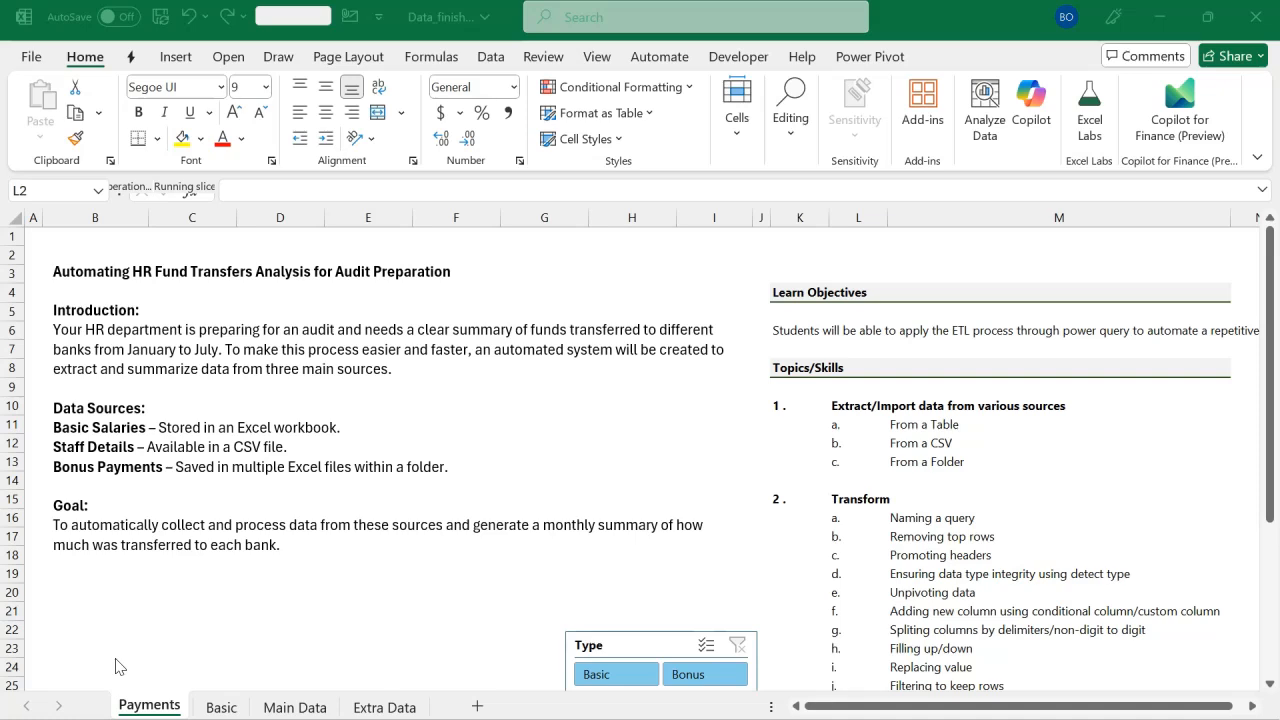
# Switch to File Explorer and open the Data_Start.xlsx workbook from the Start folder
pyautogui.click(80, 422)
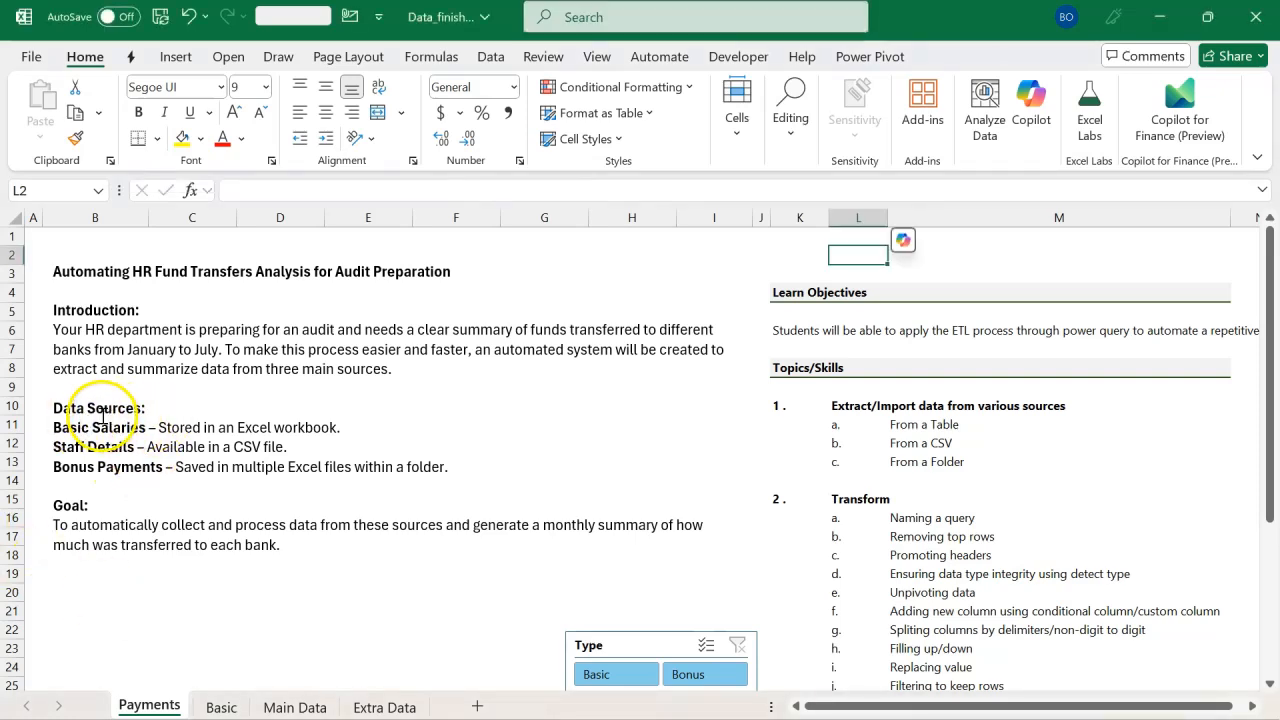
pyautogui.click(102, 405)
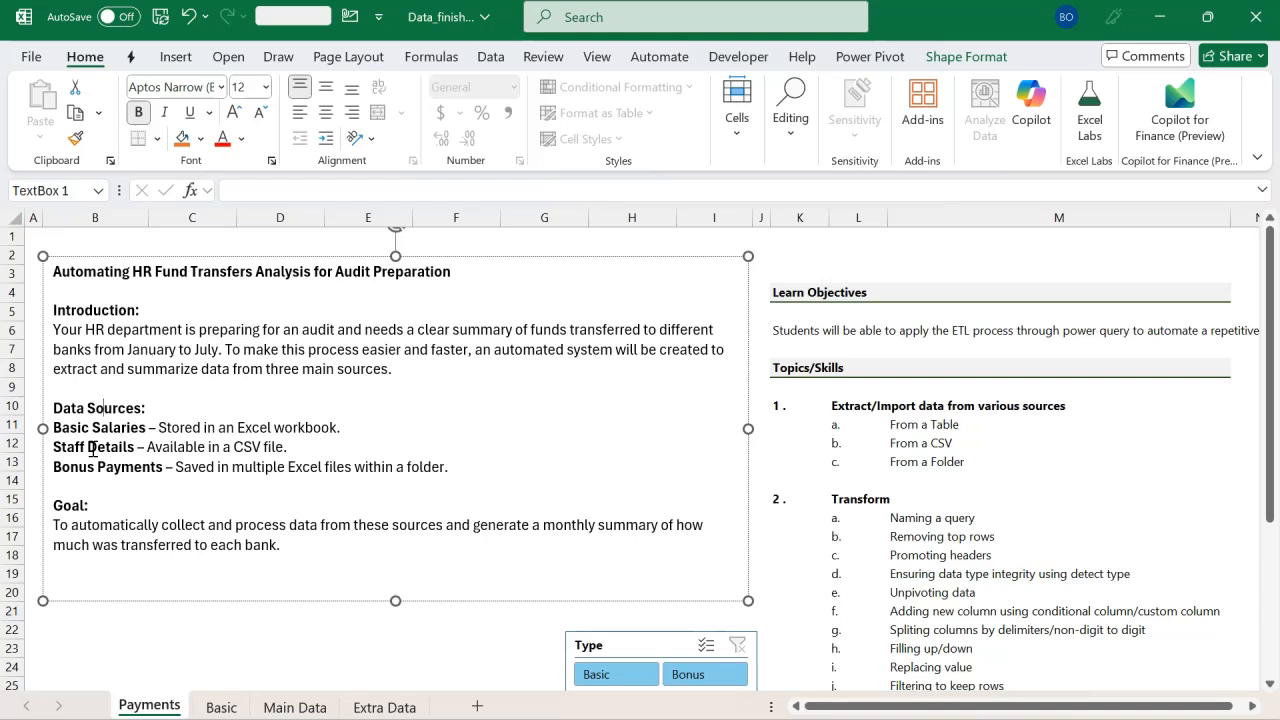
pyautogui.moveTo(325, 719)
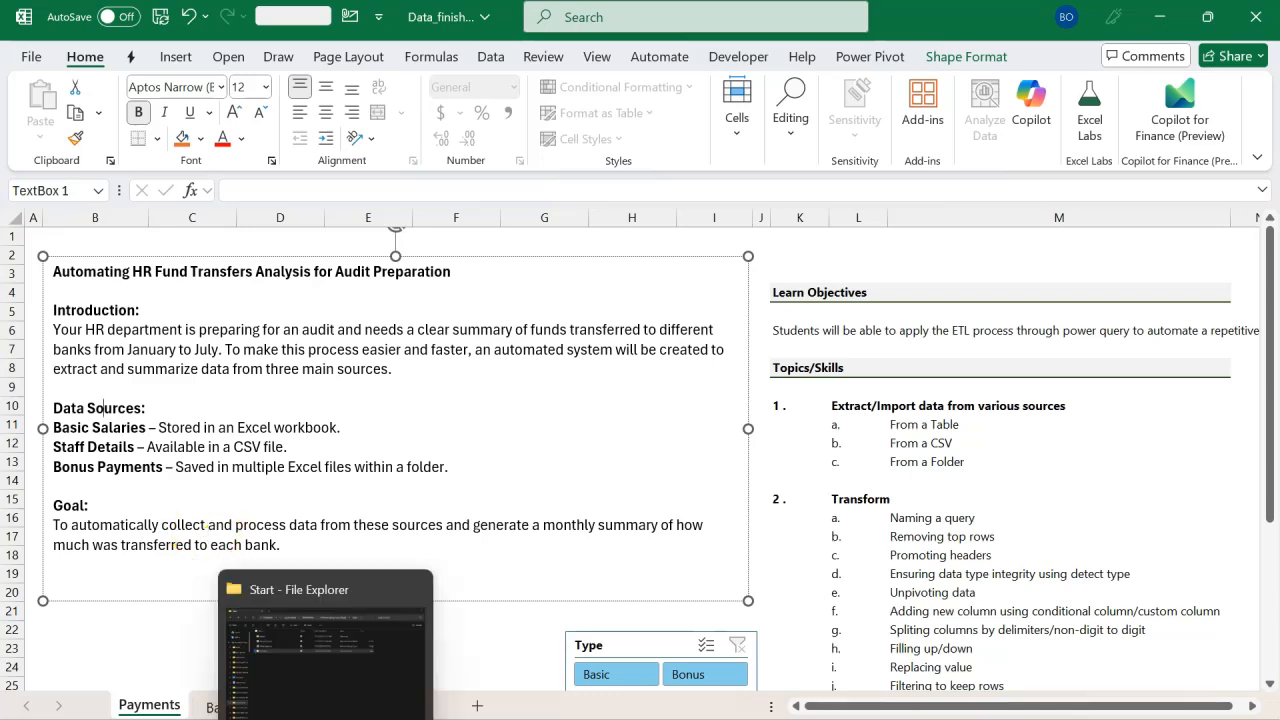
pyautogui.click(357, 686)
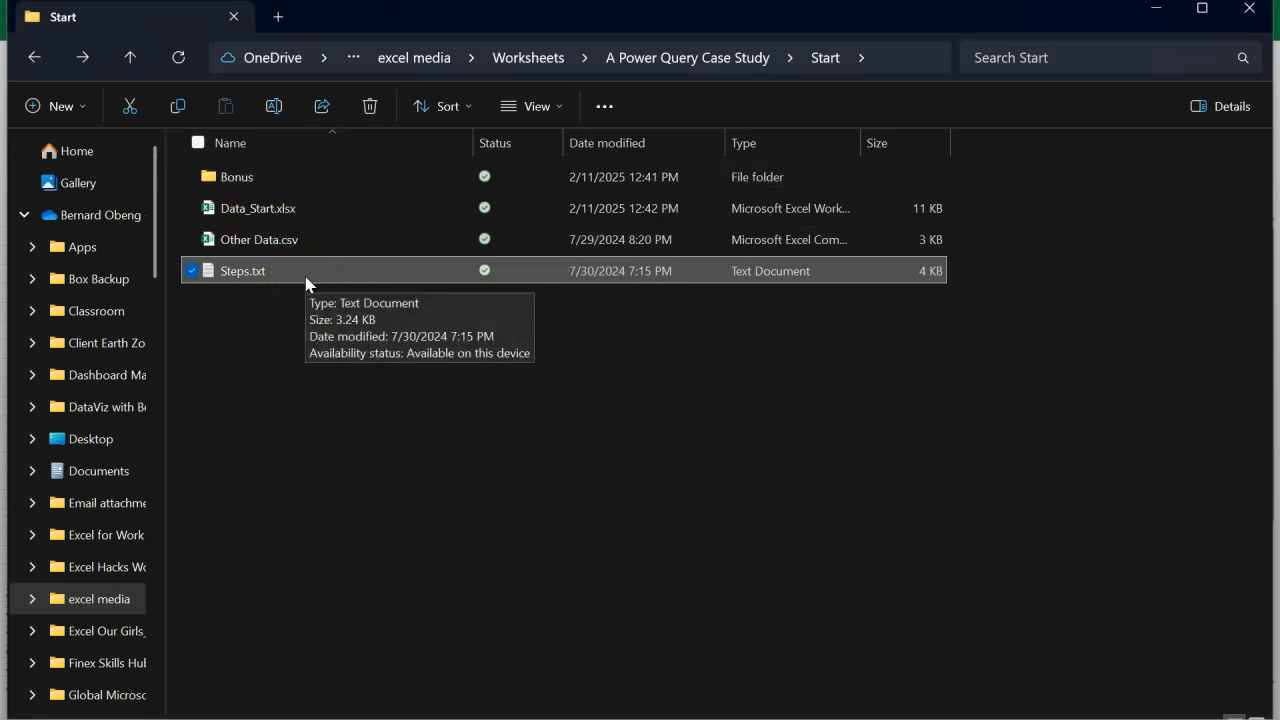
pyautogui.doubleClick(278, 212)
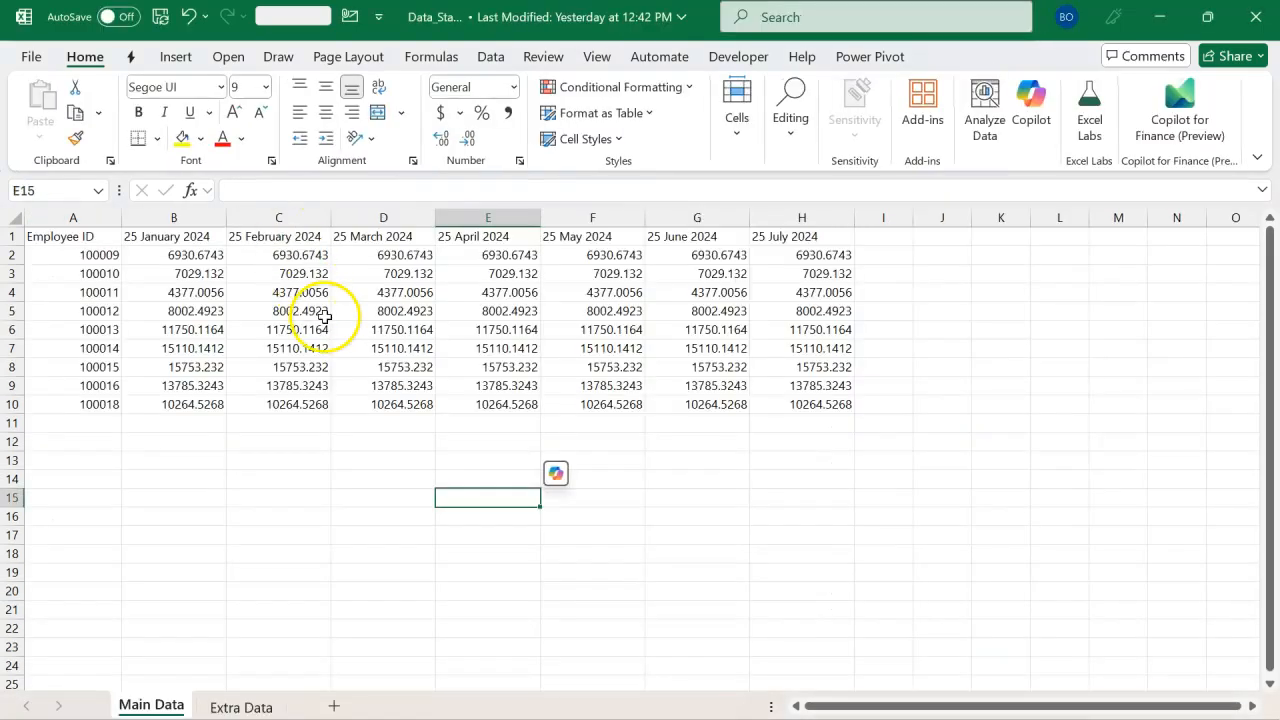
# Examine the monthly date headers and employee IDs on the Main Data sheet, and view the Extra Data sheet
pyautogui.click(322, 329)
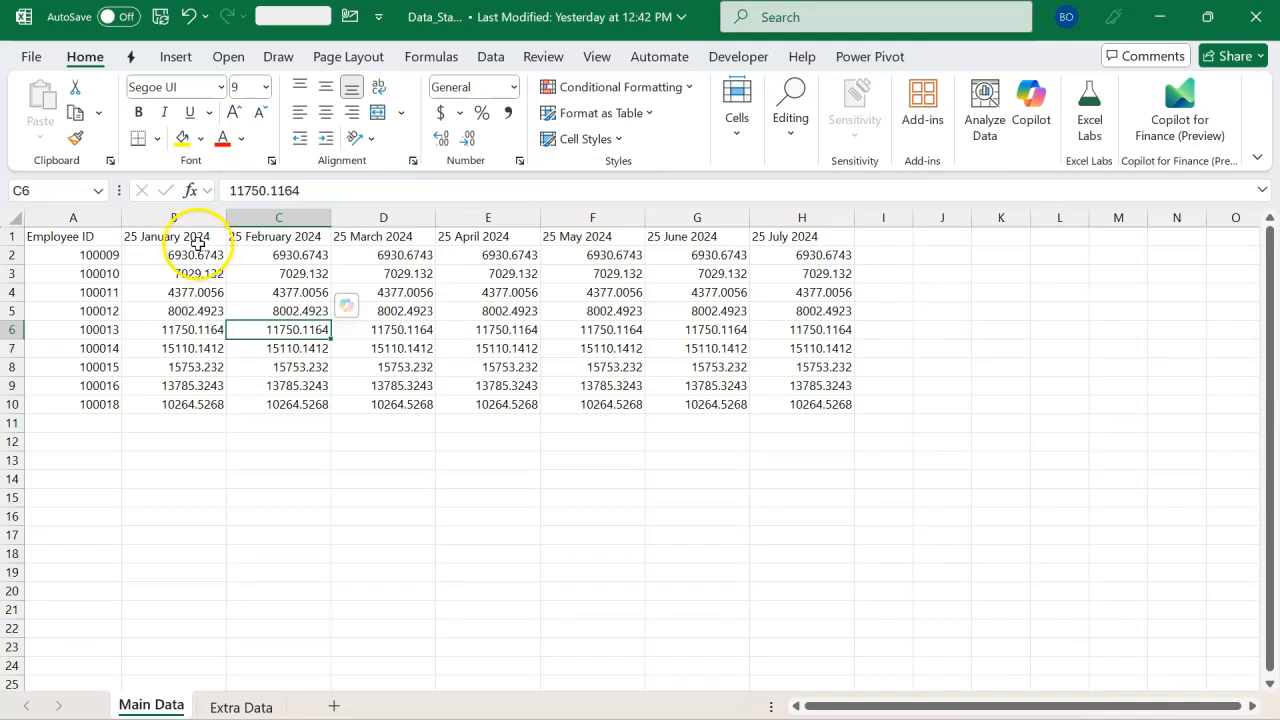
pyautogui.moveTo(191, 236); pyautogui.dragTo(797, 236)
pyautogui.moveTo(91, 256); pyautogui.dragTo(90, 405)
pyautogui.click(214, 374)
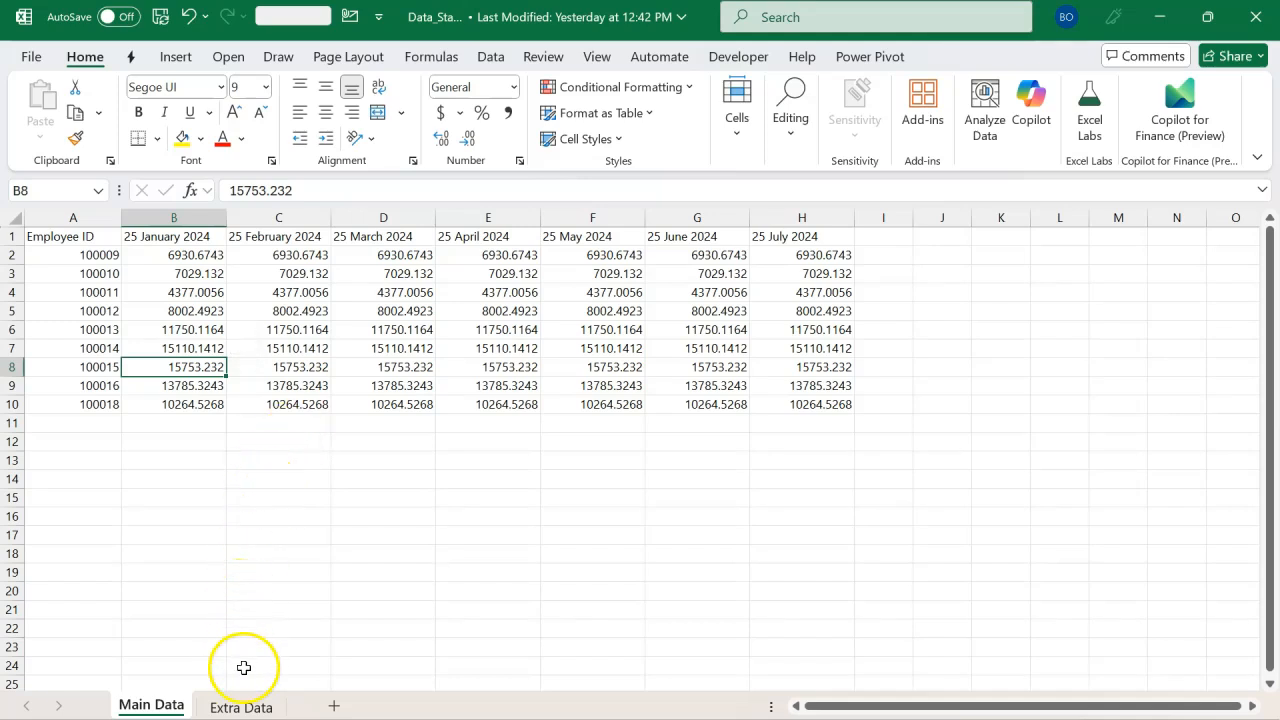
pyautogui.click(245, 706)
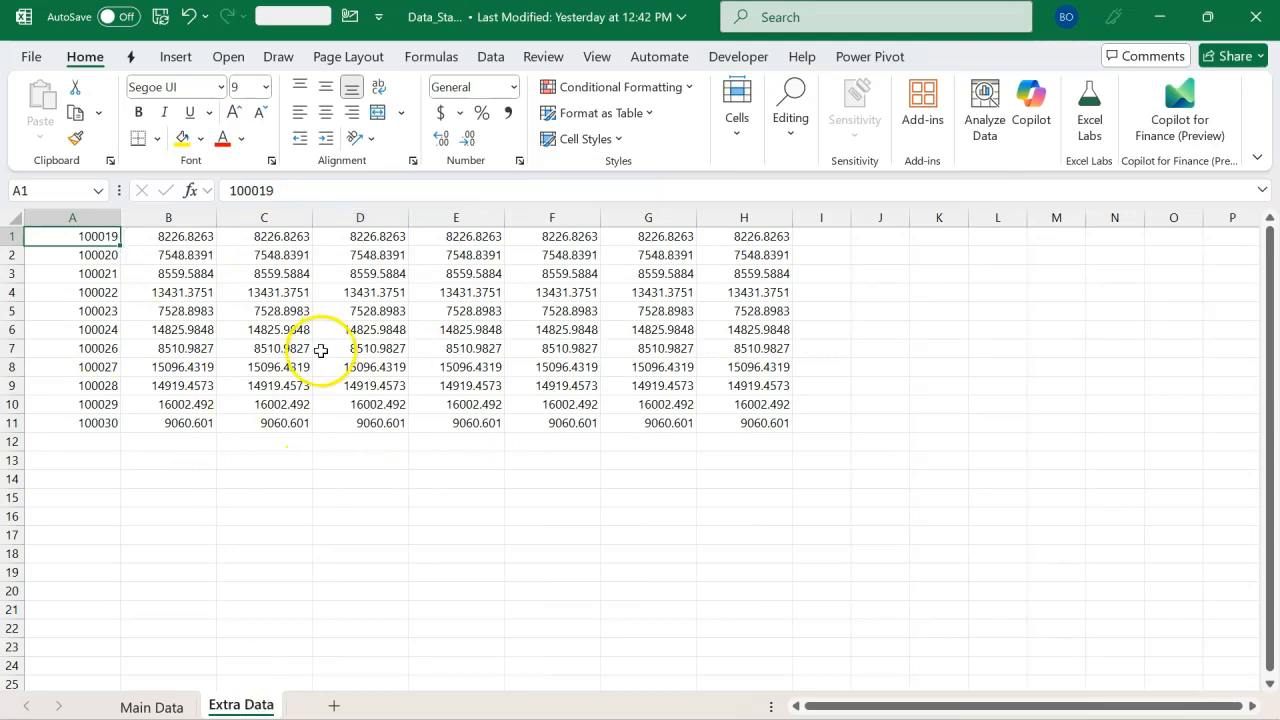
pyautogui.click(170, 704)
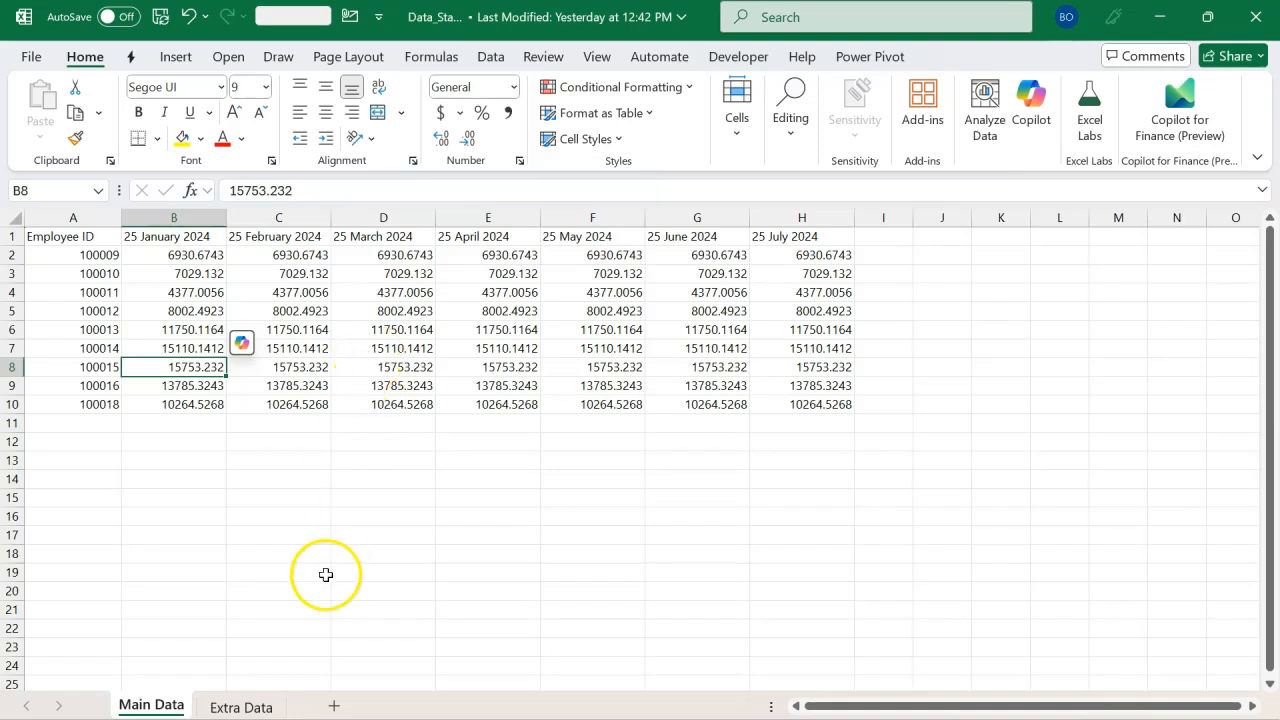
# Open Other Data.csv from the Start folder in File Explorer and look through its staff records
pyautogui.moveTo(326, 719)
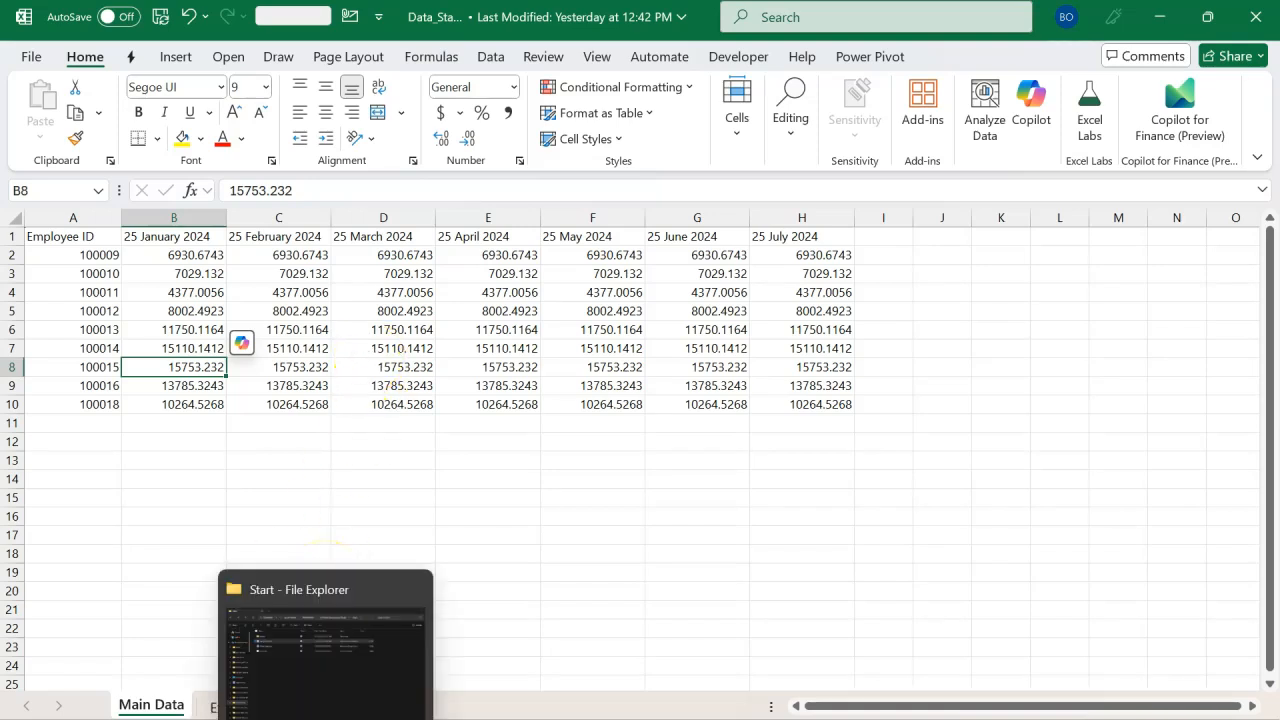
pyautogui.click(364, 676)
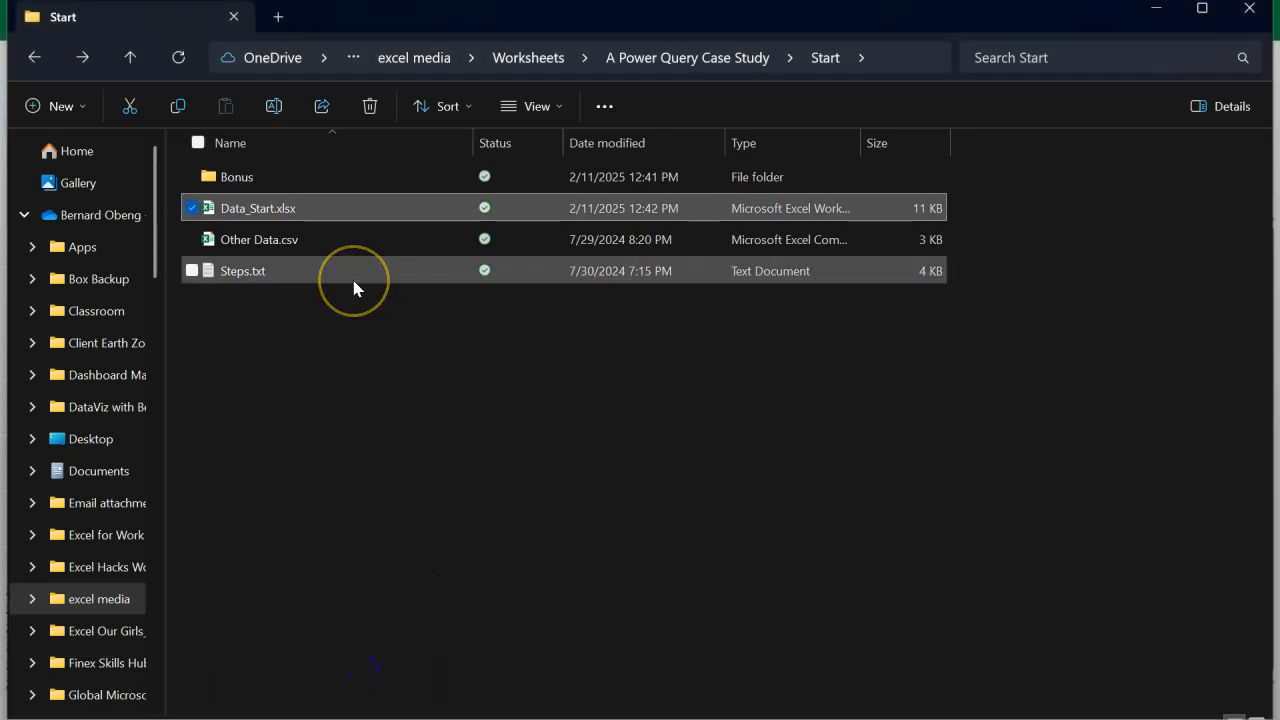
pyautogui.click(302, 249)
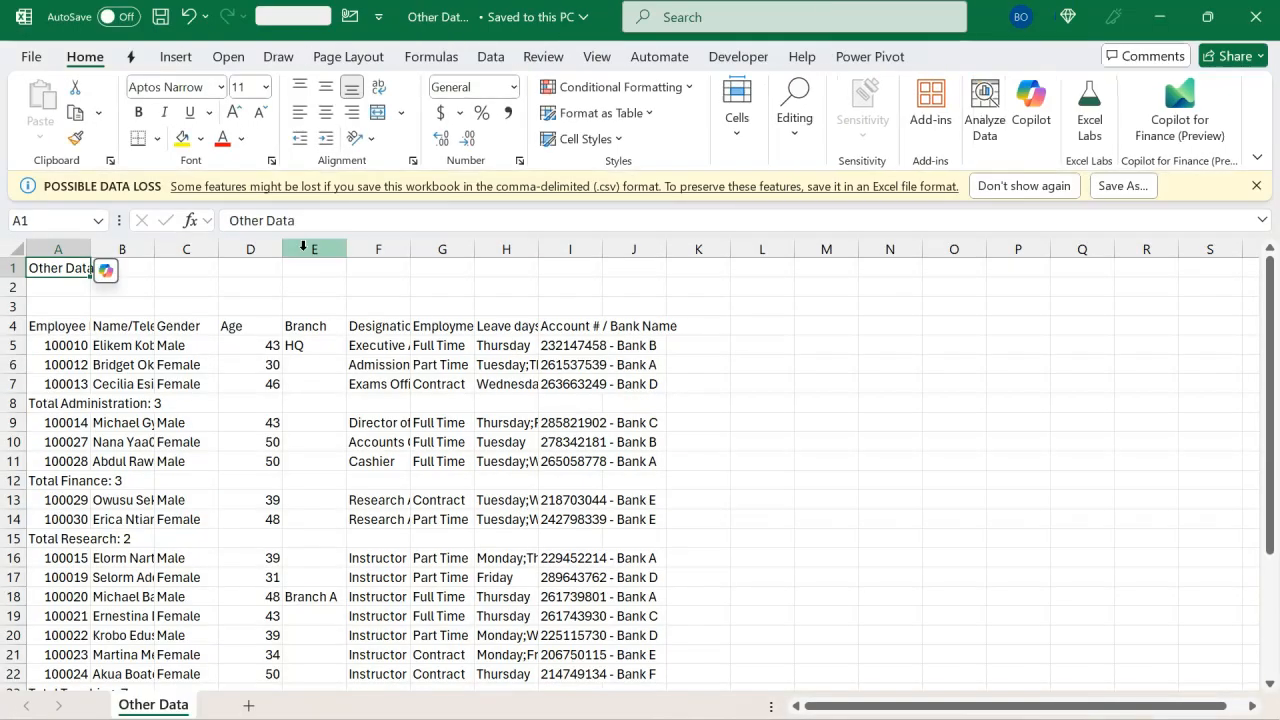
pyautogui.click(308, 366)
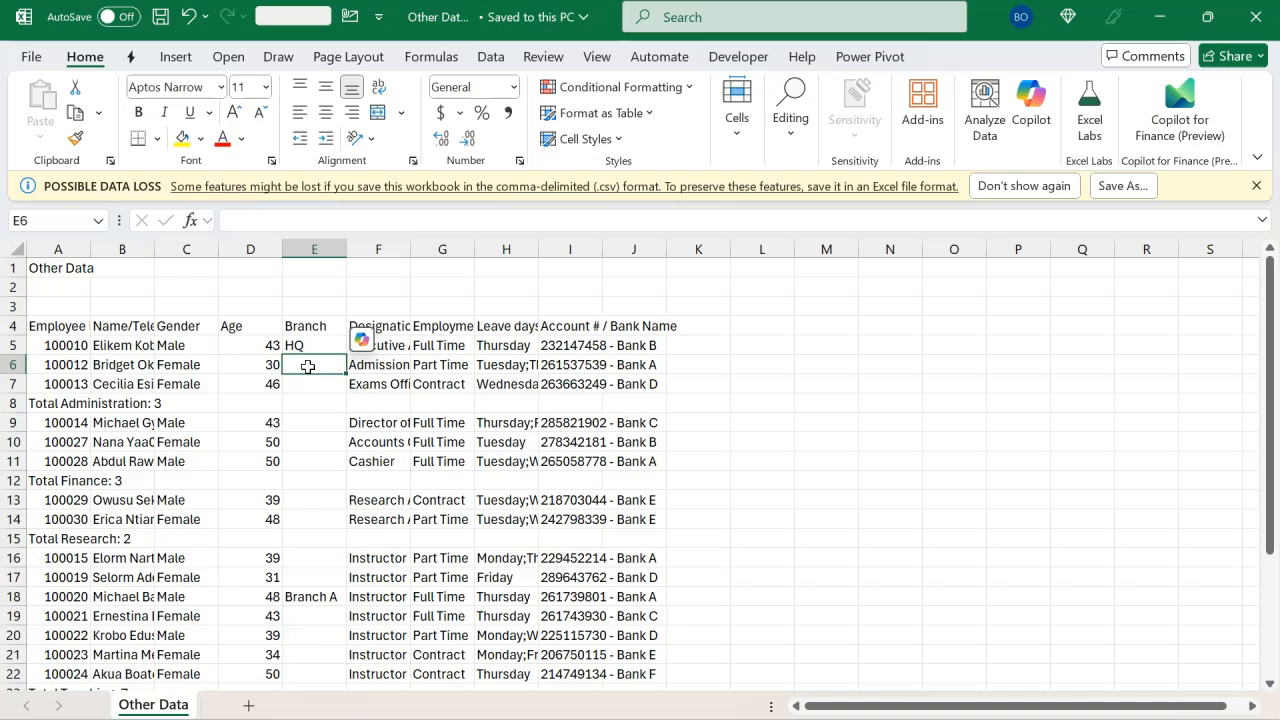
pyautogui.scroll(-2, 334, 470)
pyautogui.scroll(1, 334, 469)
pyautogui.scroll(1, 334, 469)
# Fit the Employee ID, Name/Telephone#, Gender and Designation columns to their contents, and close Other Data.csv without saving
pyautogui.doubleClick(90, 249)
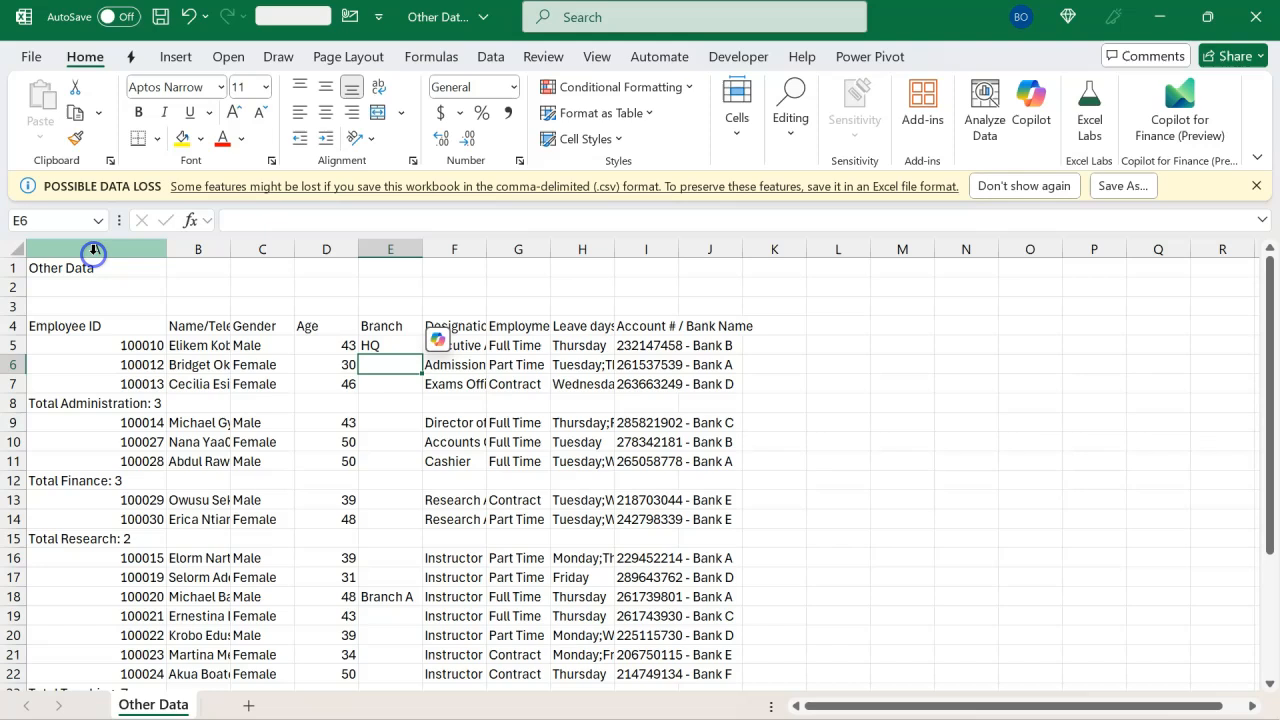
pyautogui.doubleClick(231, 249)
pyautogui.click(335, 249)
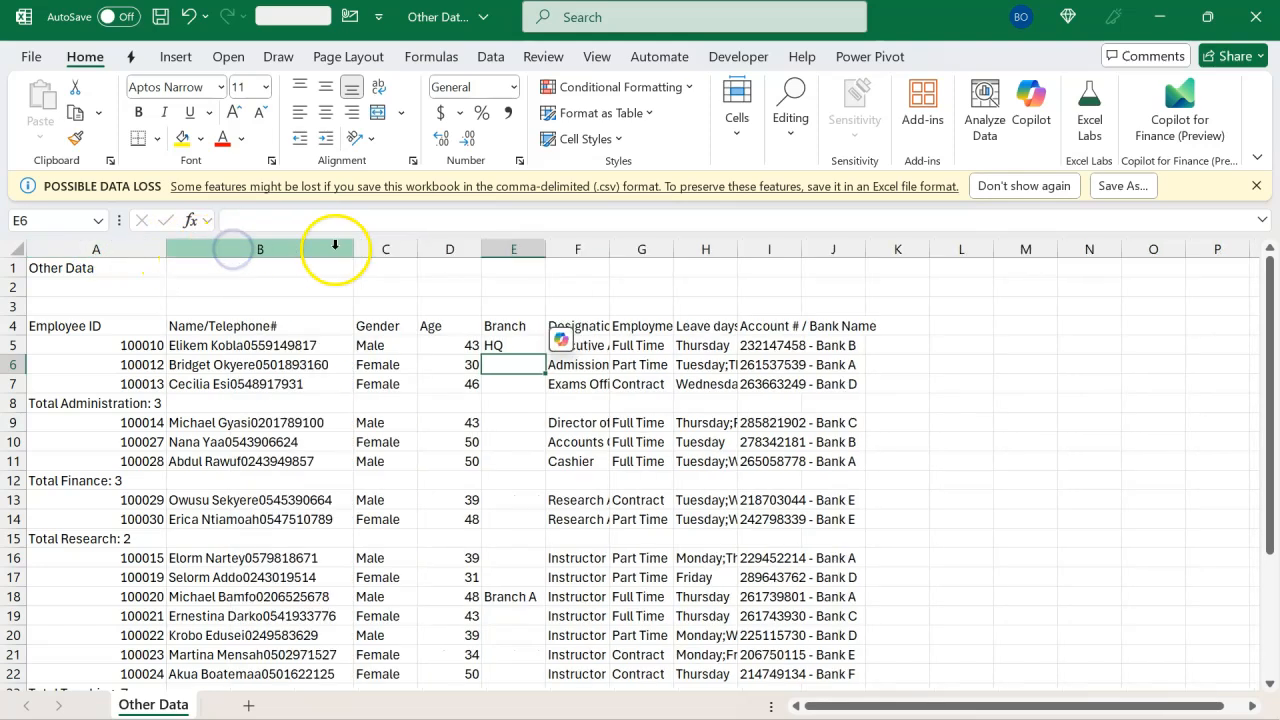
pyautogui.doubleClick(417, 249)
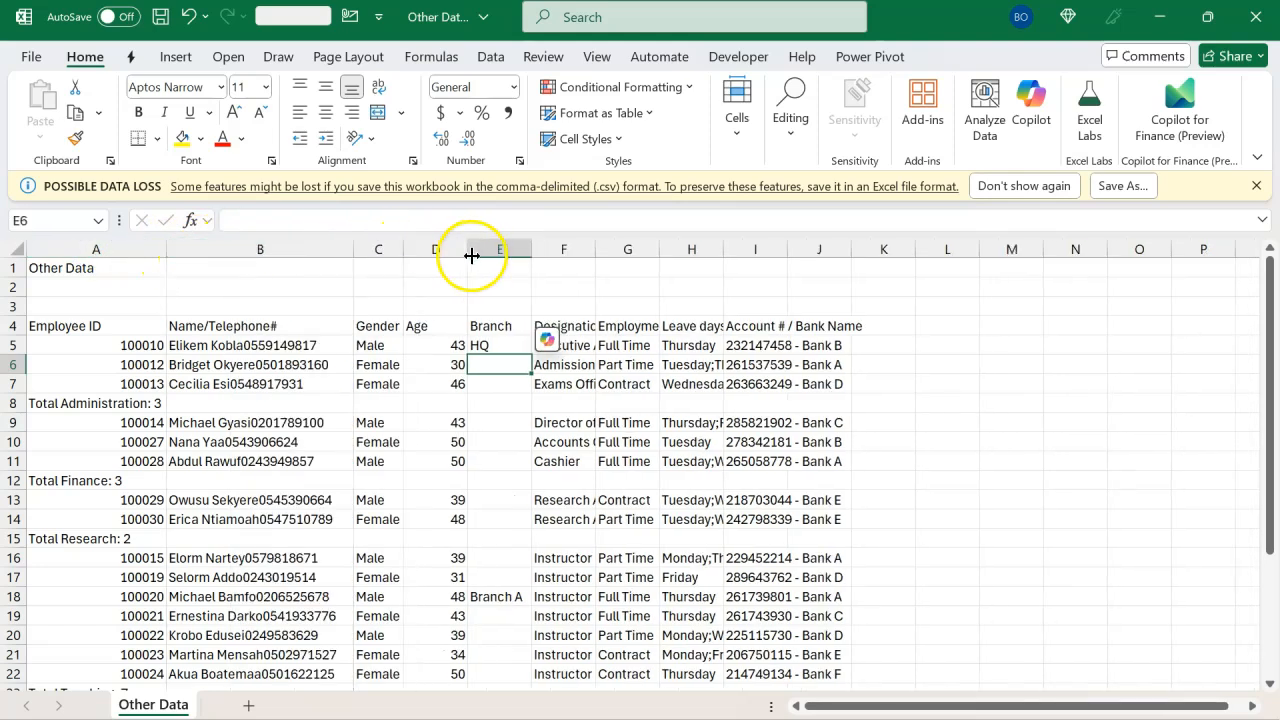
pyautogui.doubleClick(594, 250)
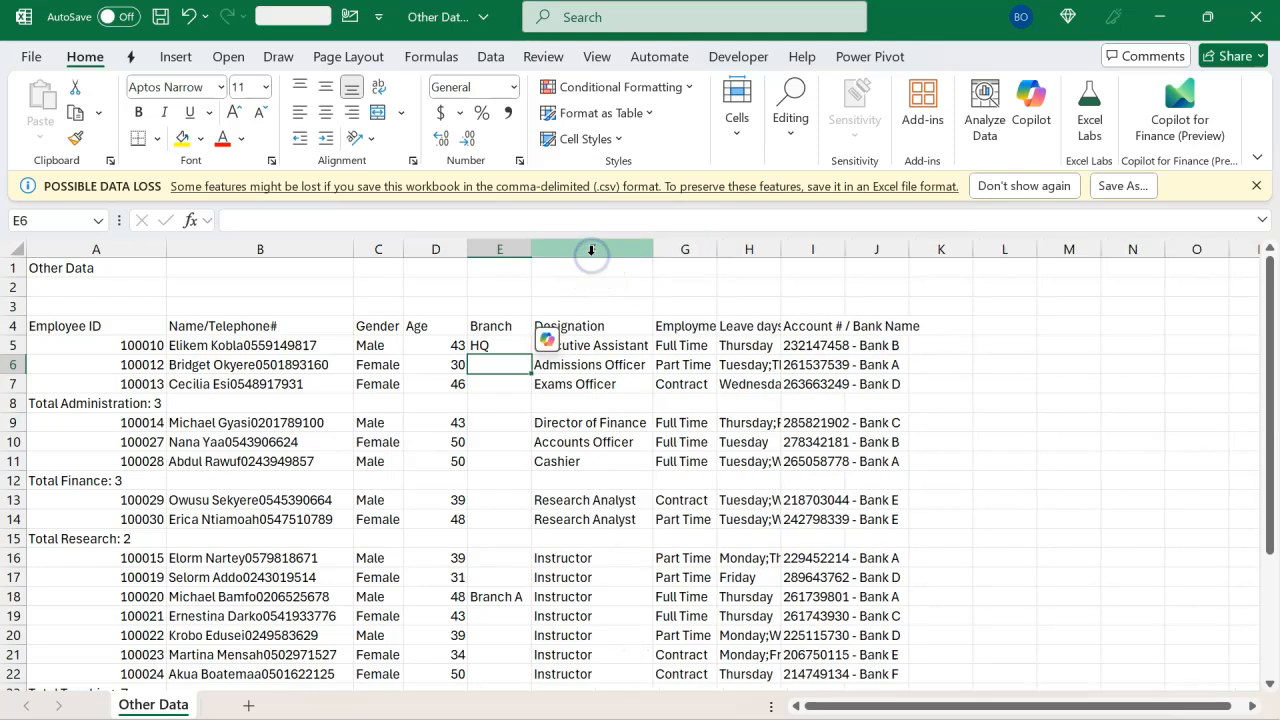
pyautogui.click(1256, 17)
pyautogui.click(655, 403)
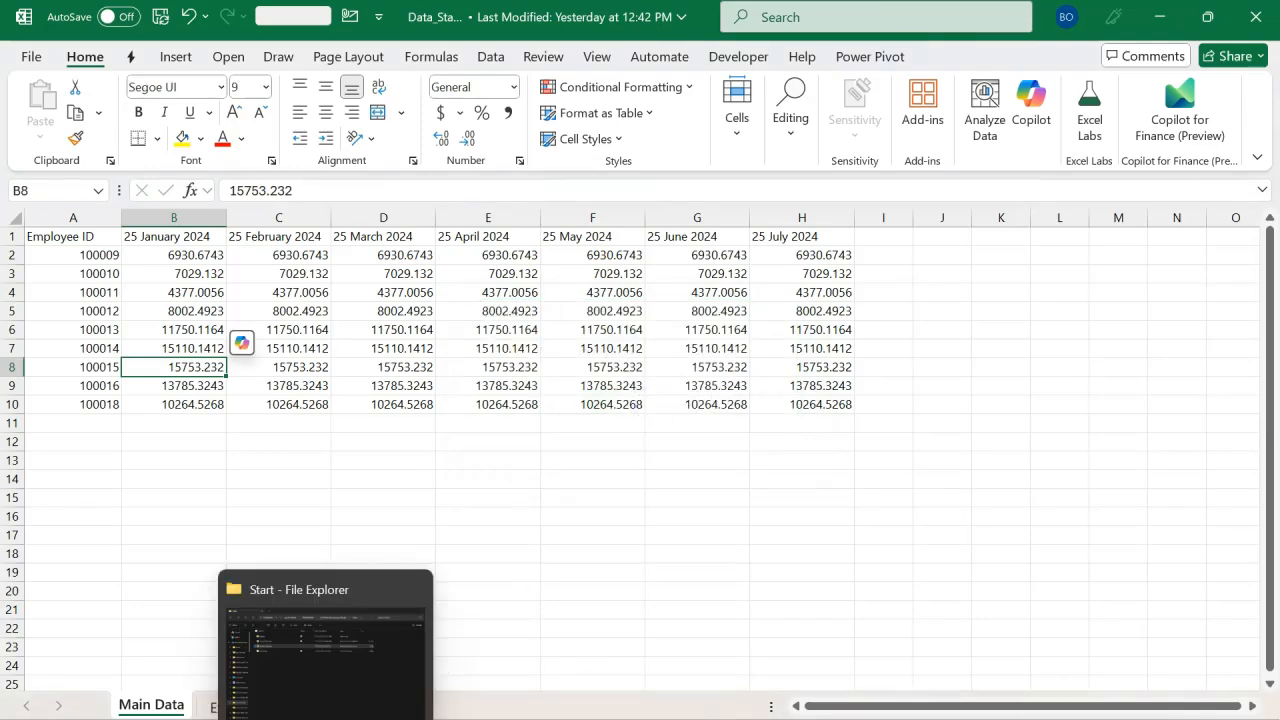
# Open the April 2024.xlsx workbook from the Bonus folder in File Explorer
pyautogui.click(366, 705)
pyautogui.click(293, 182)
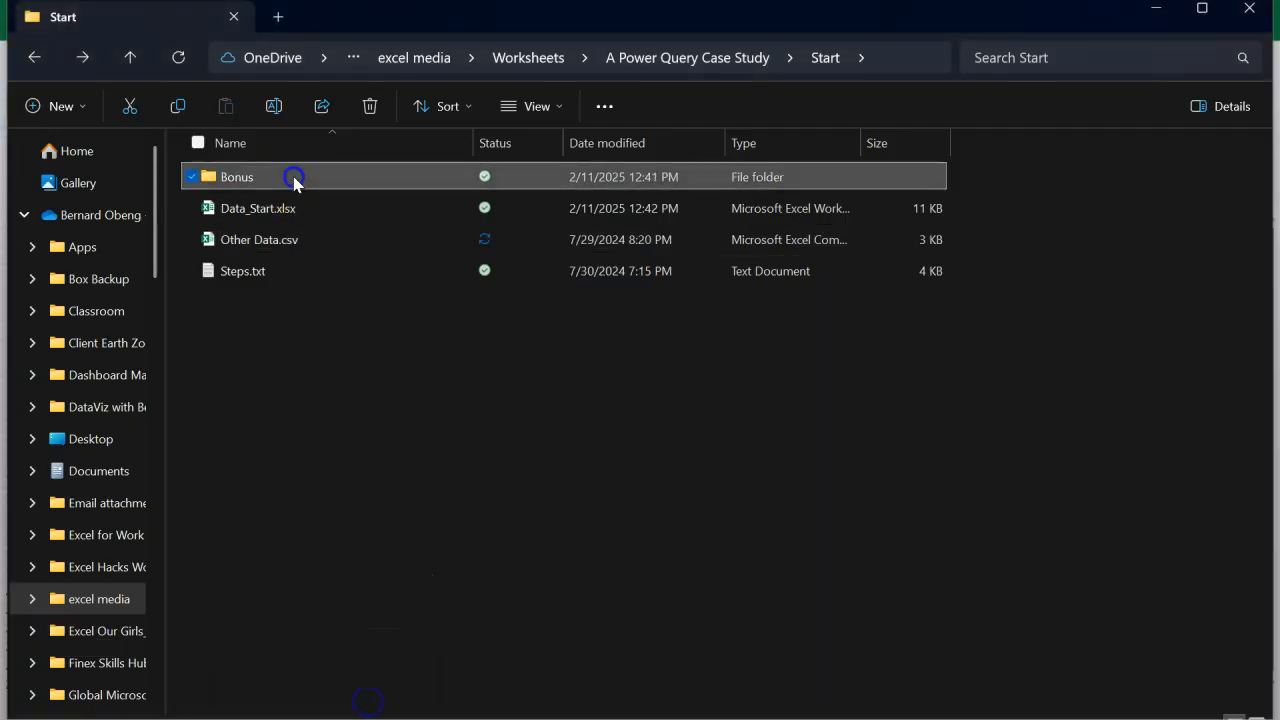
pyautogui.doubleClick(293, 176)
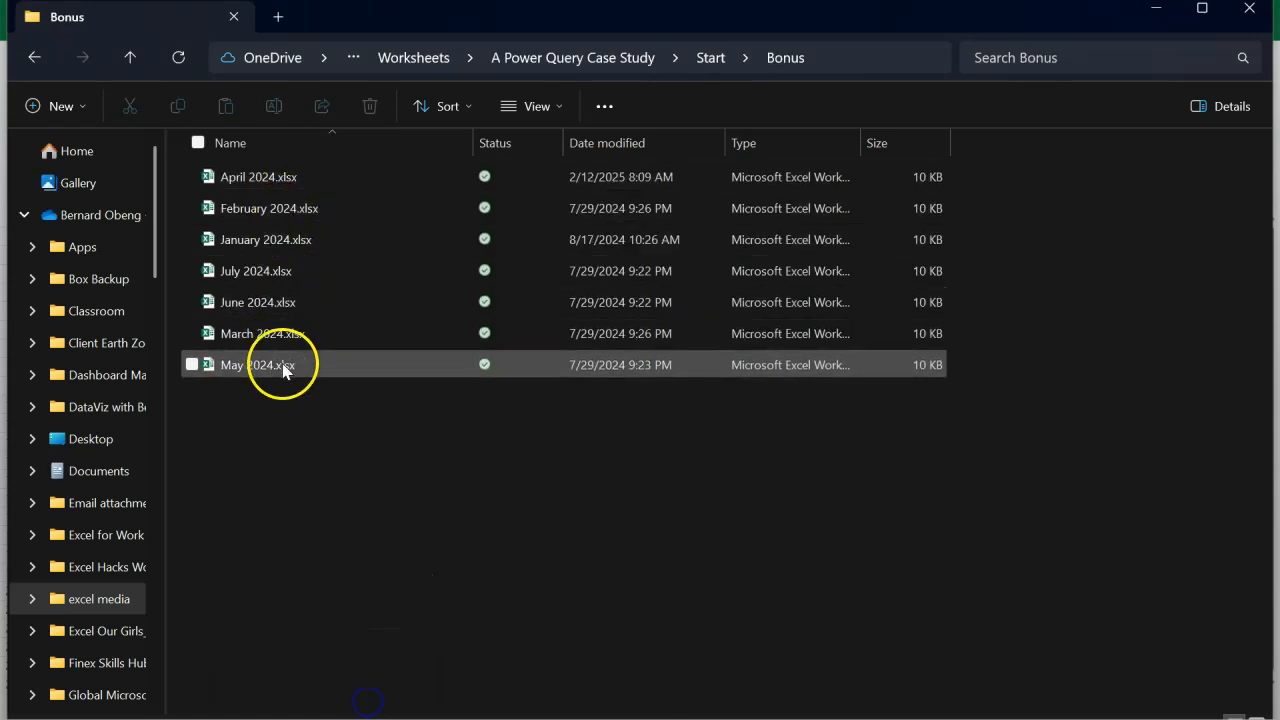
pyautogui.click(292, 180)
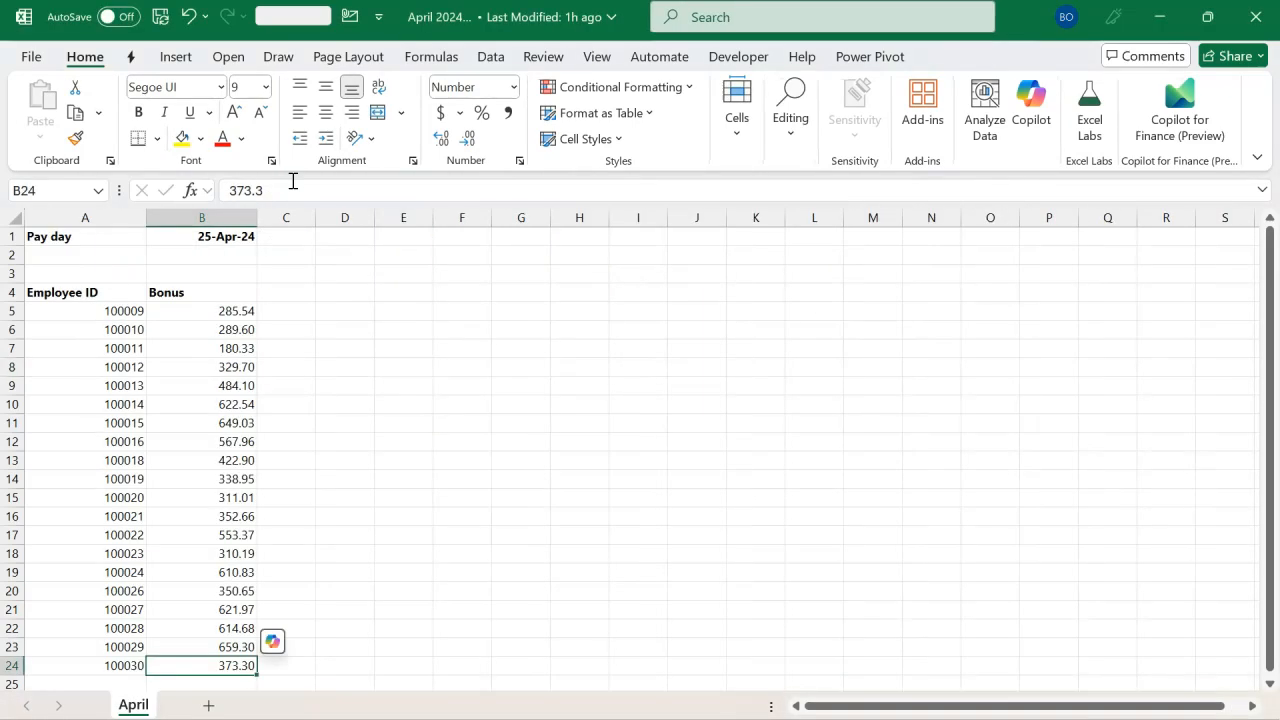
# Examine the pay day, employee IDs and bonus amounts, and close the April 2024 and Data_Start workbooks
pyautogui.click(200, 252)
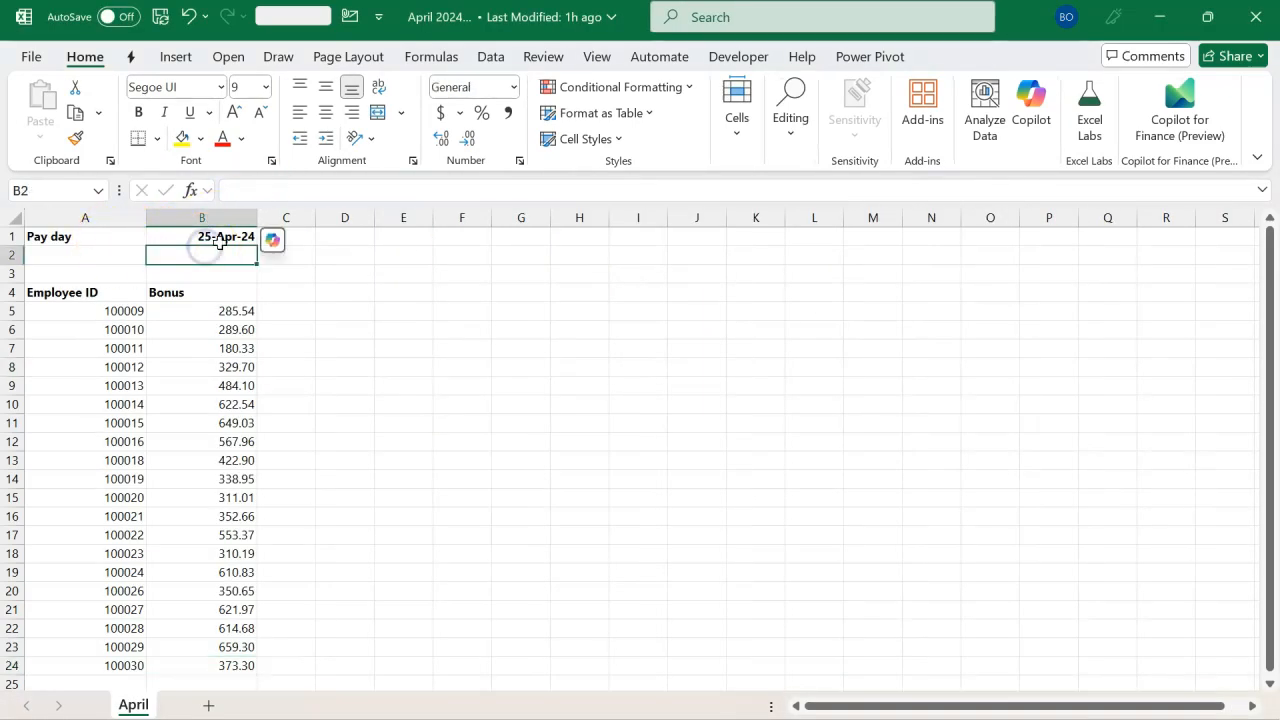
pyautogui.moveTo(95, 328); pyautogui.dragTo(100, 449)
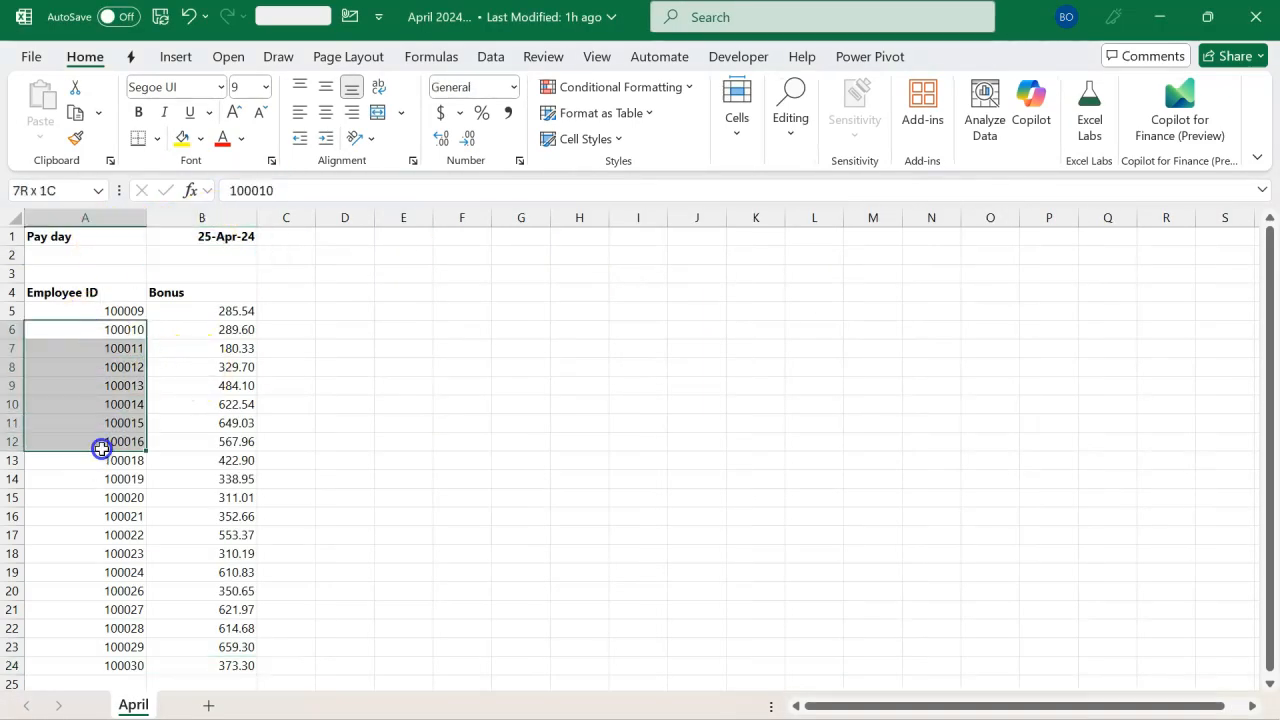
pyautogui.click(207, 410)
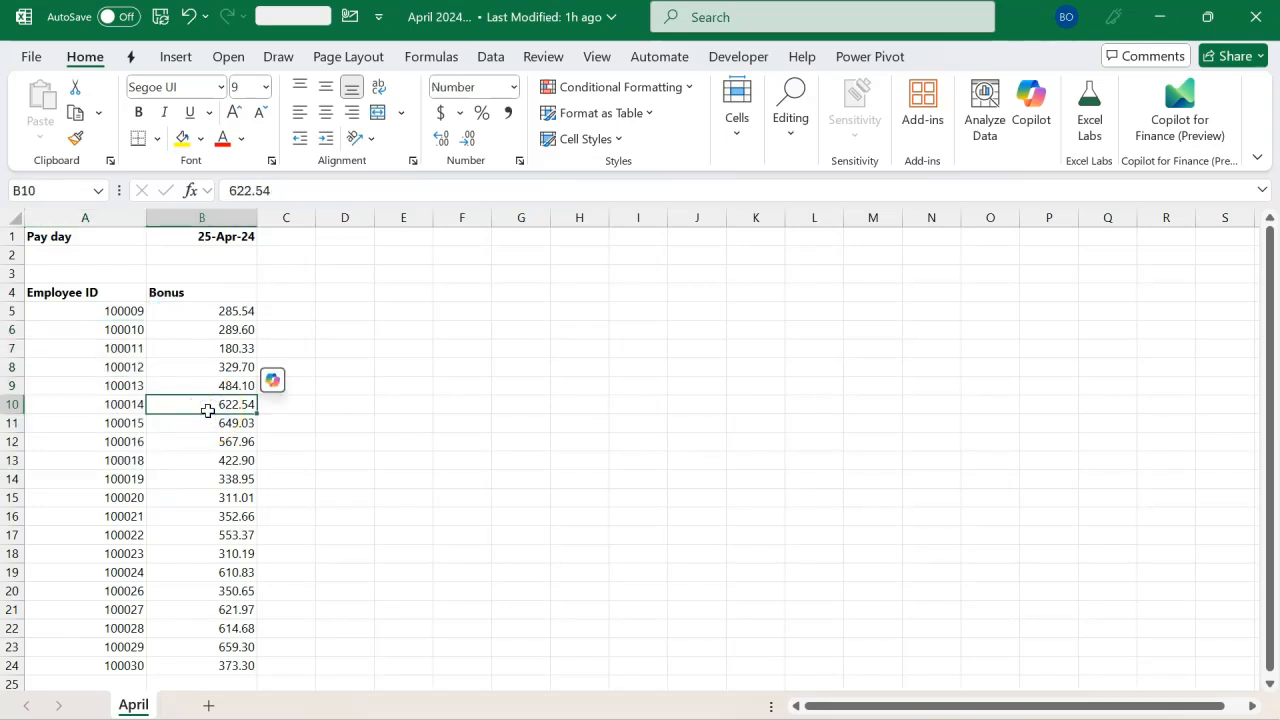
pyautogui.click(1258, 20)
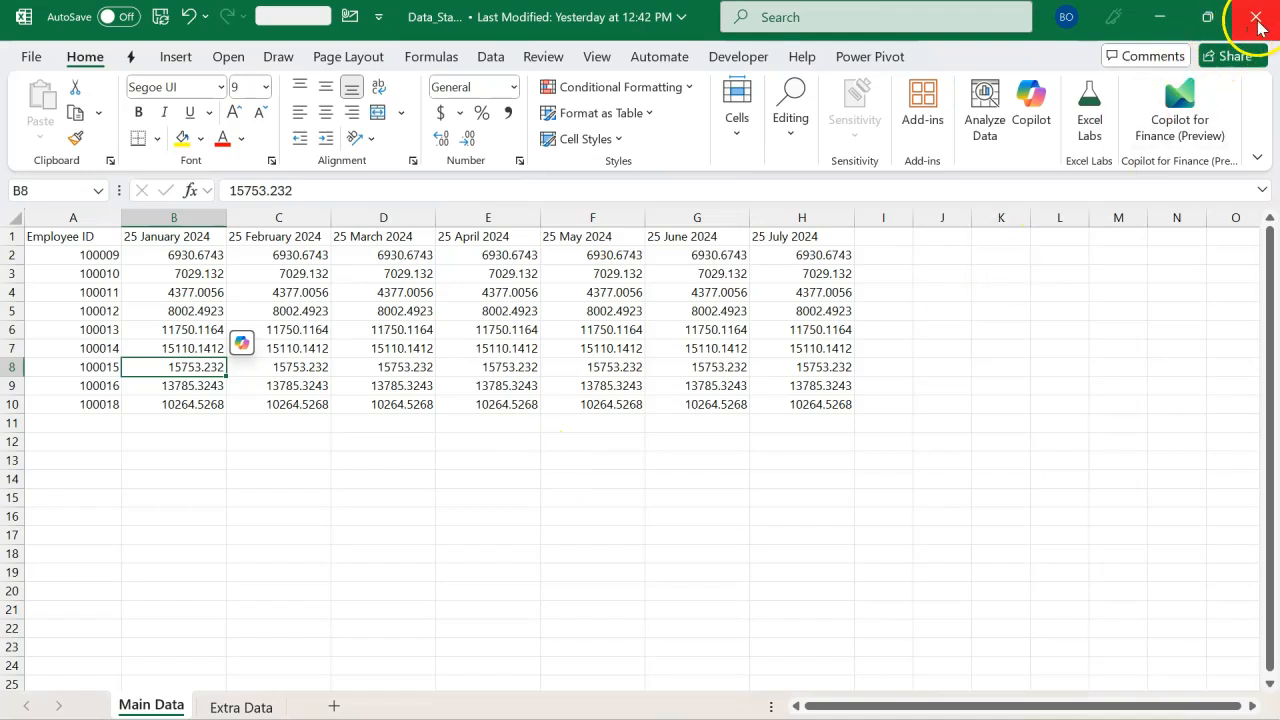
pyautogui.click(1258, 22)
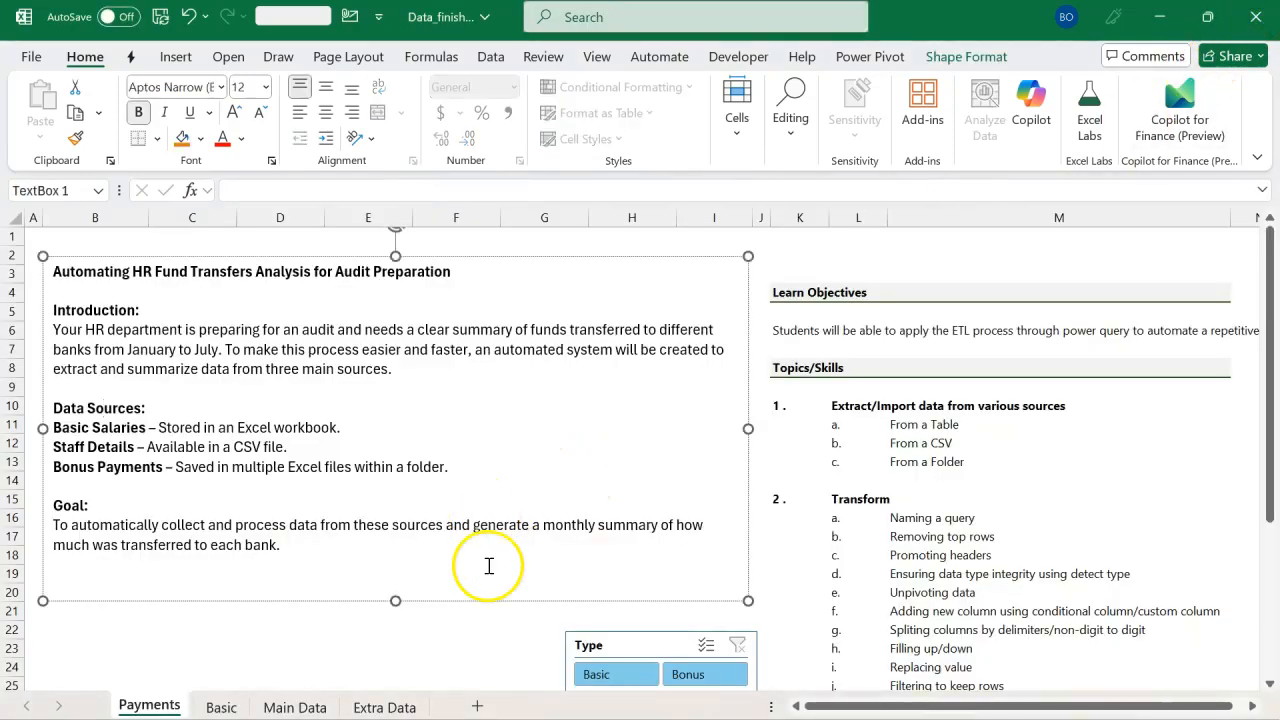
# Examine the month rows and bank columns of the pivot table on the Payments sheet, and hide its field list
pyautogui.click(394, 631)
pyautogui.scroll(-1, 288, 626)
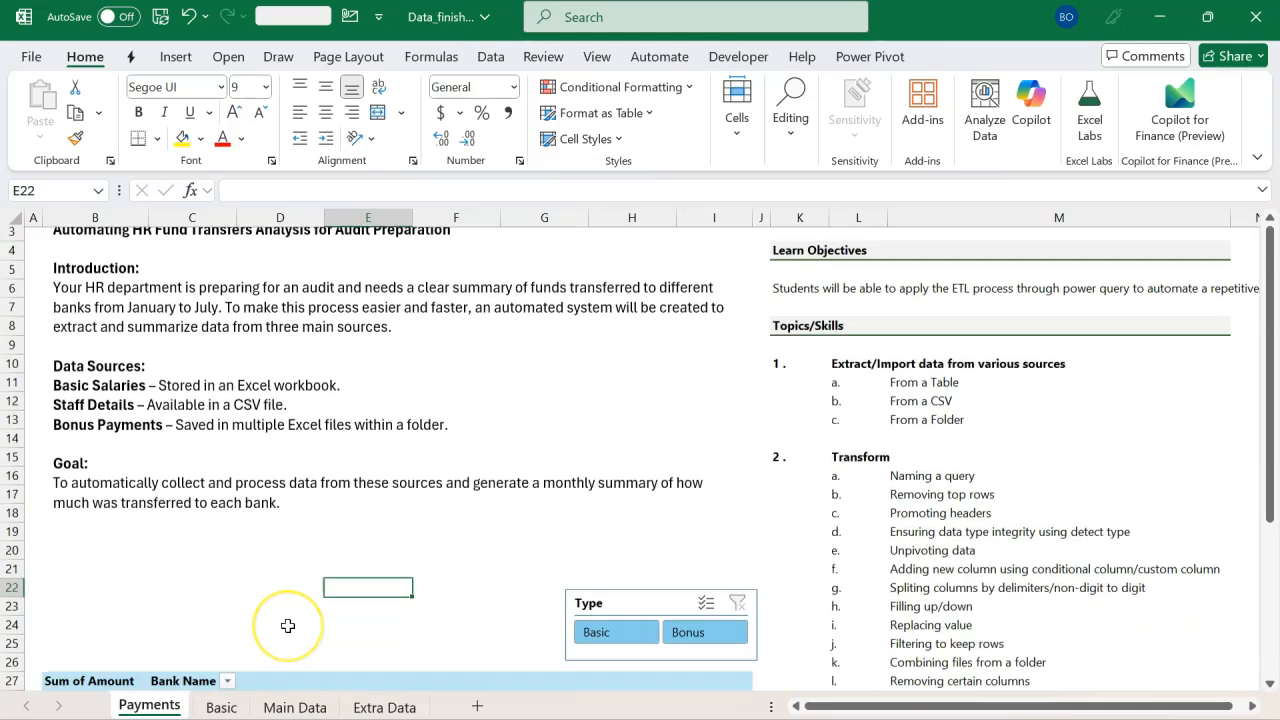
pyautogui.scroll(-5, 288, 626)
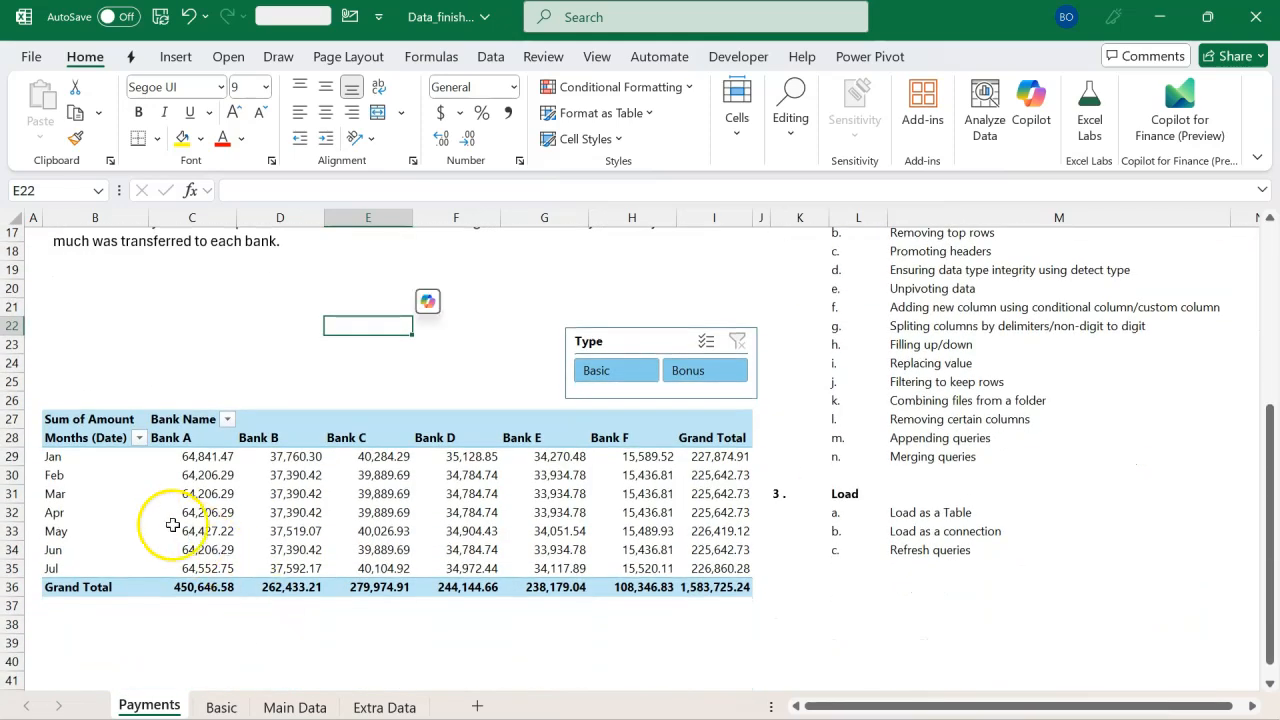
pyautogui.moveTo(84, 458); pyautogui.dragTo(84, 568)
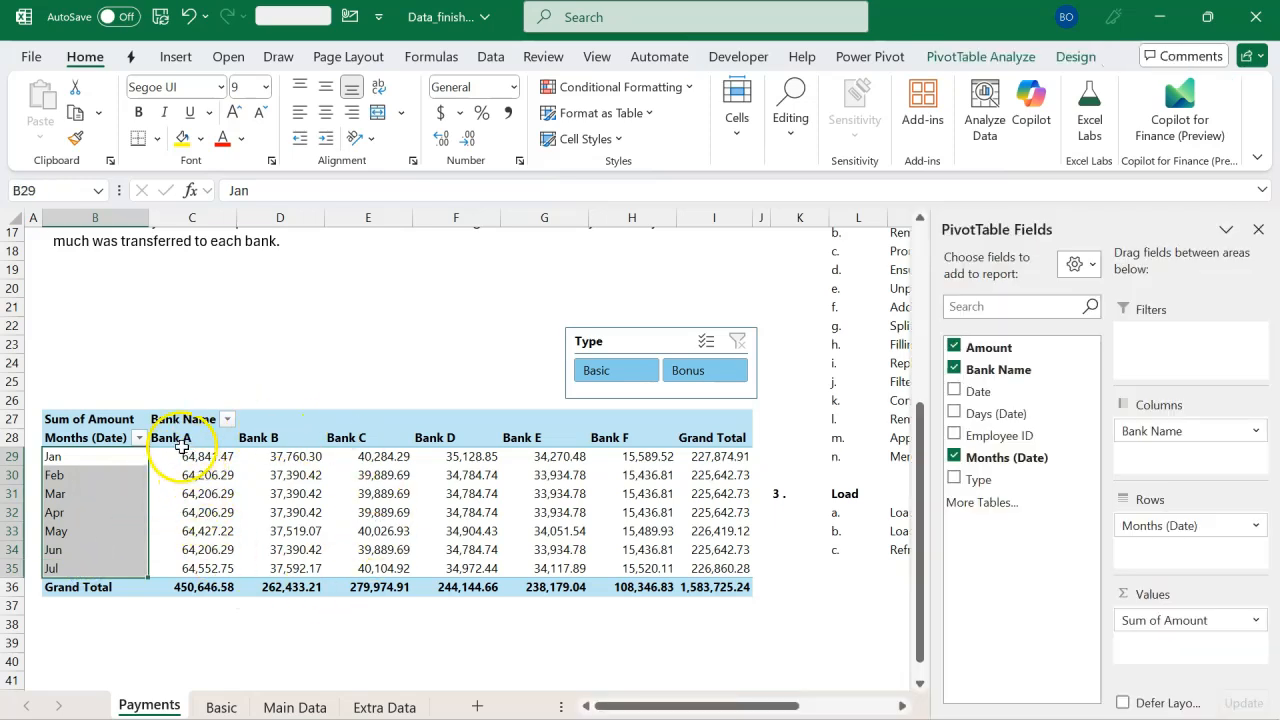
pyautogui.click(215, 439)
pyautogui.moveTo(215, 439); pyautogui.dragTo(606, 438)
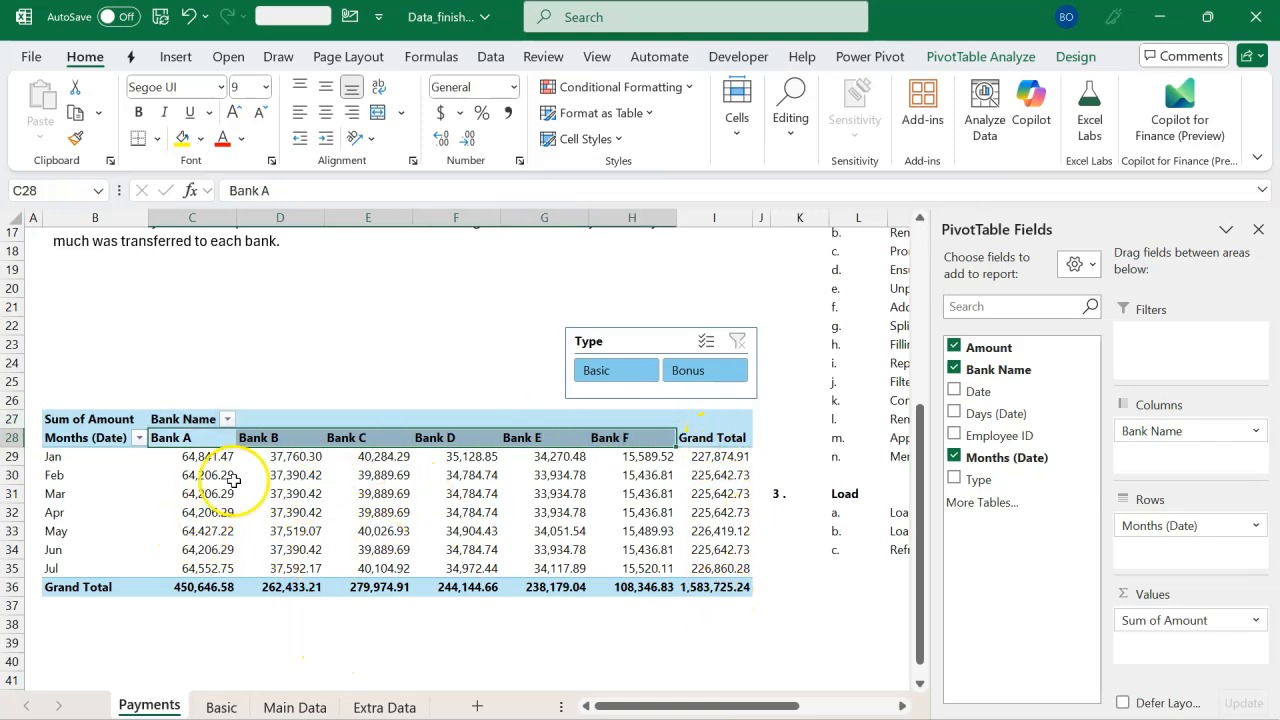
pyautogui.moveTo(304, 543)
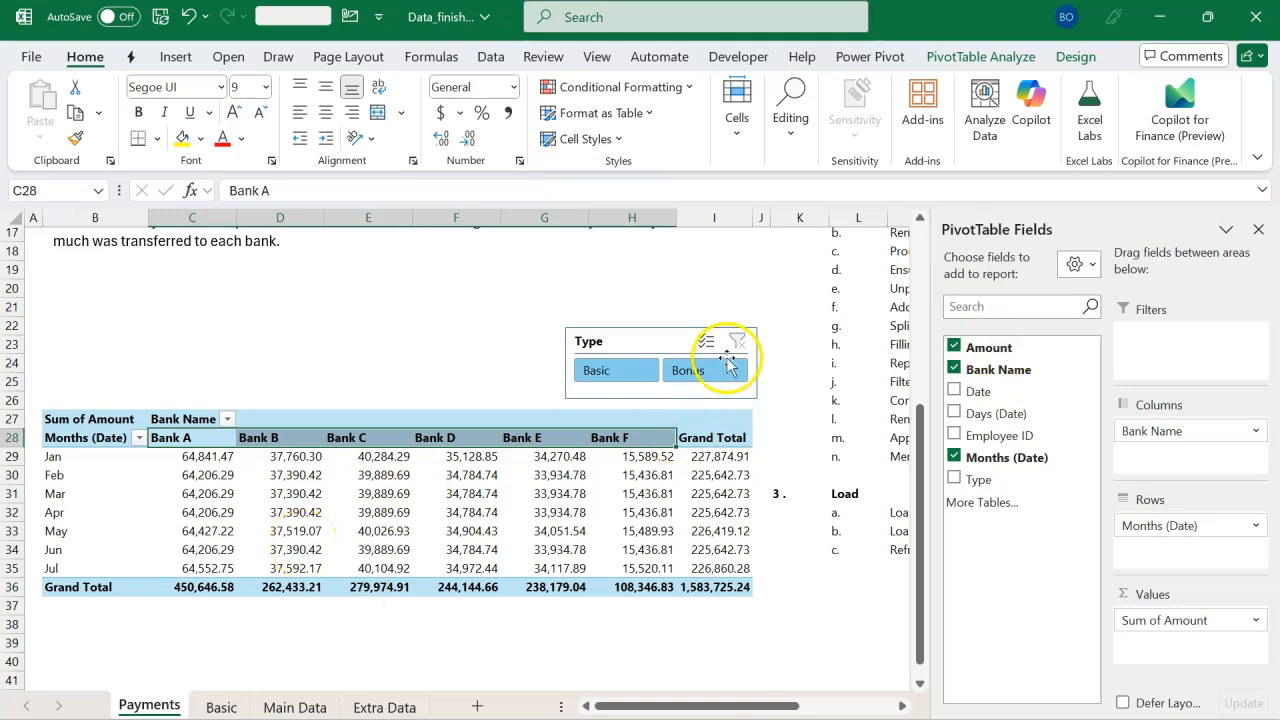
pyautogui.click(1258, 229)
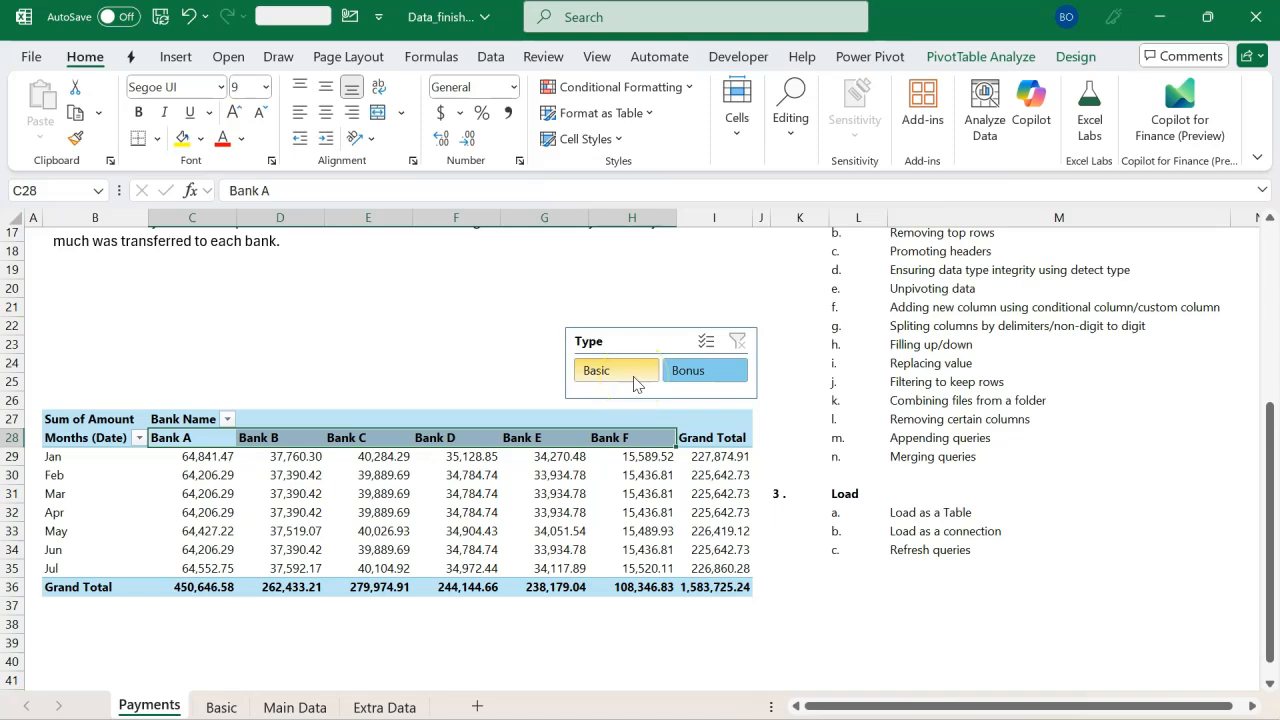
# Filter the pivot table alternately by the Basic and Bonus types with the Type slicer, and clear the filter
pyautogui.click(633, 382)
pyautogui.click(683, 378)
pyautogui.click(643, 378)
pyautogui.click(678, 374)
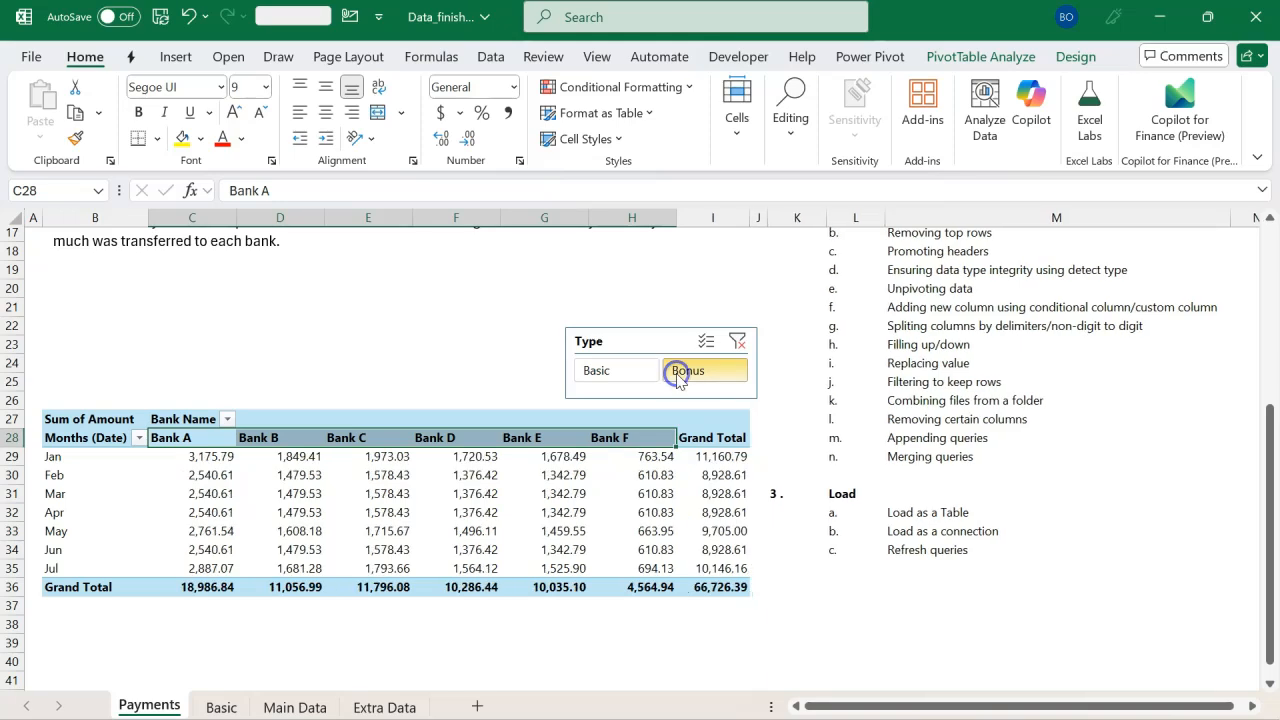
pyautogui.click(737, 342)
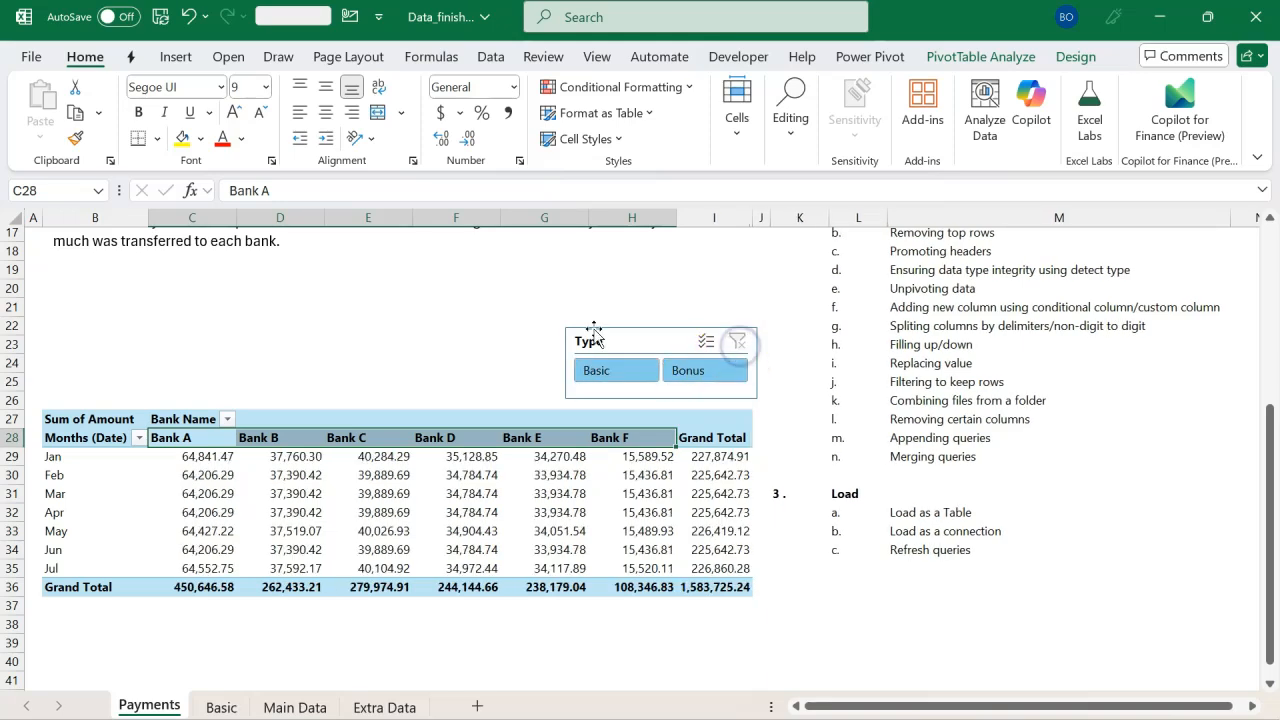
pyautogui.scroll(5, 394, 521)
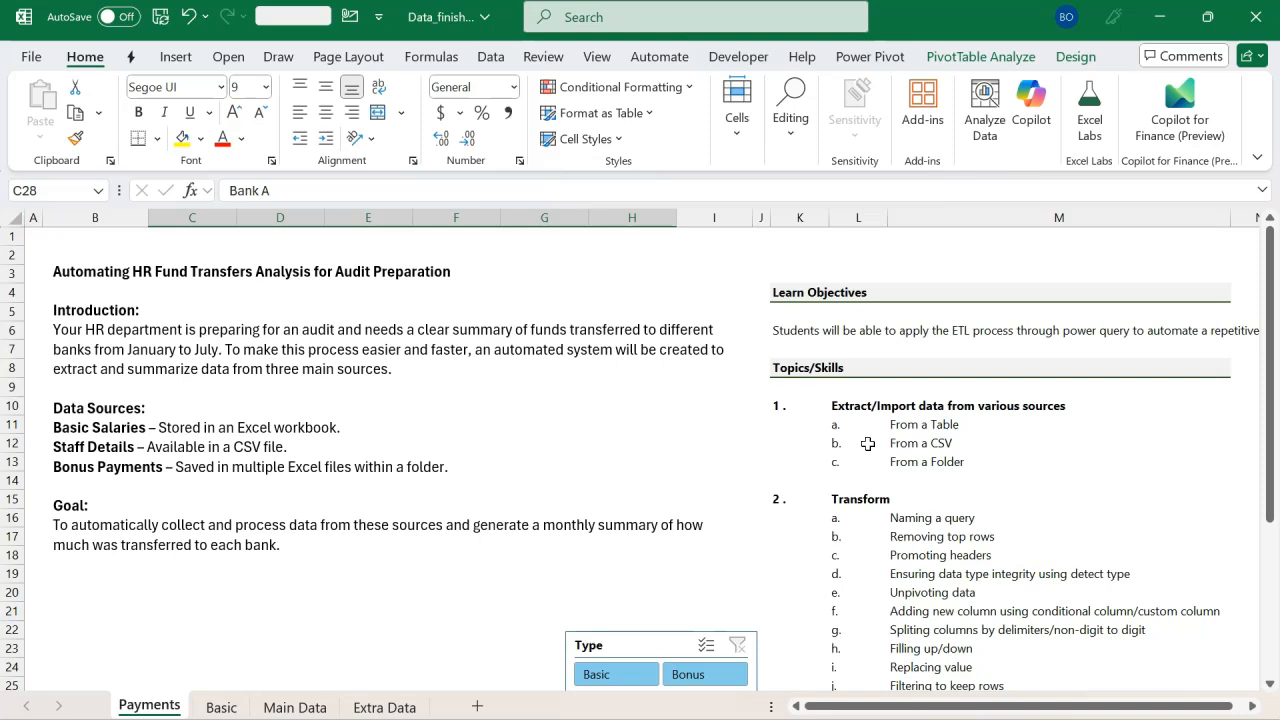
# Examine the Extract/Import, Transform and Load entries in the Topics/Skills list on the Payments sheet
pyautogui.click(903, 426)
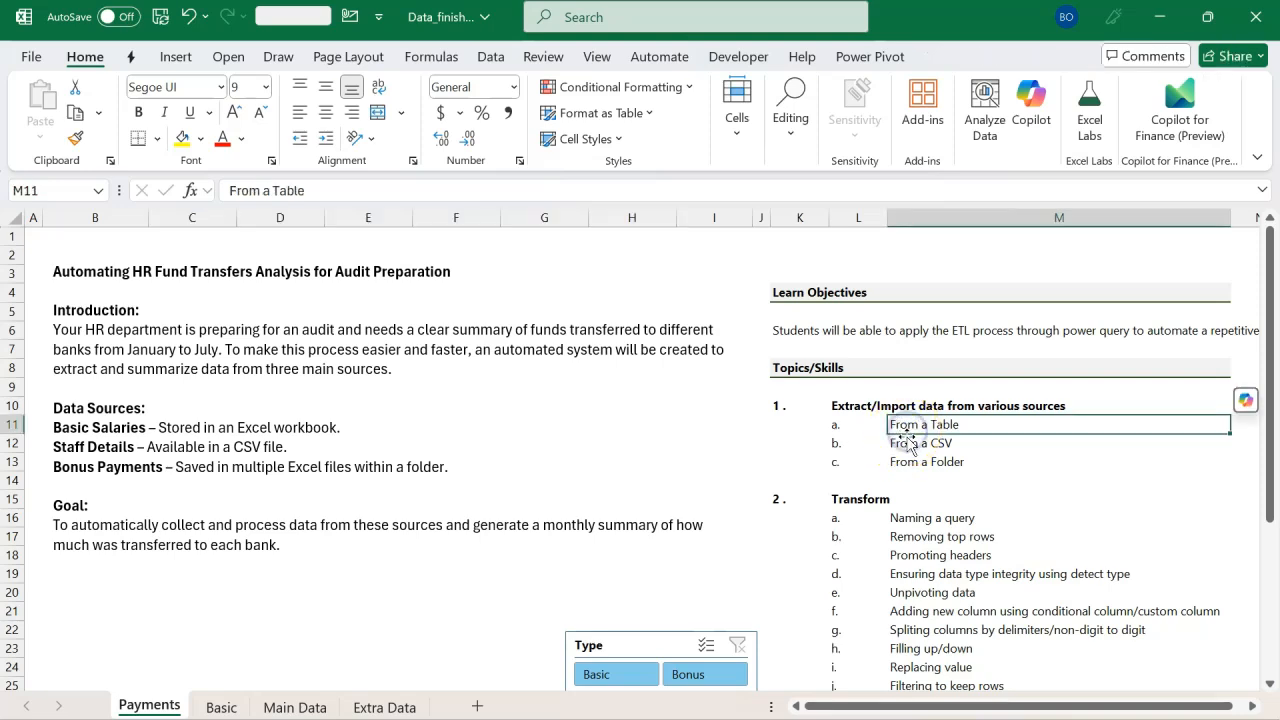
pyautogui.click(904, 444)
pyautogui.click(905, 466)
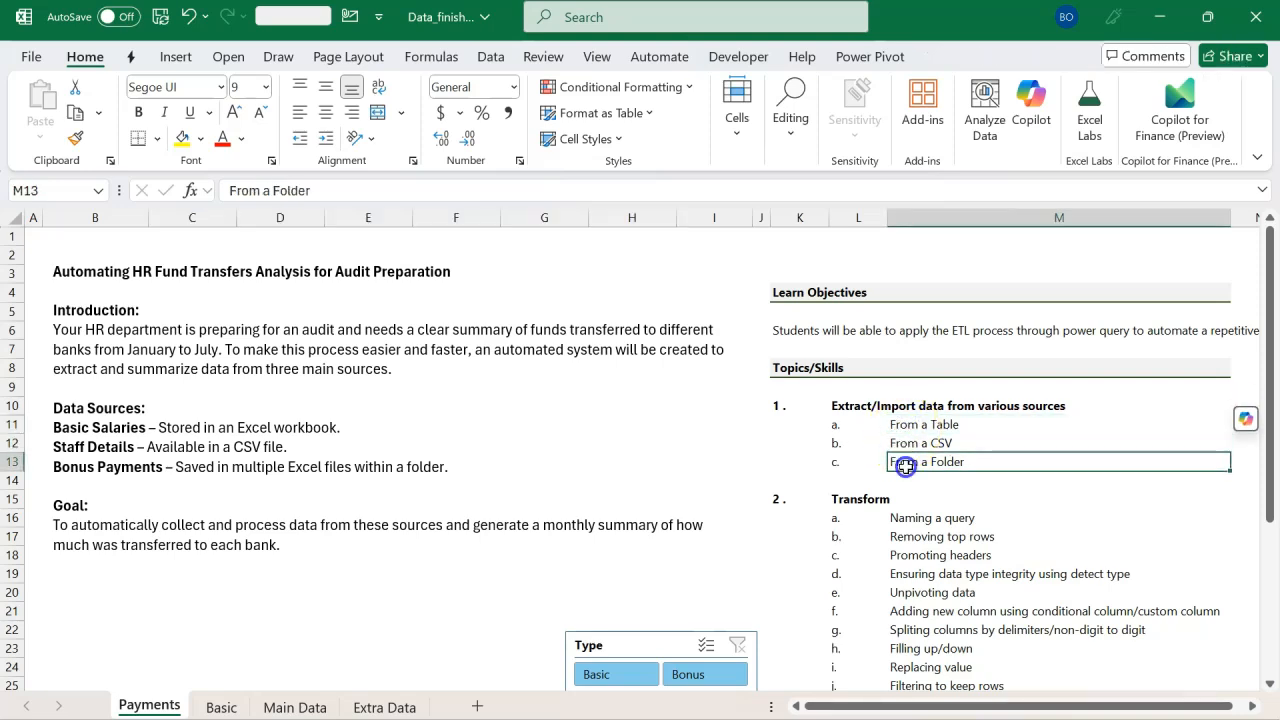
pyautogui.scroll(-2, 908, 503)
pyautogui.moveTo(915, 411); pyautogui.dragTo(913, 650)
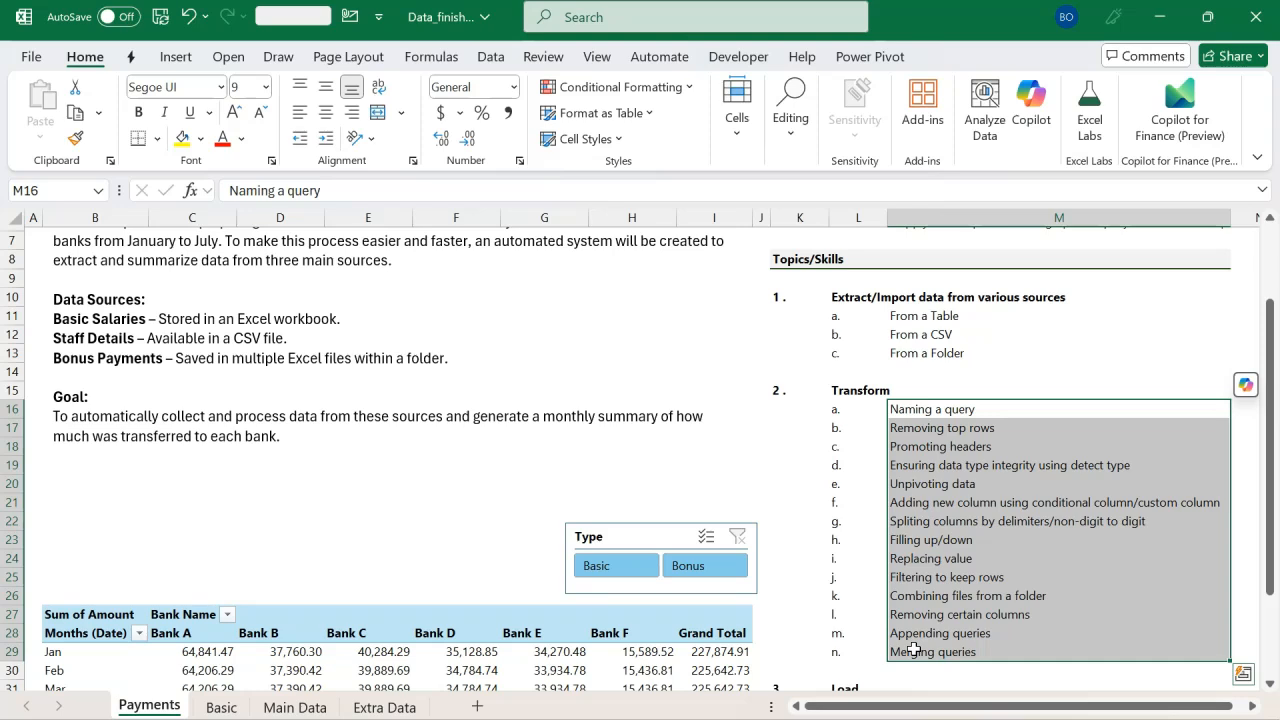
pyautogui.scroll(-3, 911, 648)
pyautogui.scroll(2, 910, 645)
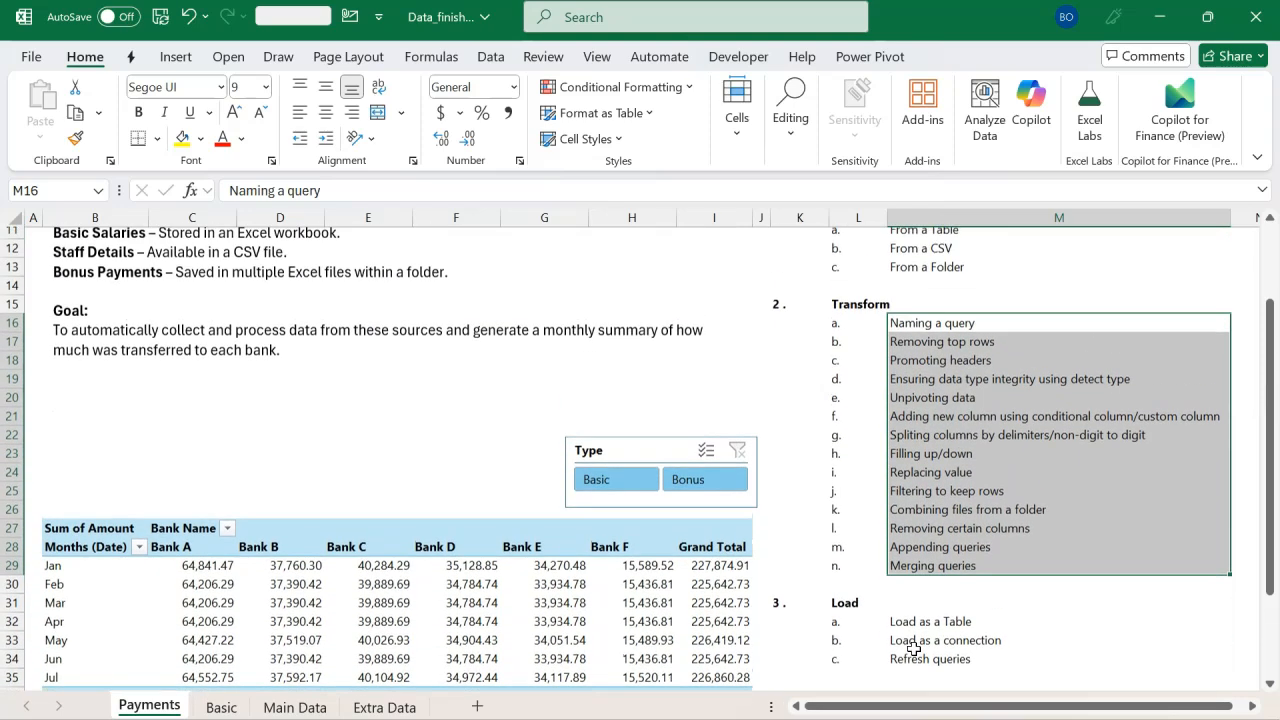
pyautogui.scroll(-3, 957, 480)
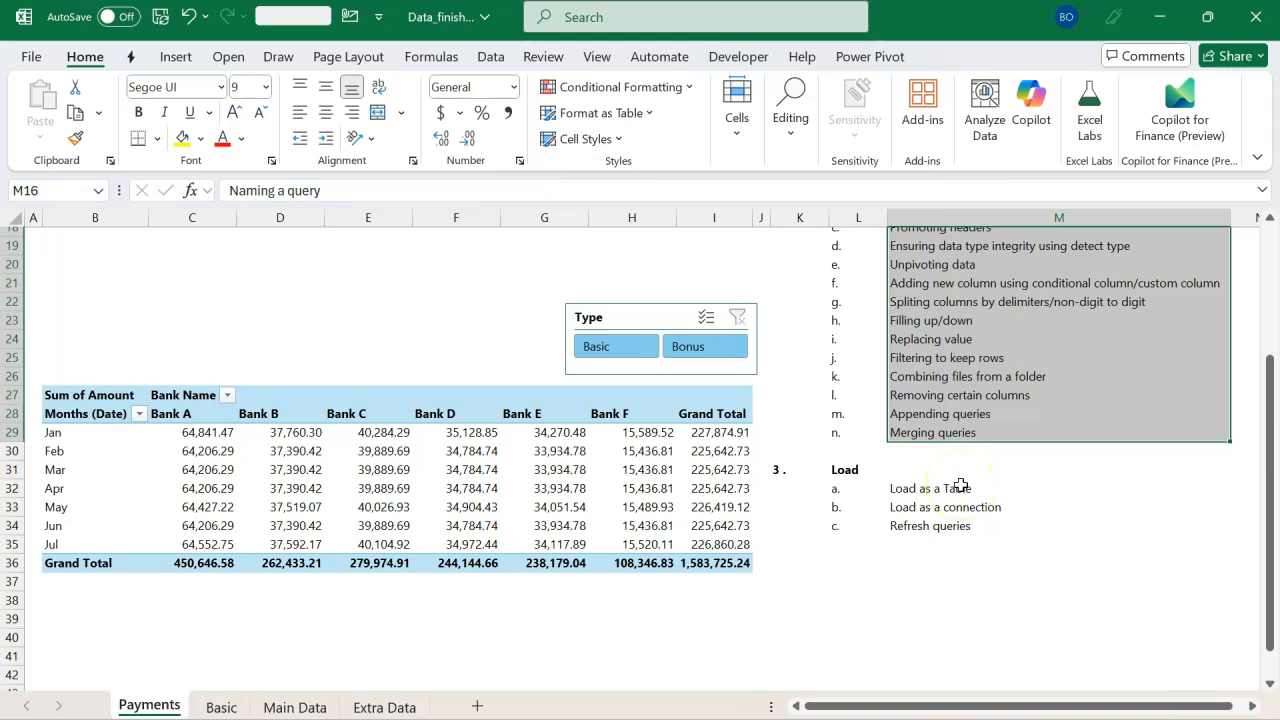
pyautogui.click(960, 486)
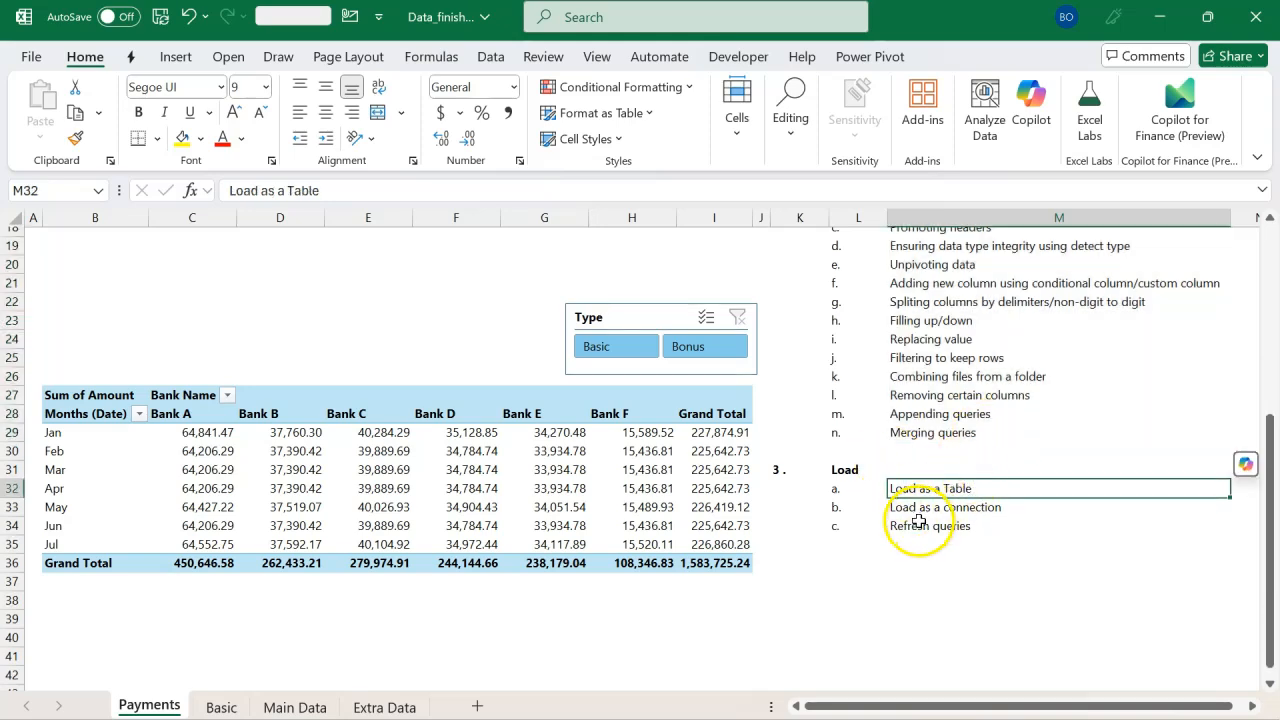
pyautogui.click(918, 508)
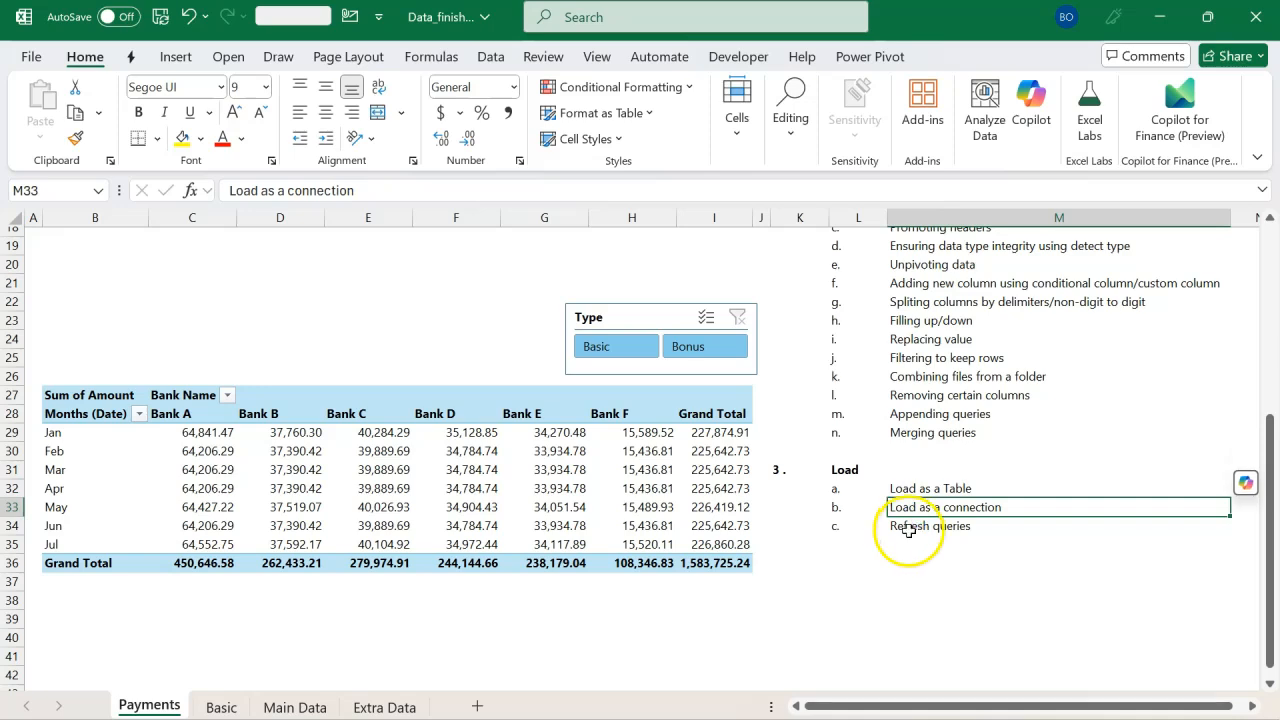
pyautogui.click(910, 527)
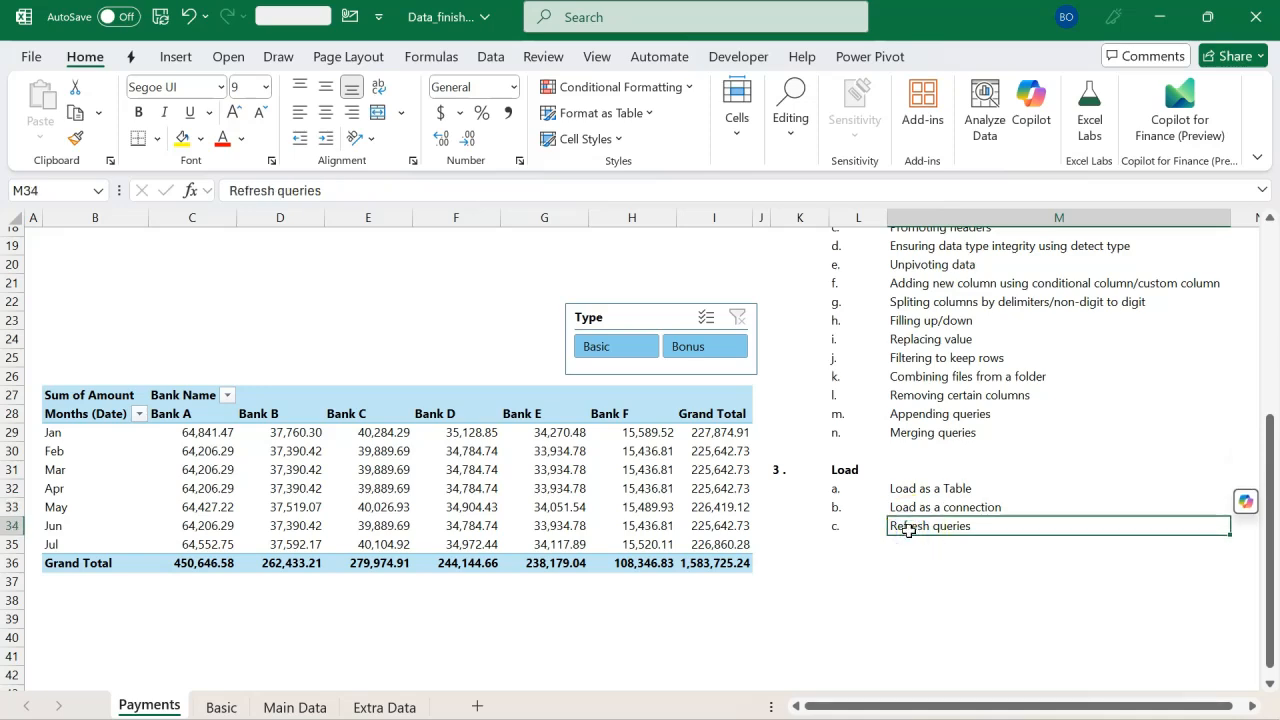
pyautogui.scroll(5, 908, 530)
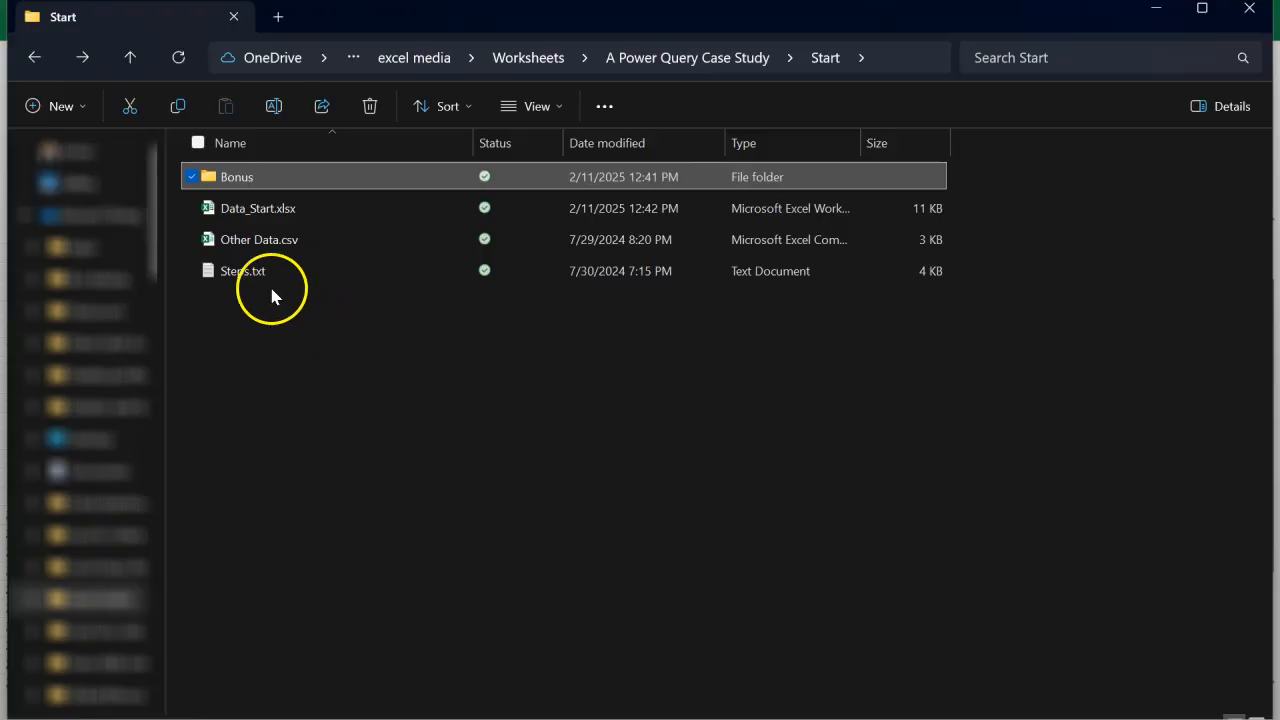
# Open Steps.txt from the Start folder, enlarge it to full screen and read through the case study instructions
pyautogui.doubleClick(264, 280)
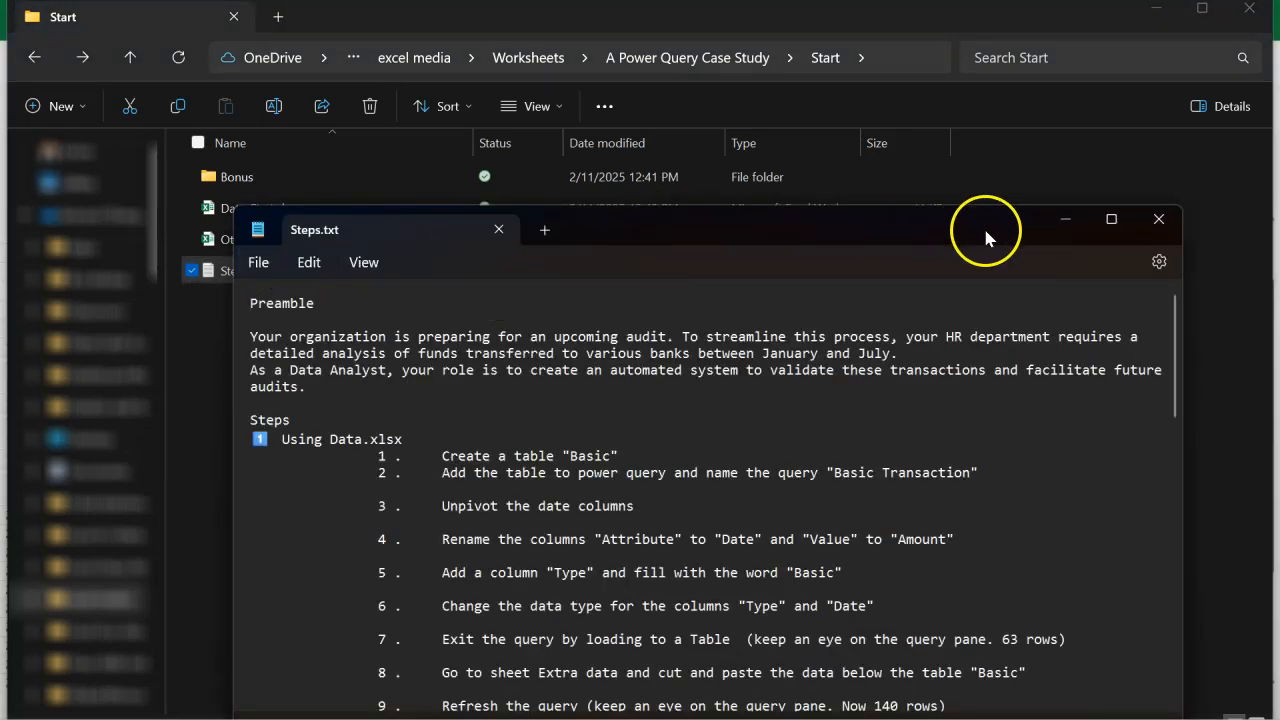
pyautogui.click(1111, 218)
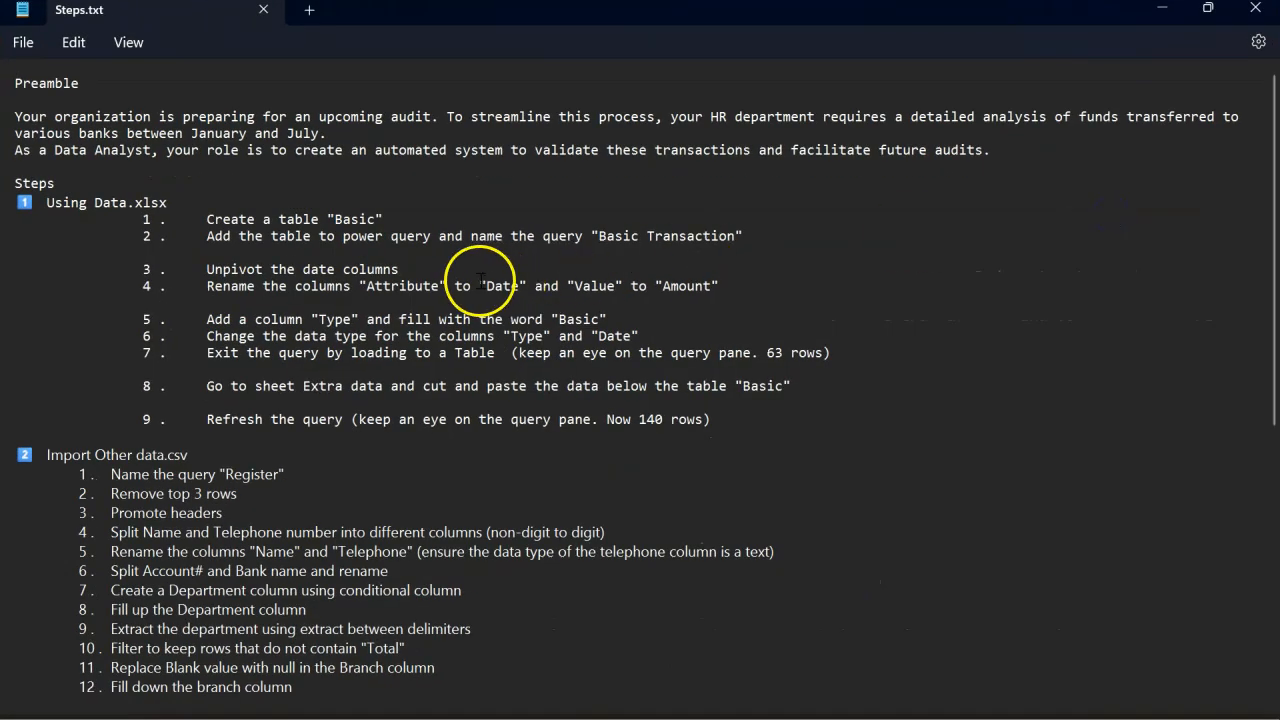
pyautogui.scroll(-2, 270, 248)
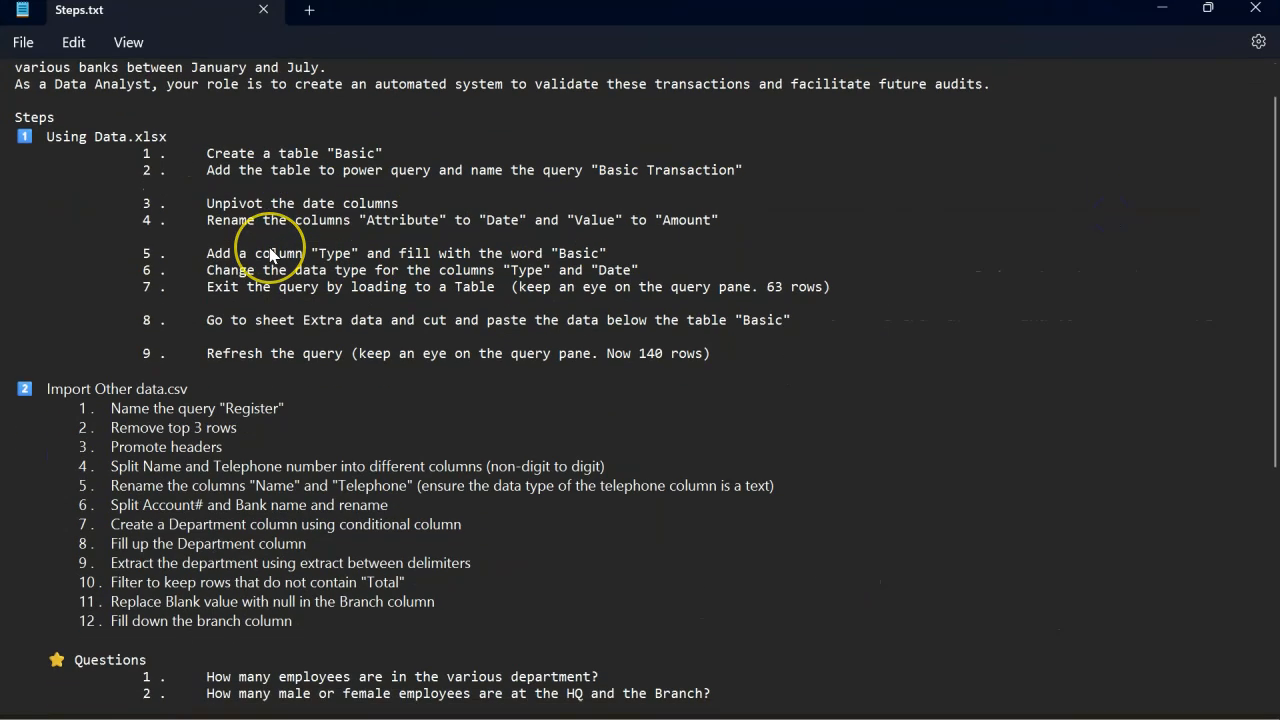
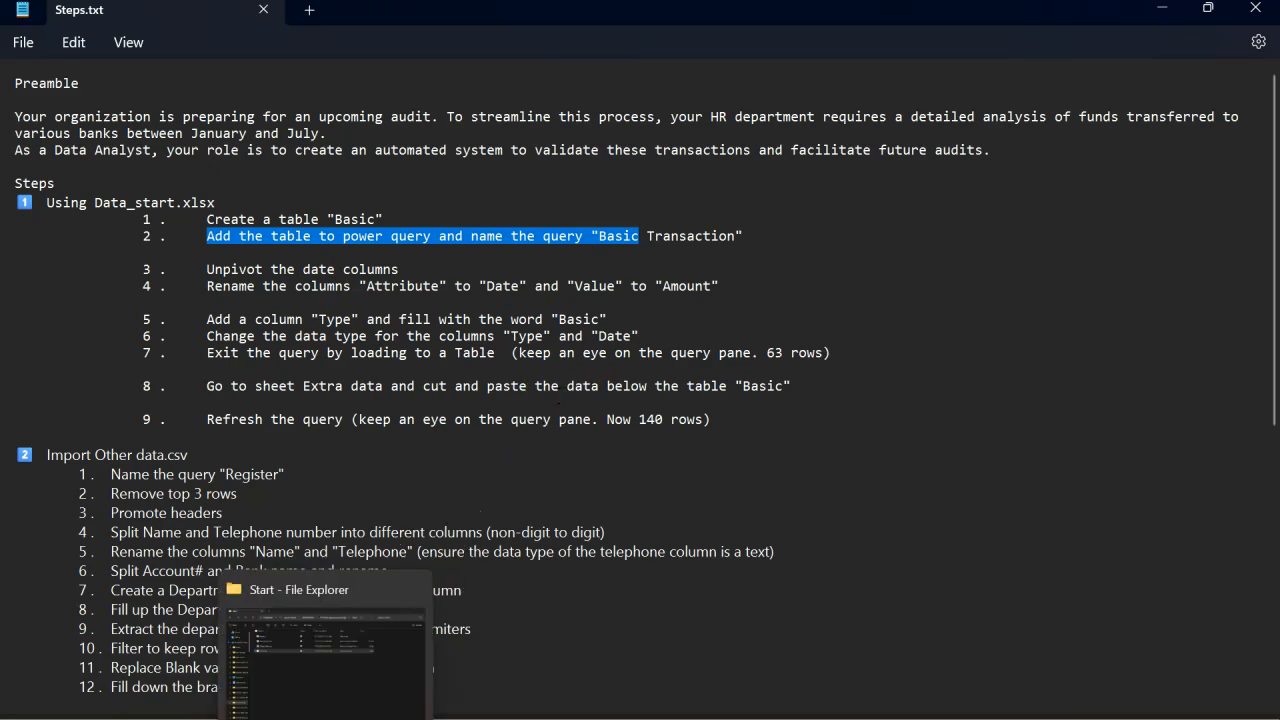
# Open the Data_Start.xlsx workbook from the Start folder in File Explorer, check the Extra Data sheet and return to Main Data
pyautogui.click(324, 718)
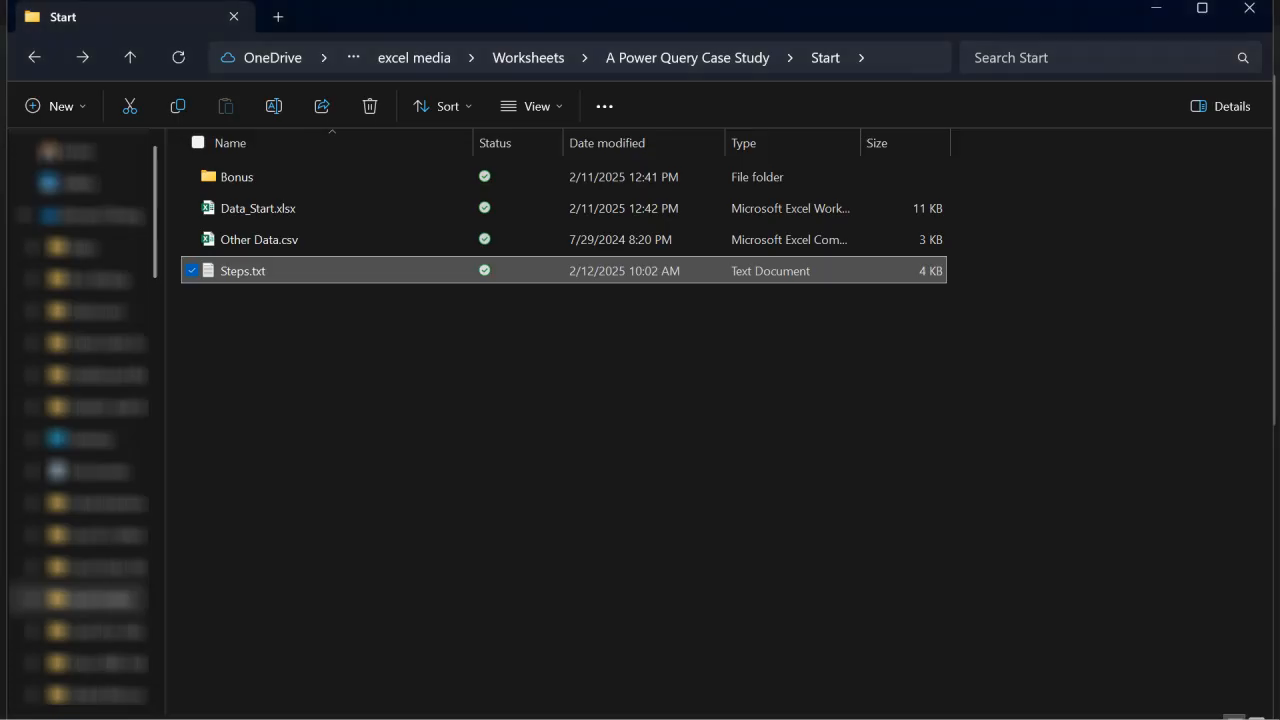
pyautogui.click(317, 213)
pyautogui.doubleClick(317, 213)
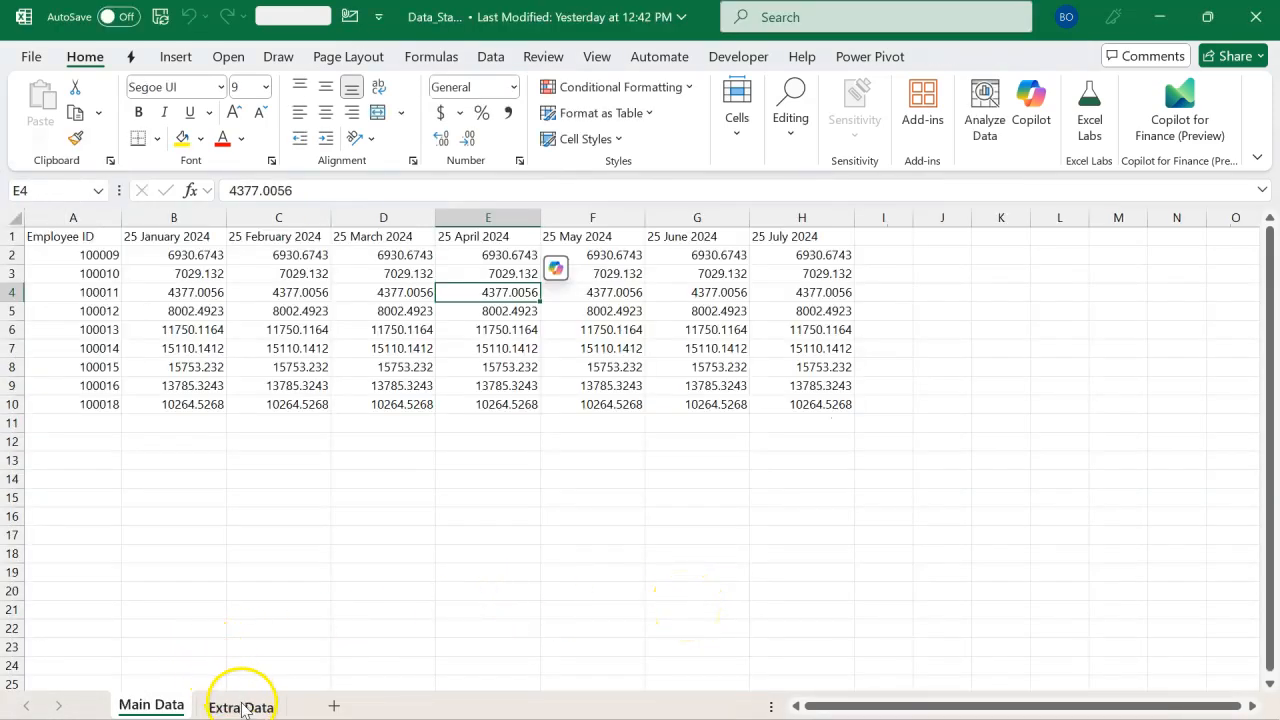
pyautogui.click(240, 707)
pyautogui.click(151, 707)
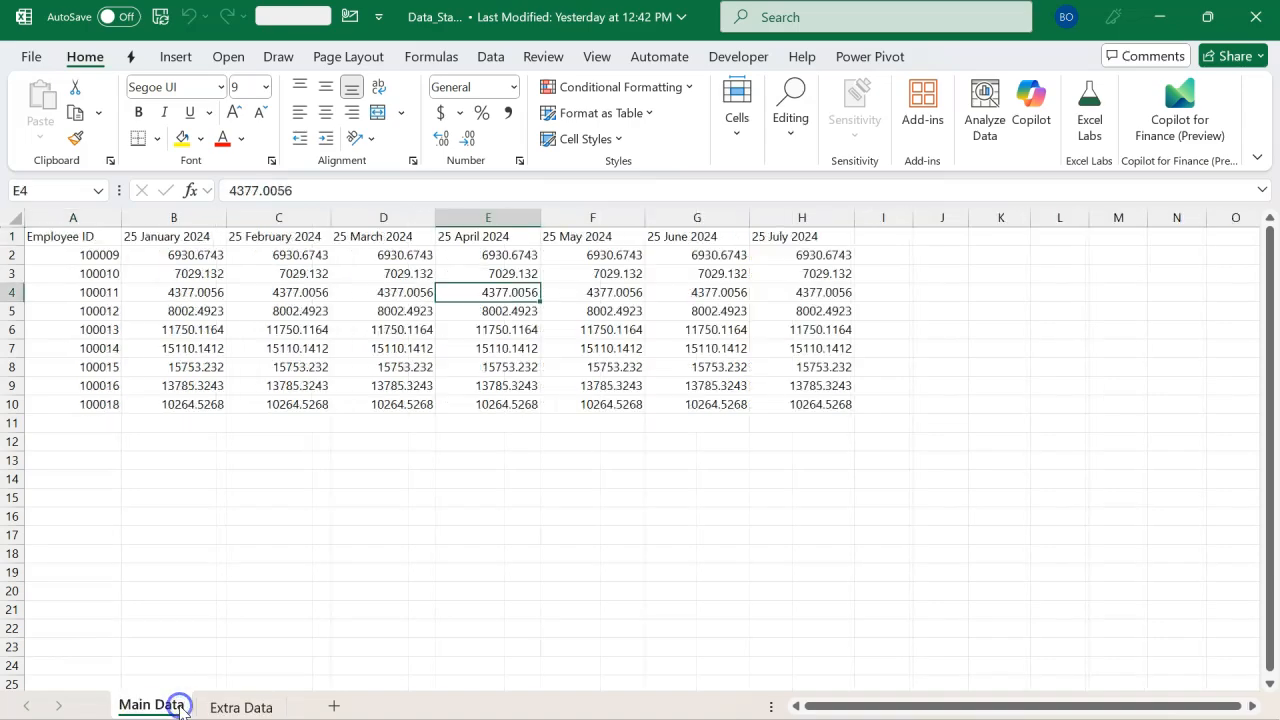
# Check the first instruction in Steps.txt and convert the Main Data range A1:H10 into a table with headers
pyautogui.click(273, 400)
pyautogui.hotkey('alt', 'Tab')
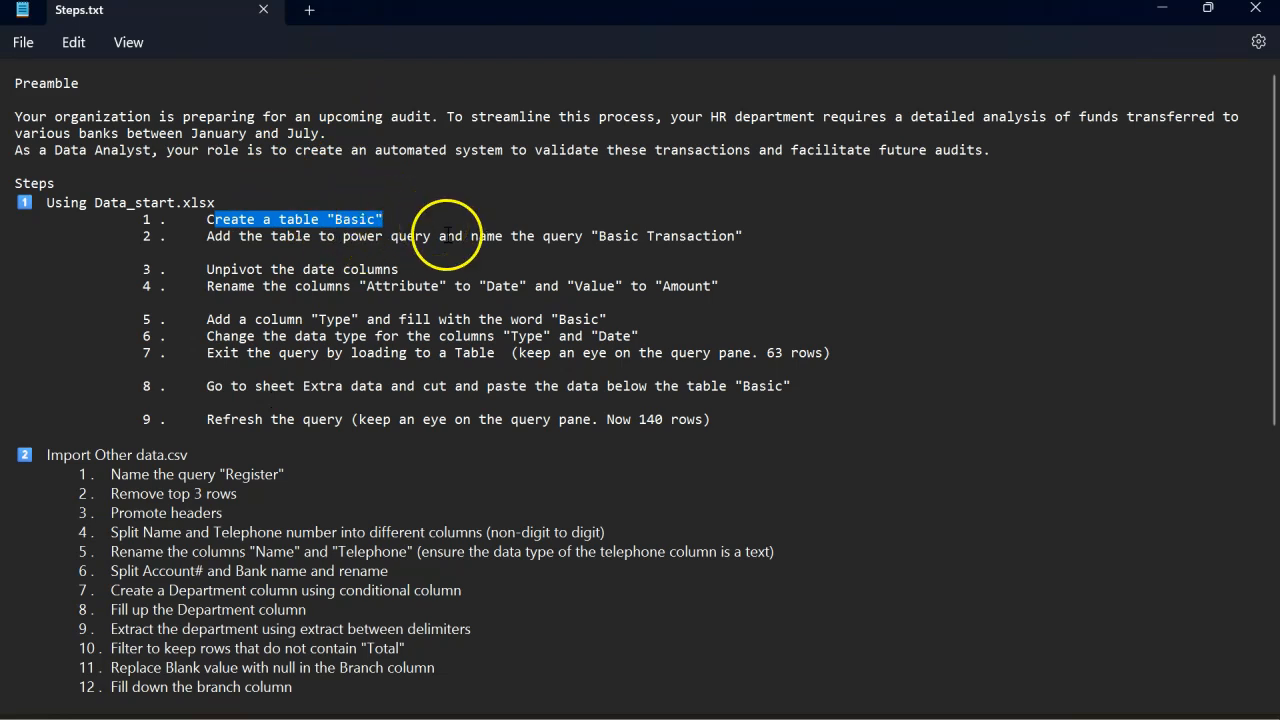
pyautogui.hotkey('alt', 'Tab')
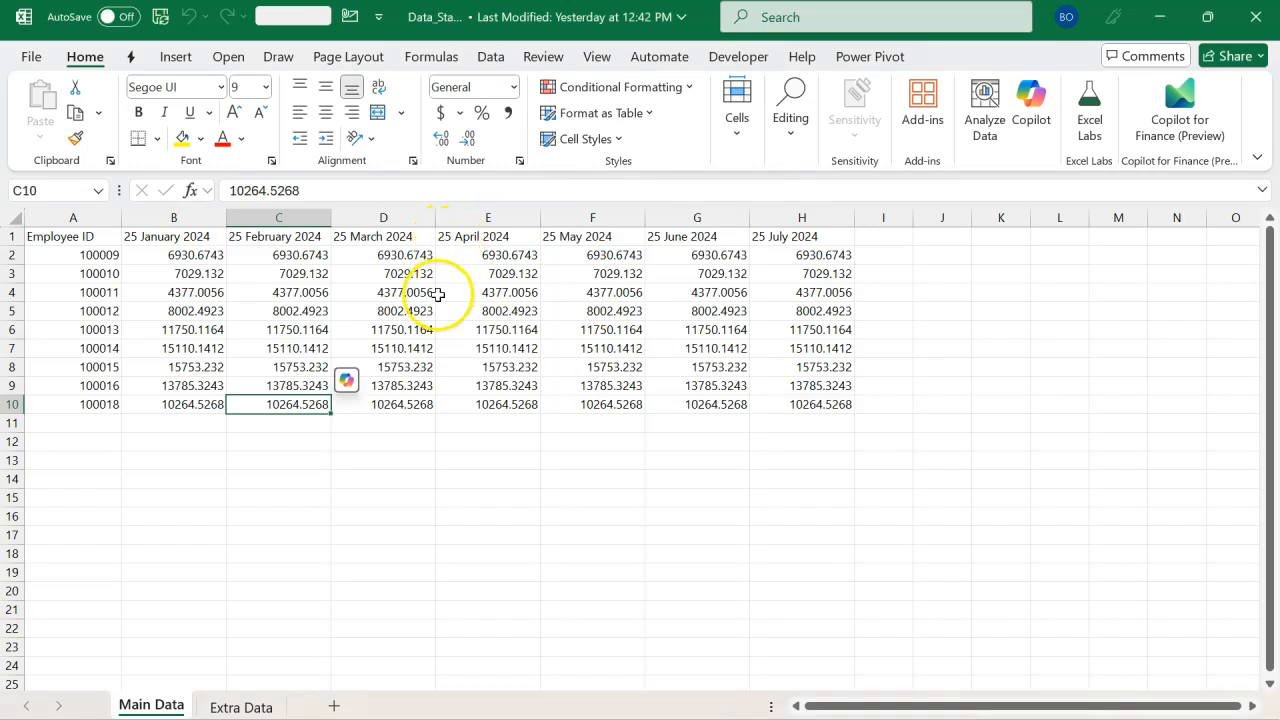
pyautogui.click(440, 294)
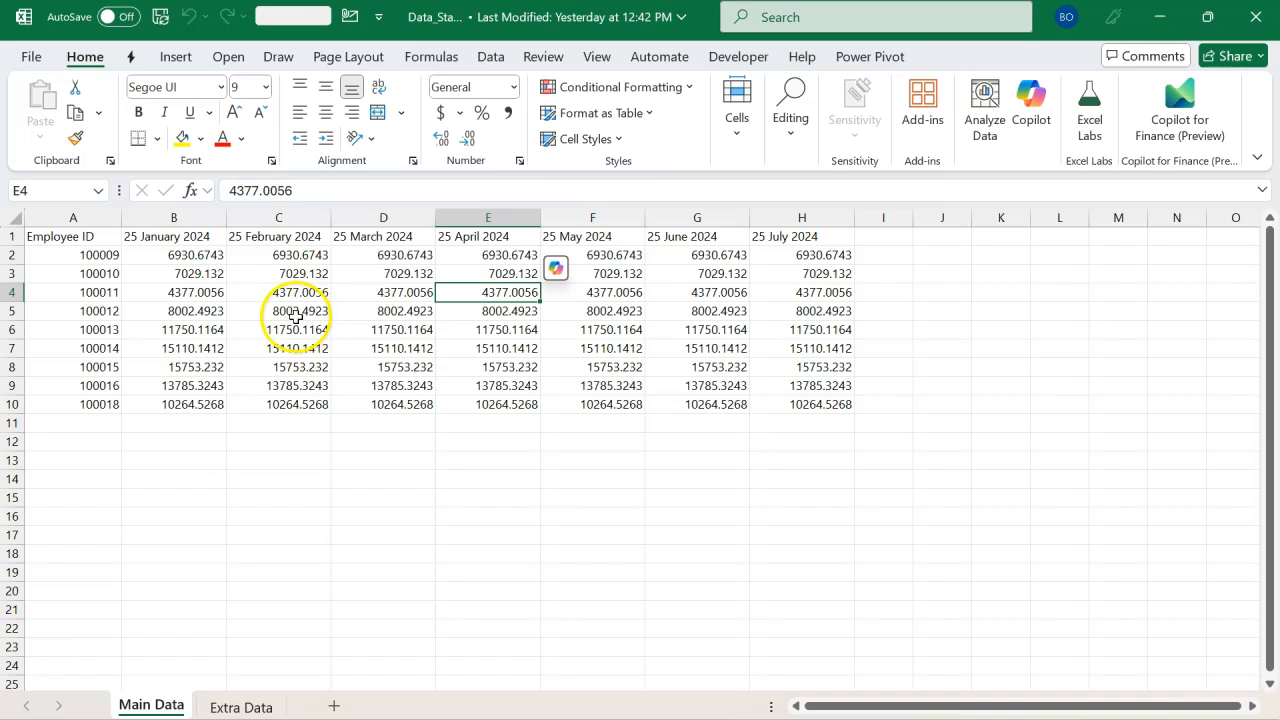
pyautogui.click(290, 312)
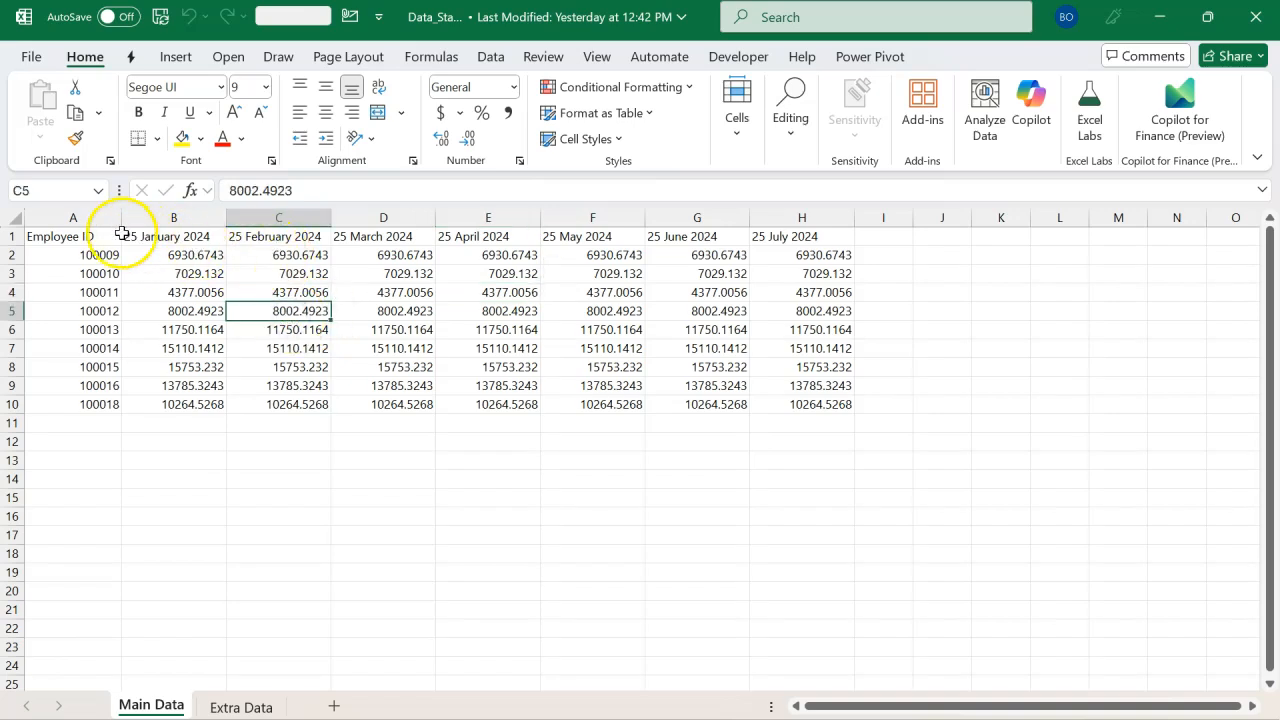
pyautogui.click(175, 60)
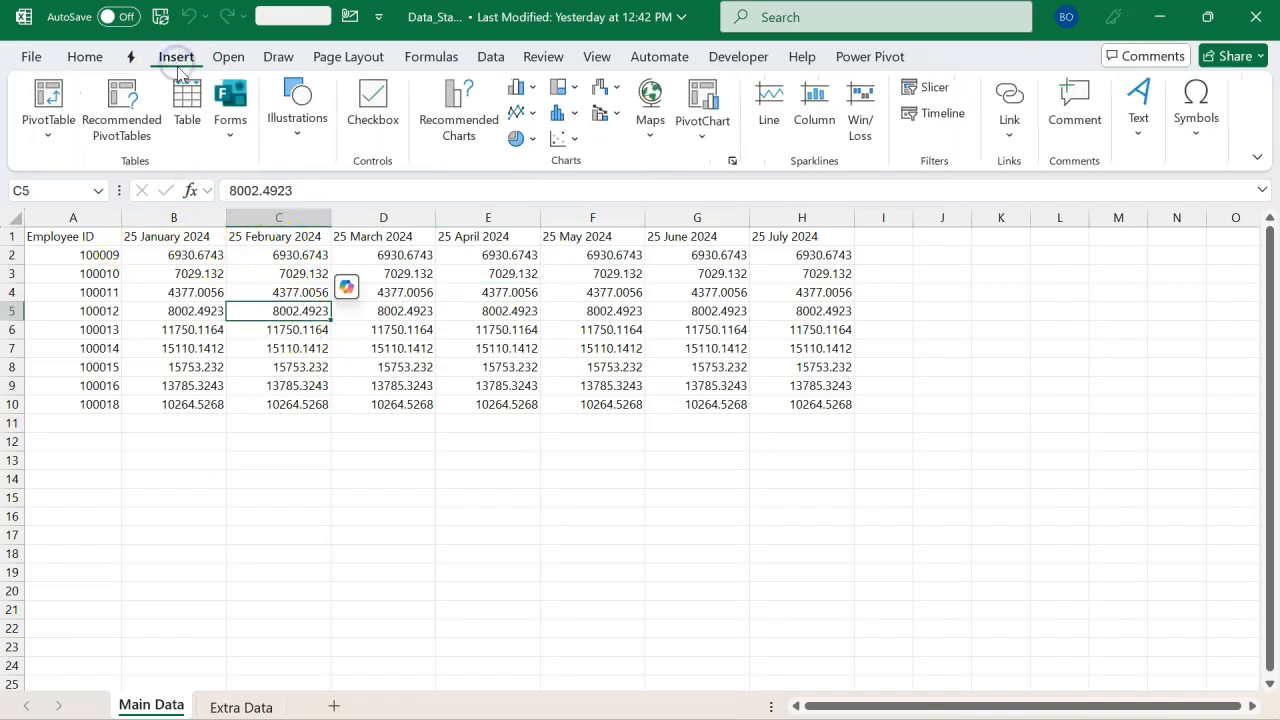
pyautogui.click(184, 104)
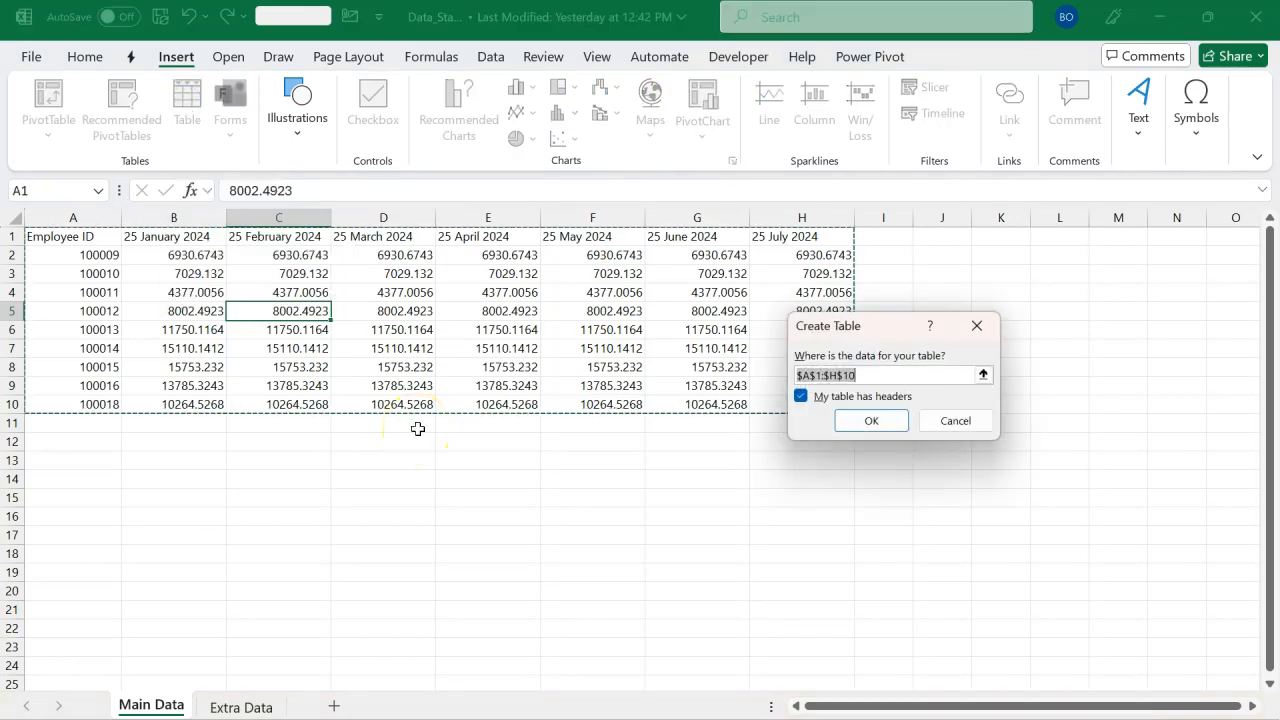
pyautogui.click(882, 427)
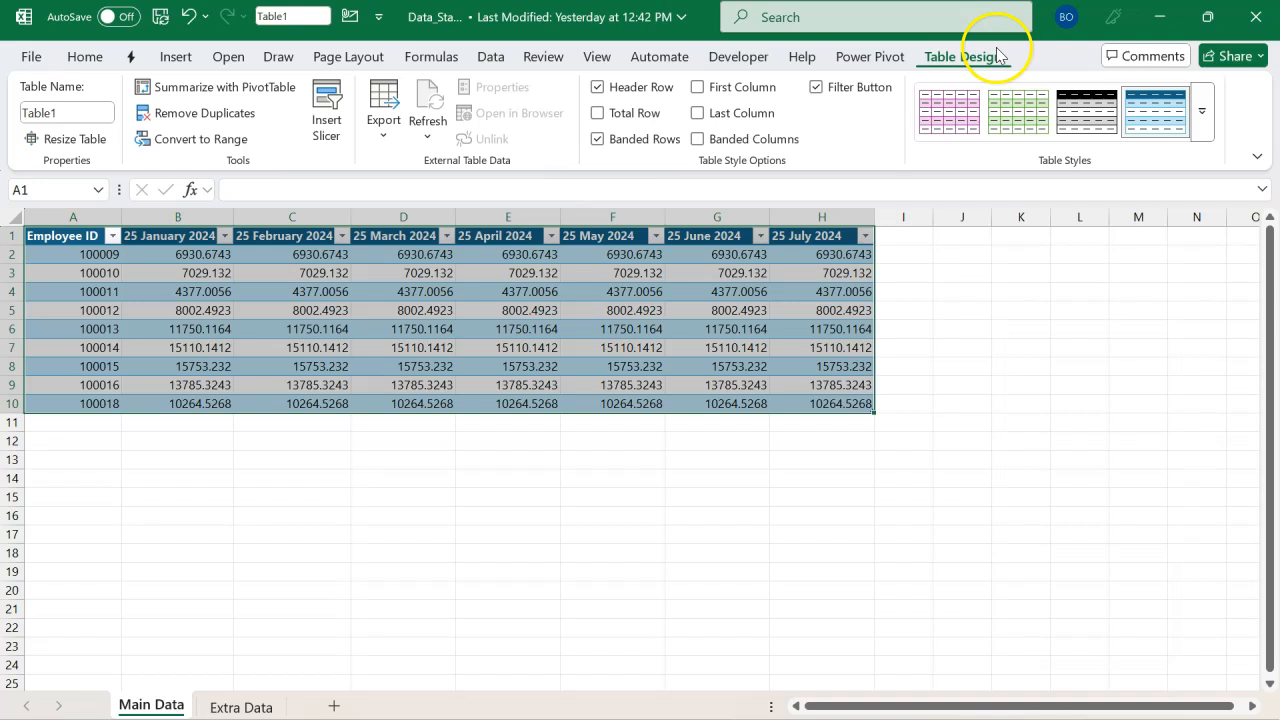
# Name the new salary table Basic
pyautogui.click(76, 116)
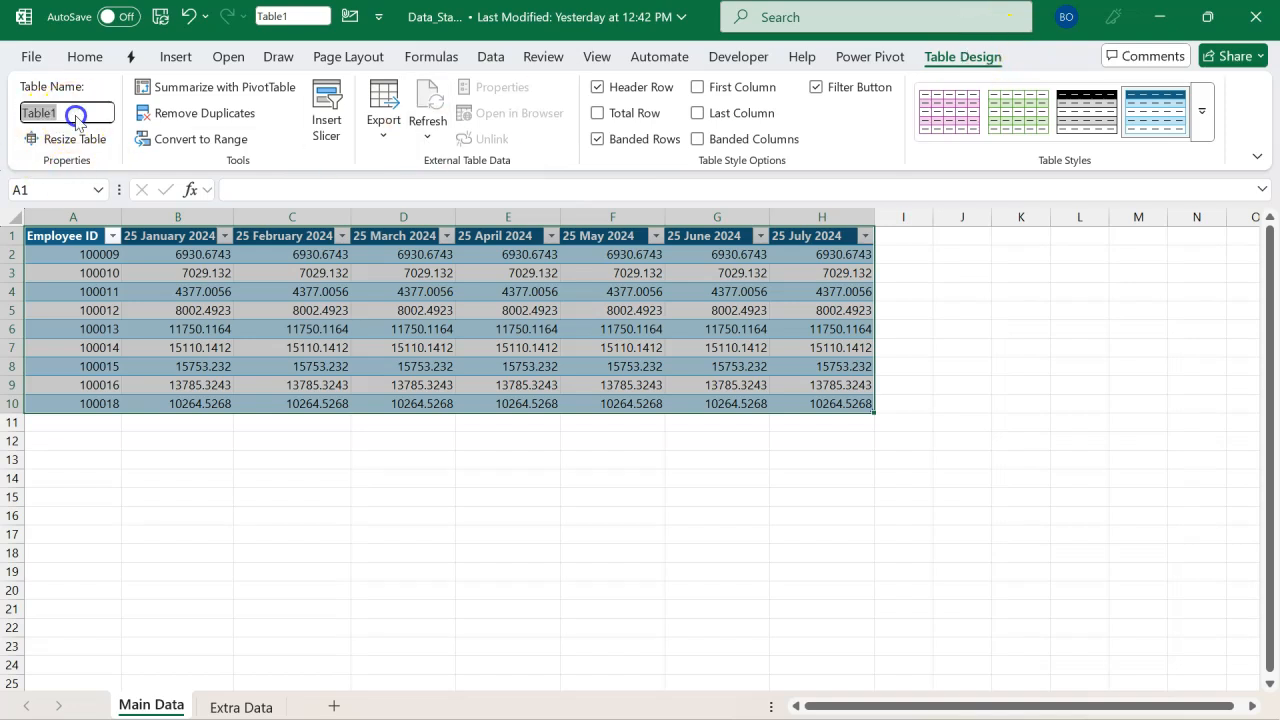
pyautogui.write('Basi')
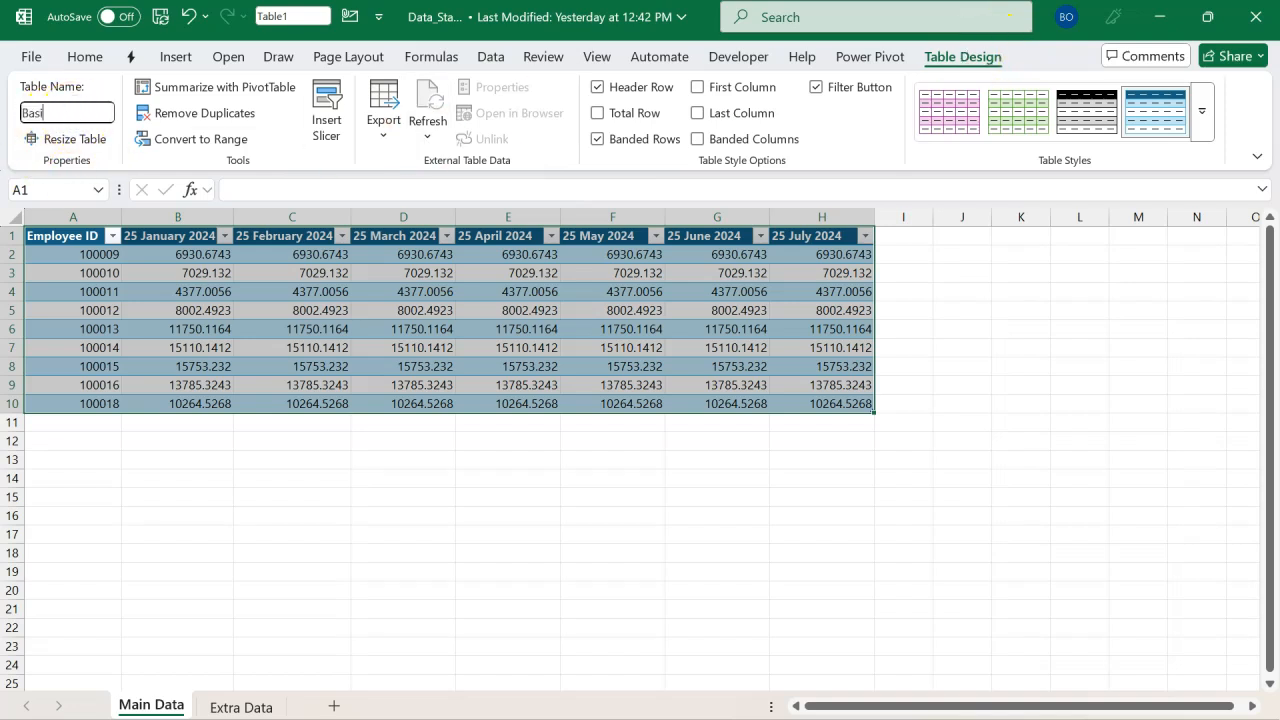
pyautogui.write('c')
pyautogui.press('Return')
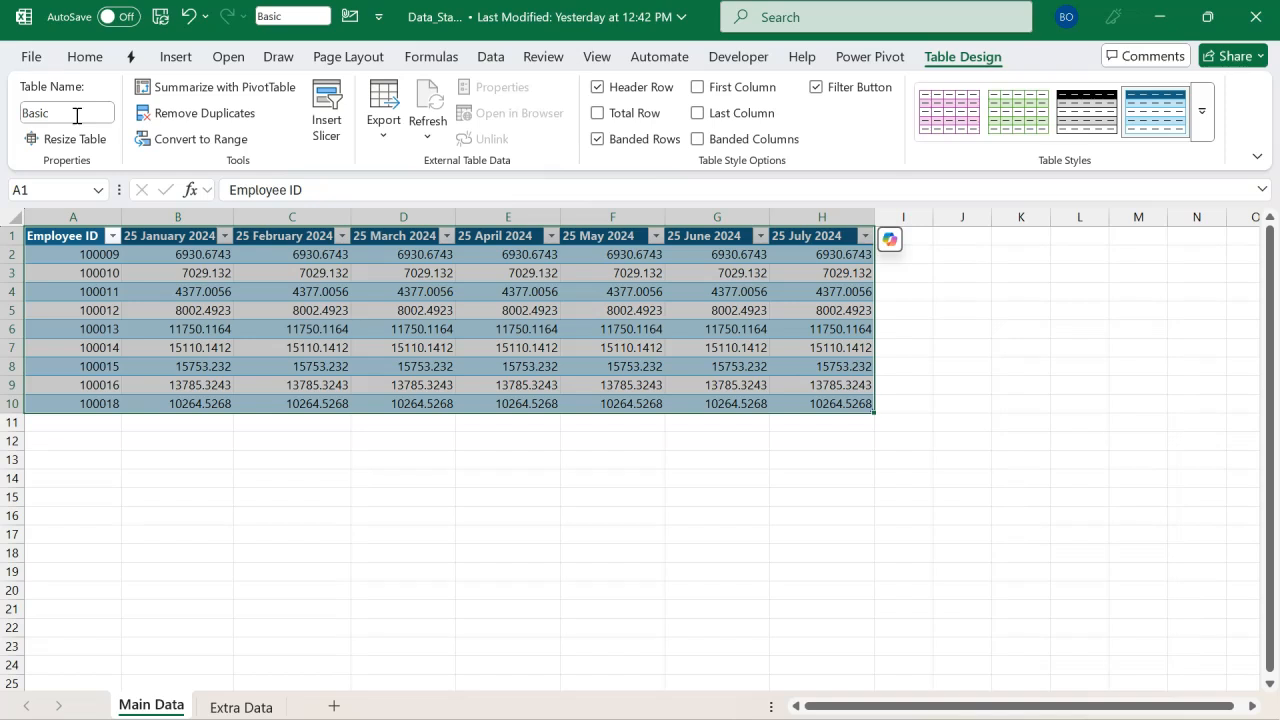
pyautogui.click(238, 295)
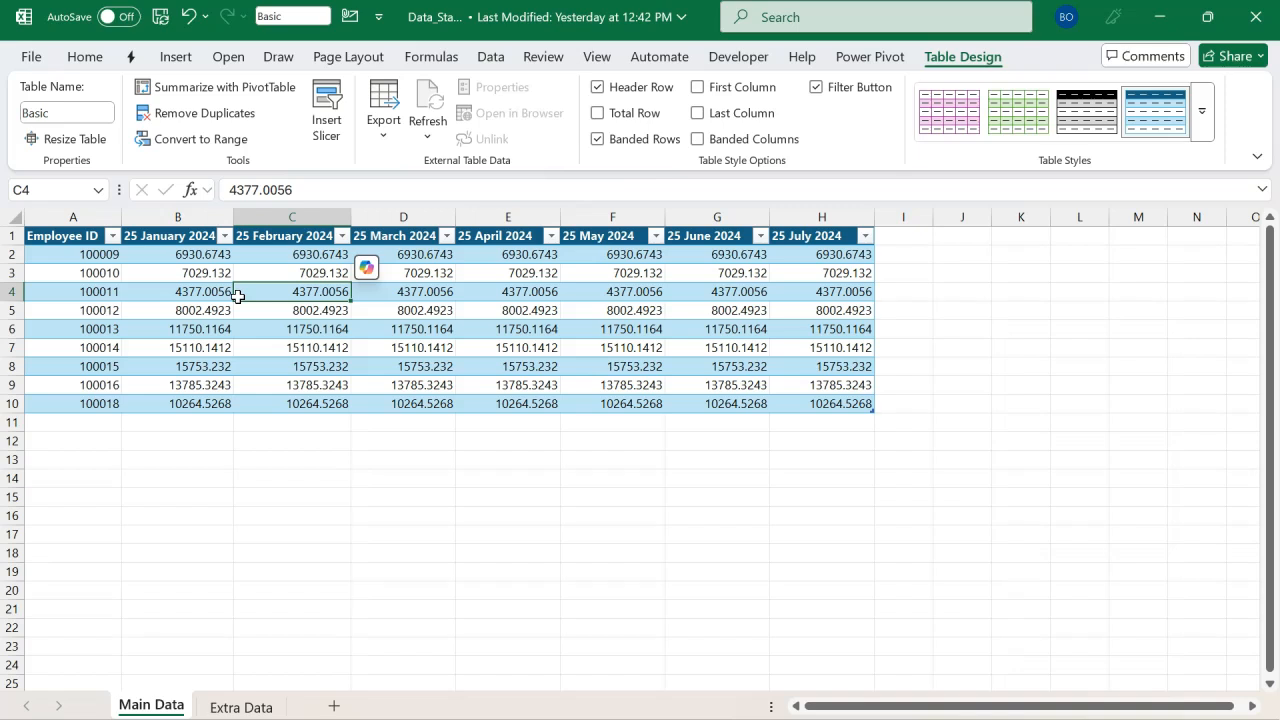
pyautogui.click(494, 60)
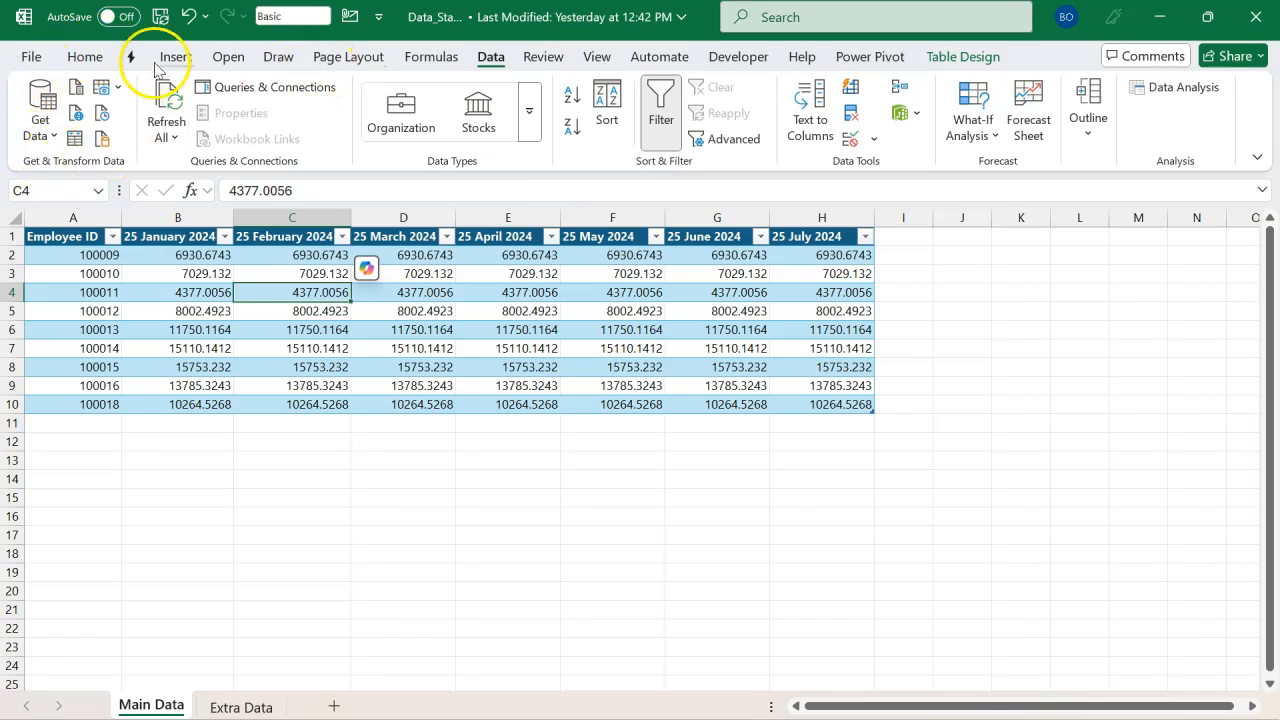
pyautogui.click(47, 133)
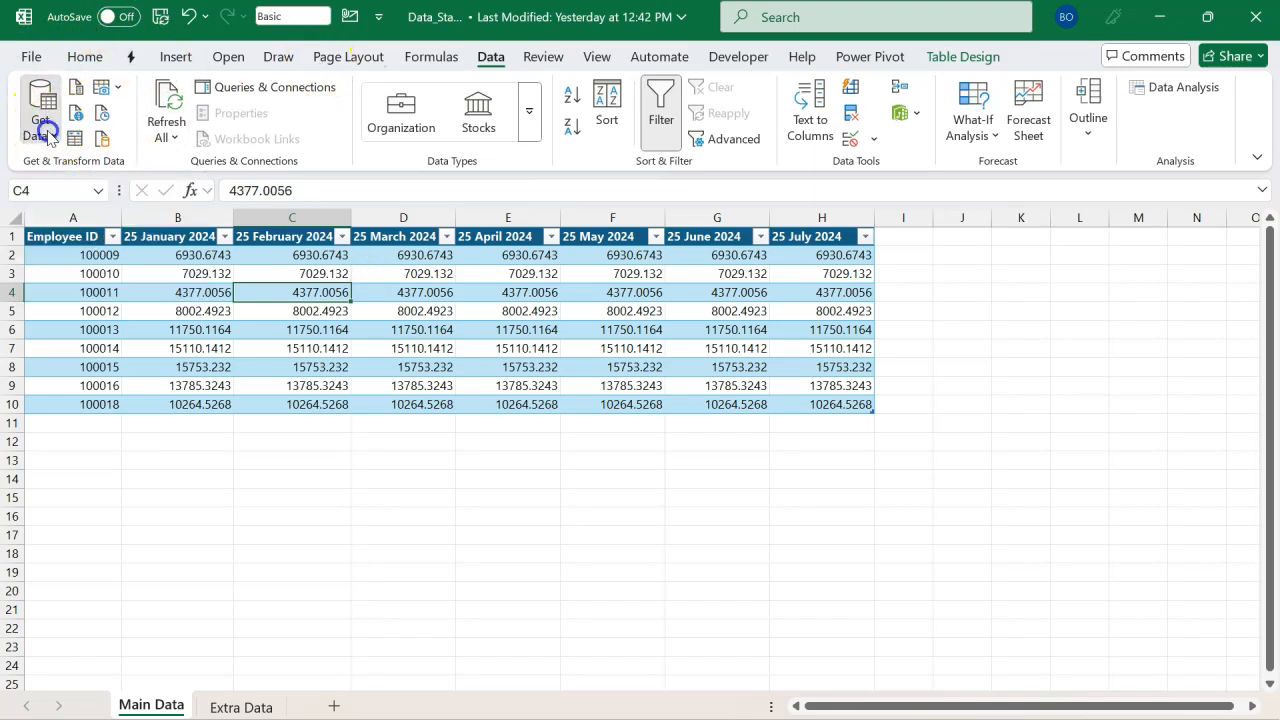
pyautogui.click(47, 133)
pyautogui.click(48, 134)
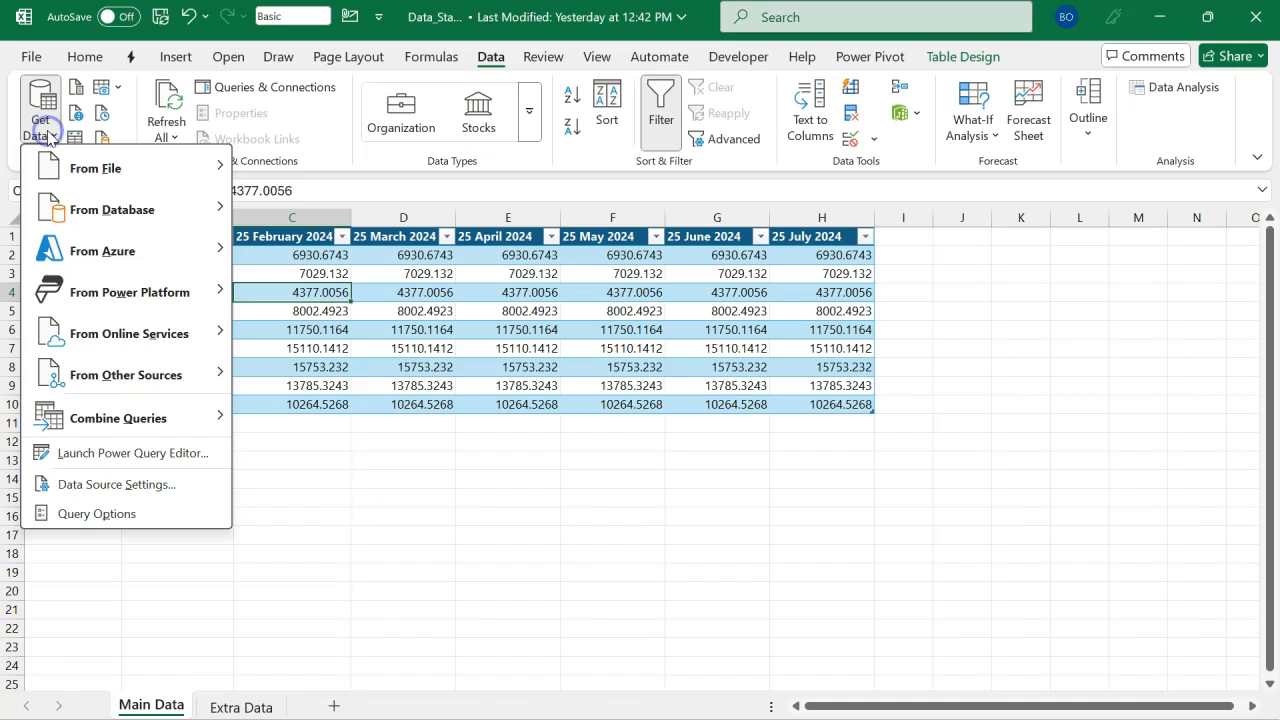
pyautogui.moveTo(60, 167)
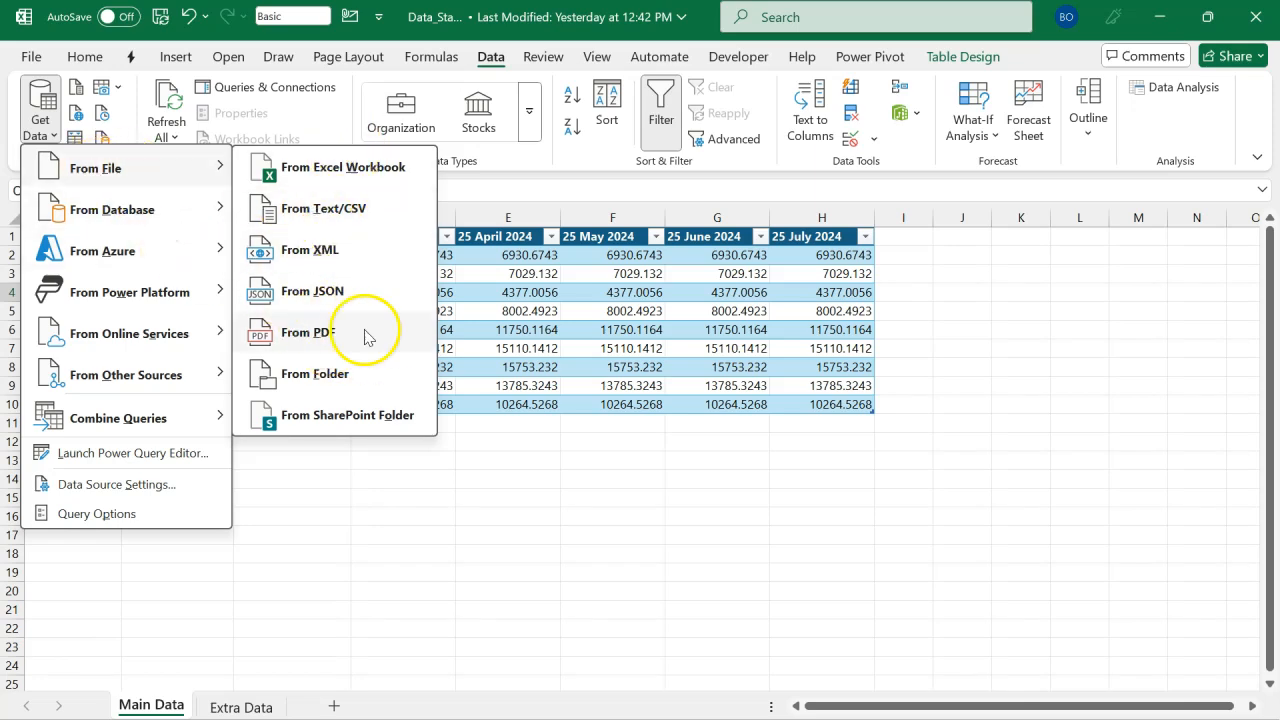
pyautogui.click(500, 329)
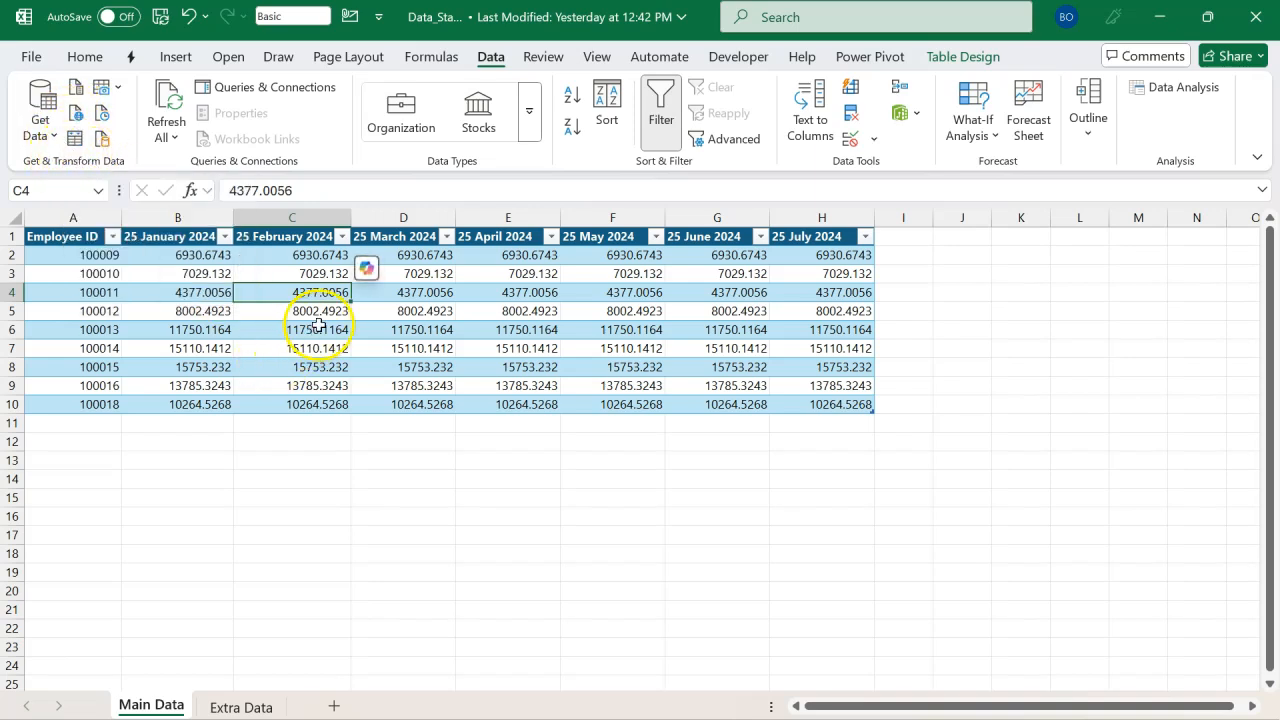
# Bring the Basic table into the Power Query Editor and name its query Basic Transactions
pyautogui.click(78, 142)
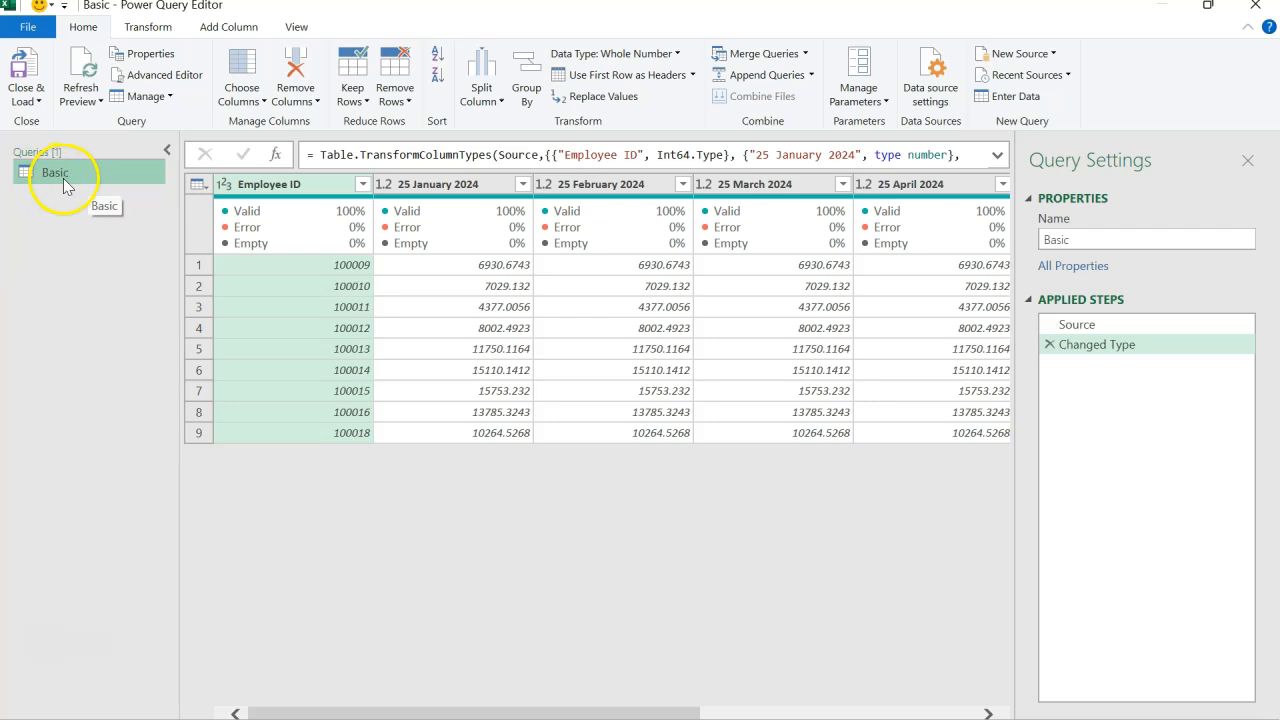
pyautogui.click(1095, 240)
pyautogui.write('T')
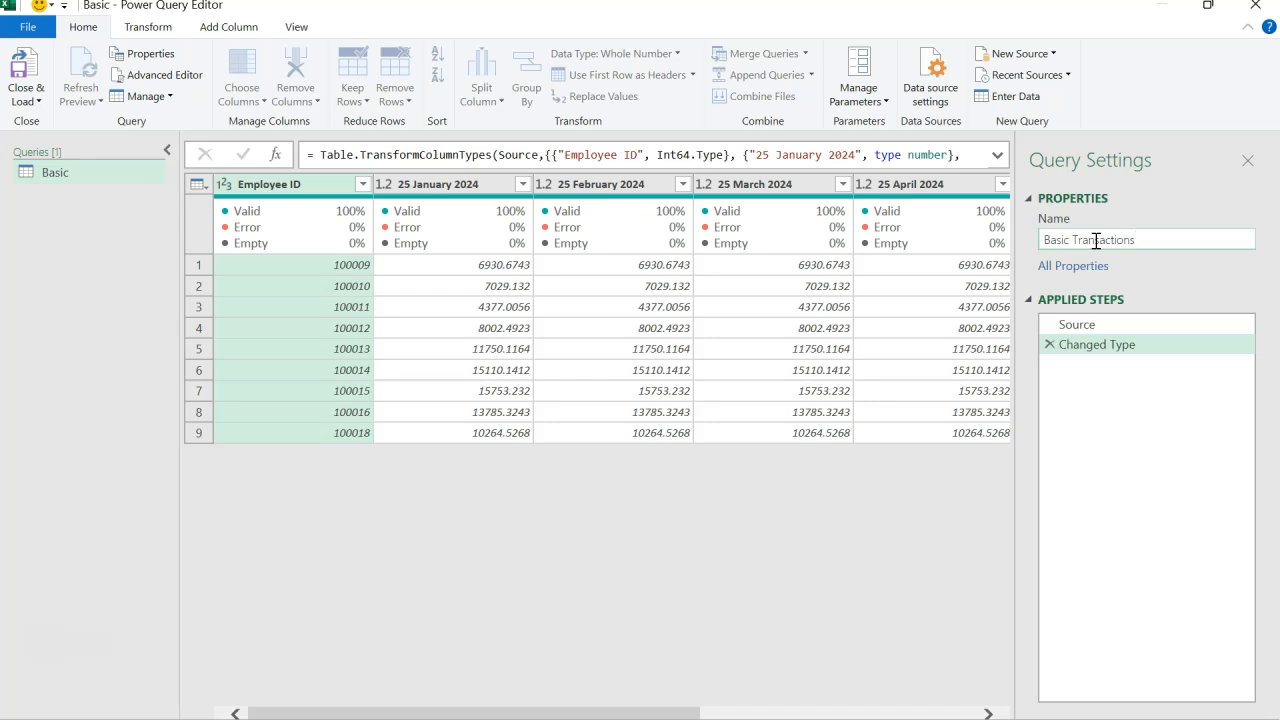
pyautogui.write('ransactions')
pyautogui.press('Return')
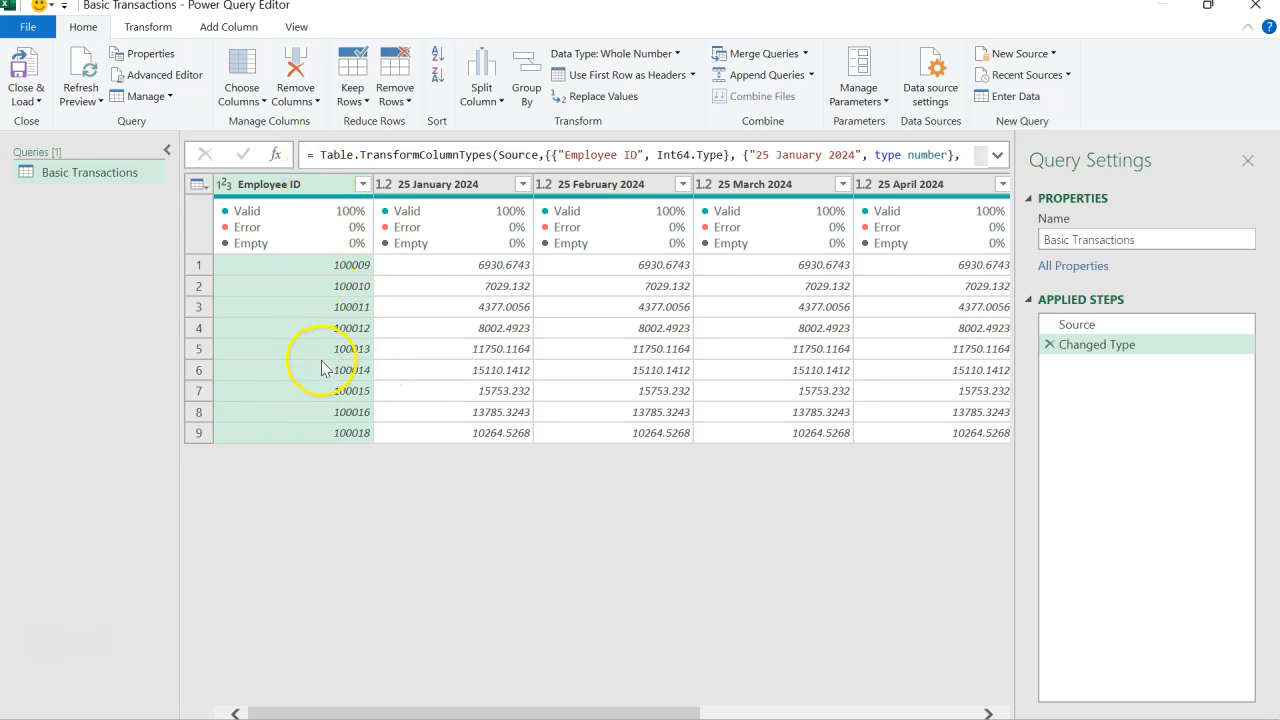
# Look over the date columns from 25 January 2024 through 25 July 2024 in the Basic Transactions query
pyautogui.click(436, 186)
pyautogui.hotkey('shift', 'Right')
pyautogui.hotkey('shift', 'Right')
pyautogui.hotkey('shift', 'Right')
pyautogui.hotkey('shift', 'Right')
pyautogui.hotkey('shift', 'Right')
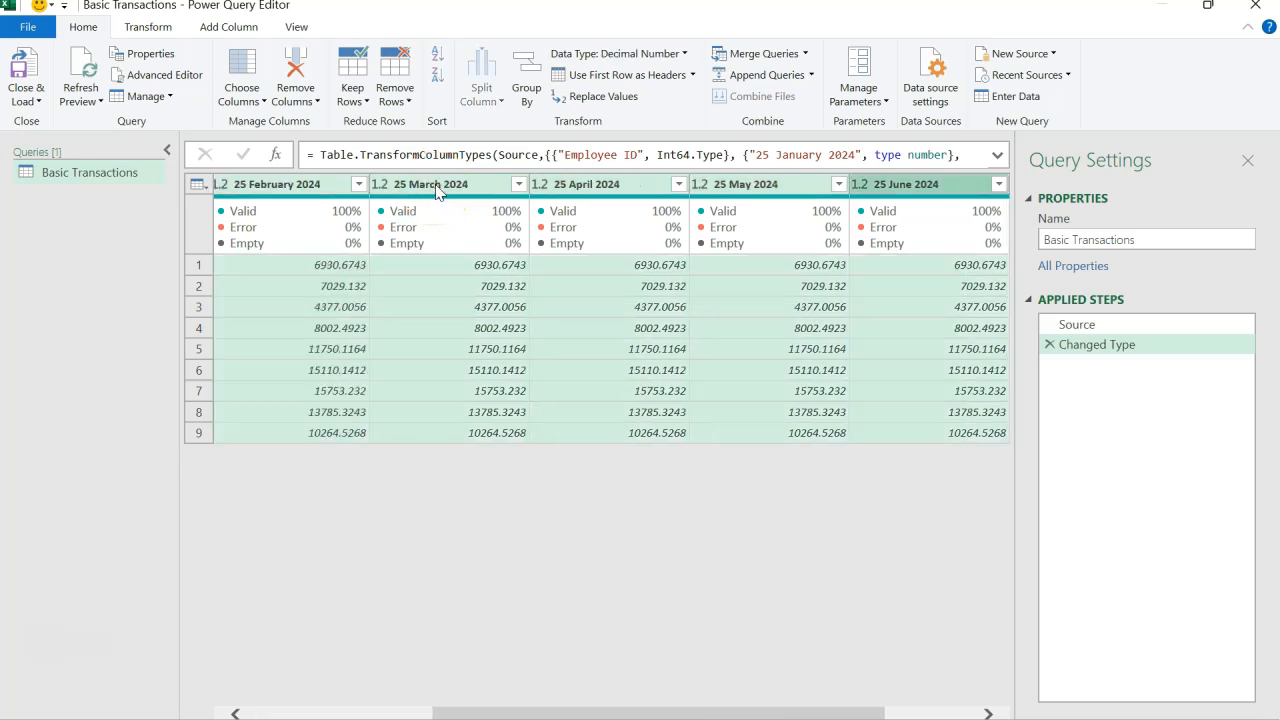
pyautogui.hotkey('shift', 'Right')
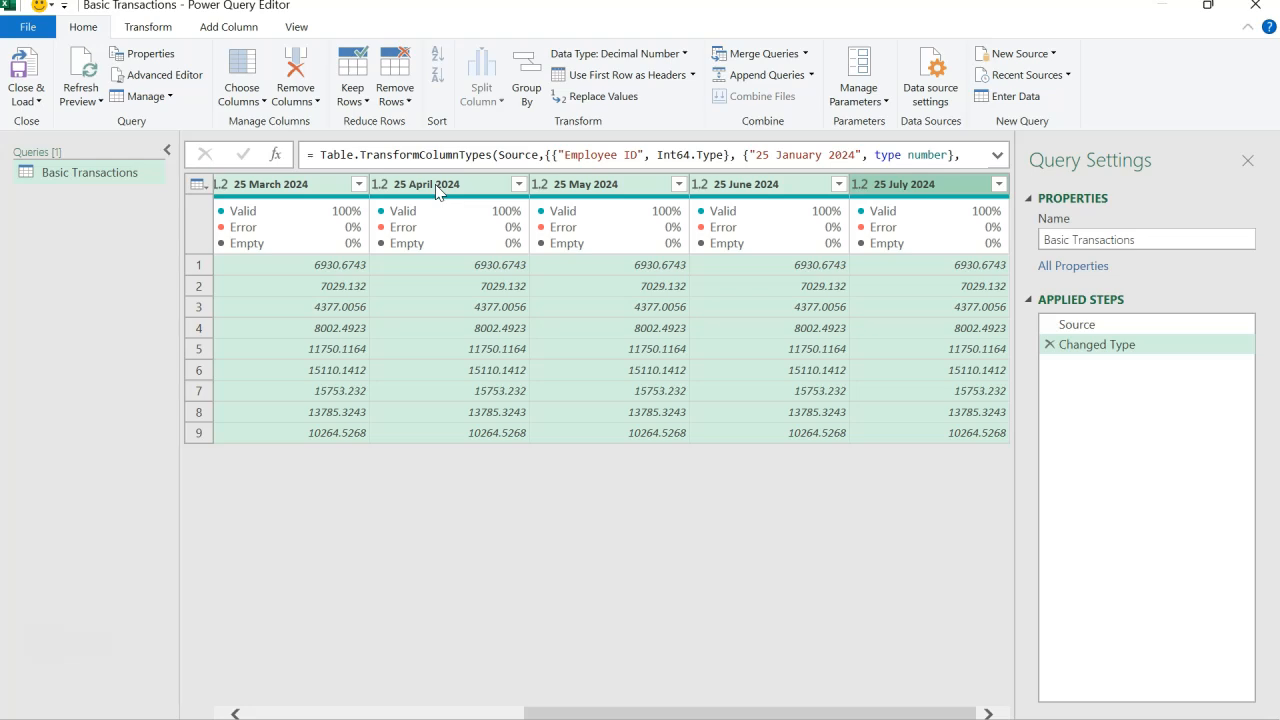
pyautogui.click(600, 712)
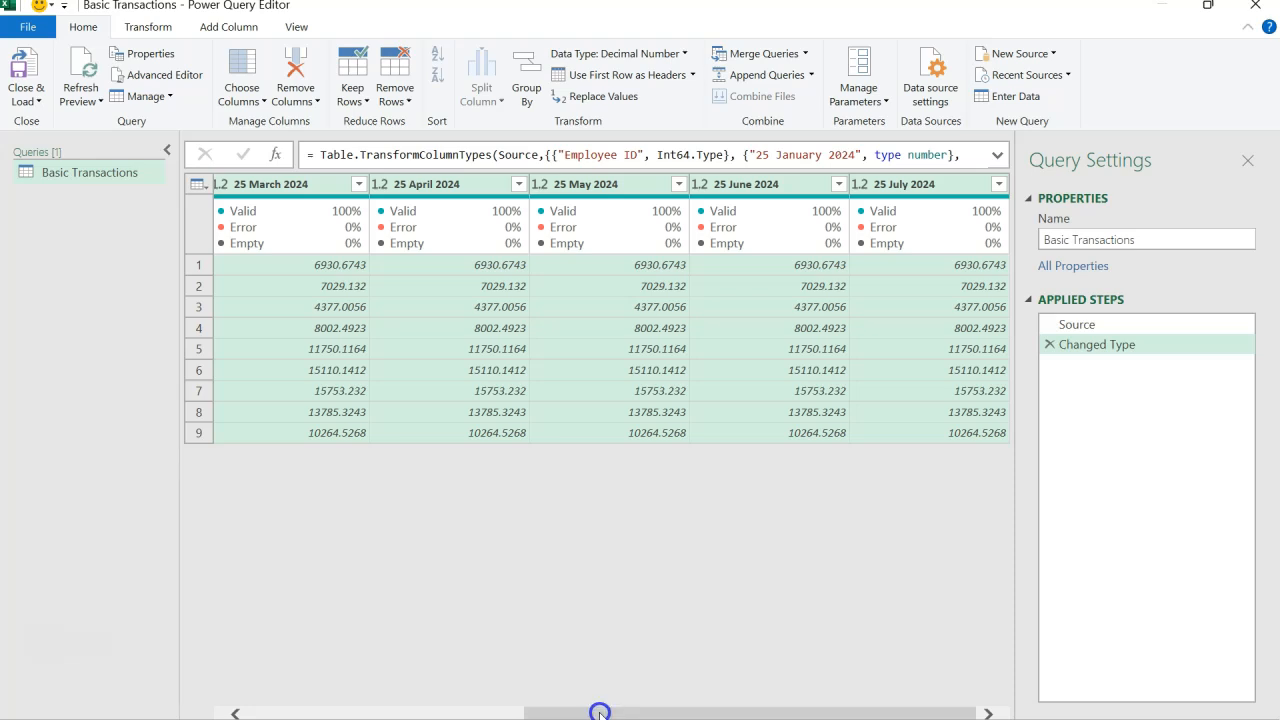
pyautogui.moveTo(600, 712); pyautogui.dragTo(472, 710)
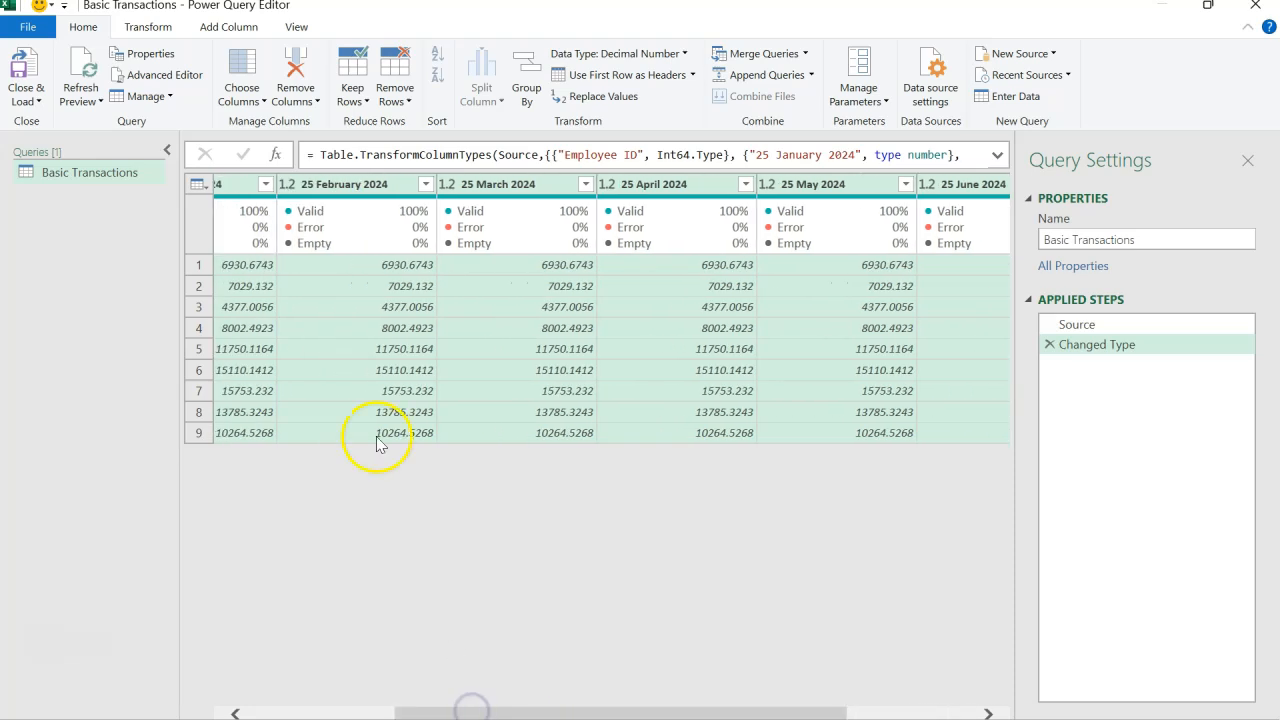
pyautogui.click(237, 713)
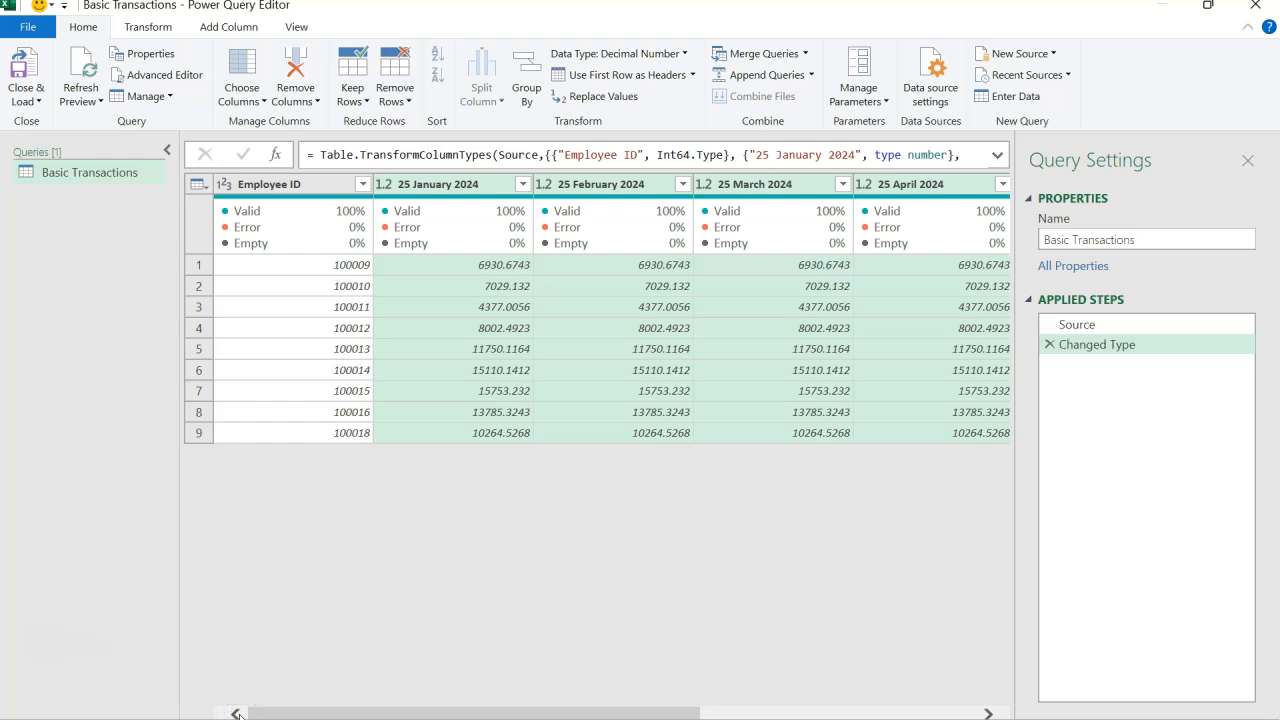
pyautogui.click(437, 186)
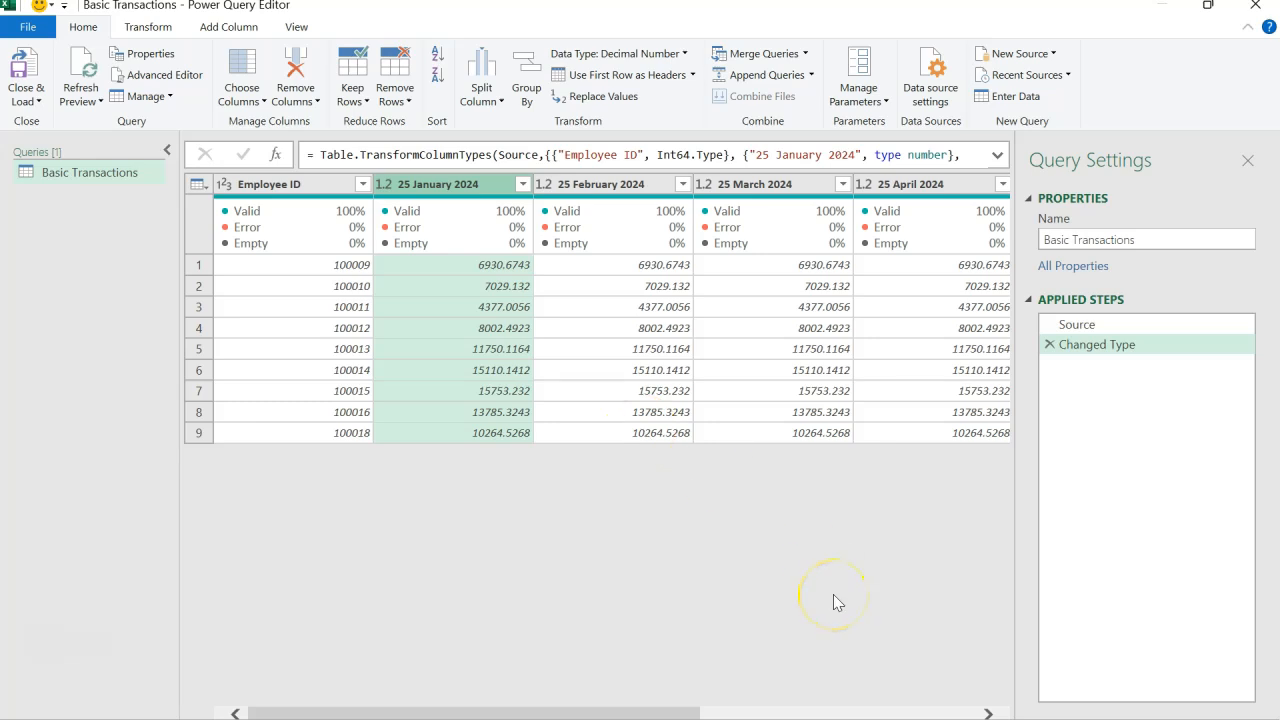
# Check the third instruction in Steps.txt in Notepad and return to the Power Query Editor
pyautogui.hotkey('alt', 'Tab')
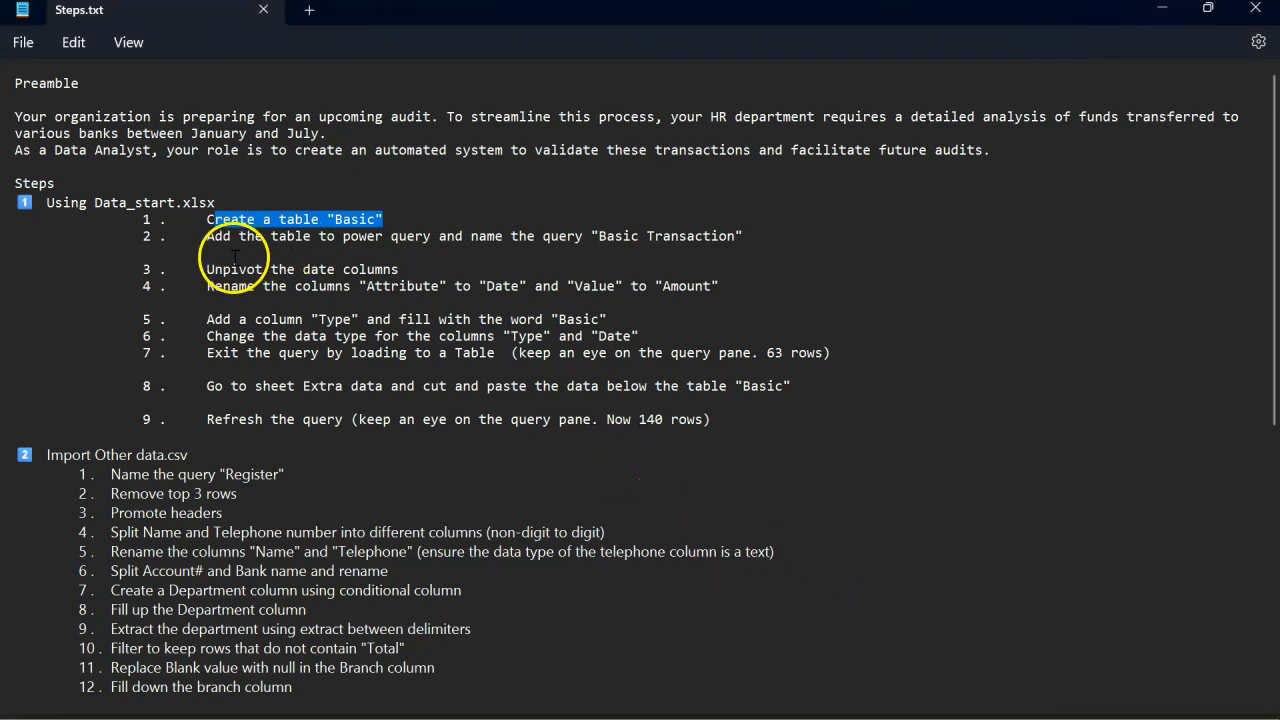
pyautogui.moveTo(206, 270); pyautogui.dragTo(400, 276)
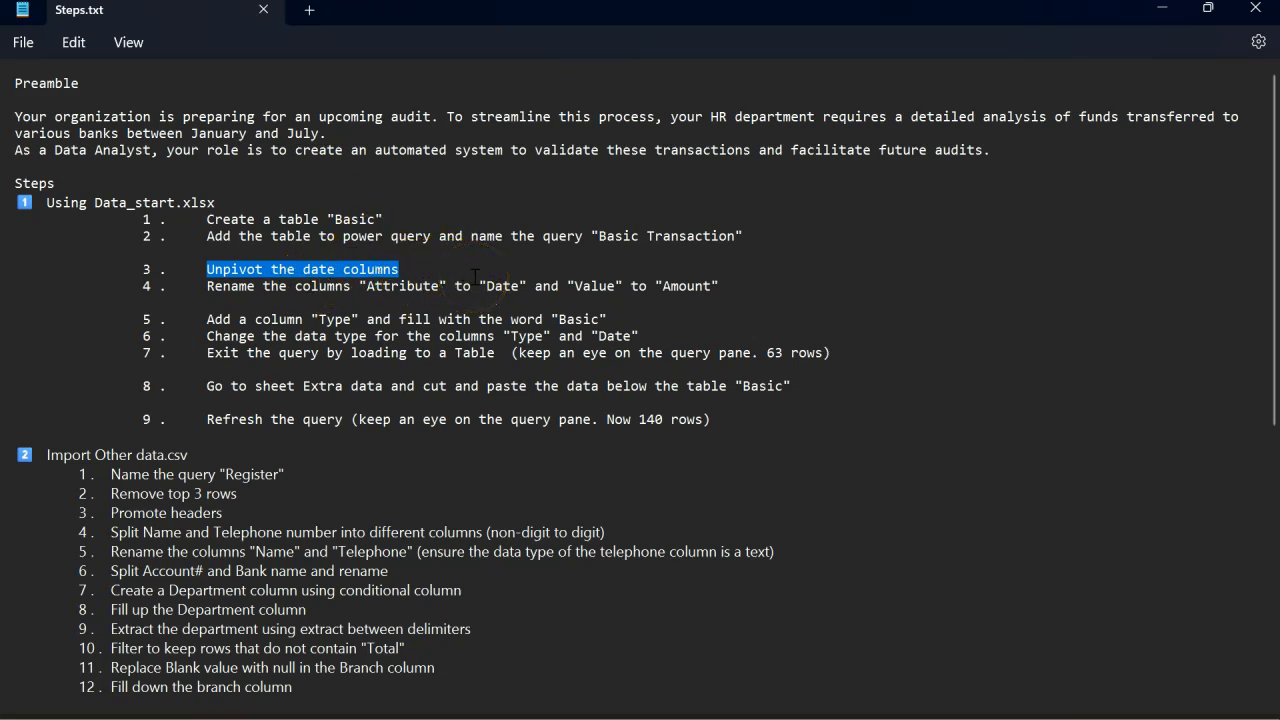
pyautogui.hotkey('alt', 'Tab')
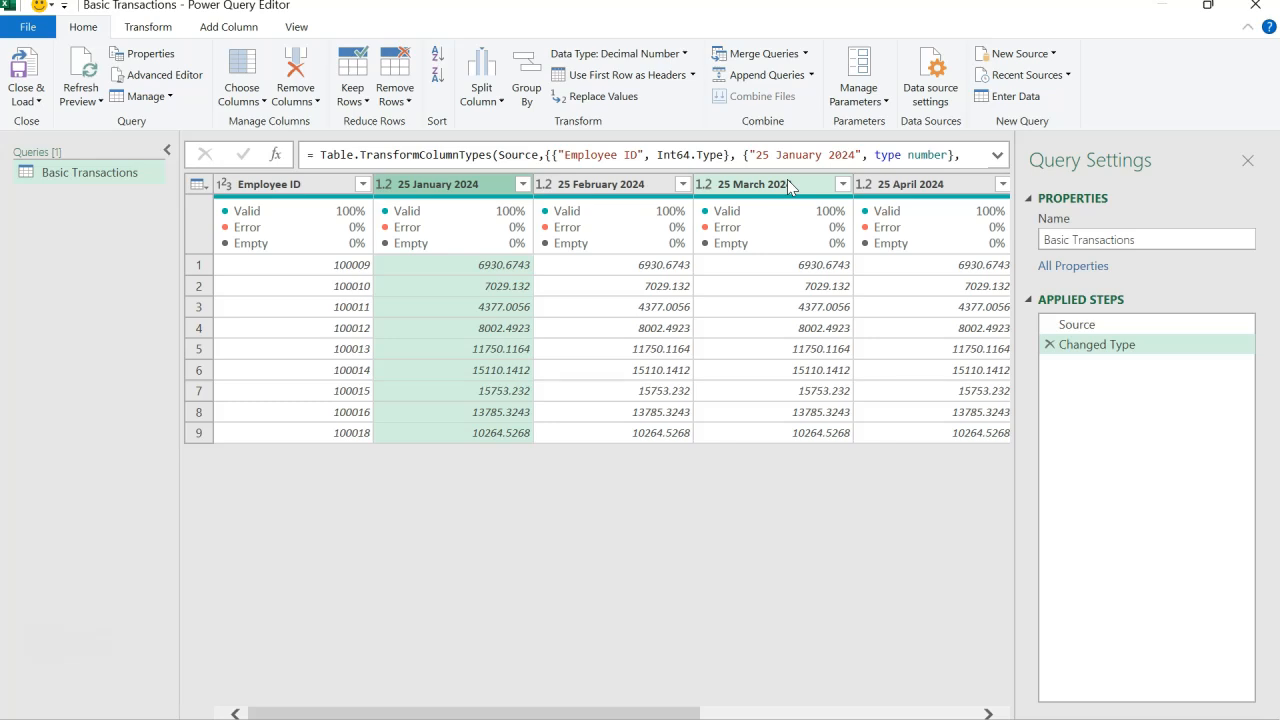
pyautogui.hotkey('shift', 'Right')
pyautogui.hotkey('shift', 'Right')
pyautogui.hotkey('shift', 'Right')
pyautogui.hotkey('shift', 'Right')
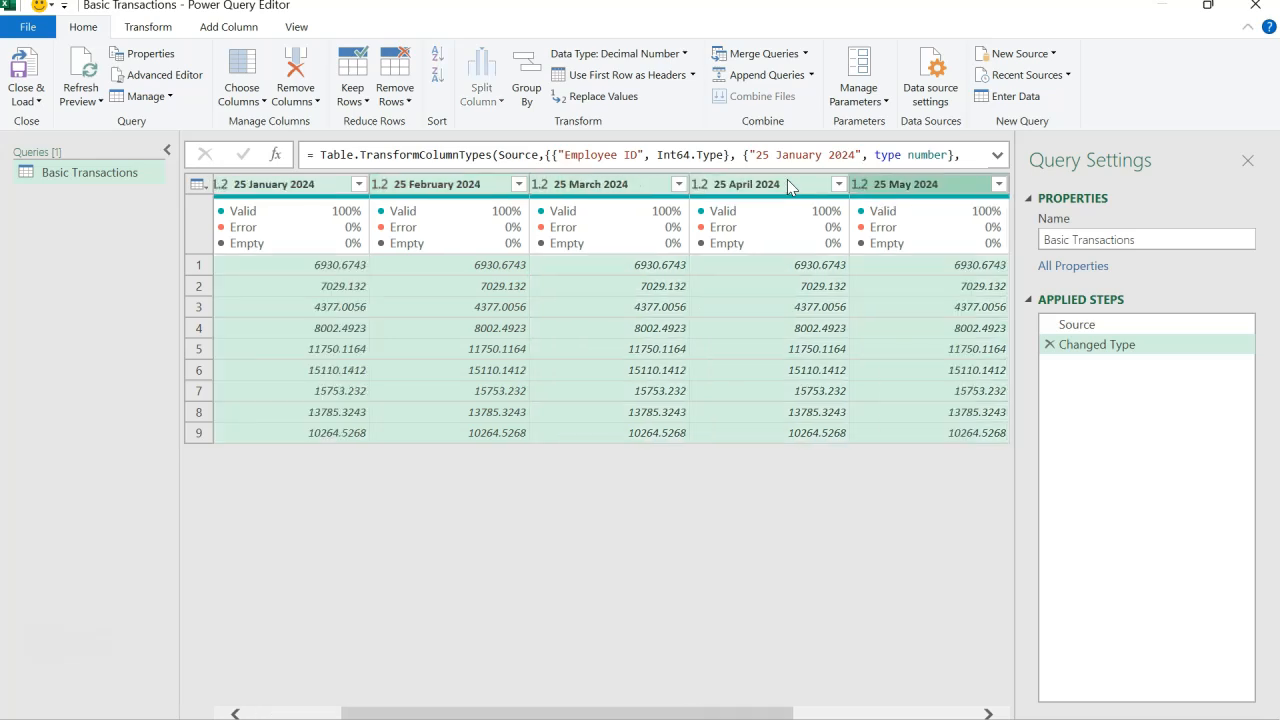
pyautogui.press('Left')
pyautogui.press('Left')
pyautogui.press('Left')
pyautogui.press('Left')
pyautogui.press('Left')
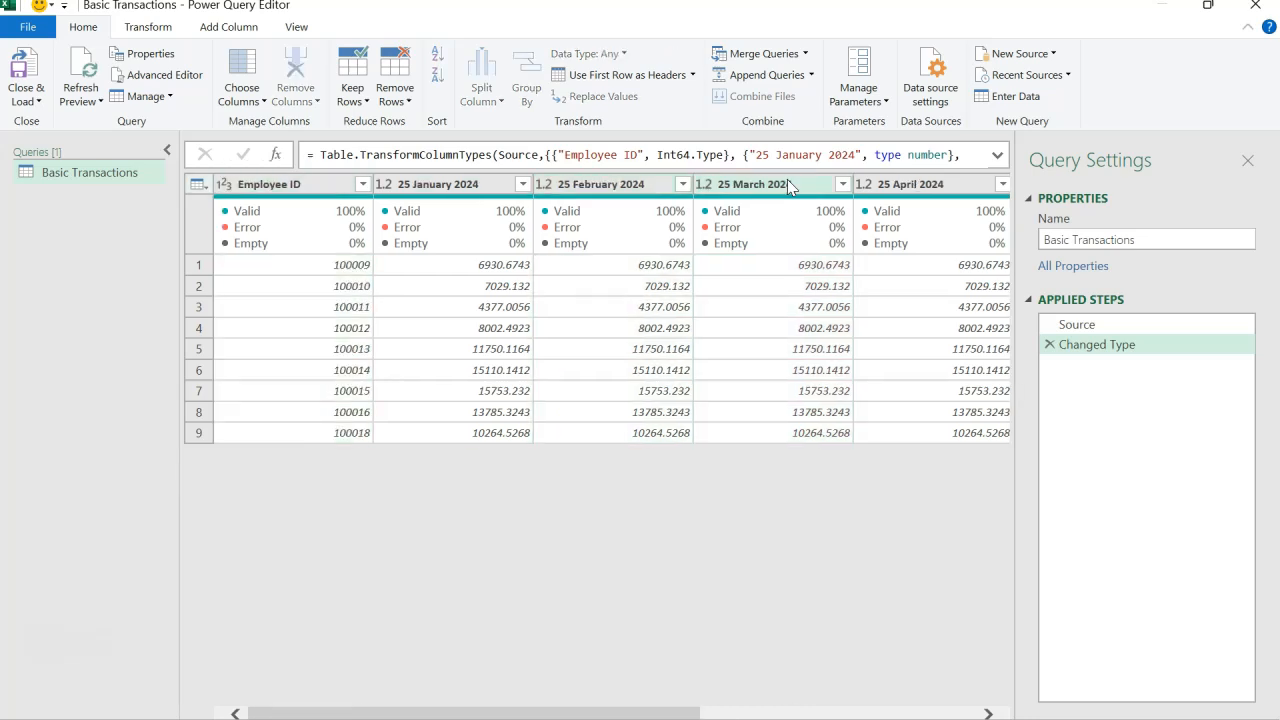
pyautogui.click(489, 187)
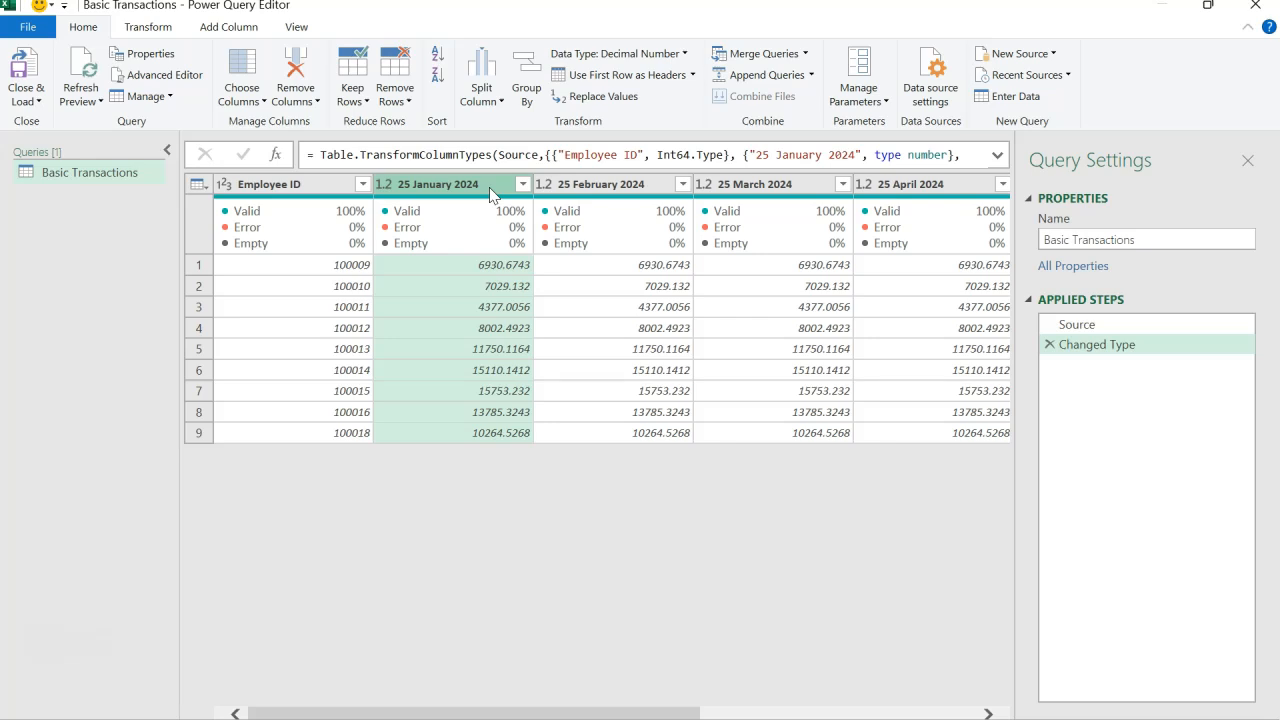
pyautogui.hotkey('shift', 'Right')
pyautogui.hotkey('shift', 'Right')
pyautogui.hotkey('shift', 'Right')
pyautogui.hotkey('shift', 'Right')
pyautogui.hotkey('shift', 'Right')
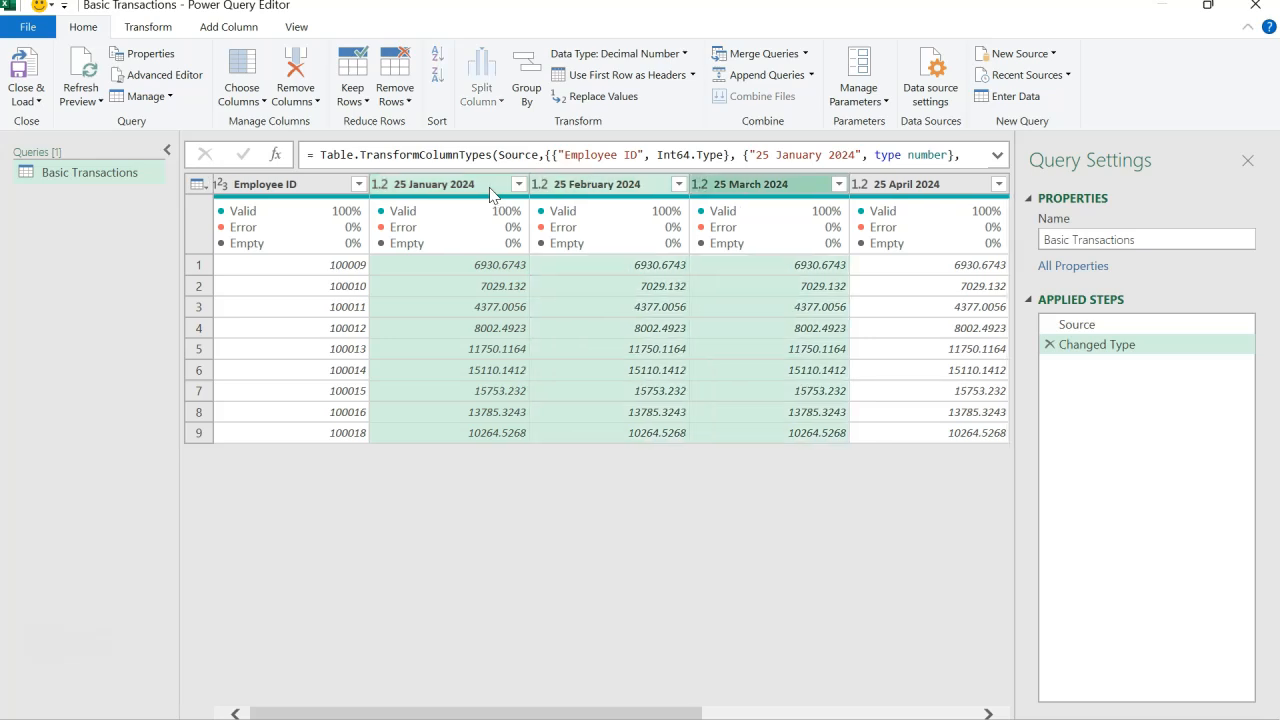
pyautogui.hotkey('shift', 'Right')
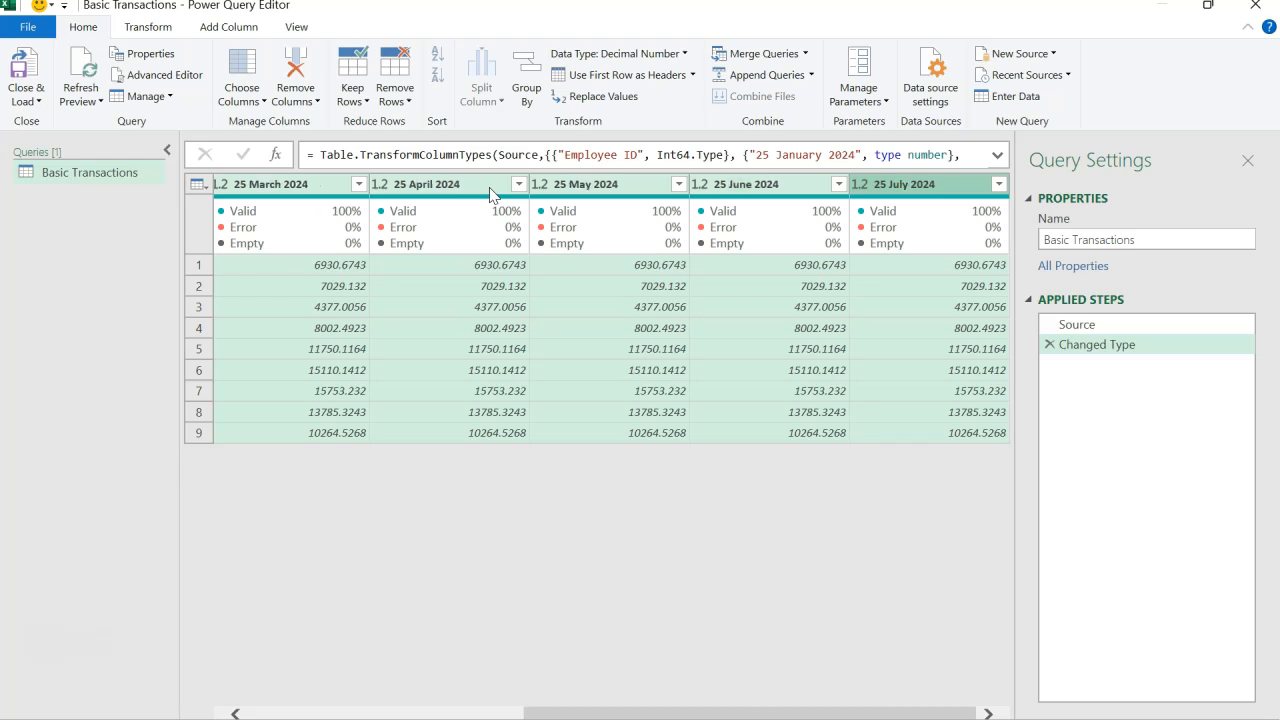
pyautogui.press('Left')
pyautogui.press('Left')
pyautogui.press('Left')
pyautogui.press('Left')
pyautogui.press('Left')
pyautogui.press('Left')
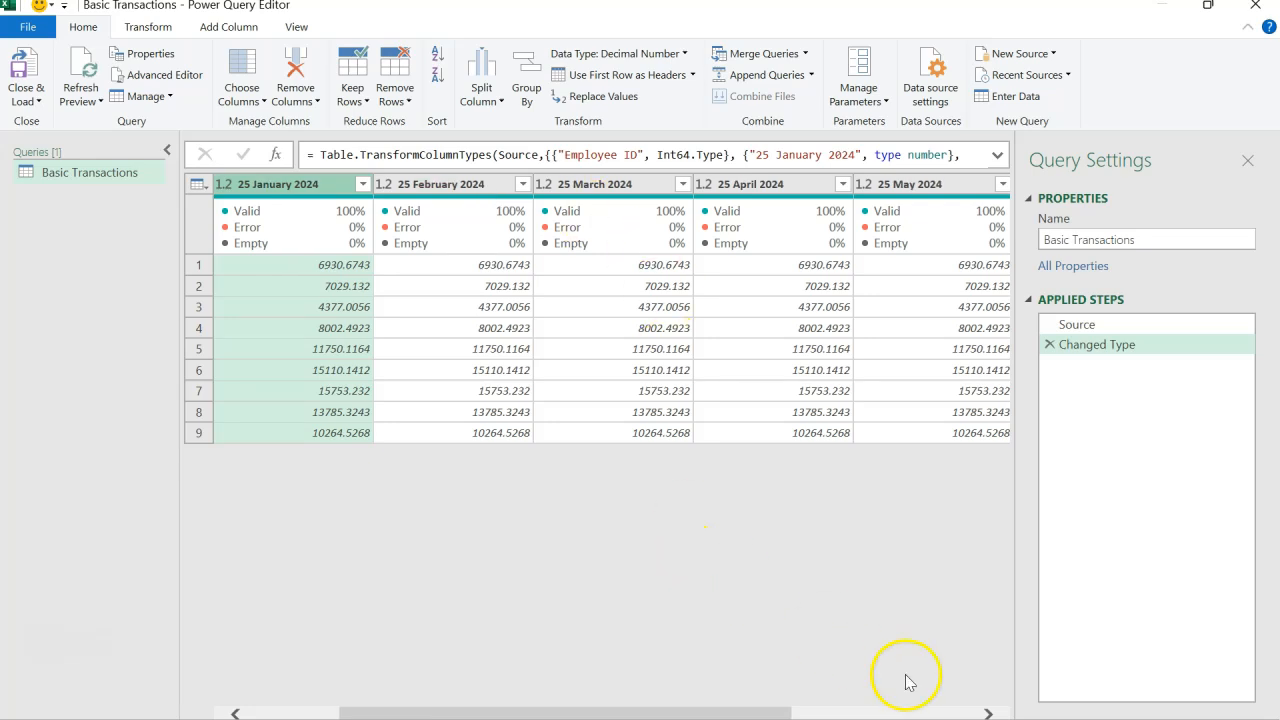
# Unpivot the date columns from 25 January 2024 through 25 July 2024, keeping Employee ID as it is
pyautogui.click(988, 713)
pyautogui.click(988, 713)
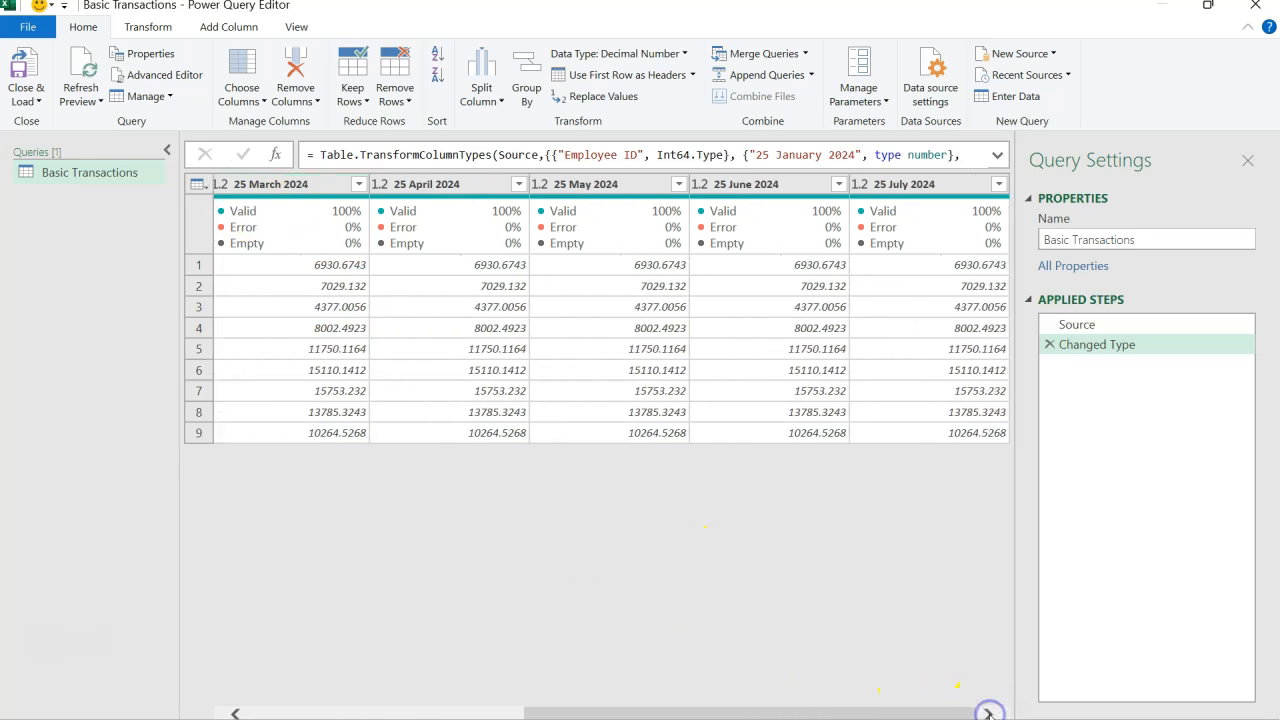
pyautogui.keyDown('shift'); pyautogui.click(930, 182); pyautogui.keyUp('shift')
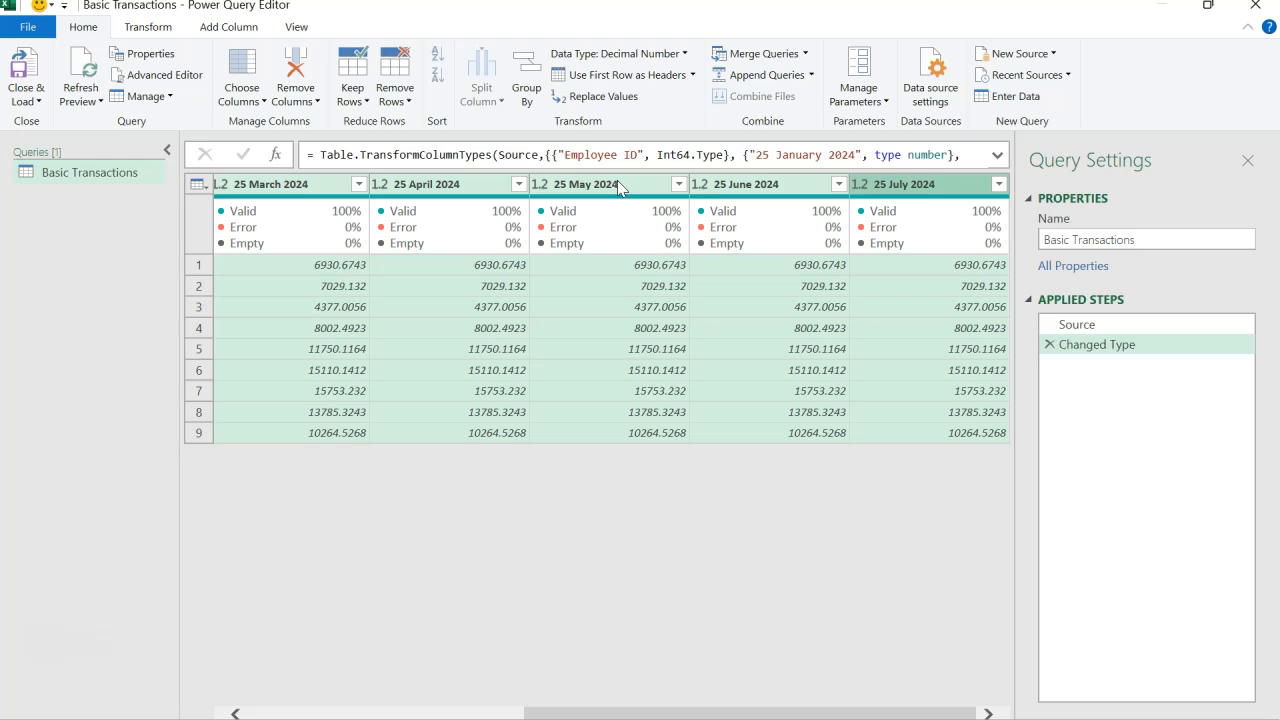
pyautogui.hscroll(-3, 570, 352)
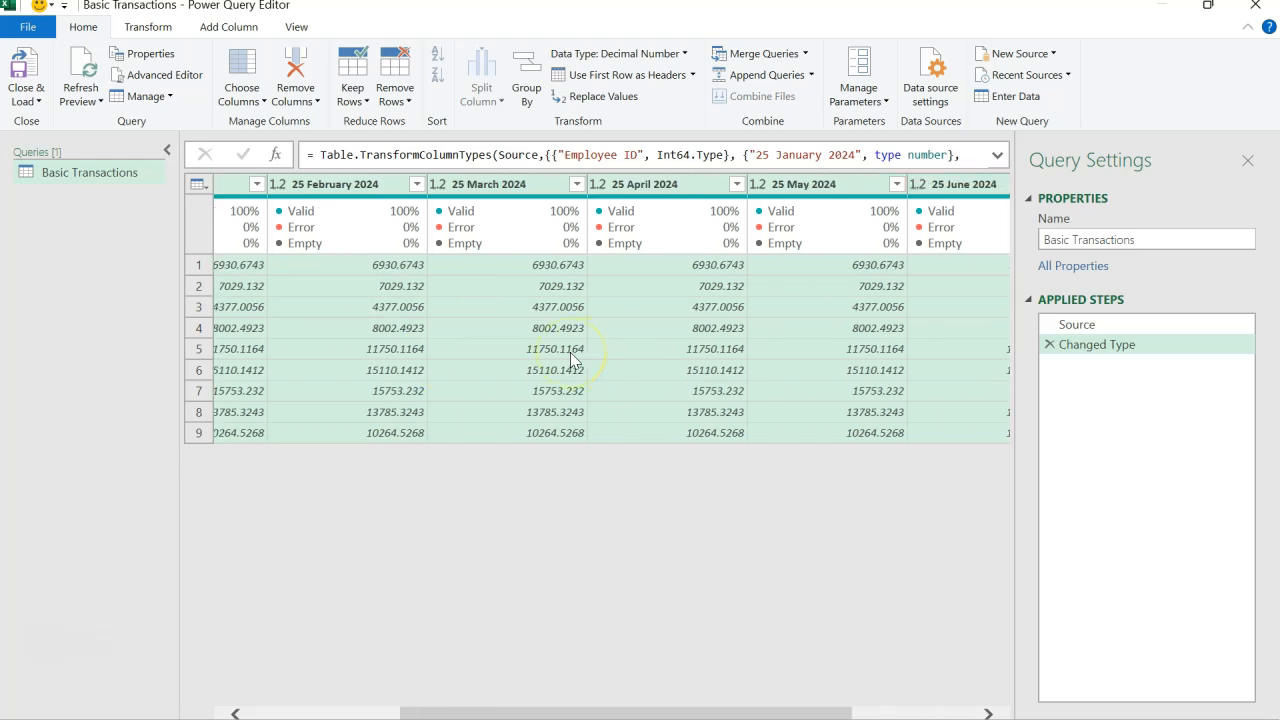
pyautogui.hscroll(-1, 570, 352)
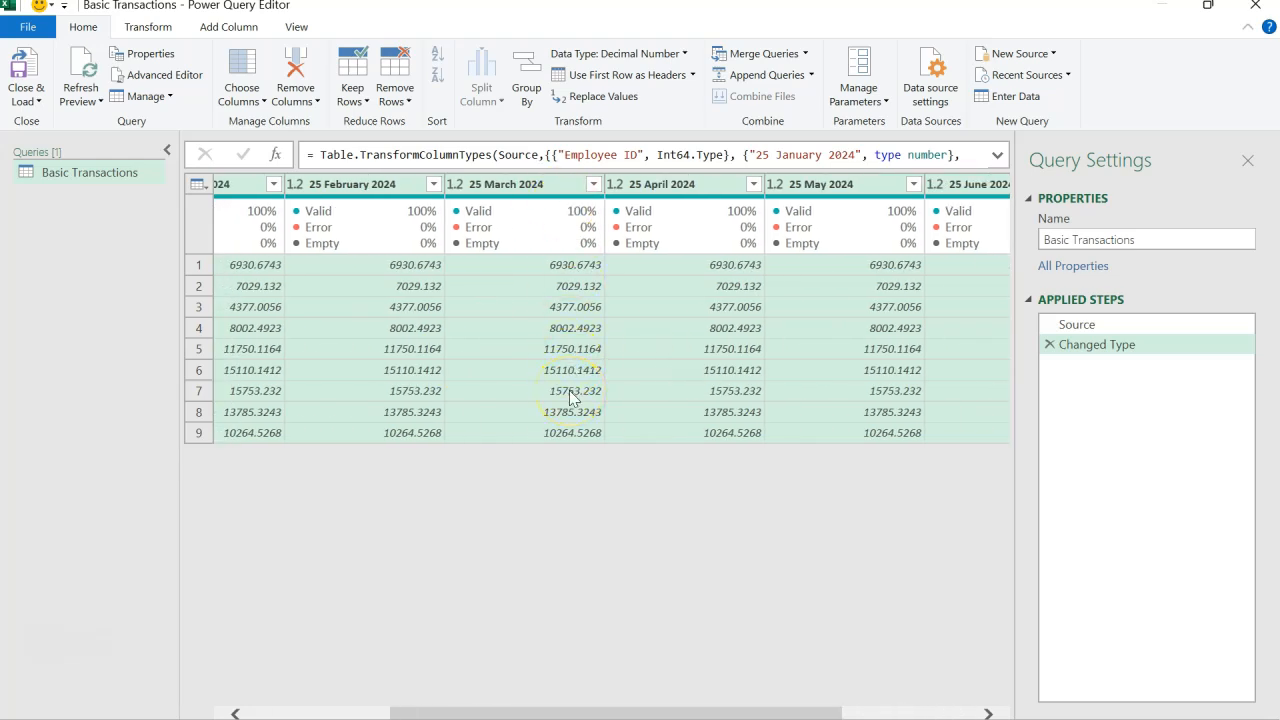
pyautogui.hscroll(-3, 569, 390)
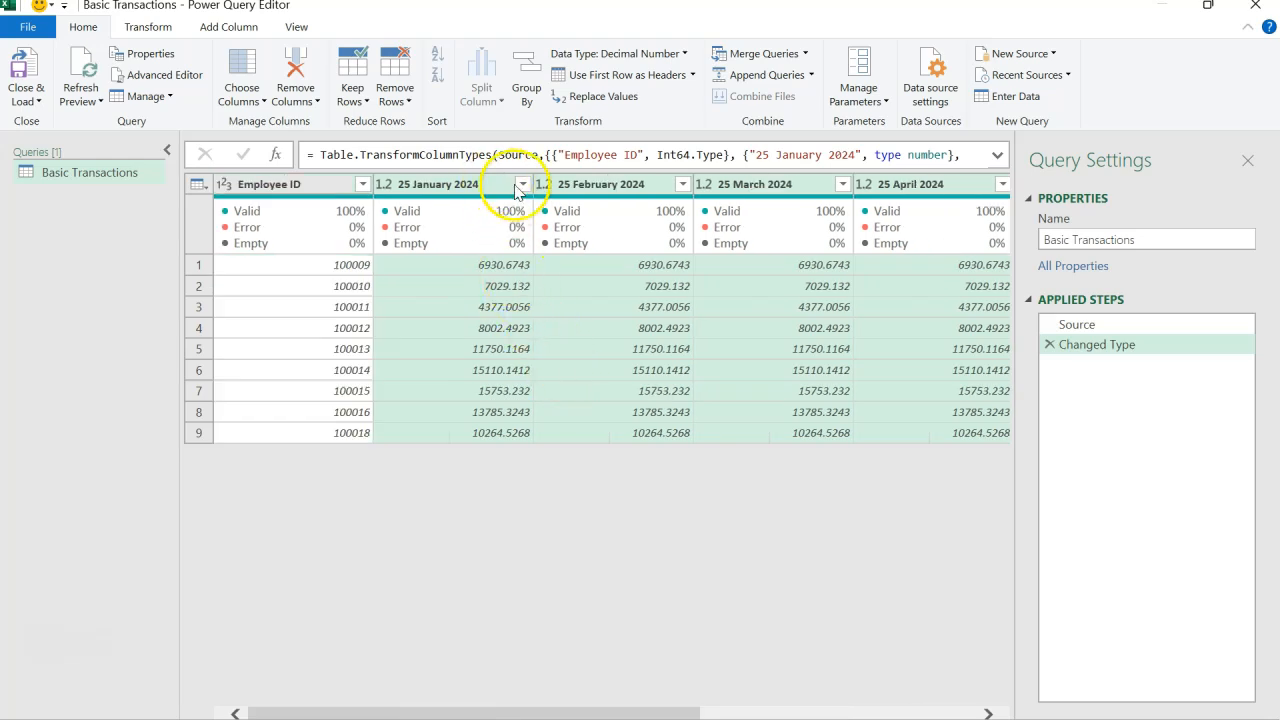
pyautogui.rightClick(612, 190)
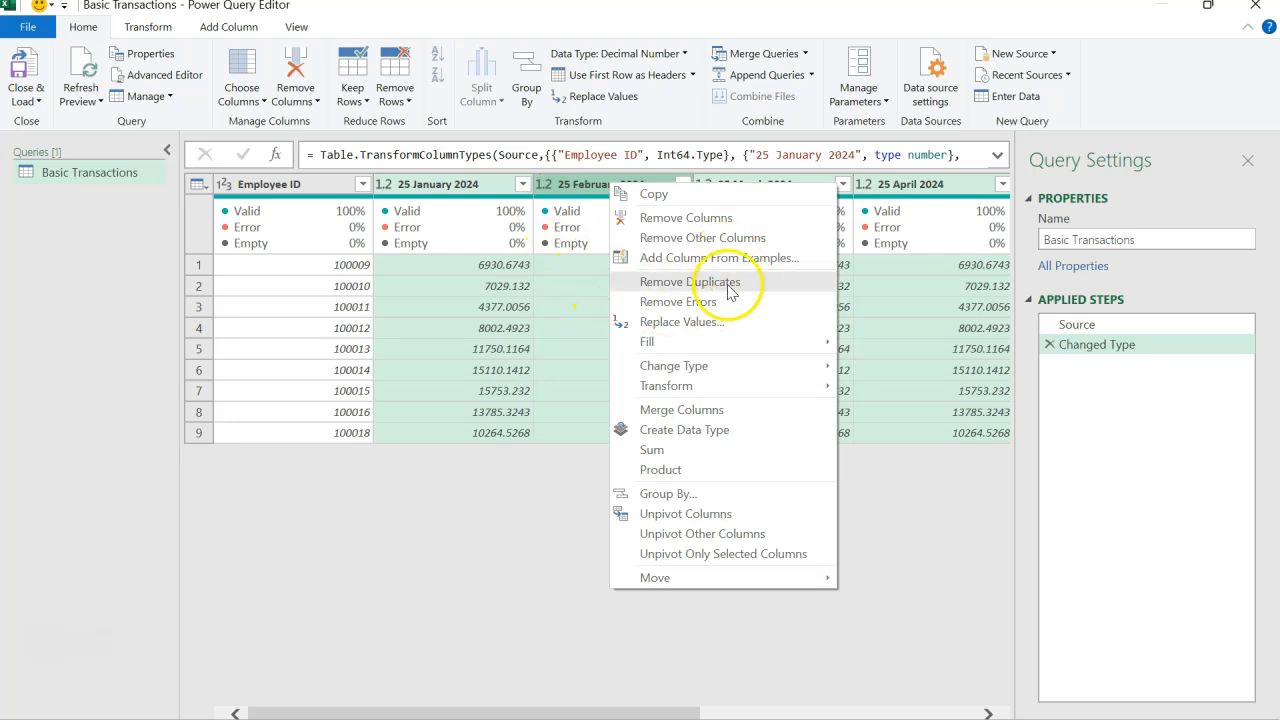
pyautogui.click(700, 514)
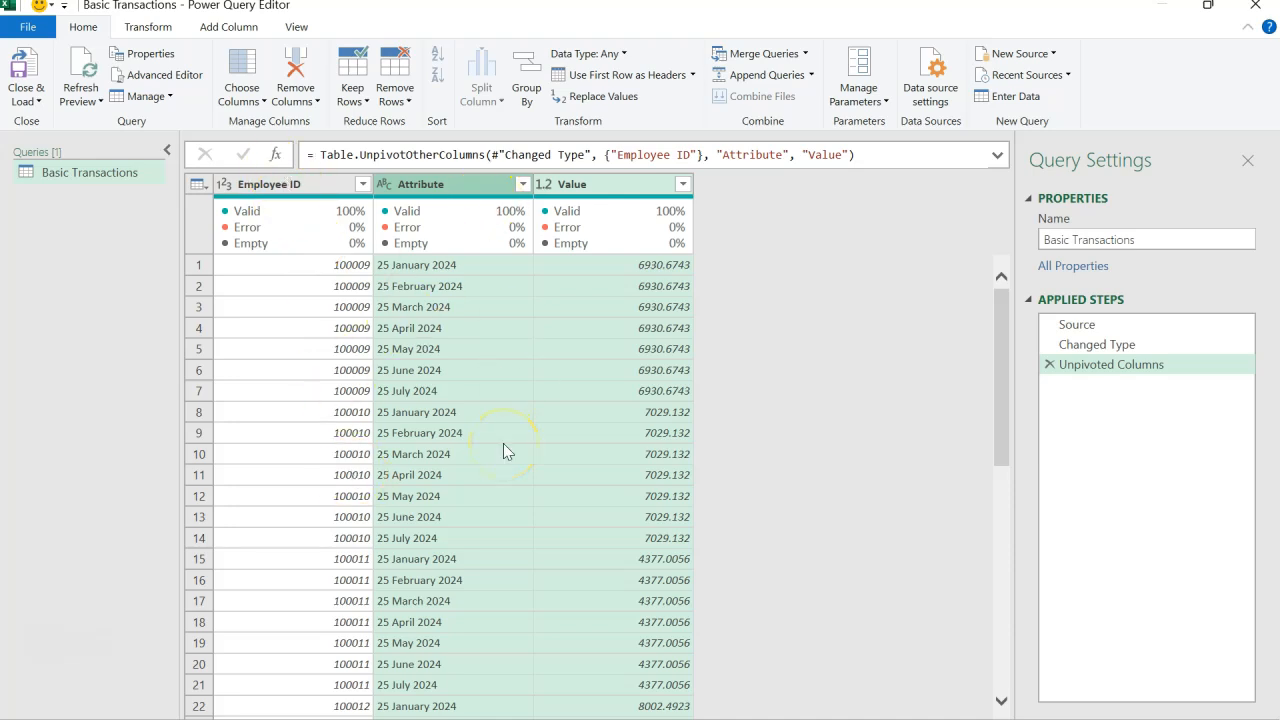
# Examine the Attribute, Value and Employee ID columns of the unpivoted query
pyautogui.click(440, 184)
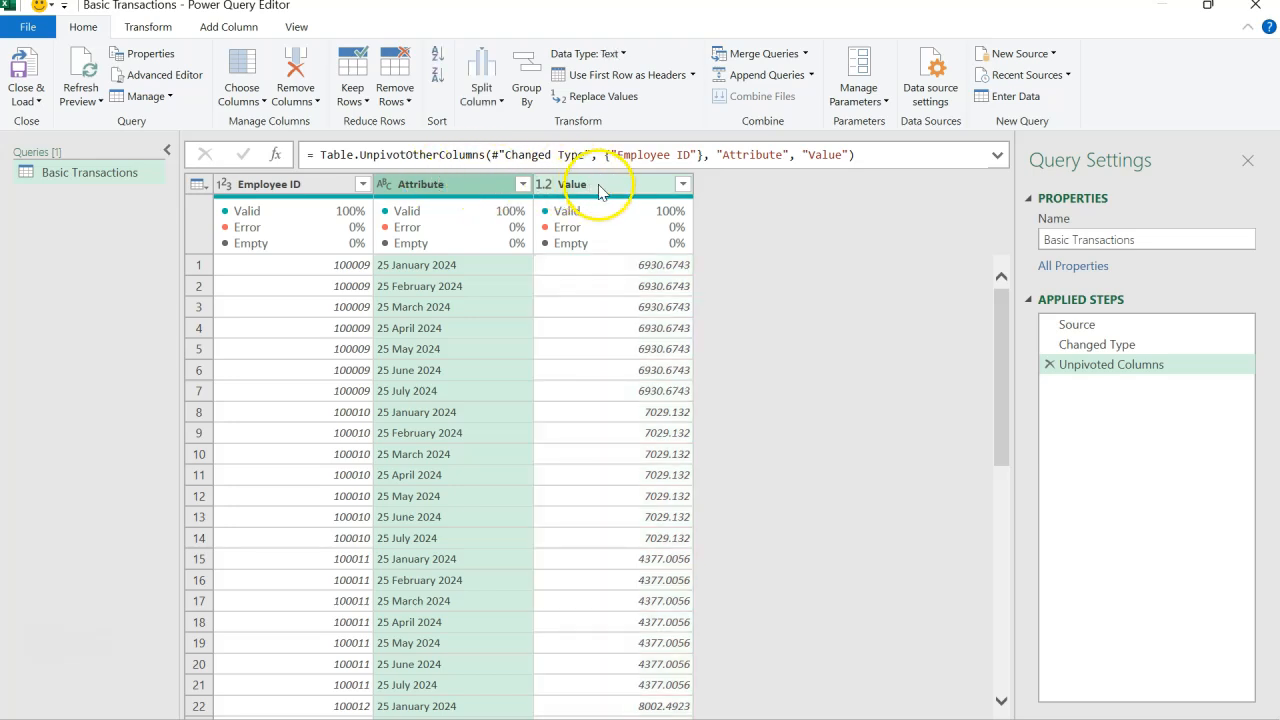
pyautogui.click(598, 188)
pyautogui.click(476, 184)
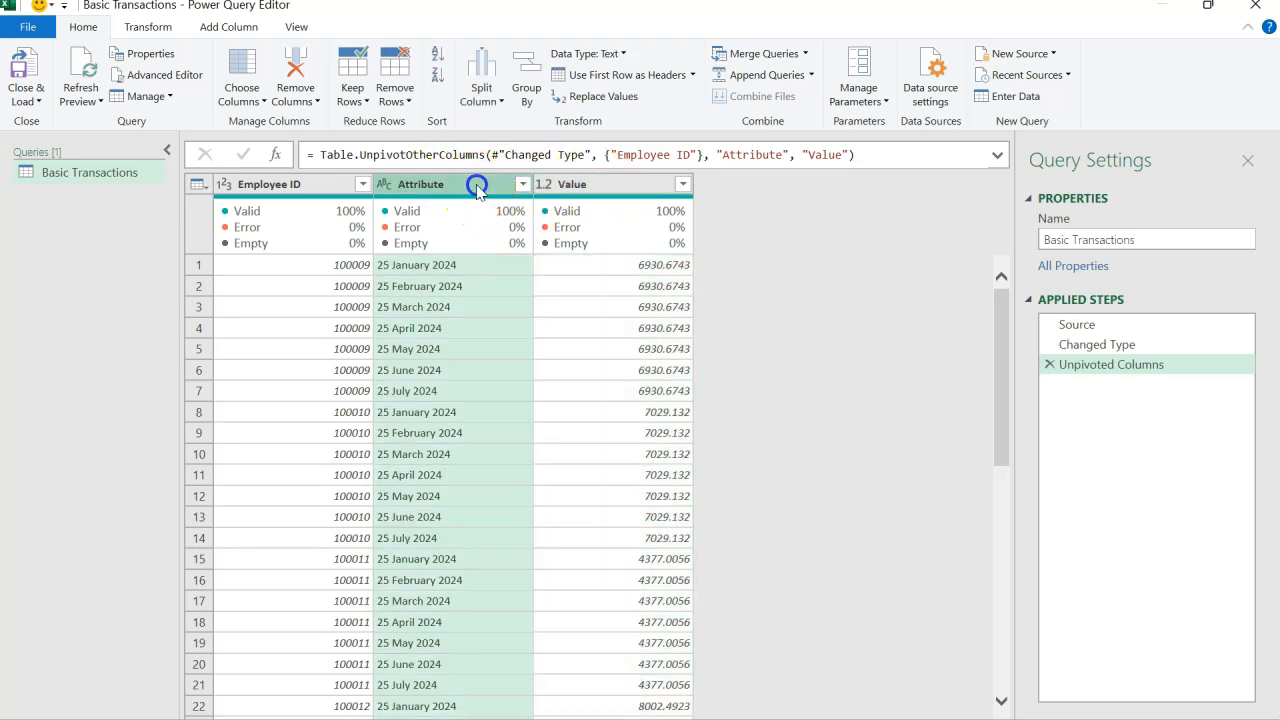
pyautogui.click(615, 184)
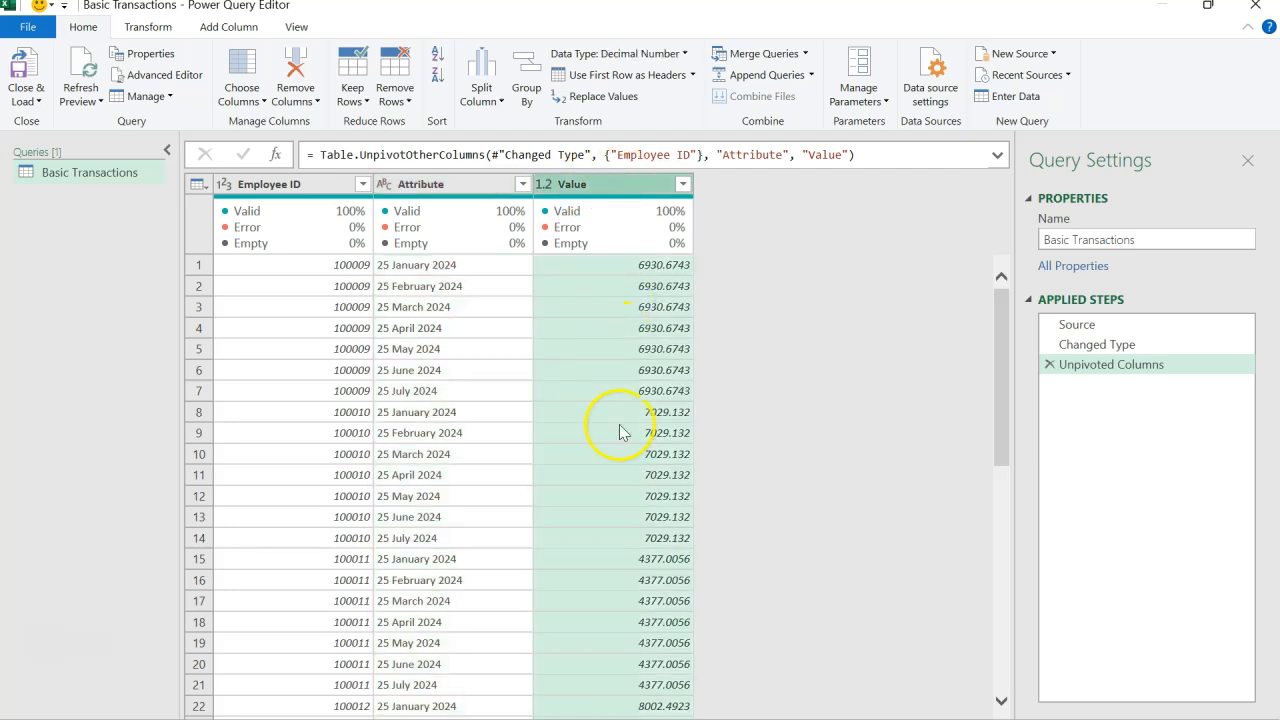
pyautogui.click(446, 186)
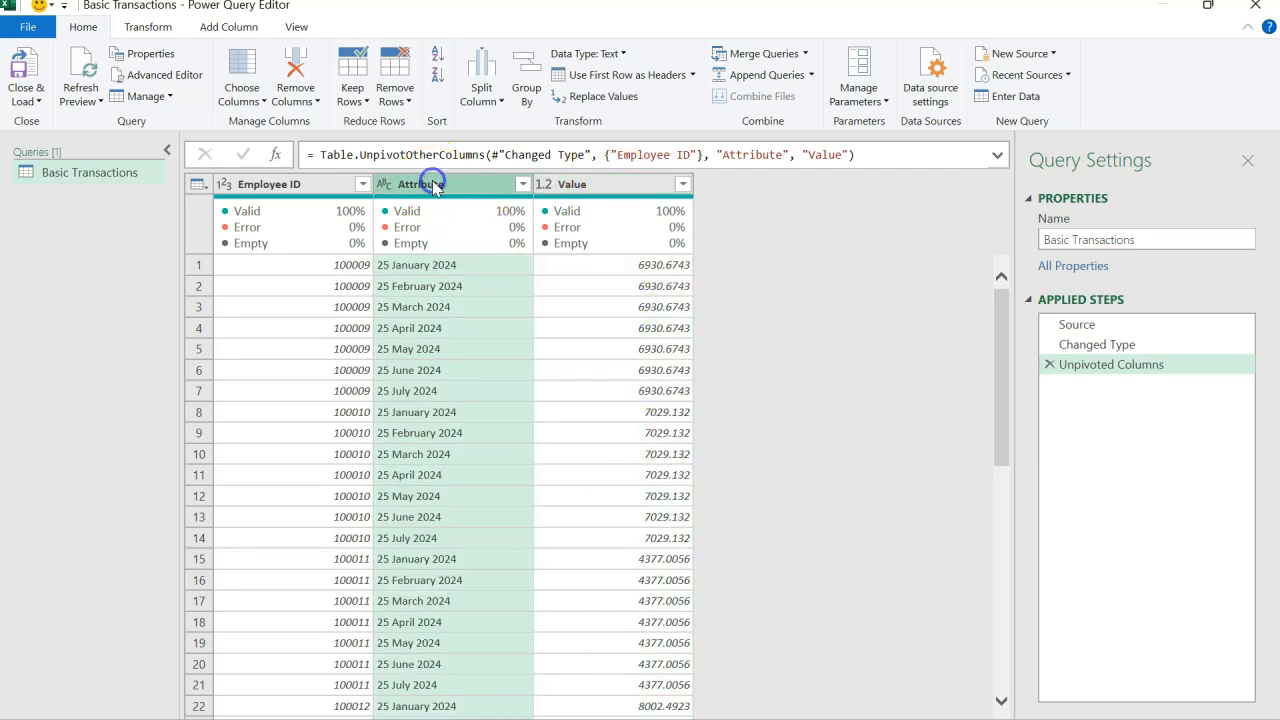
pyautogui.click(322, 184)
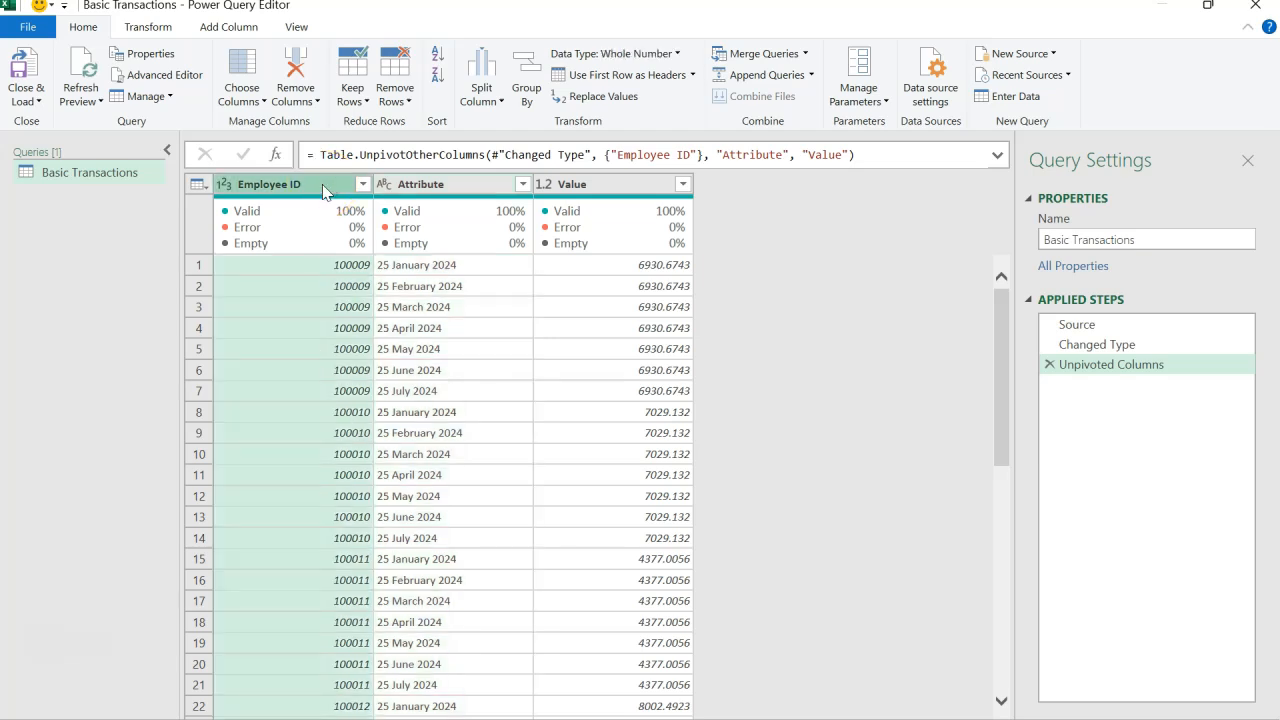
# Check the fourth instruction in Steps.txt and rename the Attribute column to Date in the query
pyautogui.hotkey('alt', 'Tab')
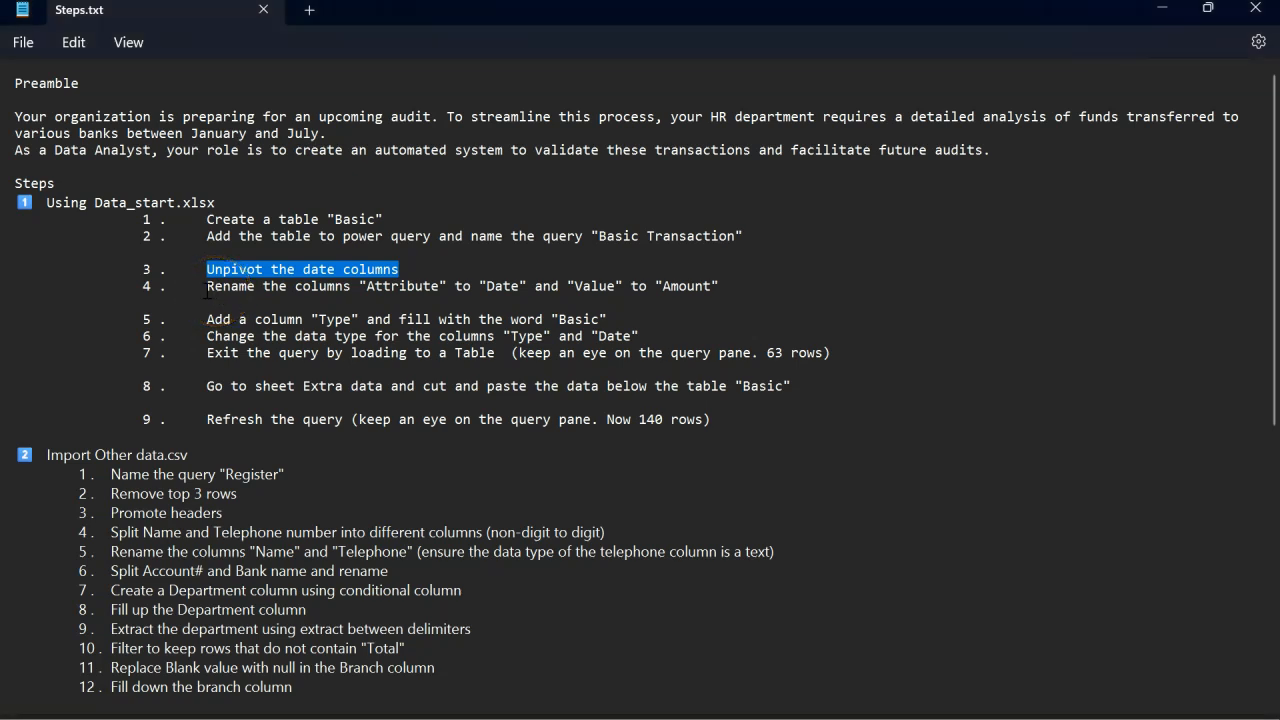
pyautogui.moveTo(207, 290); pyautogui.dragTo(395, 288)
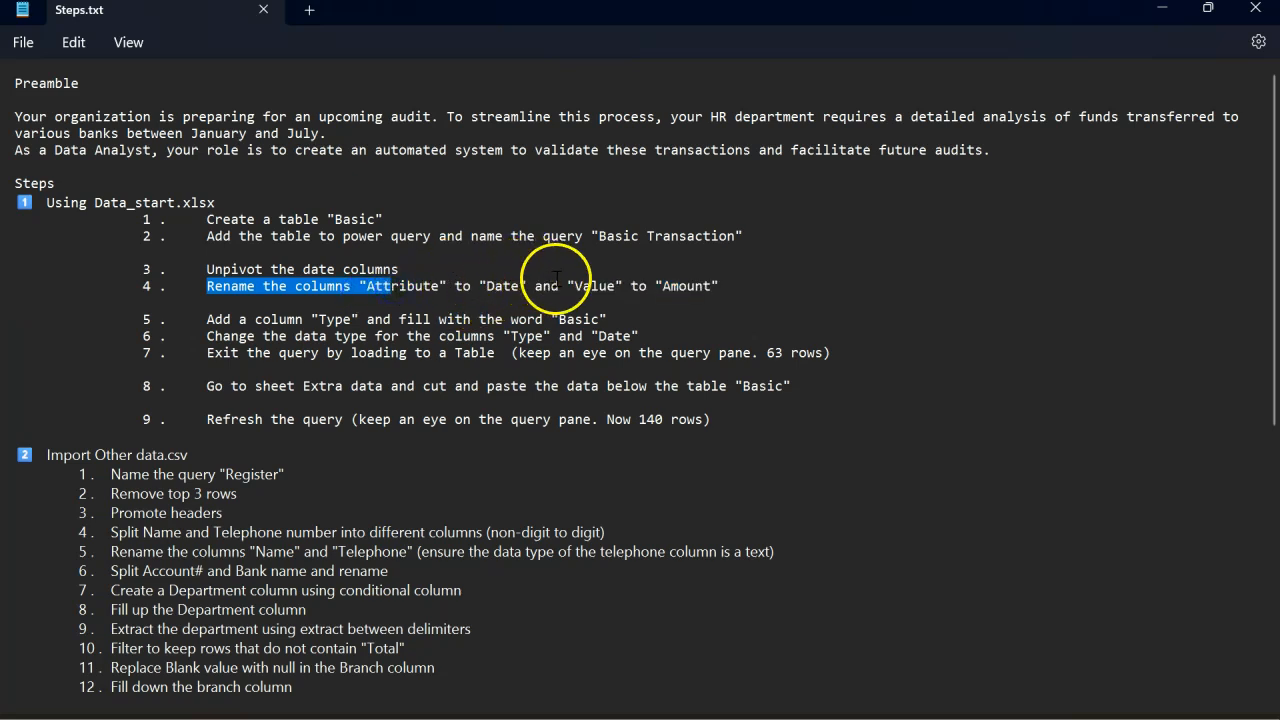
pyautogui.moveTo(567, 286); pyautogui.dragTo(733, 288)
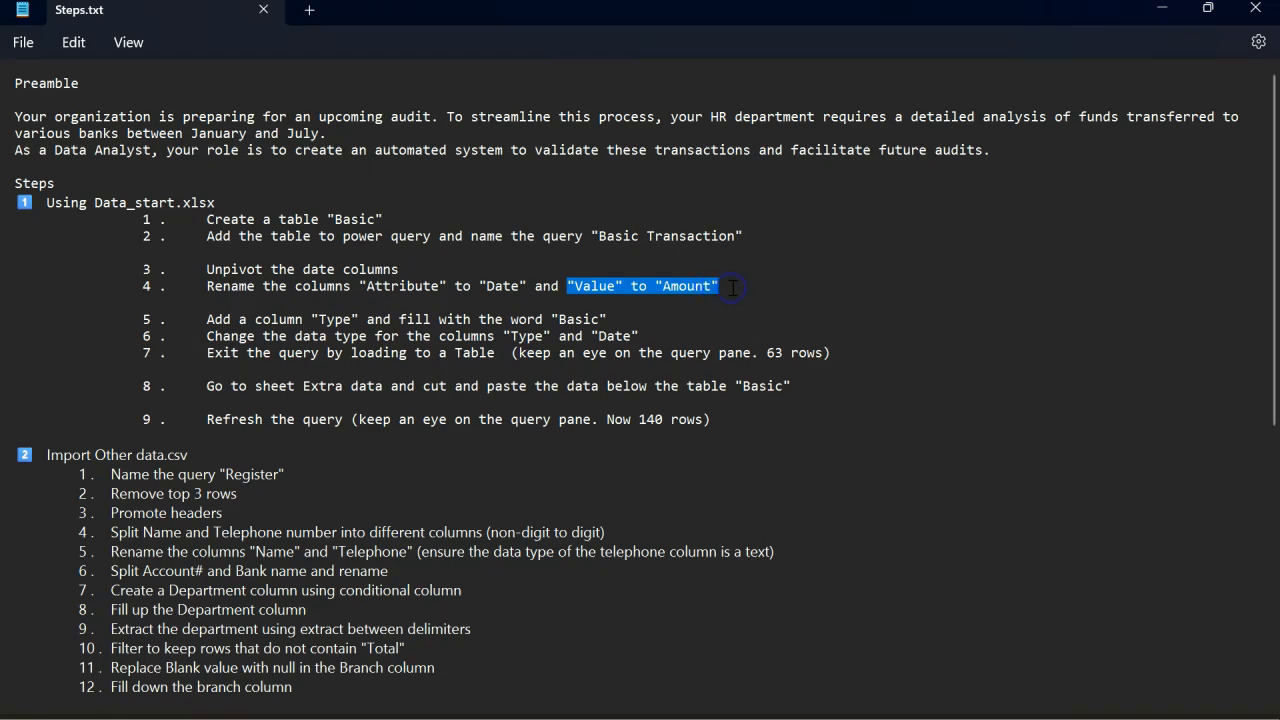
pyautogui.hotkey('alt', 'Tab')
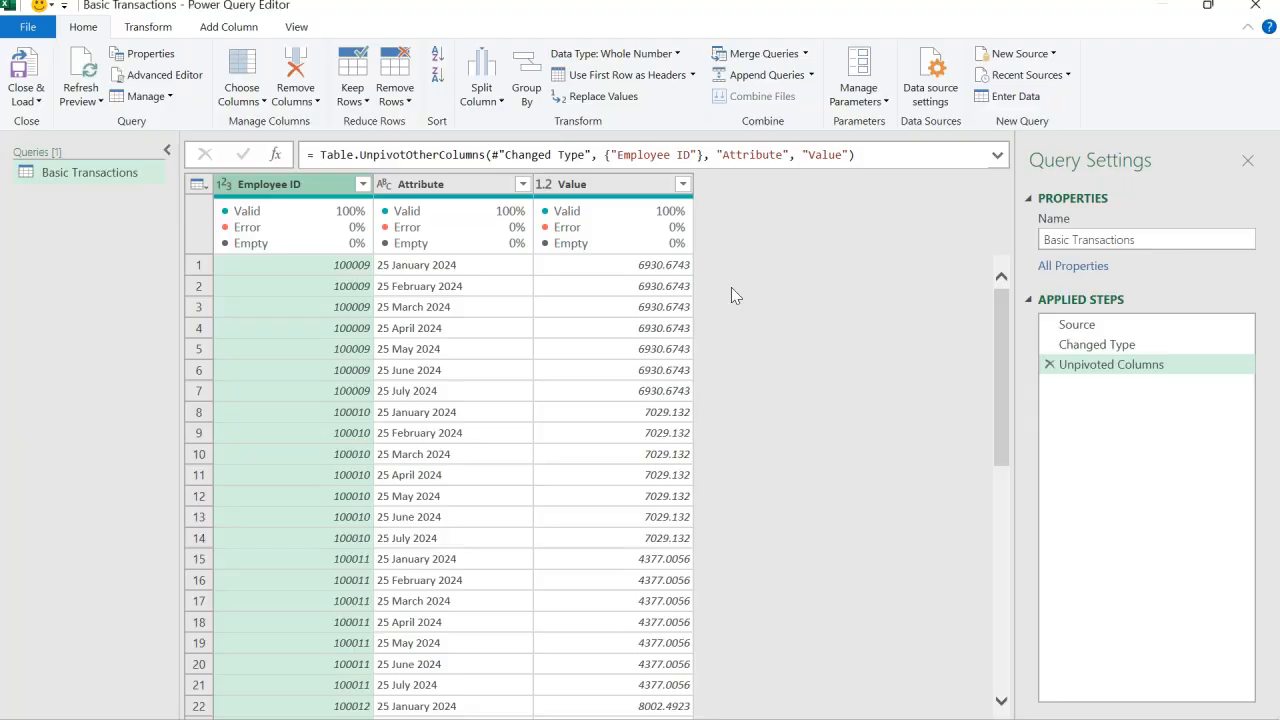
pyautogui.doubleClick(441, 186)
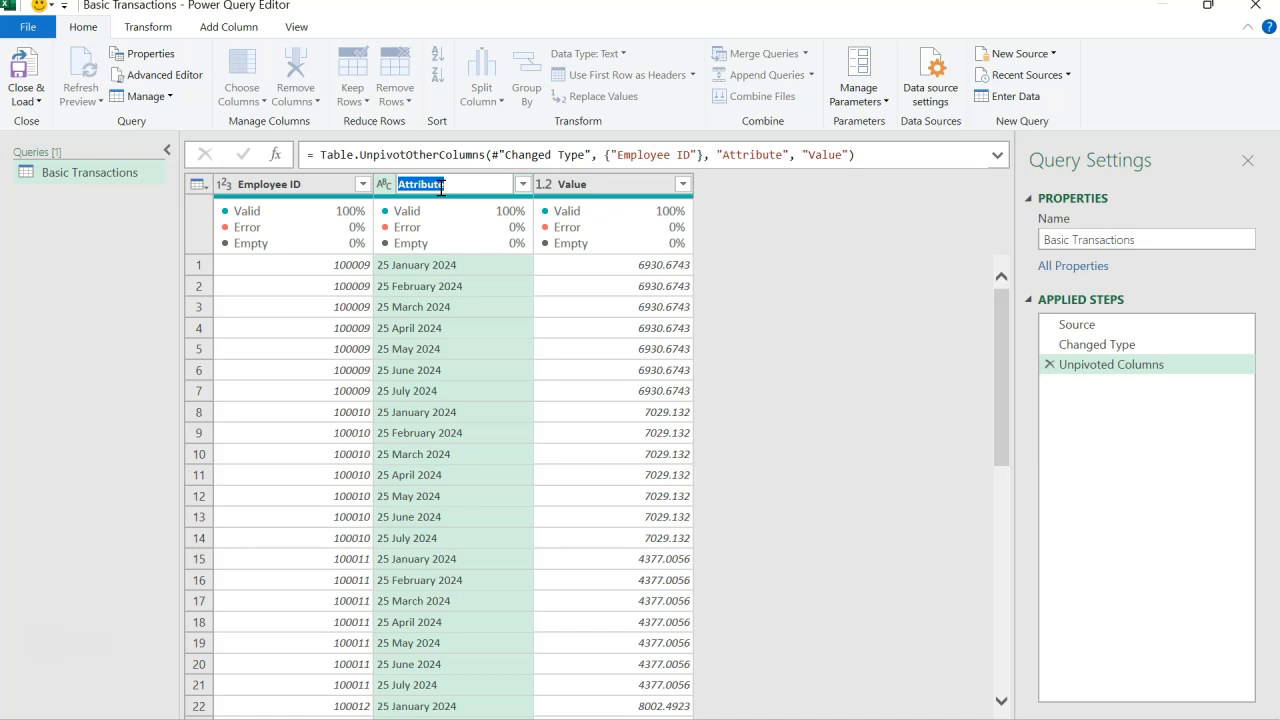
pyautogui.write('Date')
pyautogui.press('Return')
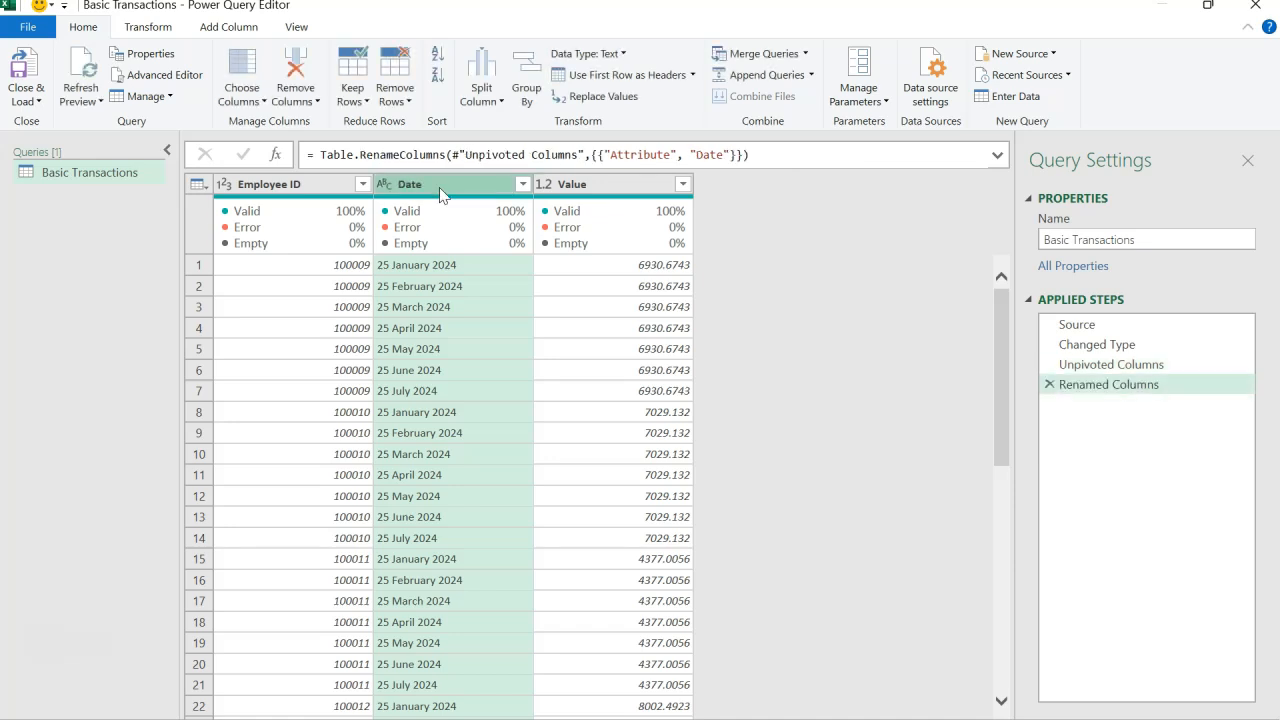
# Rename the Value column to Amount
pyautogui.doubleClick(604, 186)
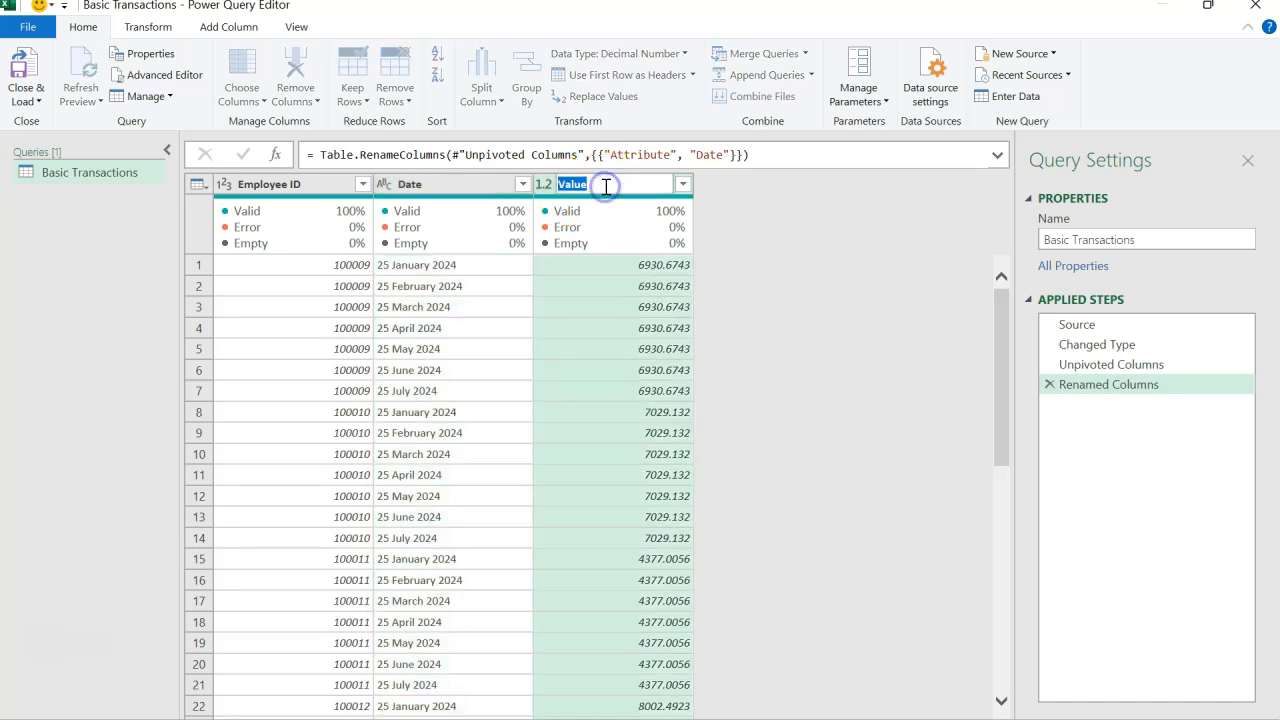
pyautogui.write('Amopun')
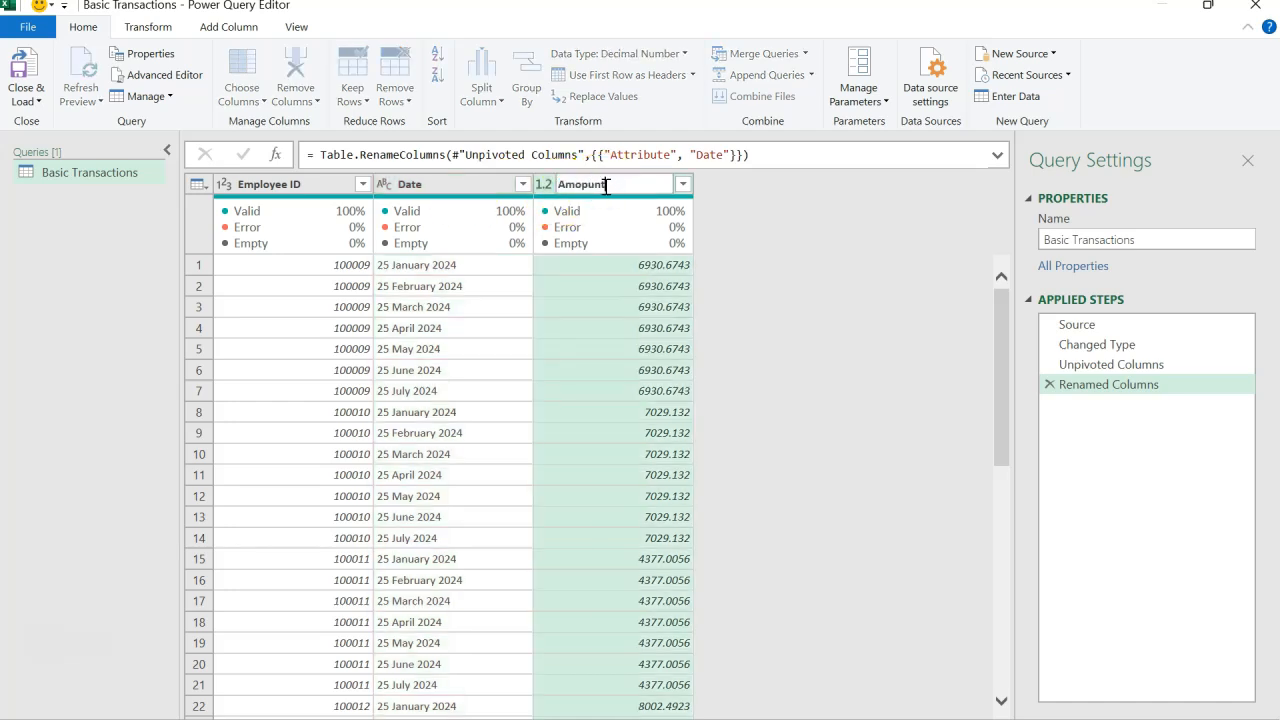
pyautogui.write('t')
pyautogui.press('Return')
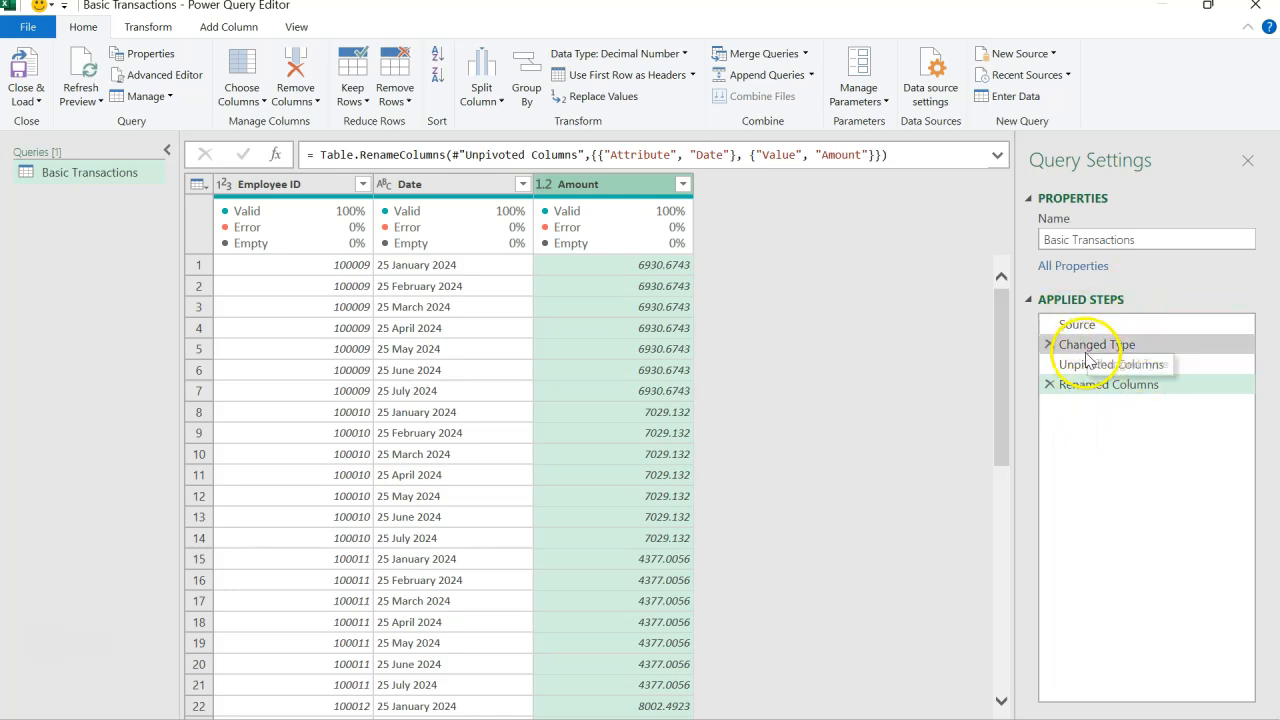
# Review the query's applied steps one by one: Source, Changed Type, Unpivoted Columns and Renamed Columns
pyautogui.click(1130, 333)
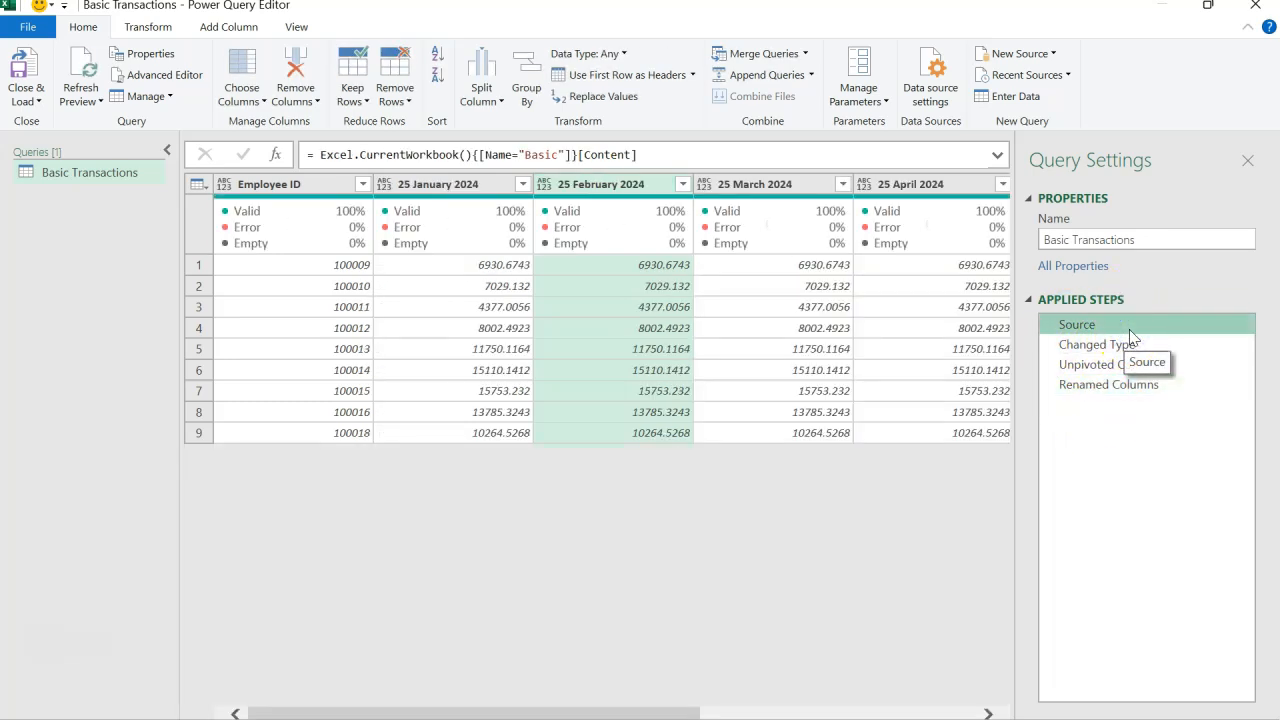
pyautogui.click(1114, 348)
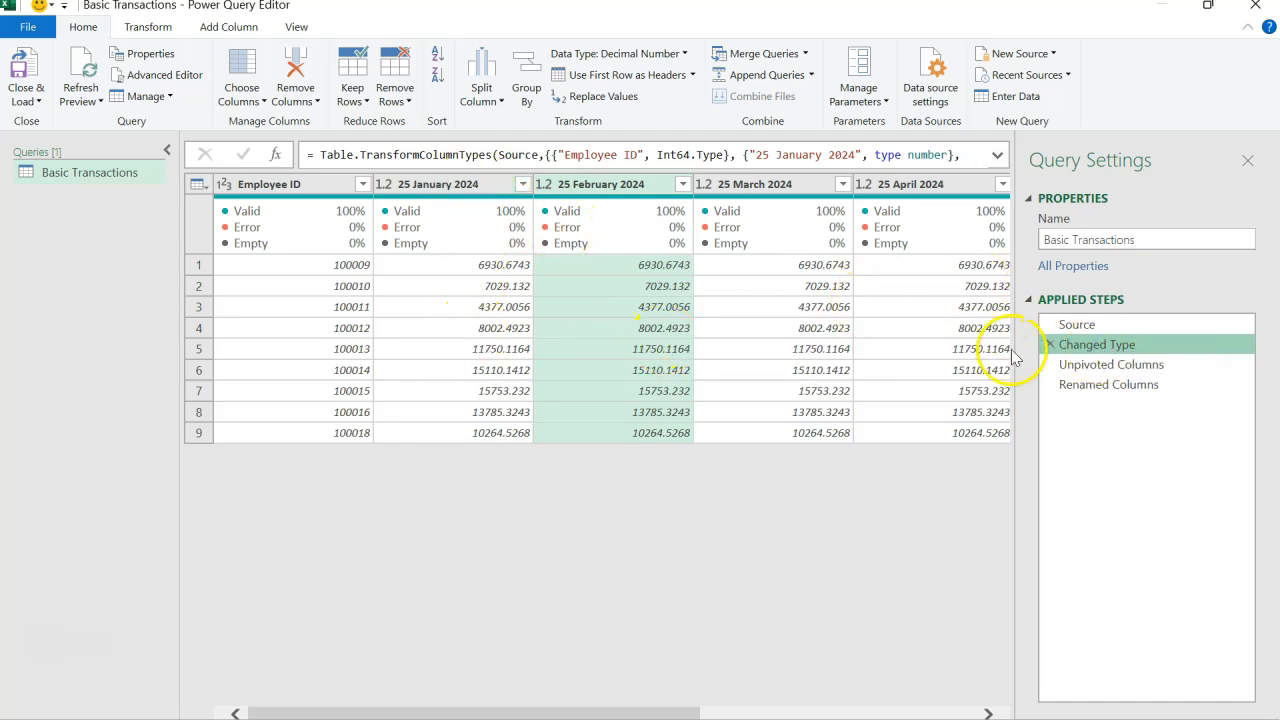
pyautogui.click(1094, 366)
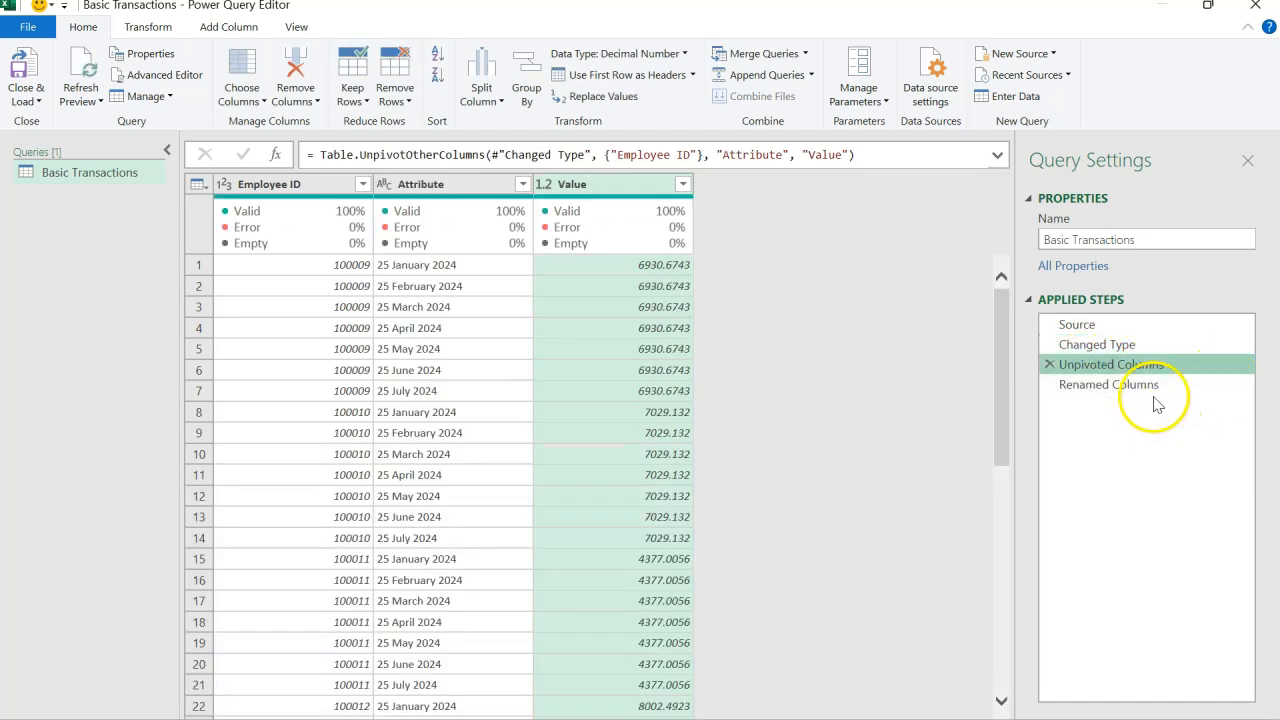
pyautogui.click(1154, 390)
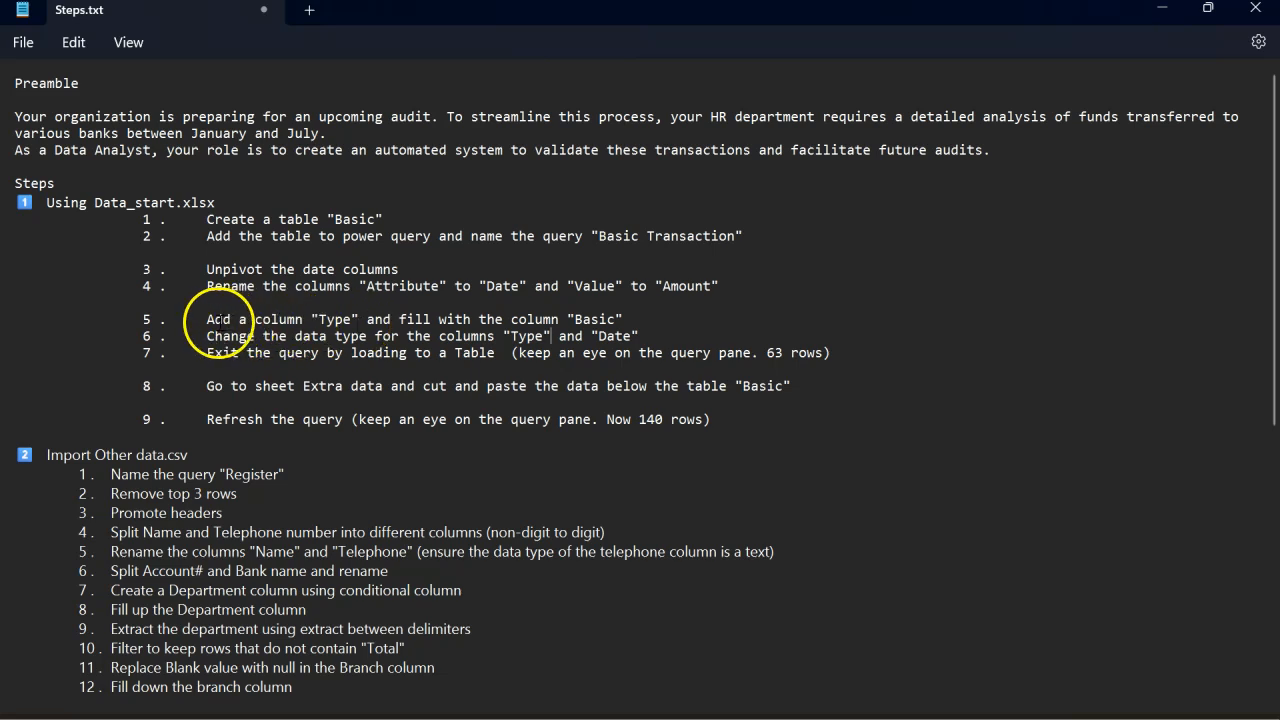
# Check the fifth instruction in Steps.txt in Notepad, return to the Power Query Editor and review the Employee ID, Date and Amount columns
pyautogui.click(208, 320)
pyautogui.moveTo(210, 325); pyautogui.dragTo(305, 329)
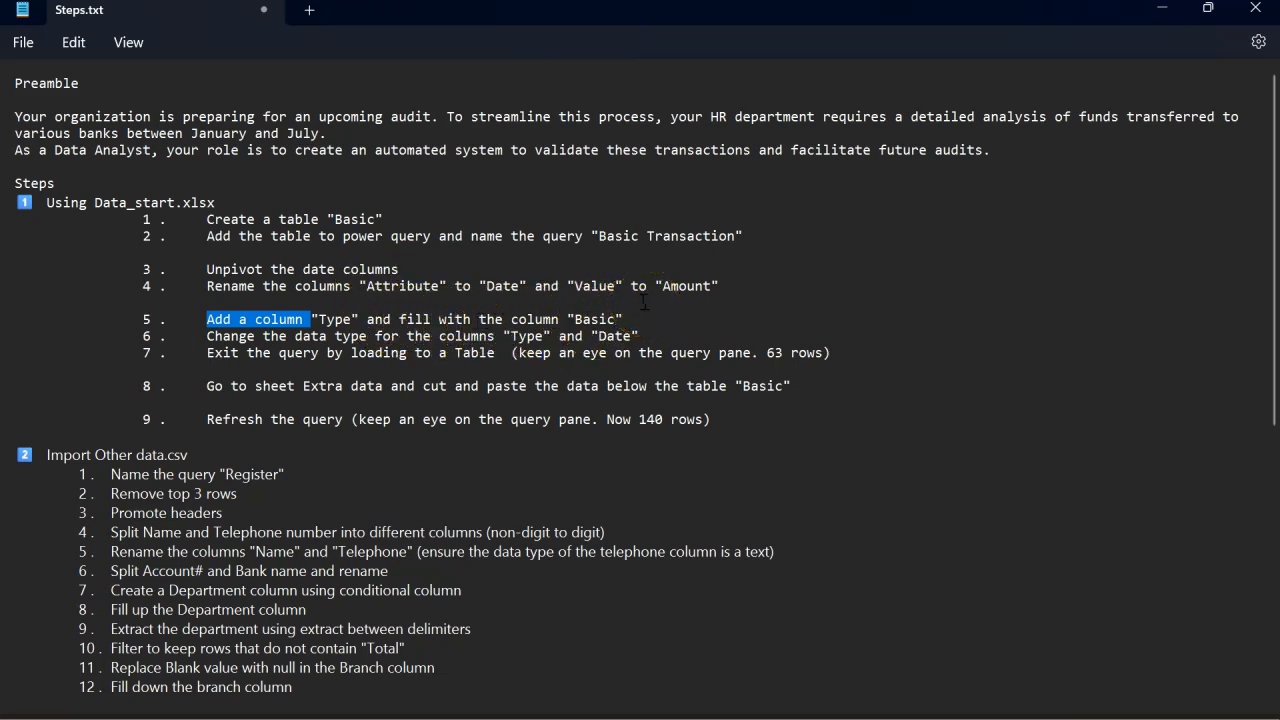
pyautogui.hotkey('alt', 'Tab')
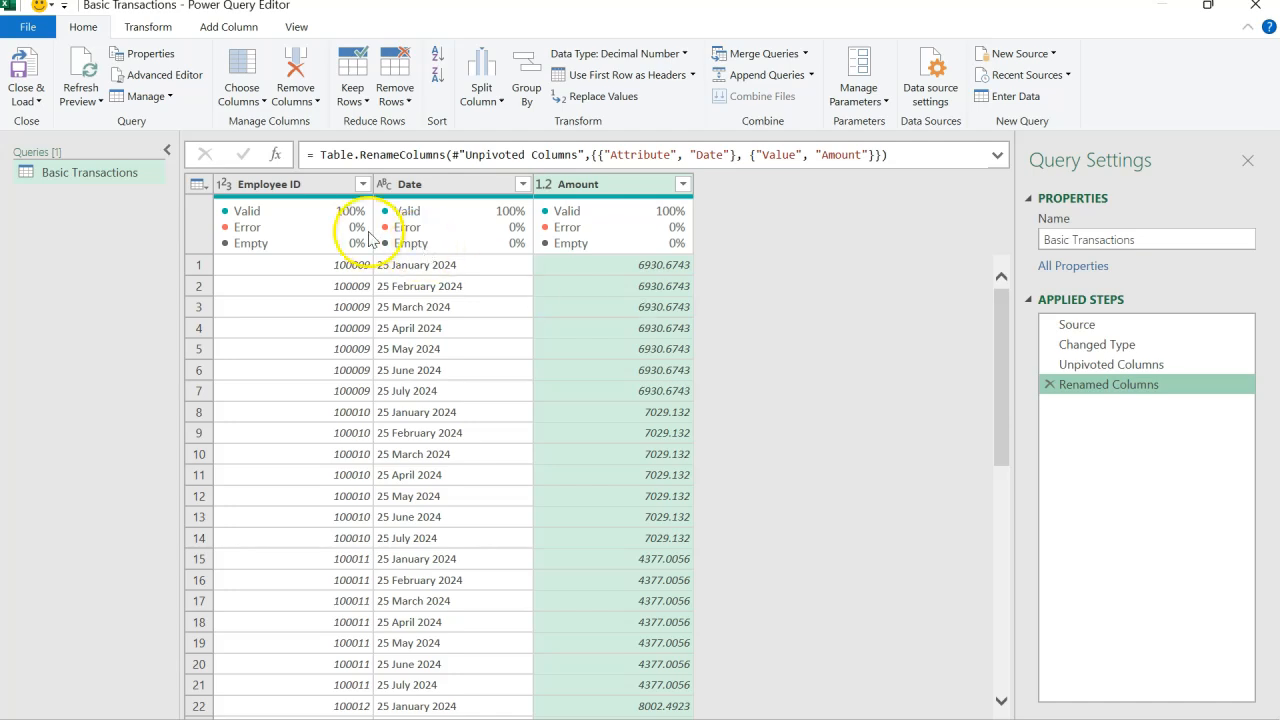
pyautogui.click(315, 190)
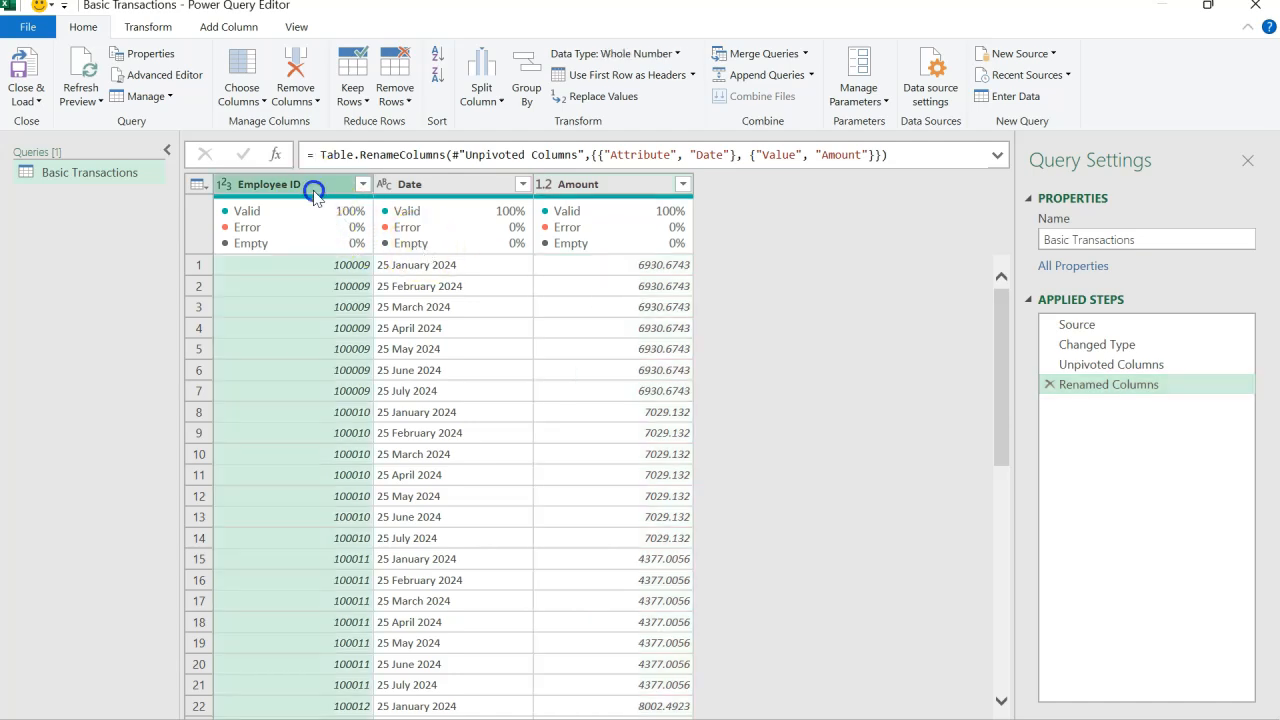
pyautogui.click(440, 186)
pyautogui.click(600, 188)
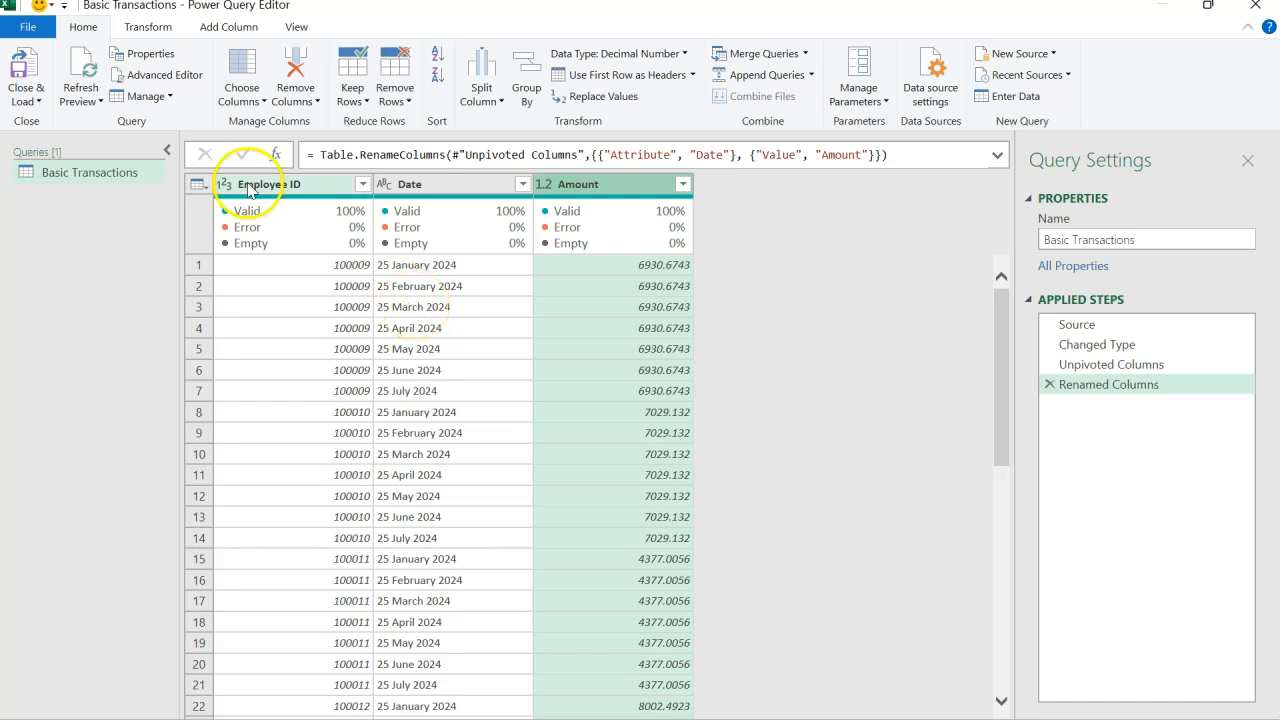
# Add a custom column named Type with the formula = "Basic" to the Basic Transactions query
pyautogui.click(219, 32)
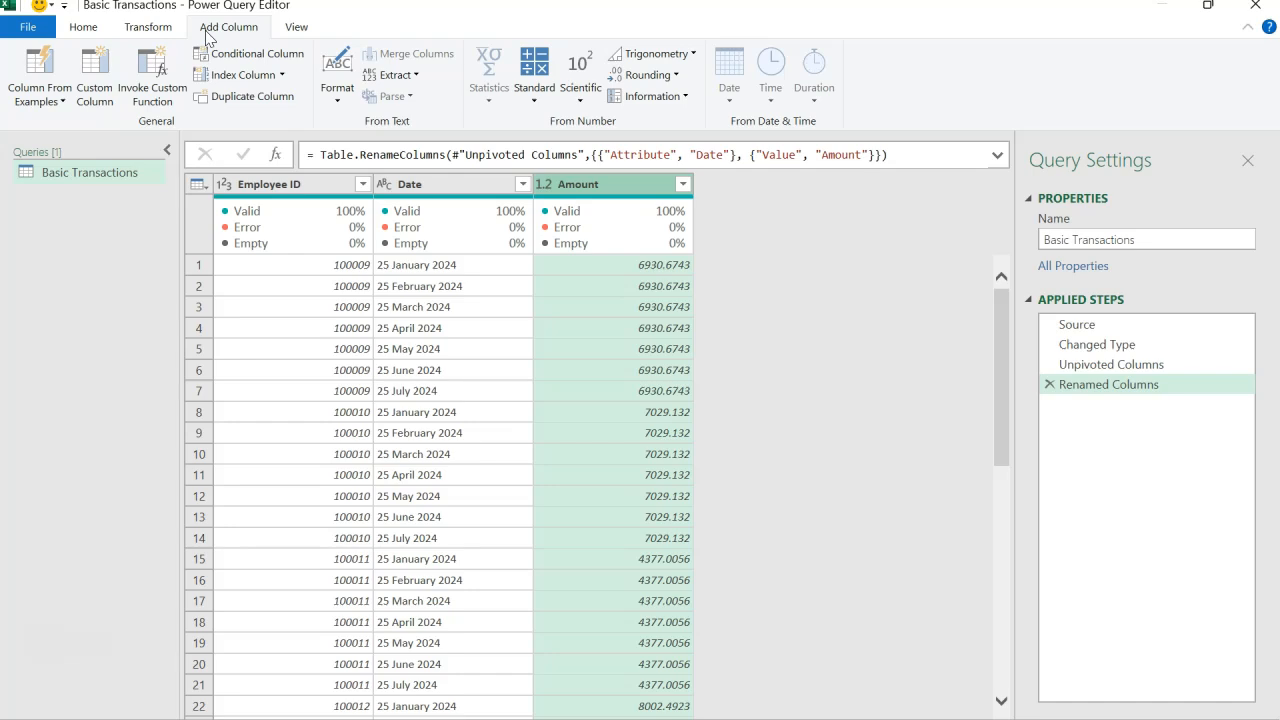
pyautogui.click(103, 88)
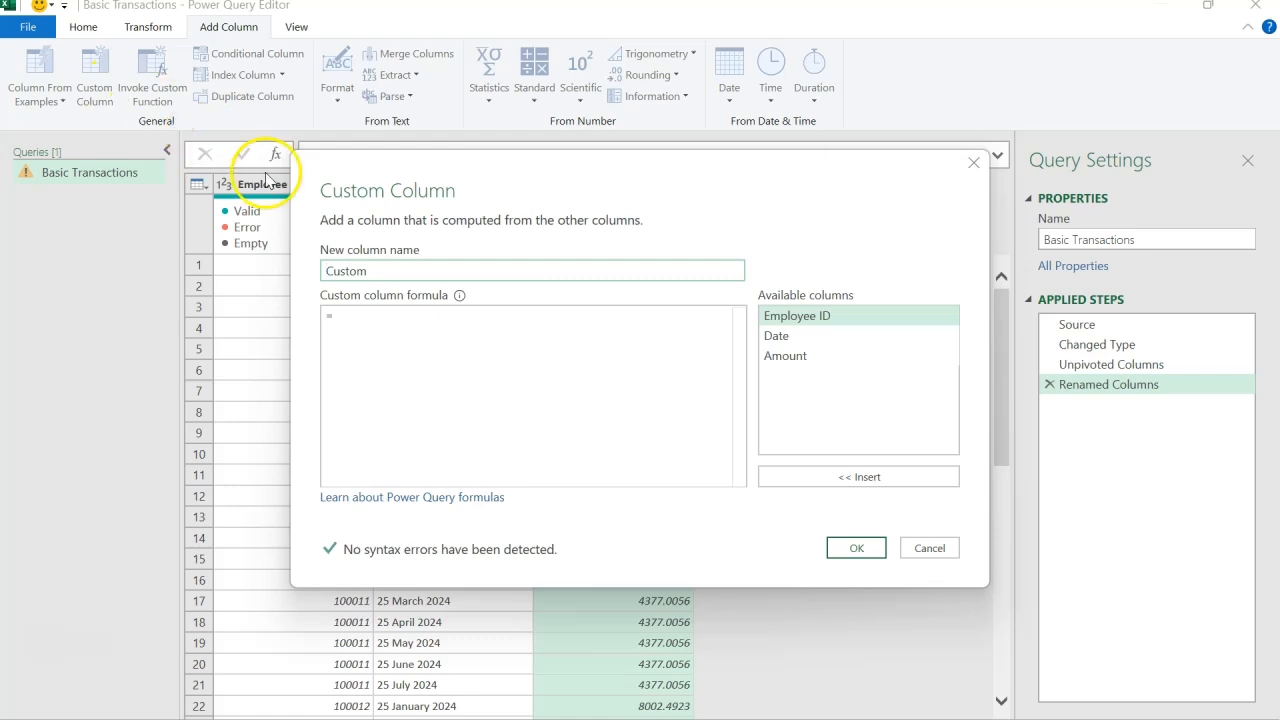
pyautogui.moveTo(526, 191); pyautogui.dragTo(514, 320)
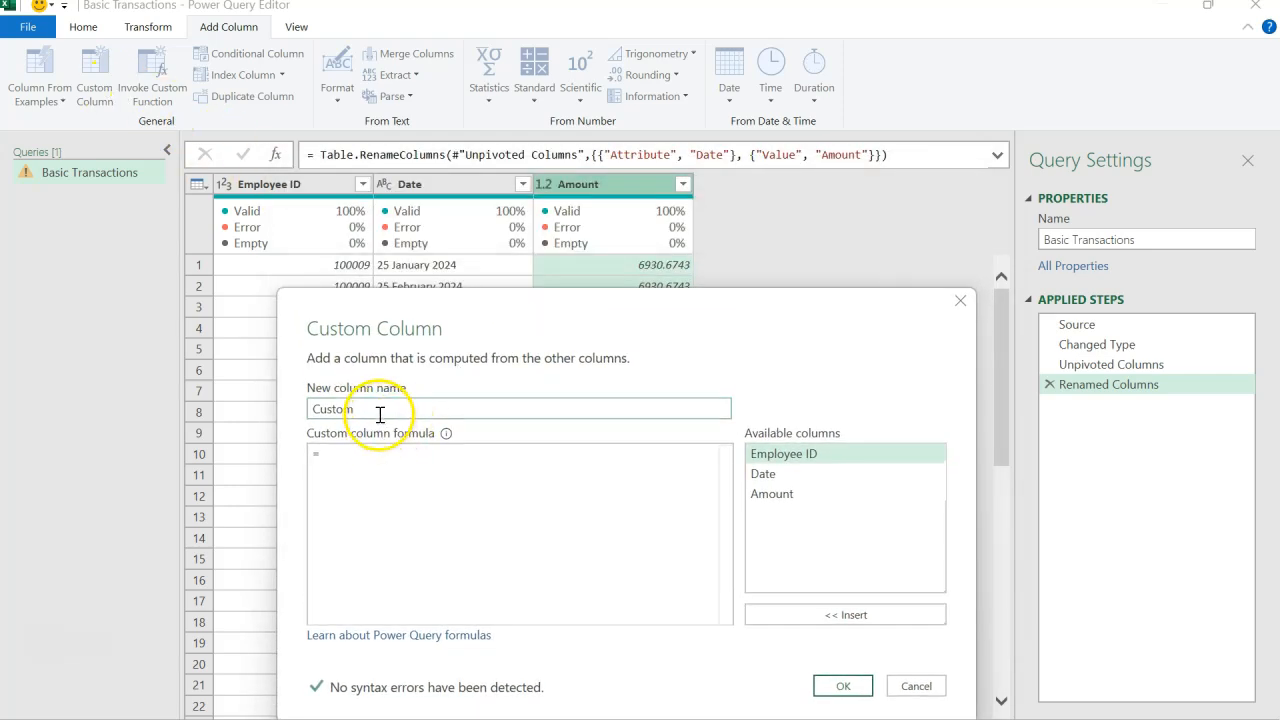
pyautogui.moveTo(376, 411); pyautogui.dragTo(294, 404)
pyautogui.write('Type')
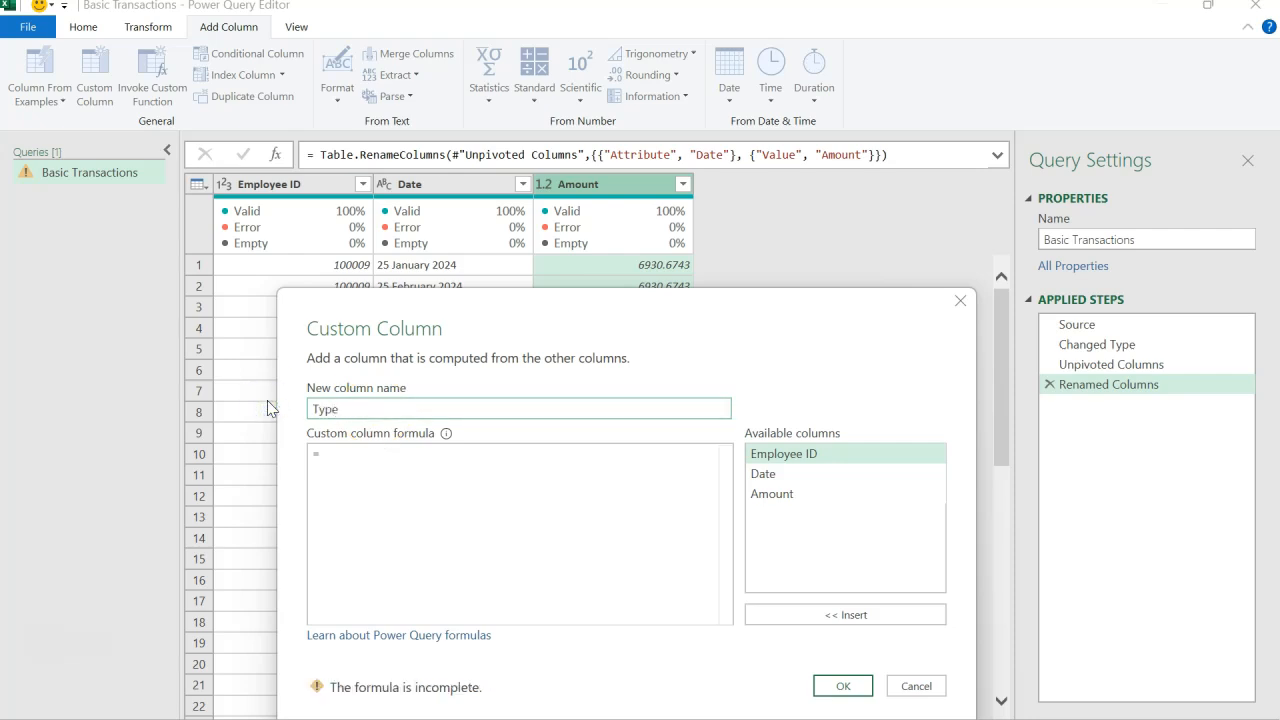
pyautogui.click(336, 456)
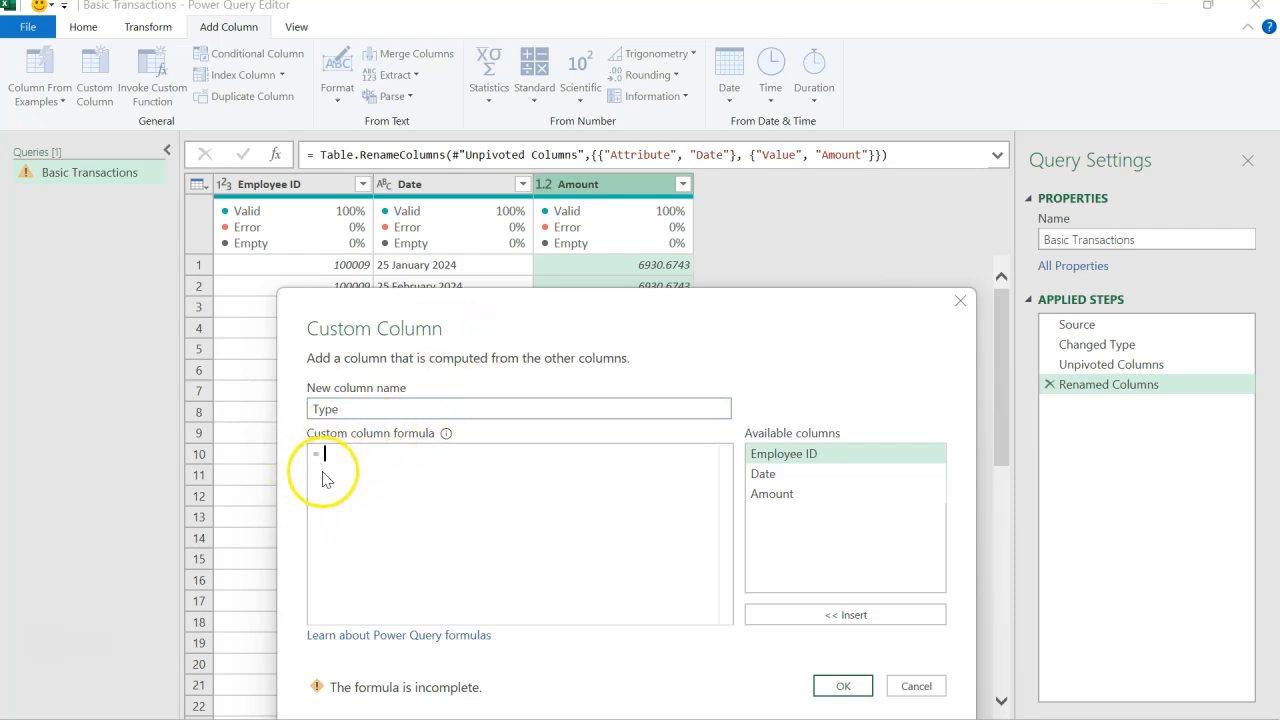
pyautogui.write('"Basic')
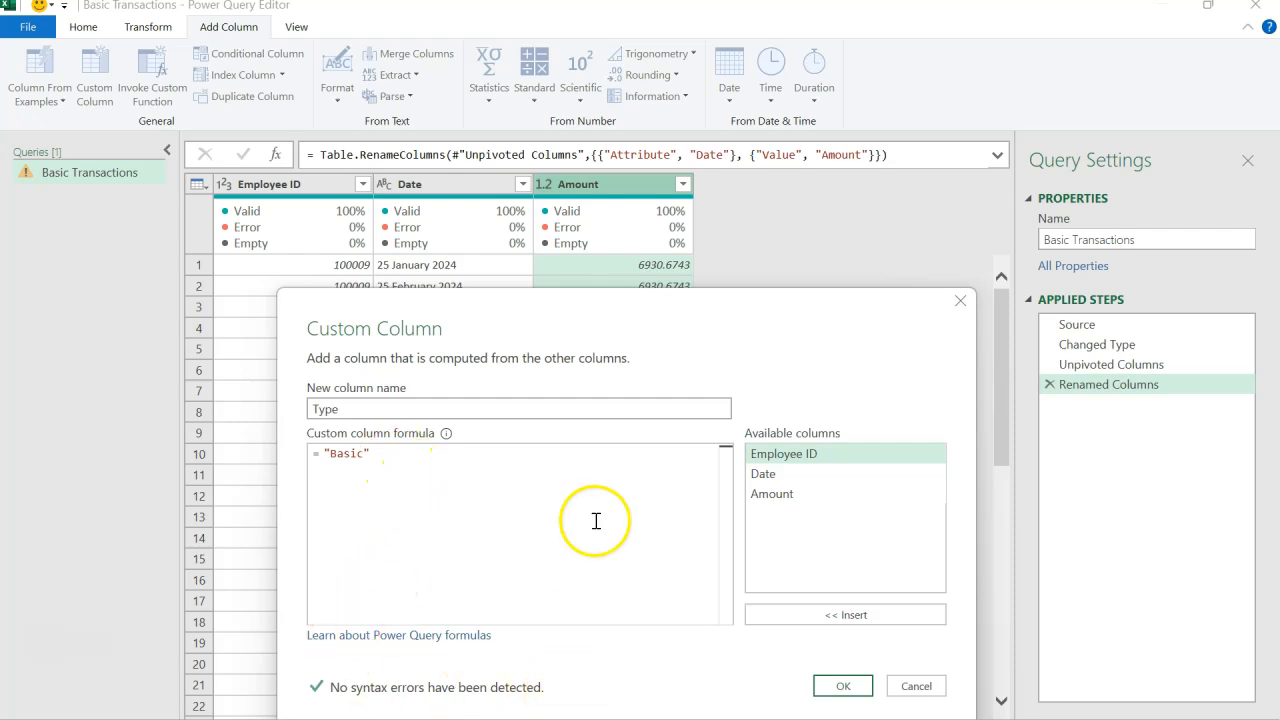
pyautogui.click(831, 690)
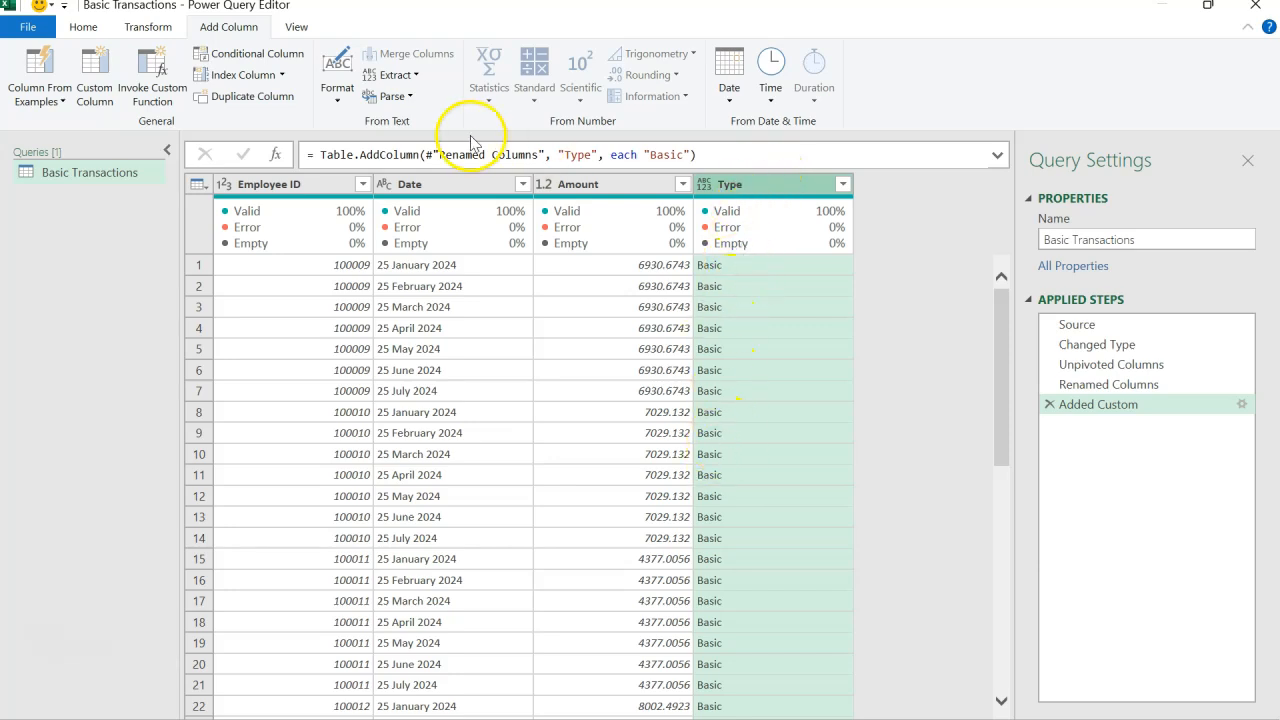
# Check the sixth instruction in Steps.txt in Notepad and return to the Power Query Editor
pyautogui.moveTo(330, 243)
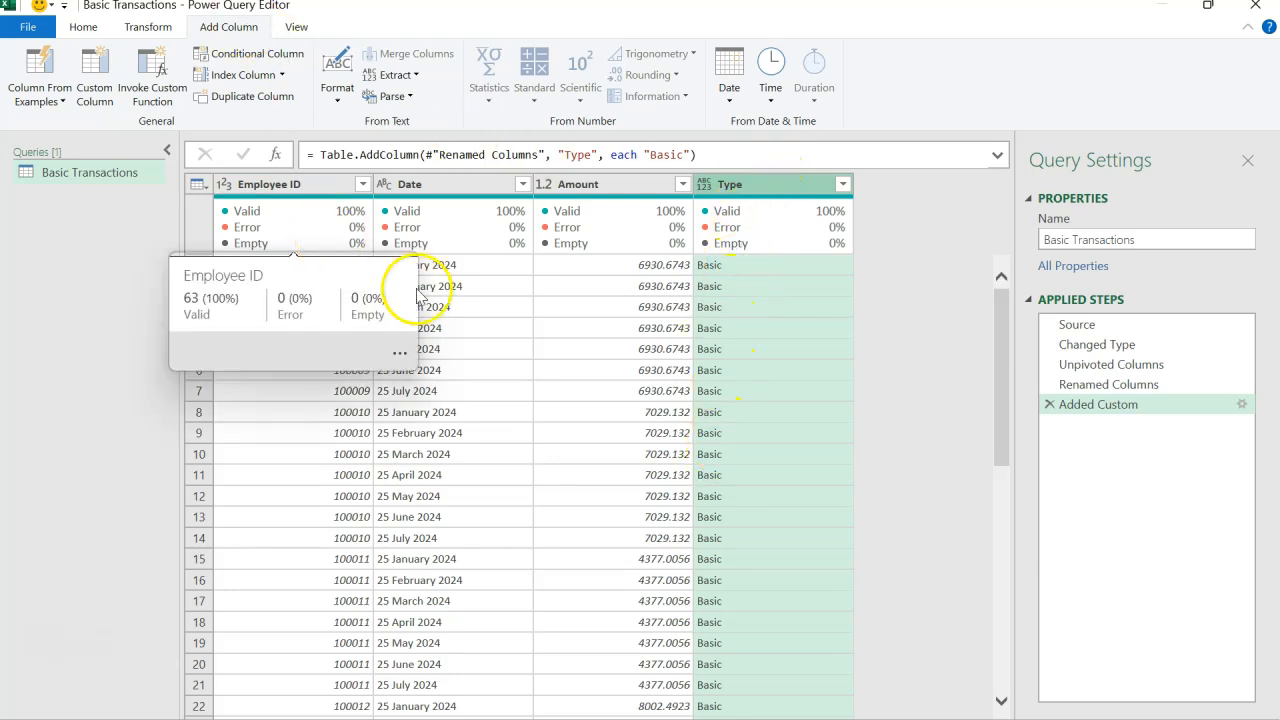
pyautogui.hotkey('alt', 'Tab')
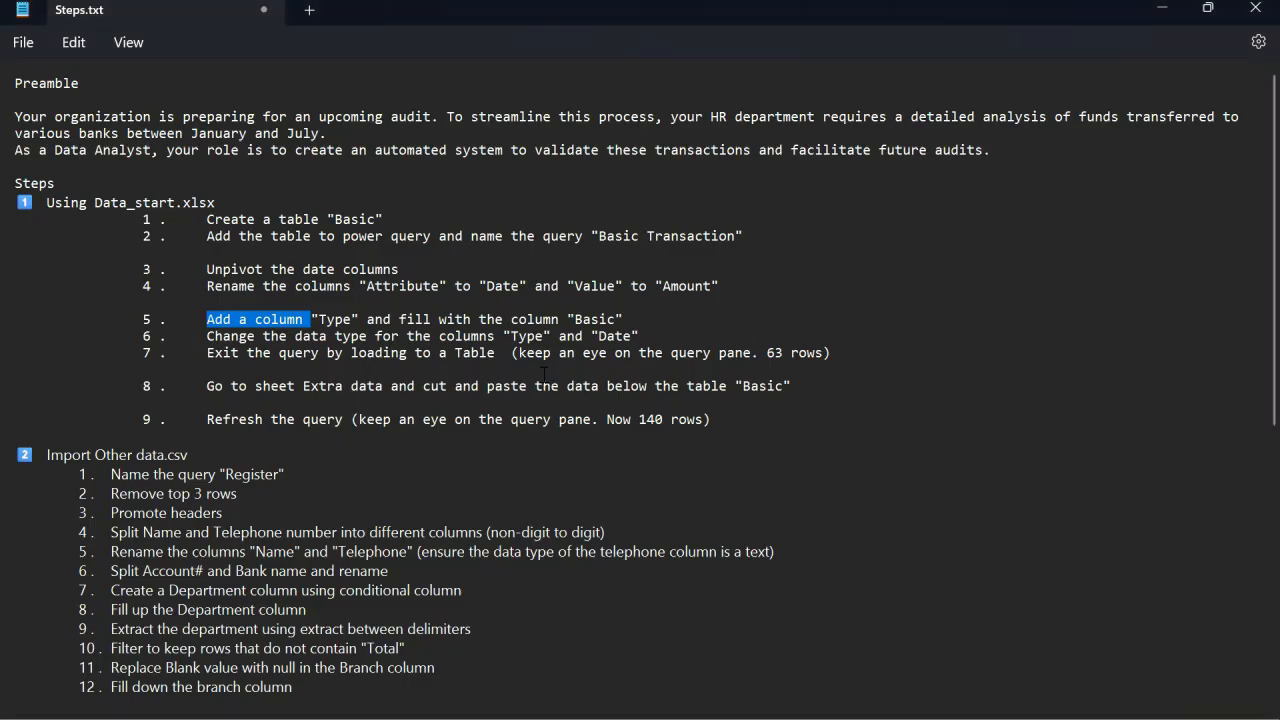
pyautogui.click(277, 347)
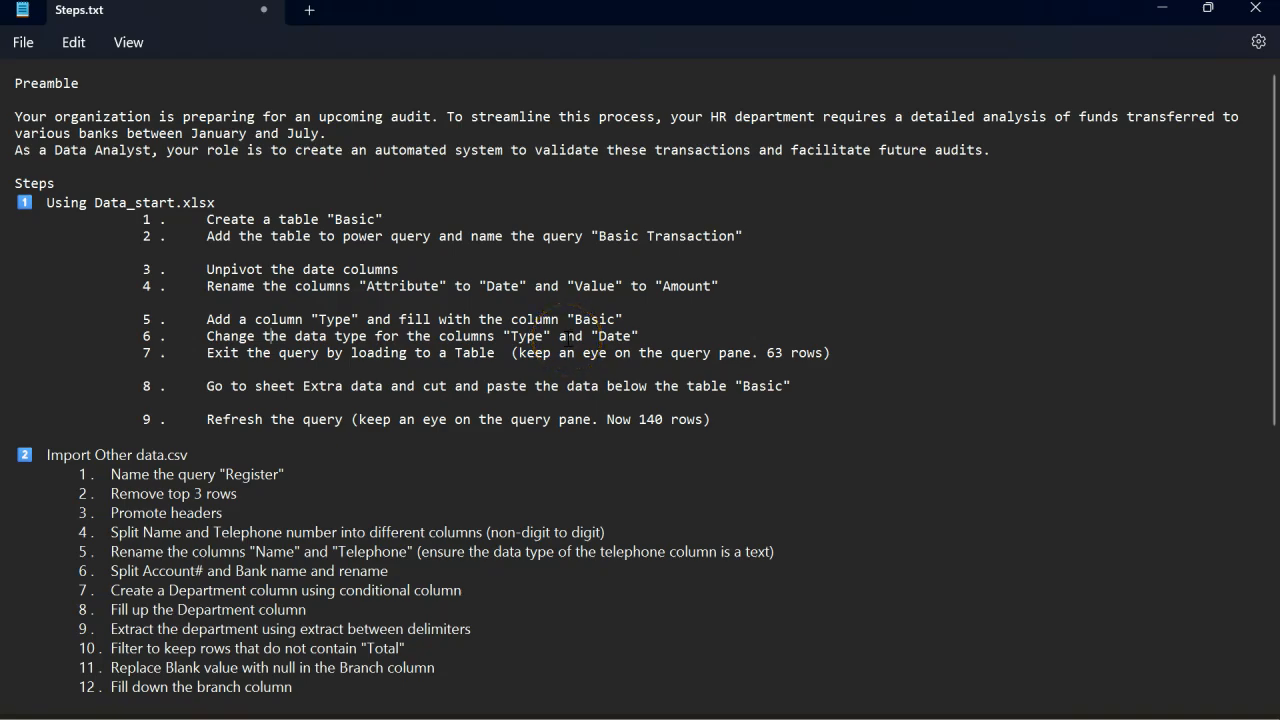
pyautogui.hotkey('alt', 'Tab')
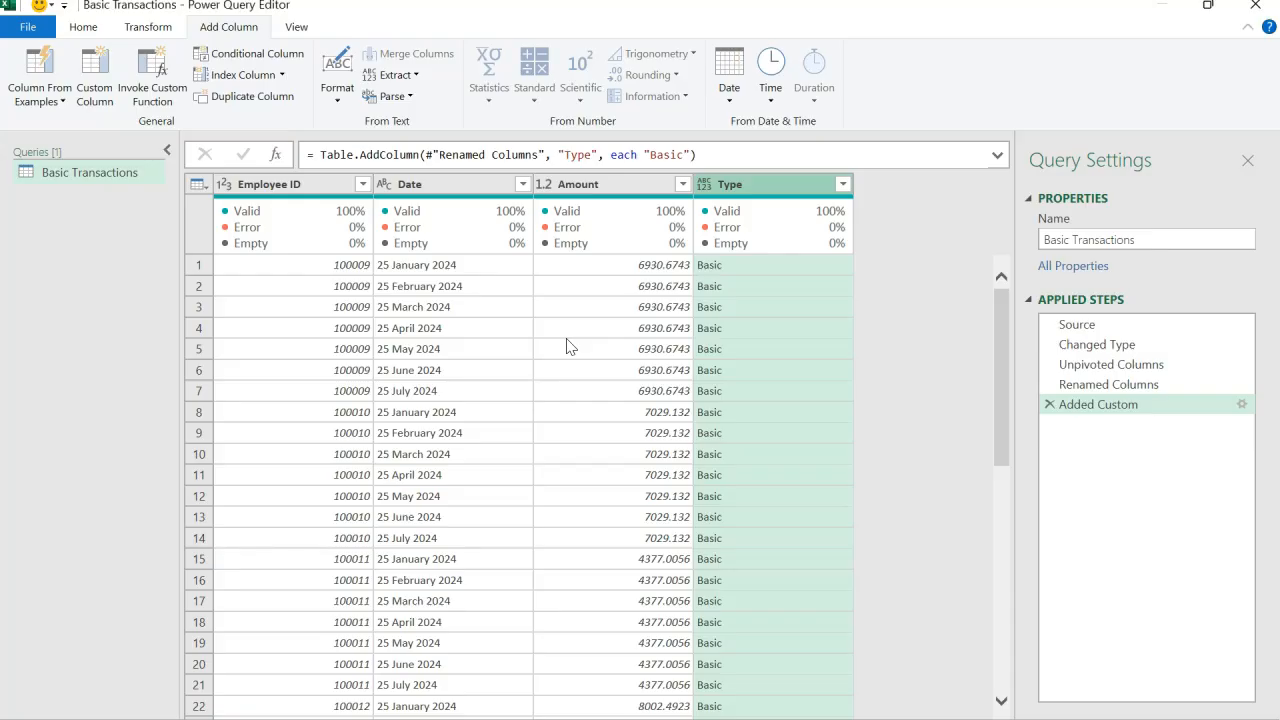
# Change the data type of the Employee ID column to Text
pyautogui.click(315, 189)
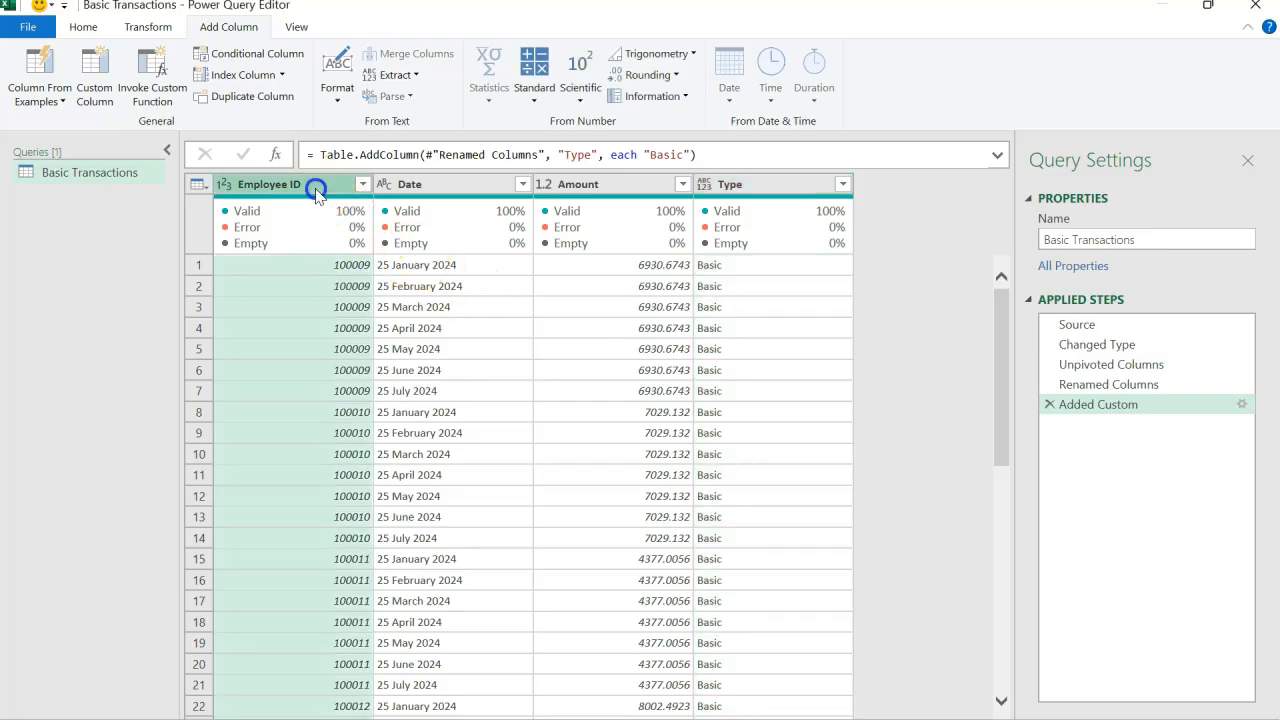
pyautogui.click(224, 185)
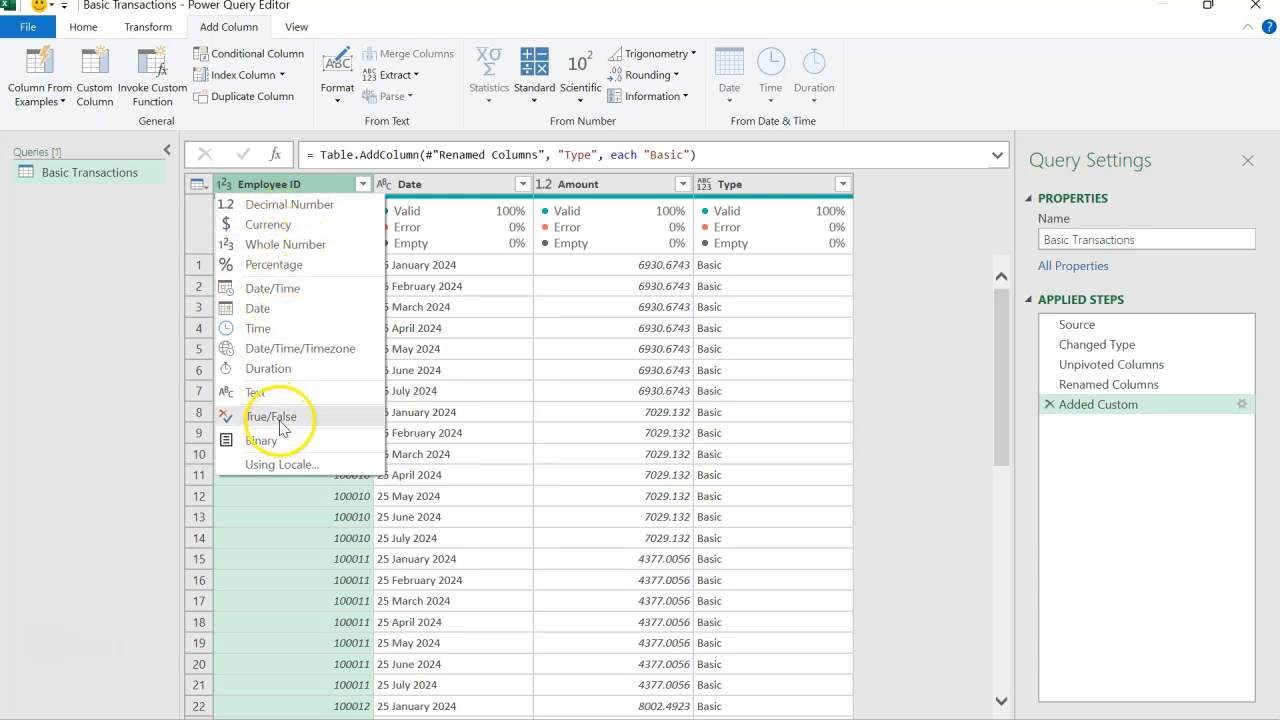
pyautogui.click(298, 190)
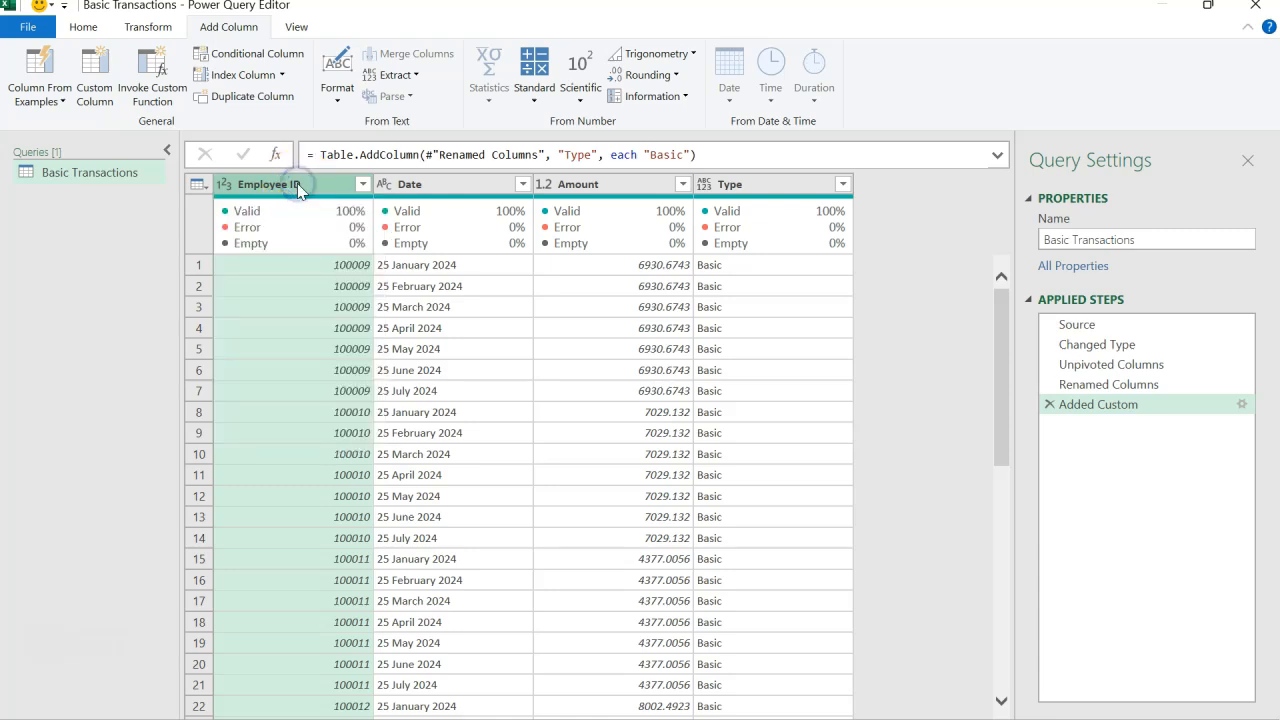
pyautogui.moveTo(302, 220)
pyautogui.moveTo(280, 247)
pyautogui.click(286, 188)
pyautogui.click(225, 185)
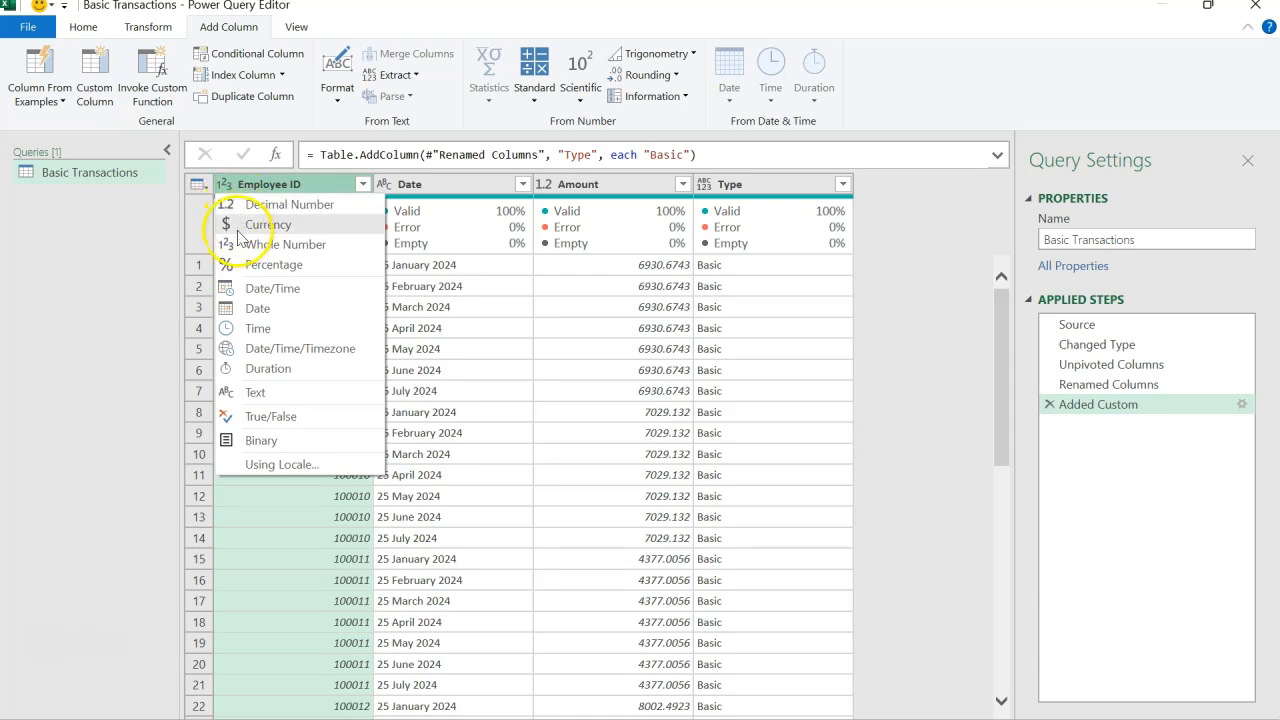
pyautogui.click(255, 392)
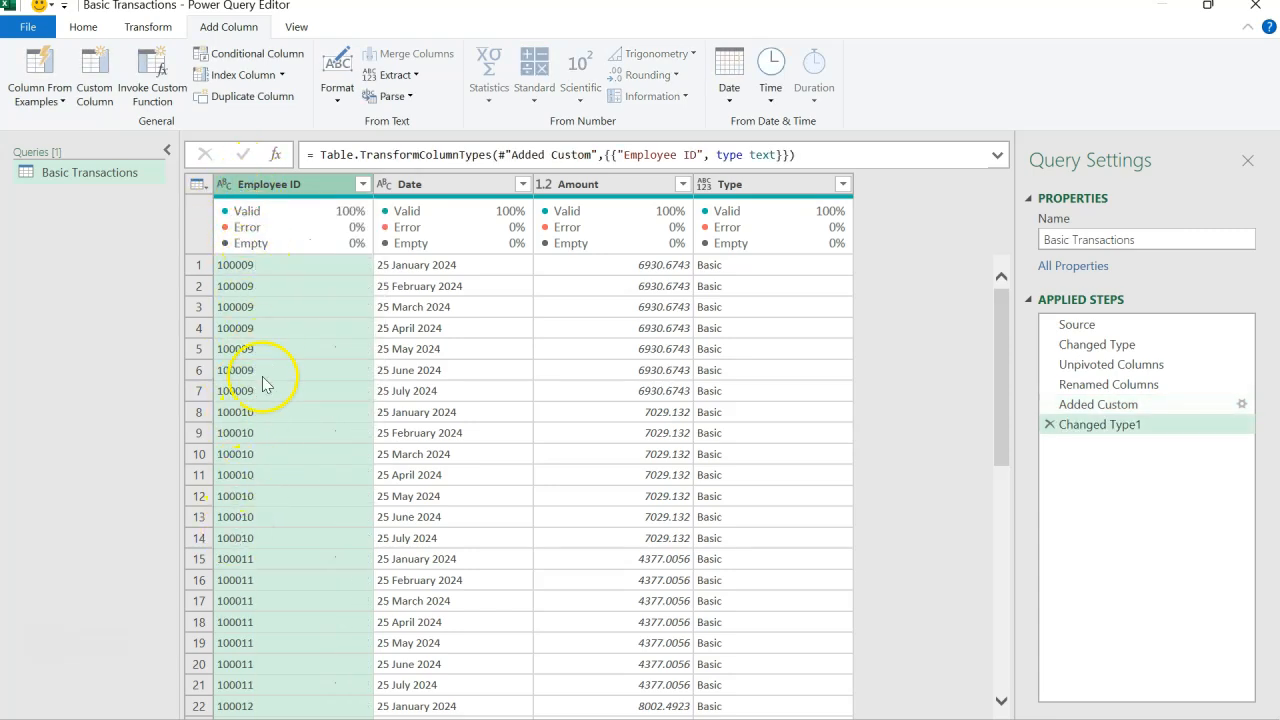
# Change the data type of the Date column to Date
pyautogui.click(445, 186)
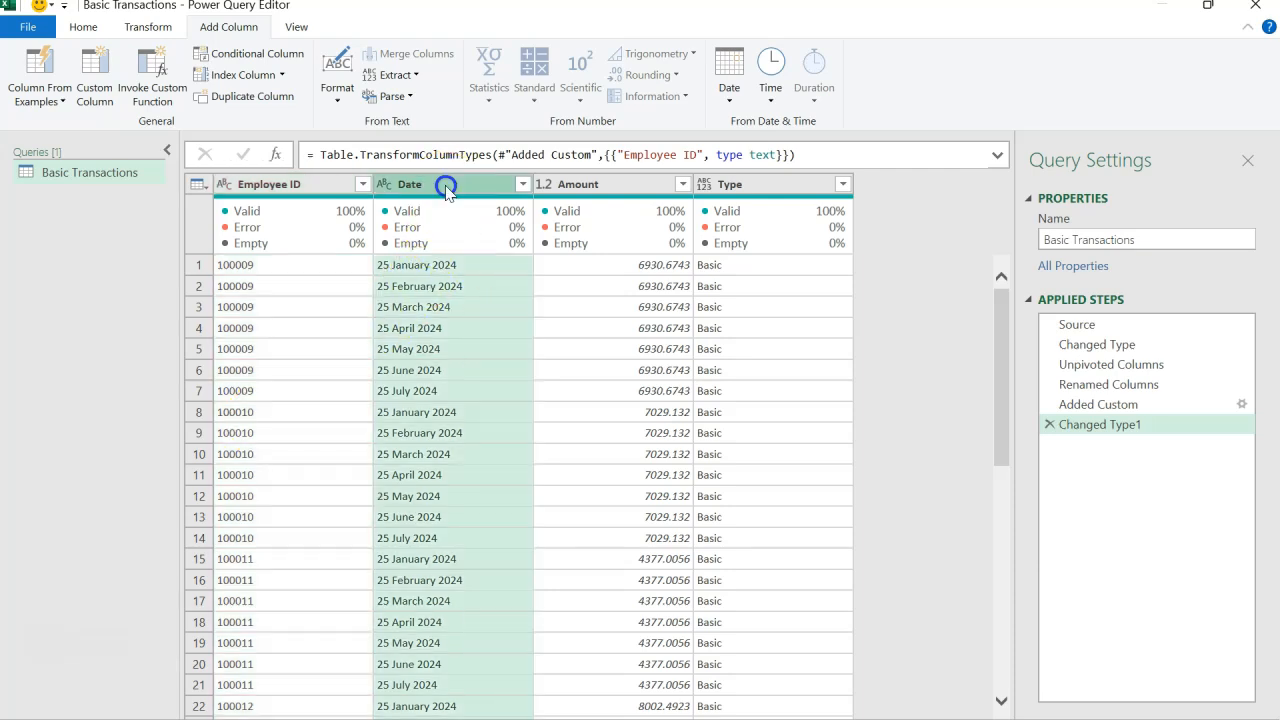
pyautogui.click(385, 185)
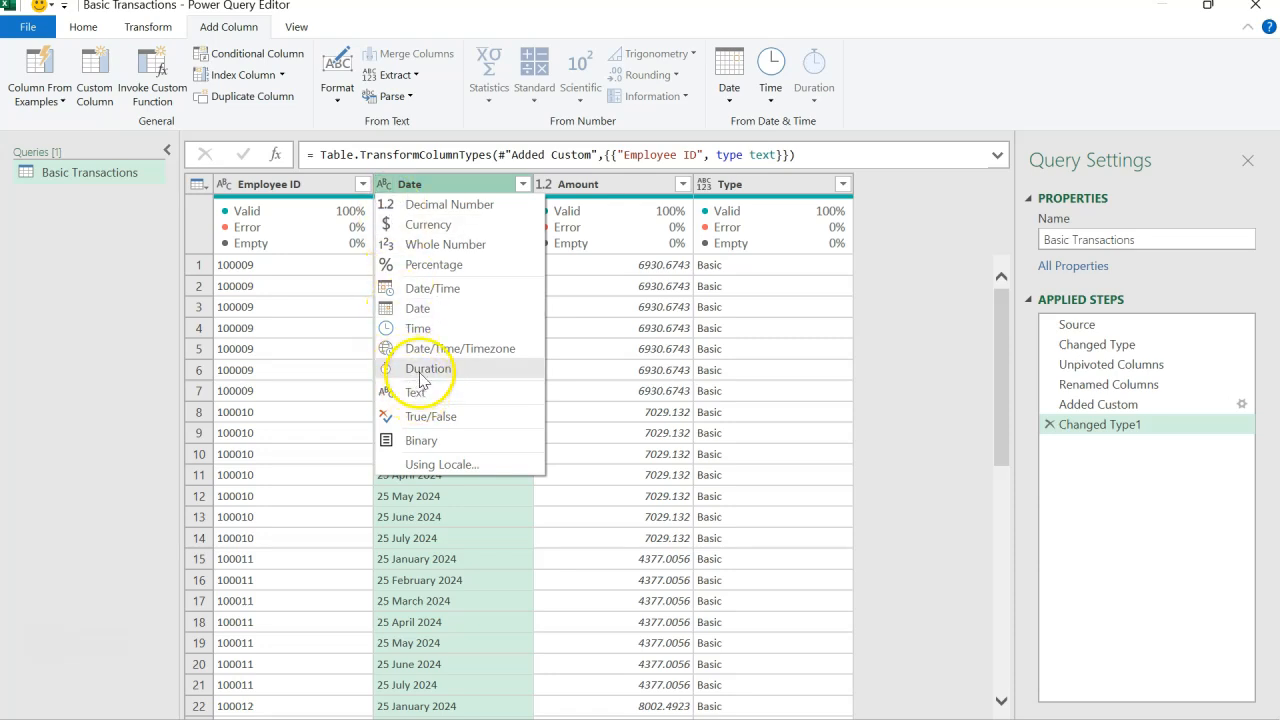
pyautogui.click(428, 310)
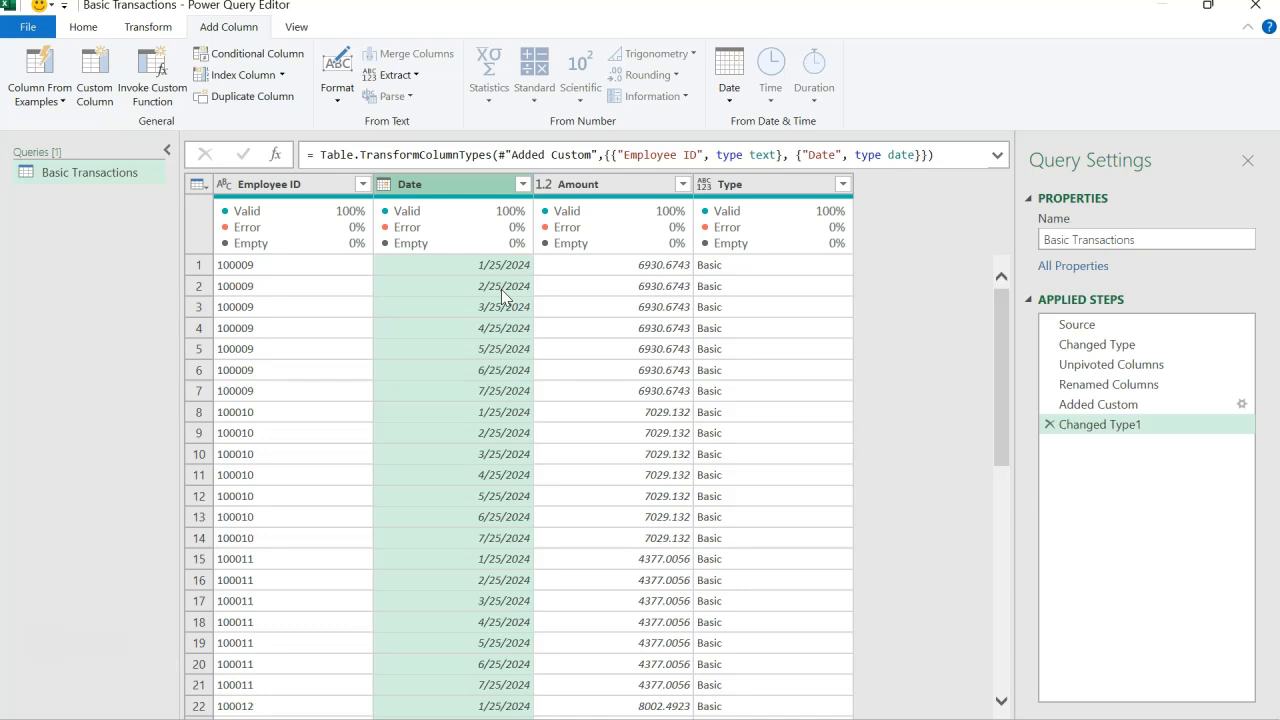
# Examine the data type choices for the Amount column without choosing a different one
pyautogui.click(622, 184)
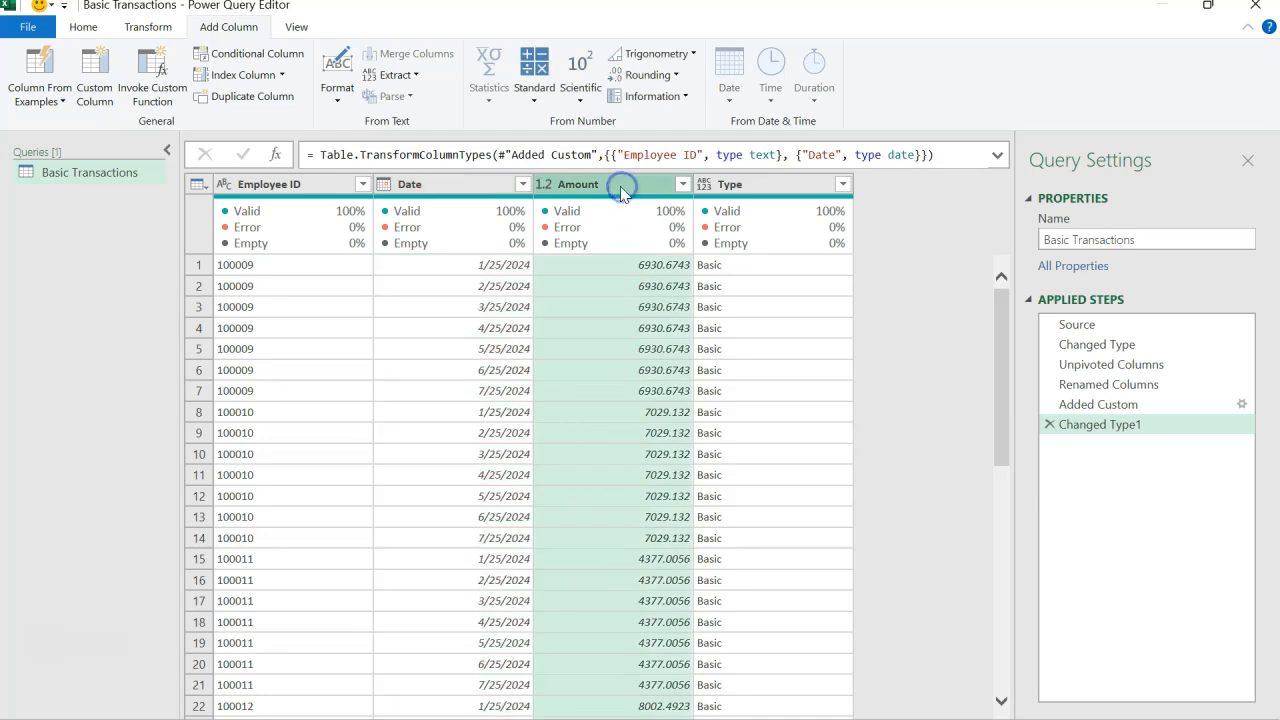
pyautogui.click(543, 184)
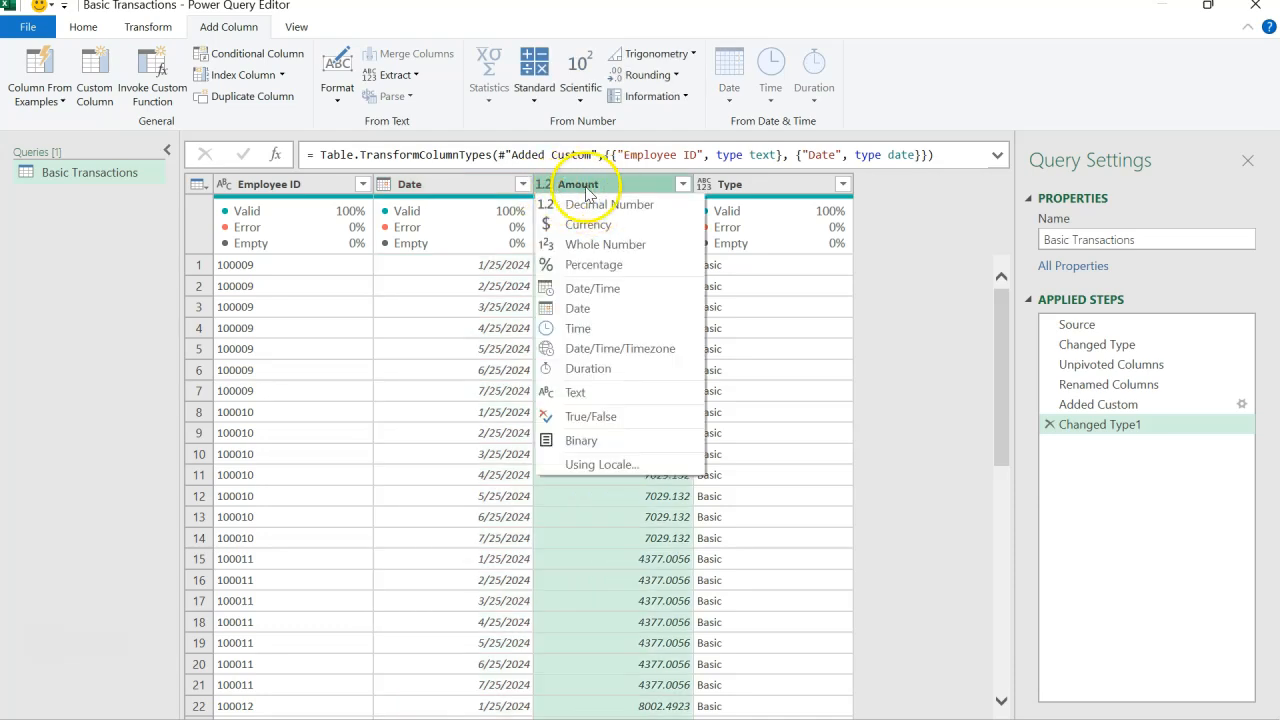
pyautogui.click(591, 190)
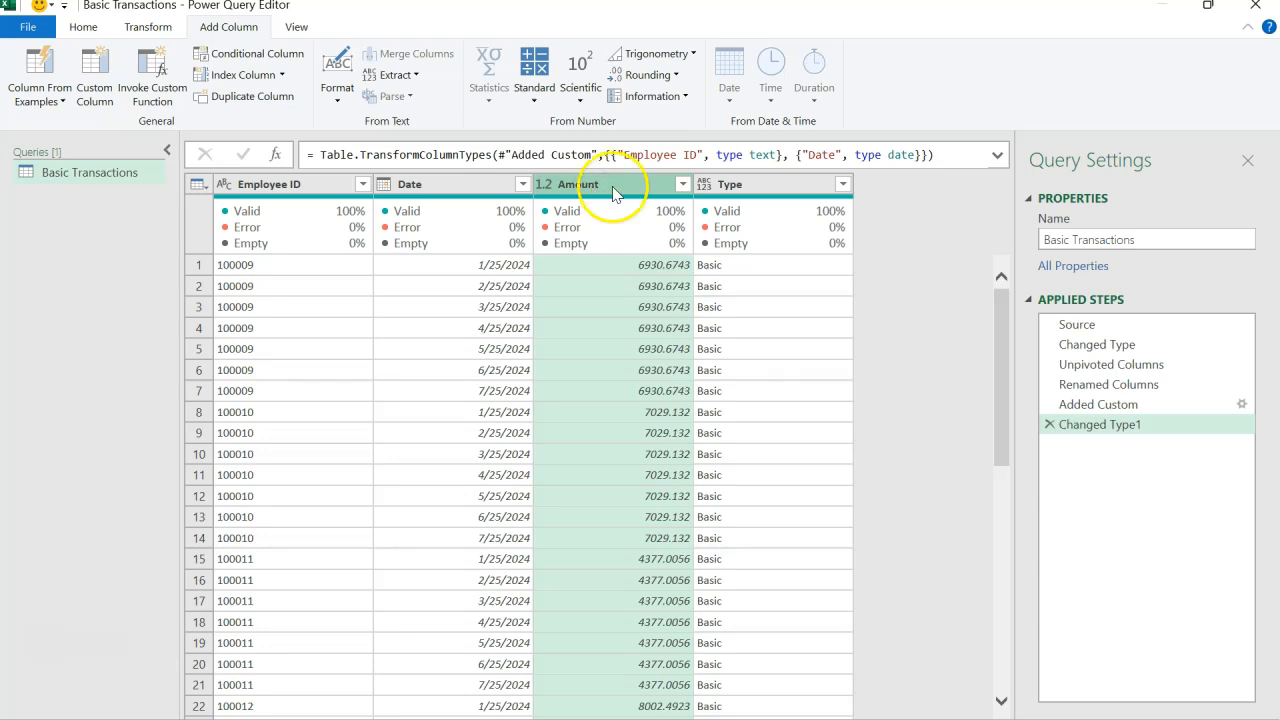
# Change the data type of the Type column to Text
pyautogui.click(751, 185)
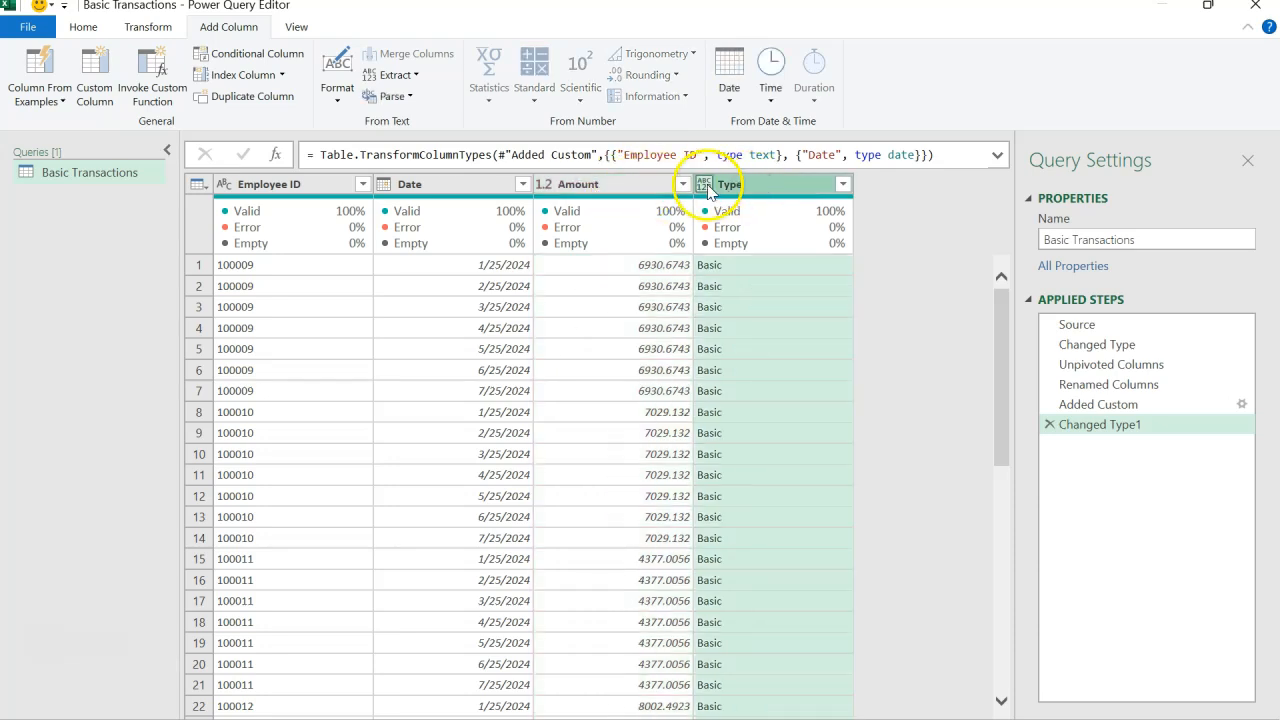
pyautogui.click(704, 185)
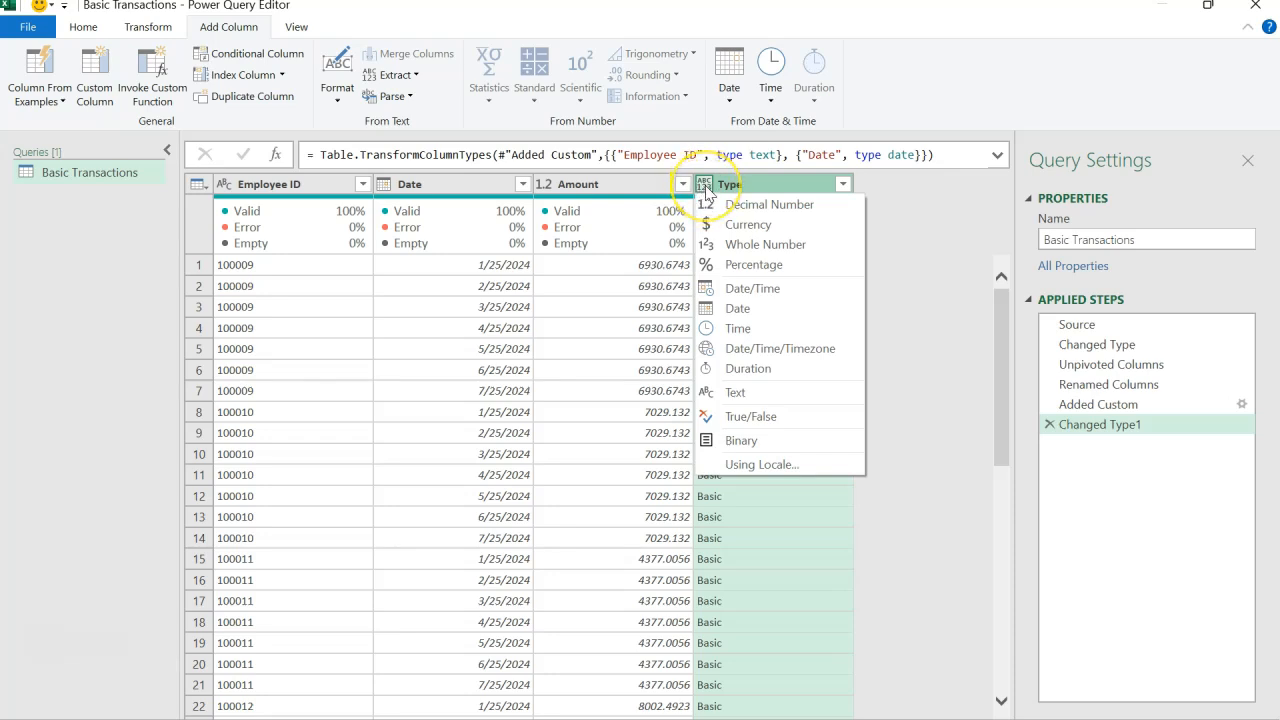
pyautogui.click(730, 392)
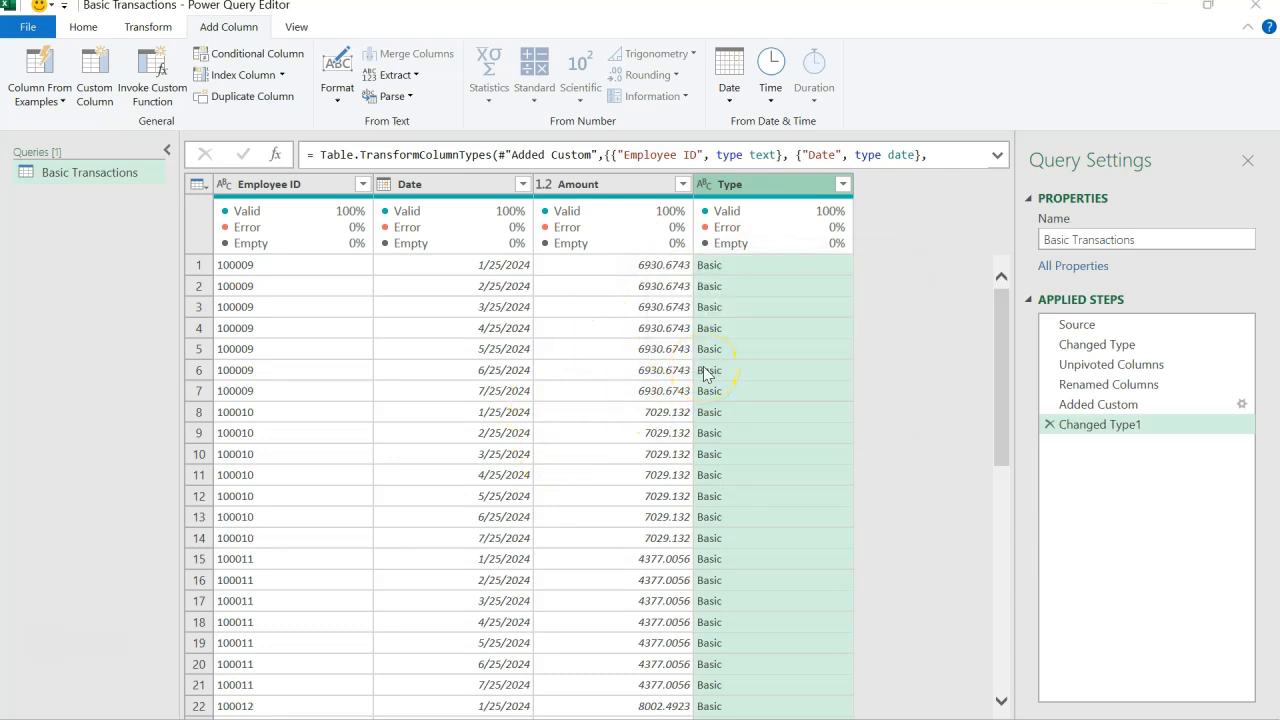
# Check the seventh instruction in Steps.txt in Notepad and return to the Power Query Editor
pyautogui.hotkey('alt', 'Tab')
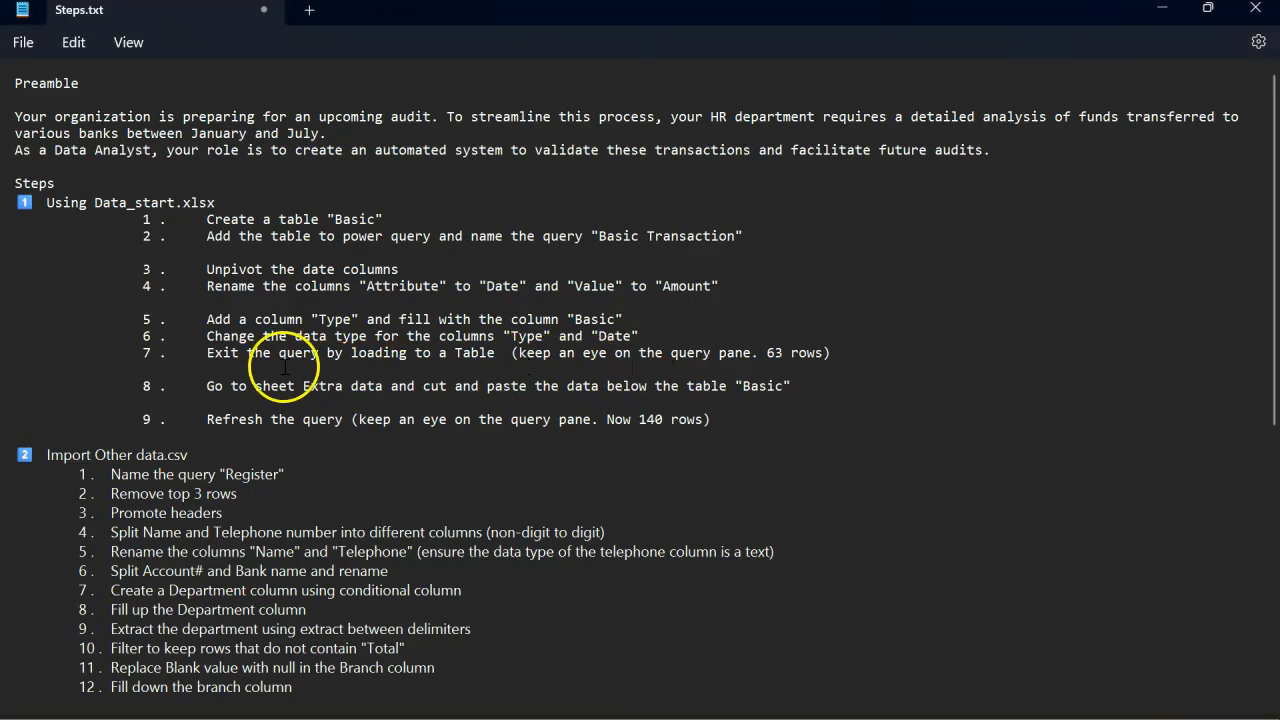
pyautogui.click(208, 355)
pyautogui.moveTo(209, 357); pyautogui.dragTo(478, 354)
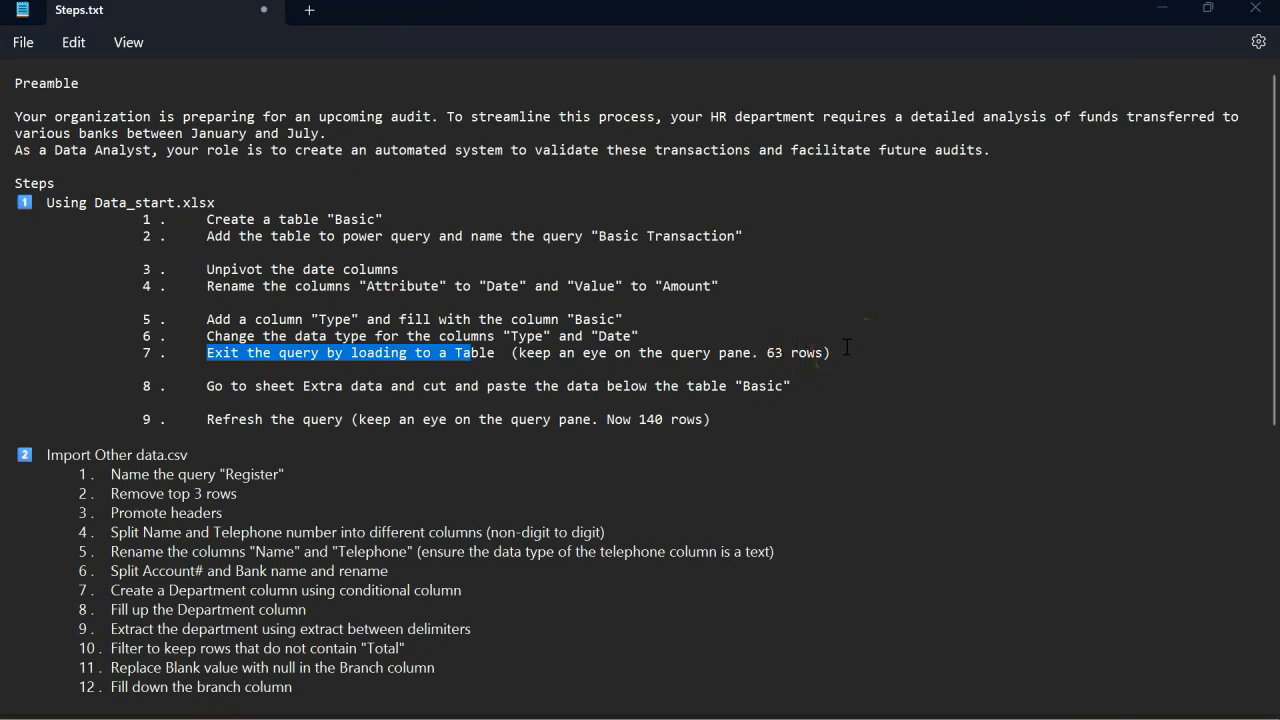
pyautogui.hotkey('alt', 'Tab')
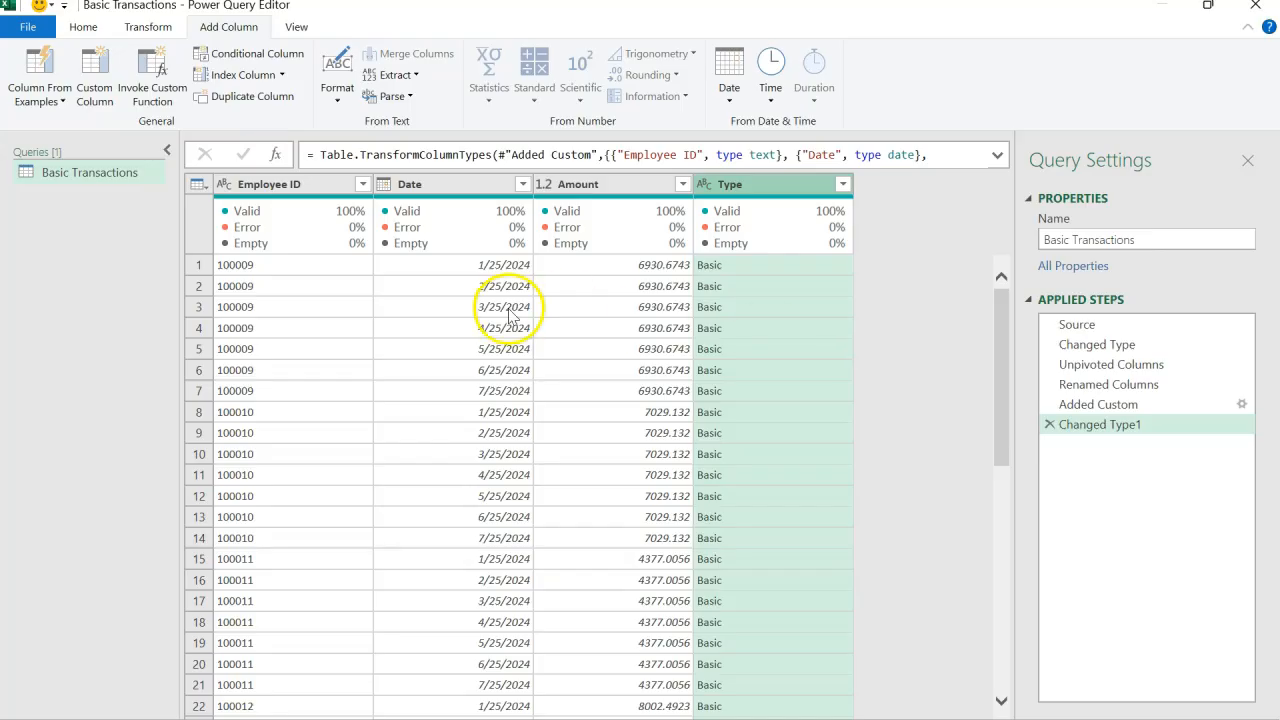
# Close the Power Query Editor and load the Basic Transactions query as a table in a new worksheet
pyautogui.moveTo(385, 220)
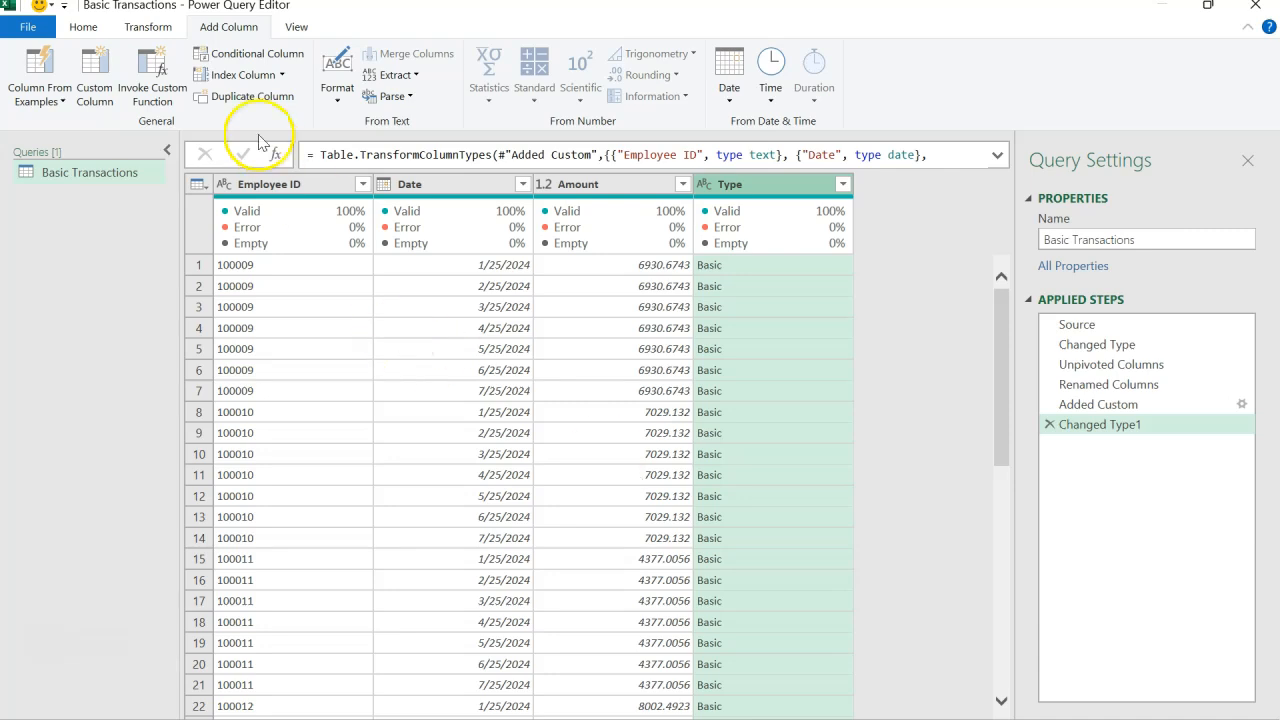
pyautogui.click(85, 30)
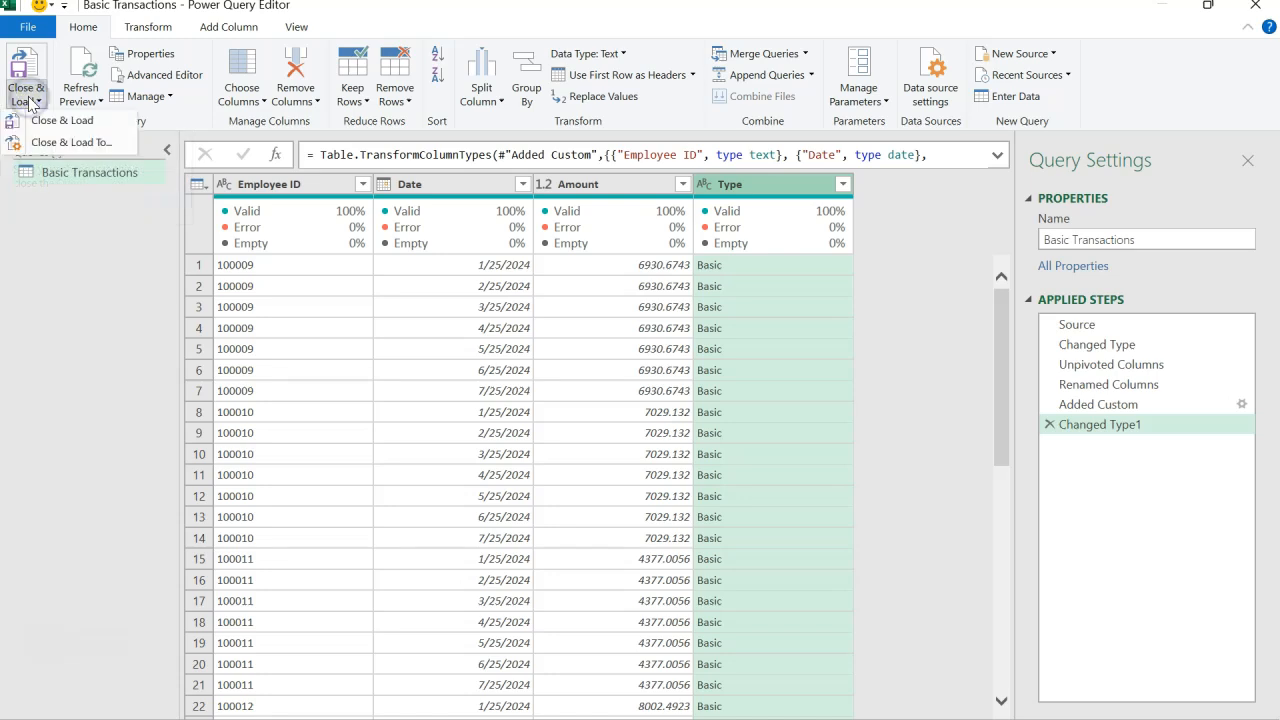
pyautogui.click(71, 143)
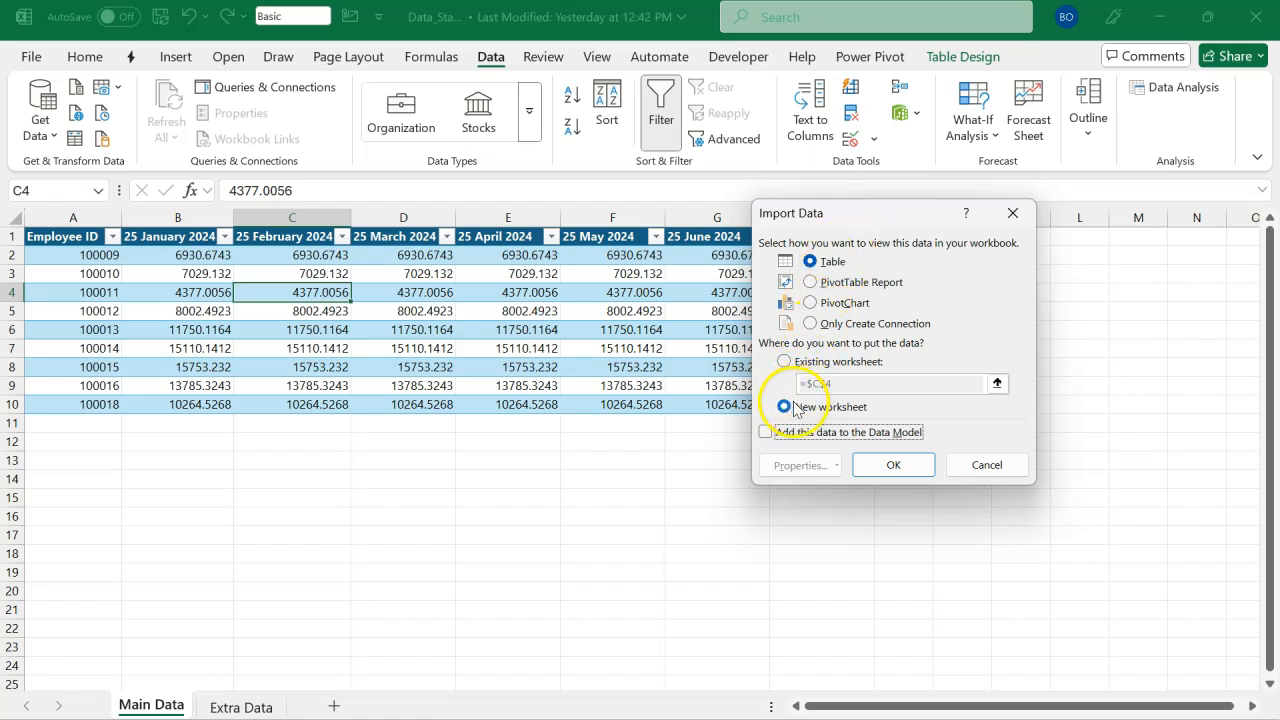
pyautogui.click(882, 468)
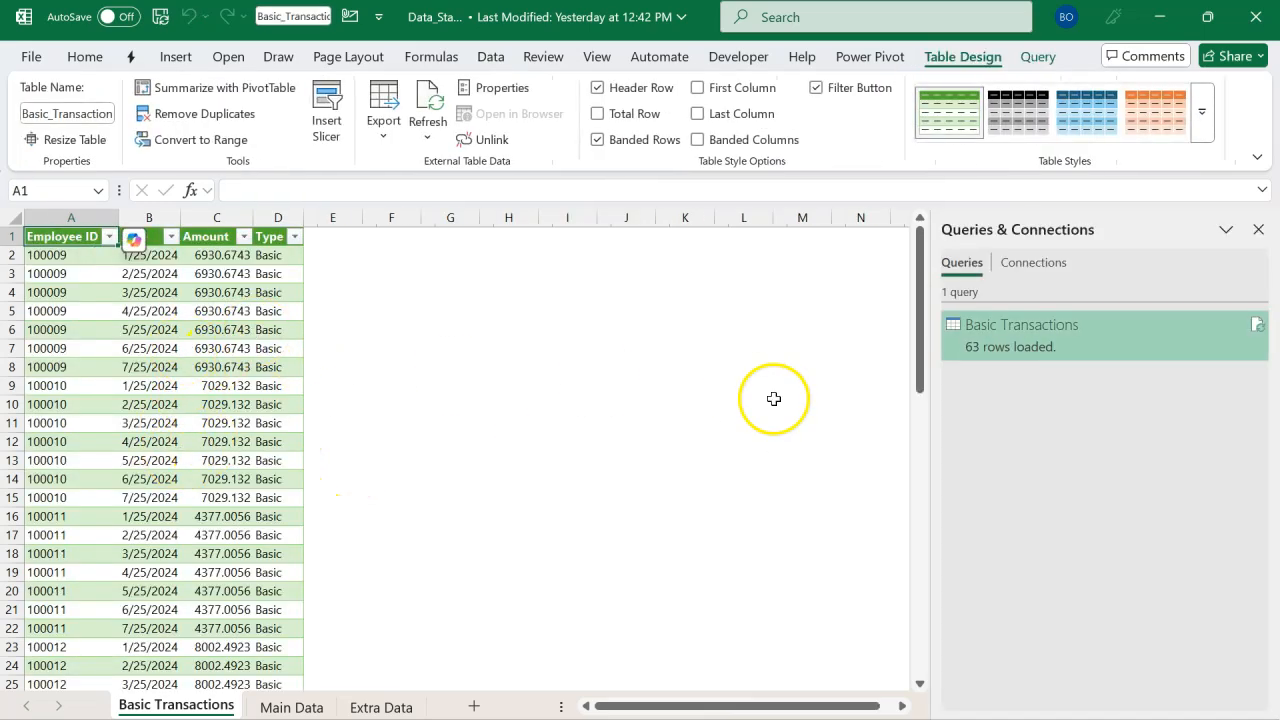
pyautogui.moveTo(971, 346)
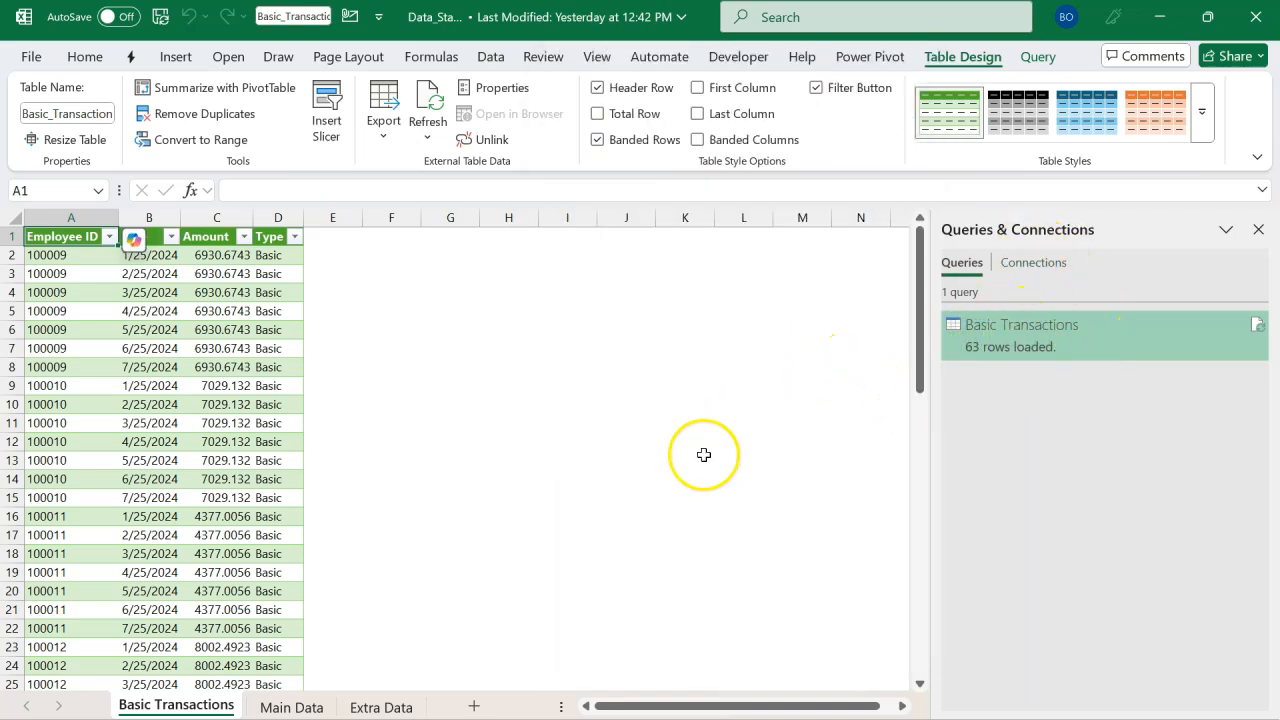
# Check the eighth instruction in Steps.txt in Notepad and return to the Excel workbook
pyautogui.hotkey('alt', 'Tab')
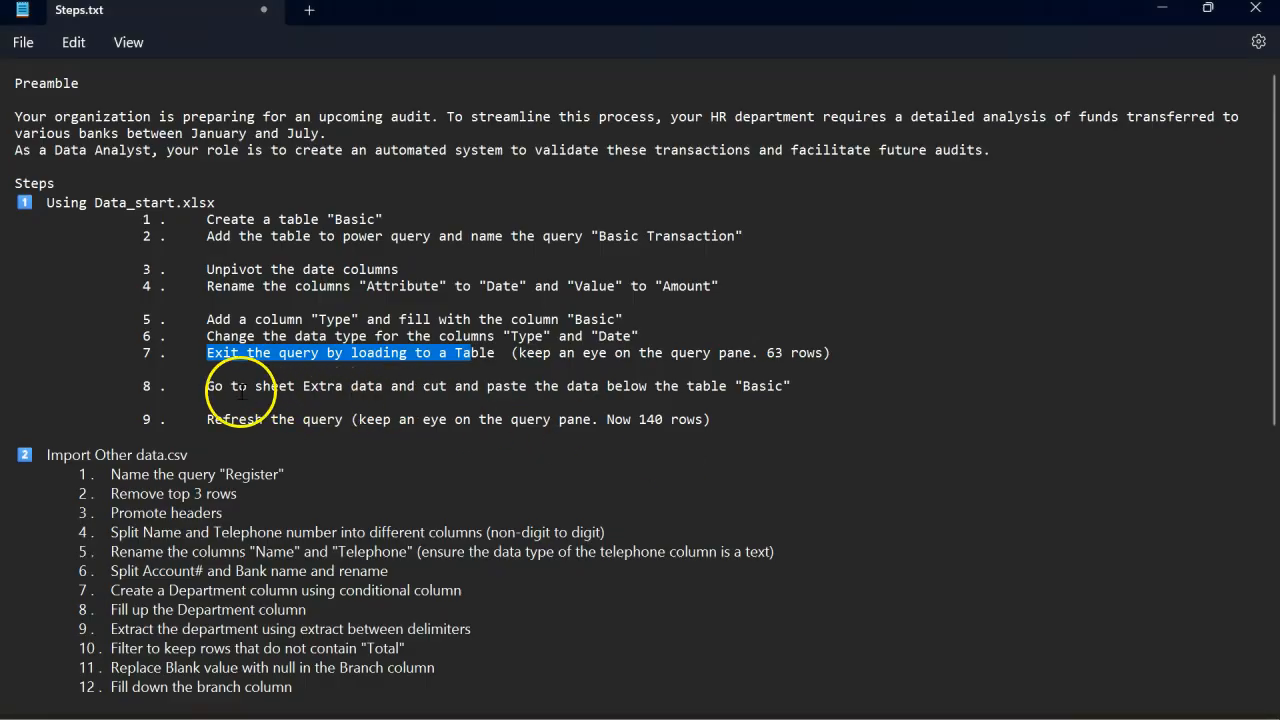
pyautogui.click(207, 389)
pyautogui.moveTo(224, 394); pyautogui.dragTo(775, 397)
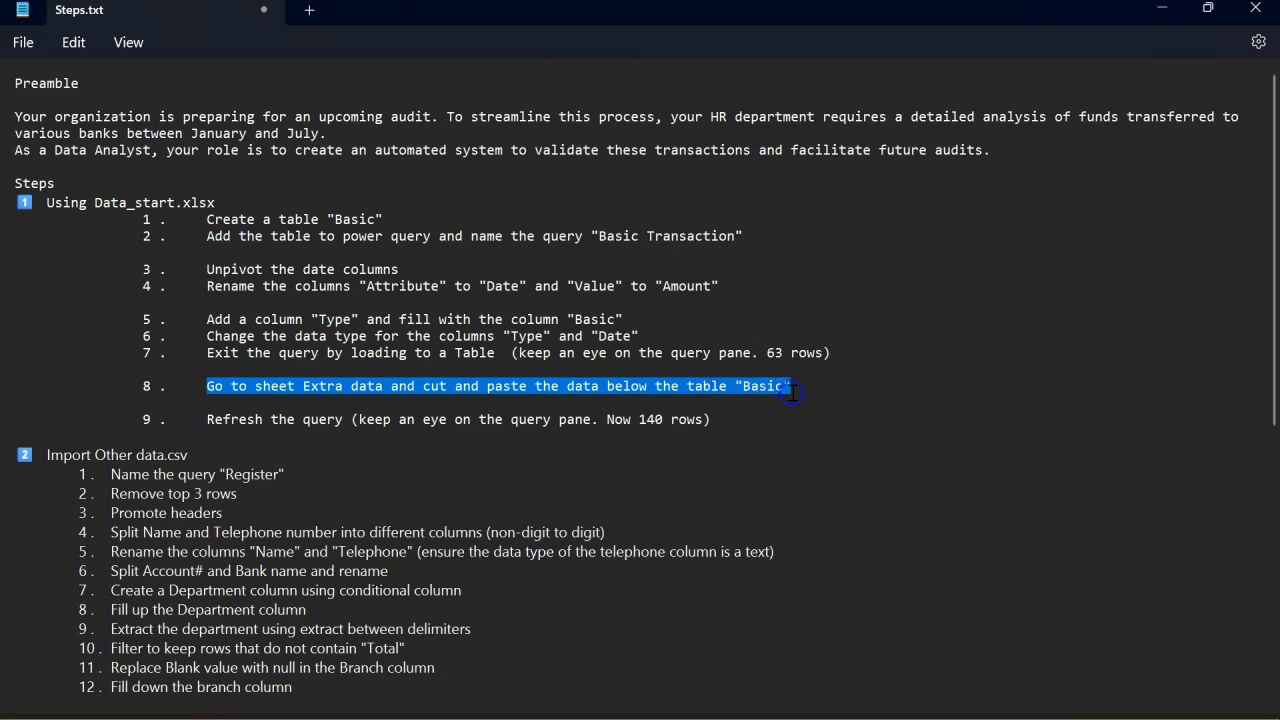
pyautogui.hotkey('alt', 'Tab')
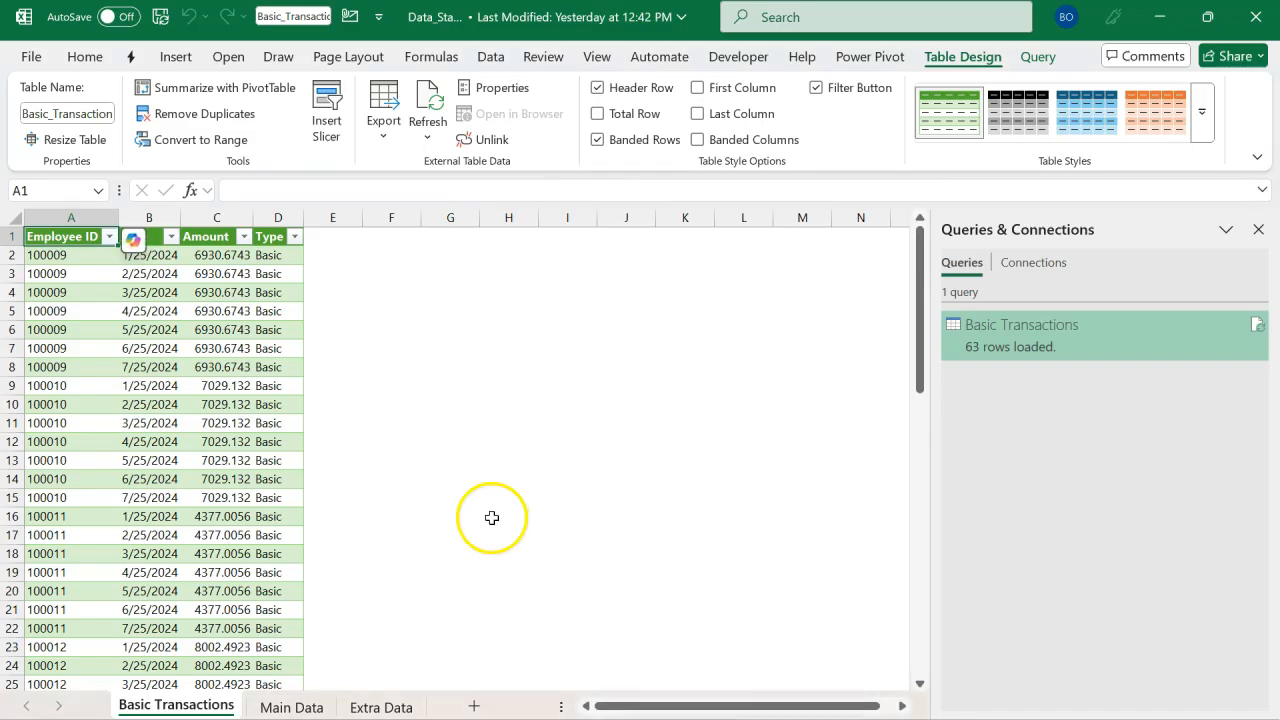
# Compare the source table on the Main Data sheet with the loaded query table on the Basic Transactions sheet
pyautogui.click(303, 705)
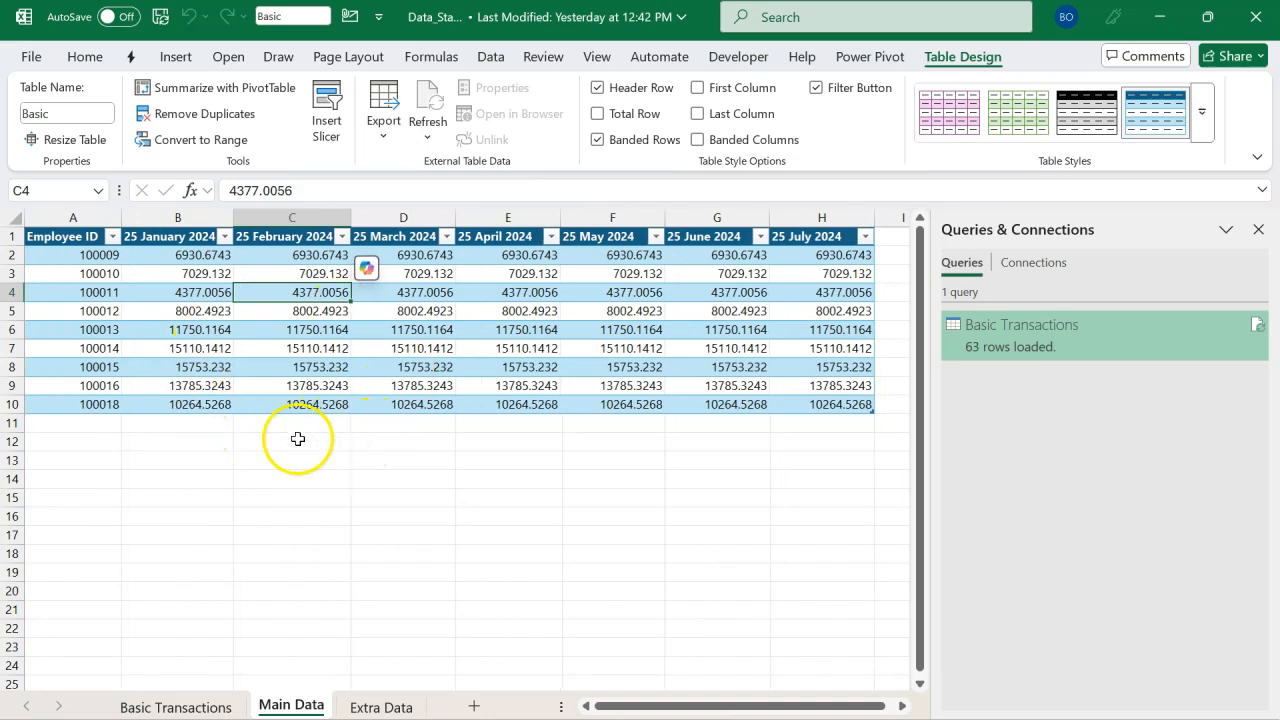
pyautogui.click(224, 703)
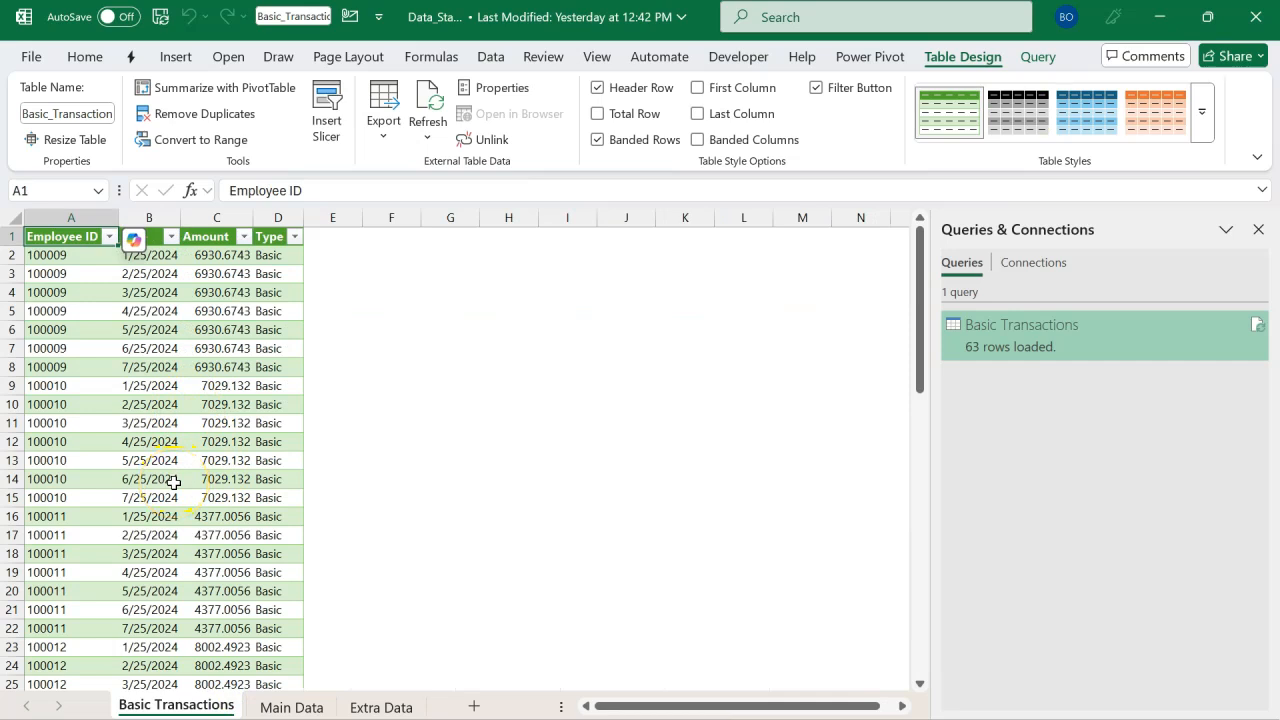
pyautogui.click(157, 291)
pyautogui.click(192, 288)
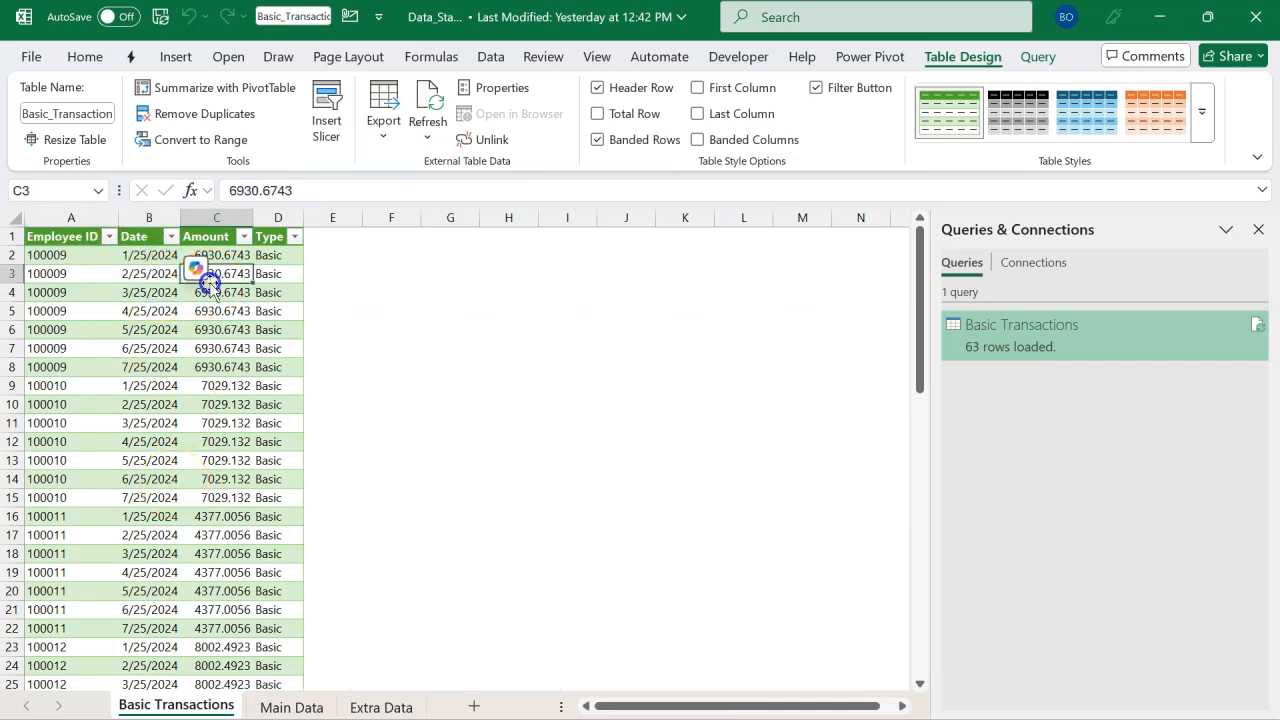
pyautogui.click(274, 289)
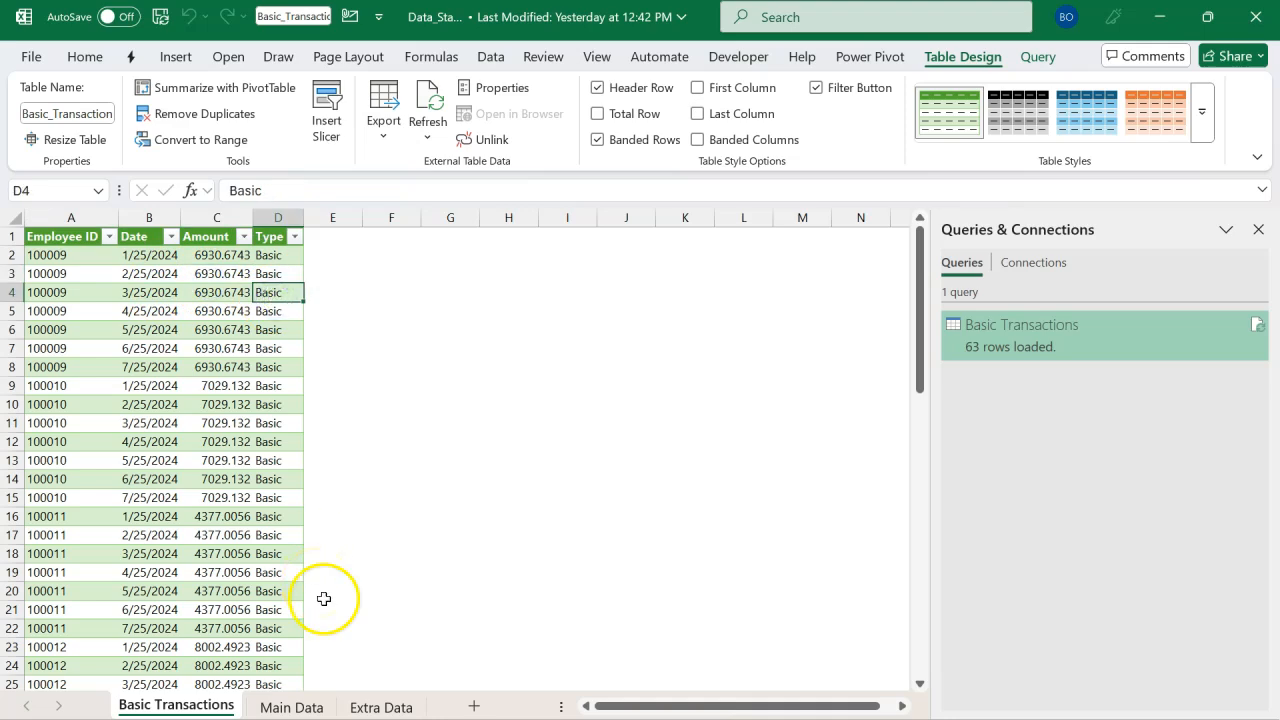
pyautogui.click(295, 704)
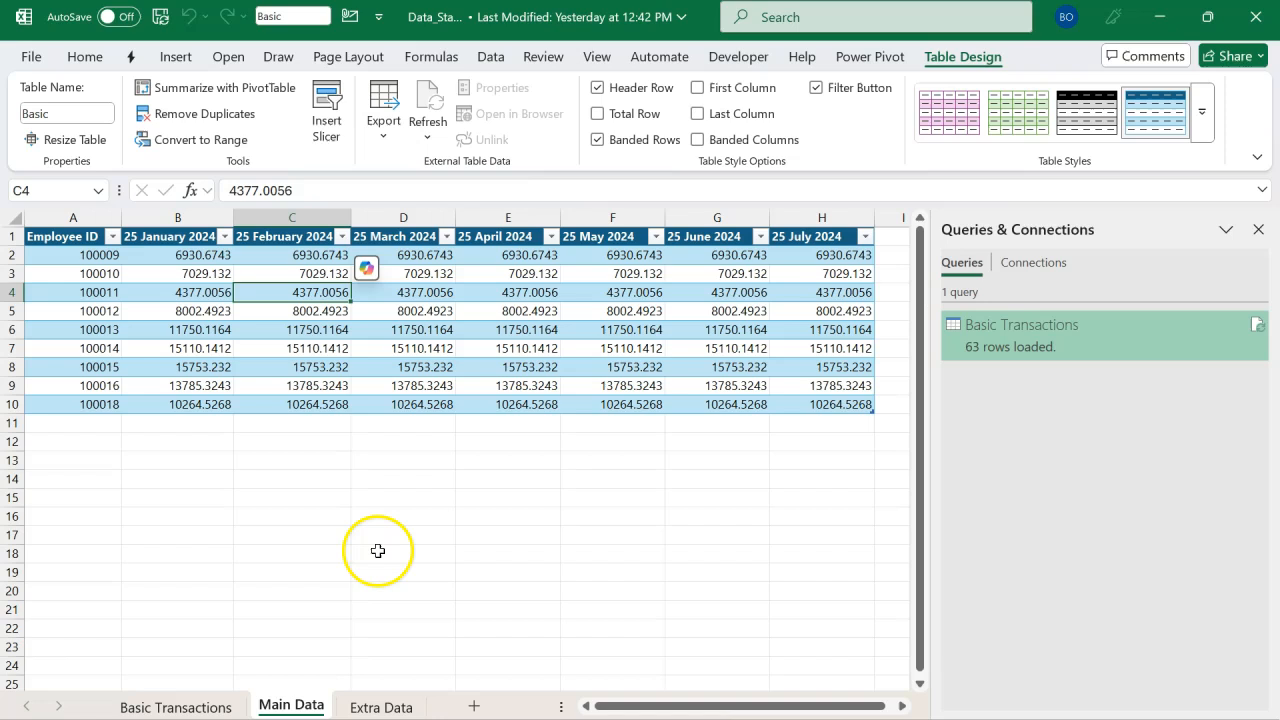
pyautogui.click(215, 706)
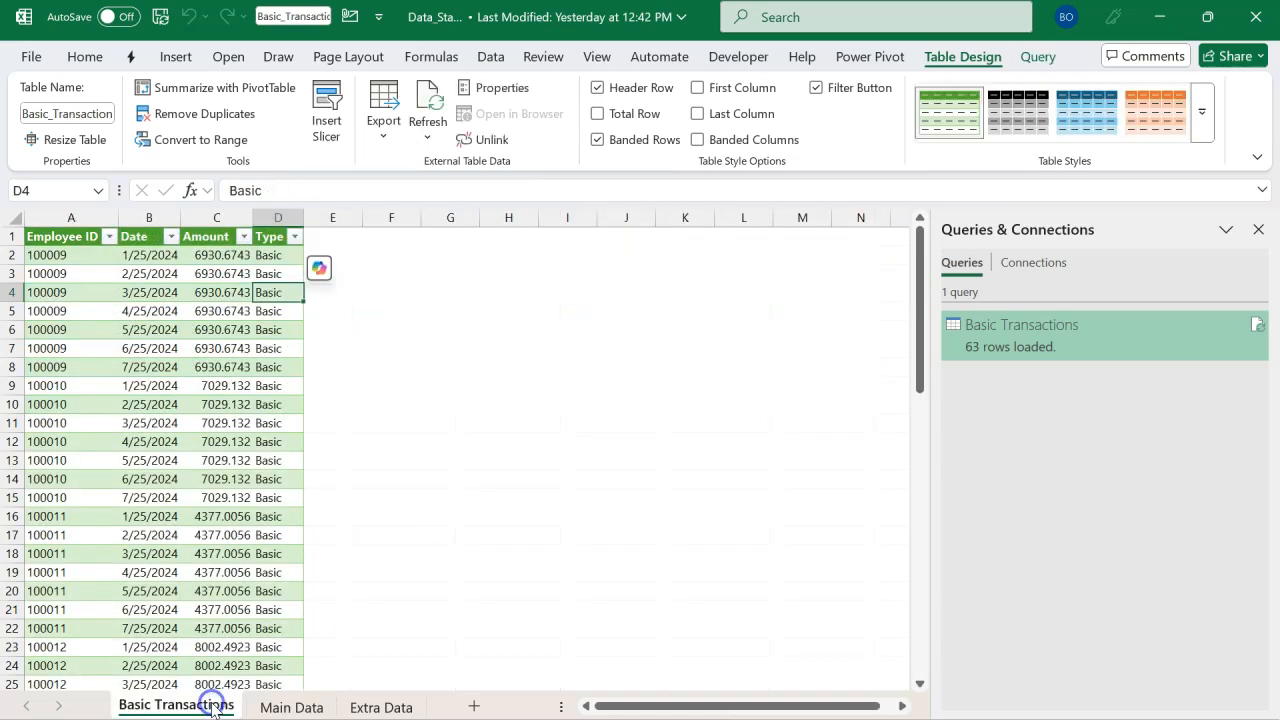
pyautogui.click(208, 441)
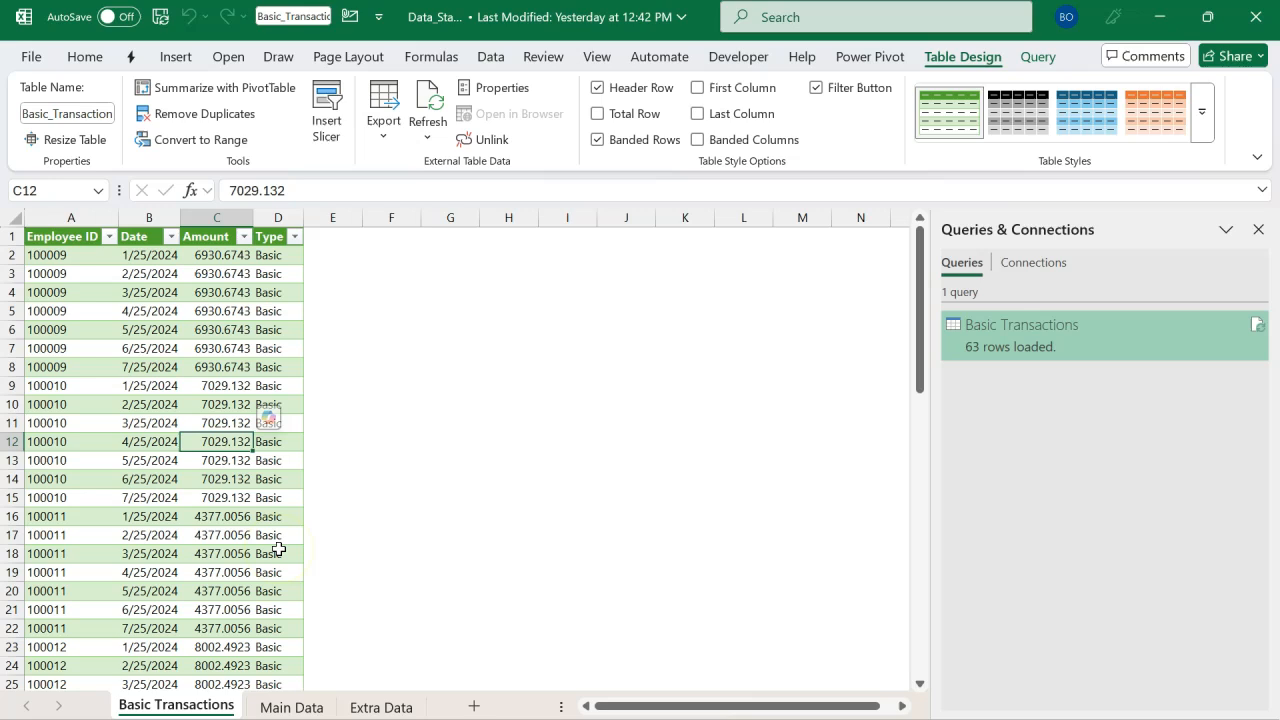
# Copy all the data from the Extra Data sheet and paste it directly below the Basic table on Main Data, starting at cell A11
pyautogui.click(365, 705)
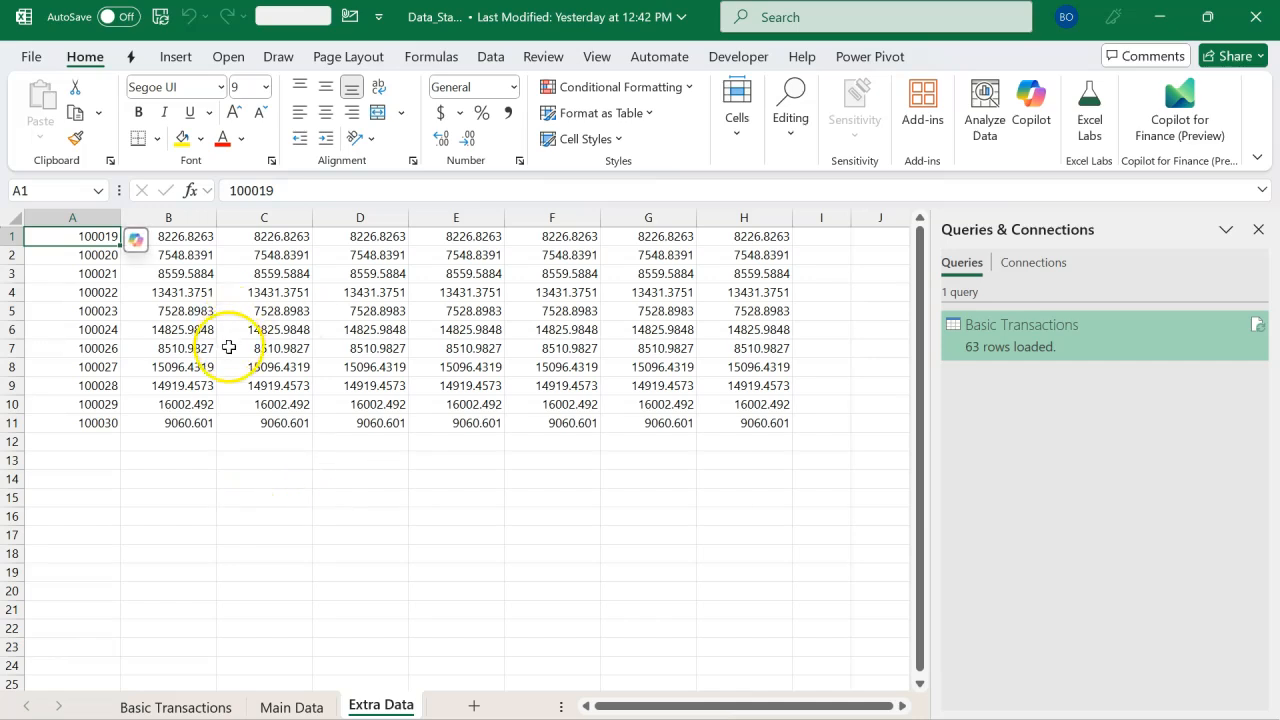
pyautogui.click(291, 705)
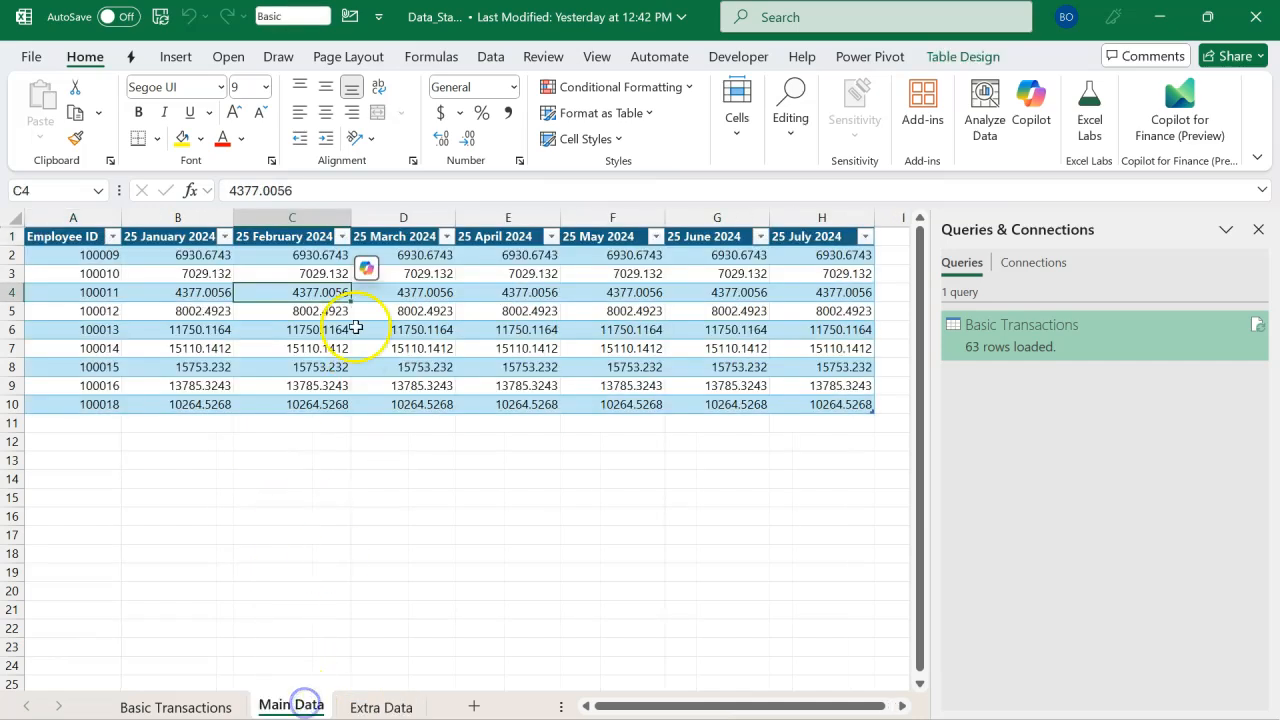
pyautogui.hotkey('ctrl', 'pagedown')
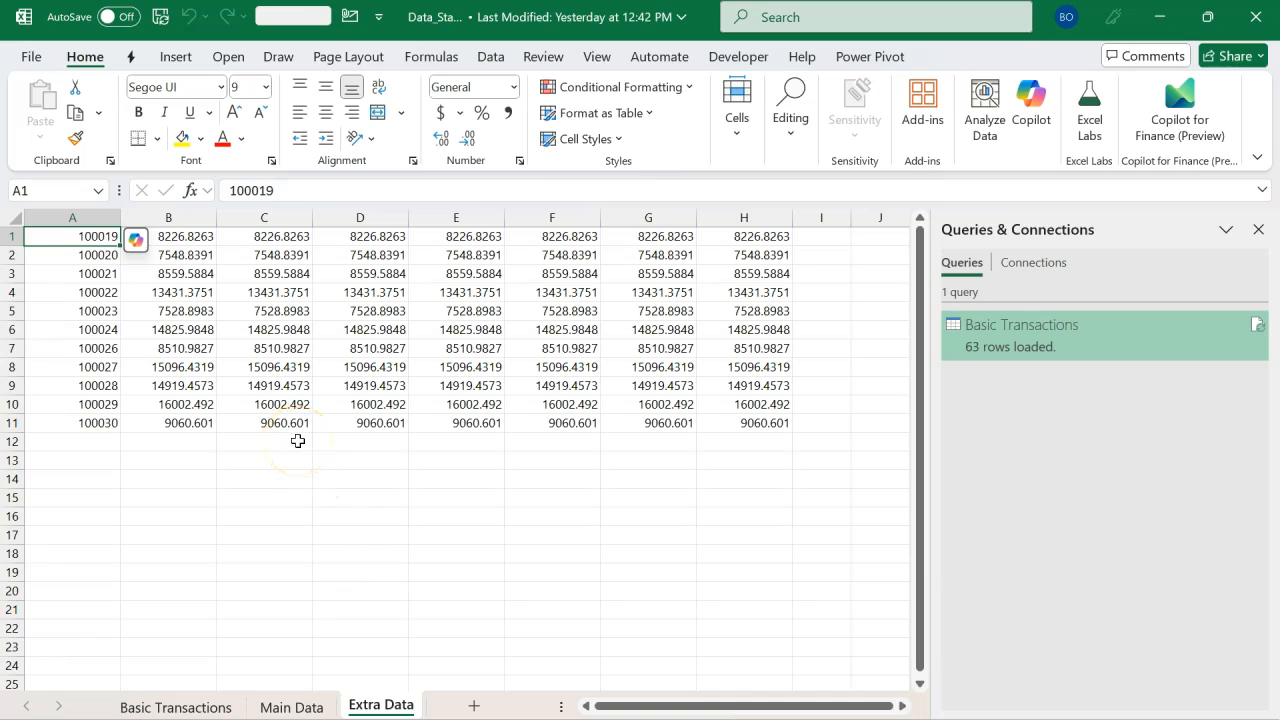
pyautogui.hotkey('ctrl', 'a')
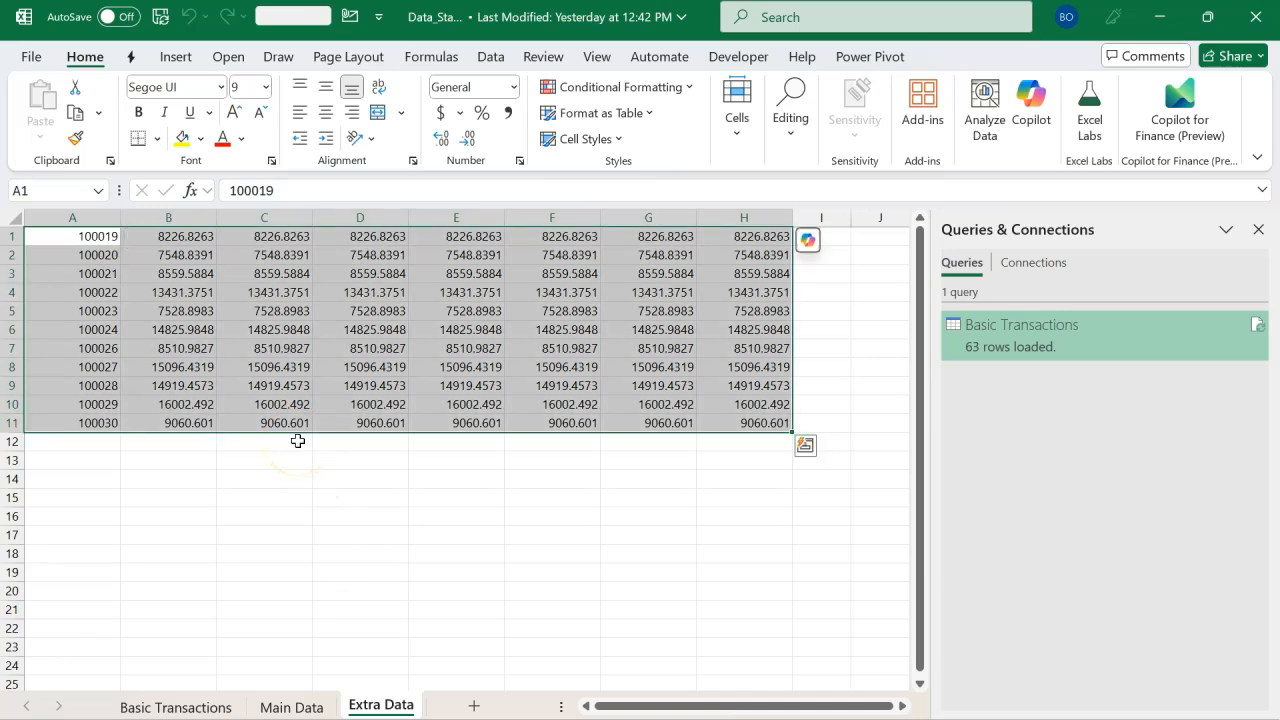
pyautogui.hotkey('ctrl', 'c')
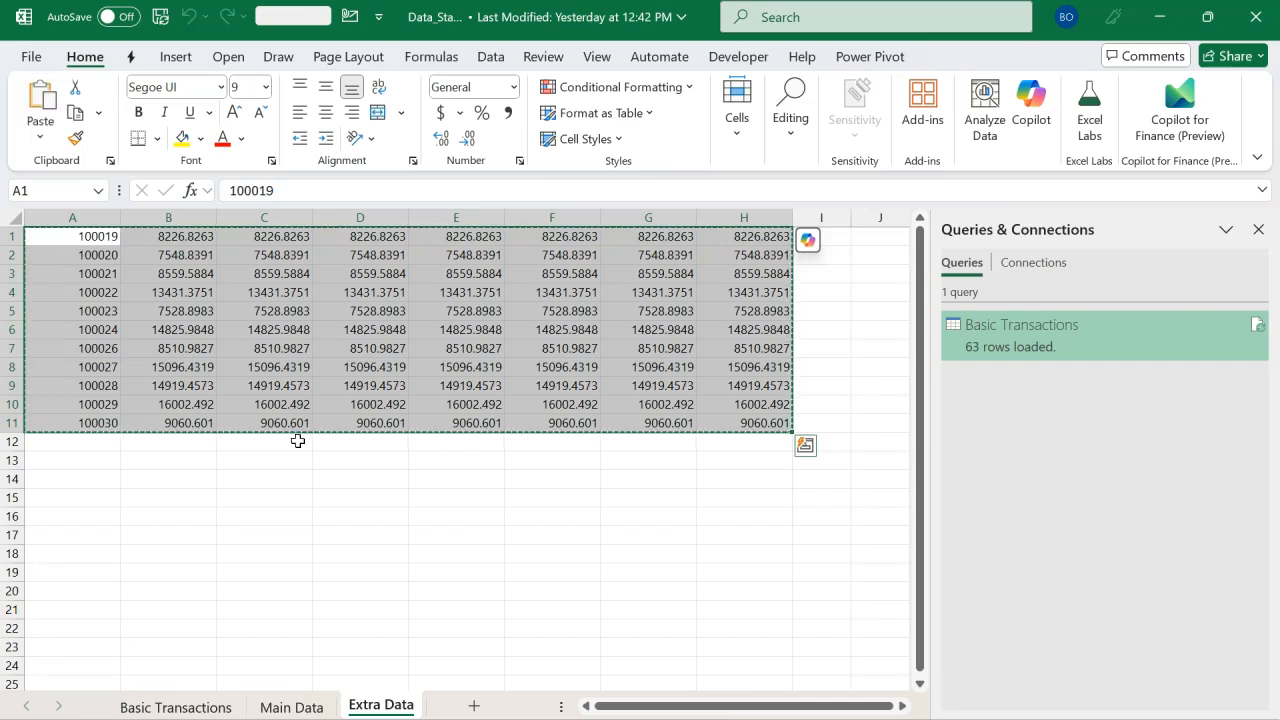
pyautogui.click(305, 705)
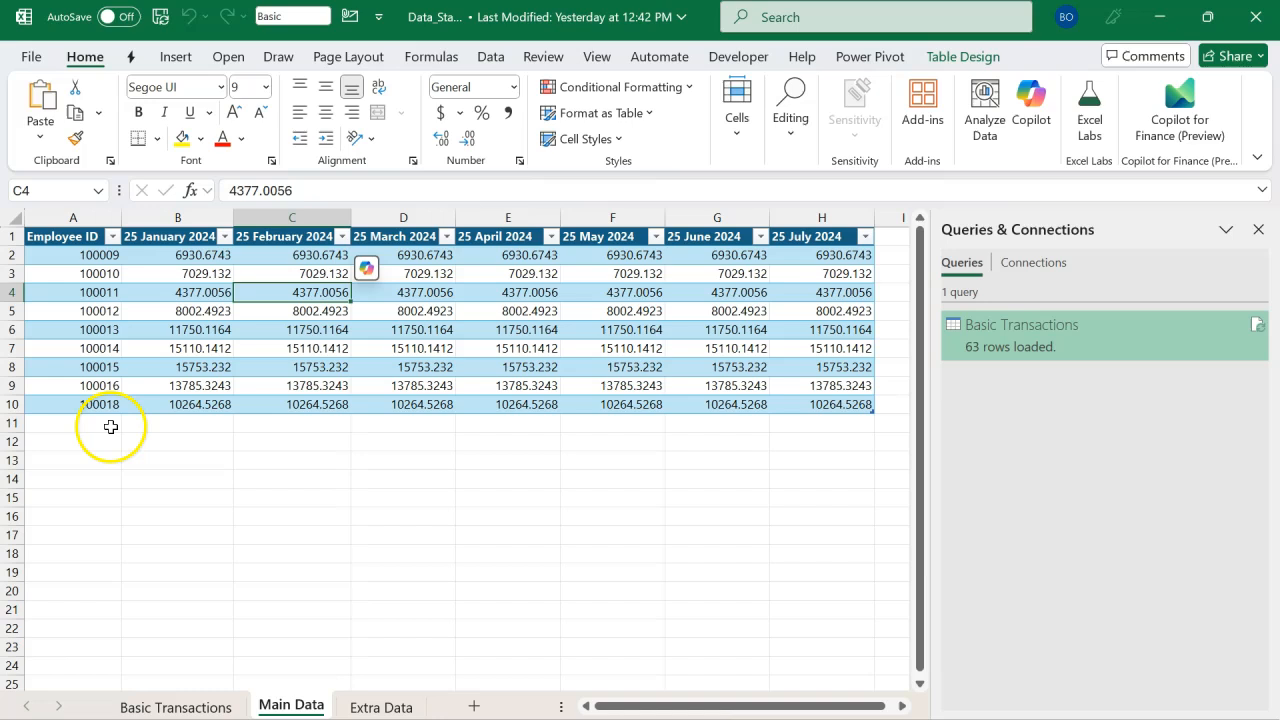
pyautogui.click(106, 425)
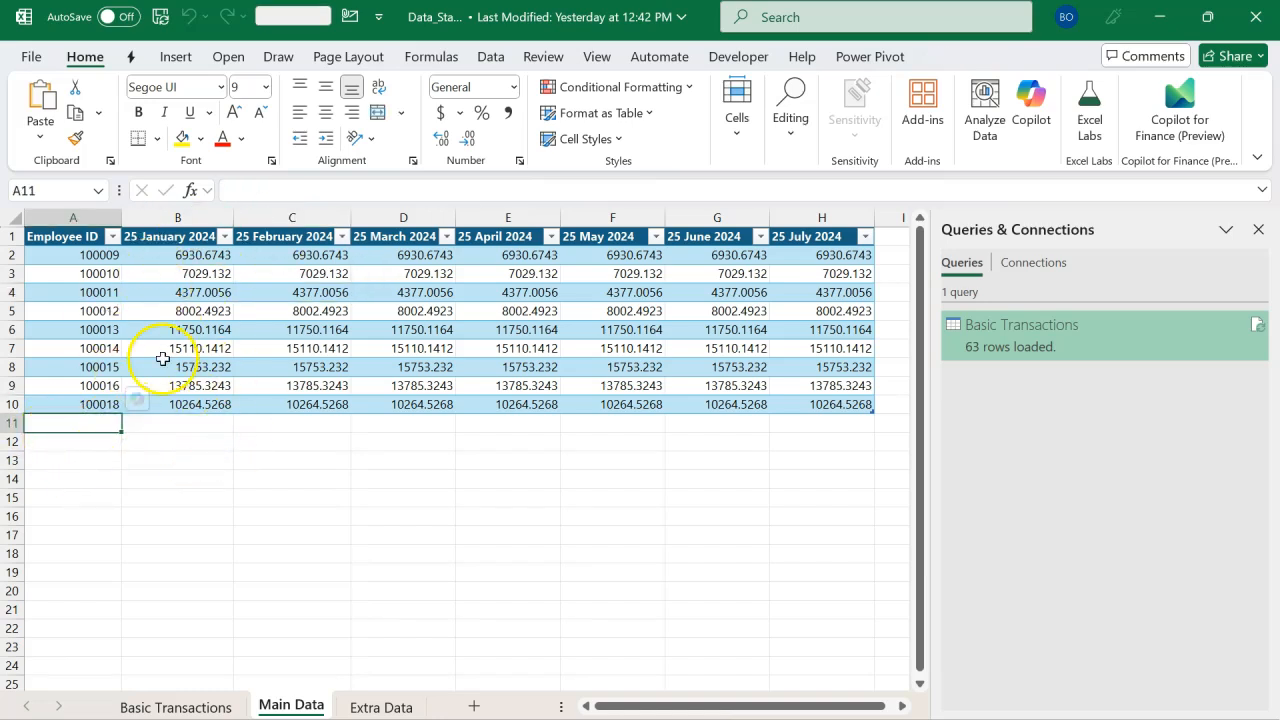
pyautogui.hotkey('ctrl', 'v')
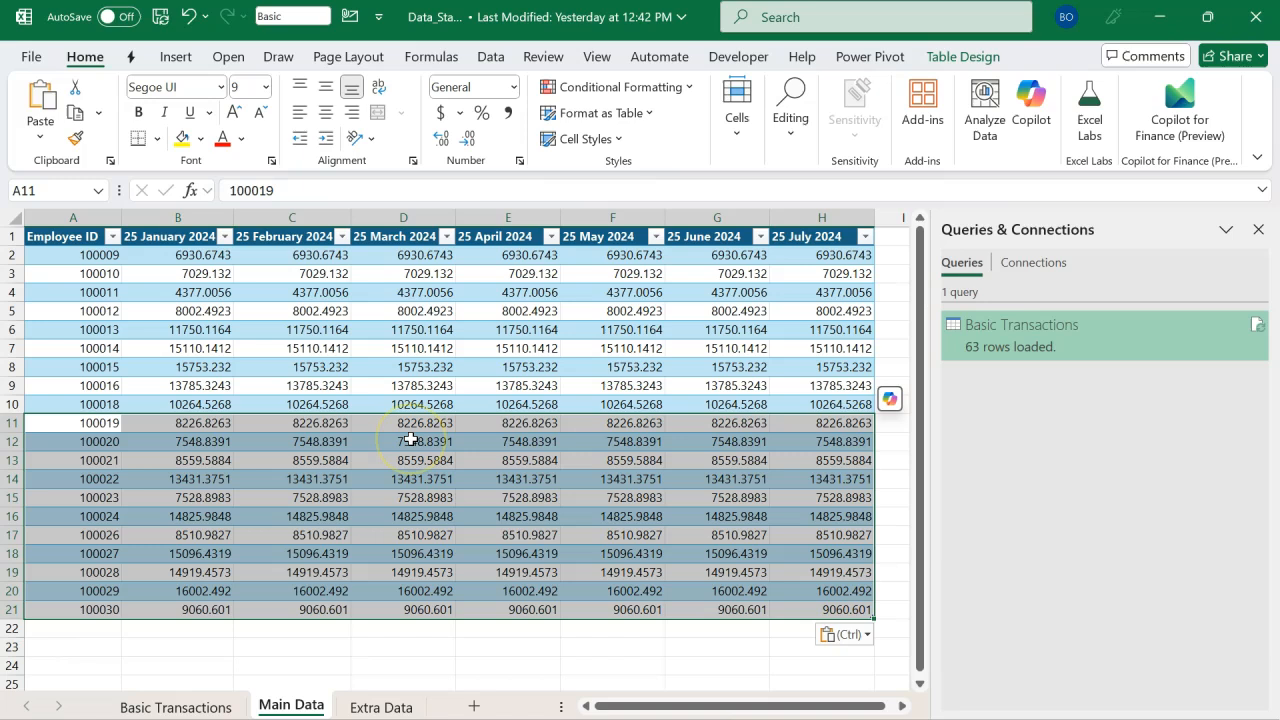
# Refresh all queries in the workbook and check the row count loaded by the Basic Transactions query
pyautogui.click(363, 362)
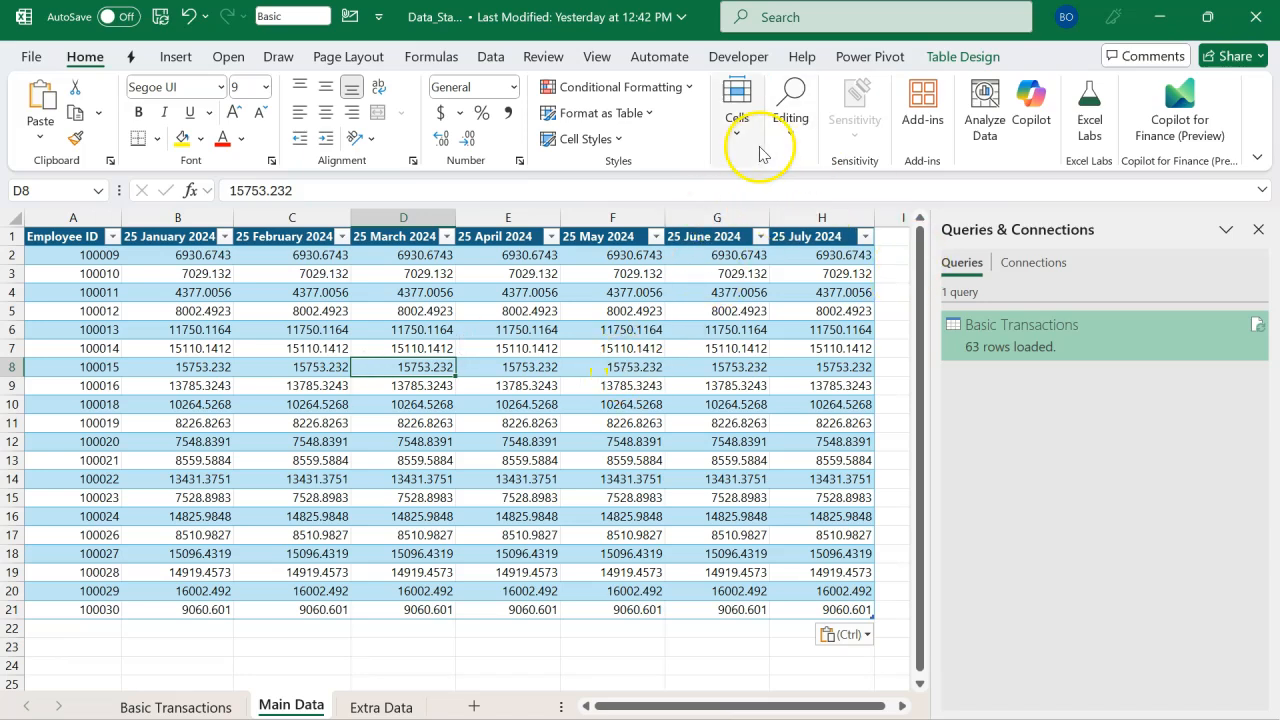
pyautogui.click(490, 56)
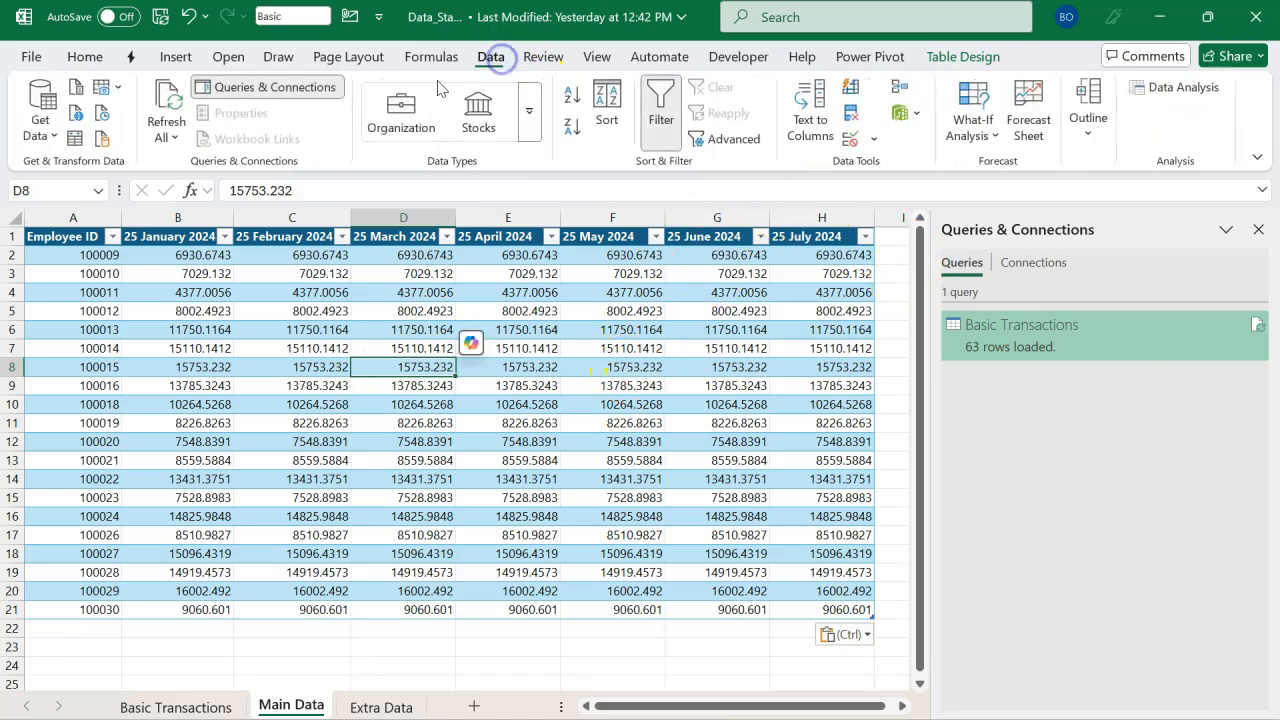
pyautogui.click(166, 135)
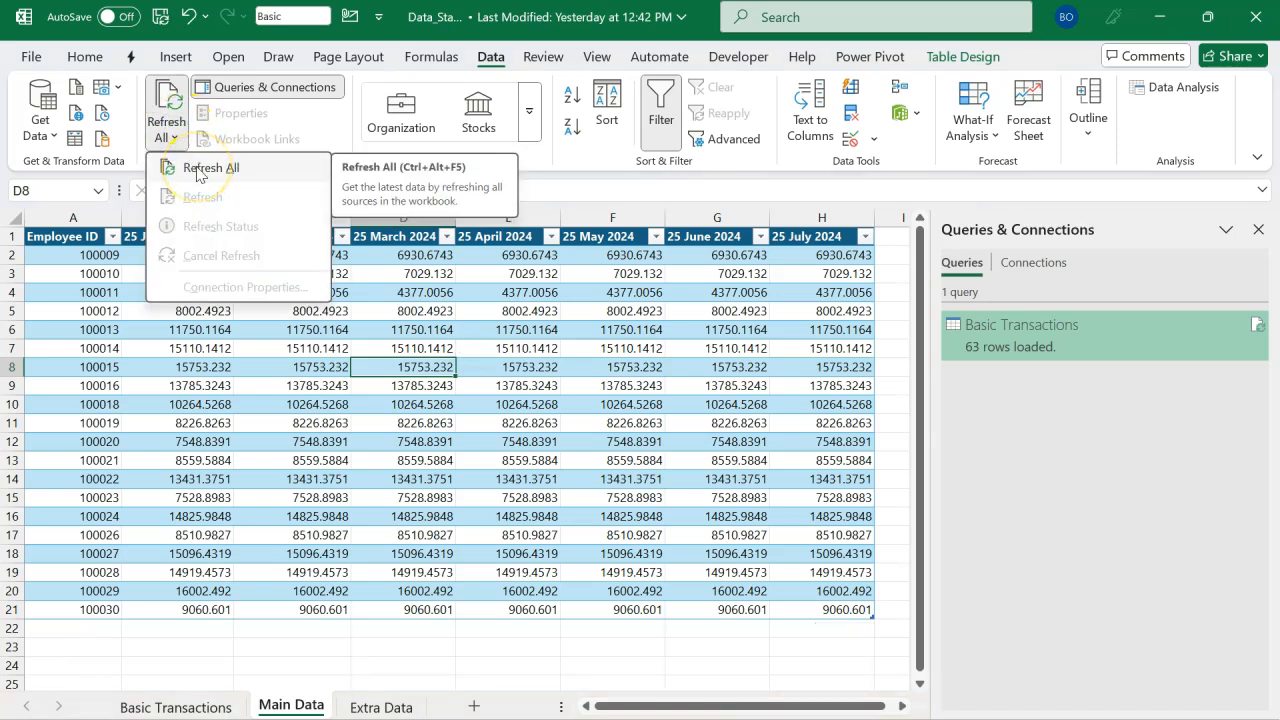
pyautogui.click(199, 170)
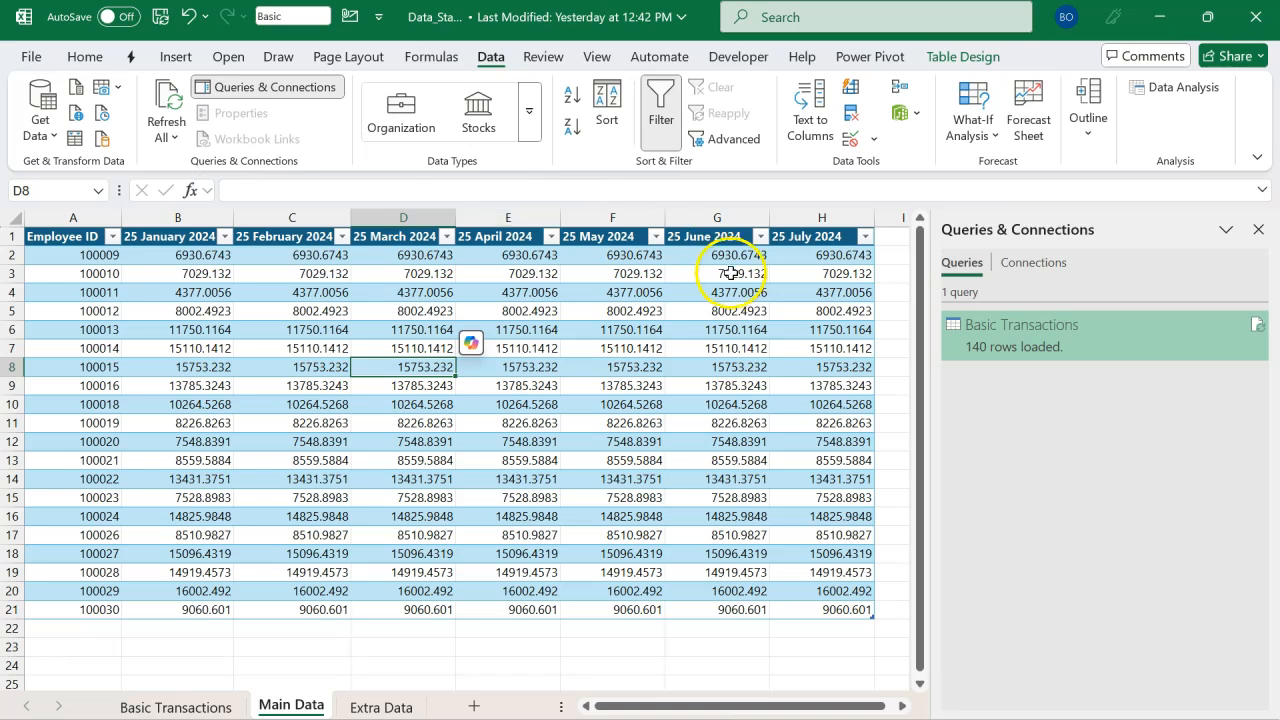
pyautogui.moveTo(998, 347)
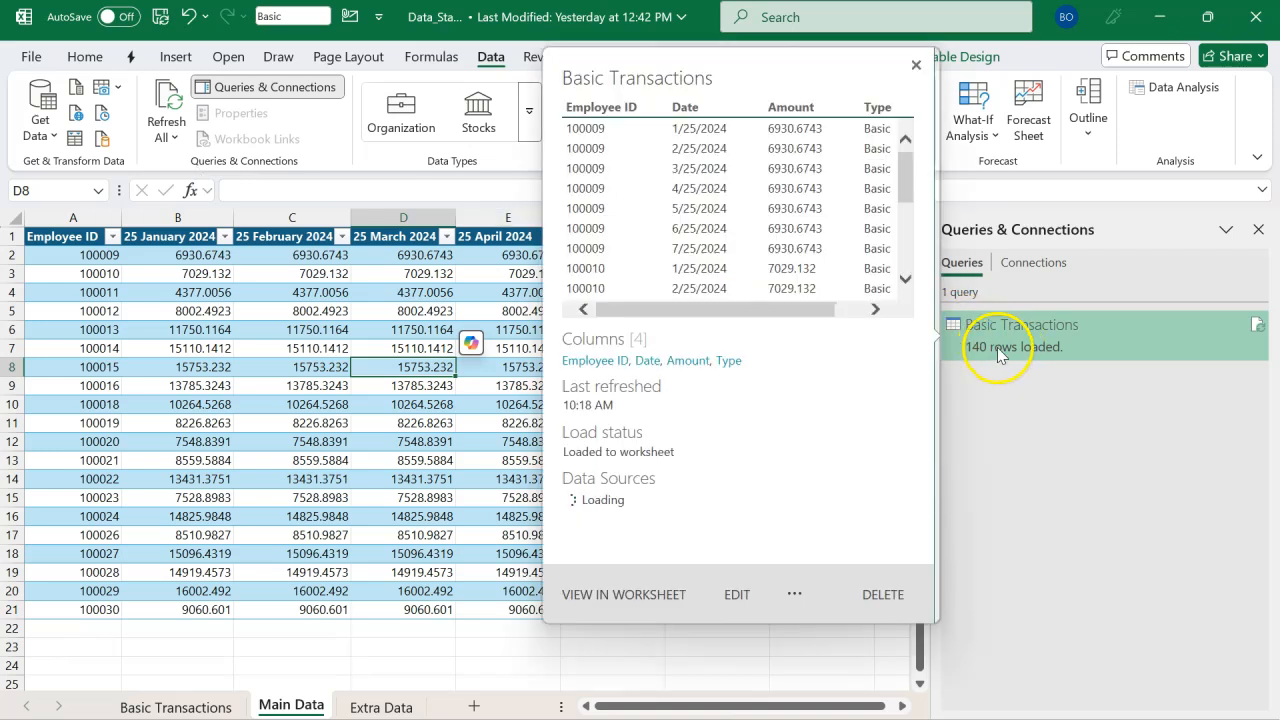
pyautogui.click(325, 462)
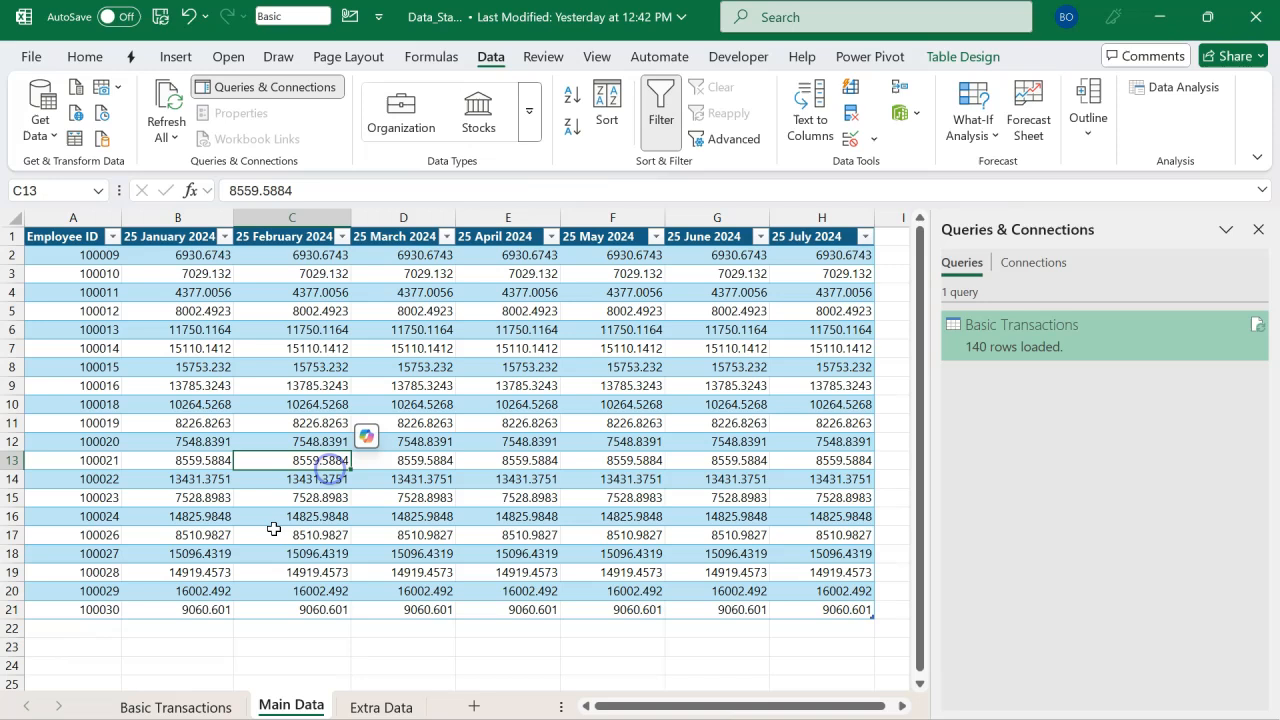
# Look through the refreshed Basic Transactions table from its last row up to the first employee's rows
pyautogui.click(205, 698)
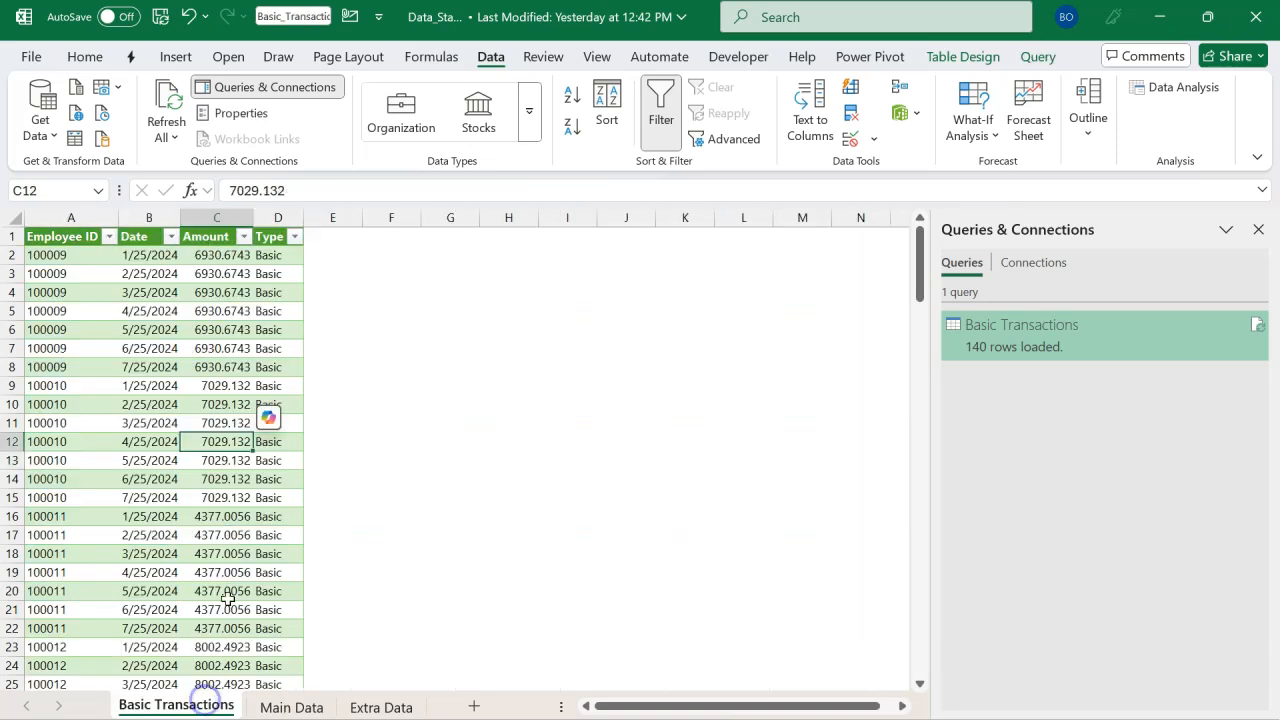
pyautogui.click(130, 462)
pyautogui.press('Left')
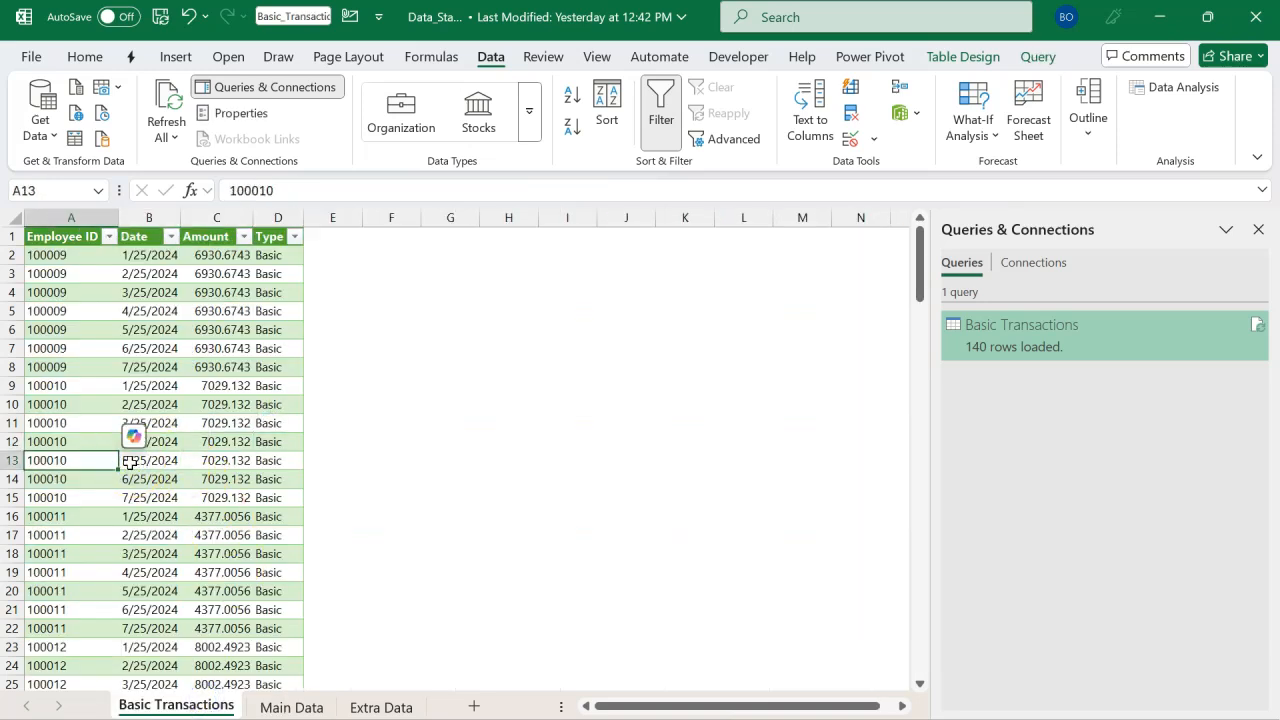
pyautogui.hotkey('ctrl', 'Down')
pyautogui.press('Up')
pyautogui.press('Up')
pyautogui.press('Up')
pyautogui.press('Up')
pyautogui.press('Up')
pyautogui.press('Up')
pyautogui.press('Up')
pyautogui.press('Up')
pyautogui.press('Up')
pyautogui.press('Up')
pyautogui.press('Up')
pyautogui.press('Up')
pyautogui.press('Up')
pyautogui.press('Up')
pyautogui.press('Up')
pyautogui.press('Up')
pyautogui.press('Up')
pyautogui.press('Up')
pyautogui.press('Up')
pyautogui.press('Up')
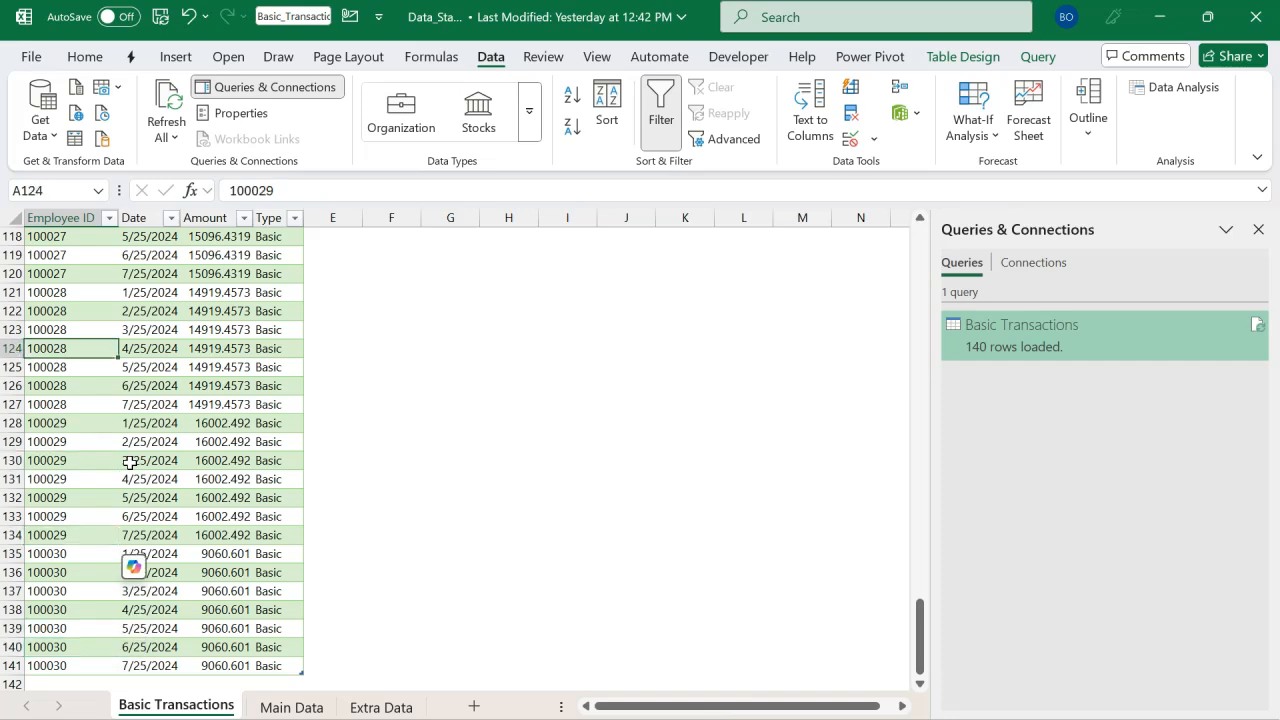
pyautogui.press('Up')
pyautogui.press('Up')
pyautogui.press('Up')
pyautogui.press('Up')
pyautogui.press('Up')
pyautogui.press('Up')
pyautogui.press('Up')
pyautogui.press('Up')
pyautogui.press('Up')
pyautogui.press('Up')
pyautogui.press('Up')
pyautogui.press('Up')
pyautogui.press('Up')
pyautogui.press('Up')
pyautogui.press('Up')
pyautogui.press('Up')
pyautogui.press('Up')
pyautogui.press('Up')
pyautogui.press('Up')
pyautogui.press('Up')
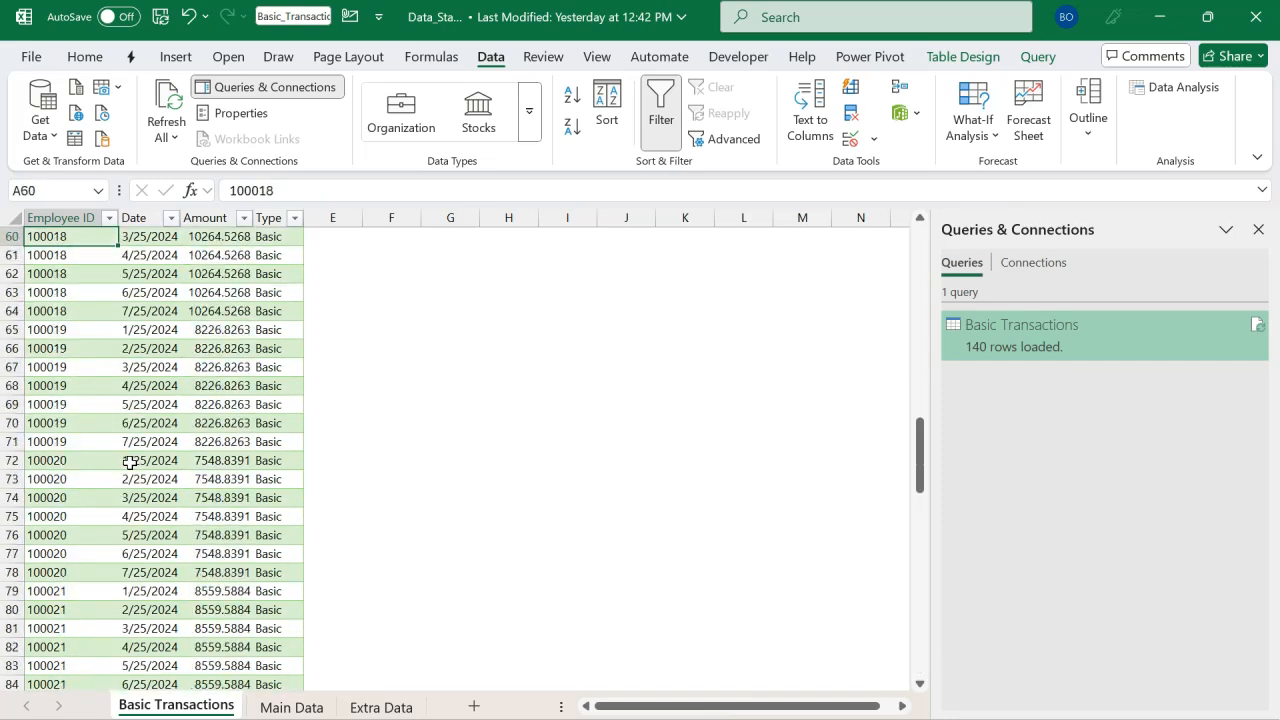
pyautogui.press('Up')
pyautogui.press('Up')
pyautogui.press('Up')
pyautogui.press('Up')
pyautogui.press('Up')
pyautogui.press('Up')
pyautogui.press('Up')
pyautogui.press('Up')
pyautogui.press('Up')
pyautogui.press('Up')
pyautogui.press('Up')
pyautogui.press('Up')
pyautogui.press('Up')
pyautogui.press('Up')
pyautogui.press('Up')
pyautogui.press('Up')
pyautogui.press('Up')
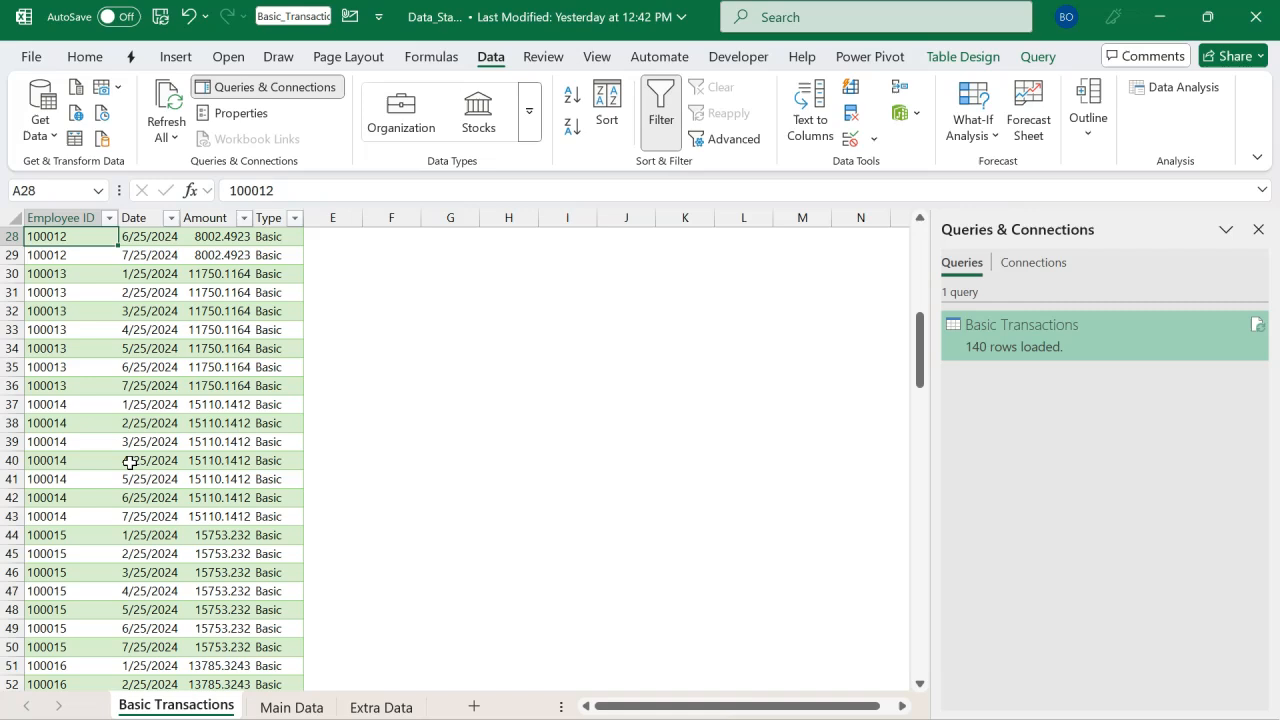
pyautogui.hotkey('ctrl', 'Up')
pyautogui.press('Down')
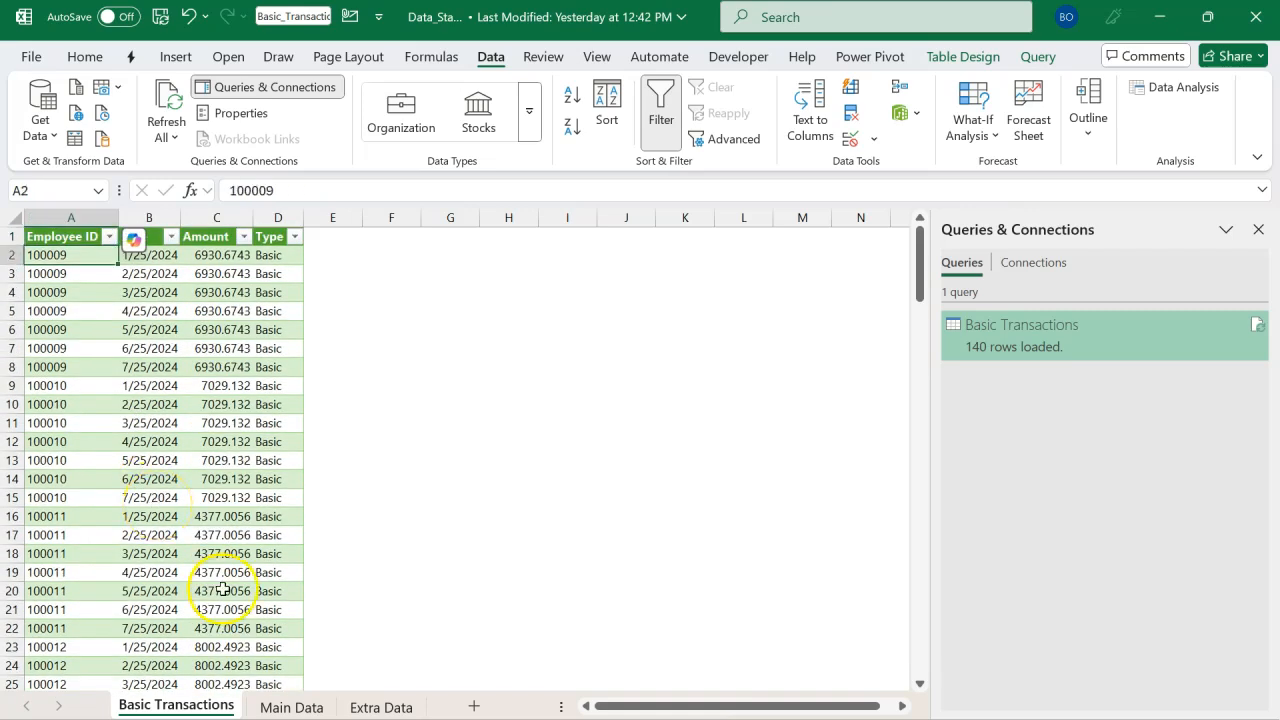
# Compare the extended Basic table on the Main Data sheet with the query output on the Basic Transactions sheet
pyautogui.click(322, 706)
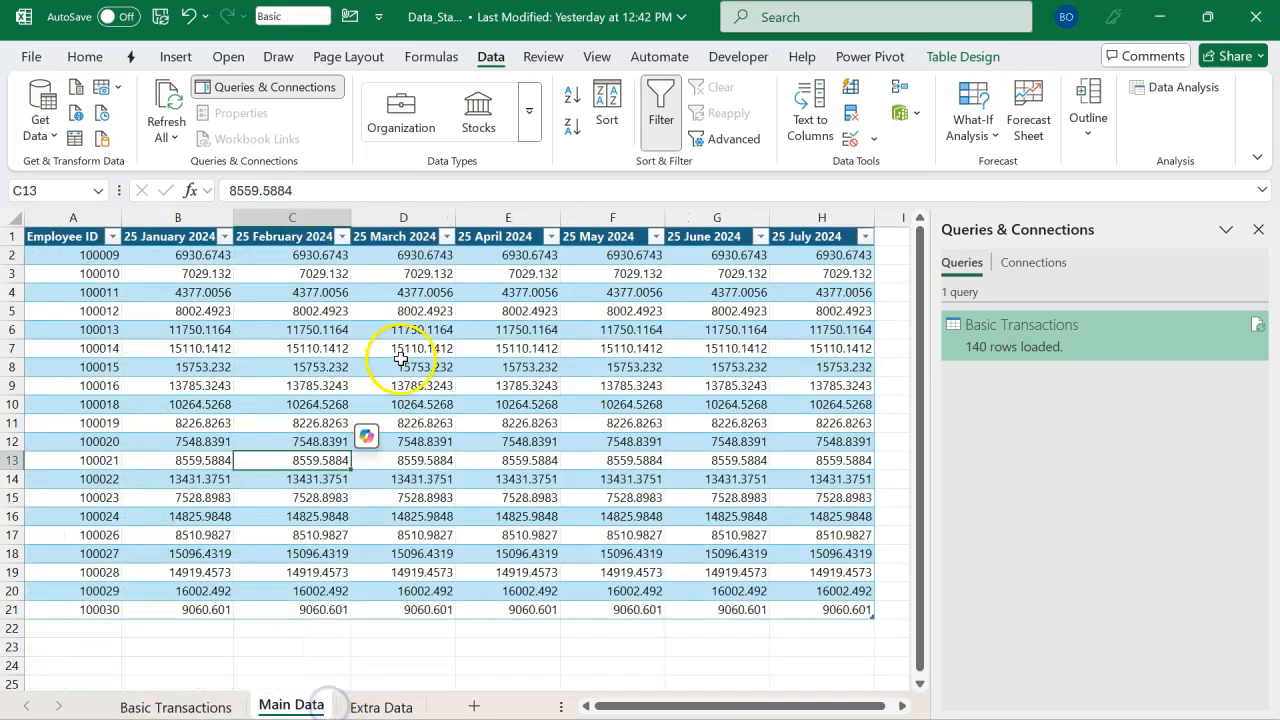
pyautogui.click(462, 404)
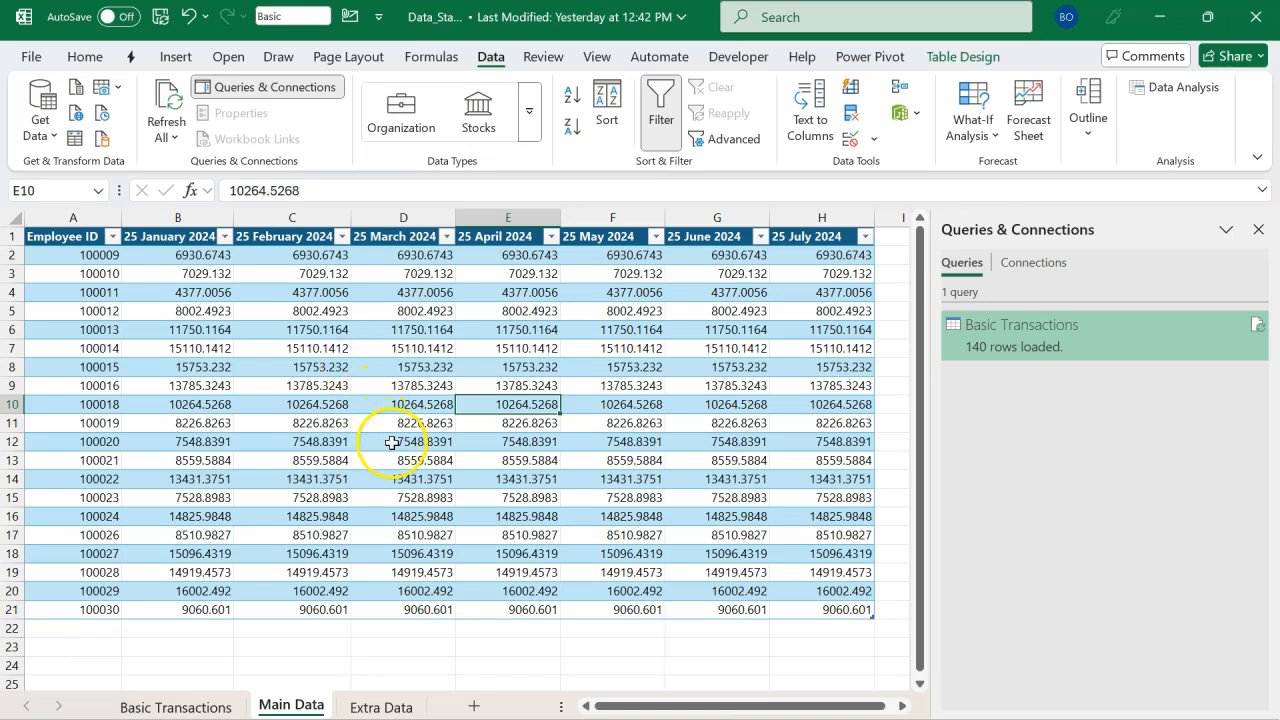
pyautogui.click(211, 698)
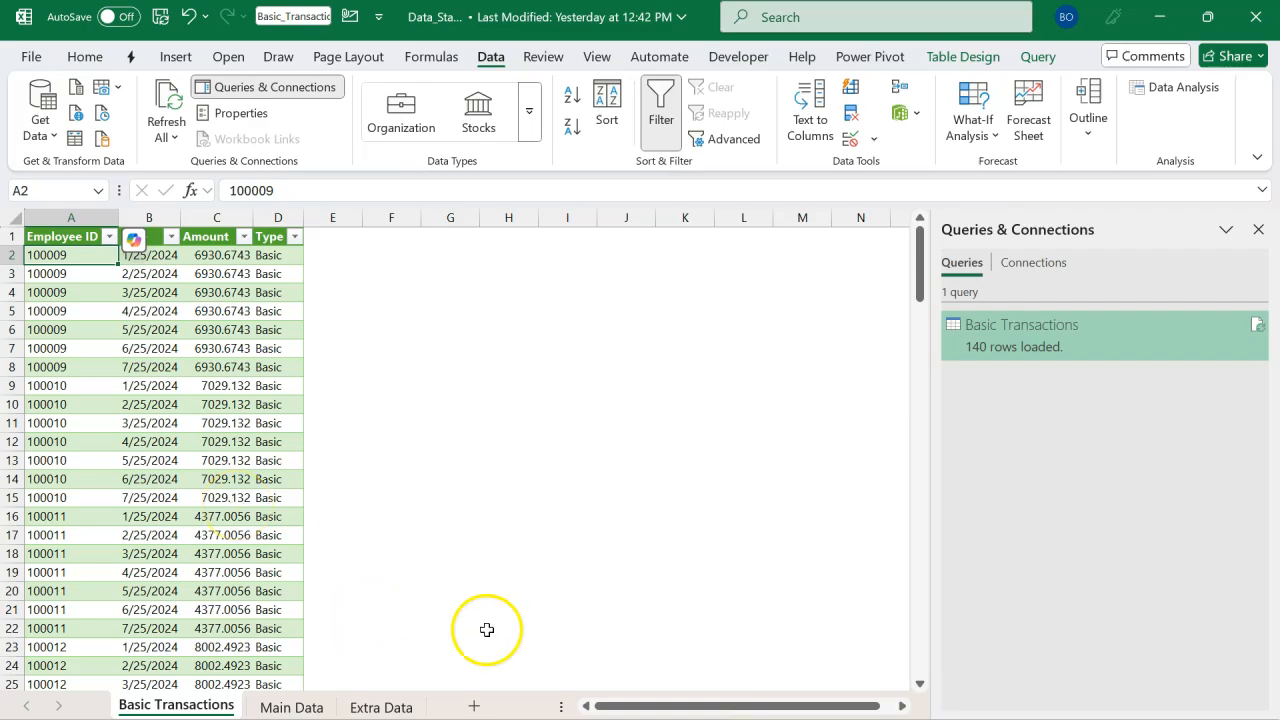
# Switch to Steps.txt in Notepad and read the second section's instructions for importing the Other data CSV file
pyautogui.hotkey('alt', 'Tab')
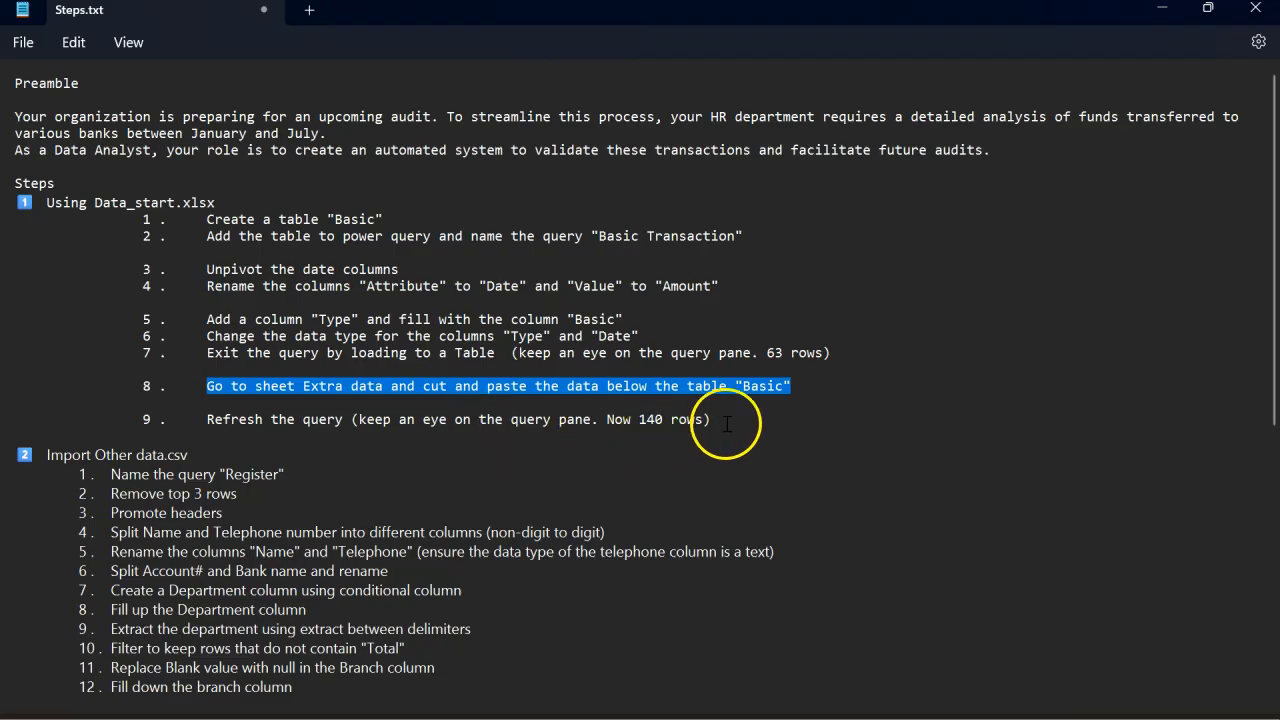
pyautogui.moveTo(726, 424); pyautogui.dragTo(33, 202)
pyautogui.click(312, 458)
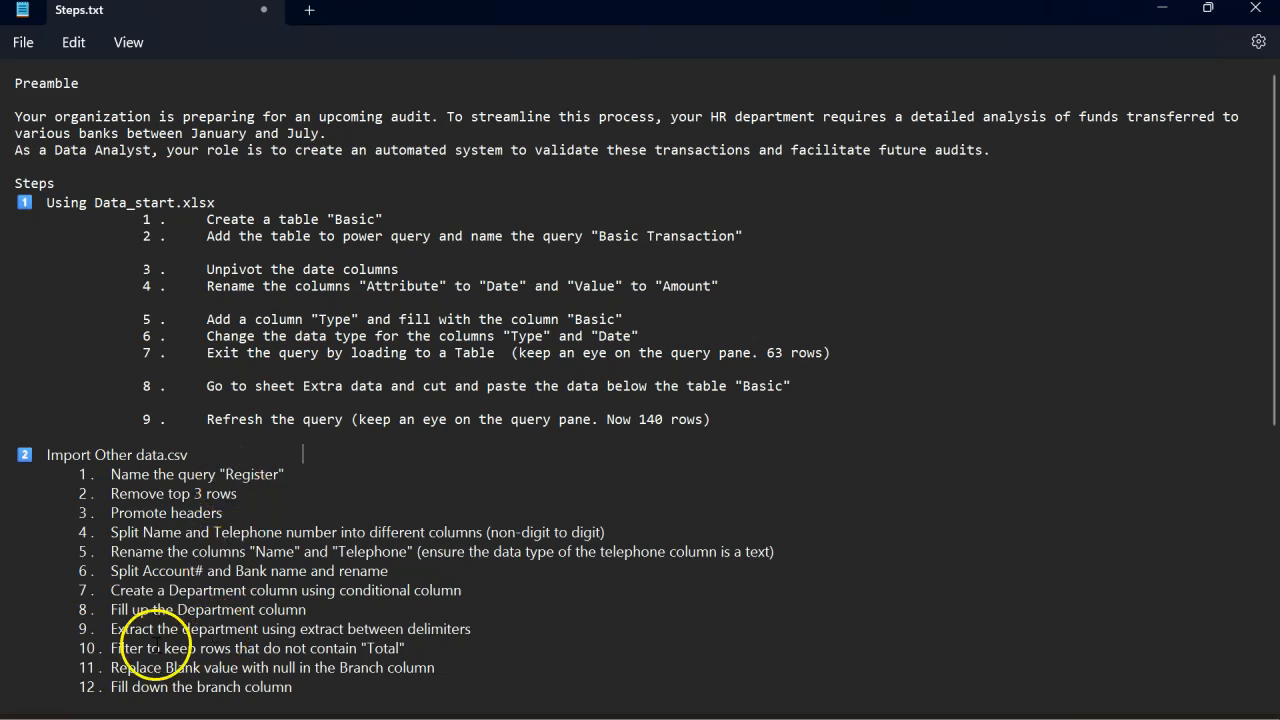
pyautogui.scroll(-3, 124, 657)
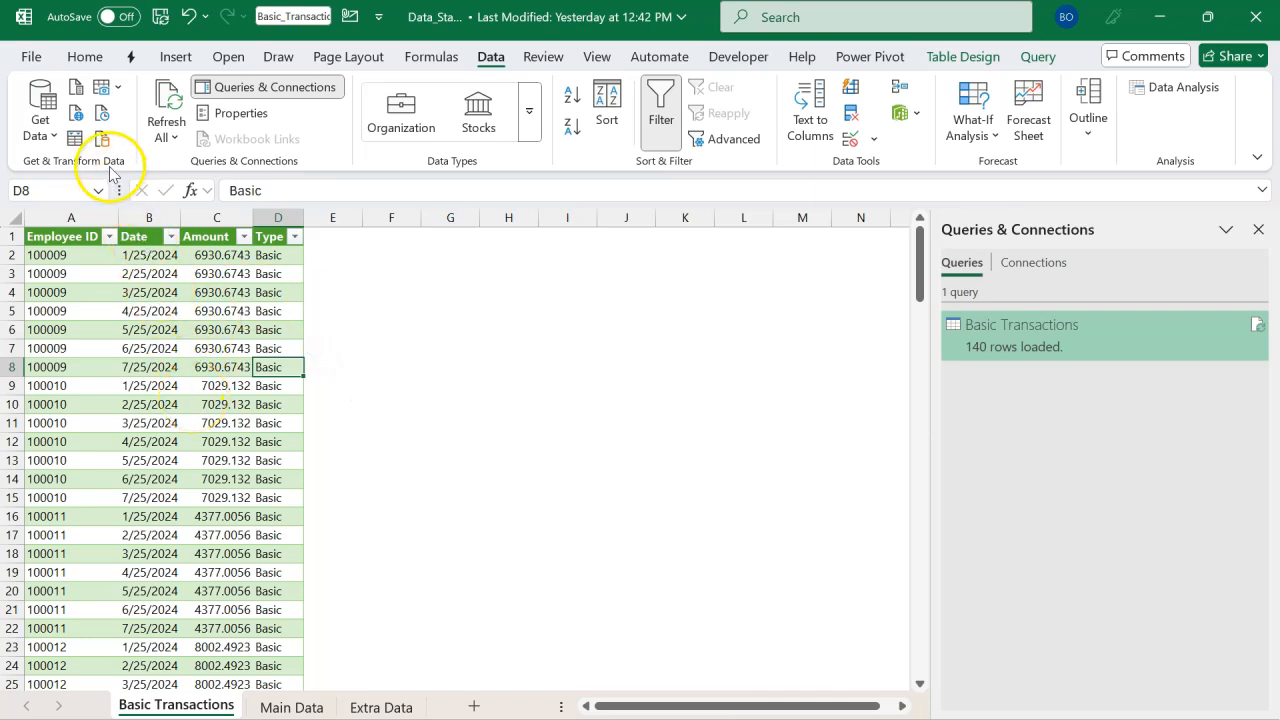
pyautogui.click(46, 136)
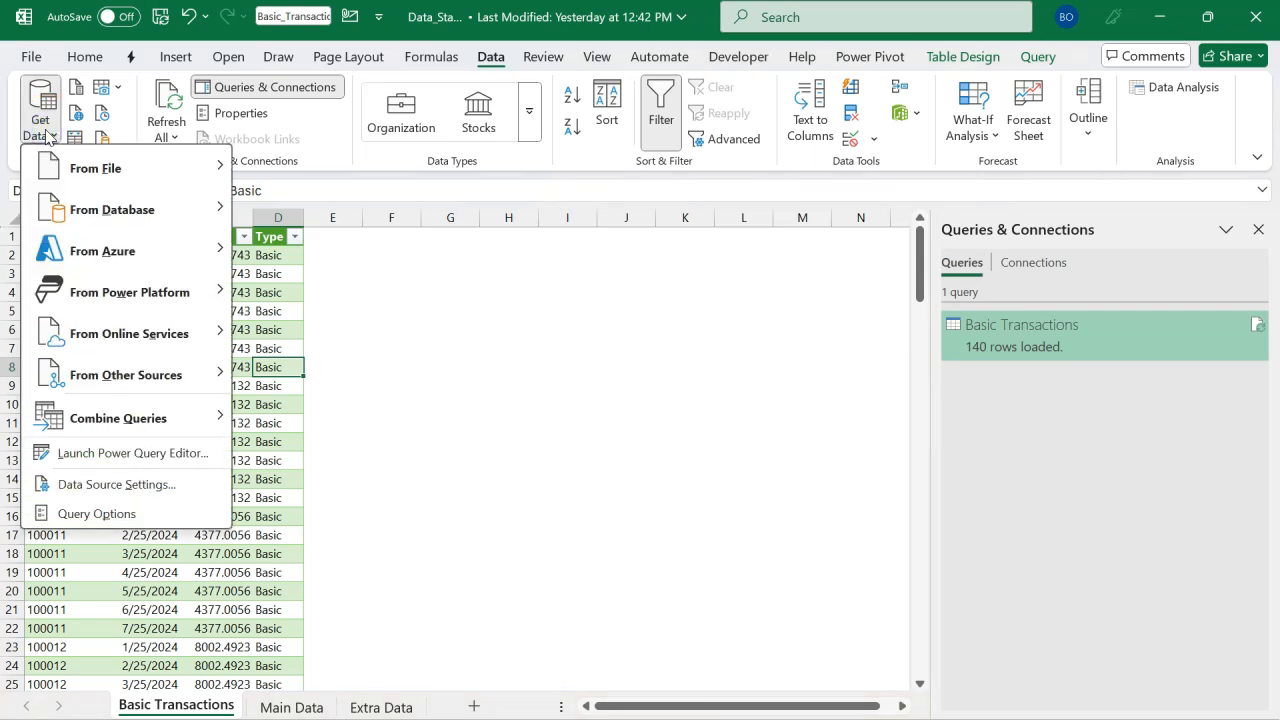
pyautogui.moveTo(147, 167)
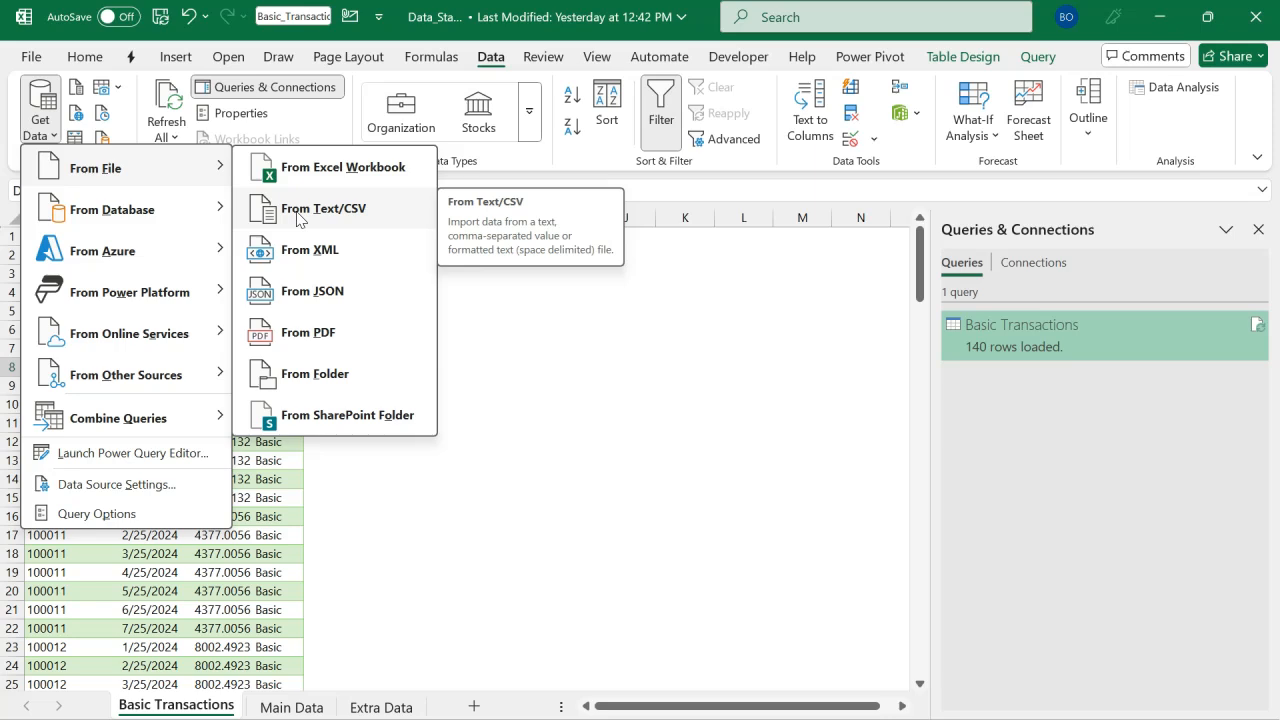
pyautogui.click(470, 347)
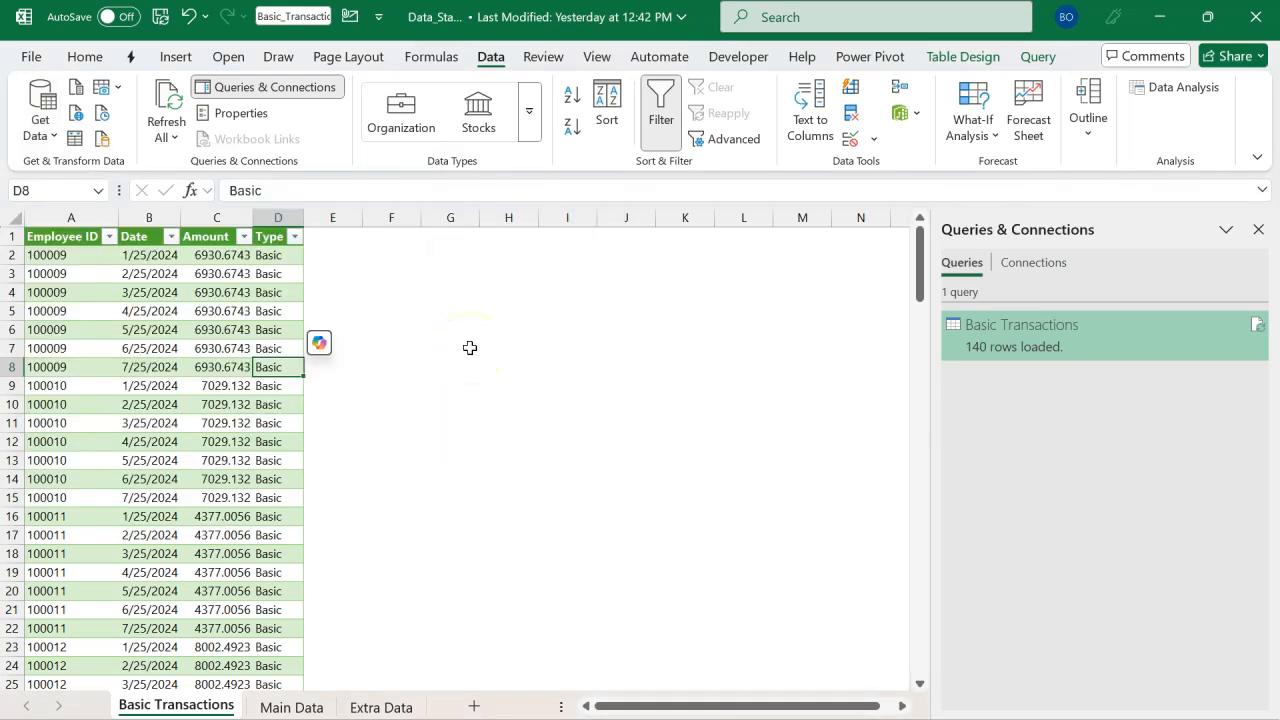
pyautogui.click(591, 371)
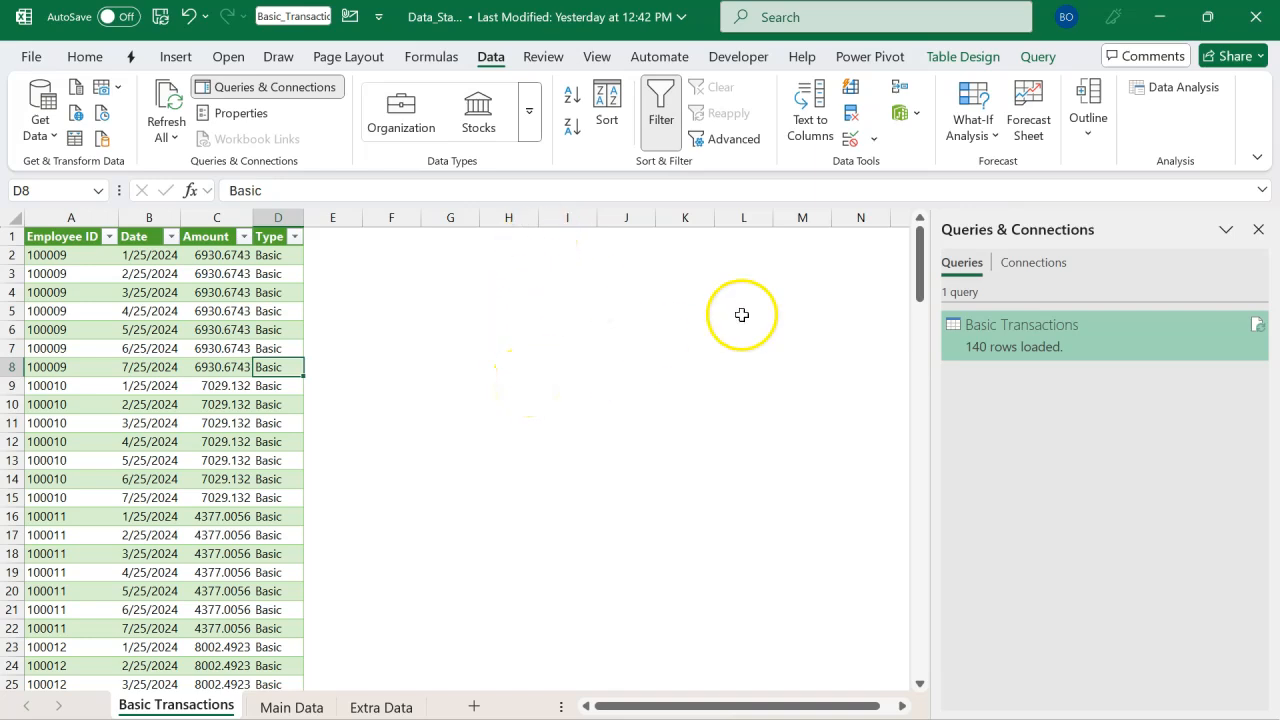
# Hide the Queries & Connections list of the workbook and show it again
pyautogui.click(1259, 230)
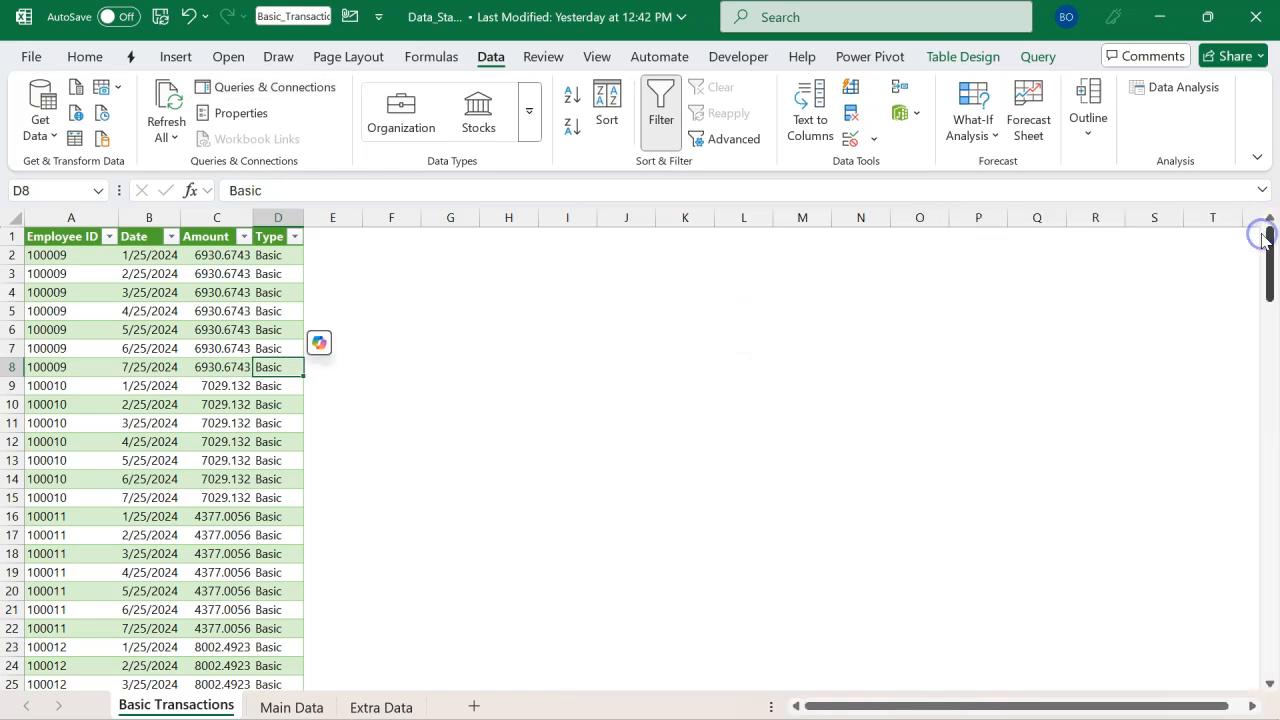
pyautogui.click(679, 296)
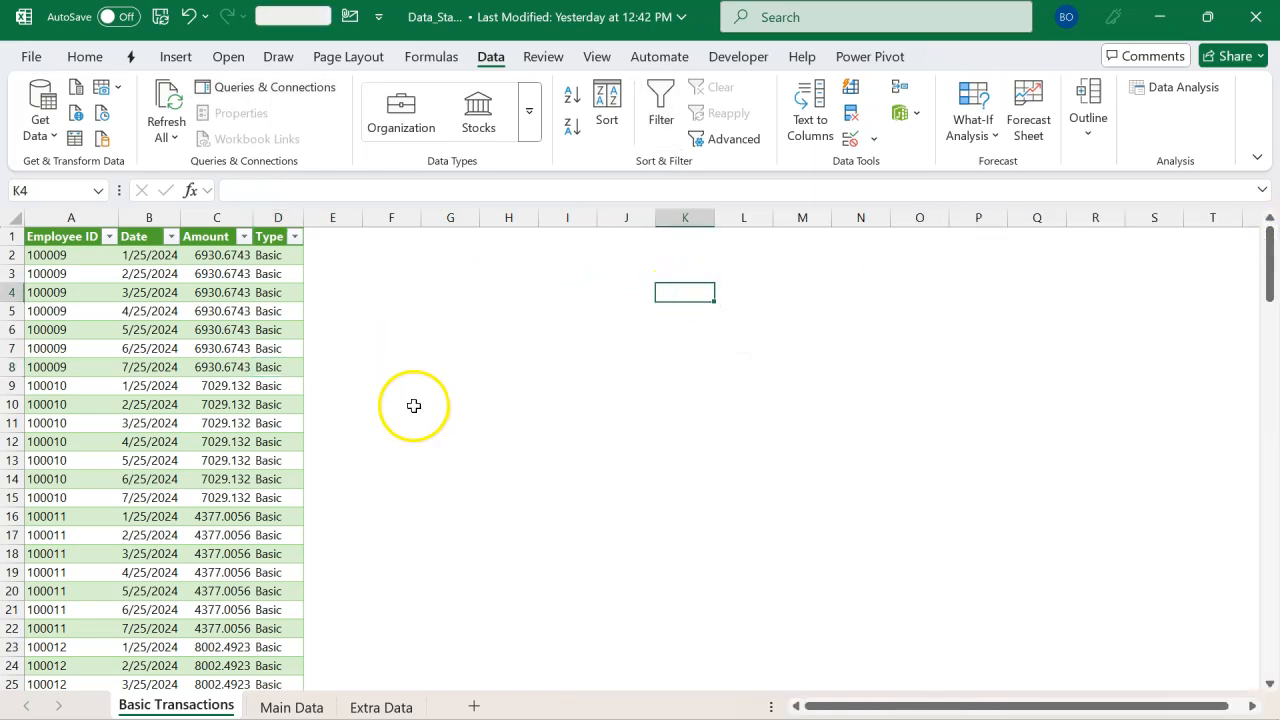
pyautogui.click(490, 57)
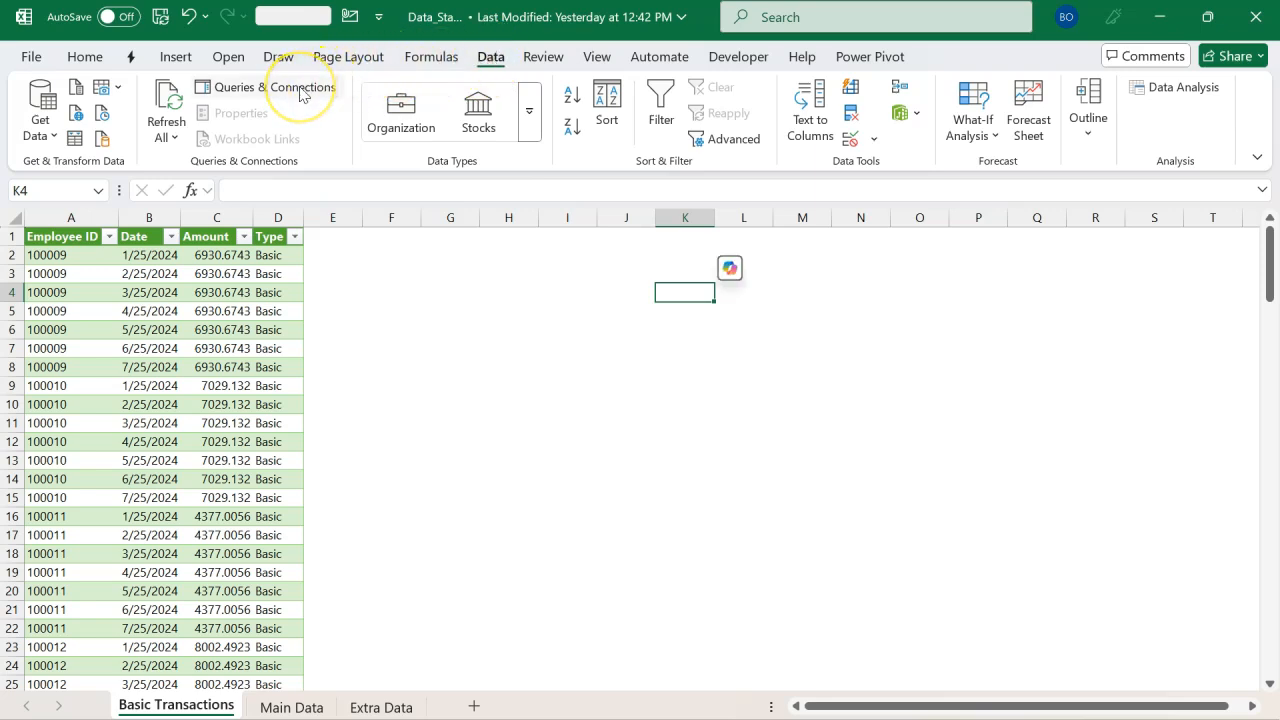
pyautogui.click(258, 92)
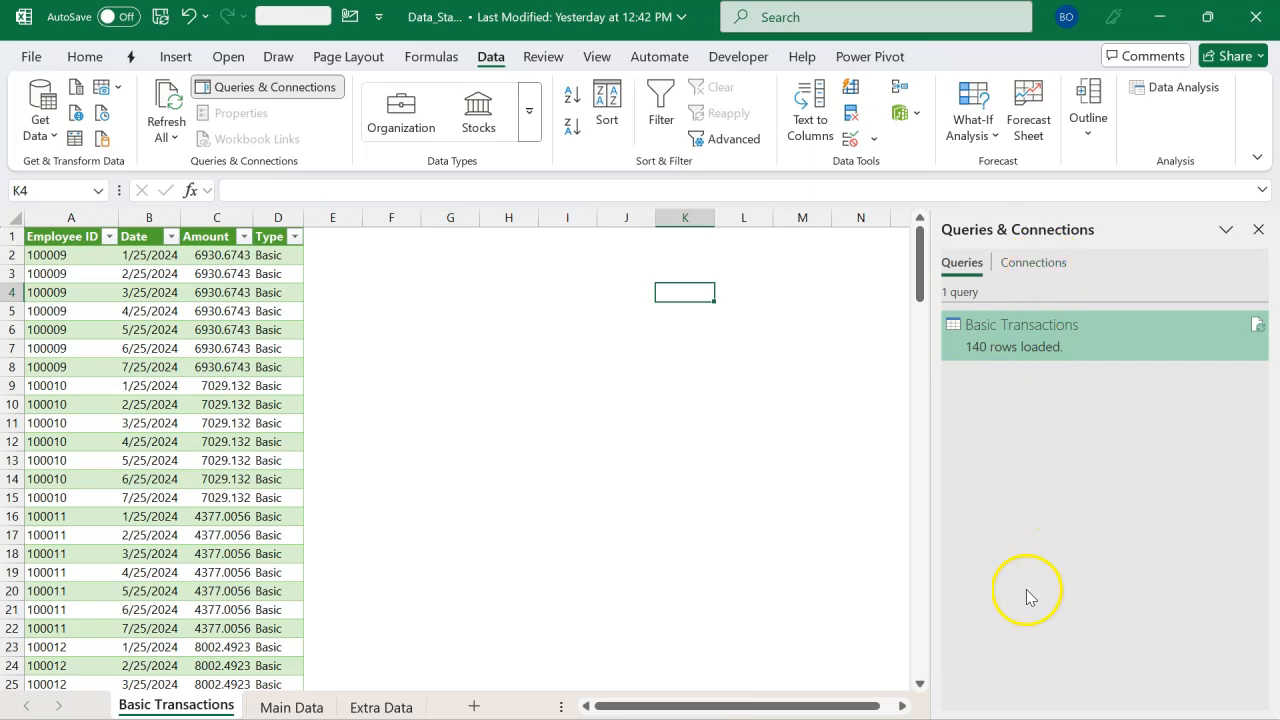
# Open the Basic Transactions query in the Power Query Editor and choose Other Data.csv as a new Text/CSV source
pyautogui.doubleClick(1013, 346)
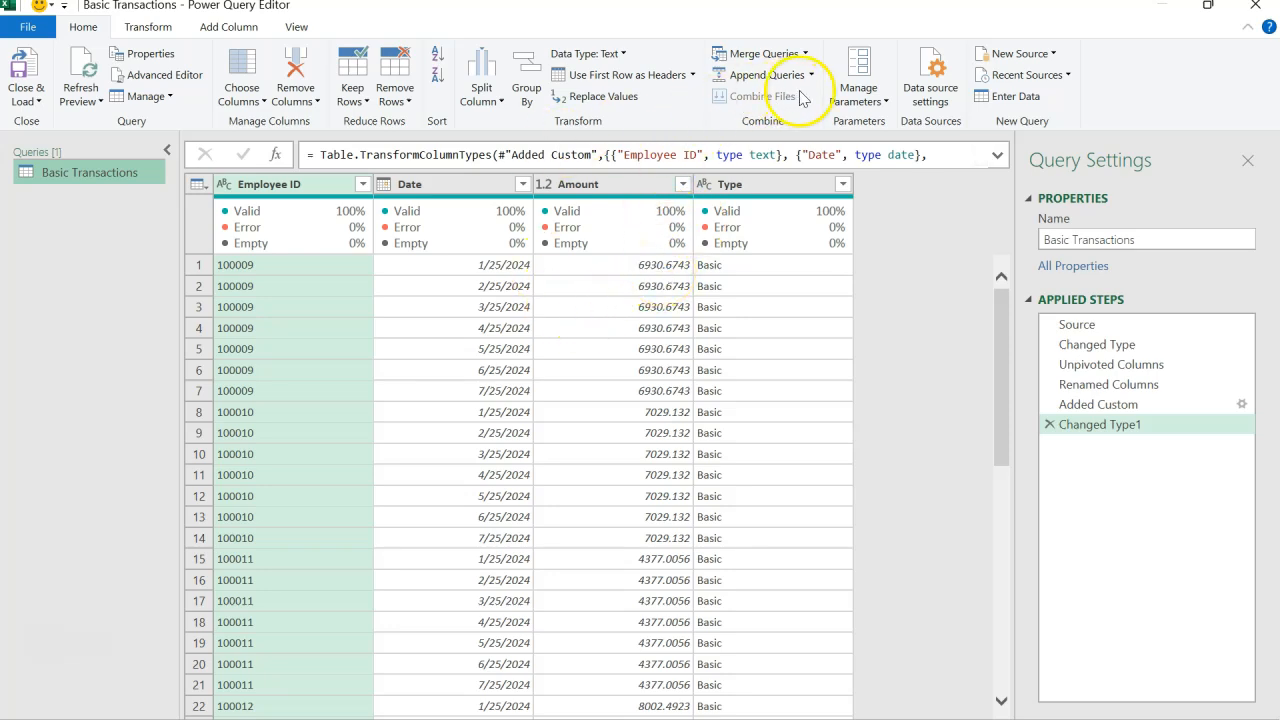
pyautogui.click(1055, 54)
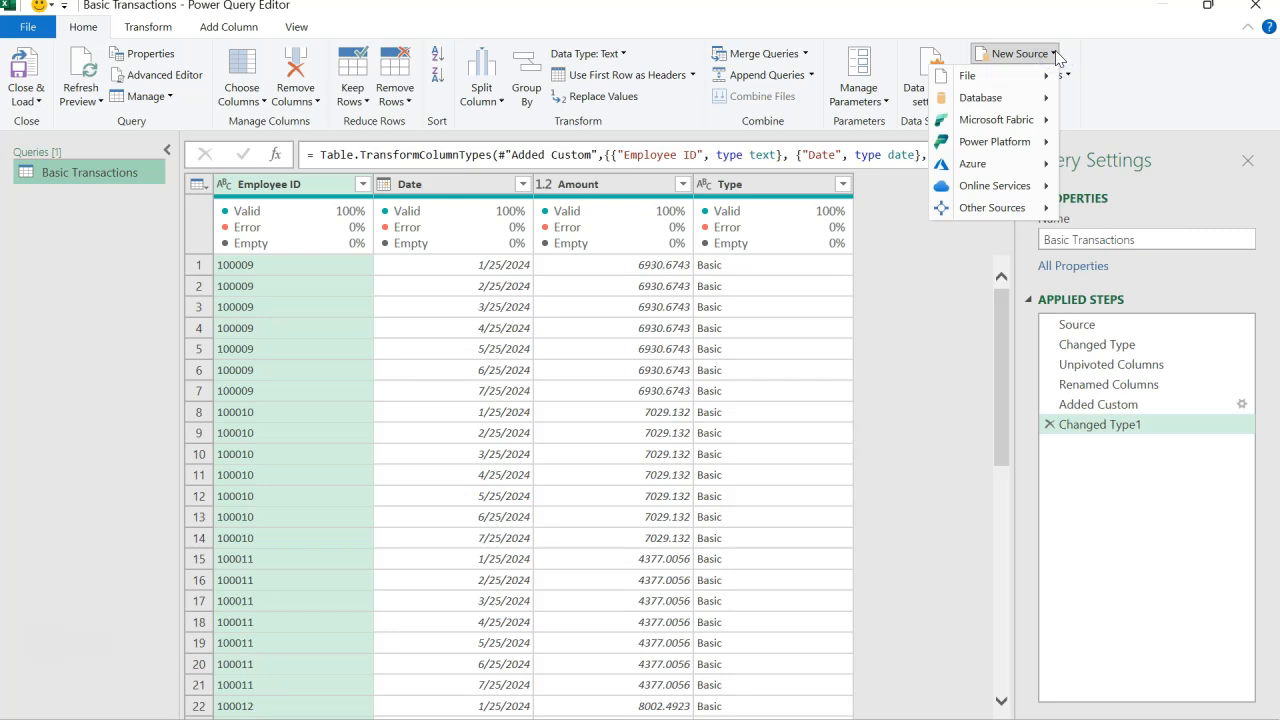
pyautogui.moveTo(1030, 80)
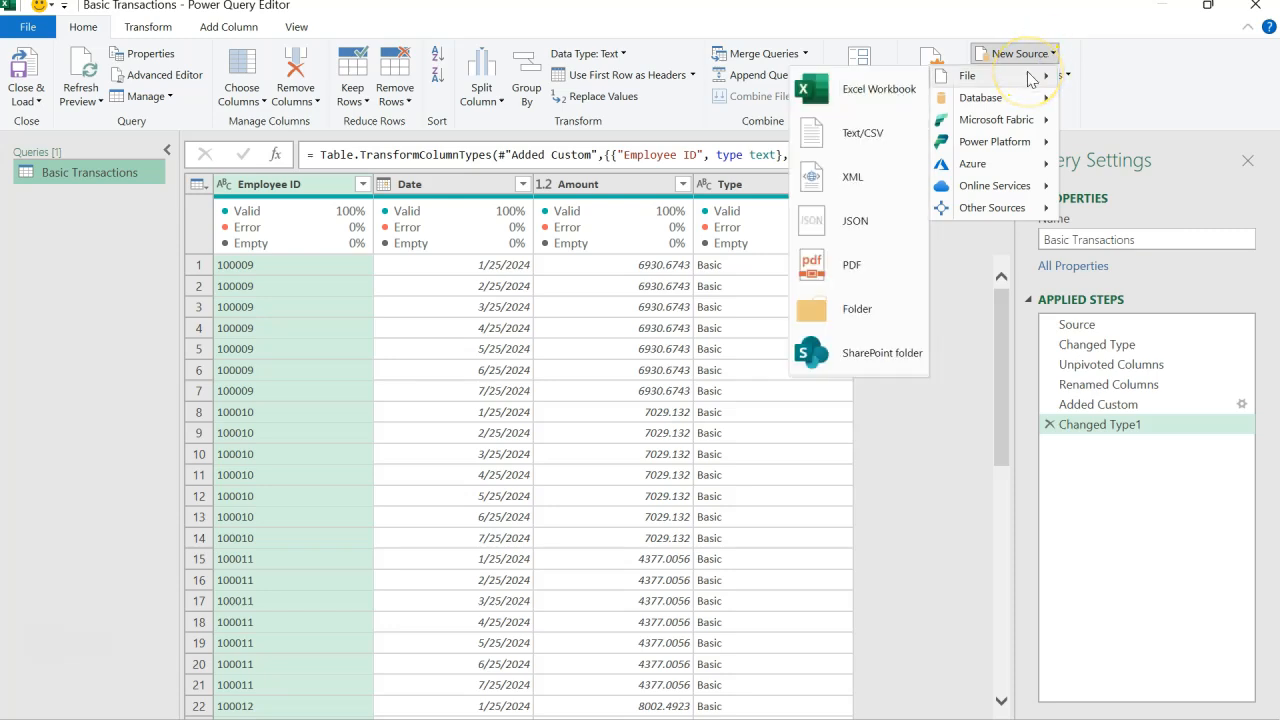
pyautogui.click(872, 140)
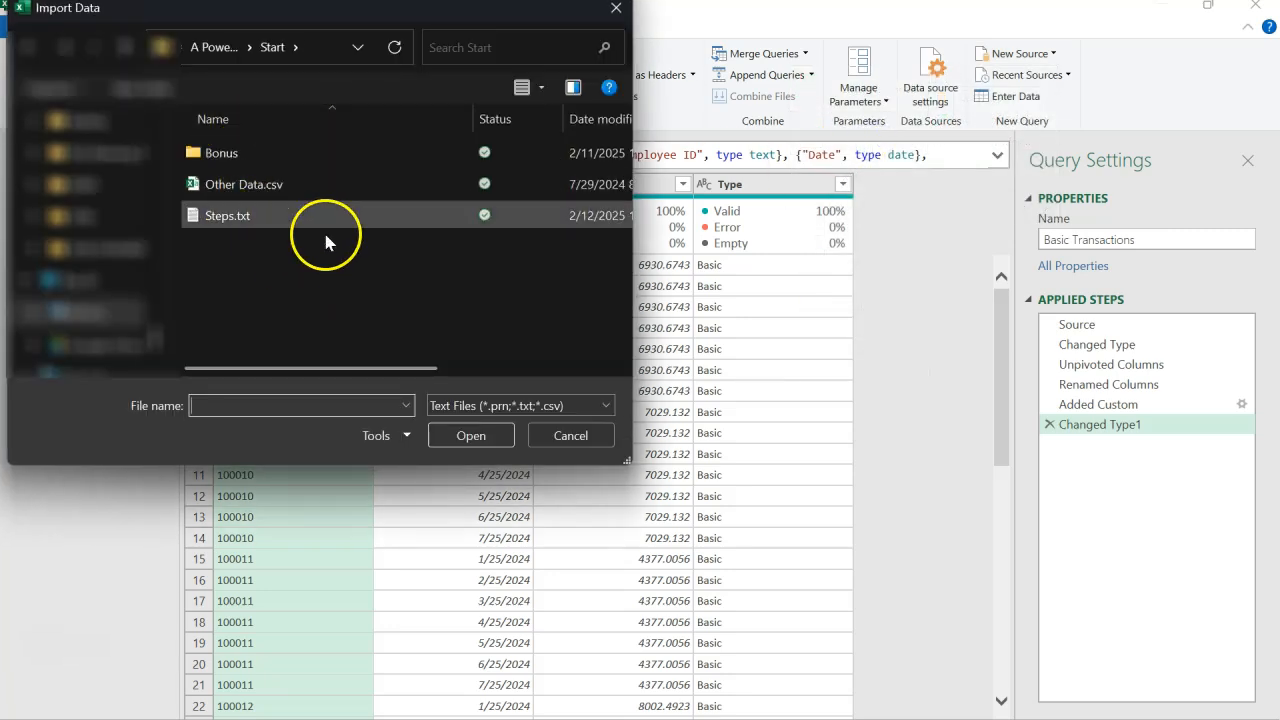
pyautogui.click(272, 185)
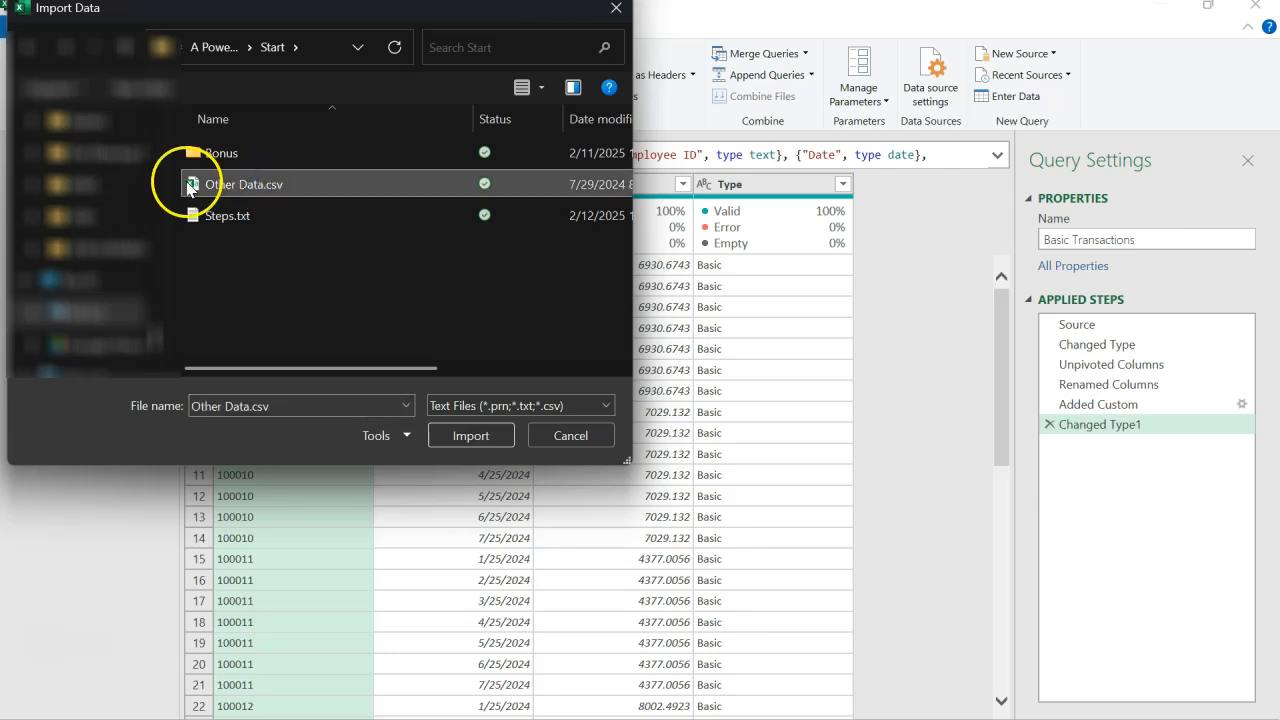
pyautogui.click(480, 442)
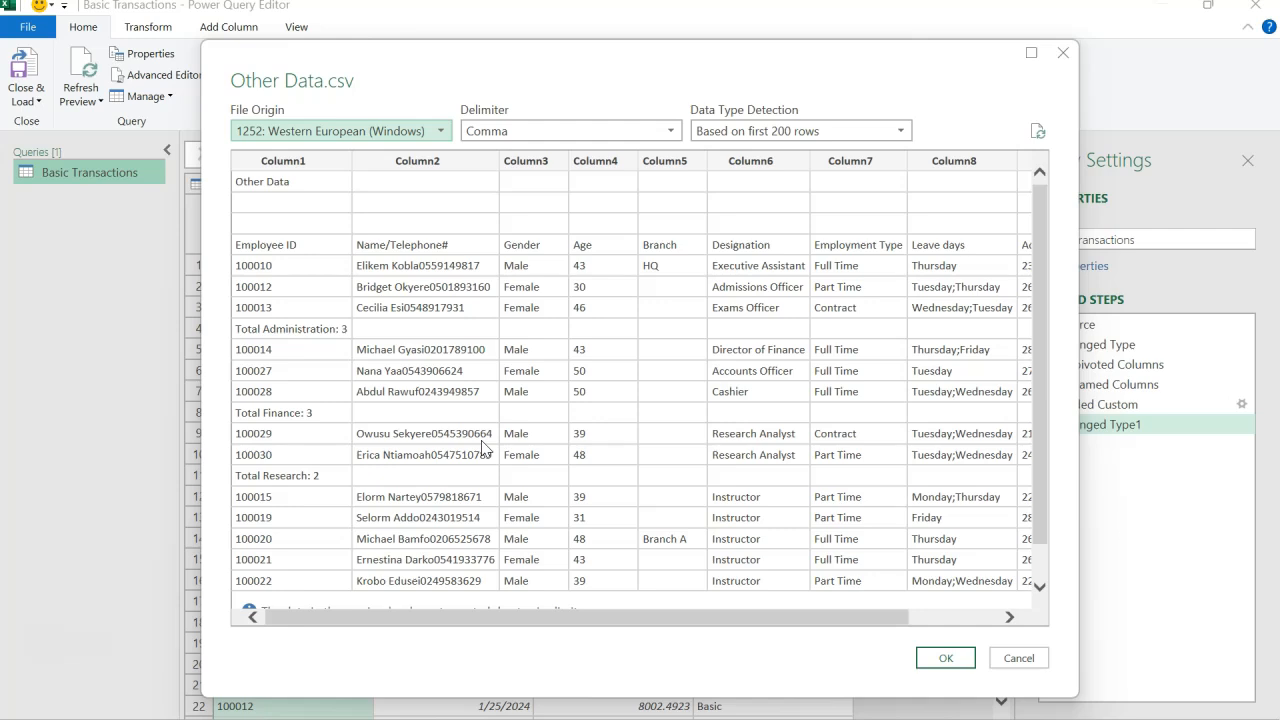
# Review the columns in the Other Data.csv preview and import it as a new query with a comma delimiter
pyautogui.click(439, 244)
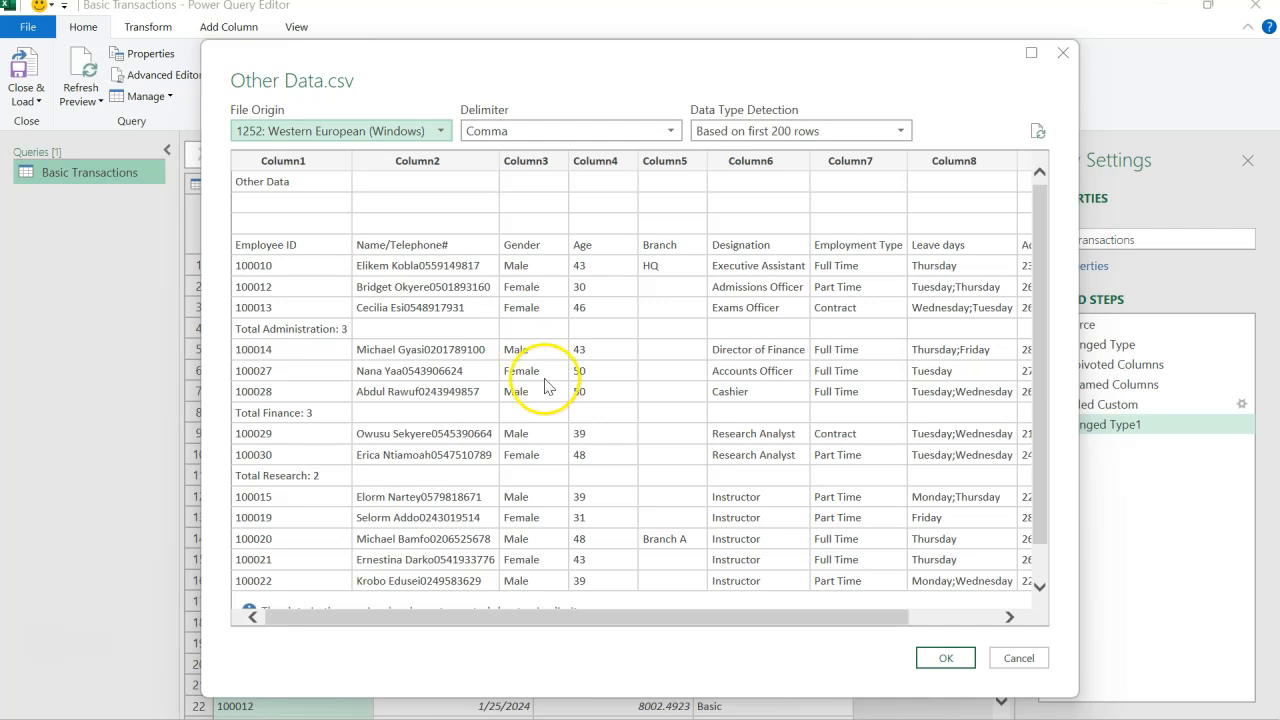
pyautogui.hscroll(3, 700, 455)
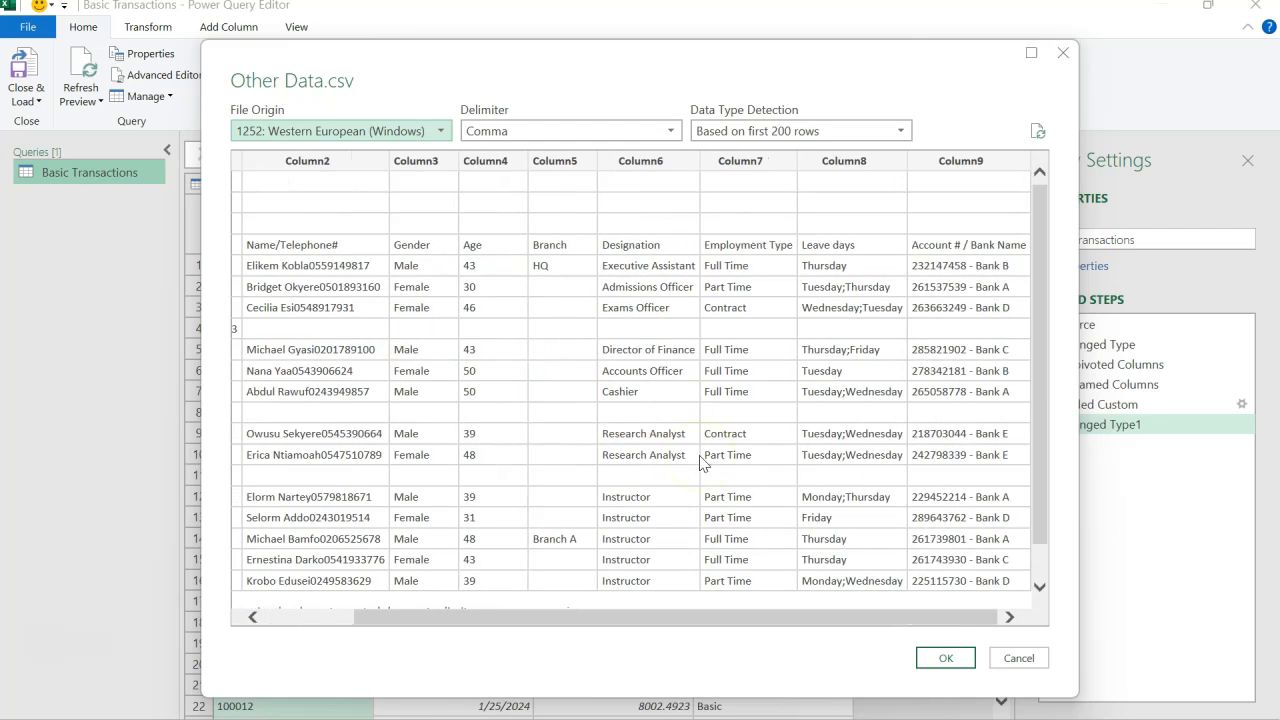
pyautogui.click(945, 658)
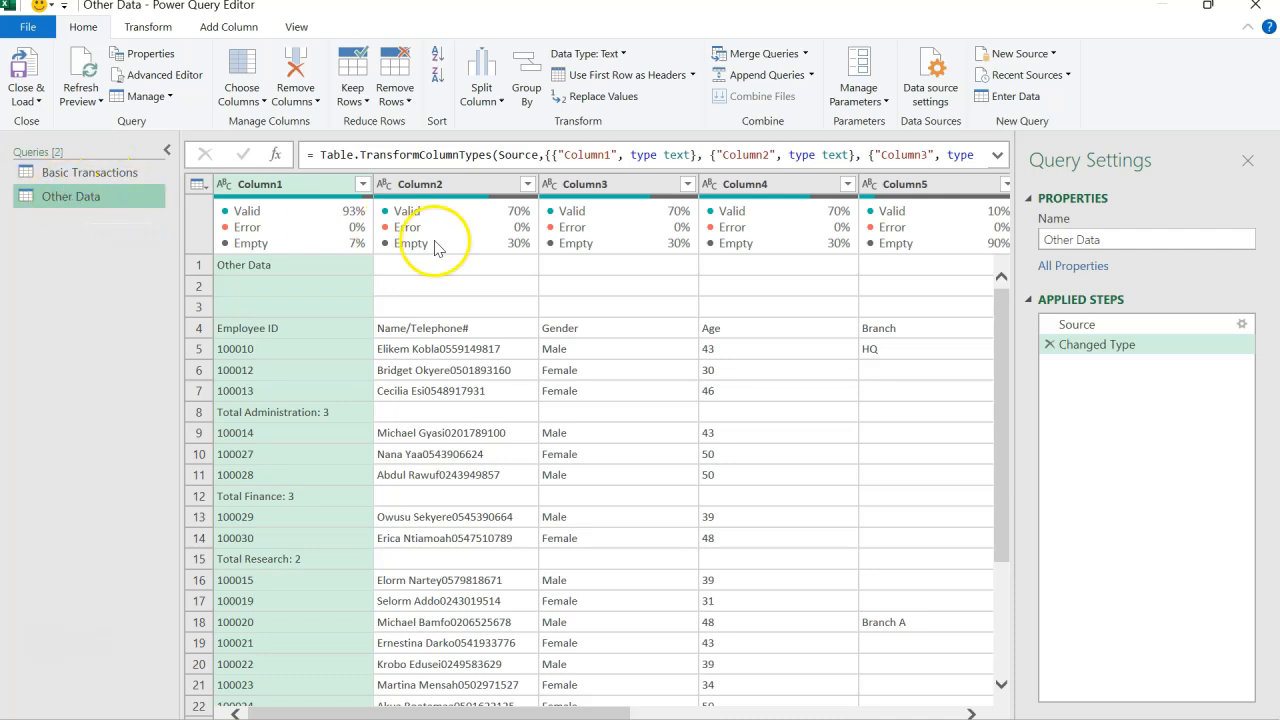
# Rename the imported Other Data query as Register
pyautogui.click(1111, 243)
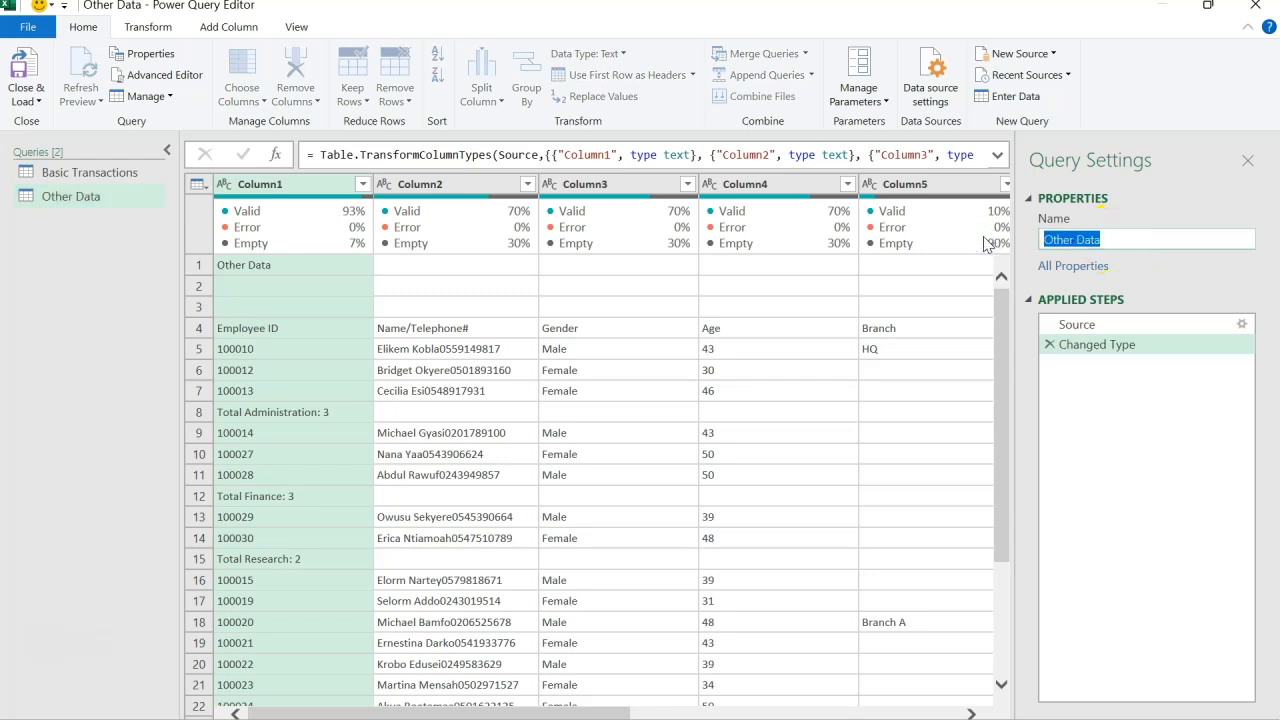
pyautogui.write('Register')
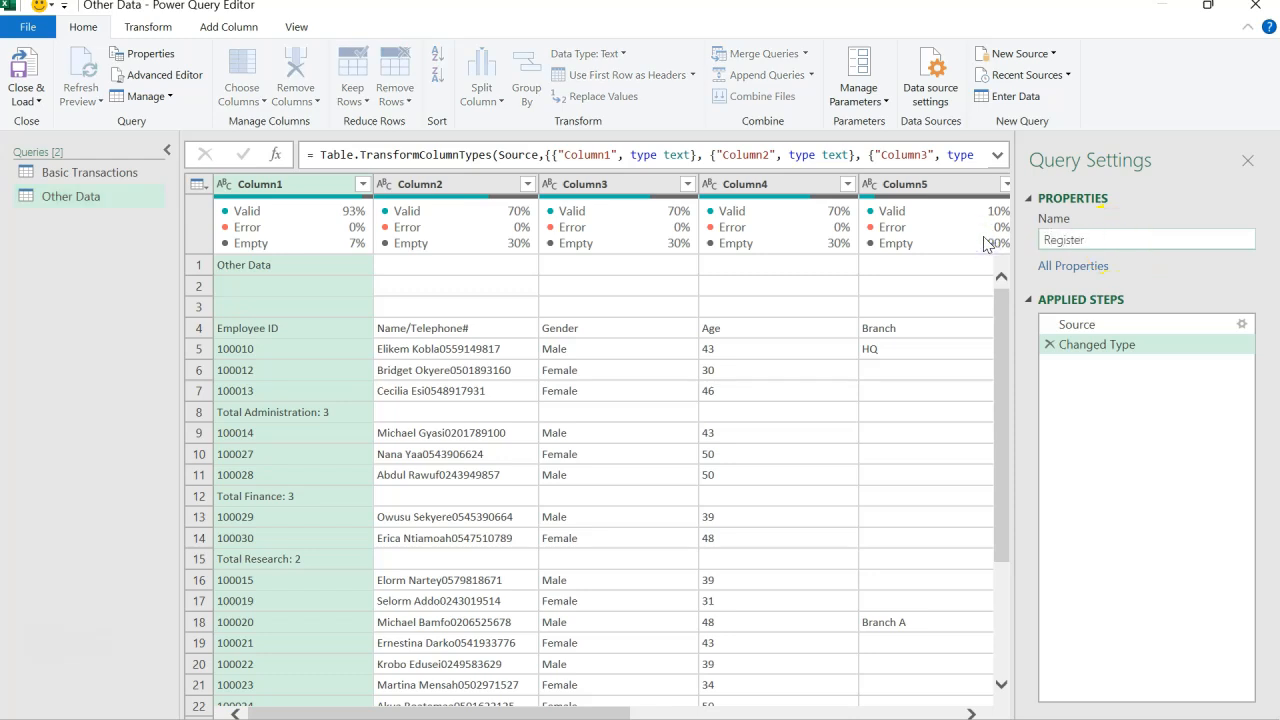
pyautogui.press('Return')
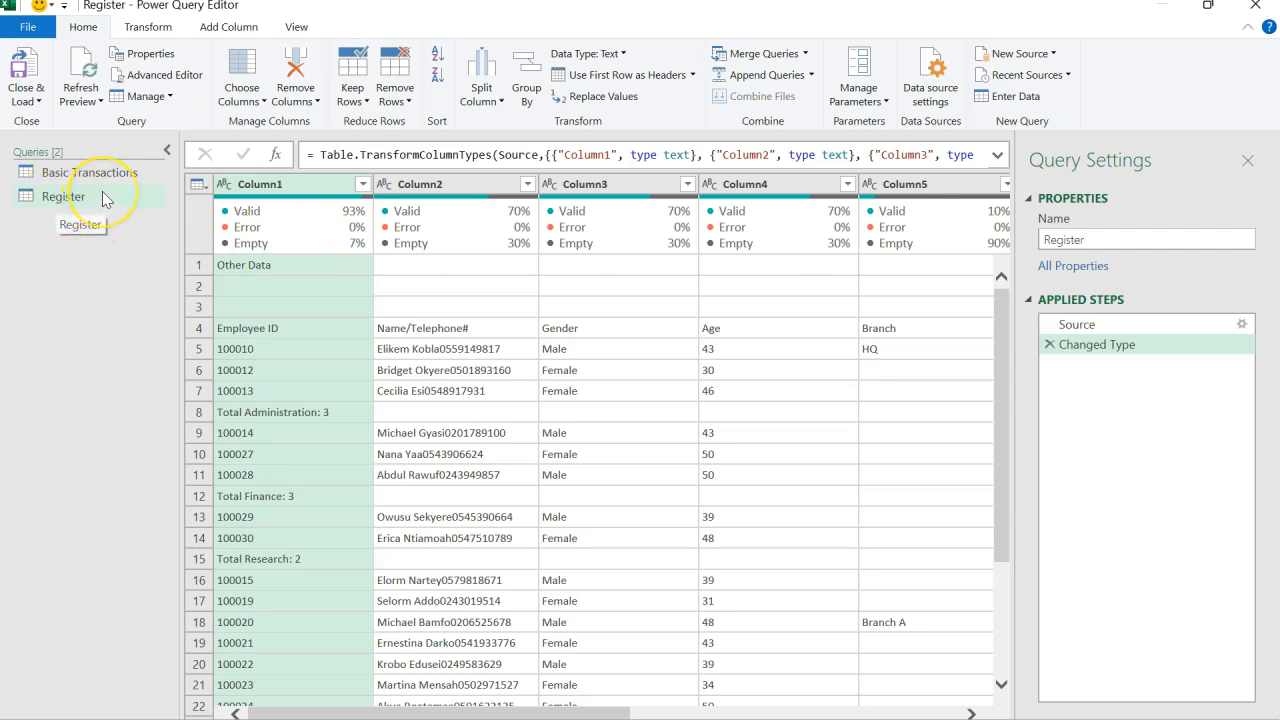
# Check the instructions on removing top rows and promoting headers in Steps.txt, and return to the Register query in the Power Query Editor
pyautogui.hotkey('alt', 'Tab')
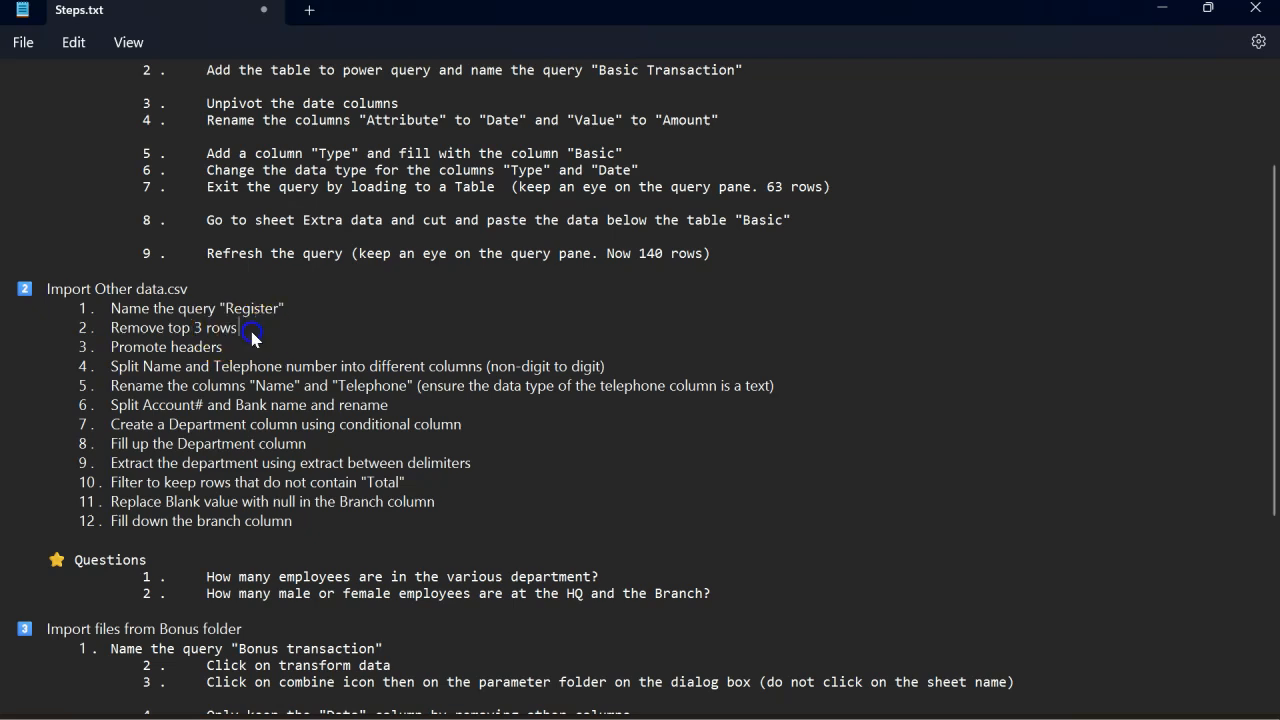
pyautogui.moveTo(240, 327); pyautogui.dragTo(106, 327)
pyautogui.click(218, 346)
pyautogui.hotkey('alt', 'Tab')
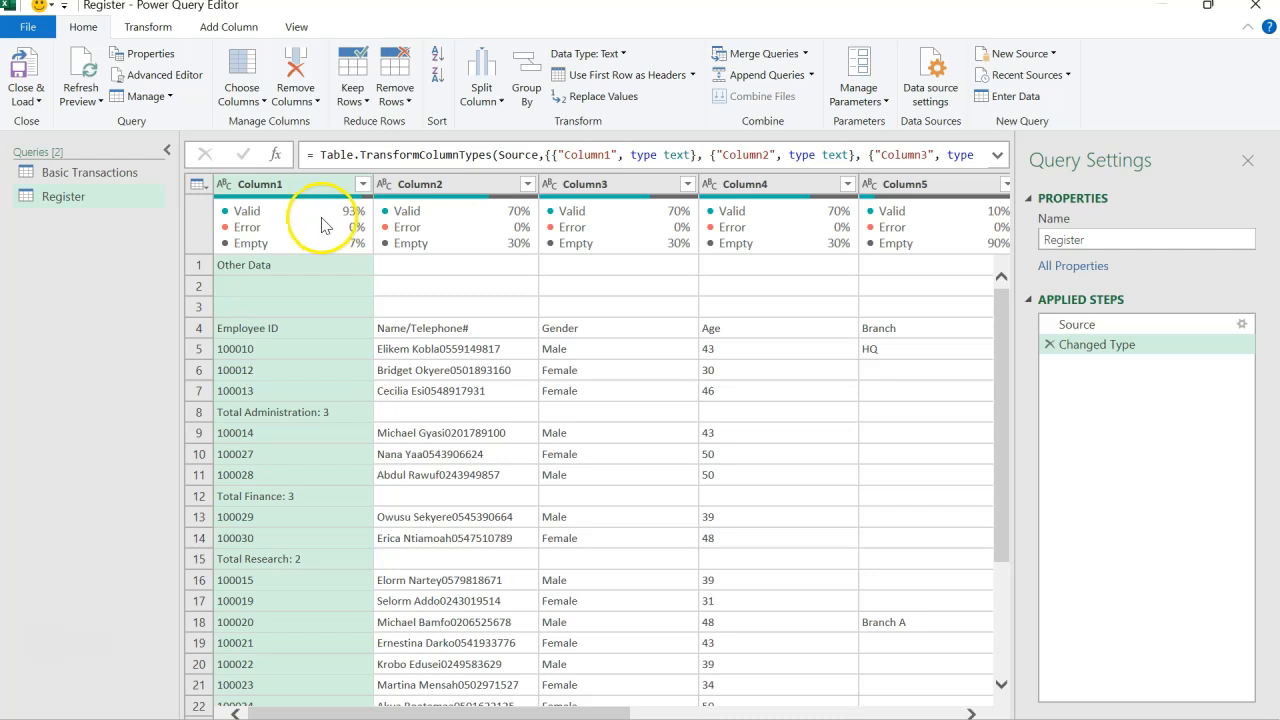
pyautogui.moveTo(330, 230)
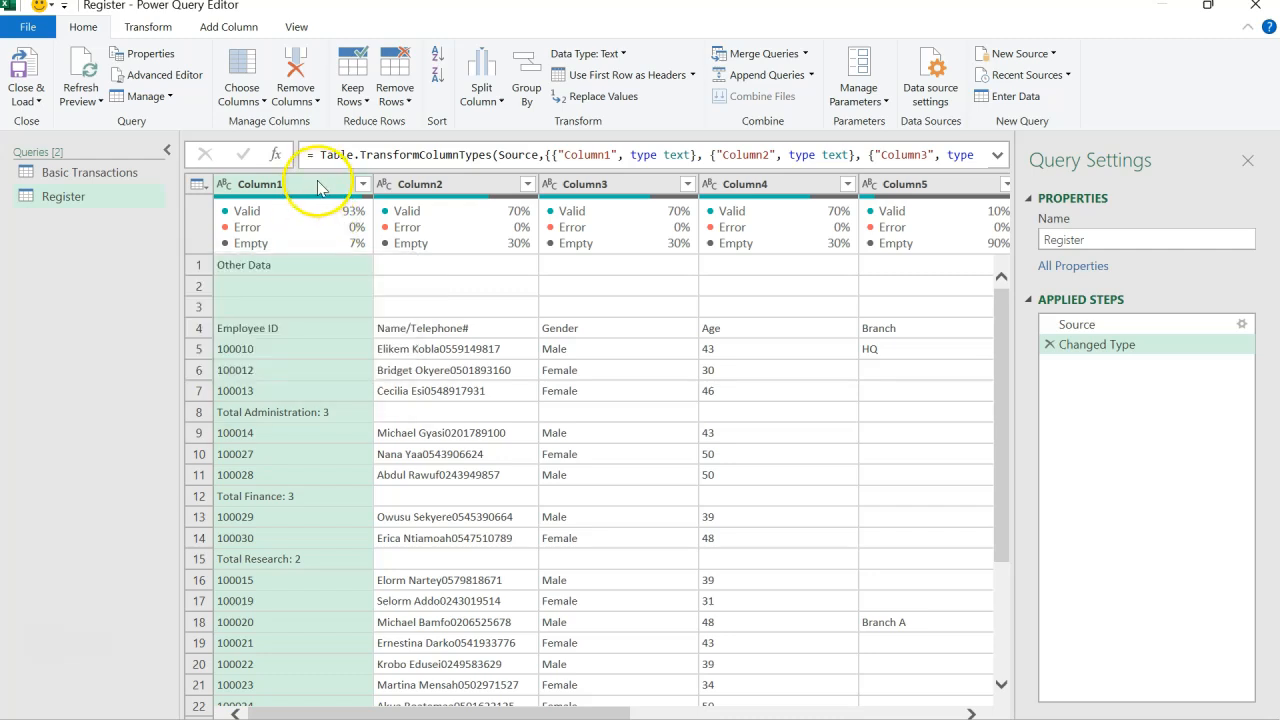
# Remove the top 3 rows from the Register query
pyautogui.click(300, 264)
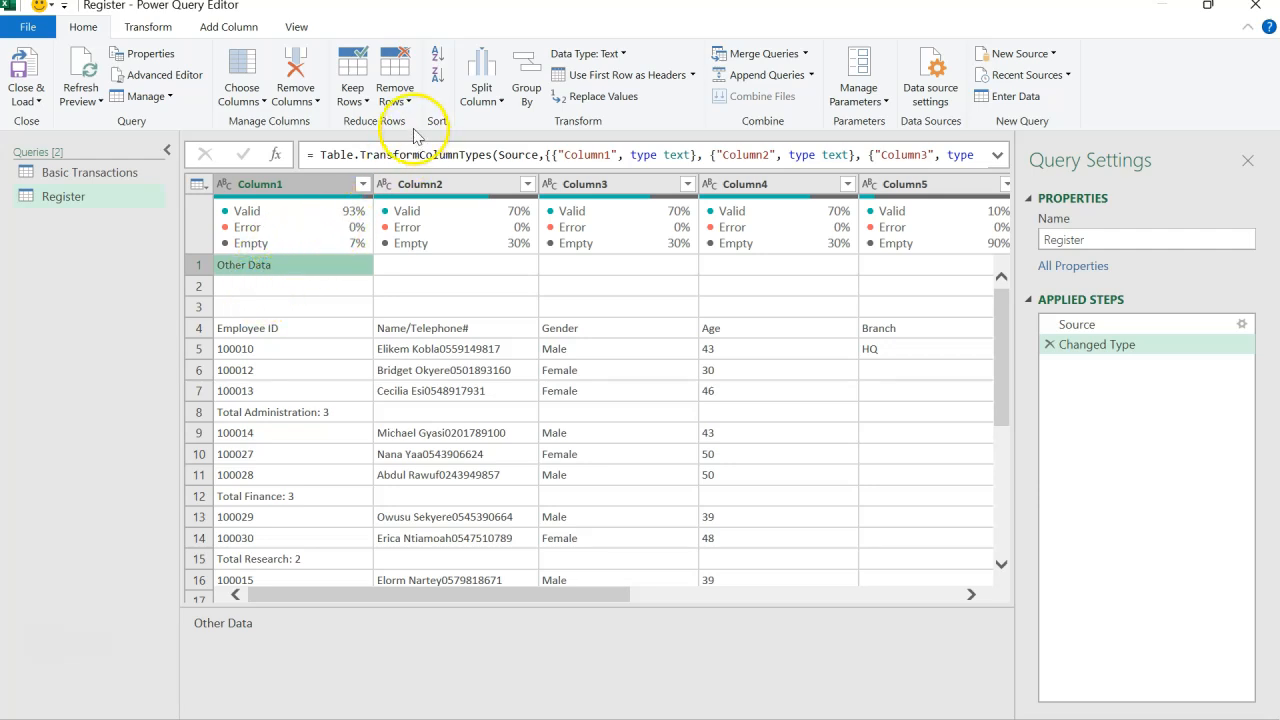
pyautogui.click(325, 186)
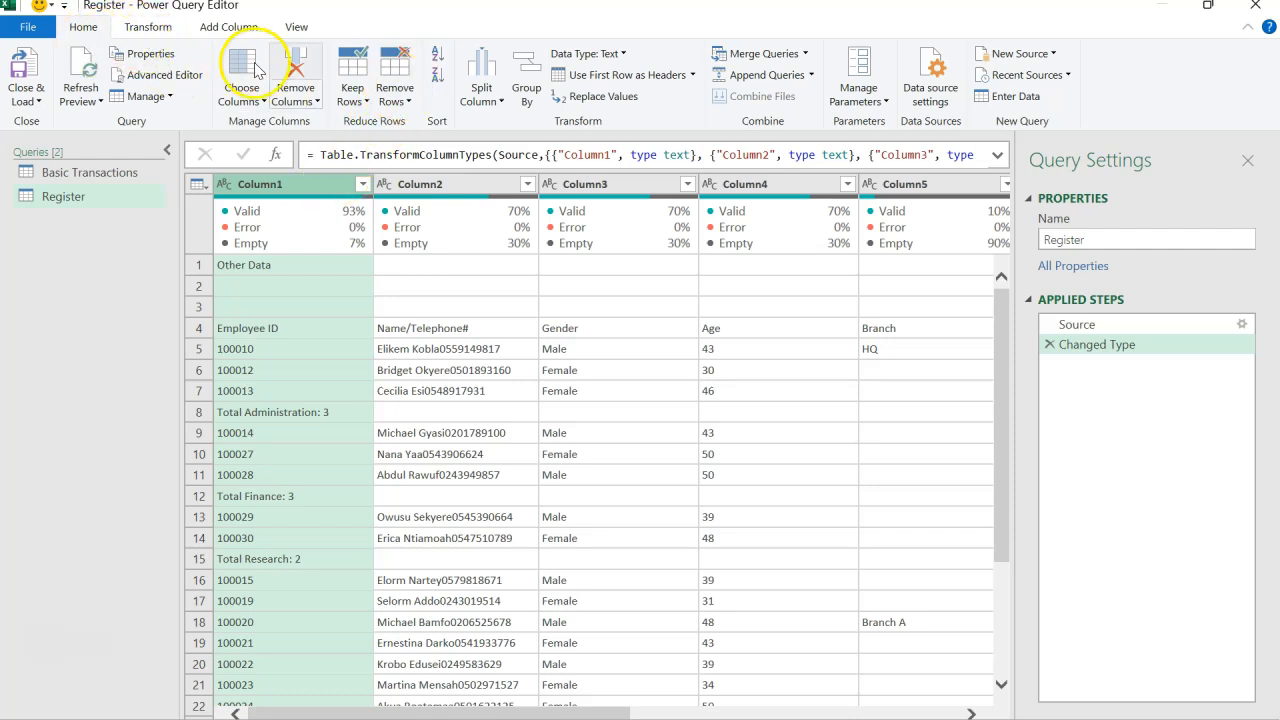
pyautogui.click(404, 102)
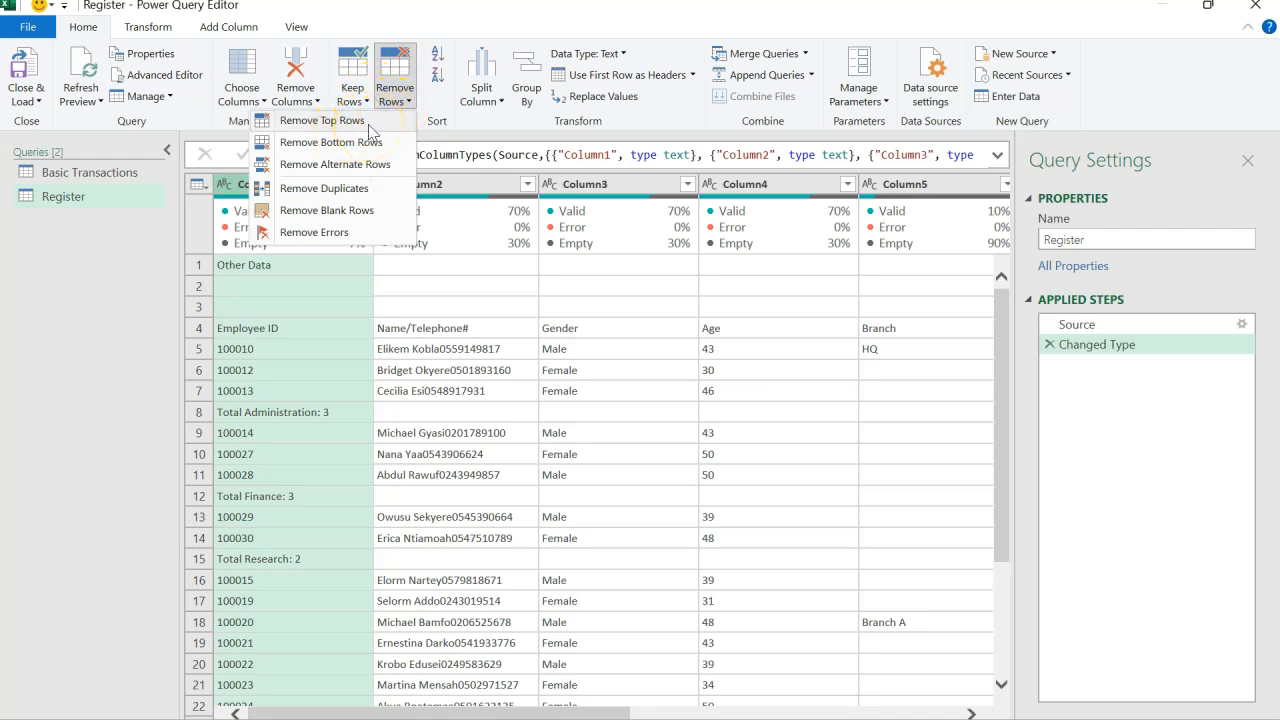
pyautogui.click(368, 124)
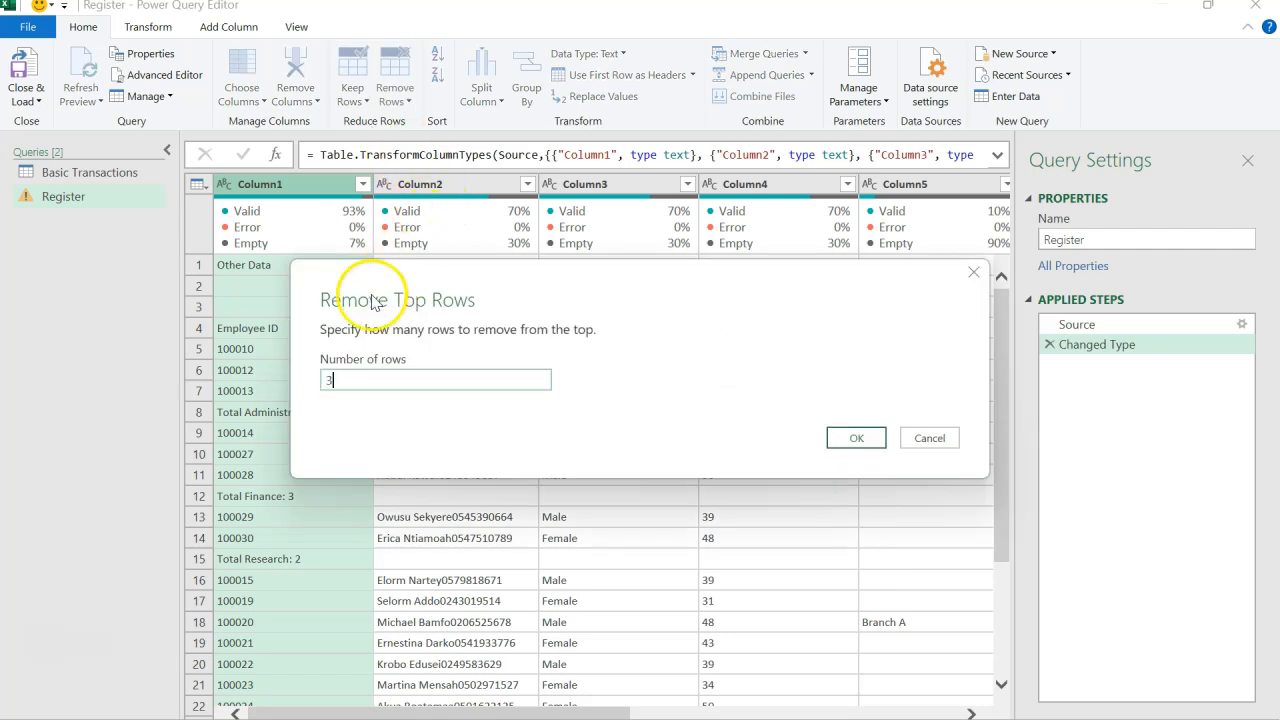
pyautogui.click(856, 438)
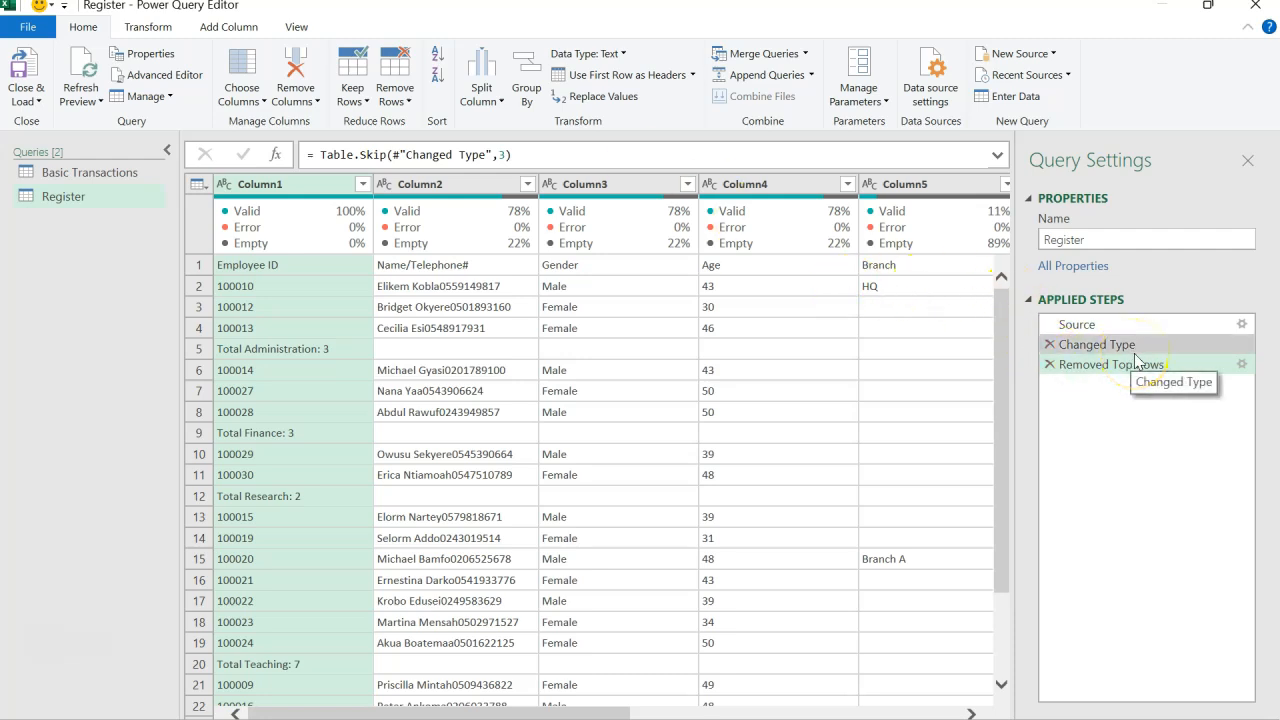
# Check the promote headers instruction in Steps.txt, and promote the first row of the Register query to headers
pyautogui.hotkey('alt', 'Tab')
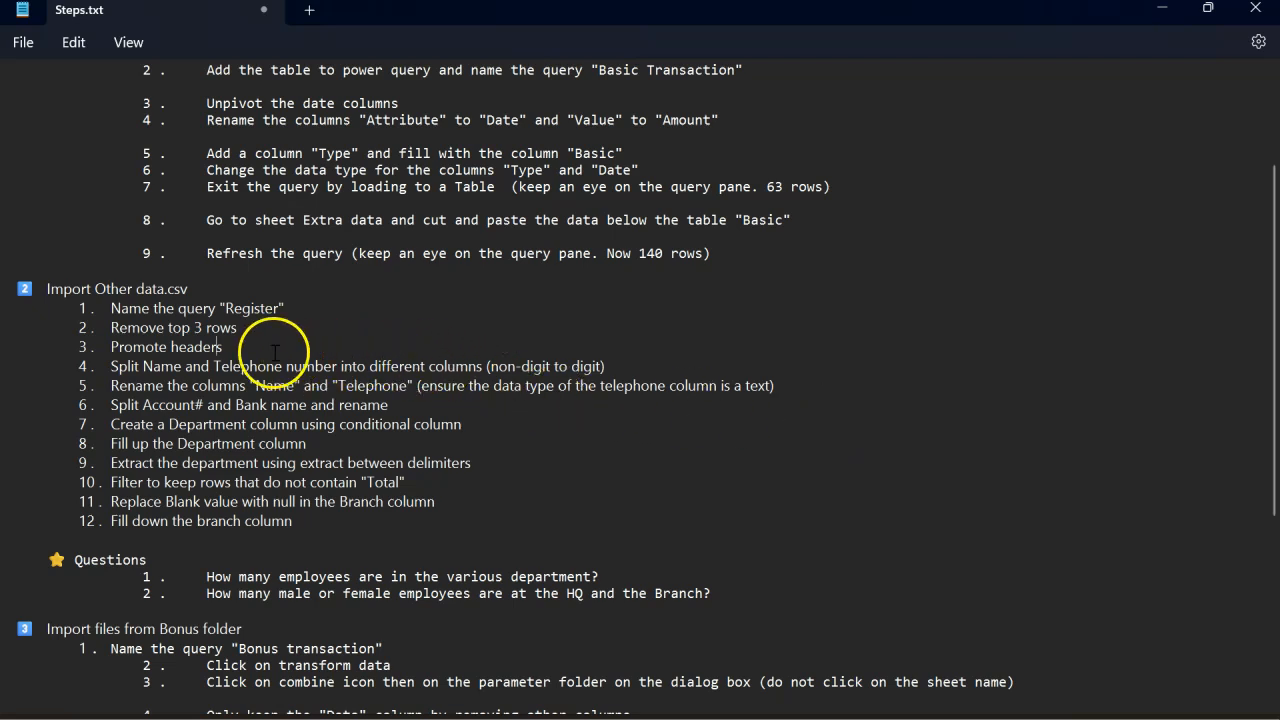
pyautogui.hotkey('alt', 'Tab')
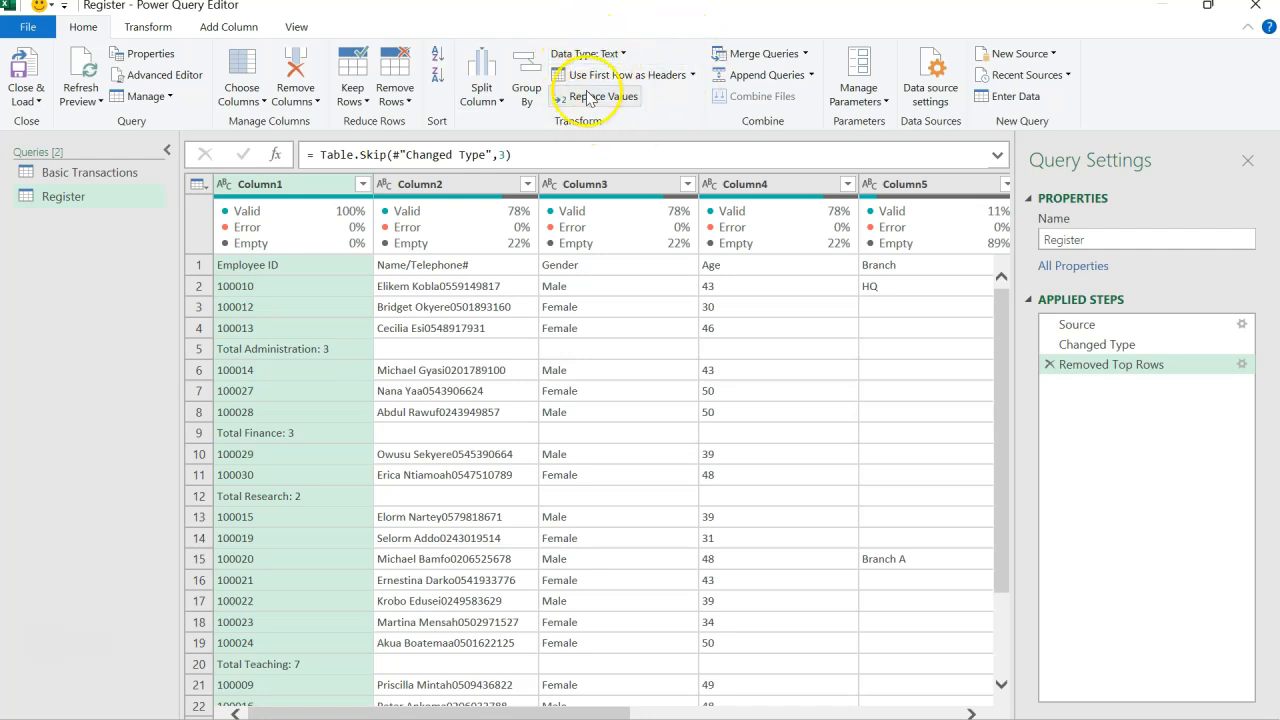
pyautogui.click(647, 82)
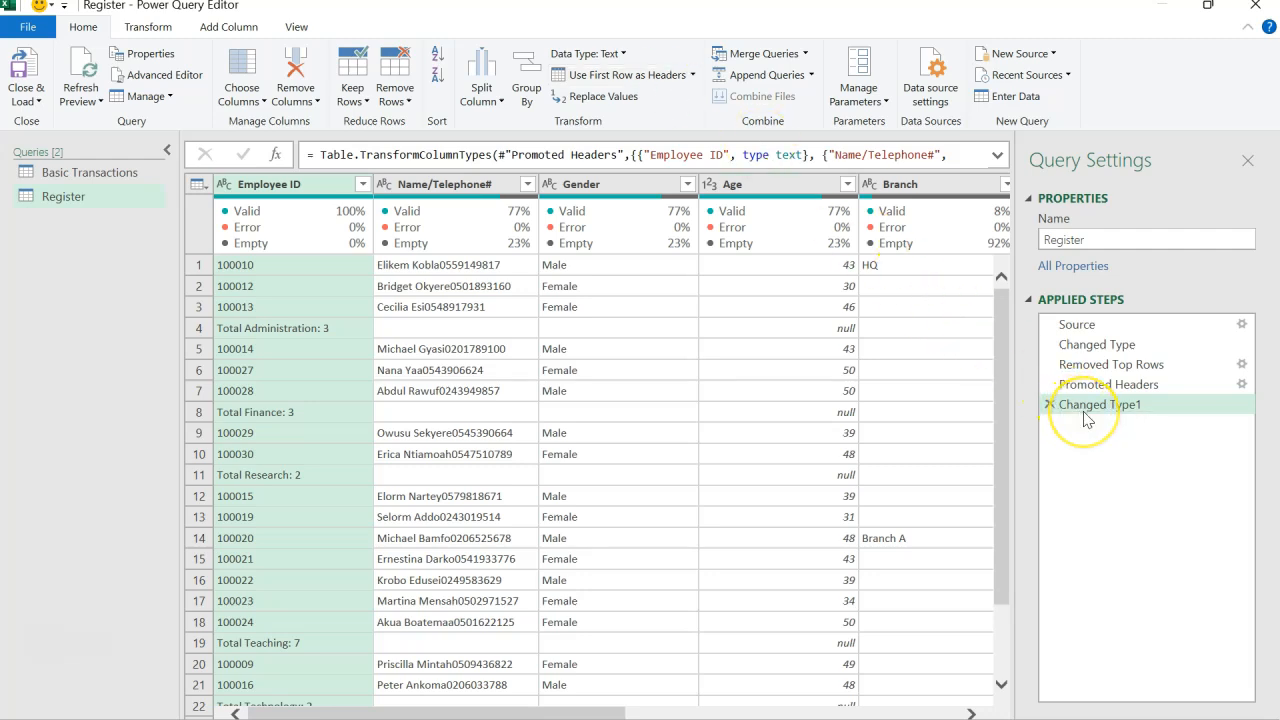
# Check the instruction on splitting name and telephone number in Steps.txt, and return to the Register query in the Power Query Editor
pyautogui.hotkey('alt', 'Tab')
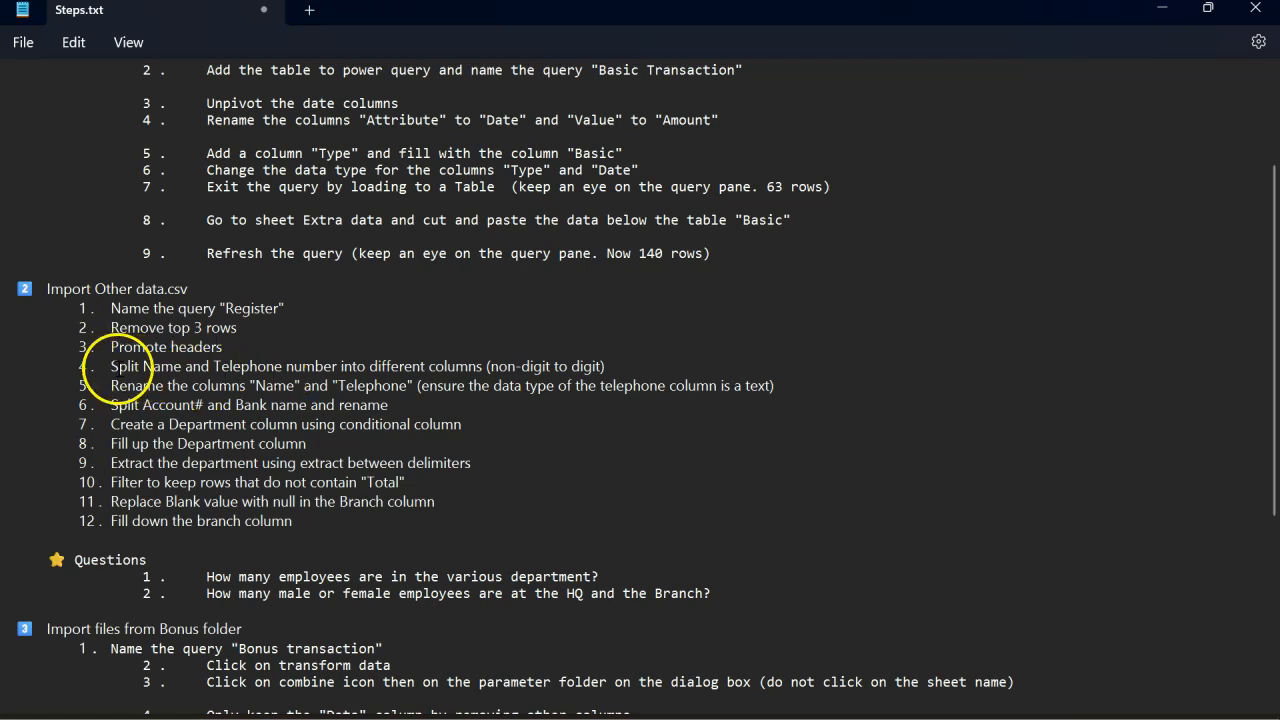
pyautogui.moveTo(117, 360); pyautogui.dragTo(467, 374)
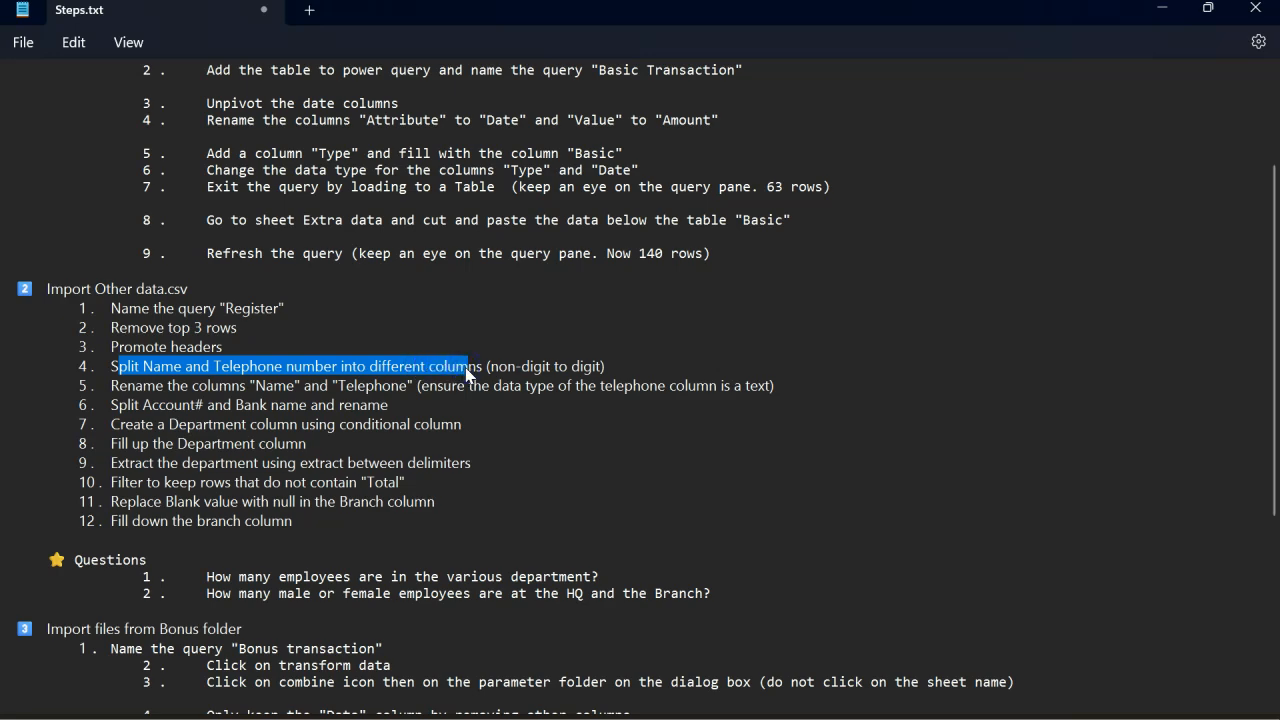
pyautogui.hotkey('alt', 'Tab')
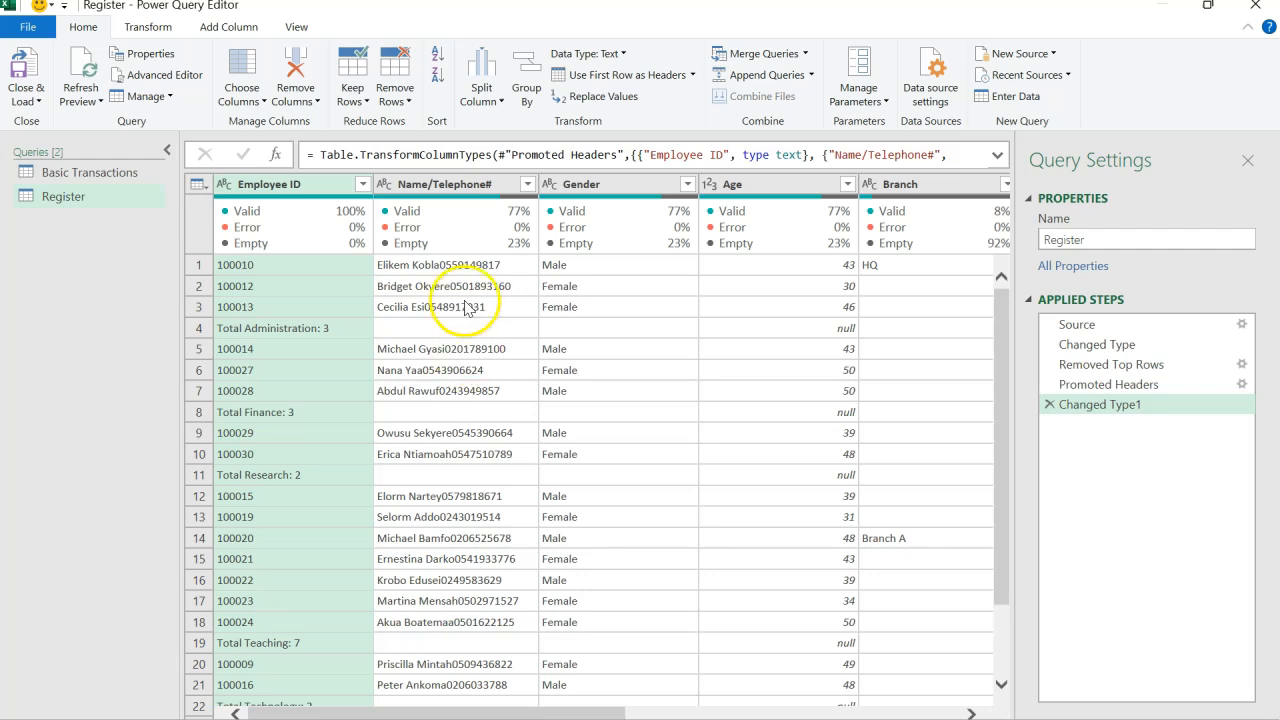
# Split the Name/Telephone# column by the non-digit to digit transition
pyautogui.click(447, 188)
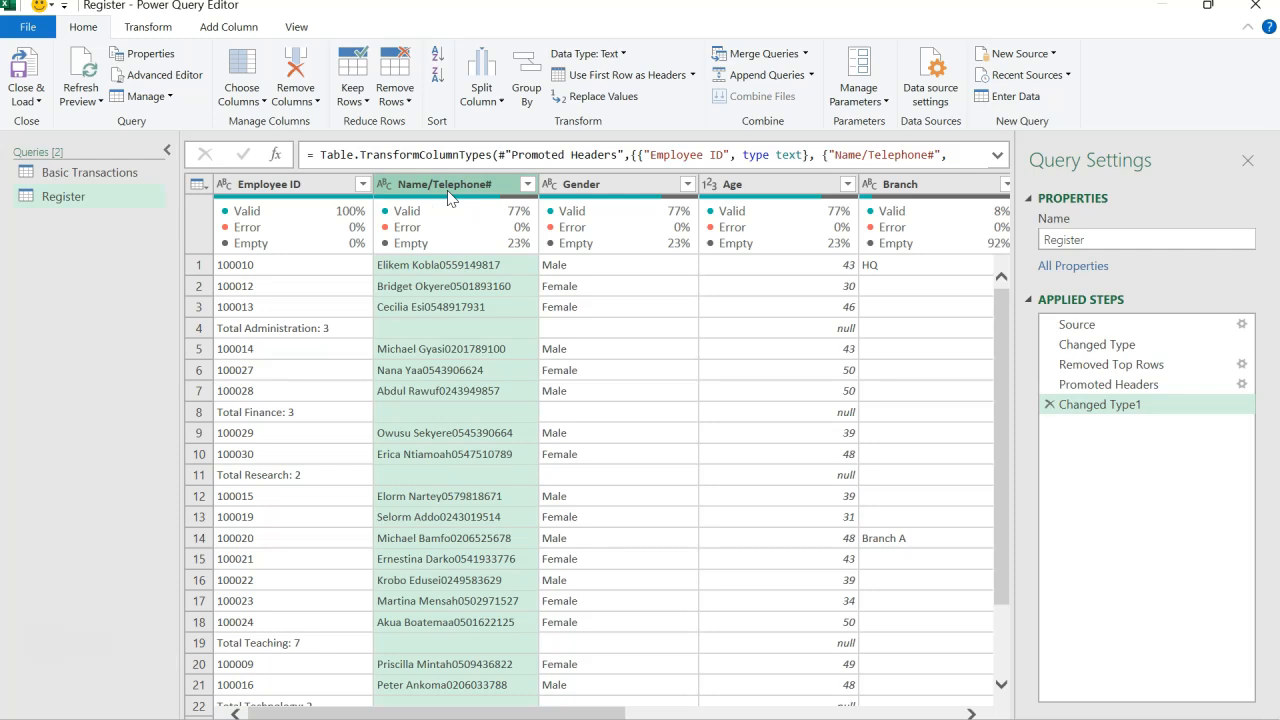
pyautogui.click(436, 206)
pyautogui.click(490, 104)
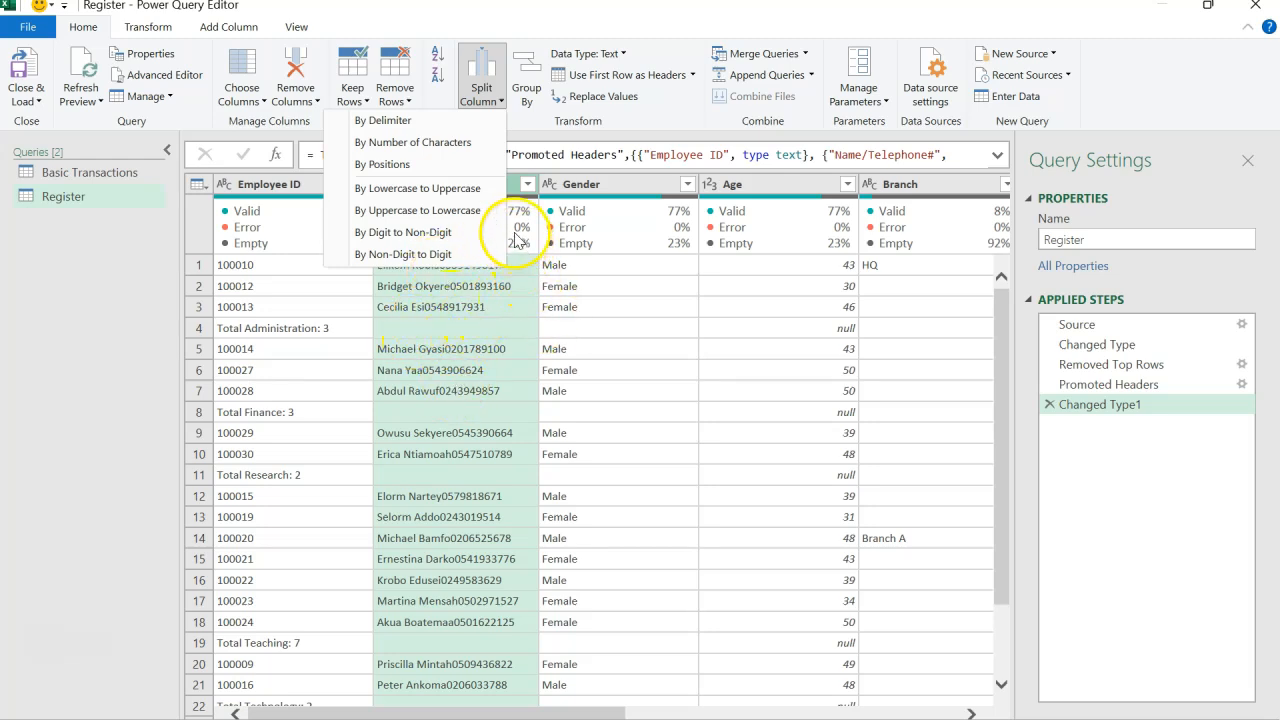
pyautogui.click(462, 255)
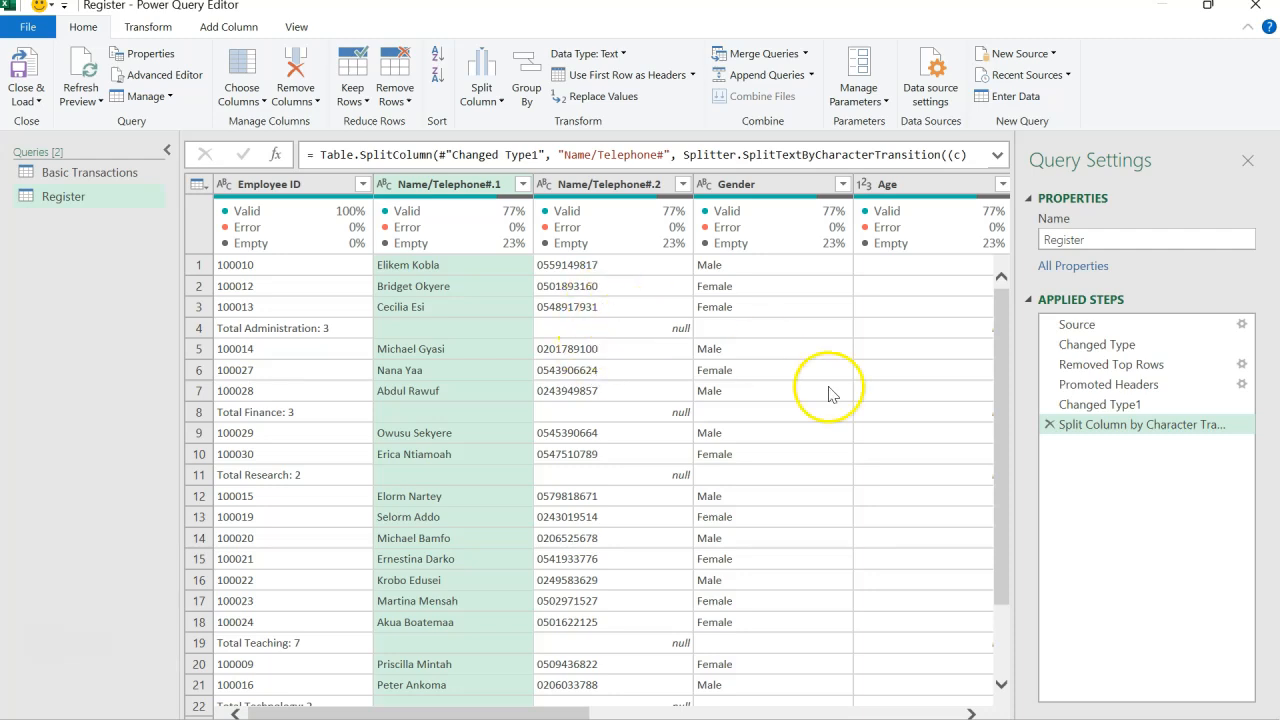
# Delete the applied step that split Name/Telephone# by character transition
pyautogui.click(486, 90)
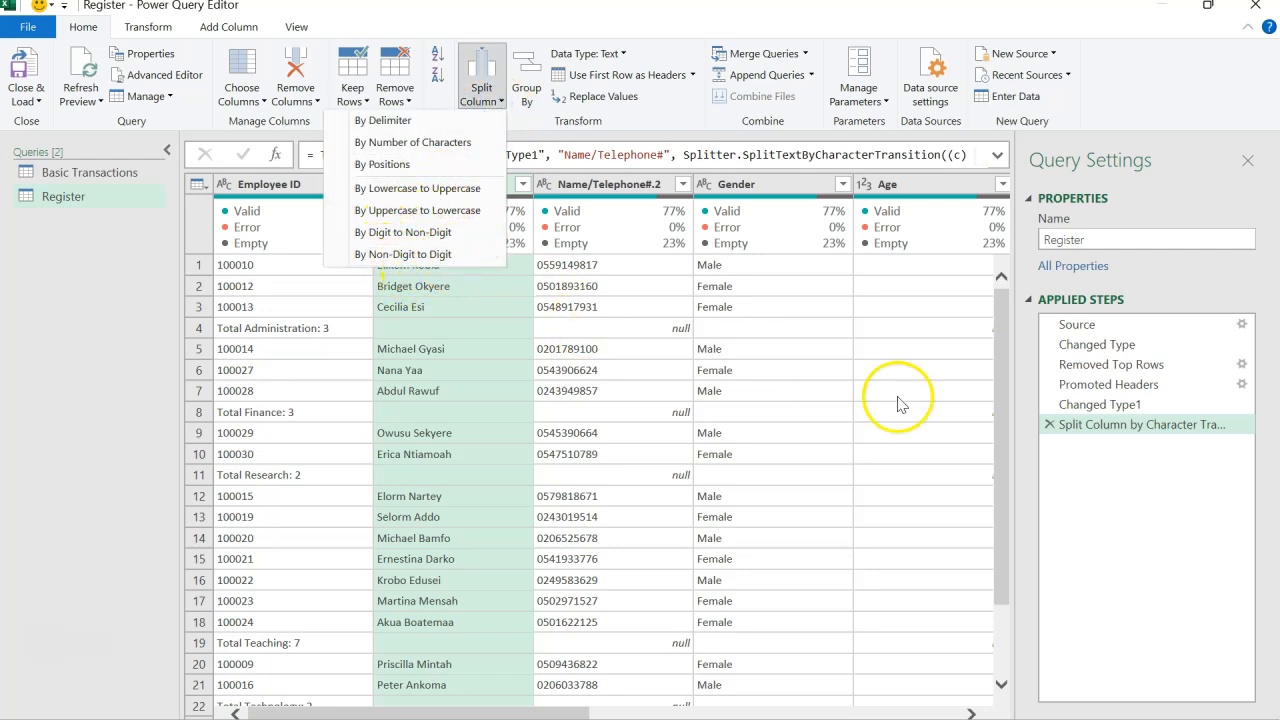
pyautogui.click(560, 186)
pyautogui.click(560, 186)
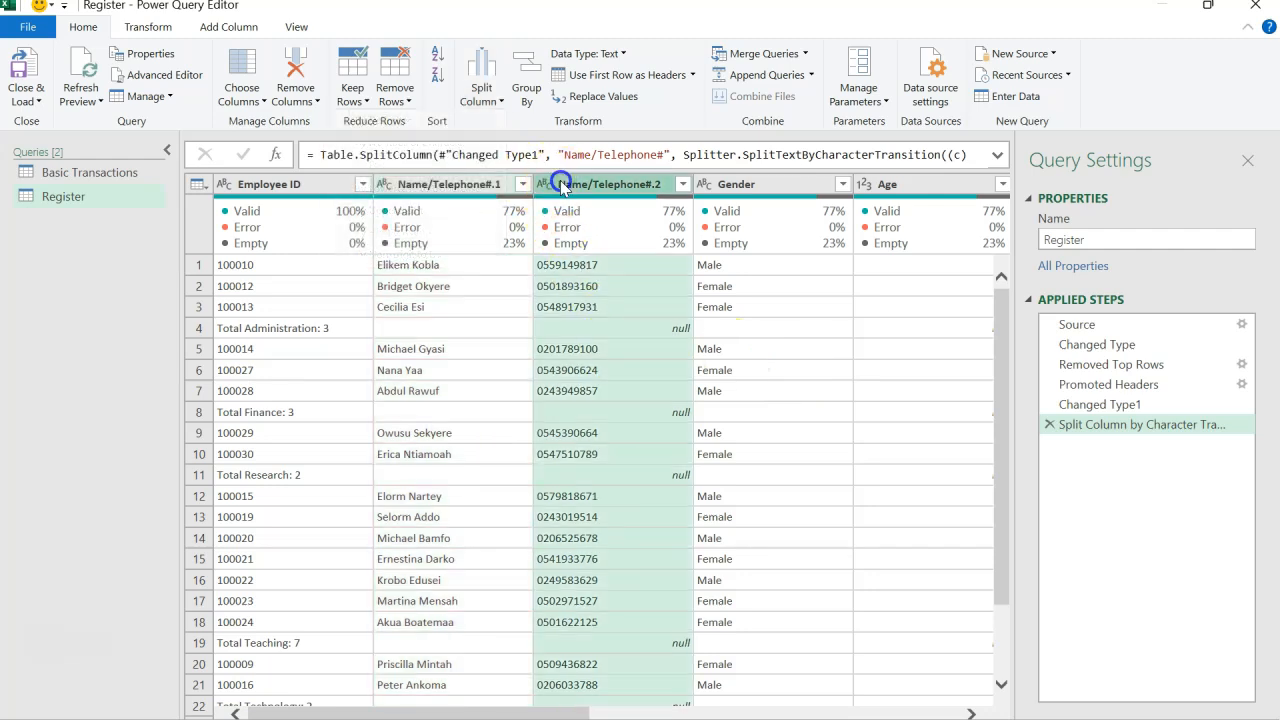
pyautogui.click(471, 188)
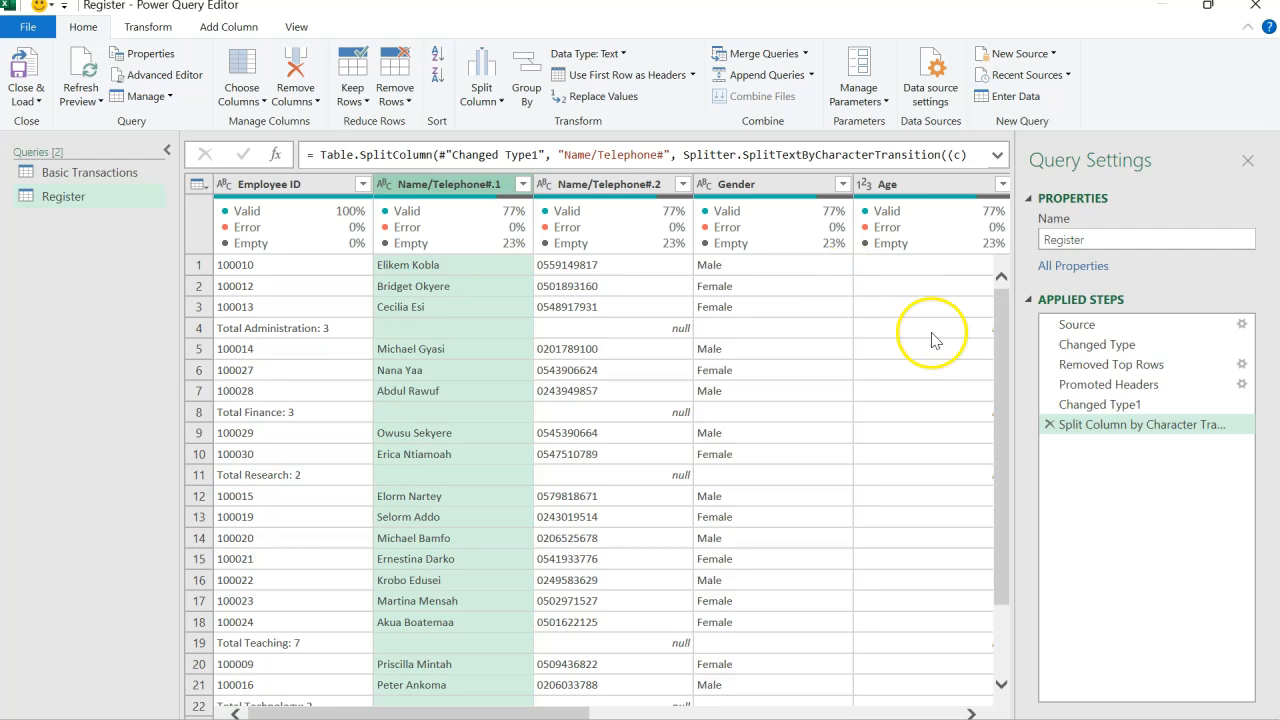
pyautogui.click(1049, 425)
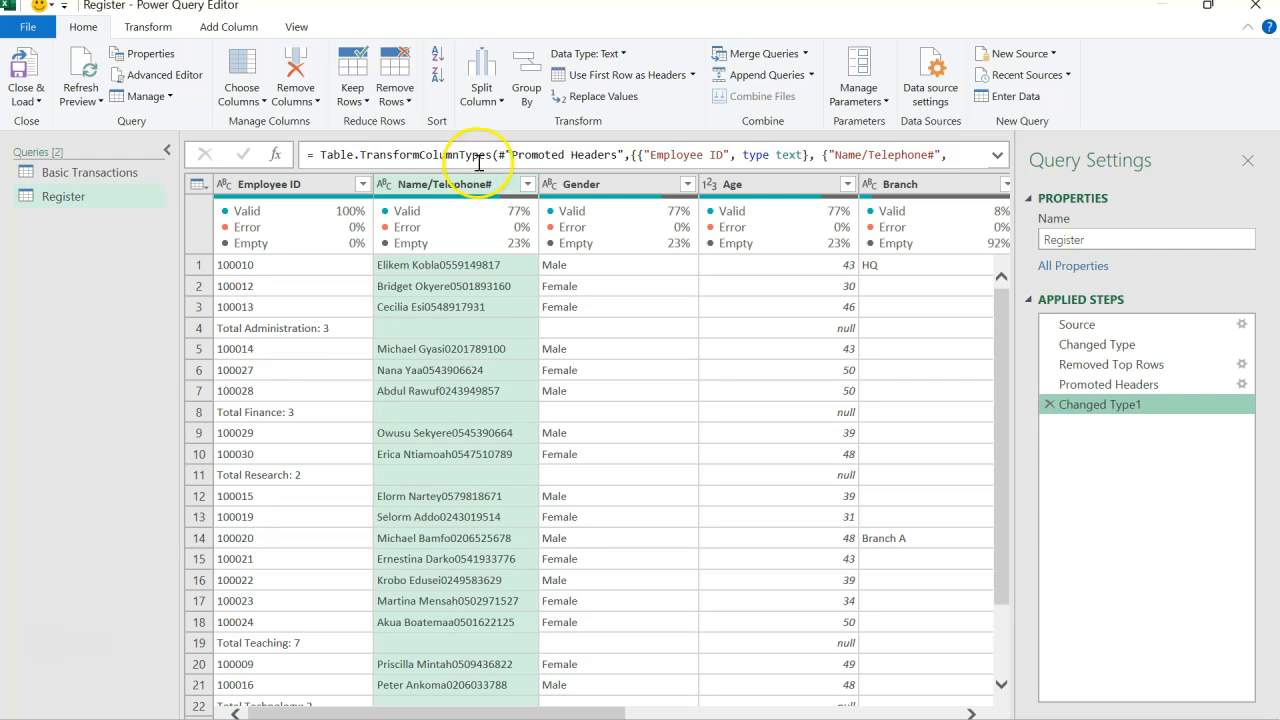
# Split the Name/Telephone# column by the custom delimiter 0 at the left-most delimiter
pyautogui.click(495, 104)
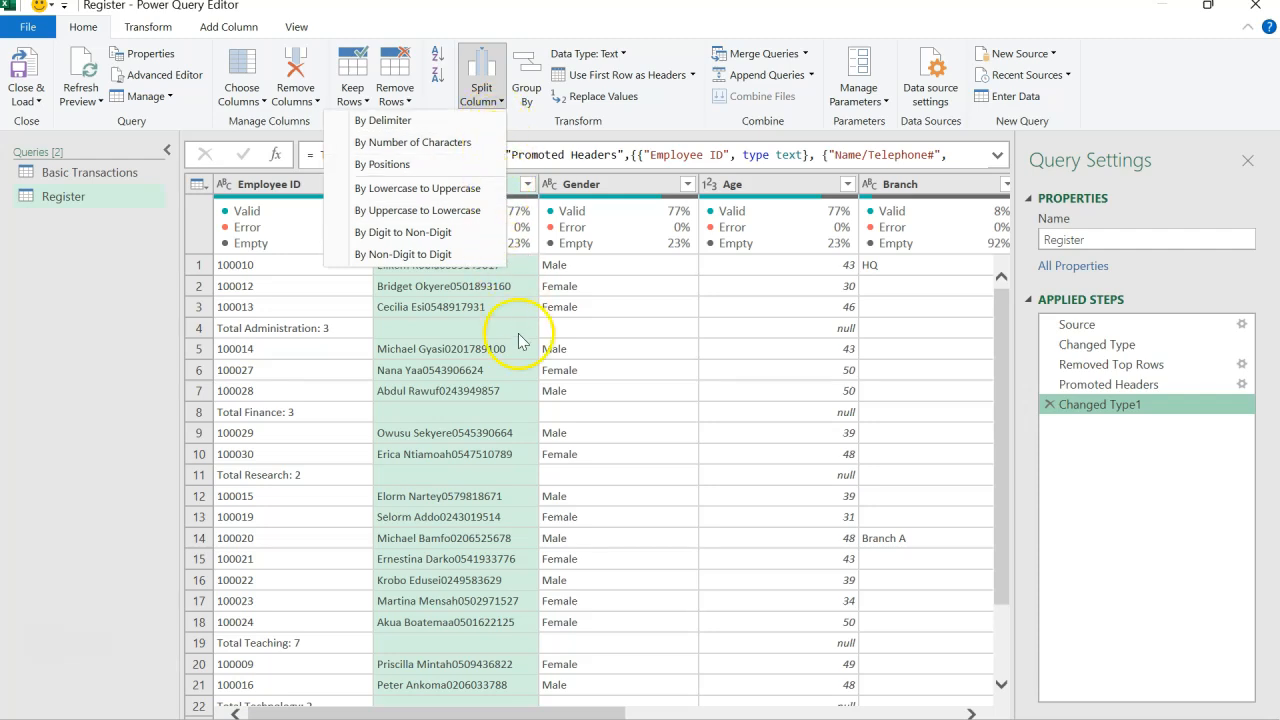
pyautogui.click(597, 194)
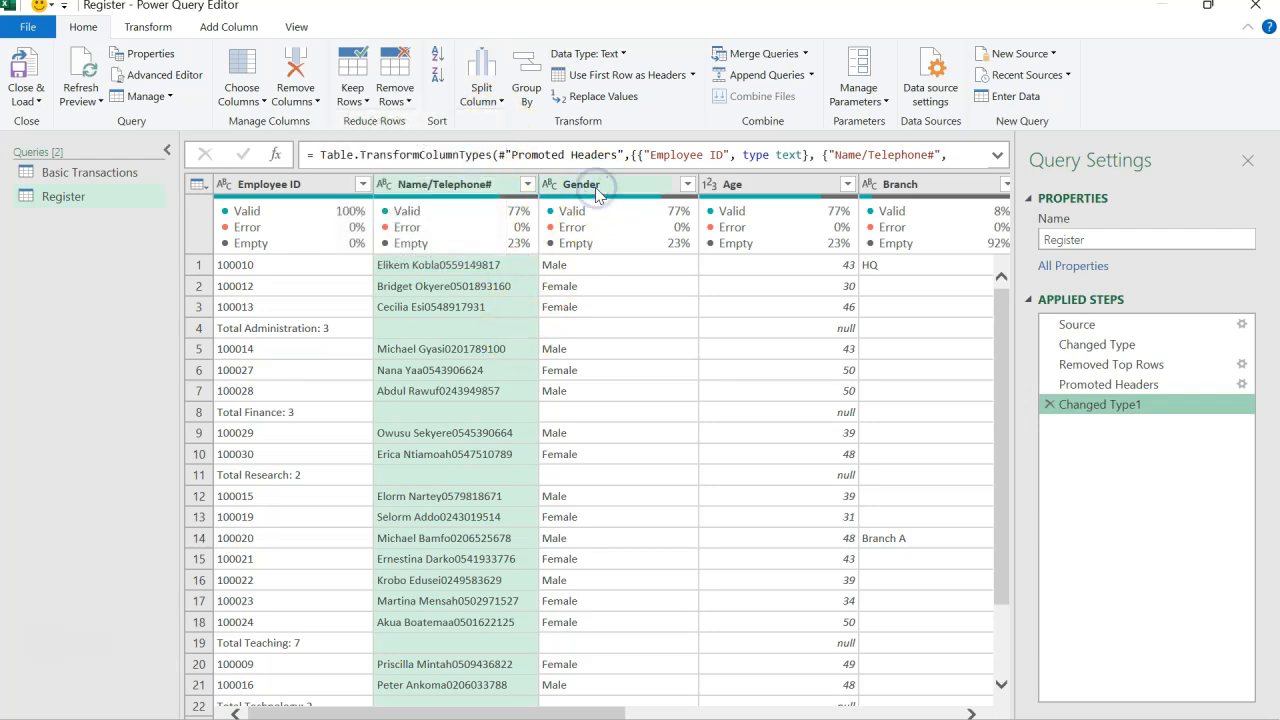
pyautogui.moveTo(462, 243)
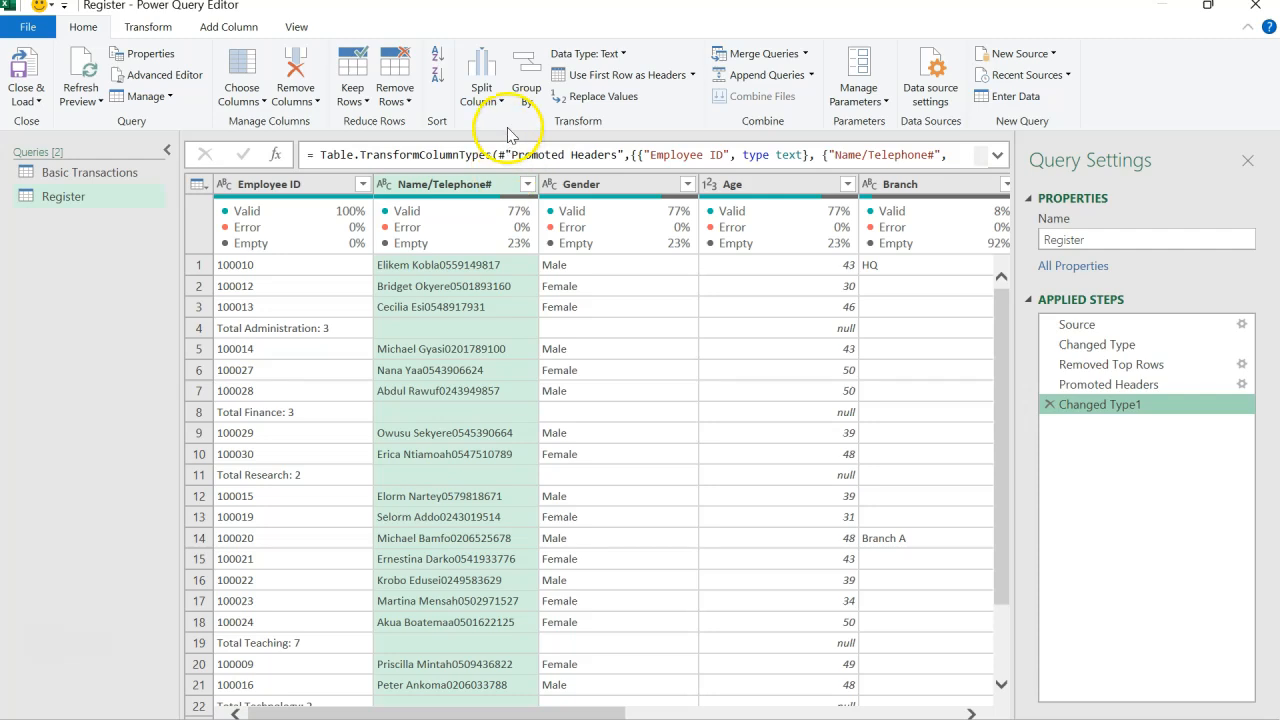
pyautogui.click(483, 95)
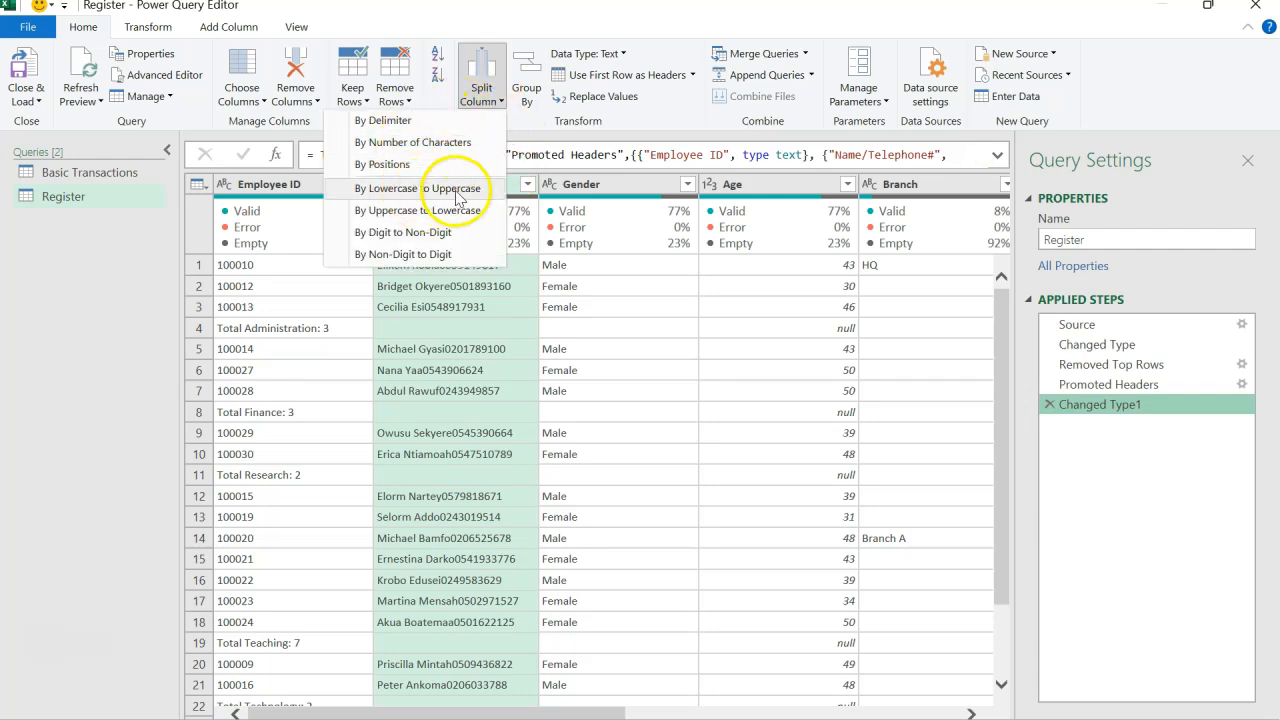
pyautogui.click(428, 128)
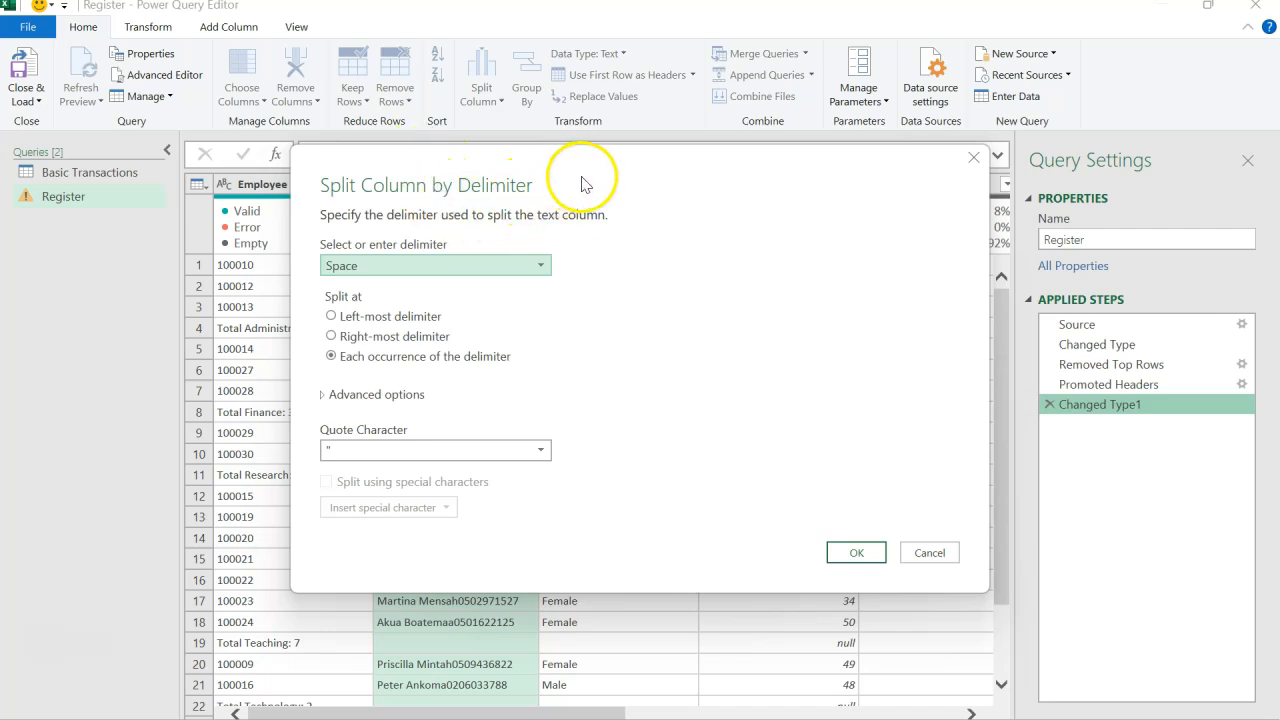
pyautogui.moveTo(583, 178); pyautogui.dragTo(870, 185)
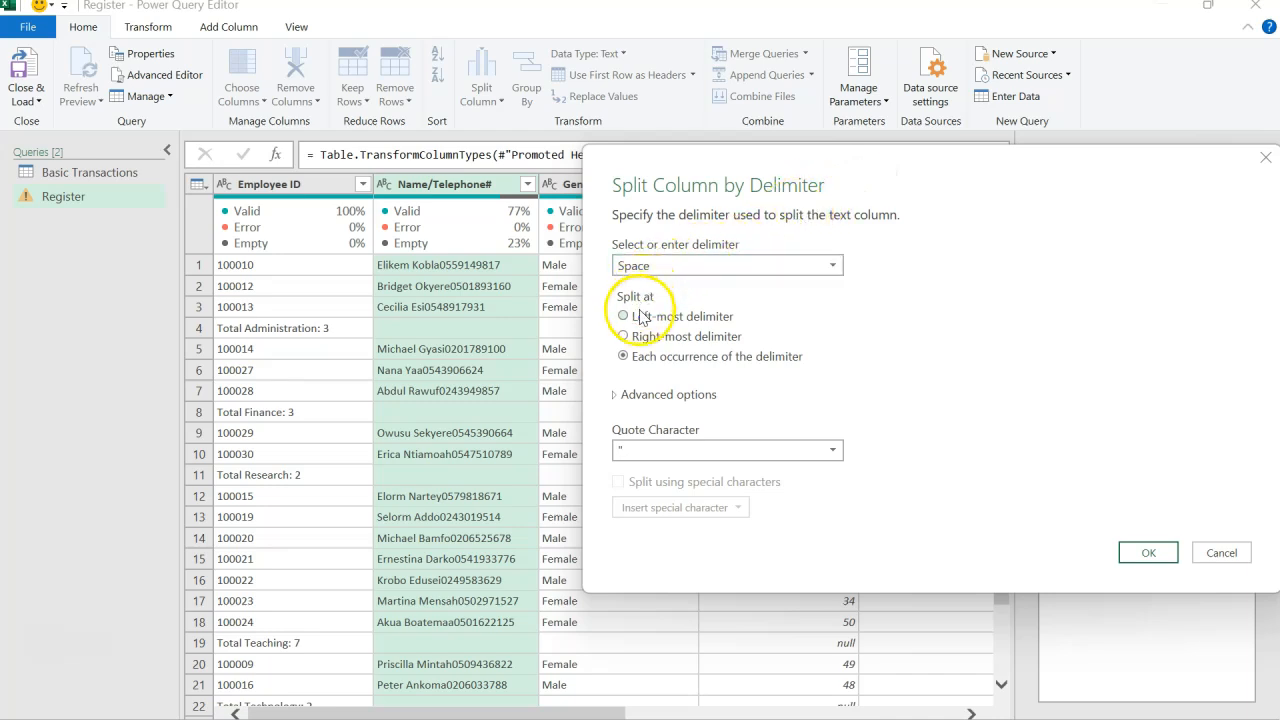
pyautogui.click(712, 265)
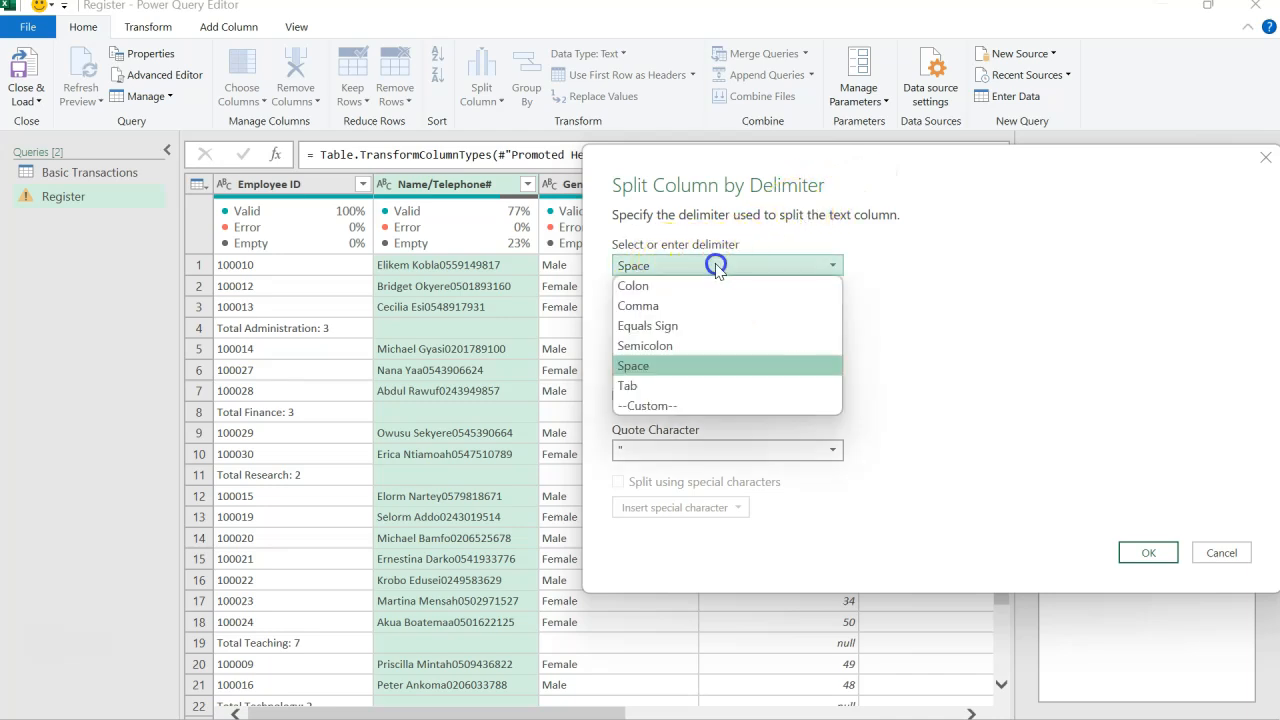
pyautogui.click(675, 406)
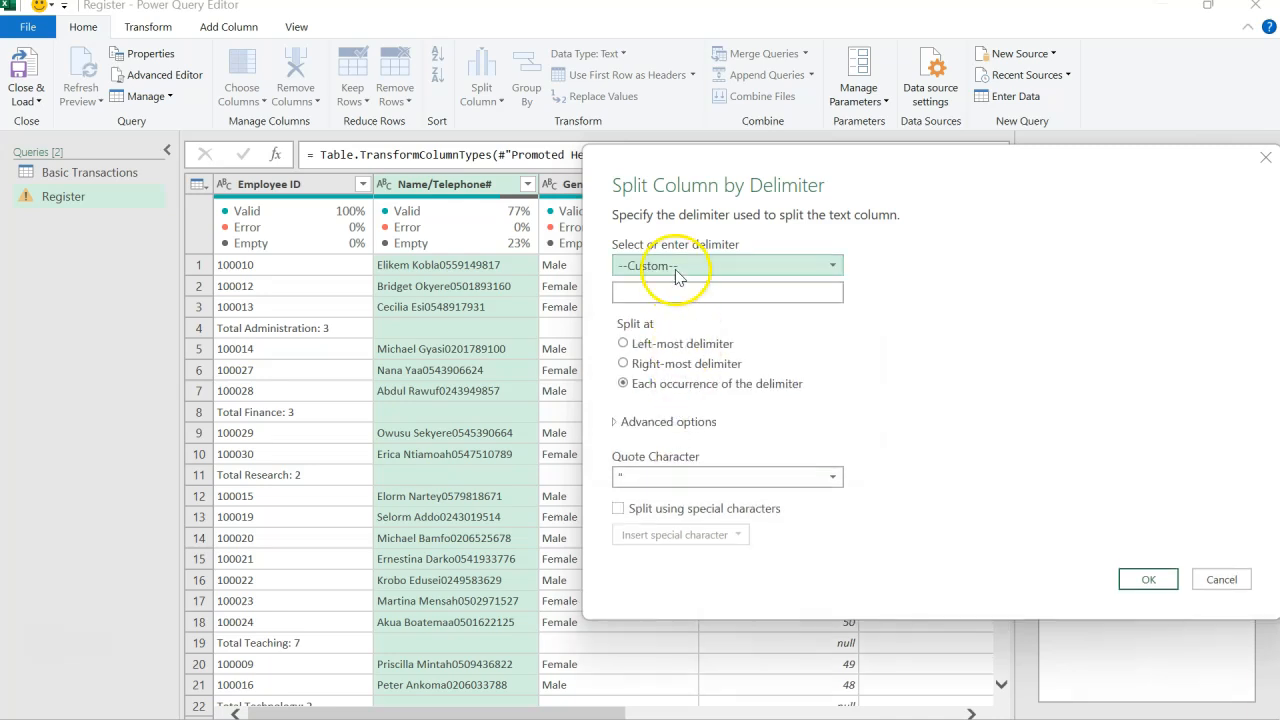
pyautogui.click(683, 298)
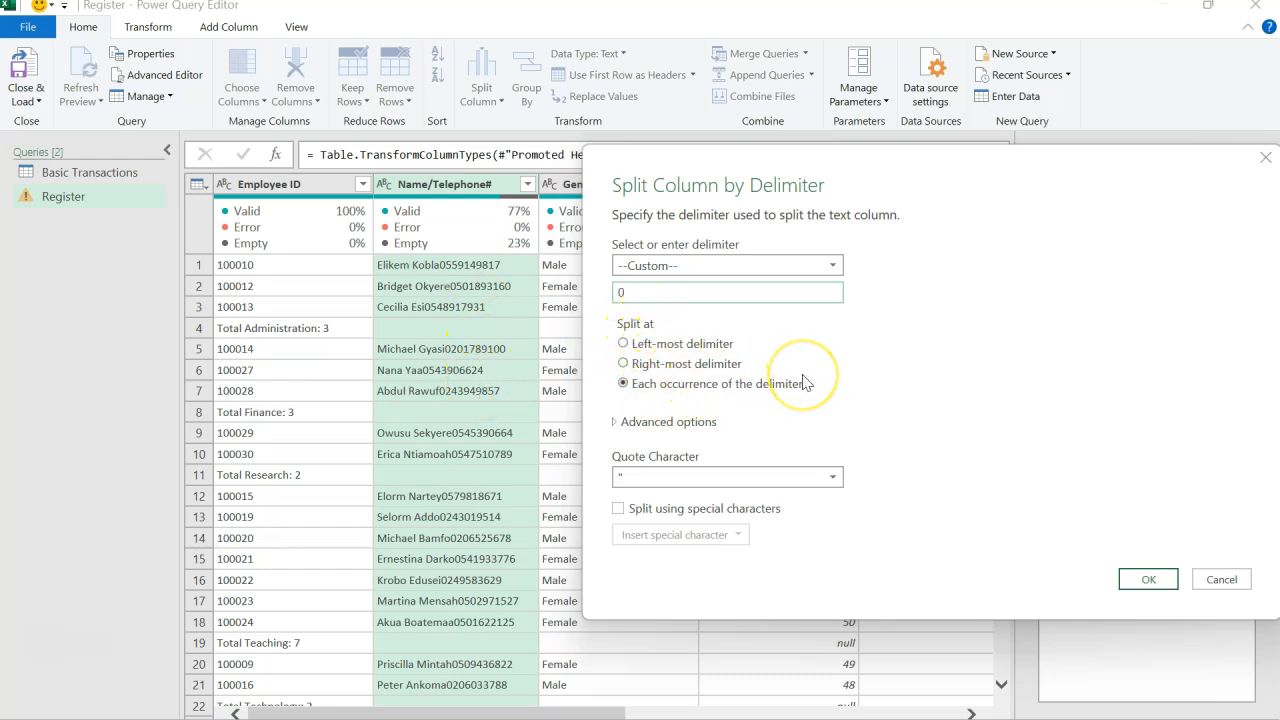
pyautogui.click(665, 343)
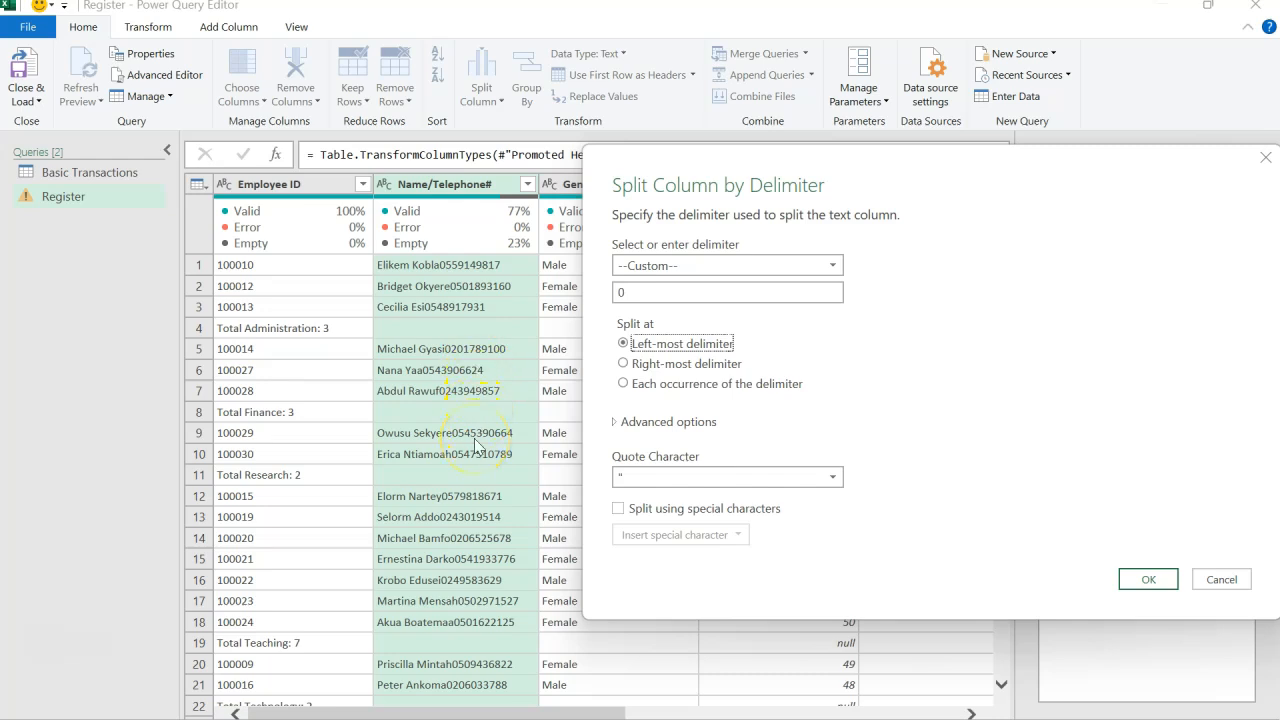
pyautogui.click(1130, 584)
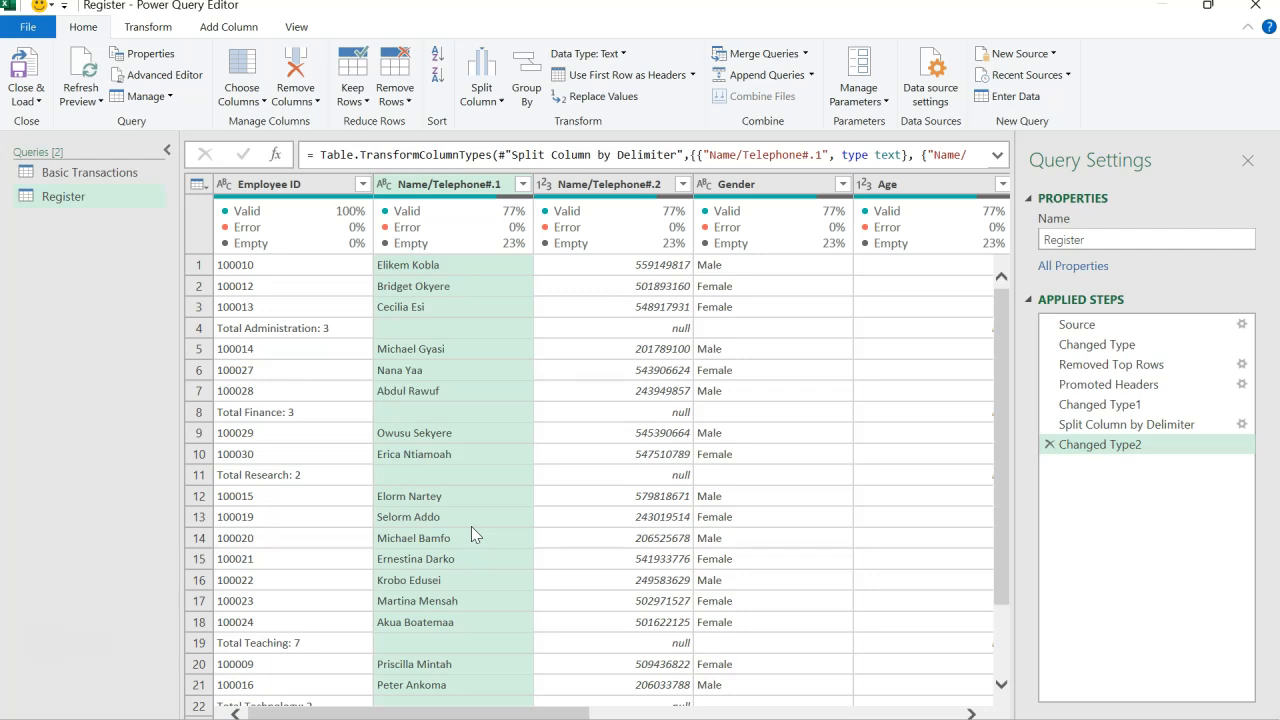
# Add the prefix 0 to every value in the Name/Telephone#.2 column
pyautogui.click(630, 186)
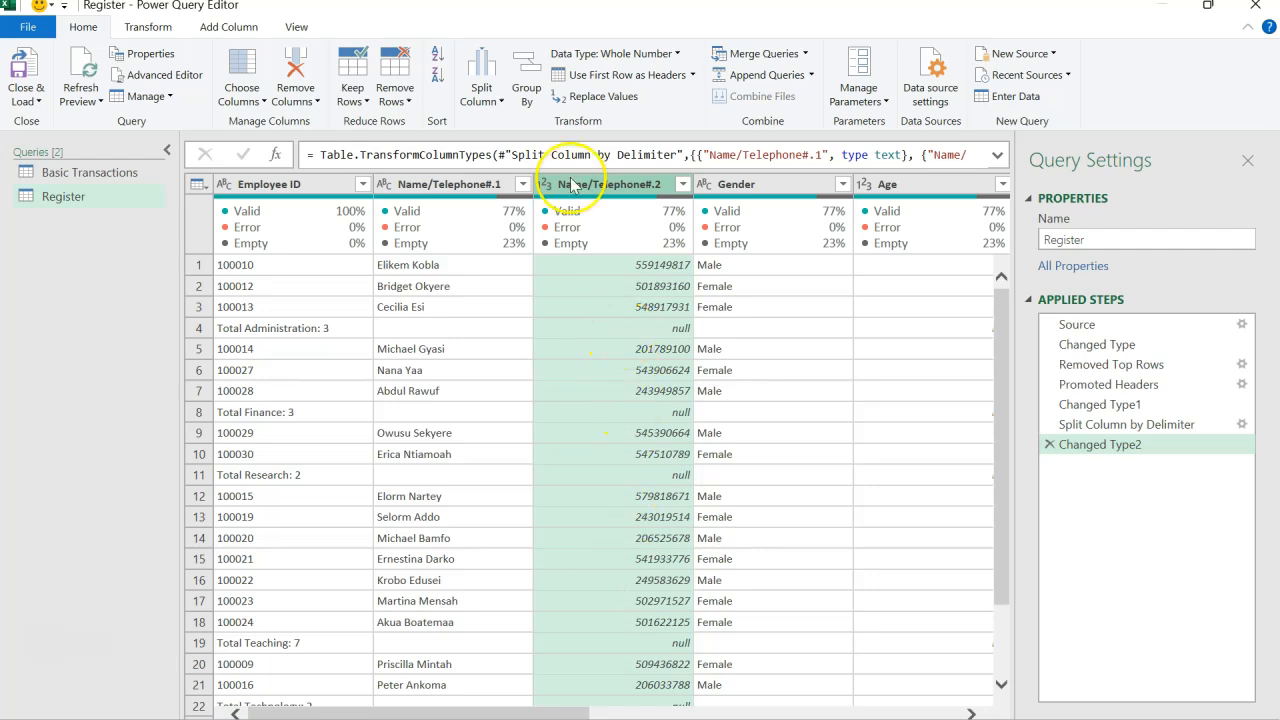
pyautogui.click(166, 33)
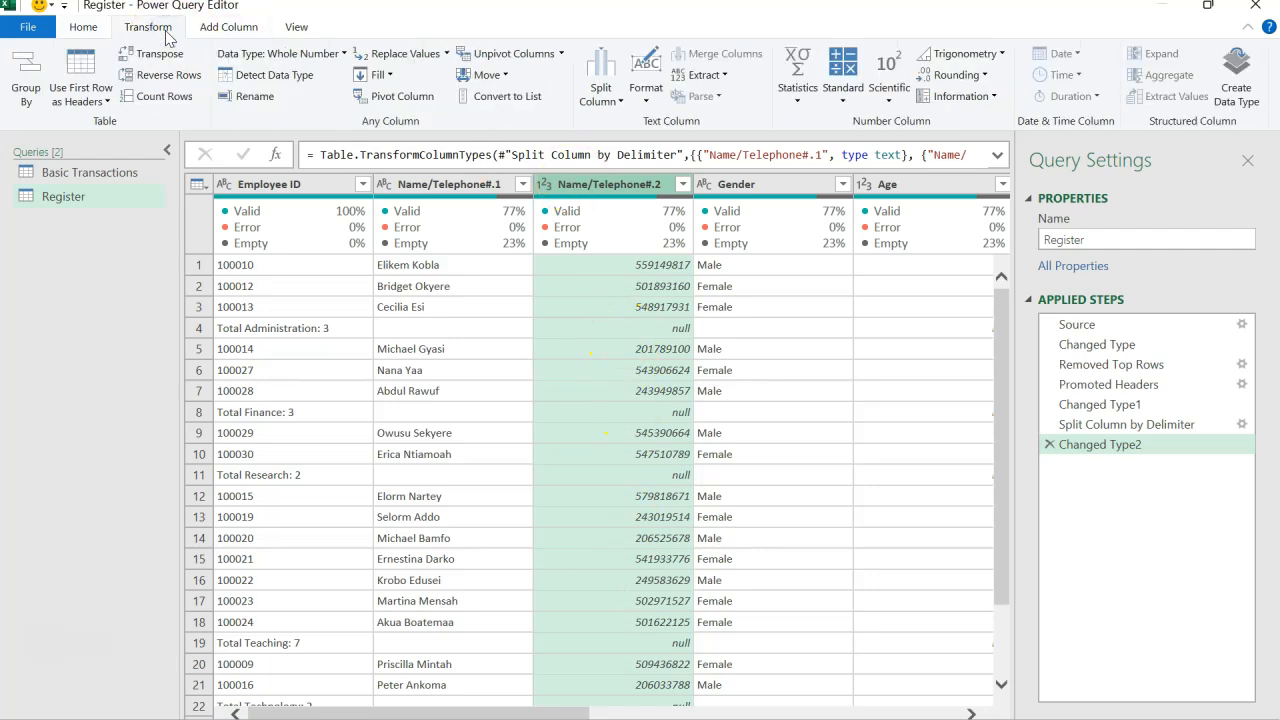
pyautogui.click(648, 94)
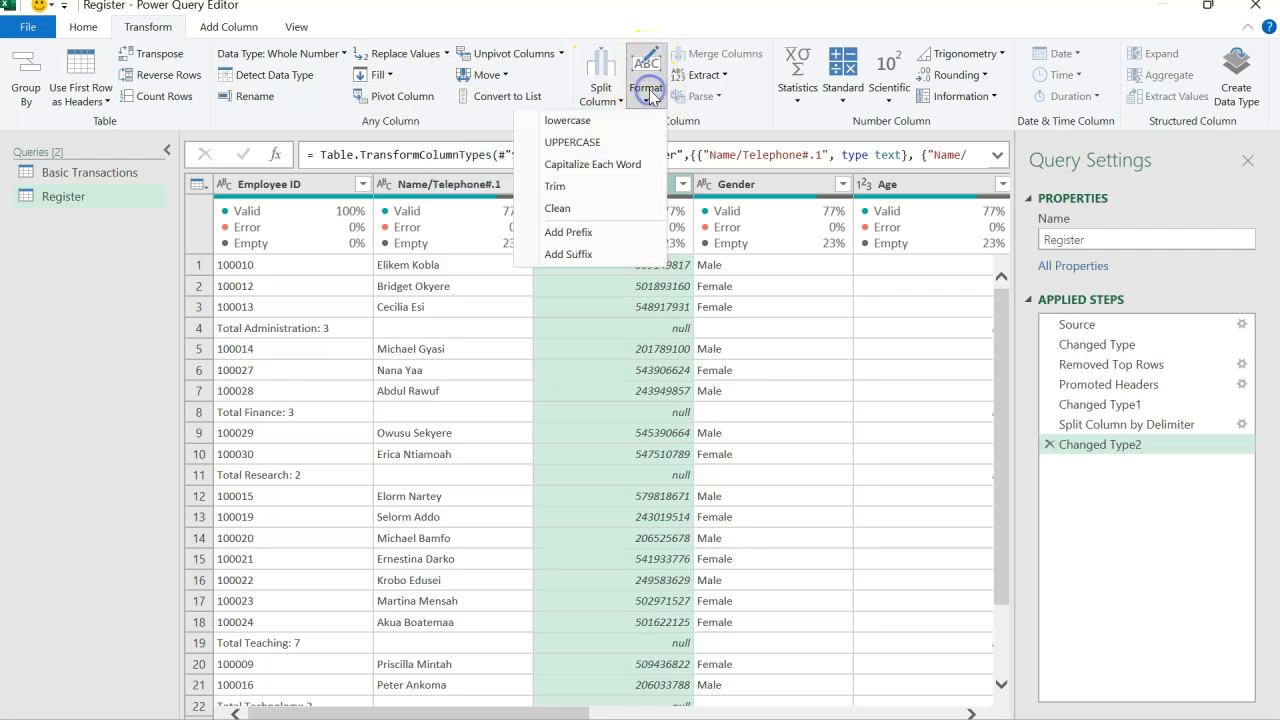
pyautogui.click(593, 234)
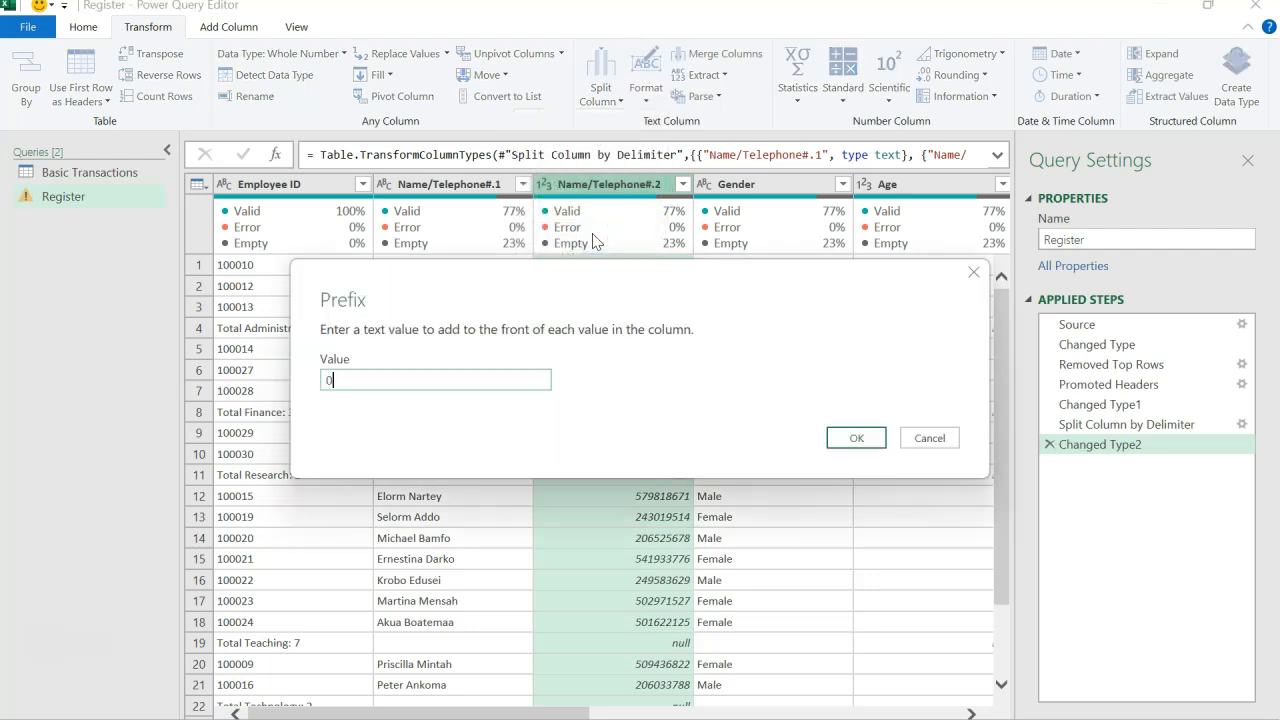
pyautogui.click(878, 442)
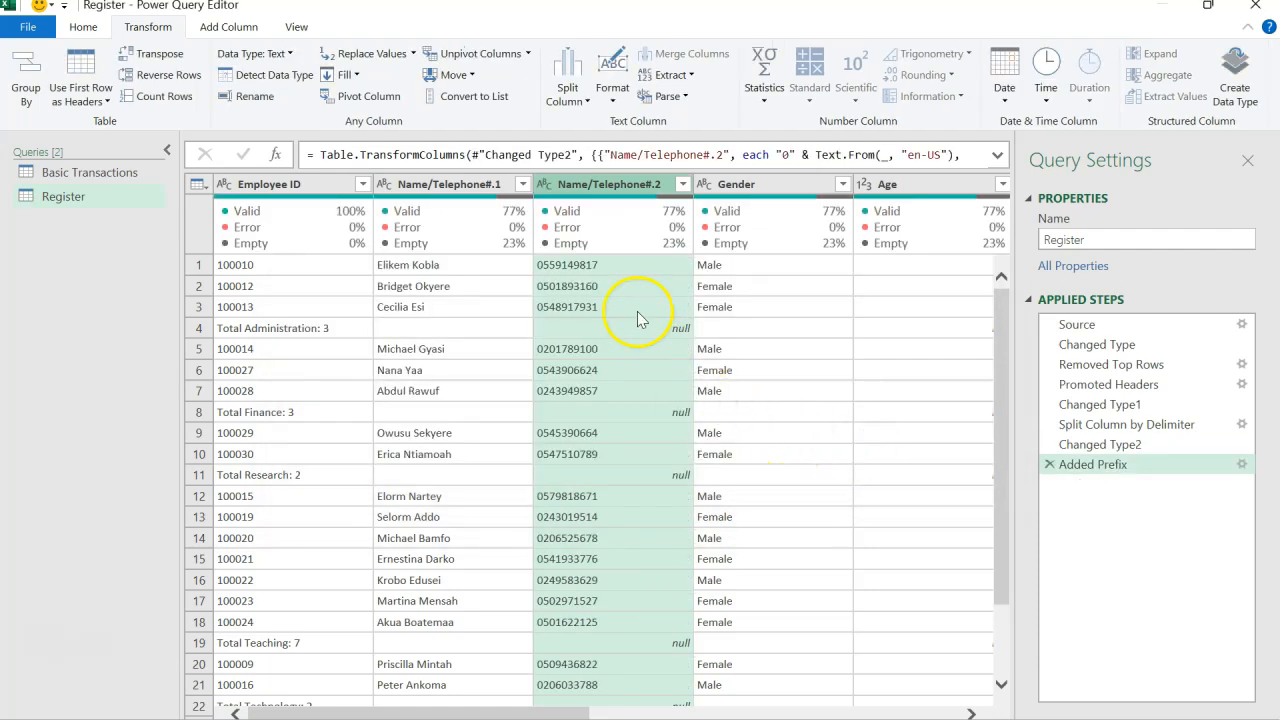
pyautogui.moveTo(570, 215)
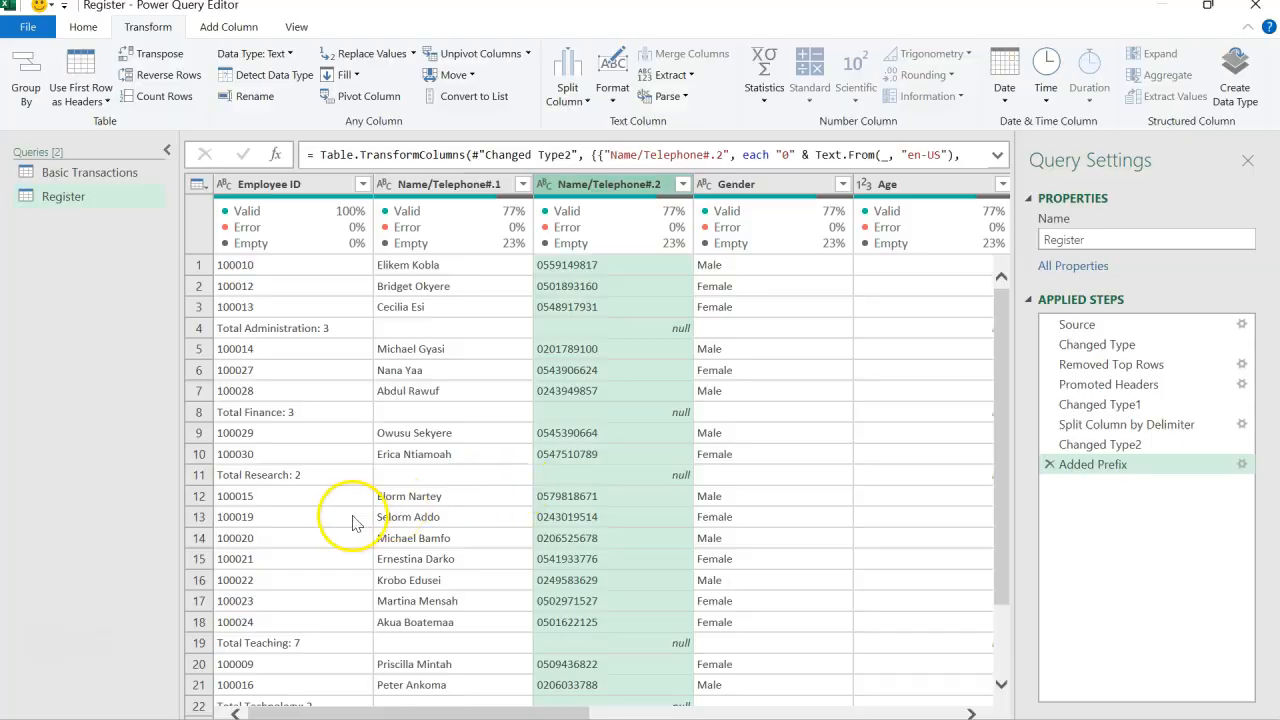
# Consult the column renaming instruction in Steps.txt, and in the Register query rename the Name/Telephone#.1 column to Name
pyautogui.hotkey('alt', 'Tab')
pyautogui.click(322, 386)
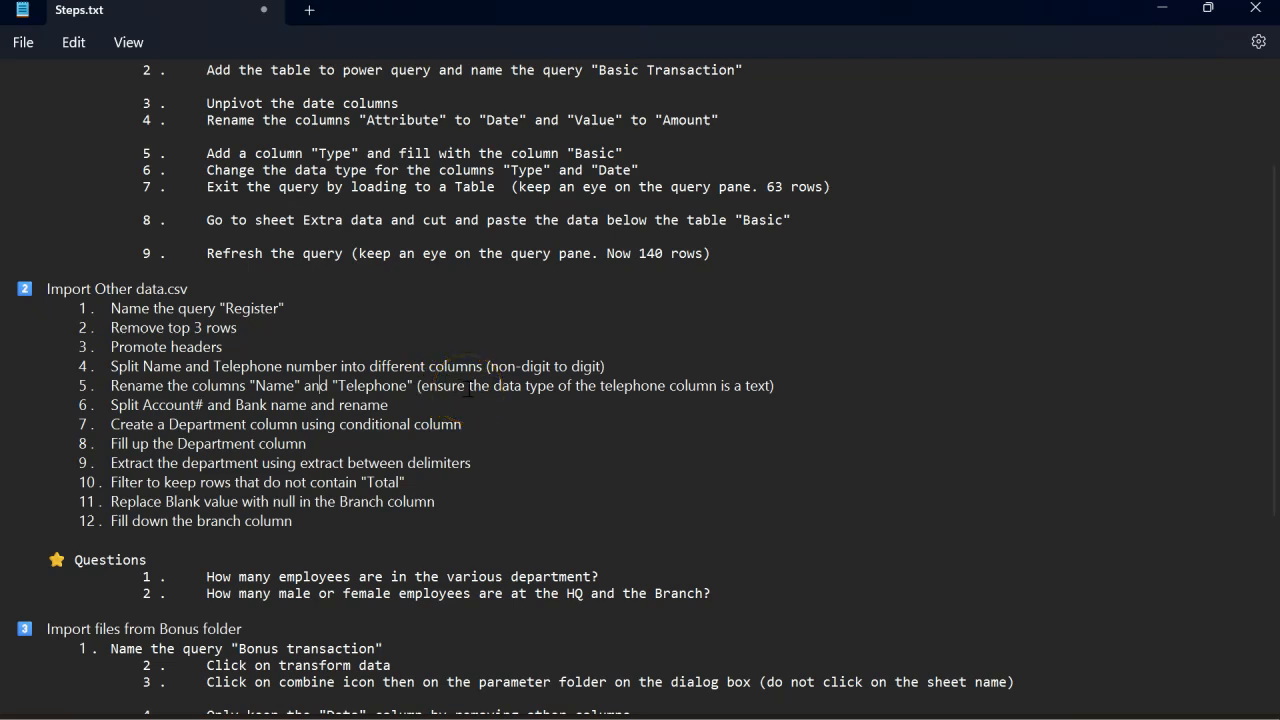
pyautogui.hotkey('alt', 'Tab')
pyautogui.hotkey('alt', 'Tab')
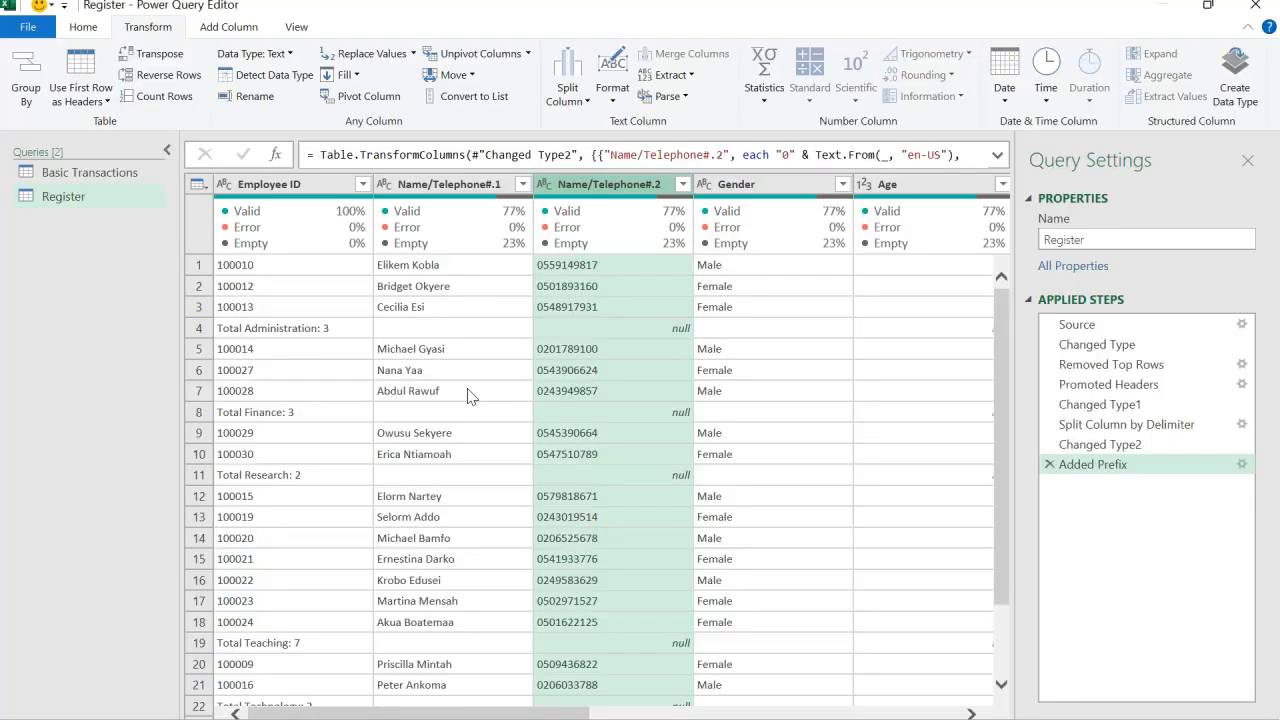
pyautogui.doubleClick(475, 188)
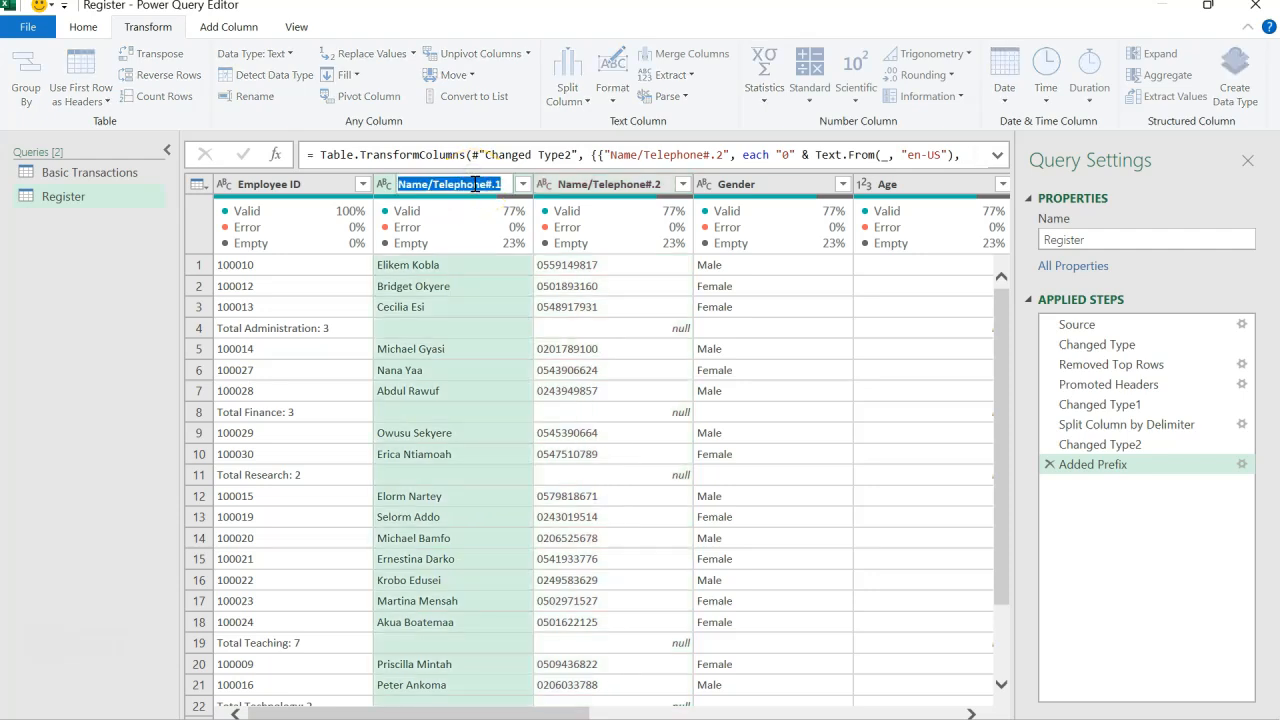
pyautogui.write('Name')
pyautogui.press('Return')
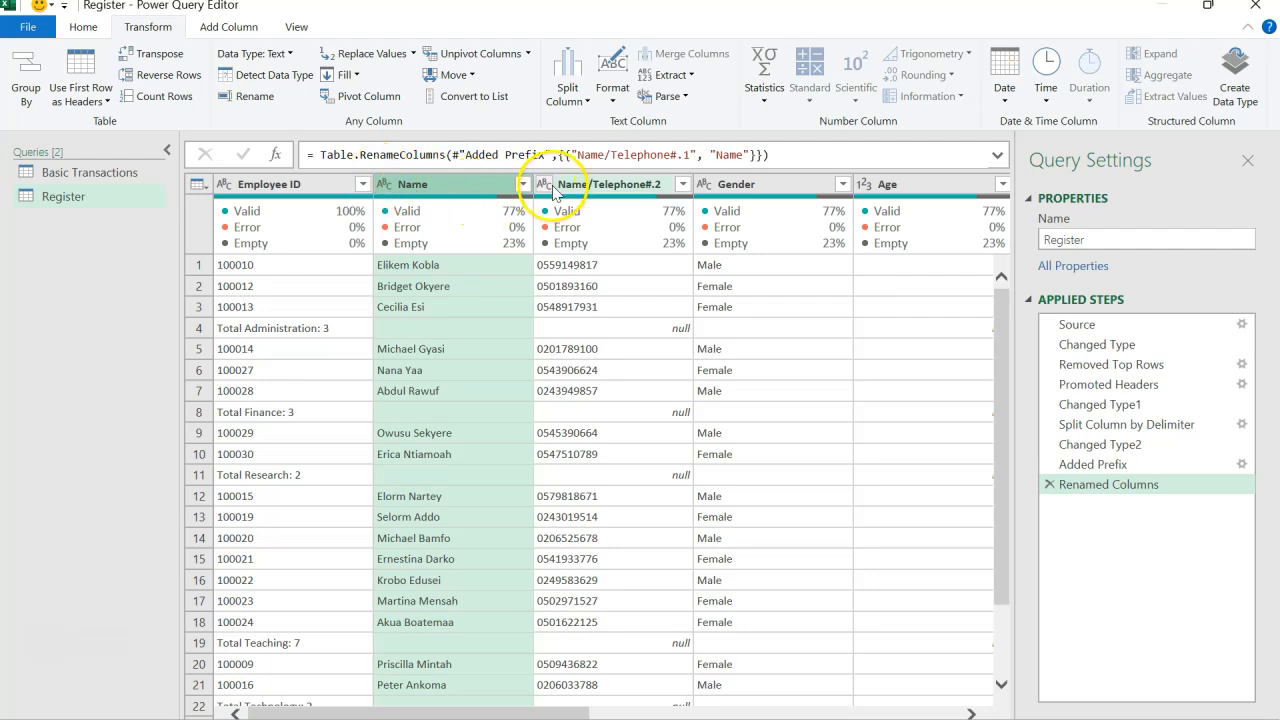
# Rename the Name/Telephone#.2 column to Telephone
pyautogui.click(580, 190)
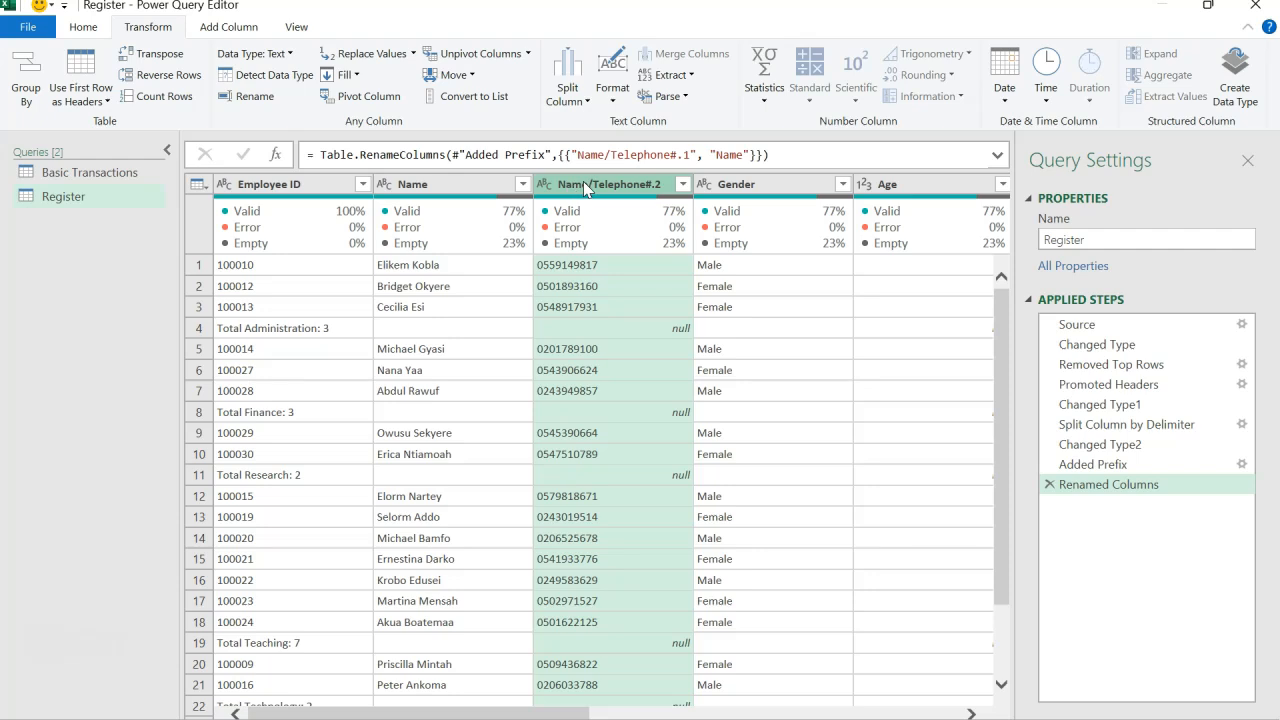
pyautogui.doubleClick(585, 187)
pyautogui.write('T')
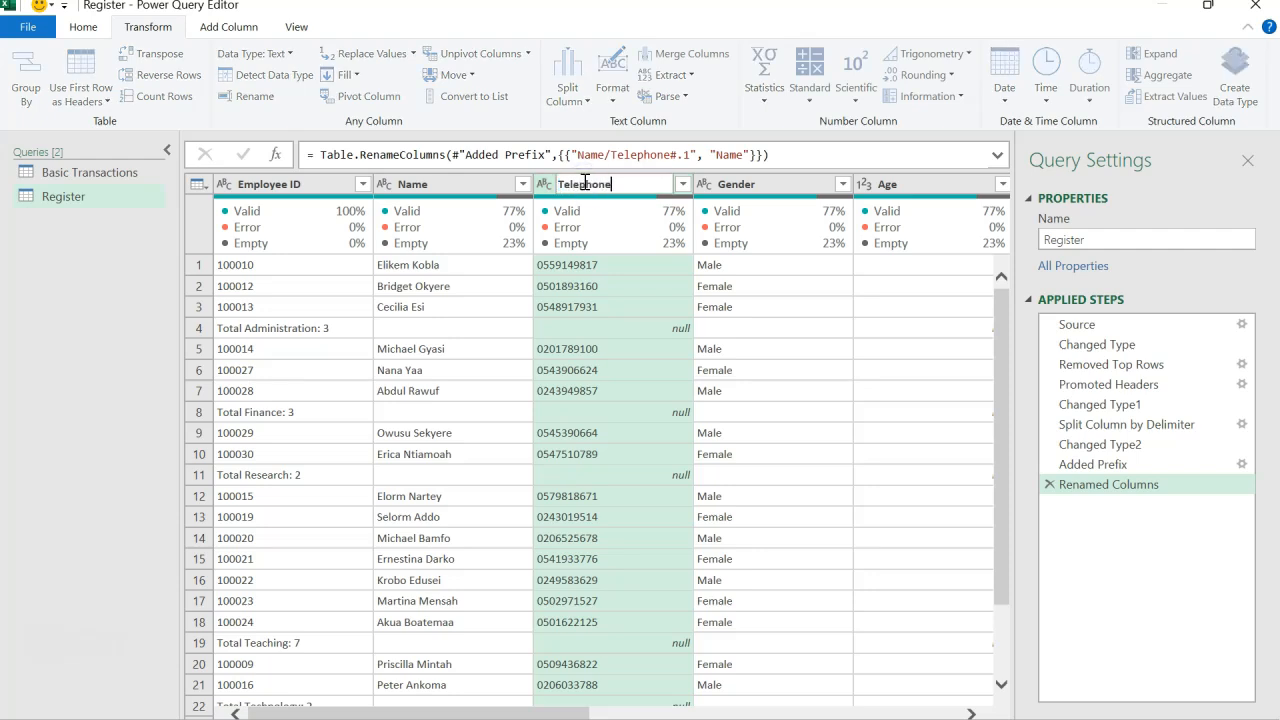
pyautogui.press('Return')
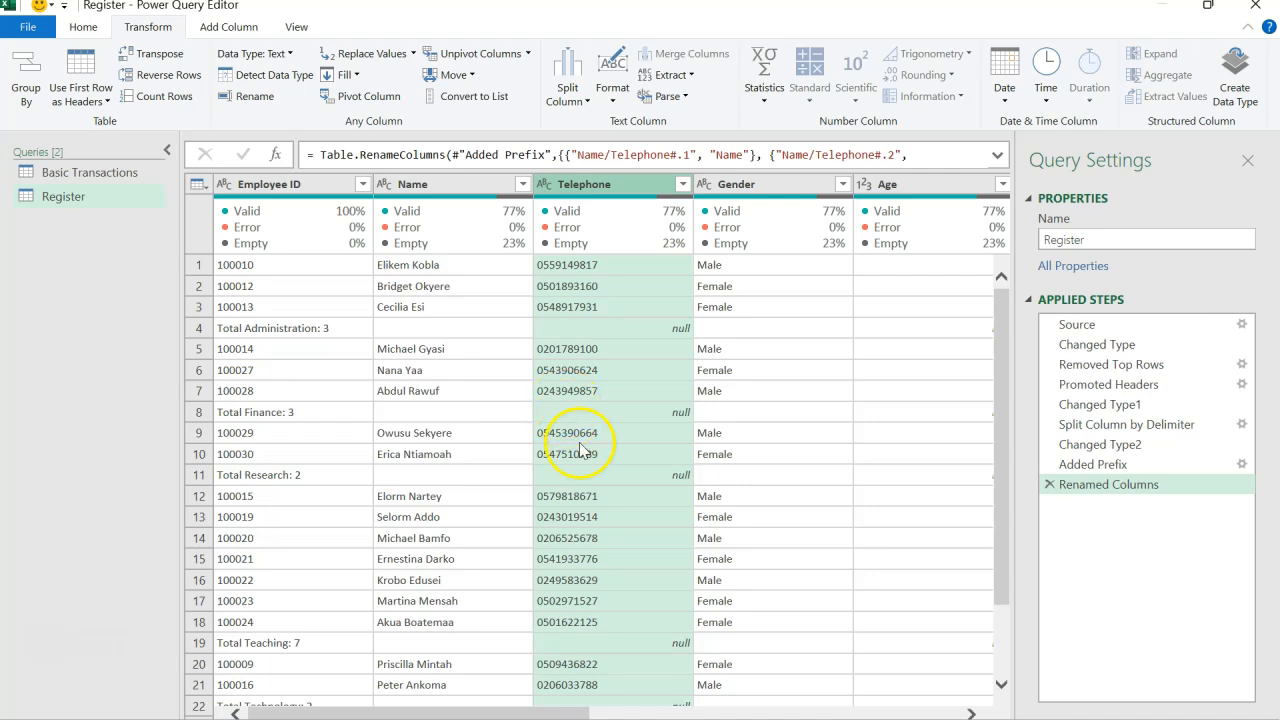
# Split the Account # / Bank Name column by the custom delimiter " - " at each occurrence of the delimiter
pyautogui.hotkey('alt', 'Tab')
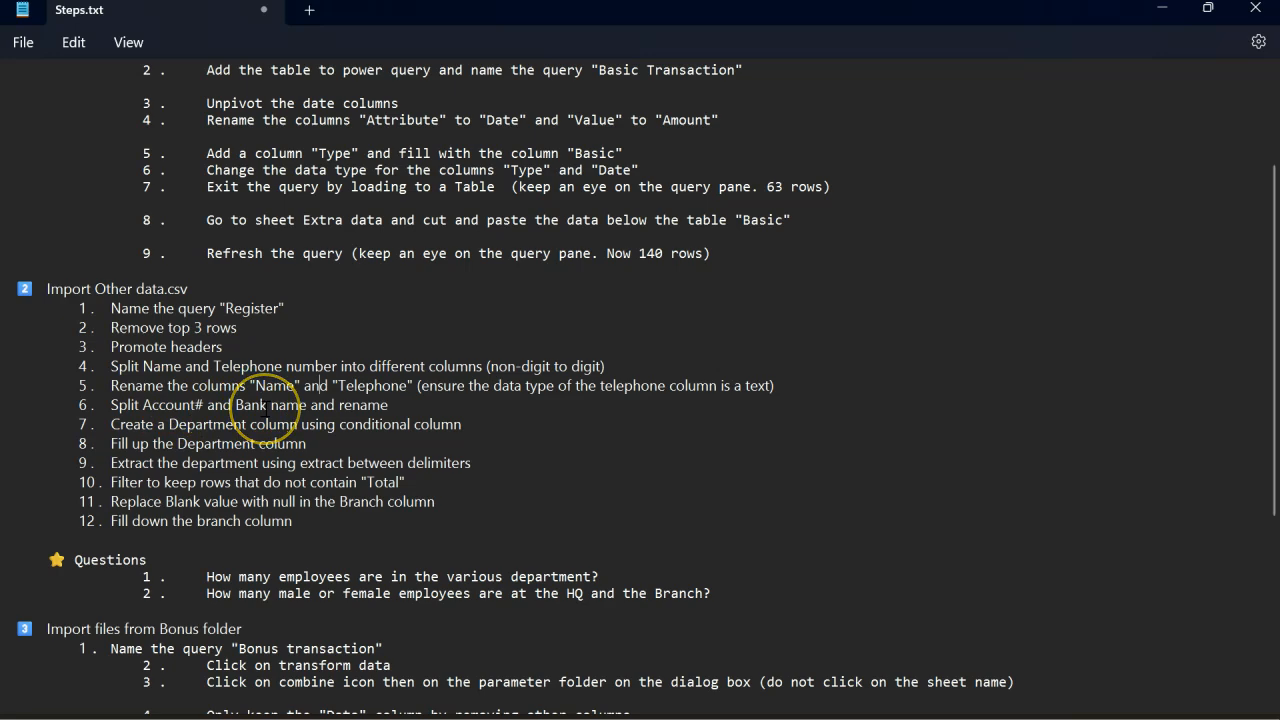
pyautogui.hotkey('alt', 'Tab')
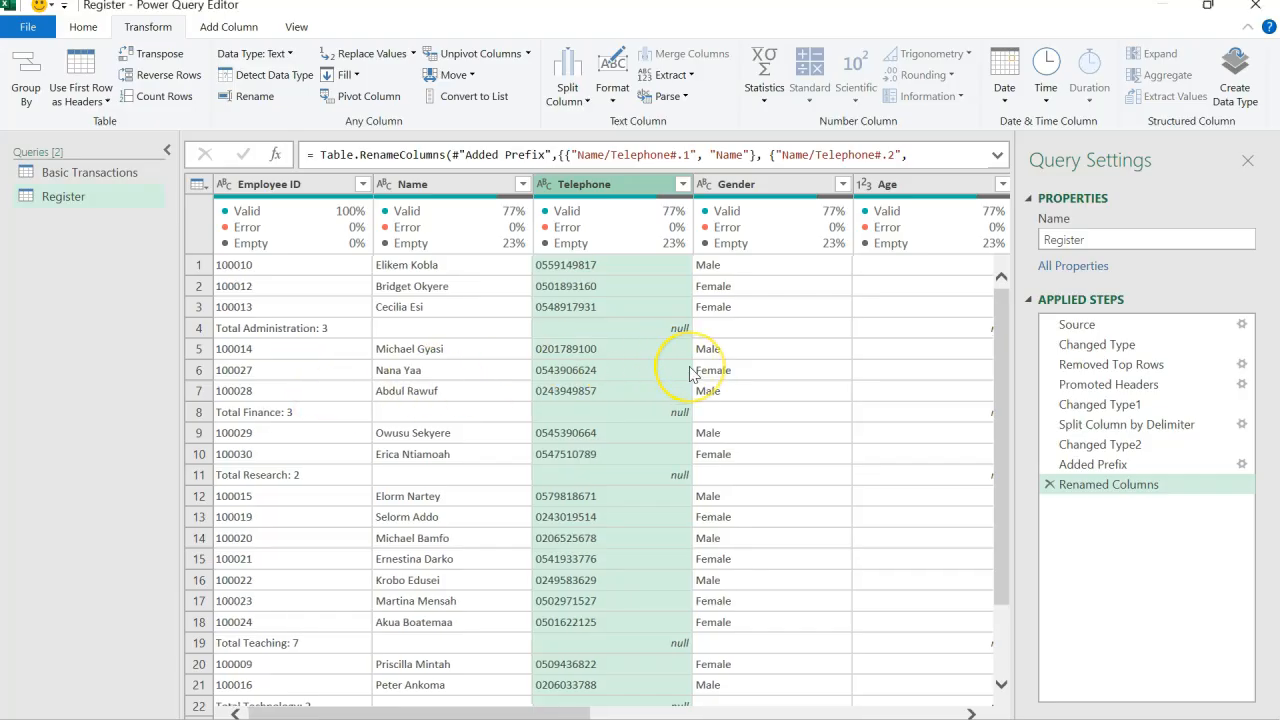
pyautogui.hscroll(3, 670, 368)
pyautogui.hscroll(3, 690, 373)
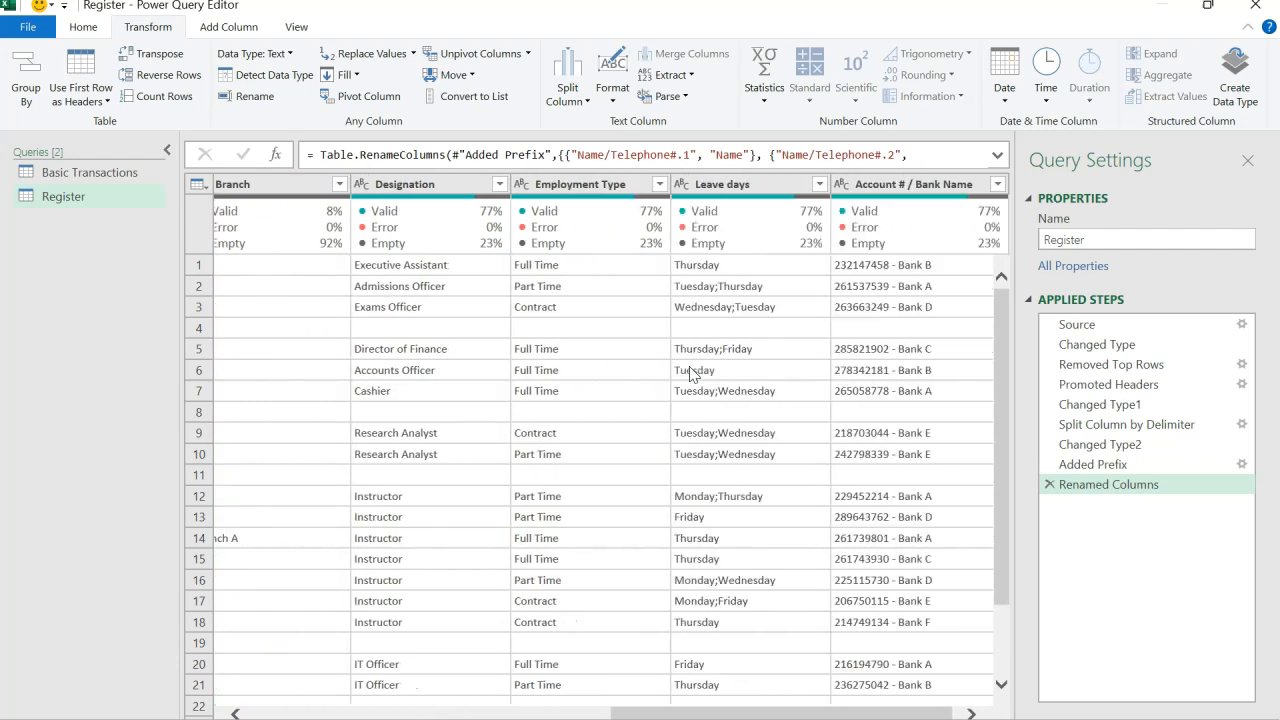
pyautogui.click(902, 186)
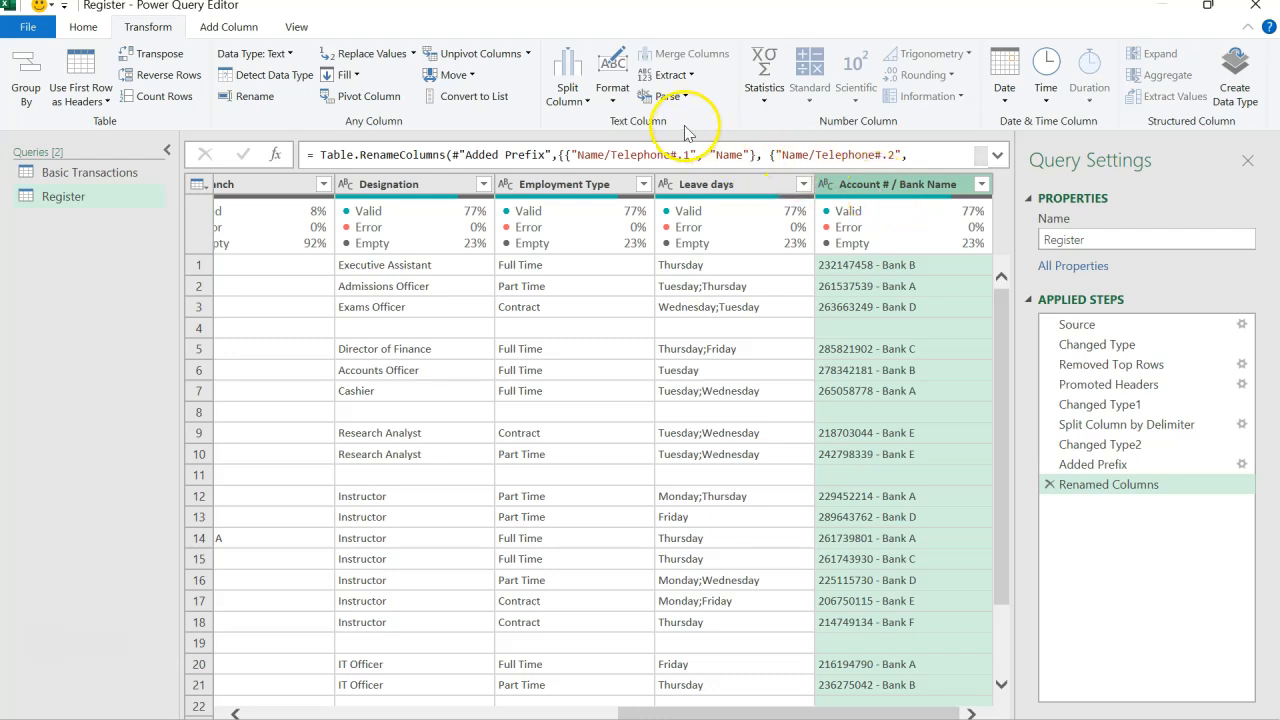
pyautogui.click(574, 104)
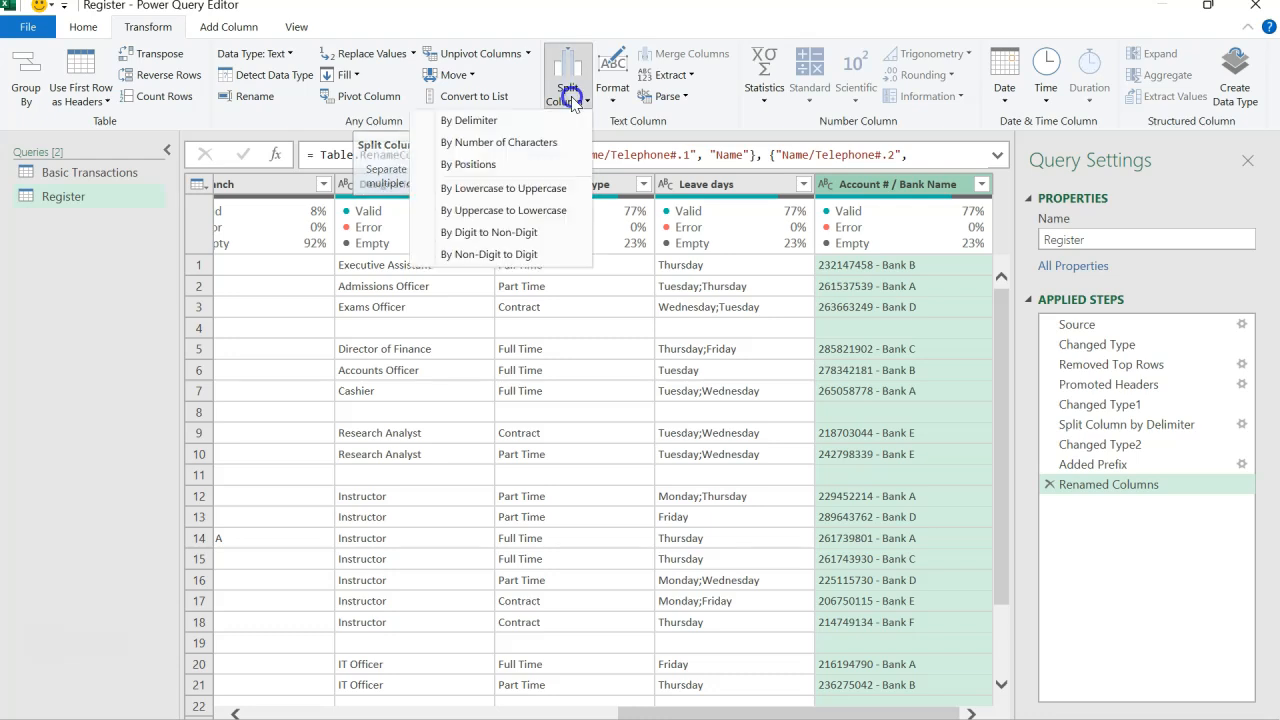
pyautogui.click(519, 124)
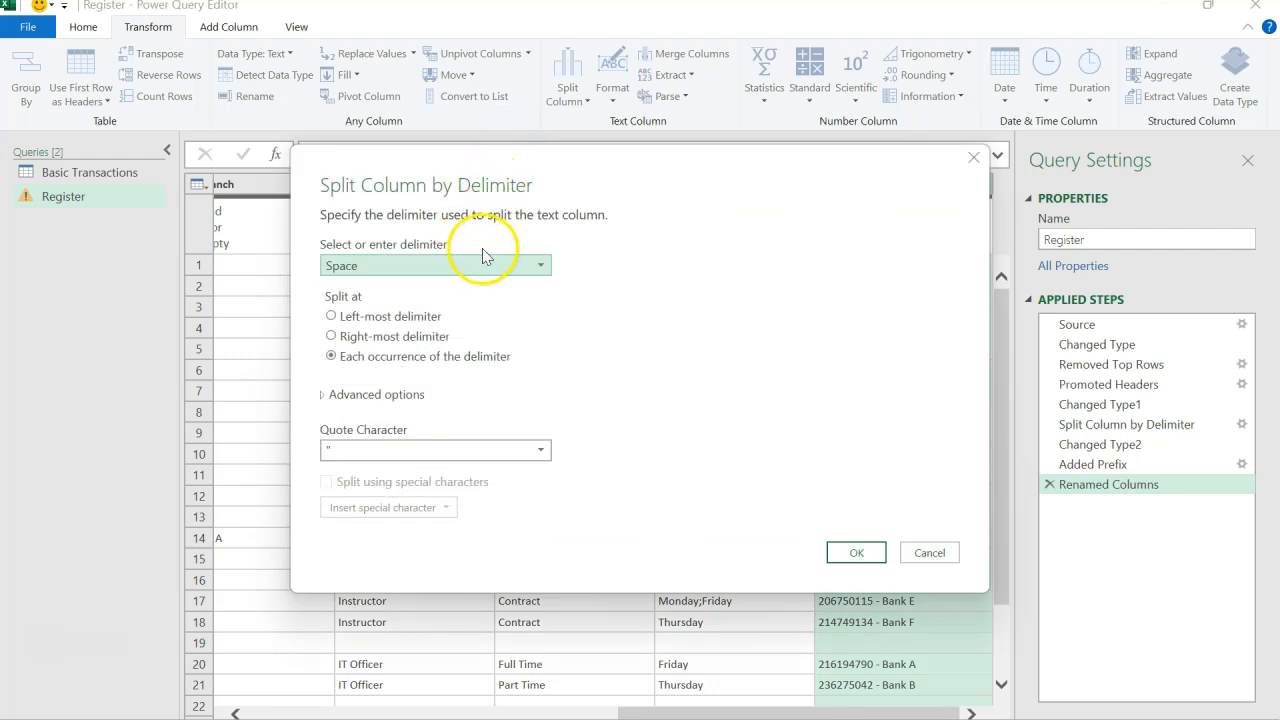
pyautogui.click(510, 266)
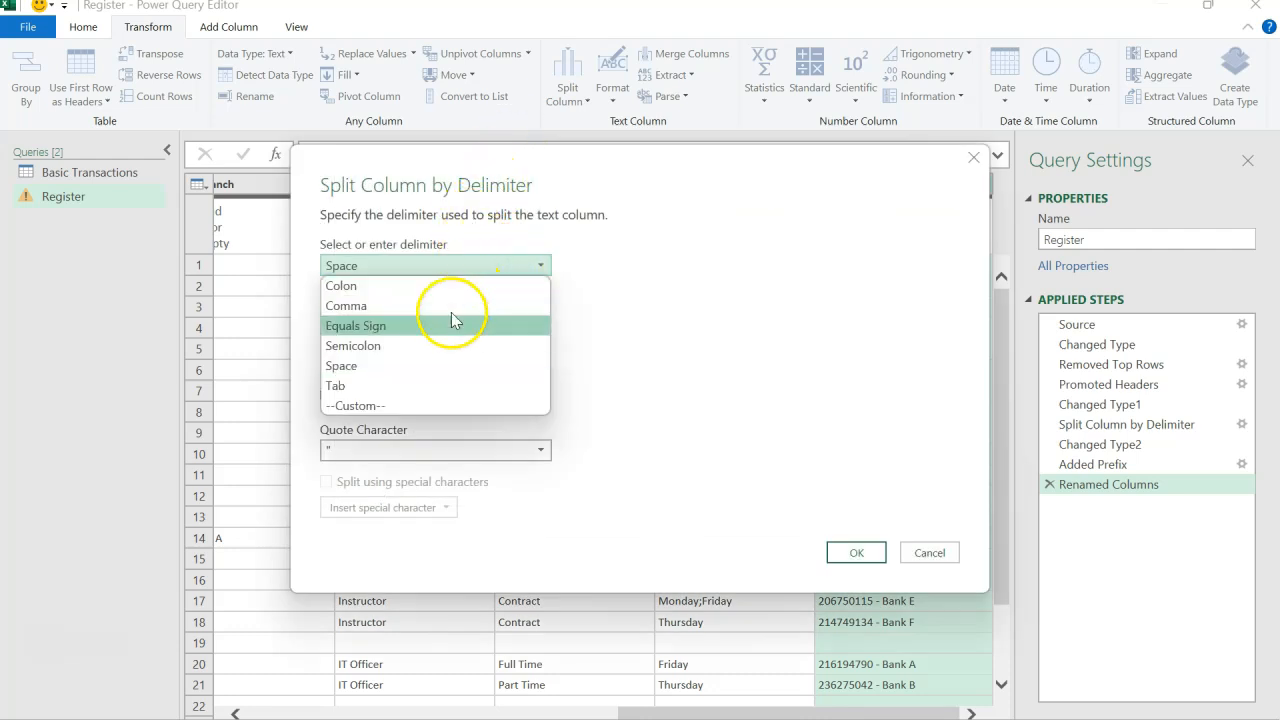
pyautogui.click(415, 405)
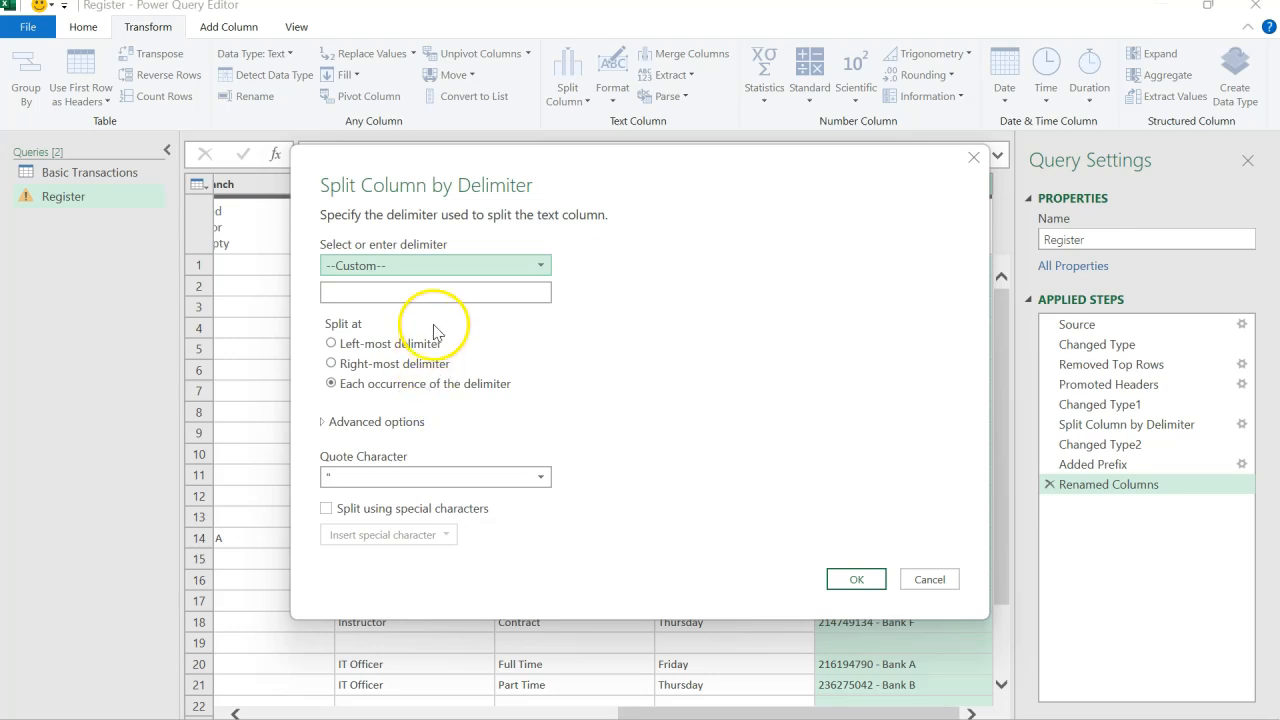
pyautogui.click(435, 292)
pyautogui.moveTo(609, 157); pyautogui.dragTo(428, 172)
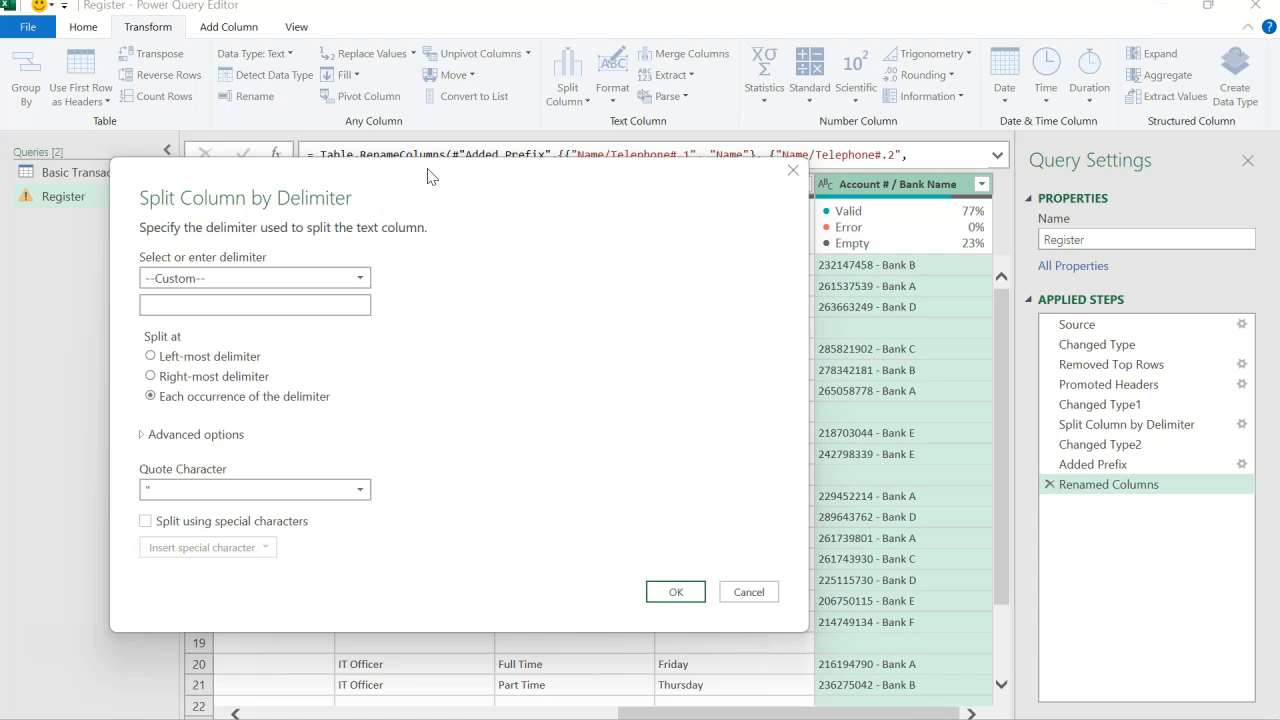
pyautogui.click(300, 305)
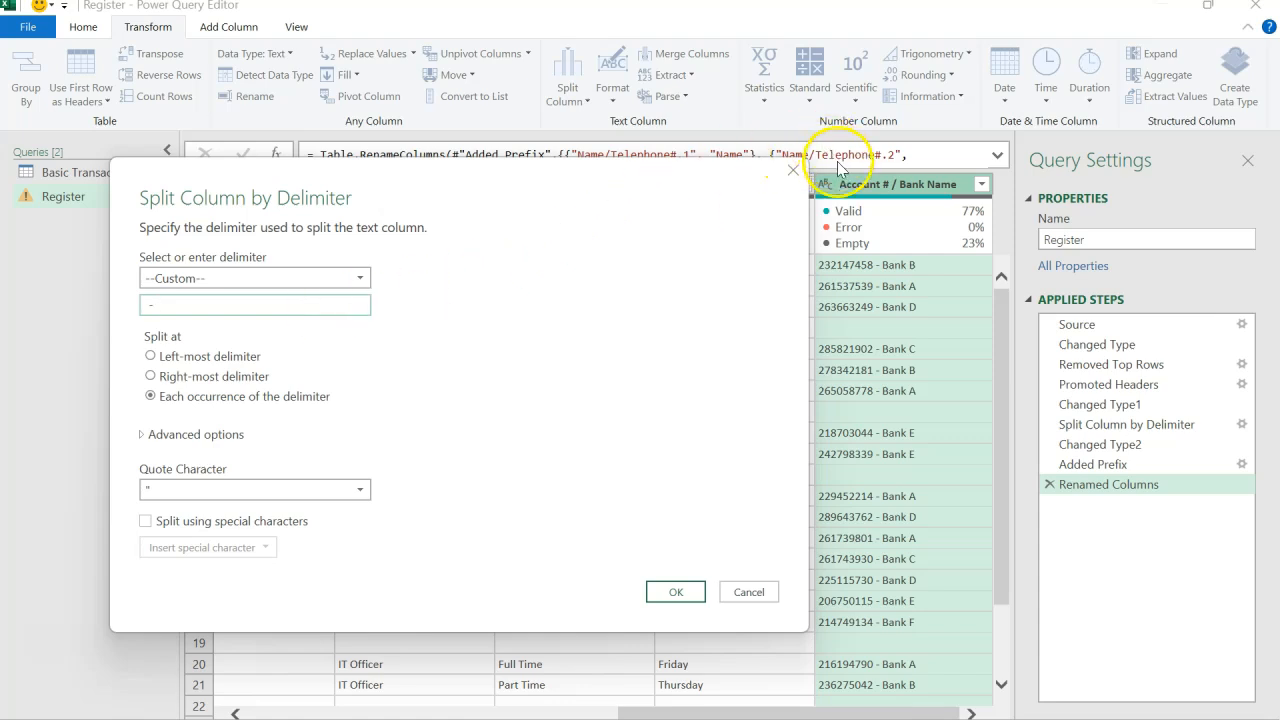
pyautogui.click(684, 591)
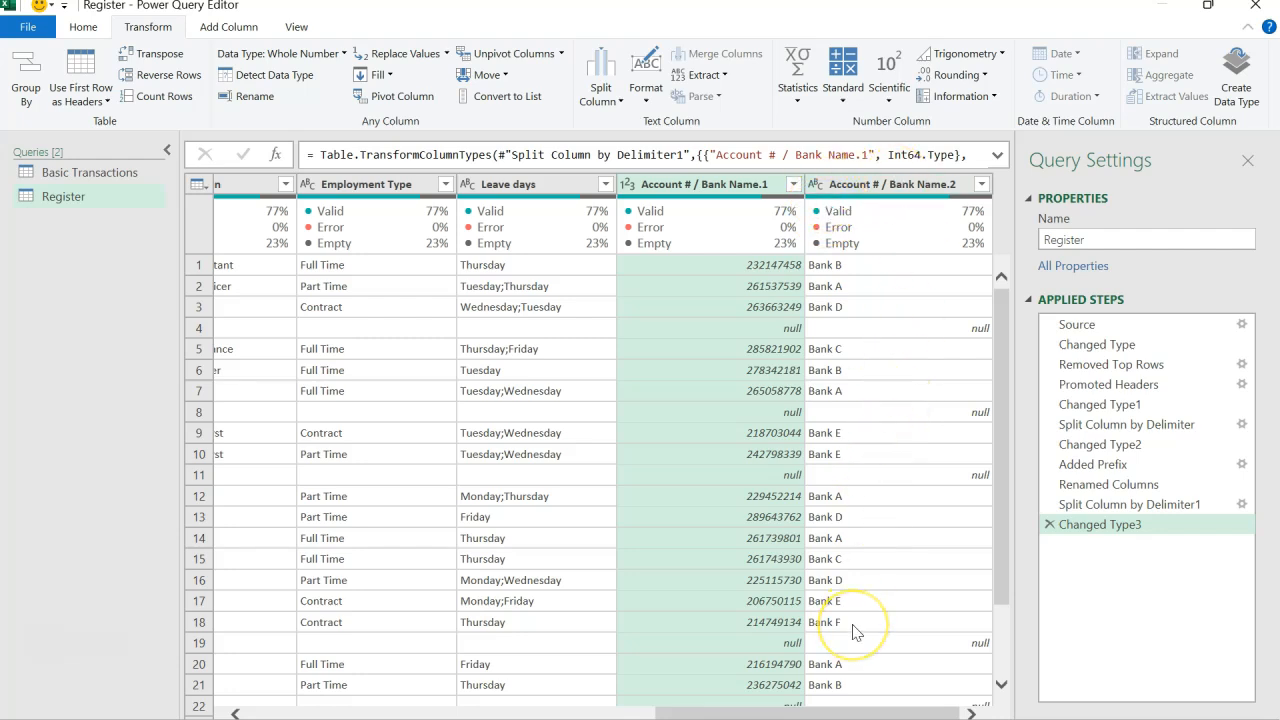
# Check the renaming instruction in Steps.txt and rename the Account # / Bank Name.1 column to Account #
pyautogui.hotkey('alt', 'Tab')
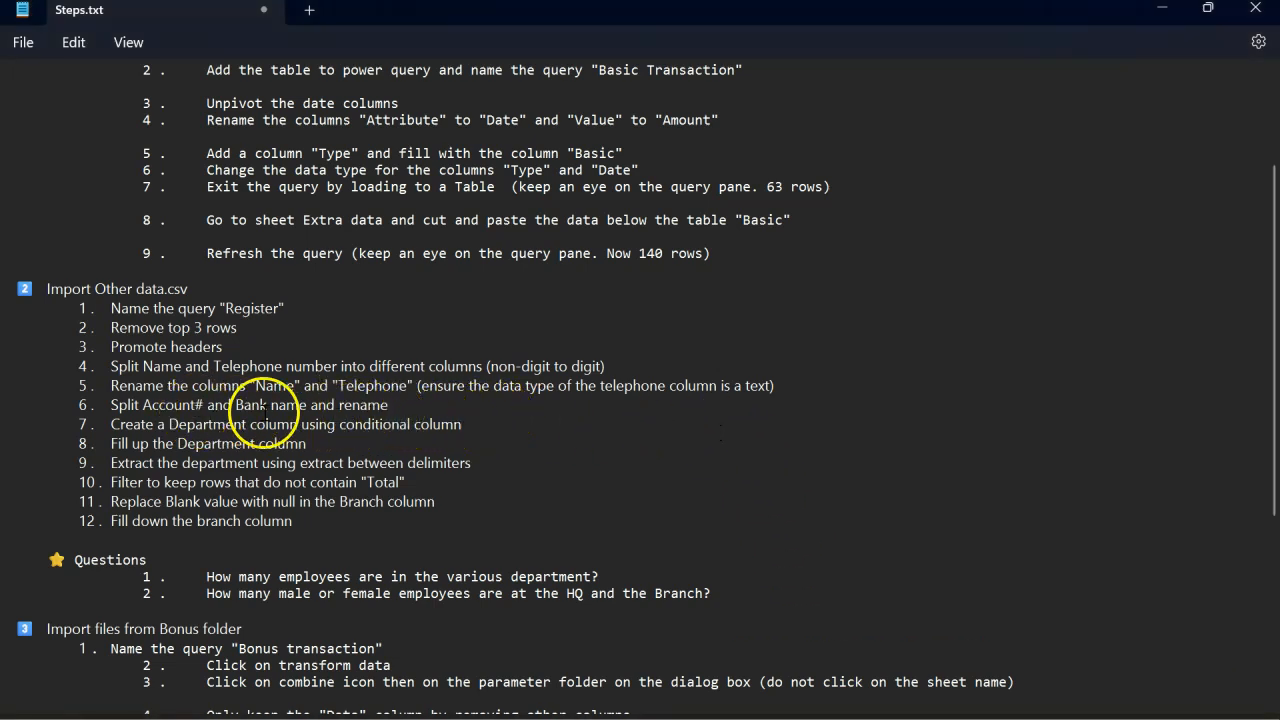
pyautogui.moveTo(404, 408); pyautogui.dragTo(336, 416)
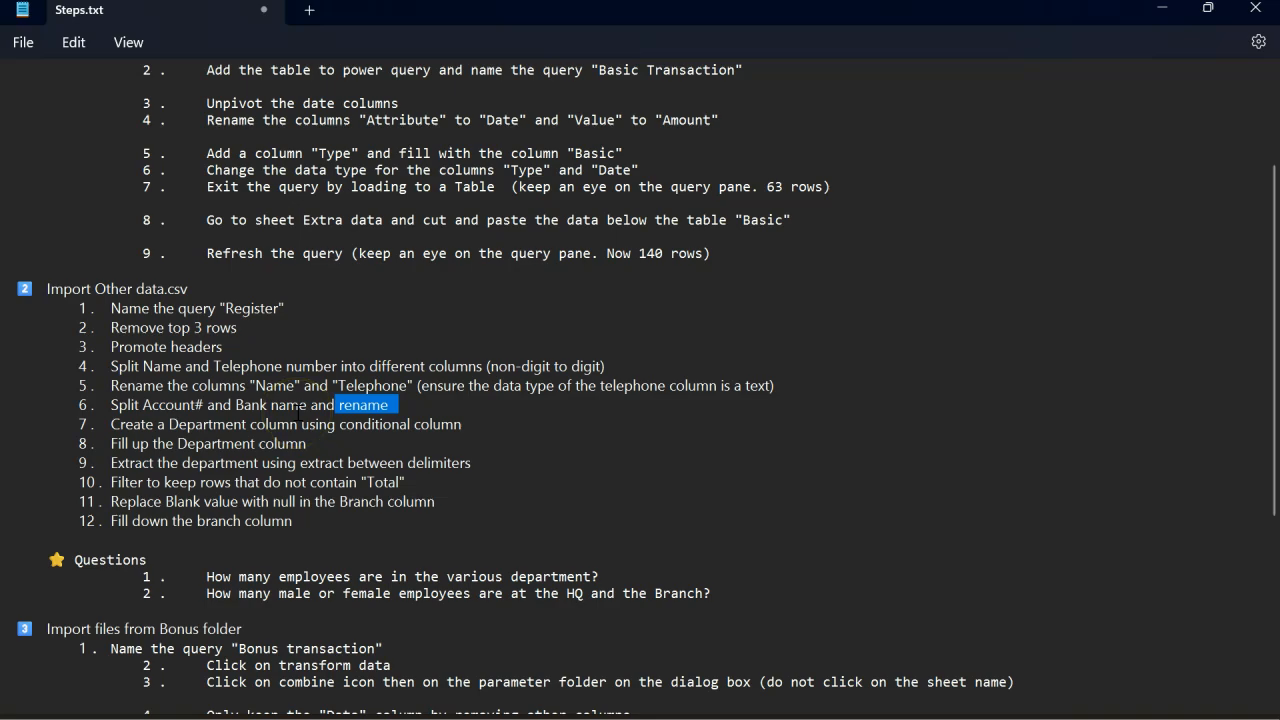
pyautogui.hotkey('alt', 'Tab')
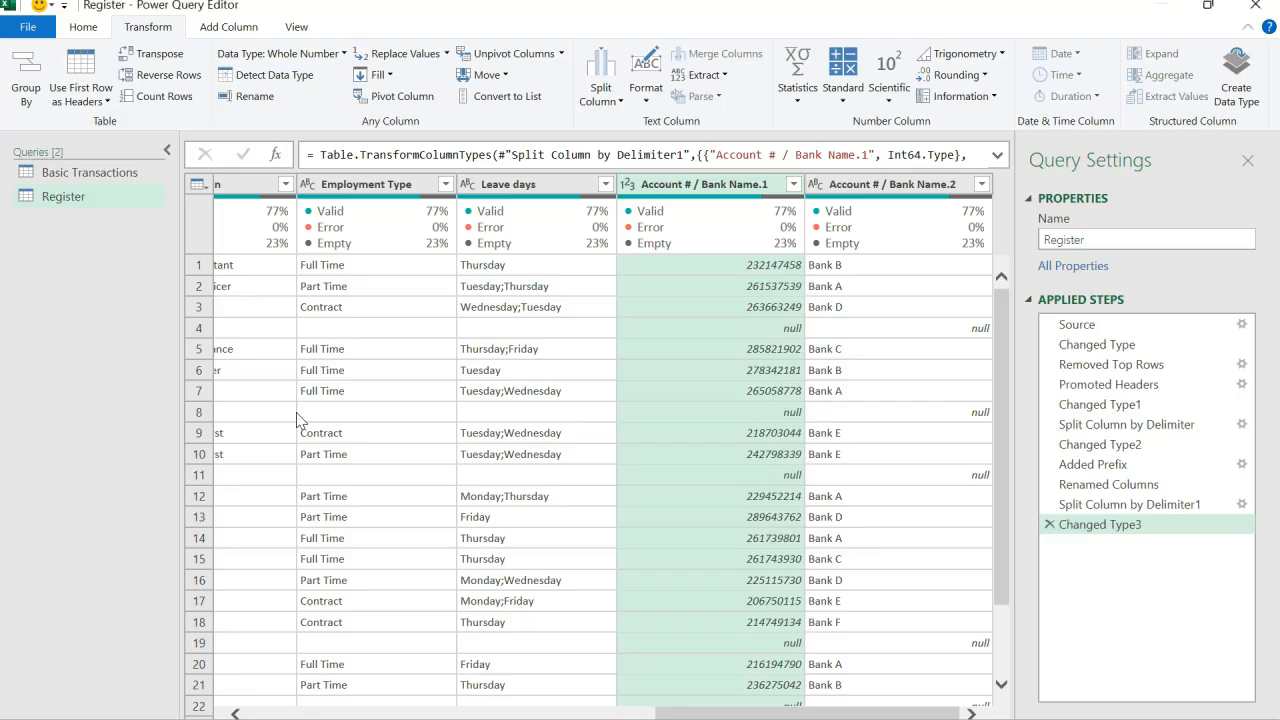
pyautogui.doubleClick(728, 184)
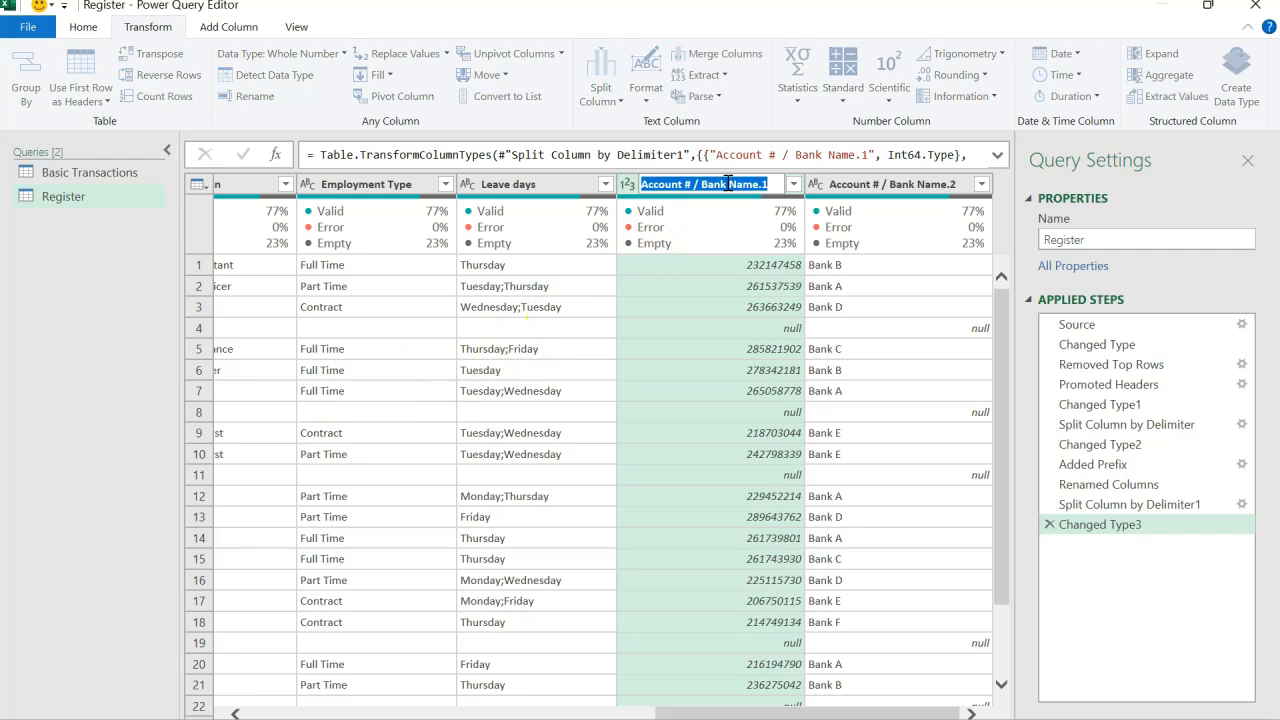
pyautogui.click(766, 182)
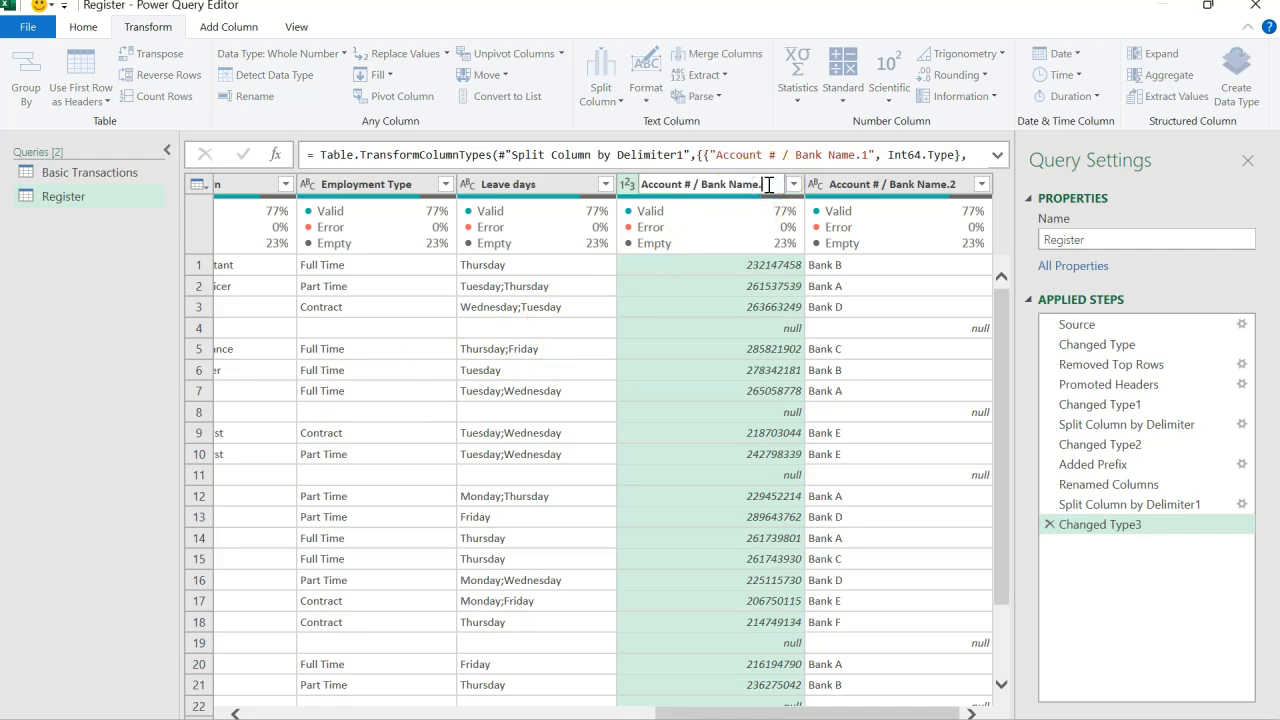
pyautogui.press('Return')
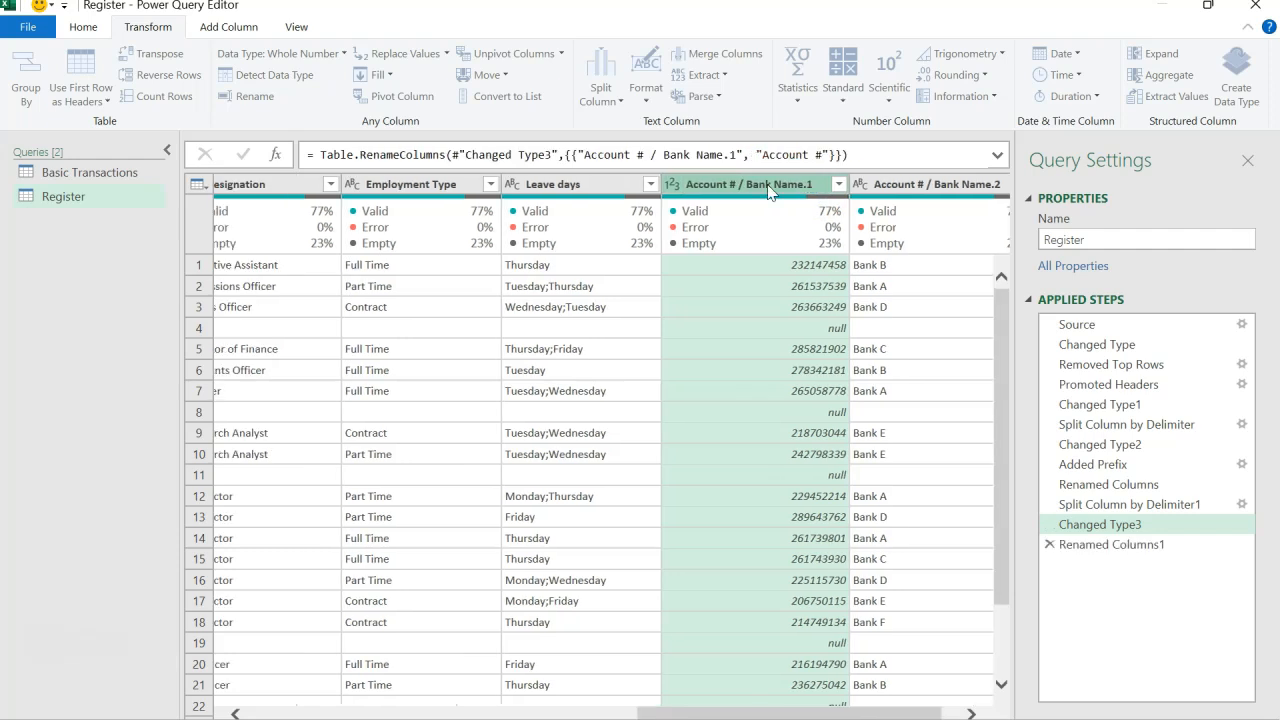
# Rename the Account # / Bank Name.2 column to Bank Name
pyautogui.click(932, 186)
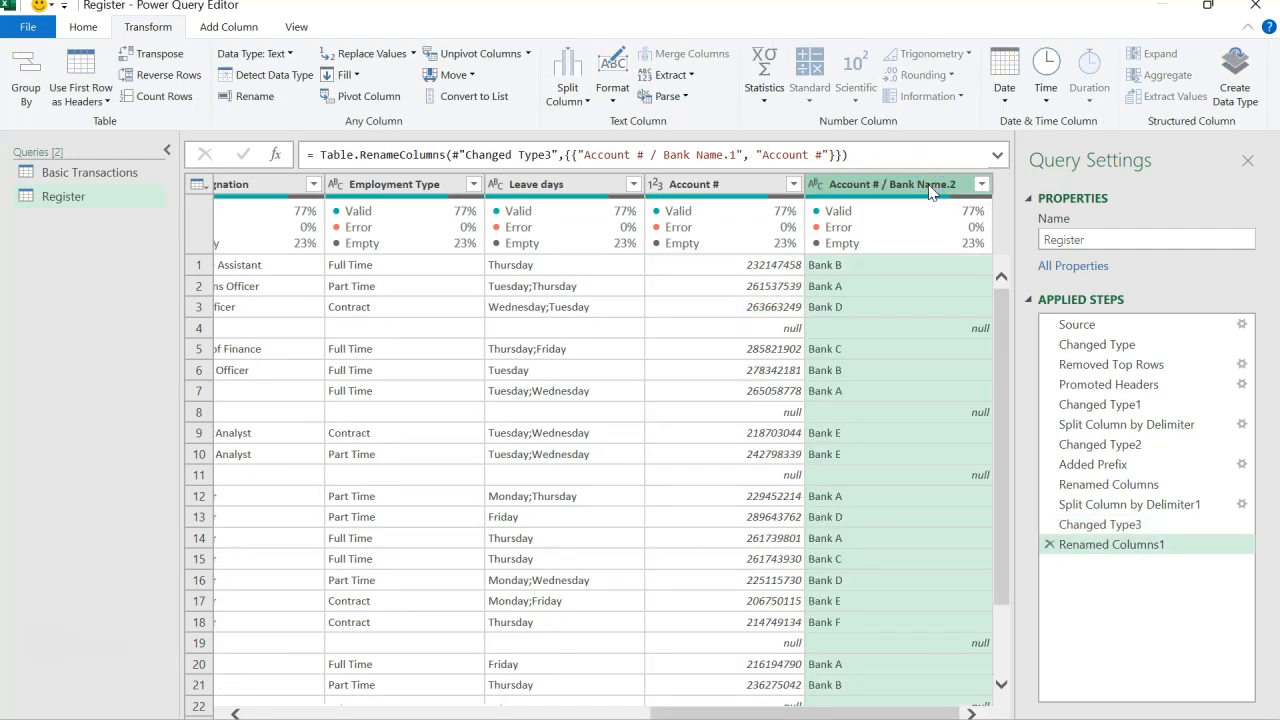
pyautogui.doubleClick(929, 186)
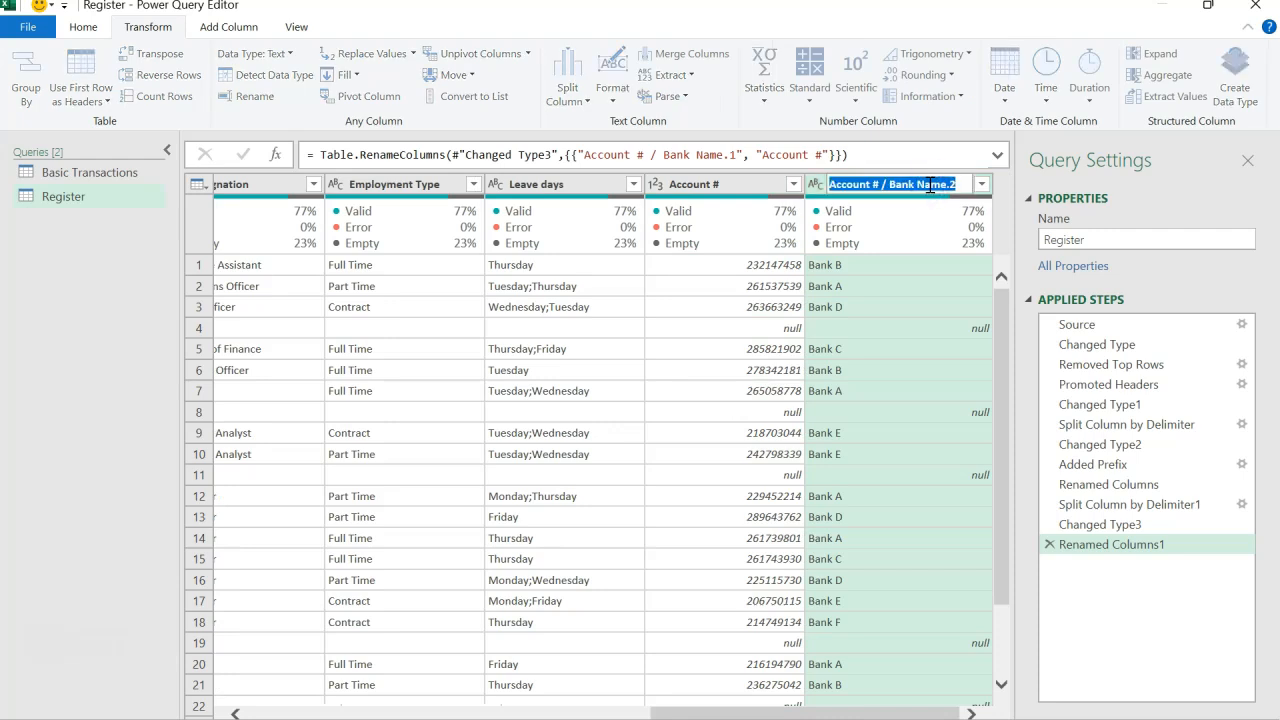
pyautogui.write('Bank Name')
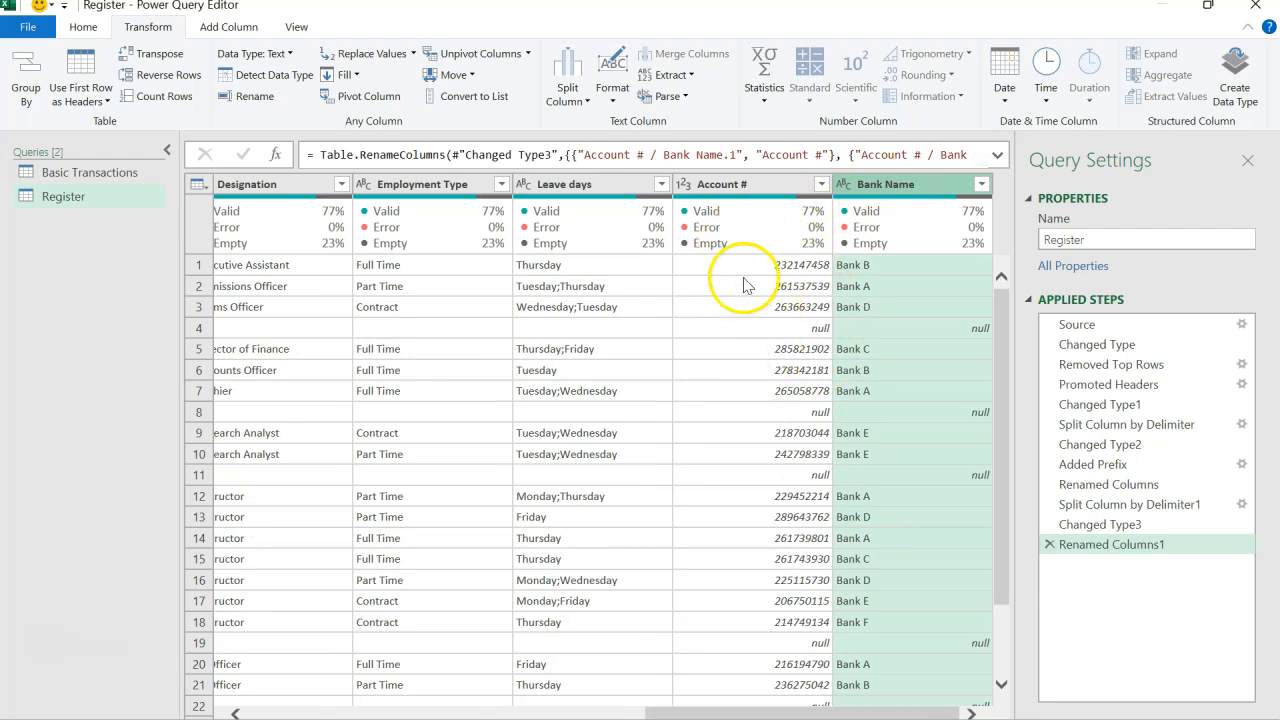
# Change the data type of the Account # column to Text
pyautogui.click(731, 186)
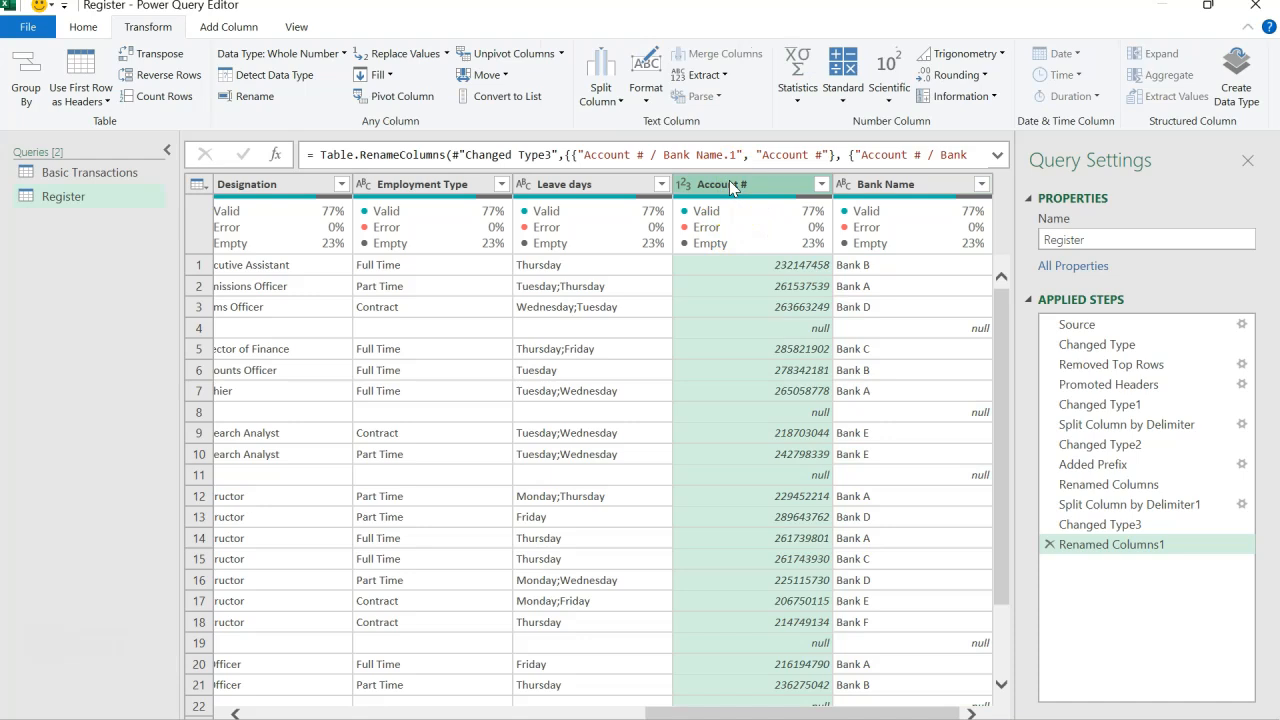
pyautogui.click(683, 186)
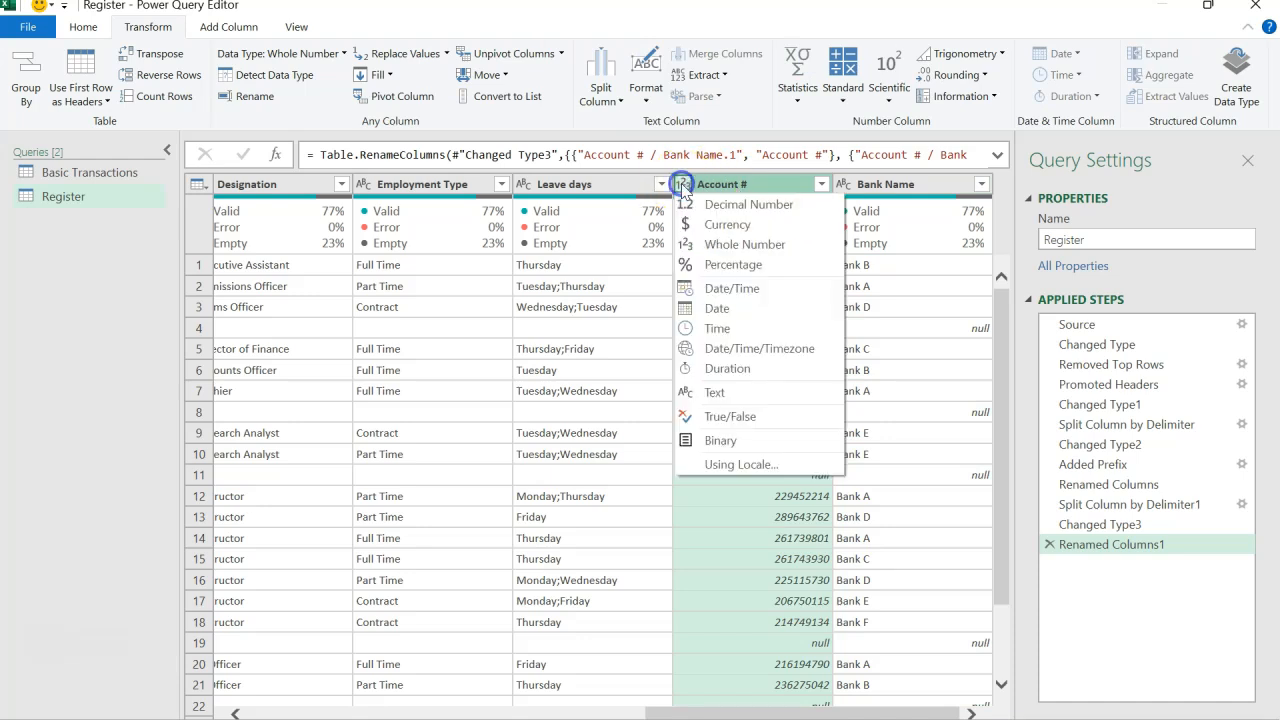
pyautogui.click(729, 392)
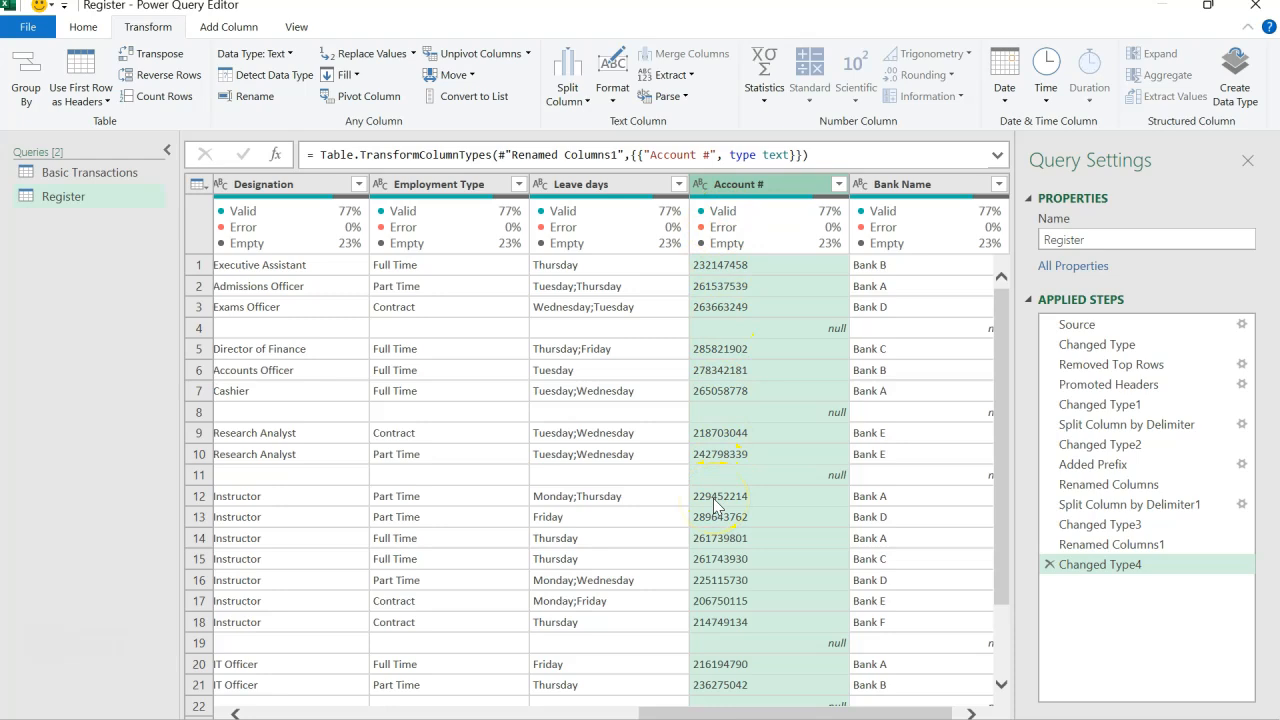
# Check the instruction in Steps.txt for creating the Department column, then return to the Register query
pyautogui.hotkey('alt', 'Tab')
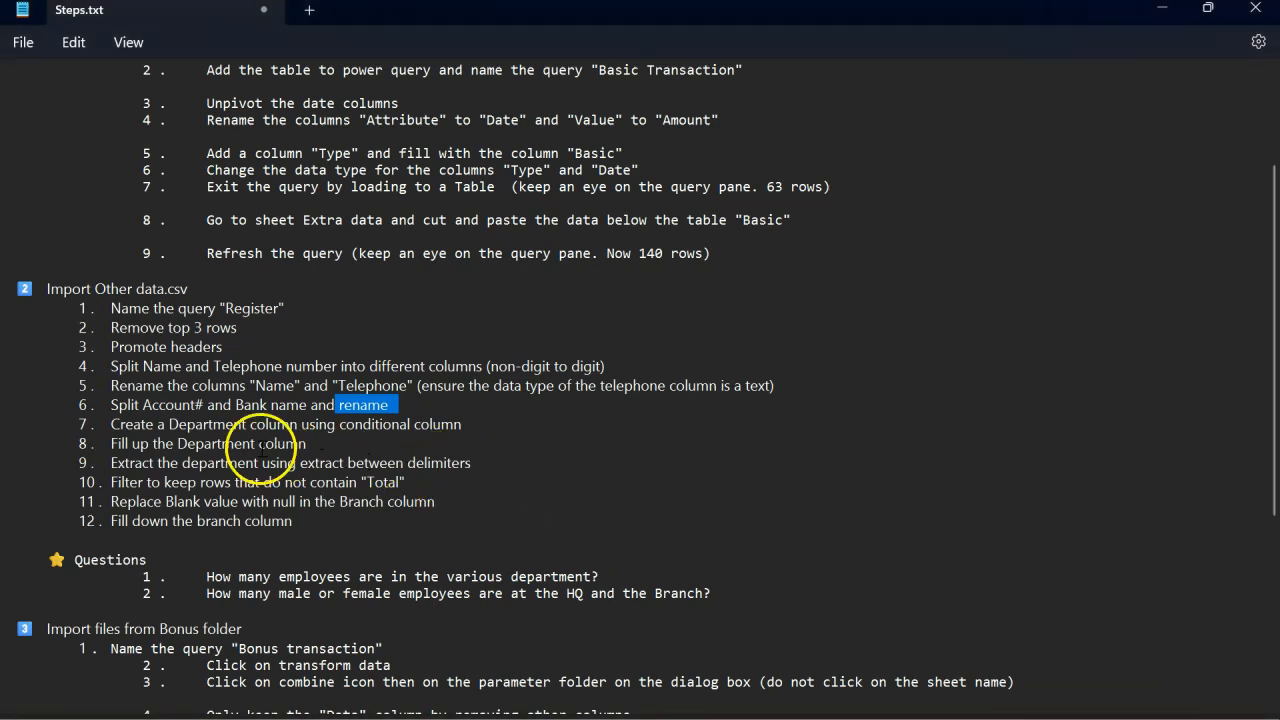
pyautogui.click(112, 427)
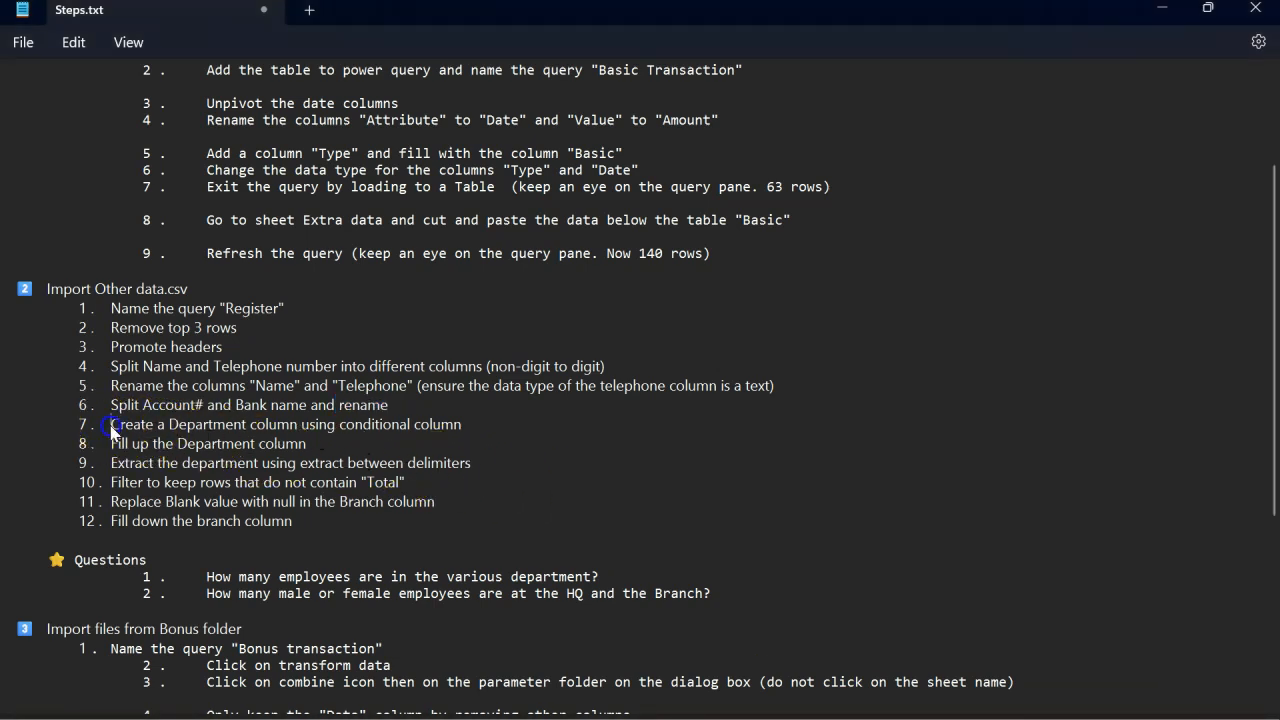
pyautogui.moveTo(119, 430); pyautogui.dragTo(467, 433)
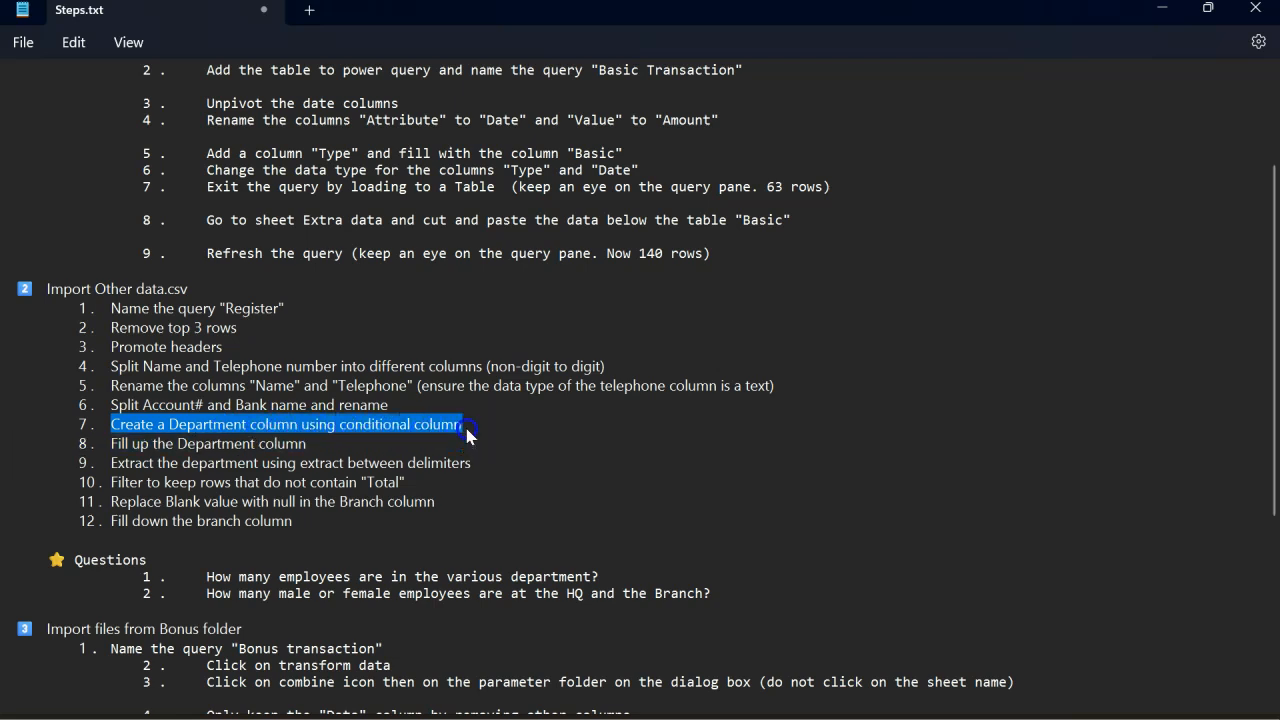
pyautogui.hotkey('alt', 'Tab')
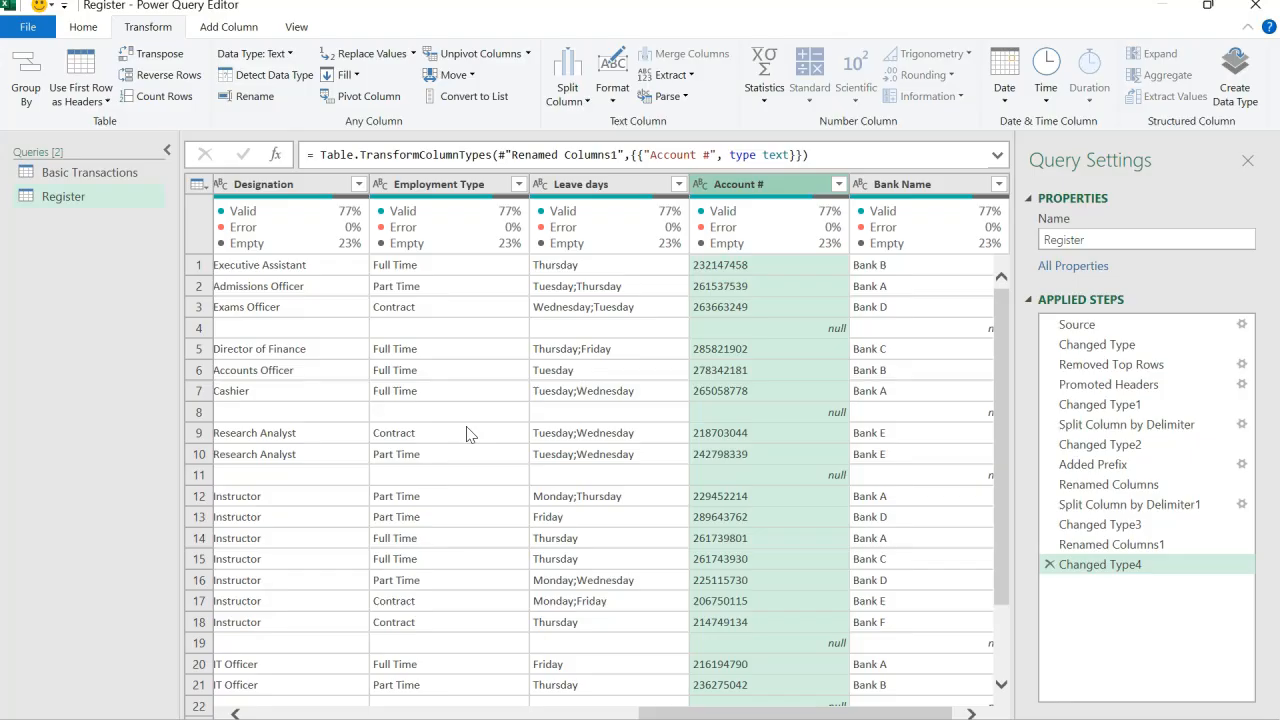
# Examine the department total rows in the Employee ID column and the neighbouring columns of the Register query
pyautogui.hscroll(-5, 466, 433)
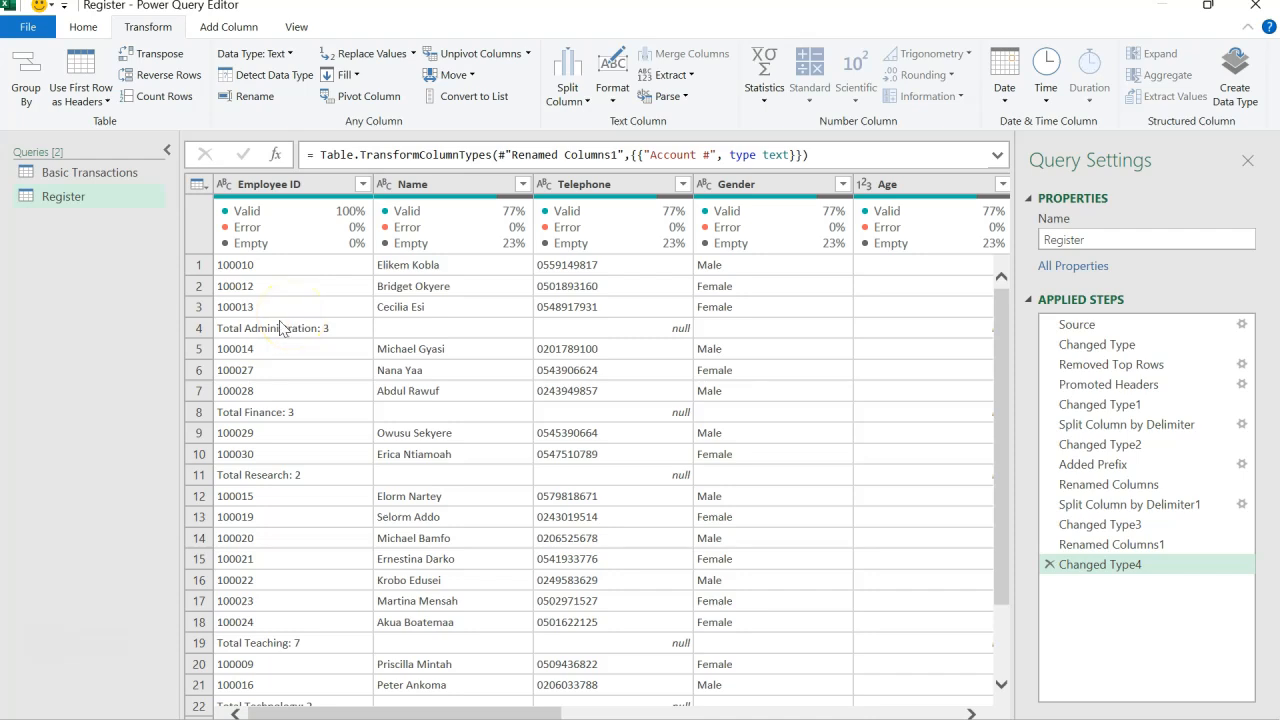
pyautogui.click(276, 333)
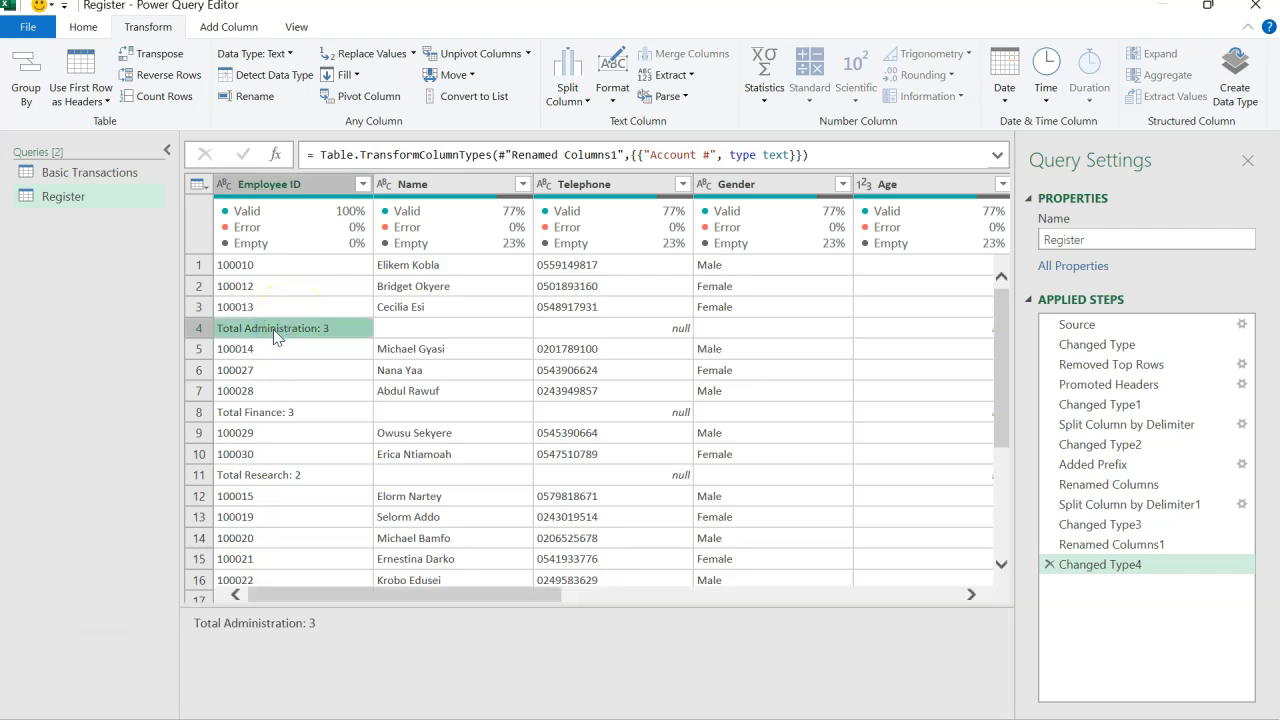
pyautogui.click(272, 414)
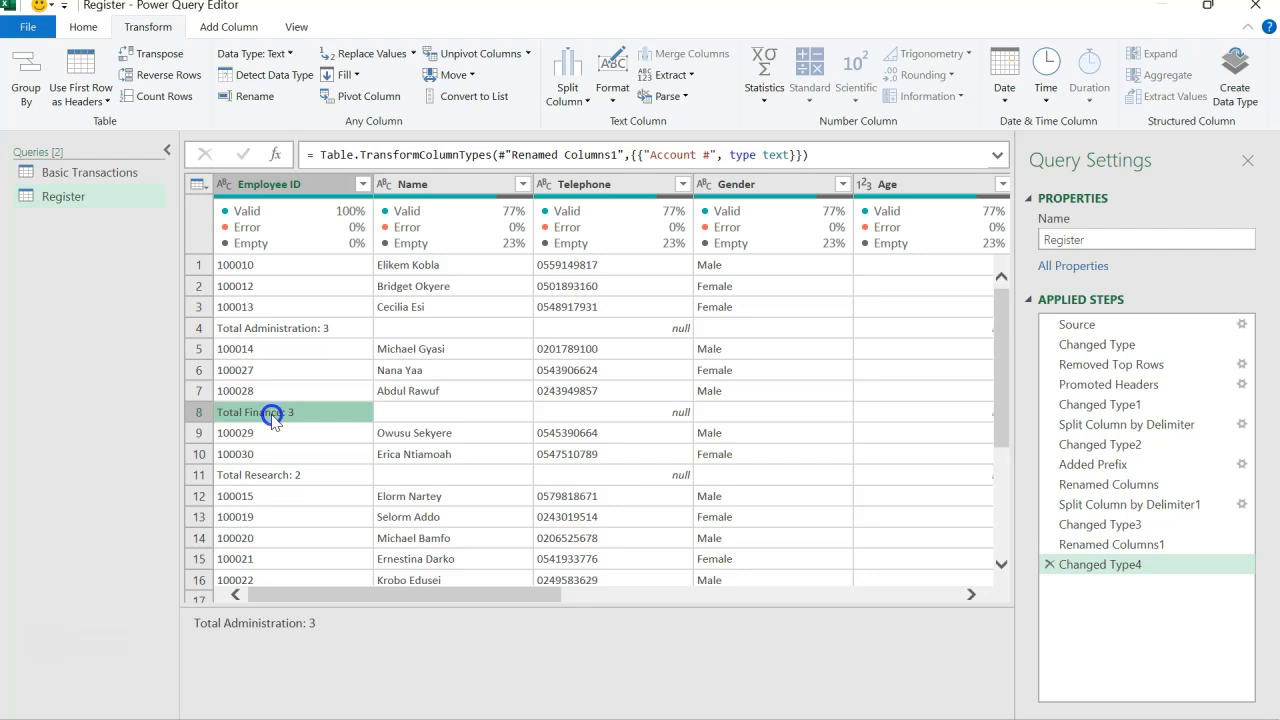
pyautogui.click(278, 475)
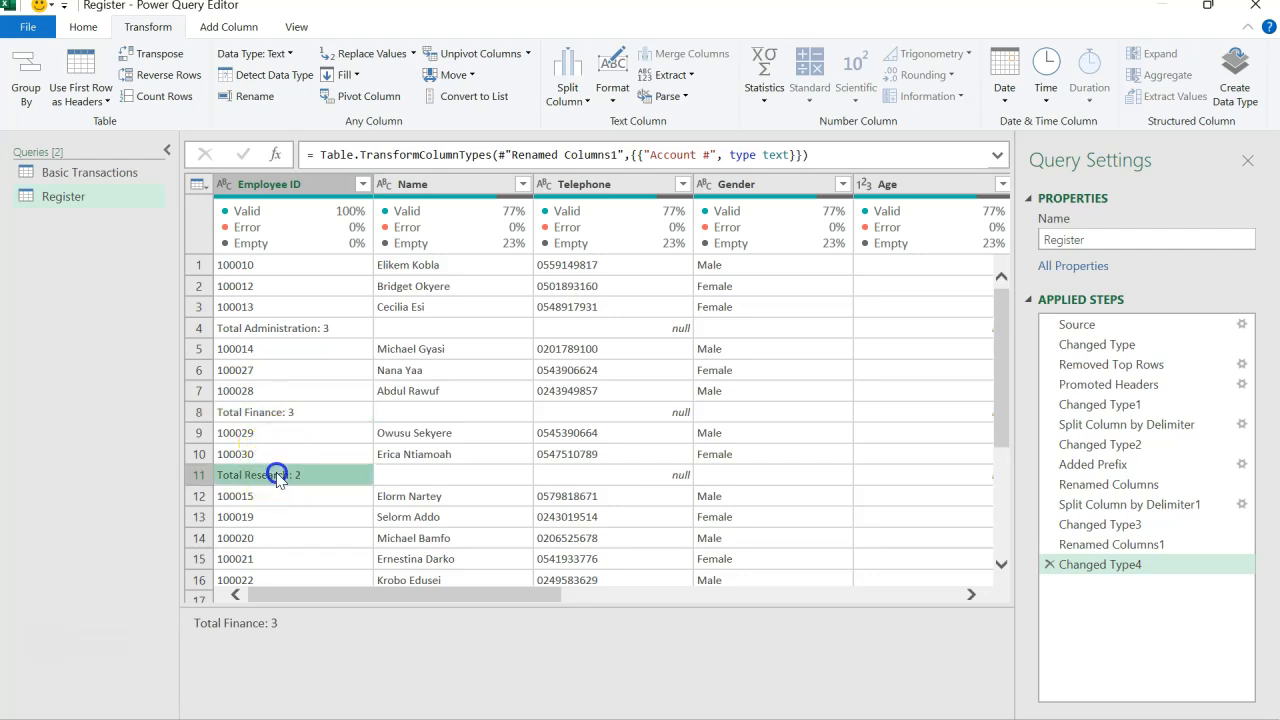
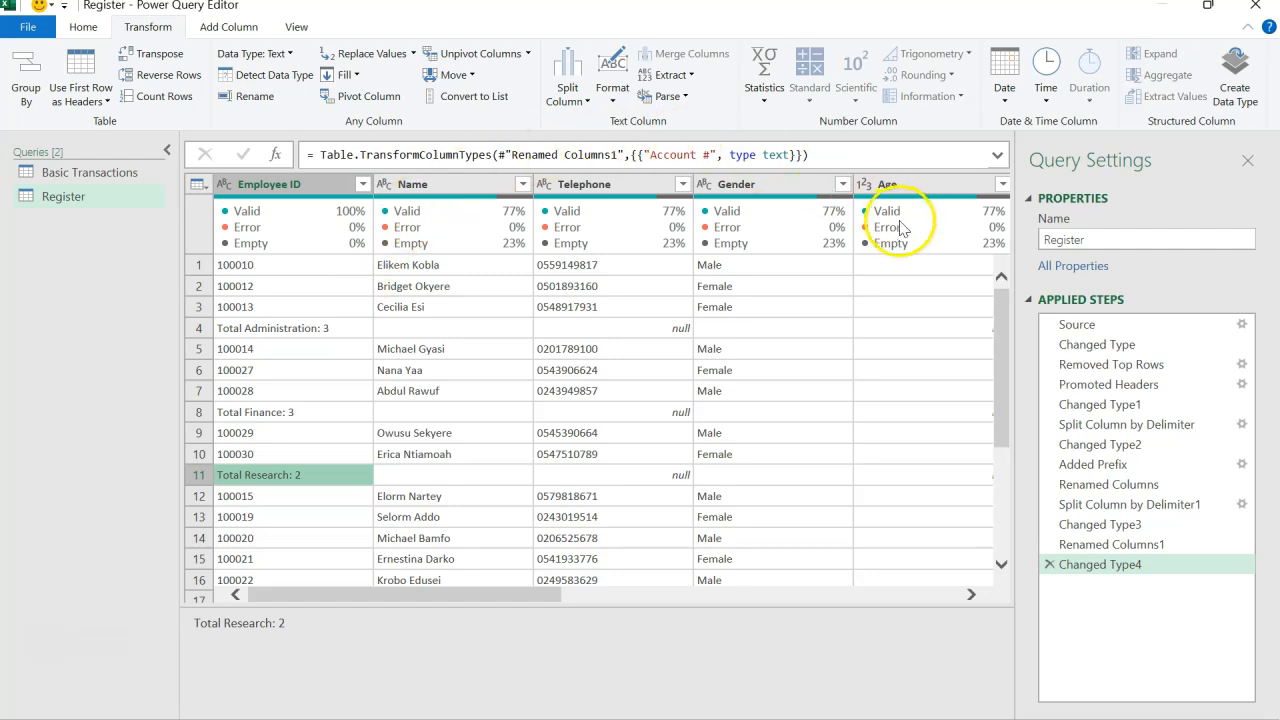
pyautogui.moveTo(903, 230)
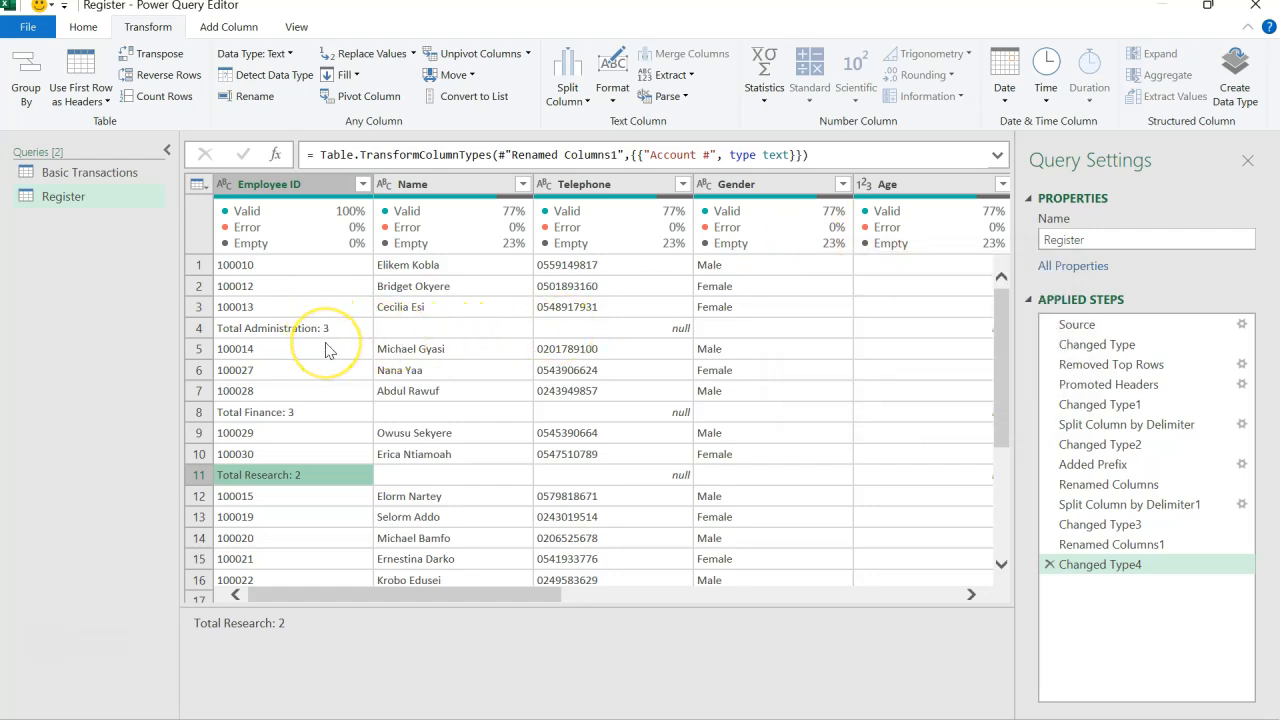
pyautogui.hscroll(3, 327, 348)
pyautogui.hscroll(3, 327, 348)
pyautogui.hscroll(-6, 327, 348)
pyautogui.click(325, 328)
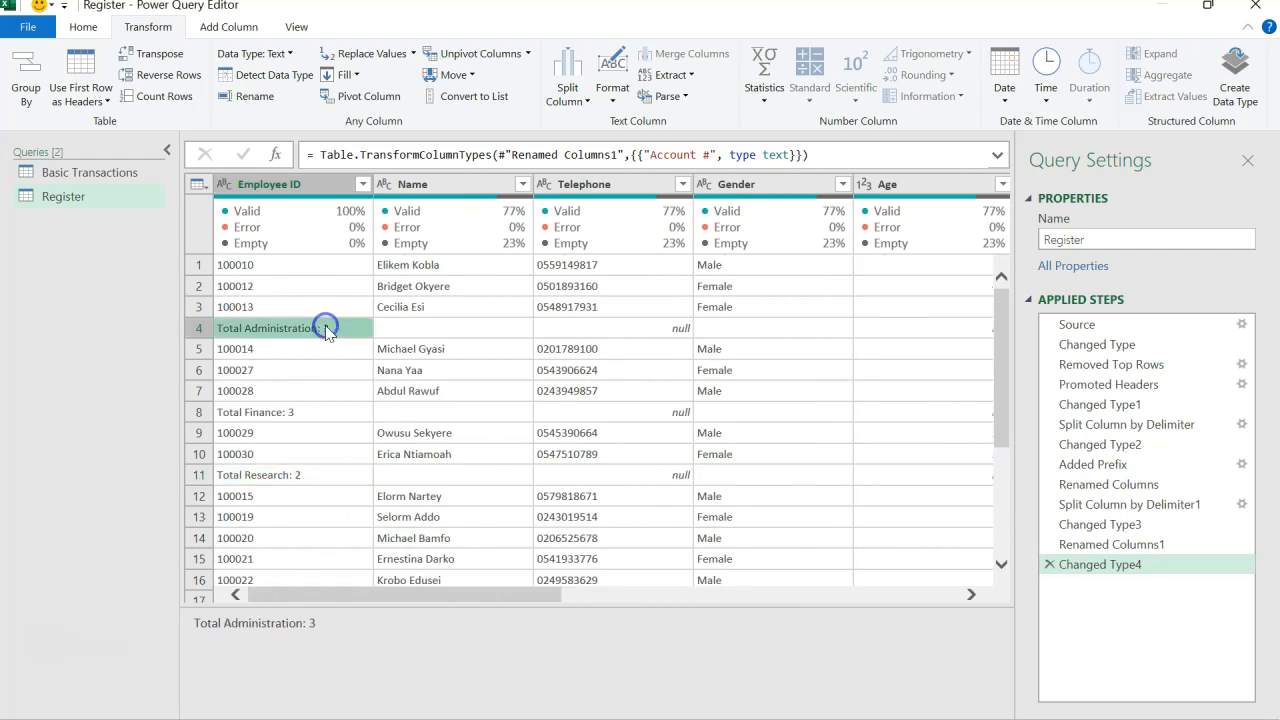
pyautogui.click(313, 476)
pyautogui.scroll(-3, 313, 480)
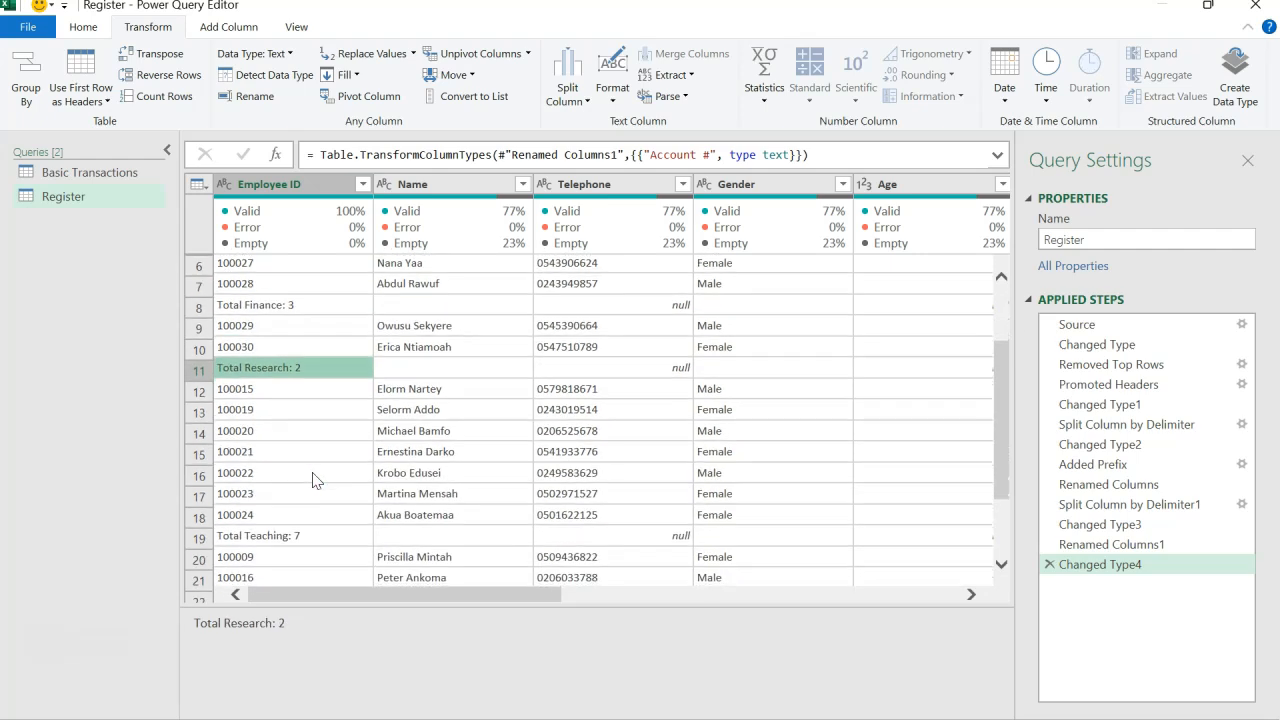
pyautogui.scroll(5, 312, 472)
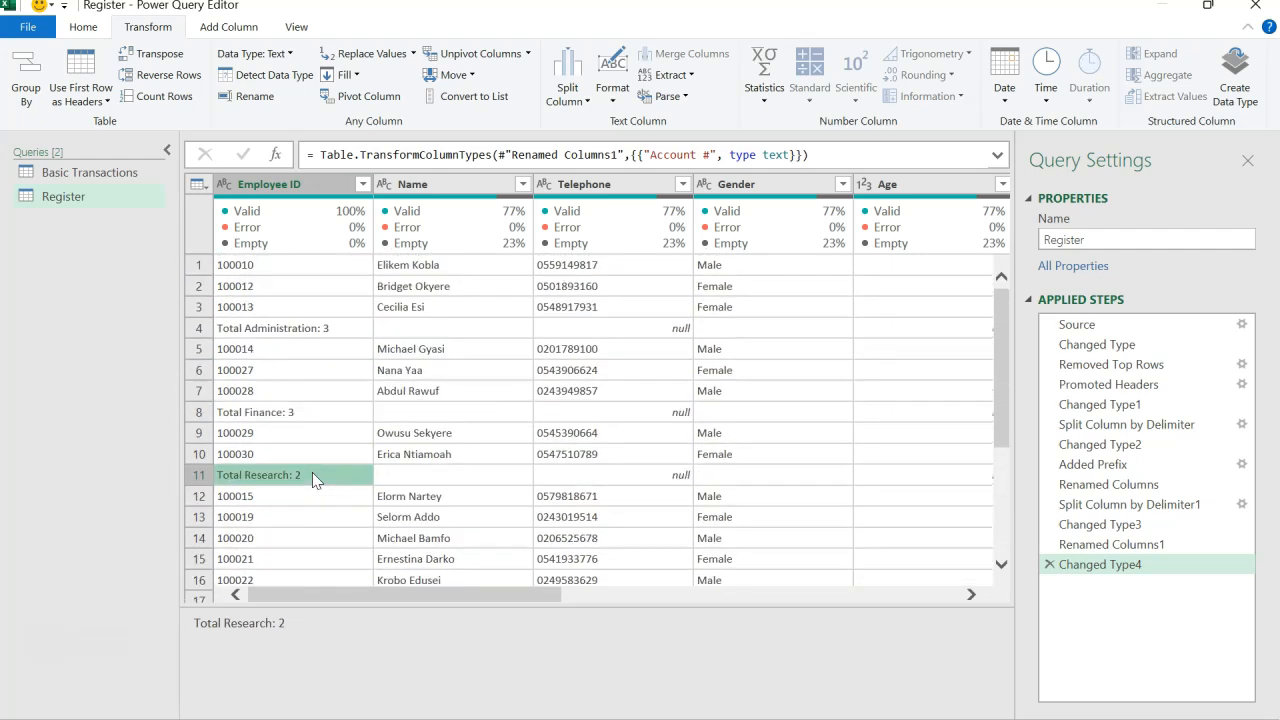
pyautogui.click(237, 333)
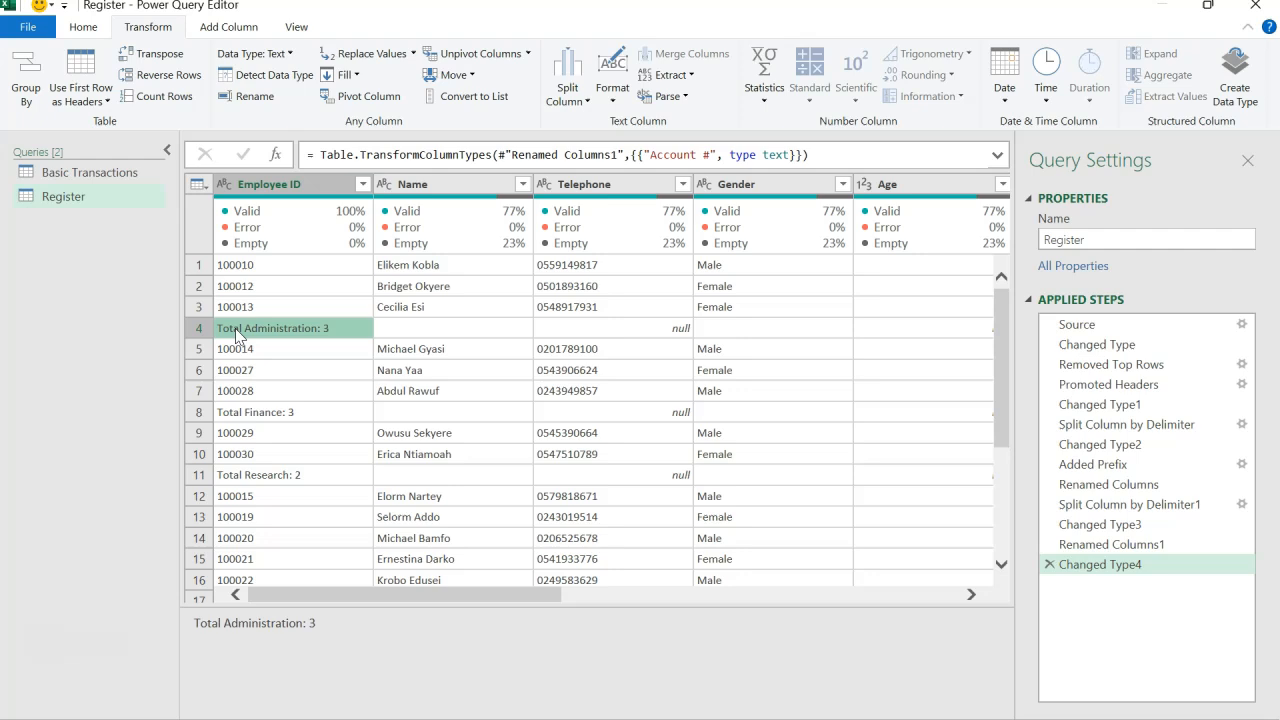
# Start a new conditional column in the Register query and name it Department
pyautogui.click(228, 30)
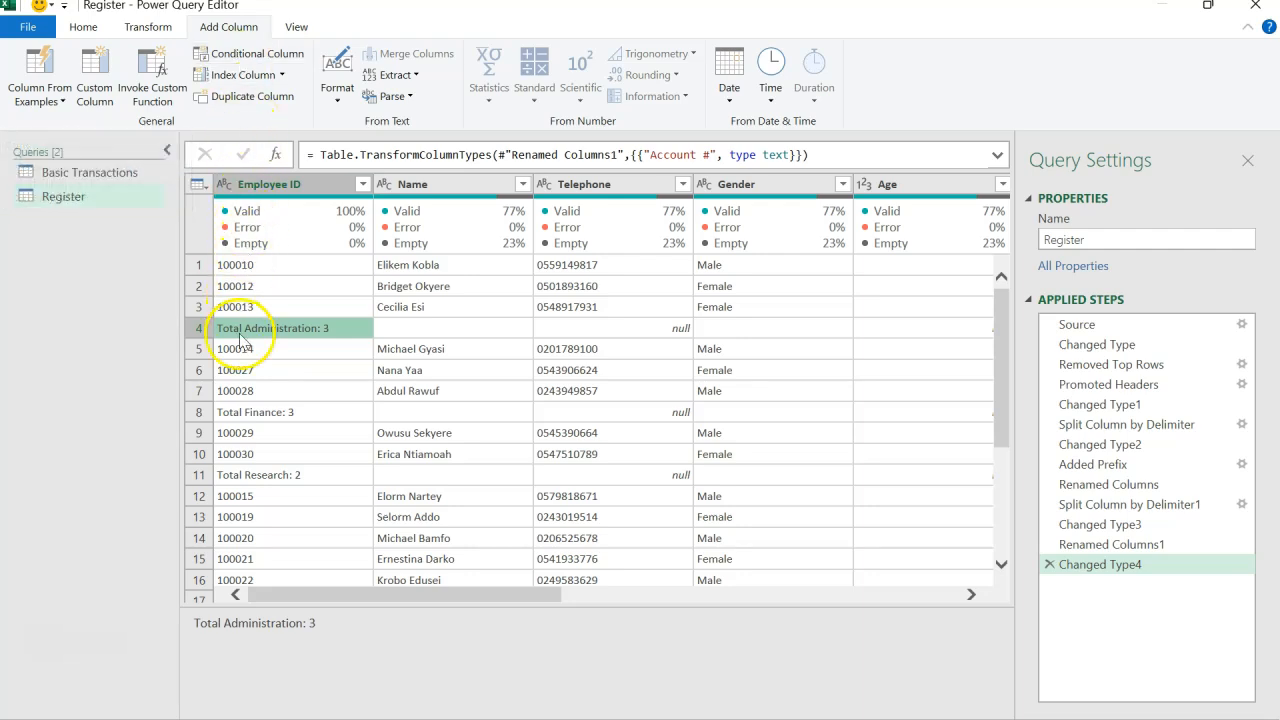
pyautogui.click(295, 190)
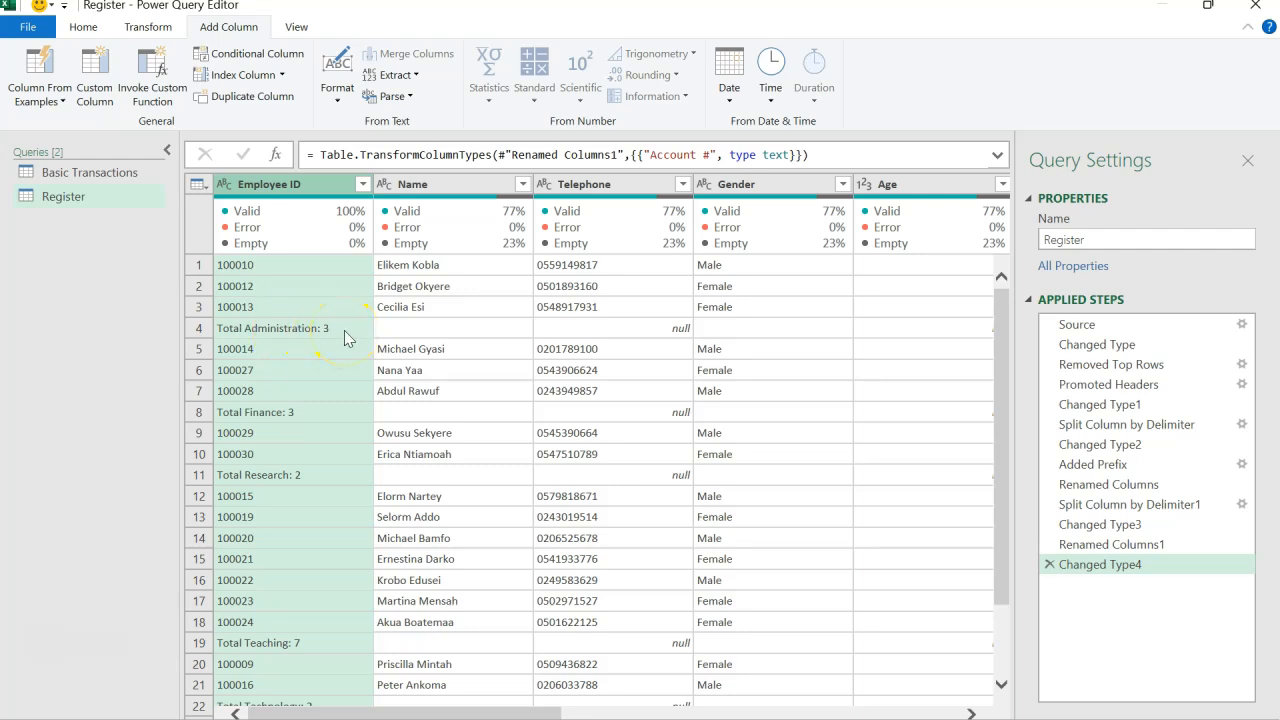
pyautogui.hscroll(5, 344, 338)
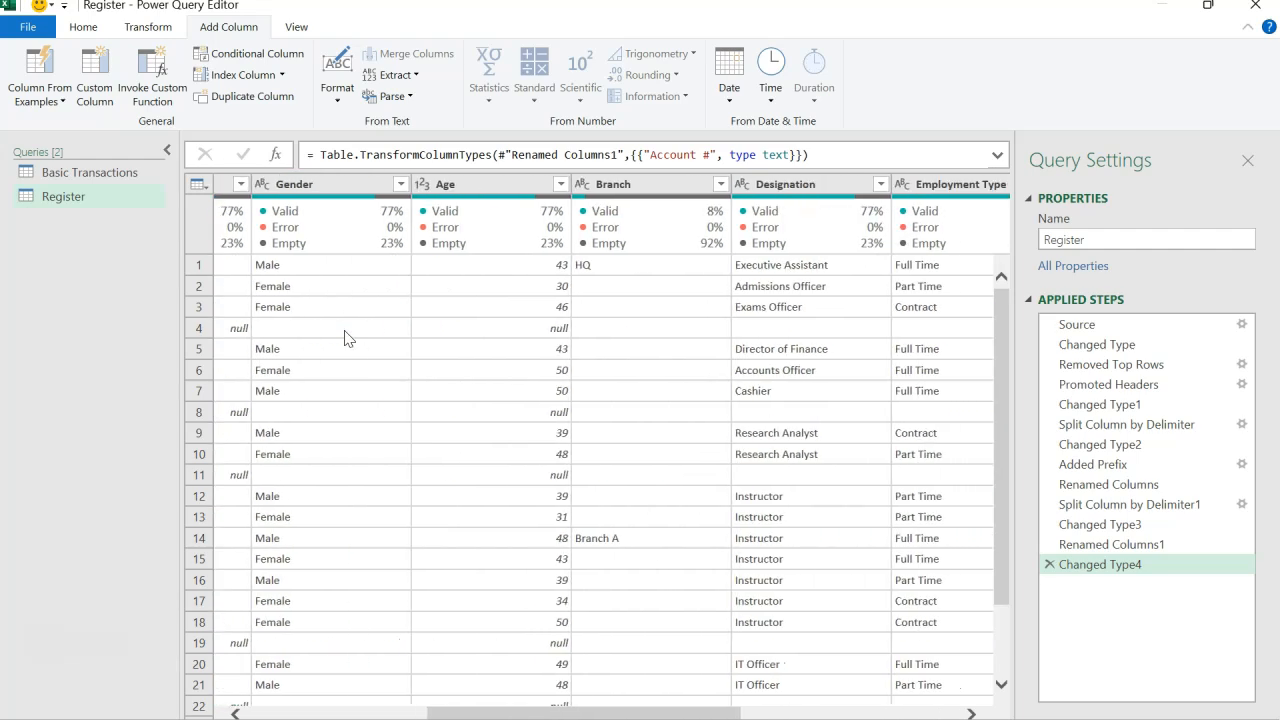
pyautogui.hscroll(5, 344, 338)
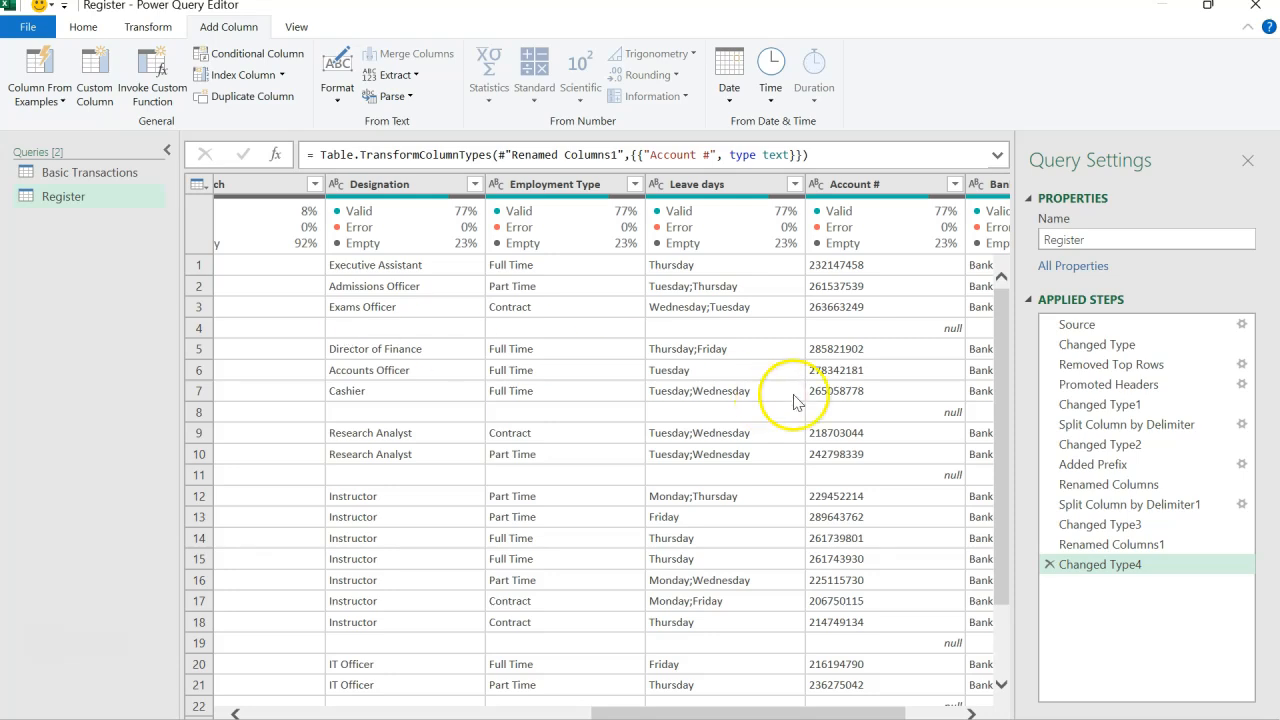
pyautogui.moveTo(706, 712); pyautogui.dragTo(325, 700)
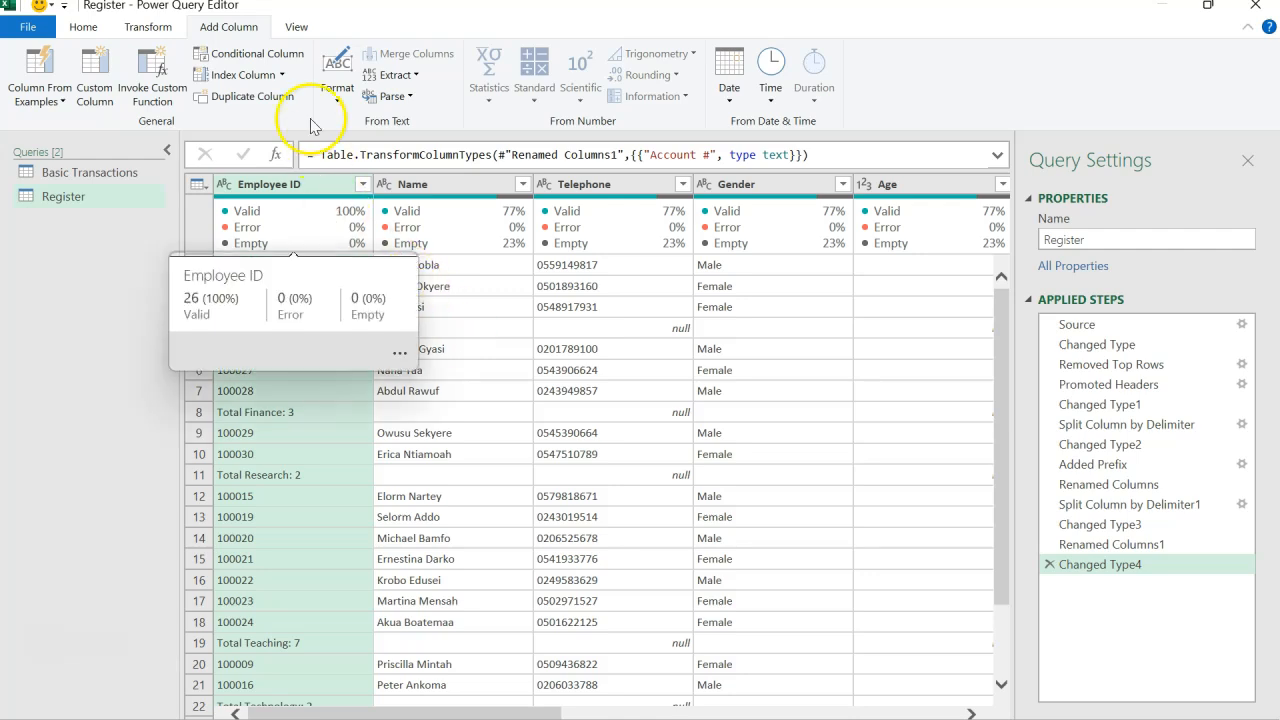
pyautogui.click(260, 55)
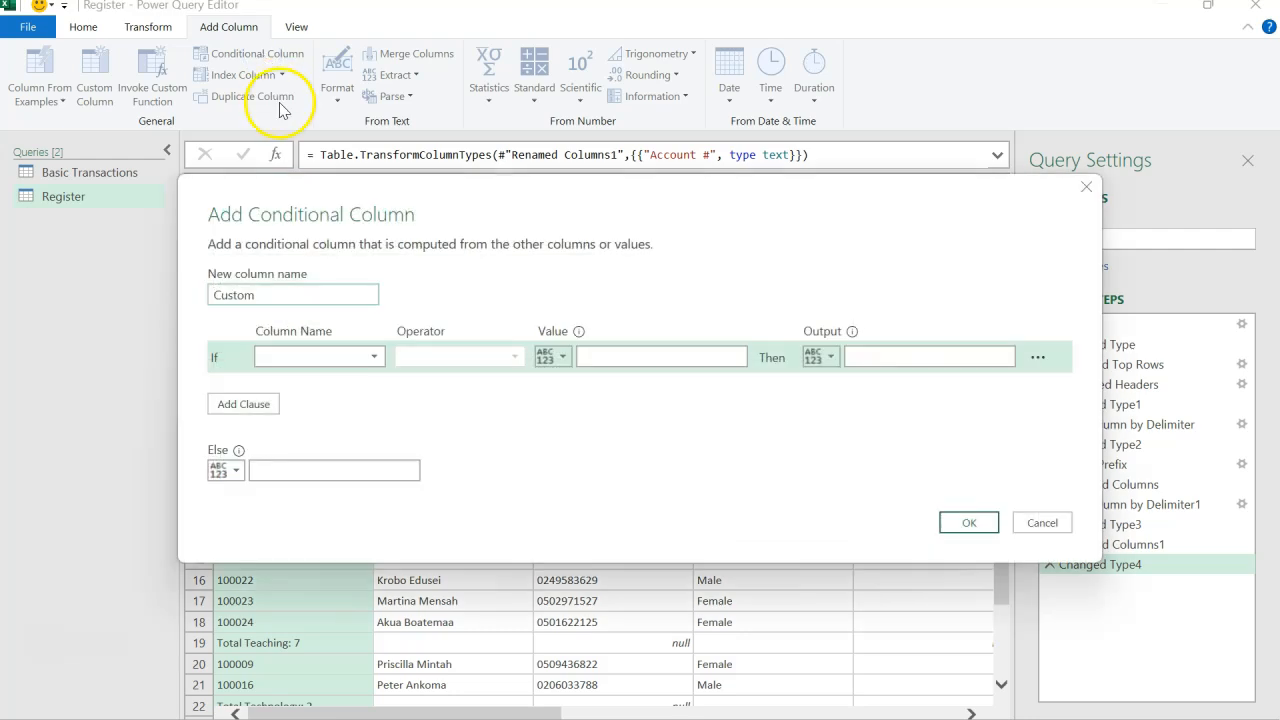
pyautogui.moveTo(316, 296); pyautogui.dragTo(161, 287)
pyautogui.write('Department')
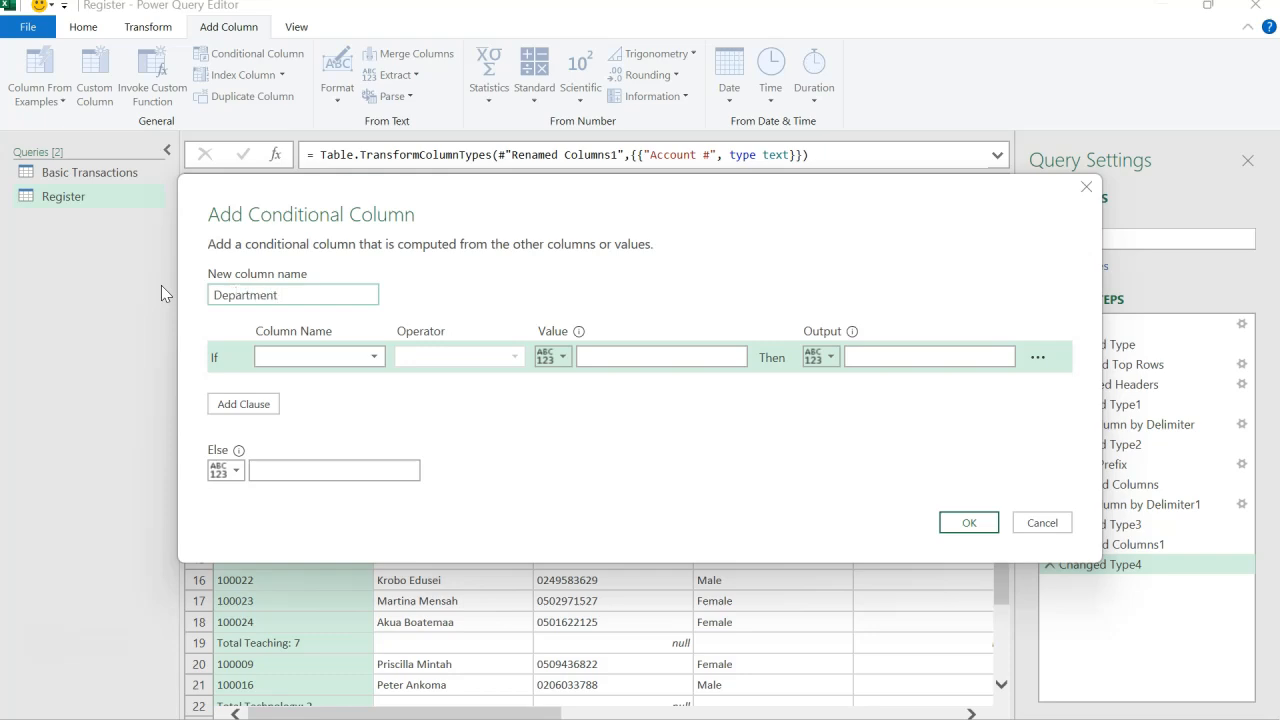
pyautogui.moveTo(597, 203); pyautogui.dragTo(796, 242)
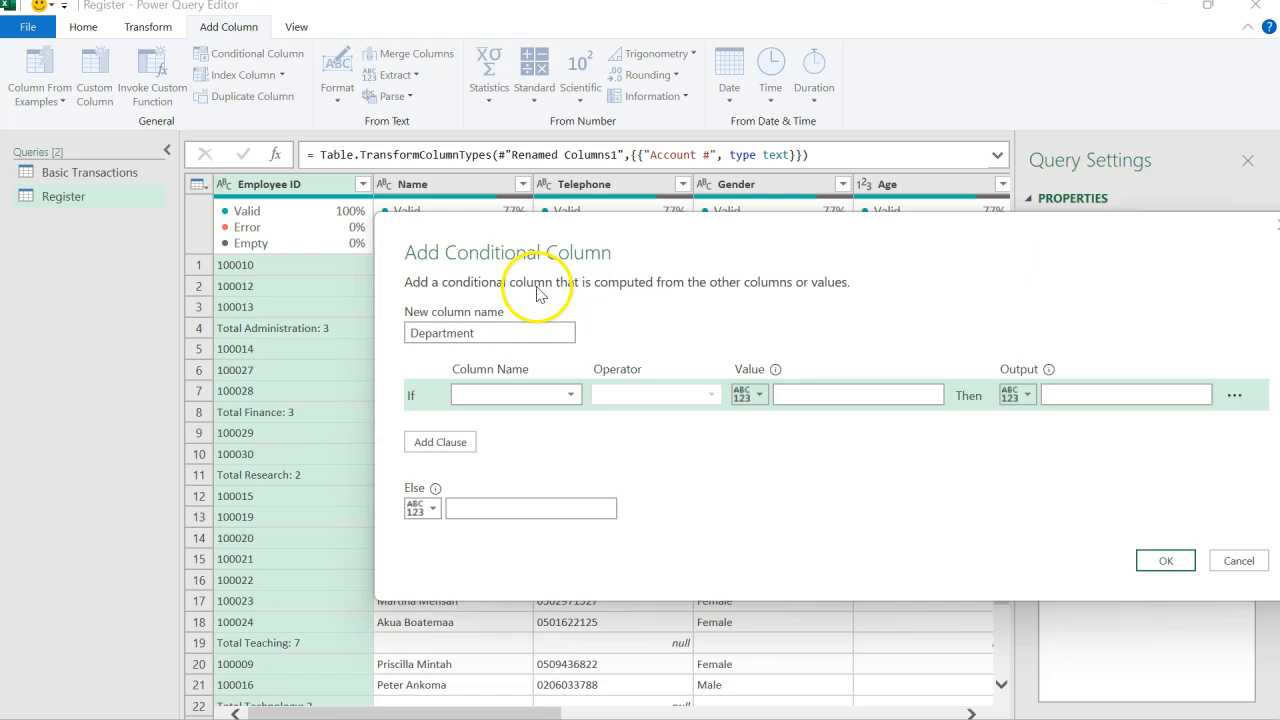
# Set the Department column's condition to Employee ID contains "Total"
pyautogui.click(571, 396)
pyautogui.click(557, 414)
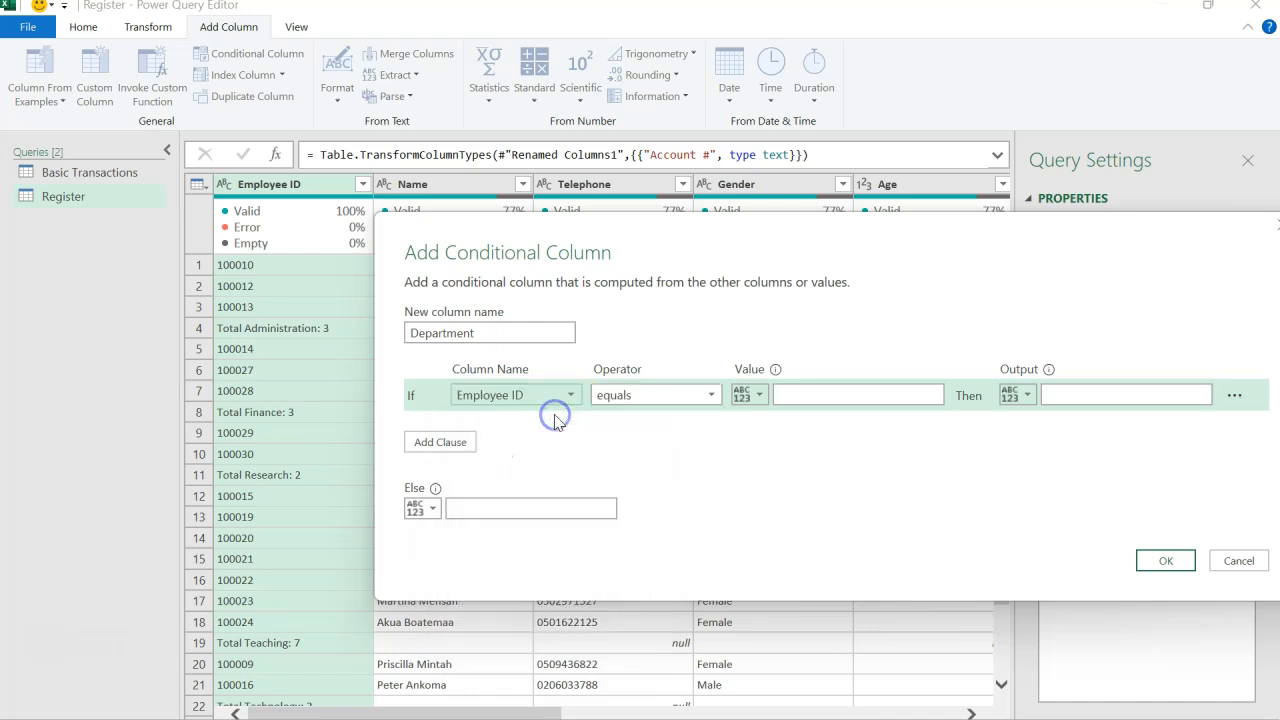
pyautogui.click(710, 396)
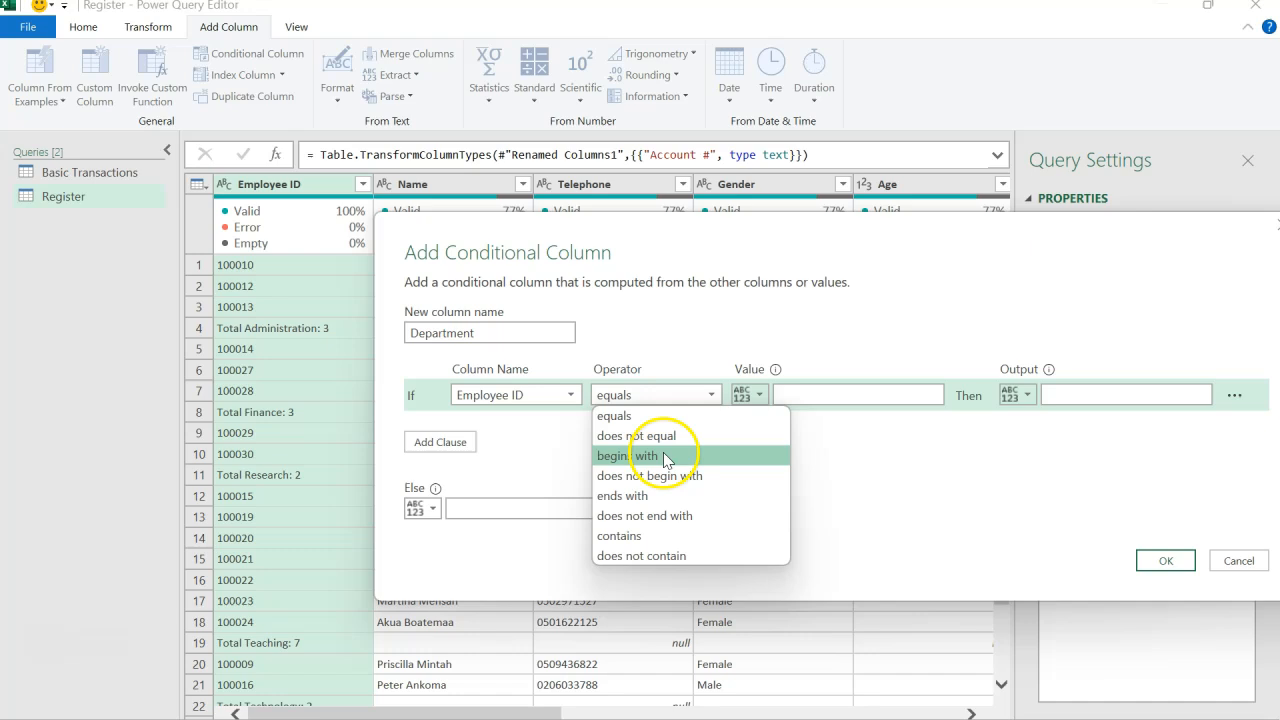
pyautogui.click(645, 537)
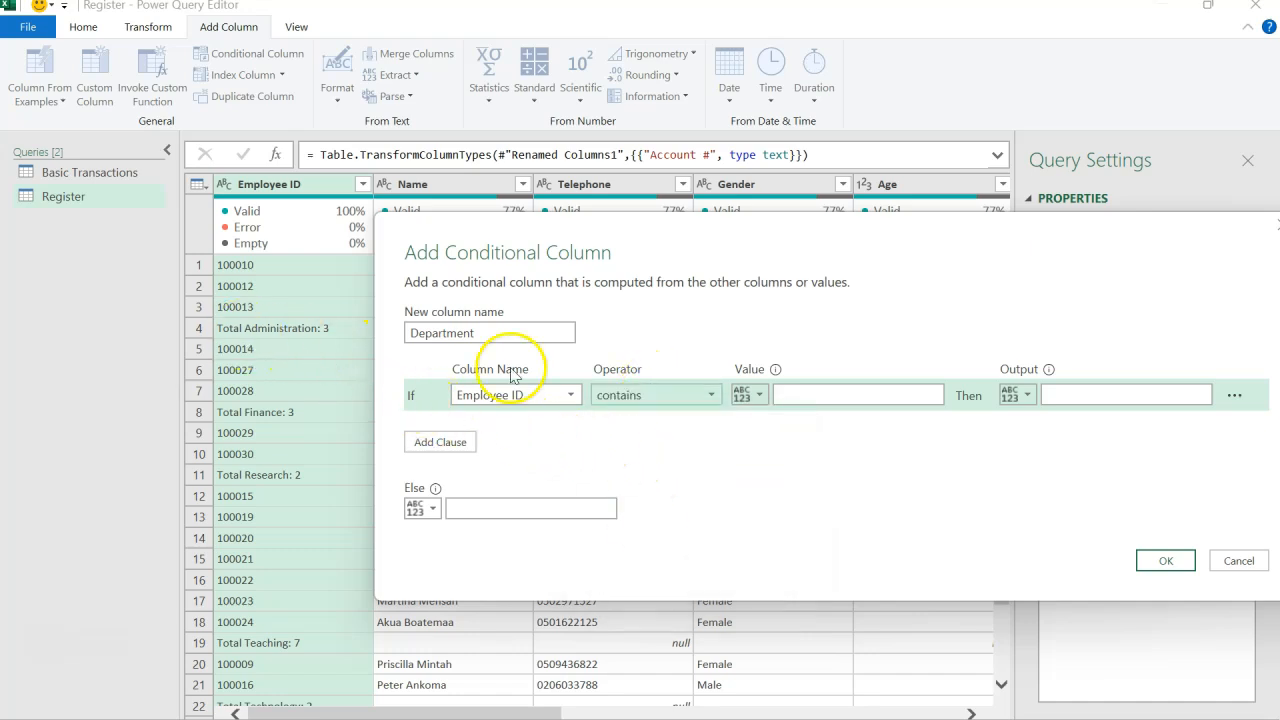
pyautogui.click(813, 393)
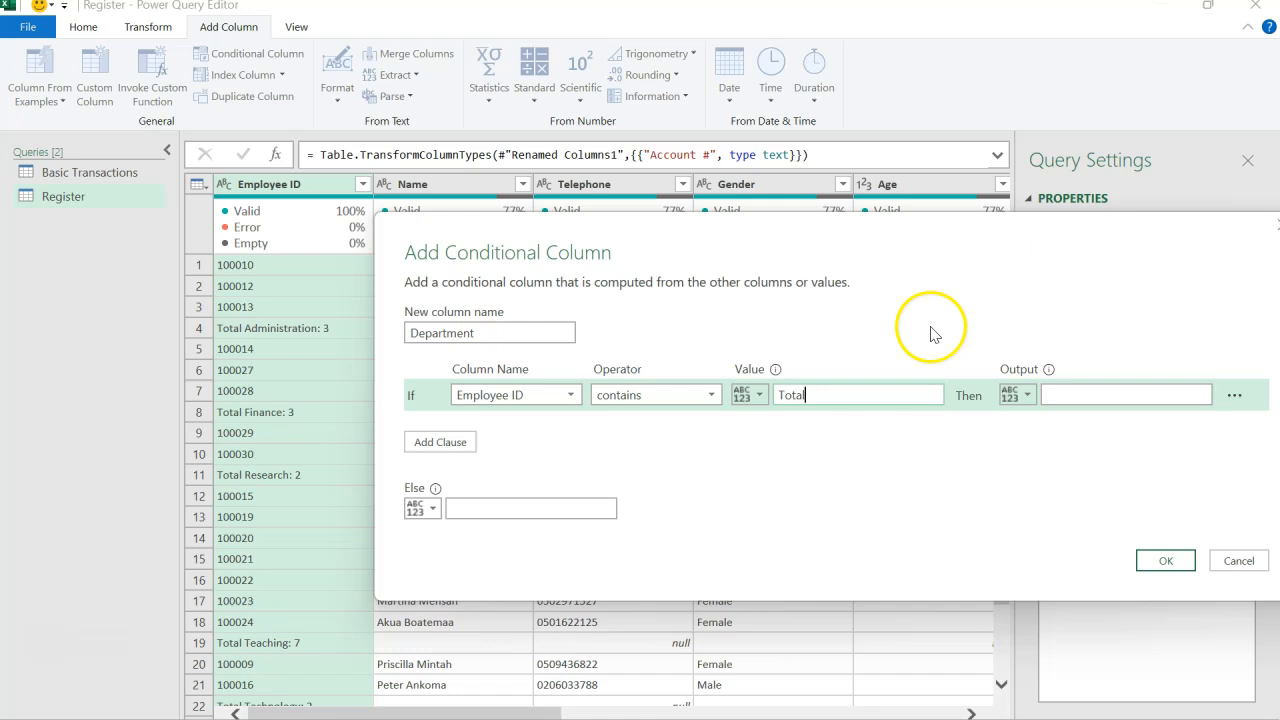
# Make the condition output the Employee ID column, otherwise null, and add the Department column
pyautogui.click(1024, 396)
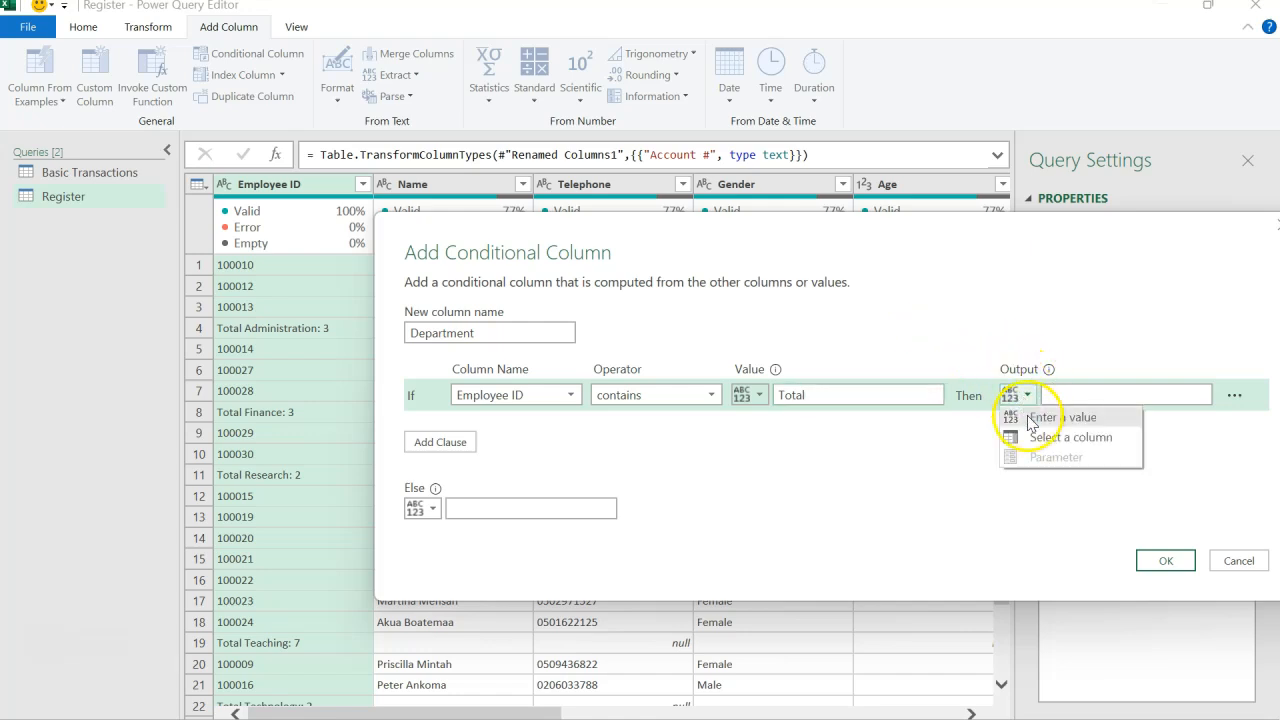
pyautogui.click(1051, 440)
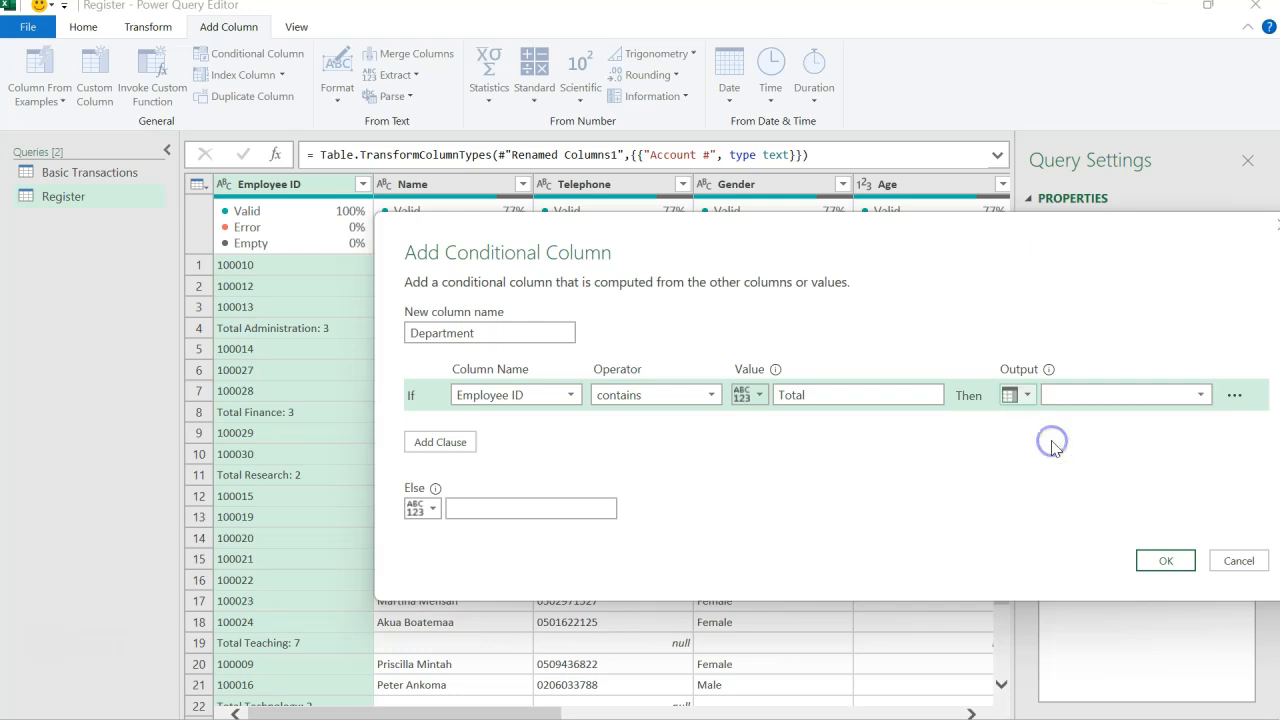
pyautogui.click(1190, 400)
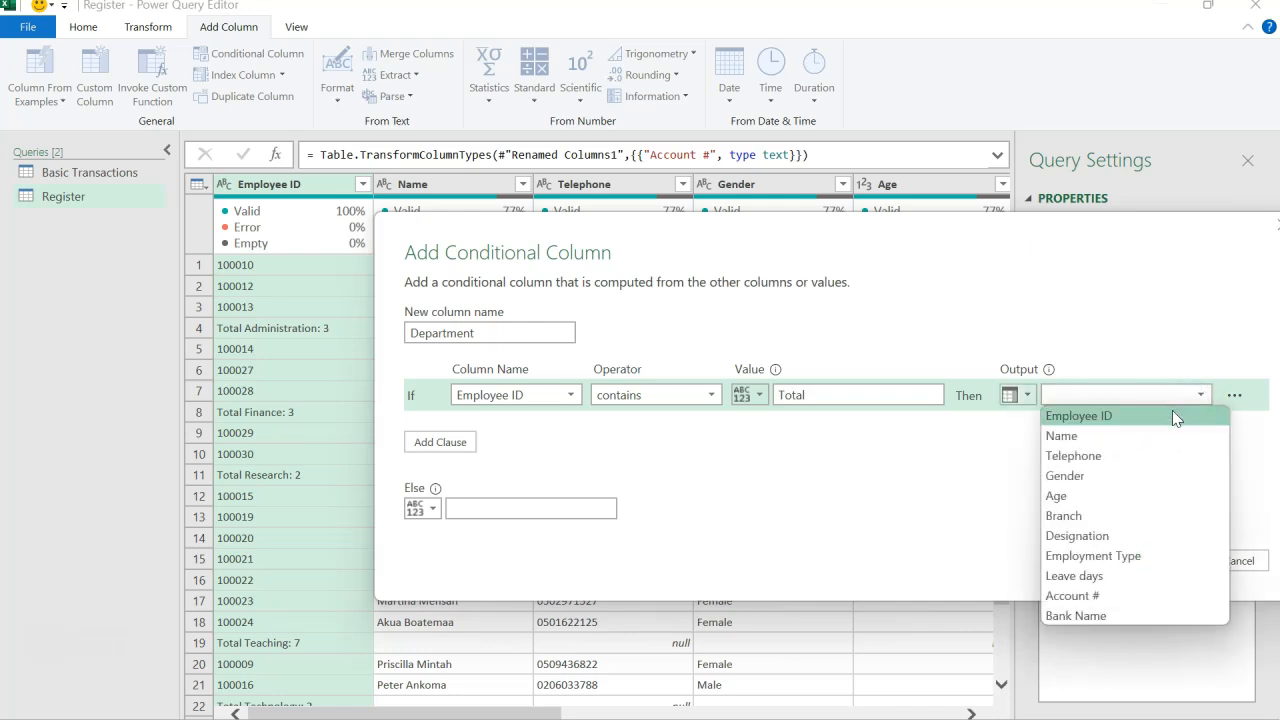
pyautogui.click(1170, 412)
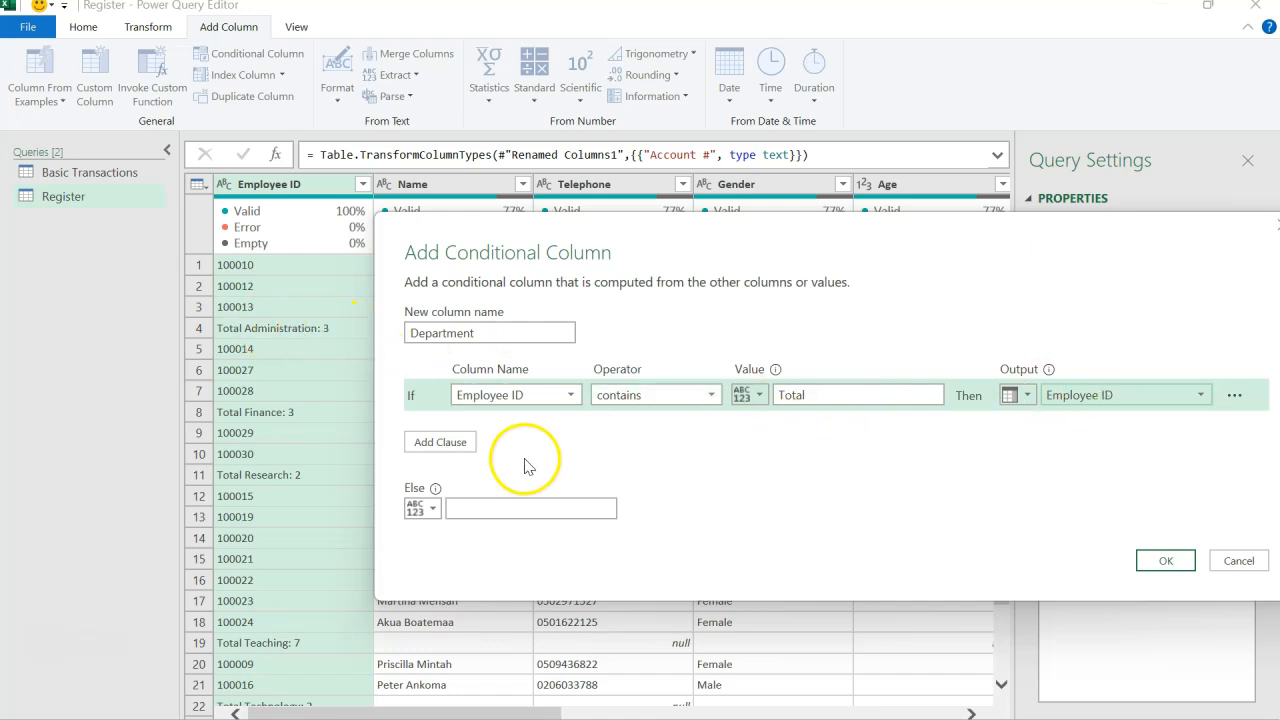
pyautogui.click(498, 504)
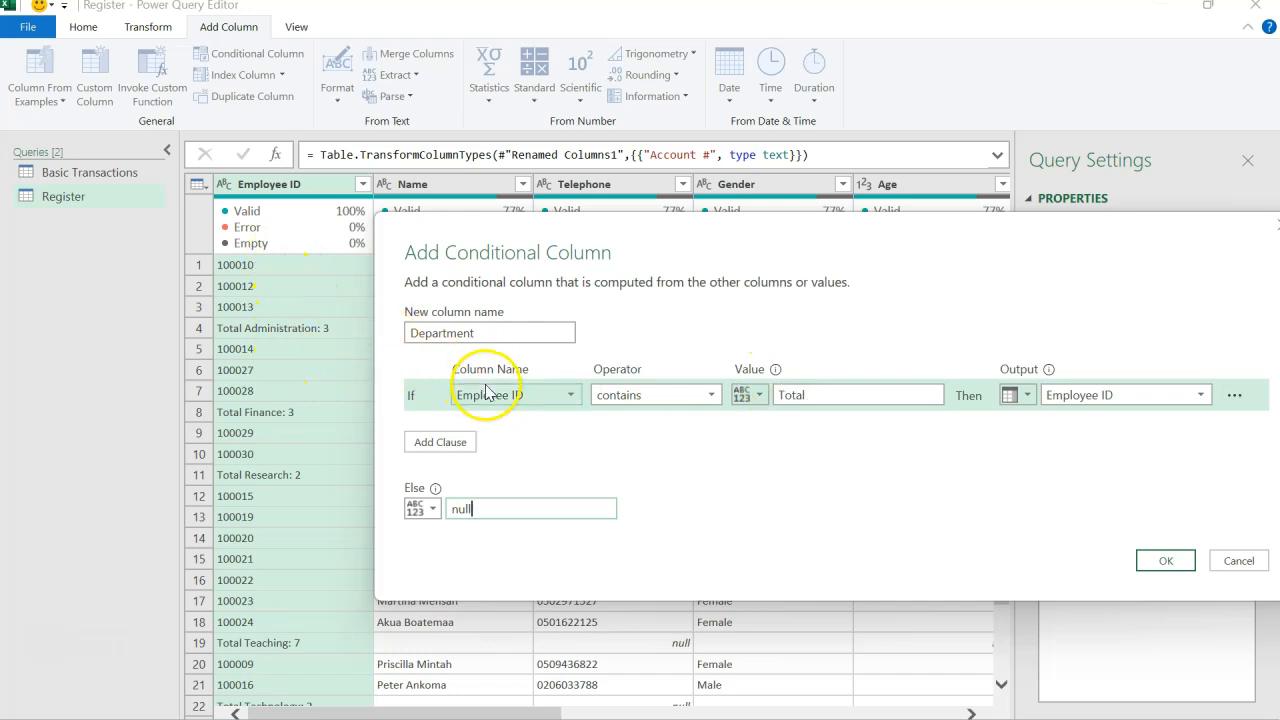
pyautogui.click(1143, 560)
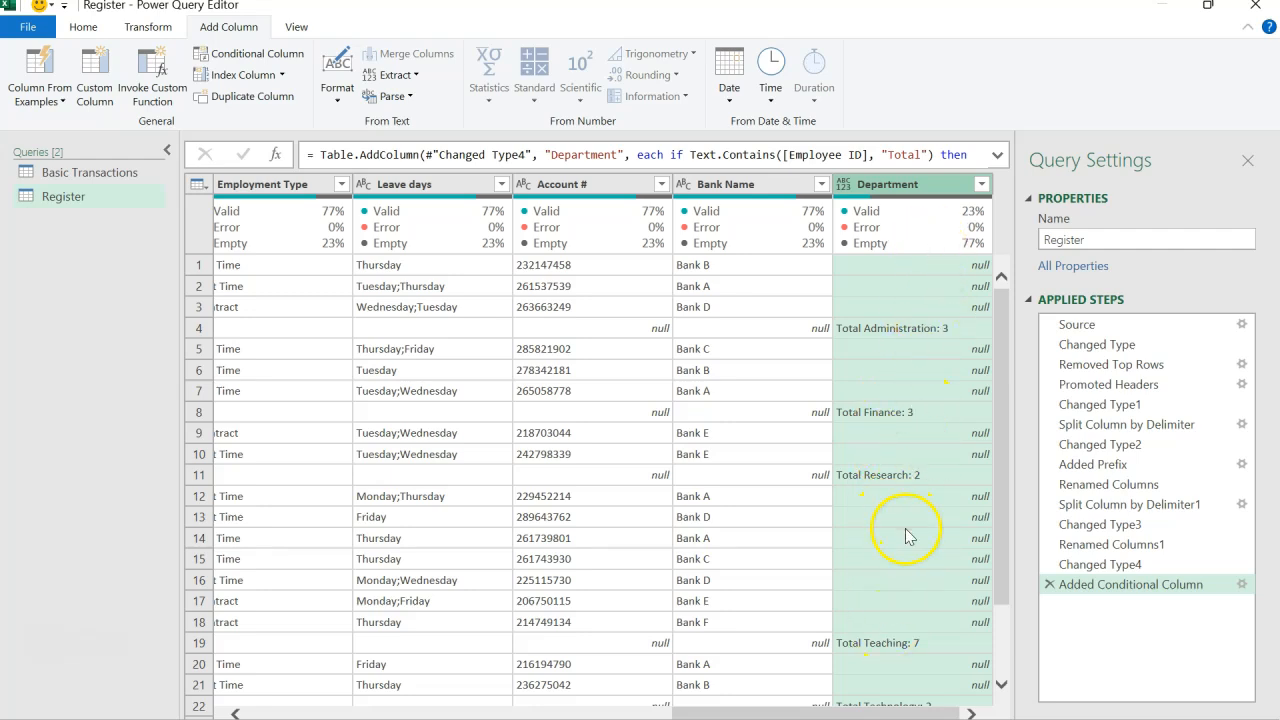
# Check the instruction in Steps.txt for filling up the Department column and return to the Register query
pyautogui.hotkey('alt', 'Tab')
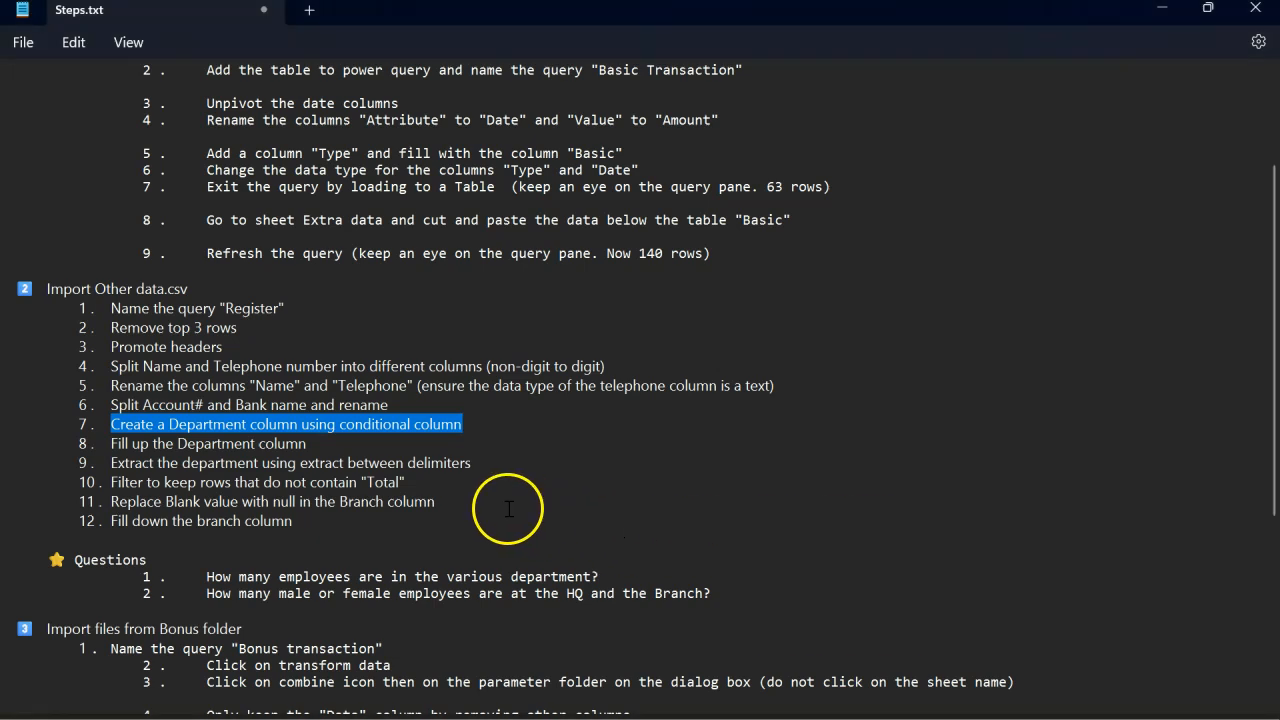
pyautogui.moveTo(308, 446); pyautogui.dragTo(118, 452)
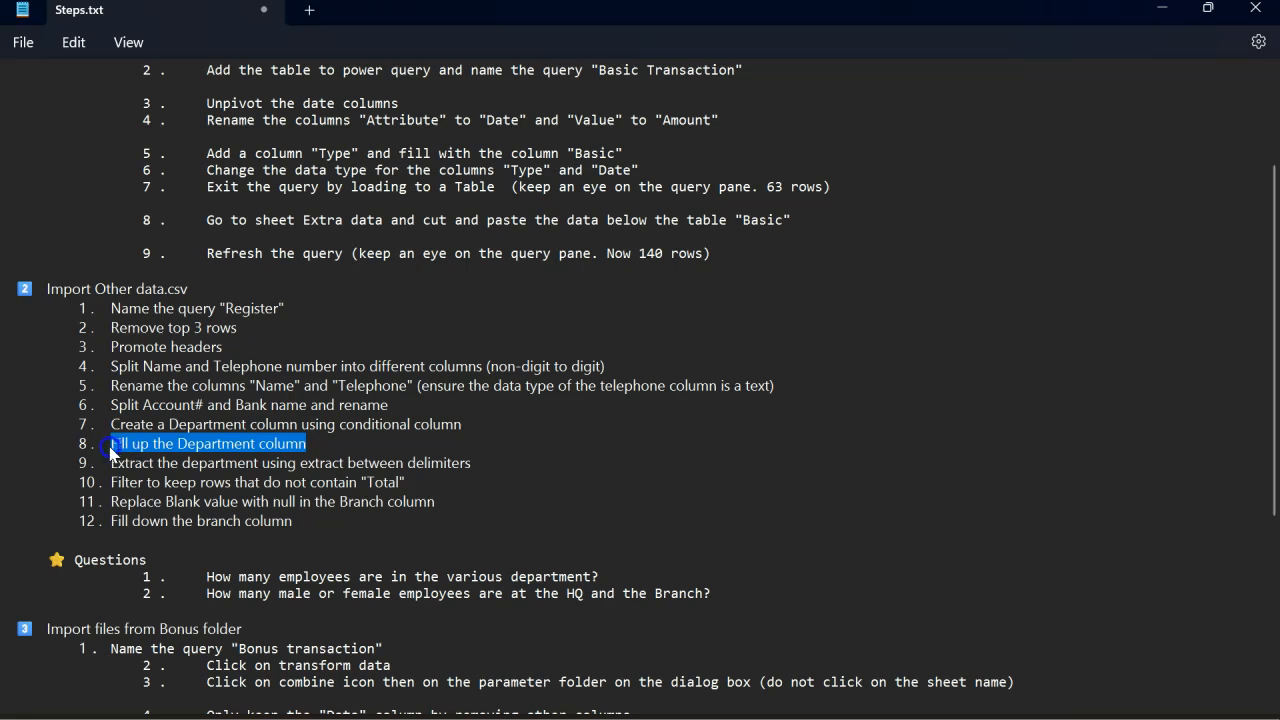
pyautogui.hotkey('alt', 'Tab')
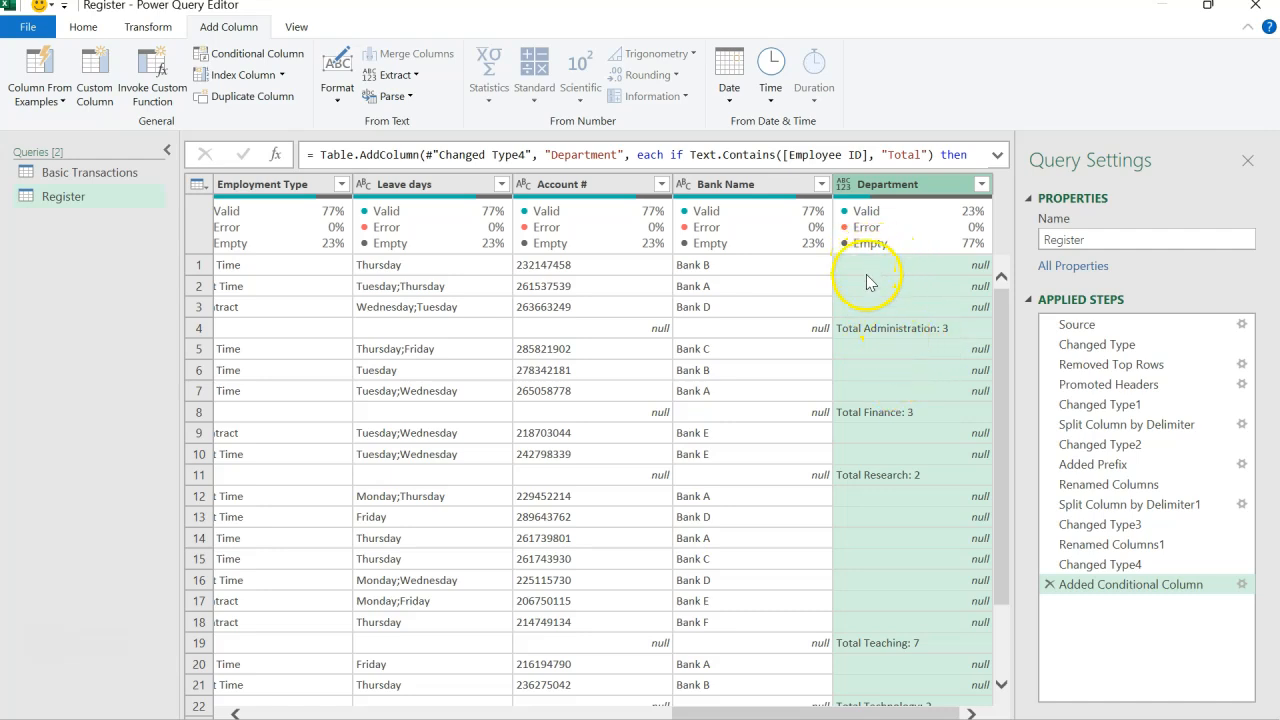
# Fill the Department column upward so each total label covers the empty cells above it
pyautogui.click(918, 327)
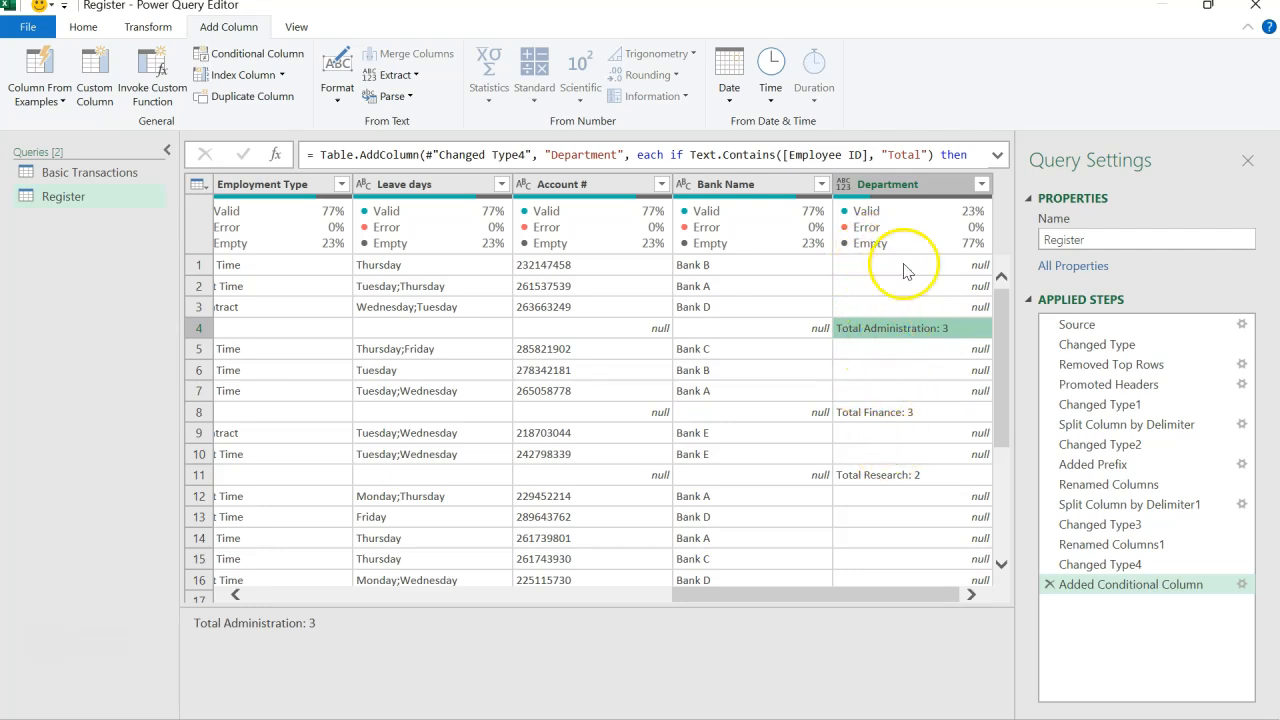
pyautogui.click(908, 186)
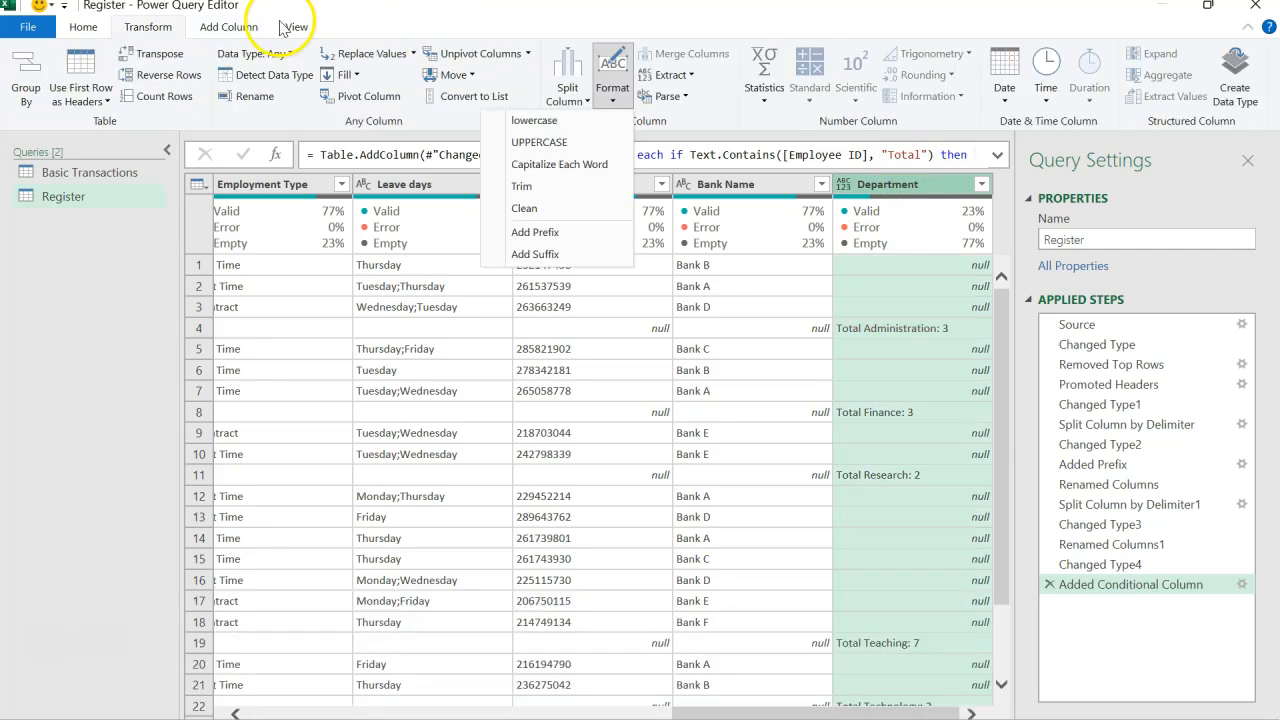
pyautogui.click(158, 30)
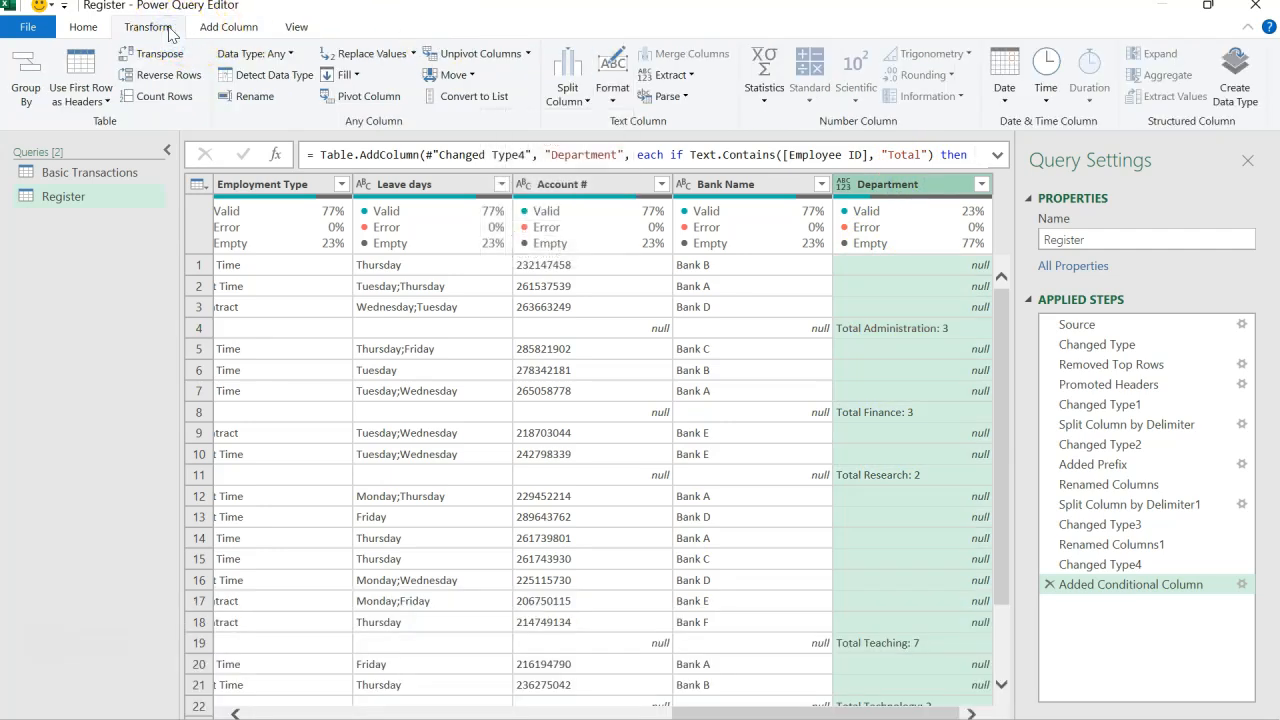
pyautogui.click(353, 75)
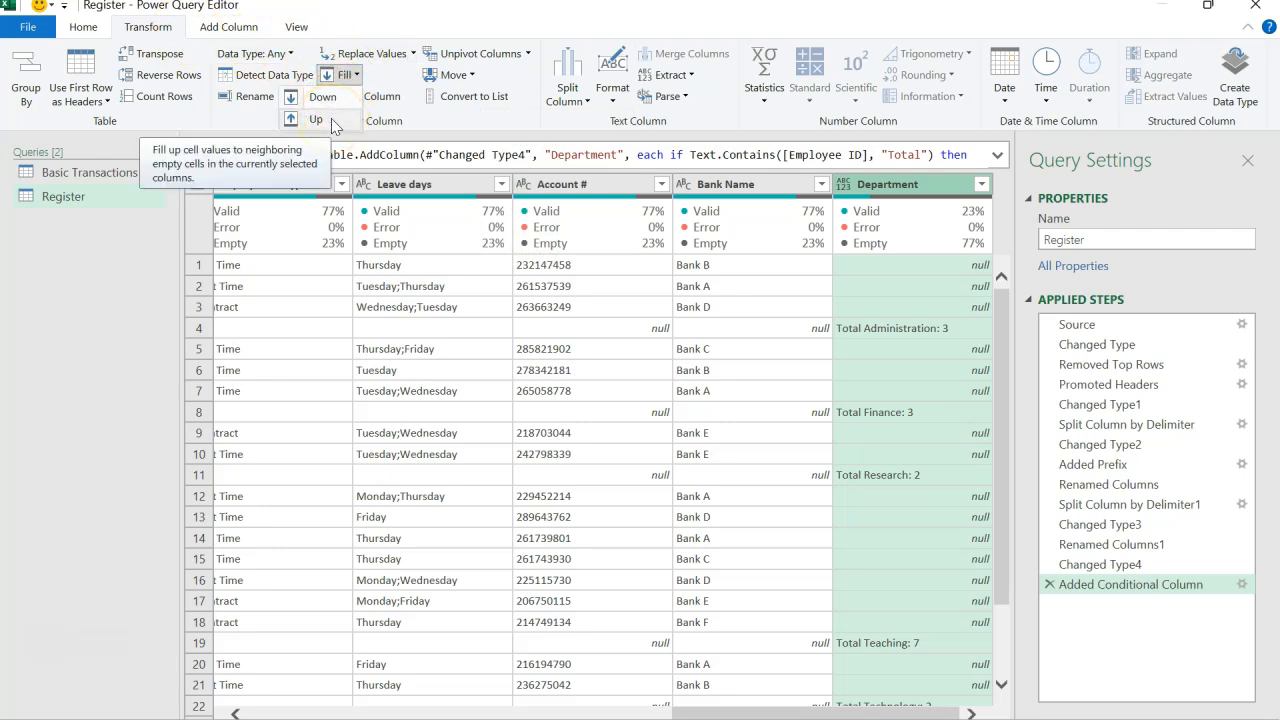
pyautogui.rightClick(897, 190)
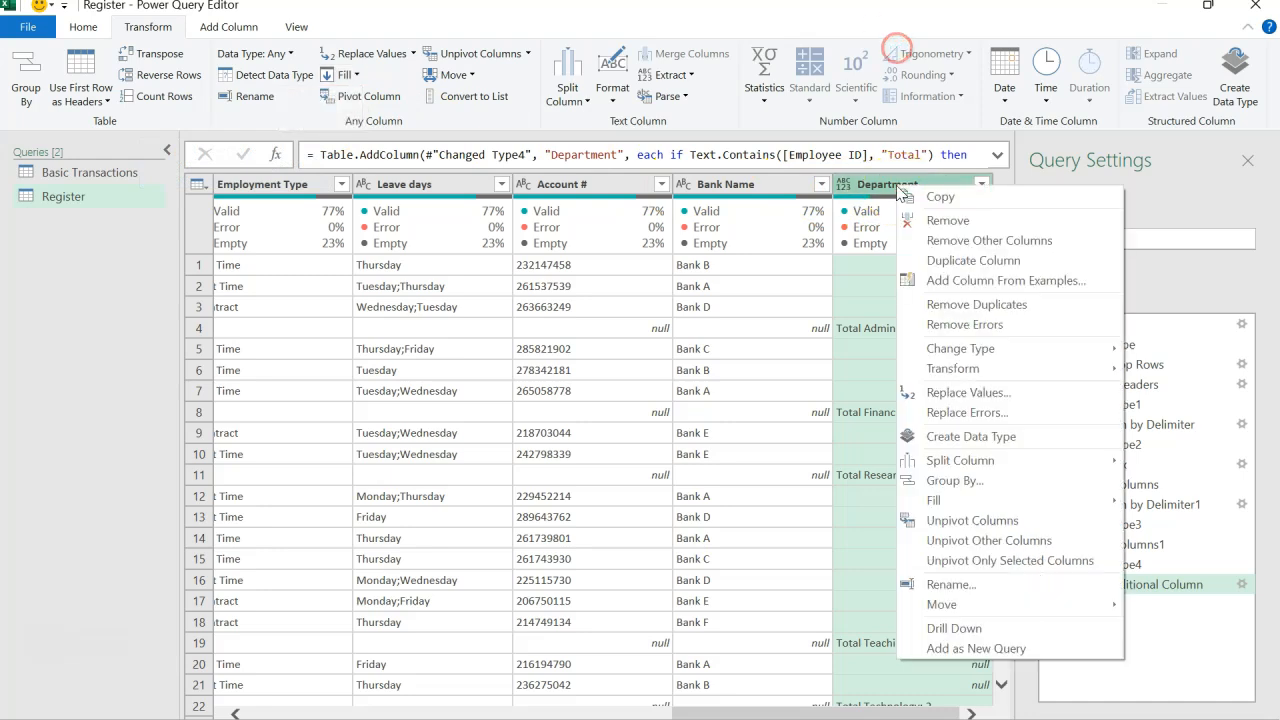
pyautogui.moveTo(937, 511)
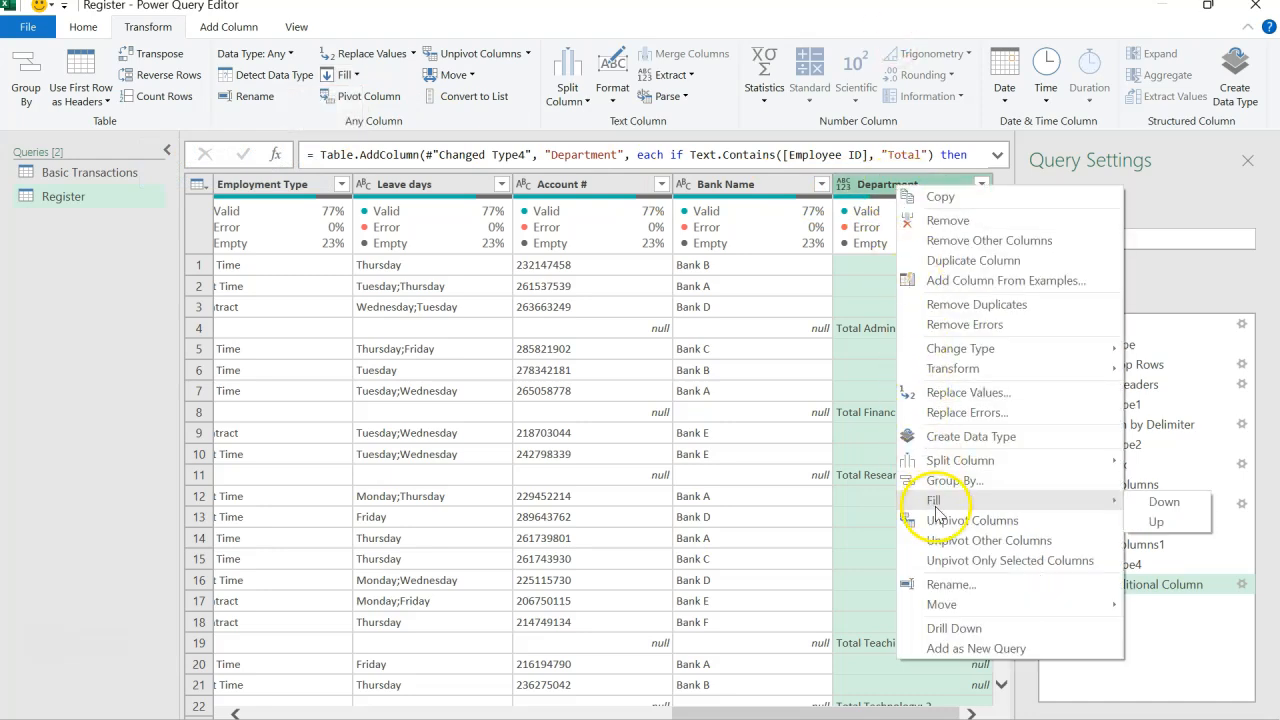
pyautogui.click(1157, 524)
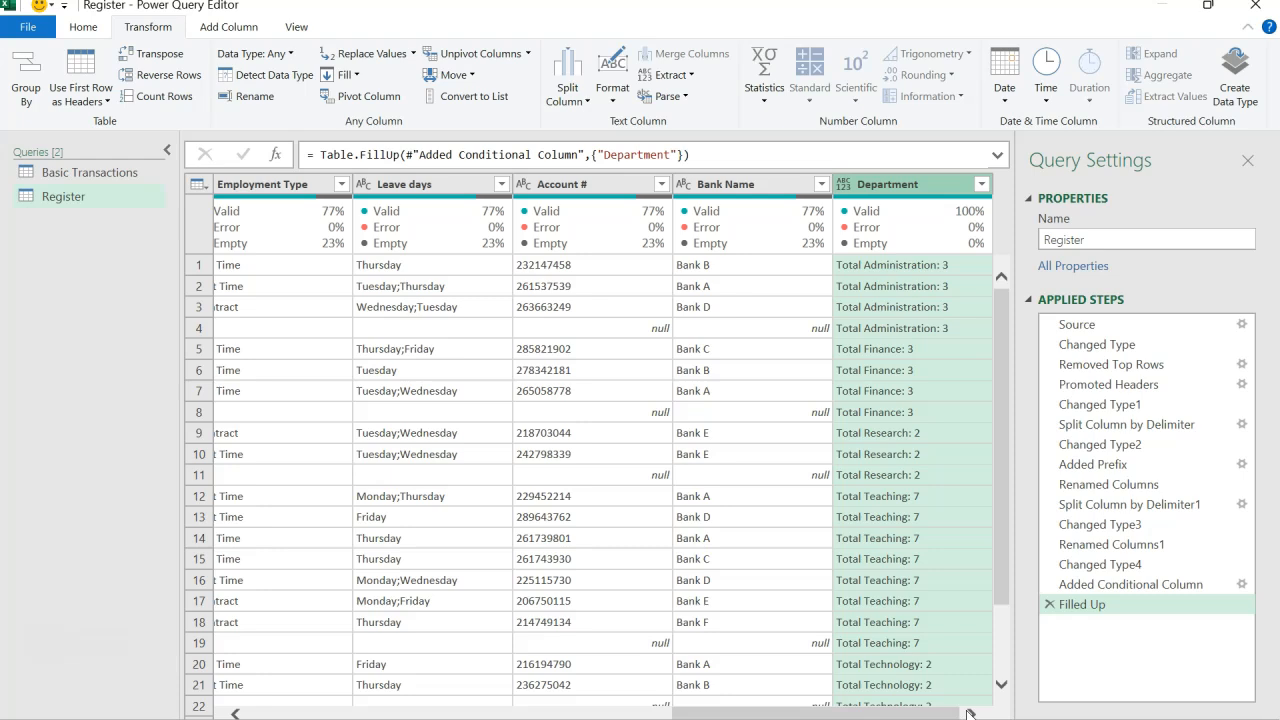
# Switch to Steps.txt and check the instruction that follows filling up the Department column
pyautogui.hotkey('alt', 'Tab')
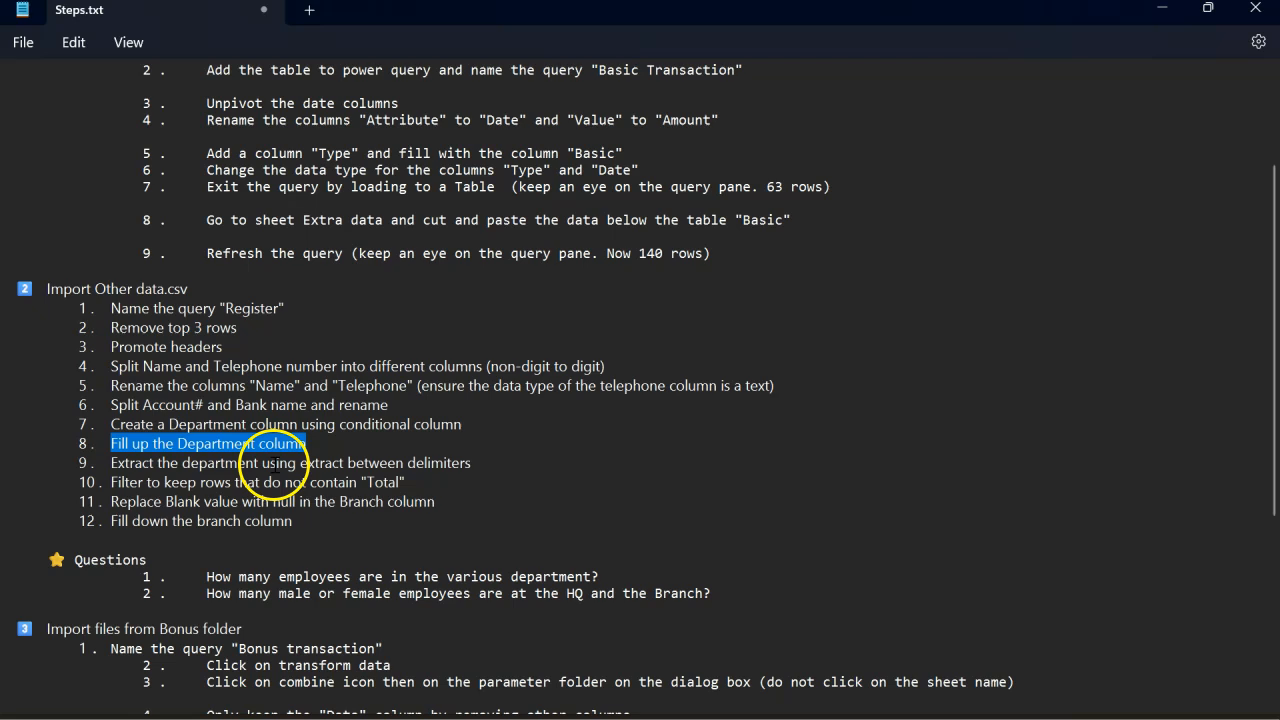
# Switch to the Power Query Editor and extract the Department column's text between a space as start delimiter and ":" as end delimiter
pyautogui.moveTo(300, 463); pyautogui.dragTo(467, 480)
pyautogui.hotkey('alt', 'Tab')
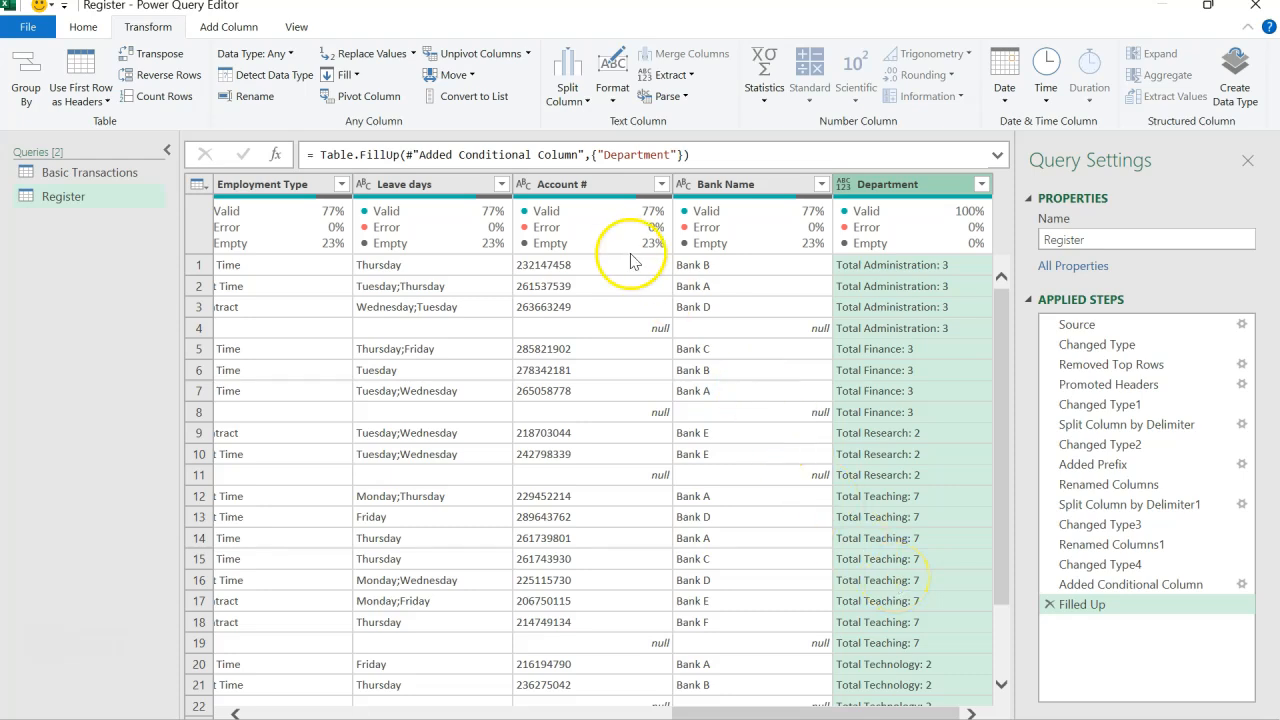
pyautogui.moveTo(618, 222)
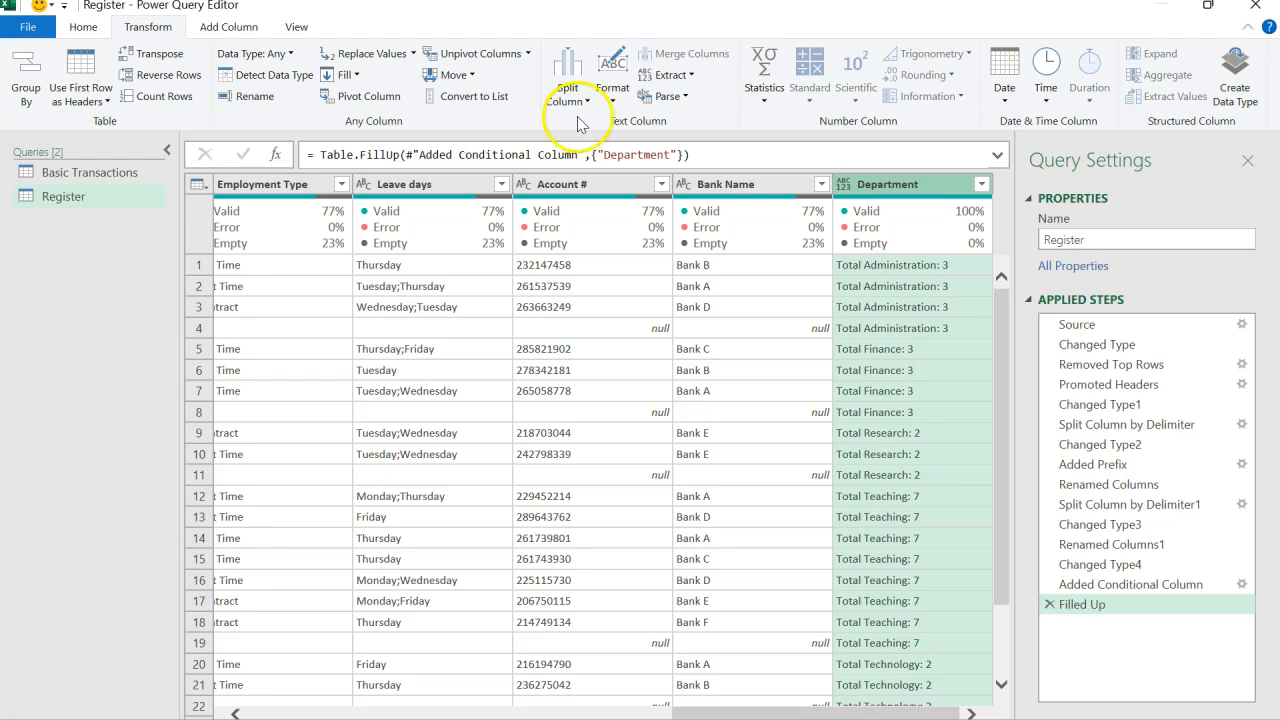
pyautogui.click(666, 75)
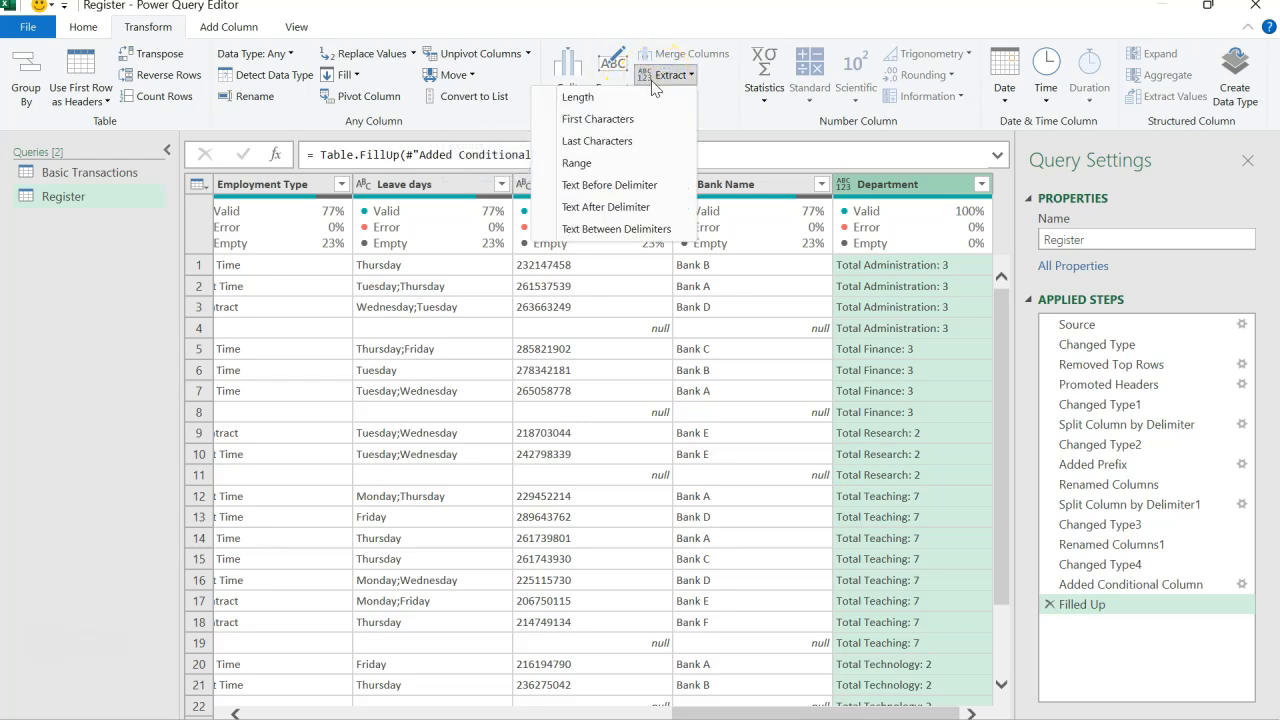
pyautogui.click(640, 232)
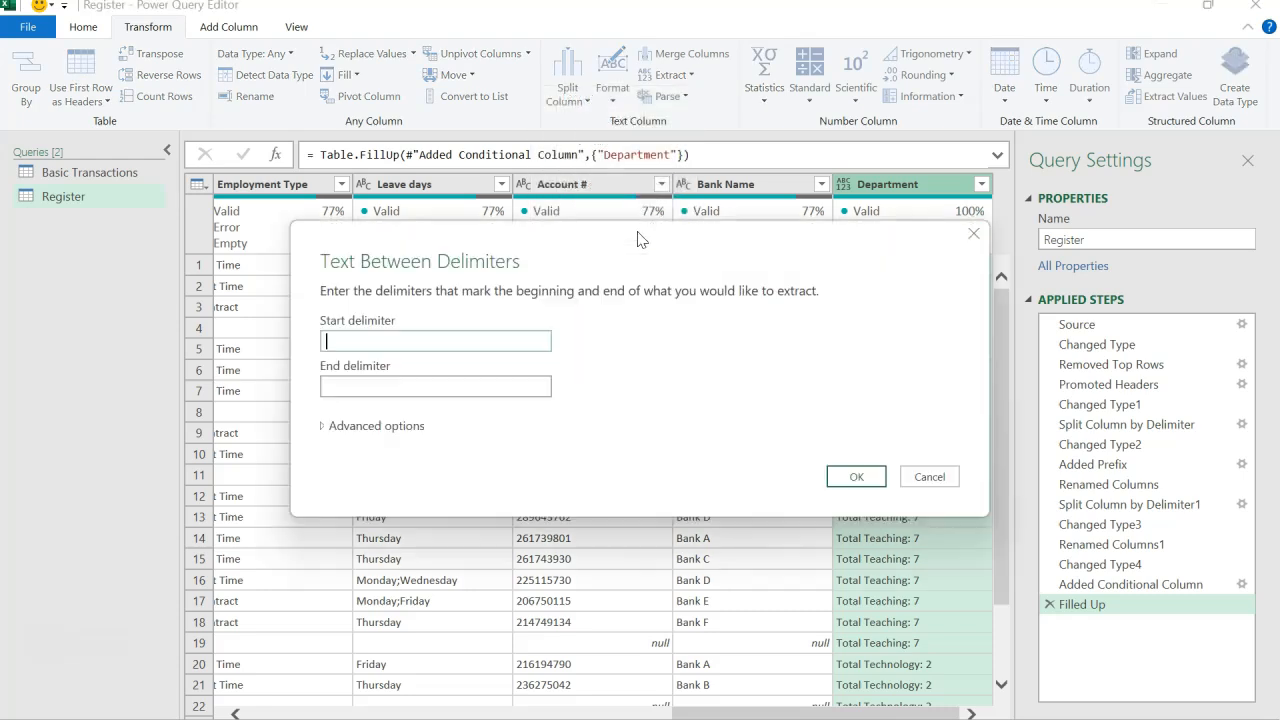
pyautogui.moveTo(641, 239); pyautogui.dragTo(416, 222)
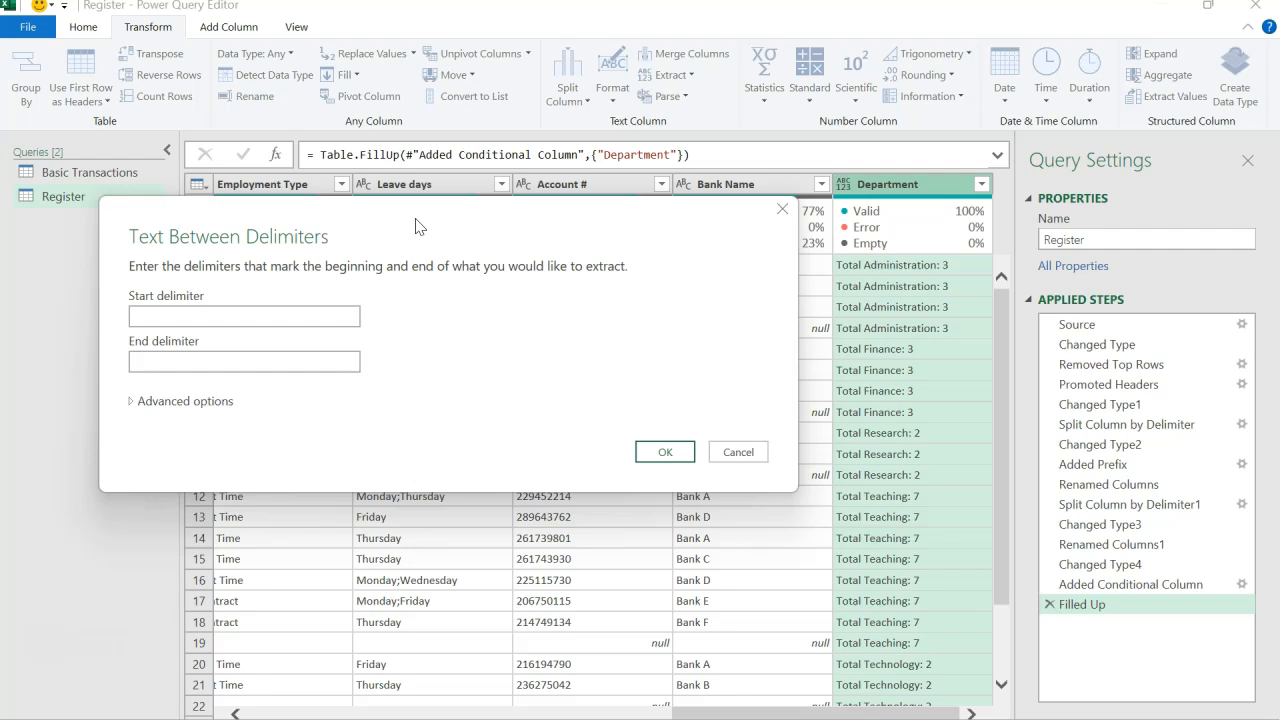
pyautogui.click(297, 315)
pyautogui.click(340, 364)
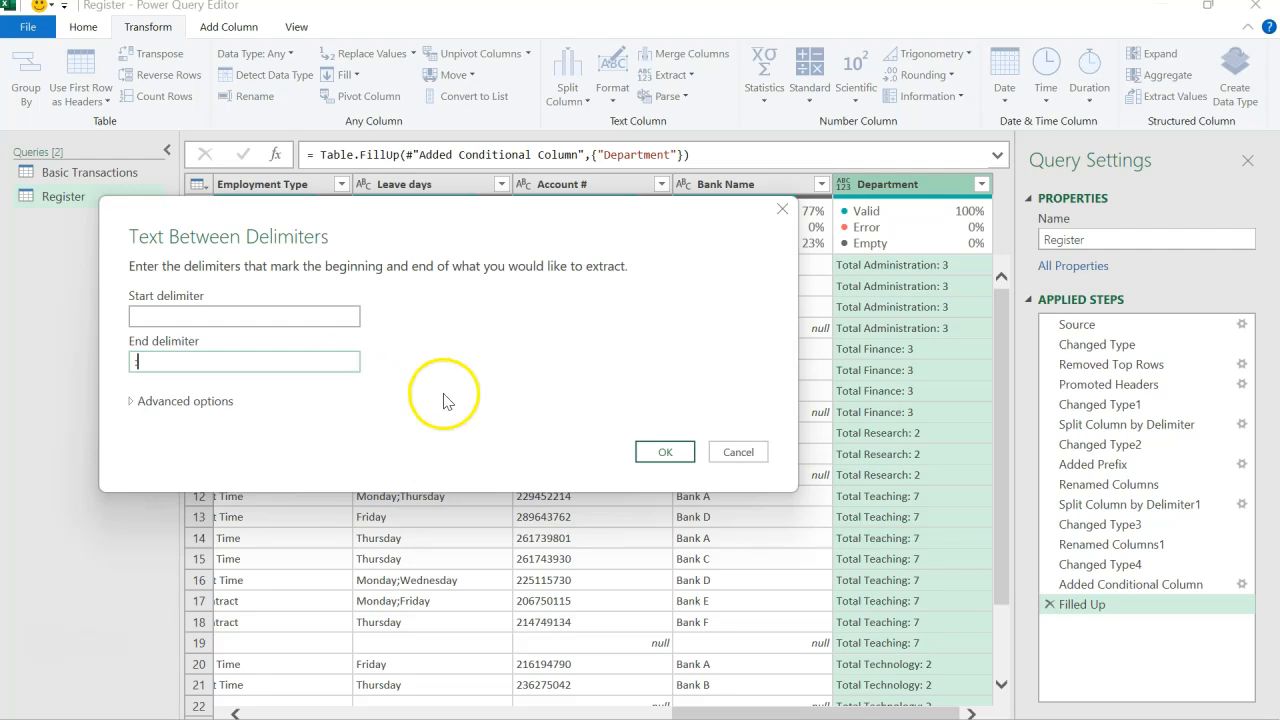
pyautogui.click(664, 452)
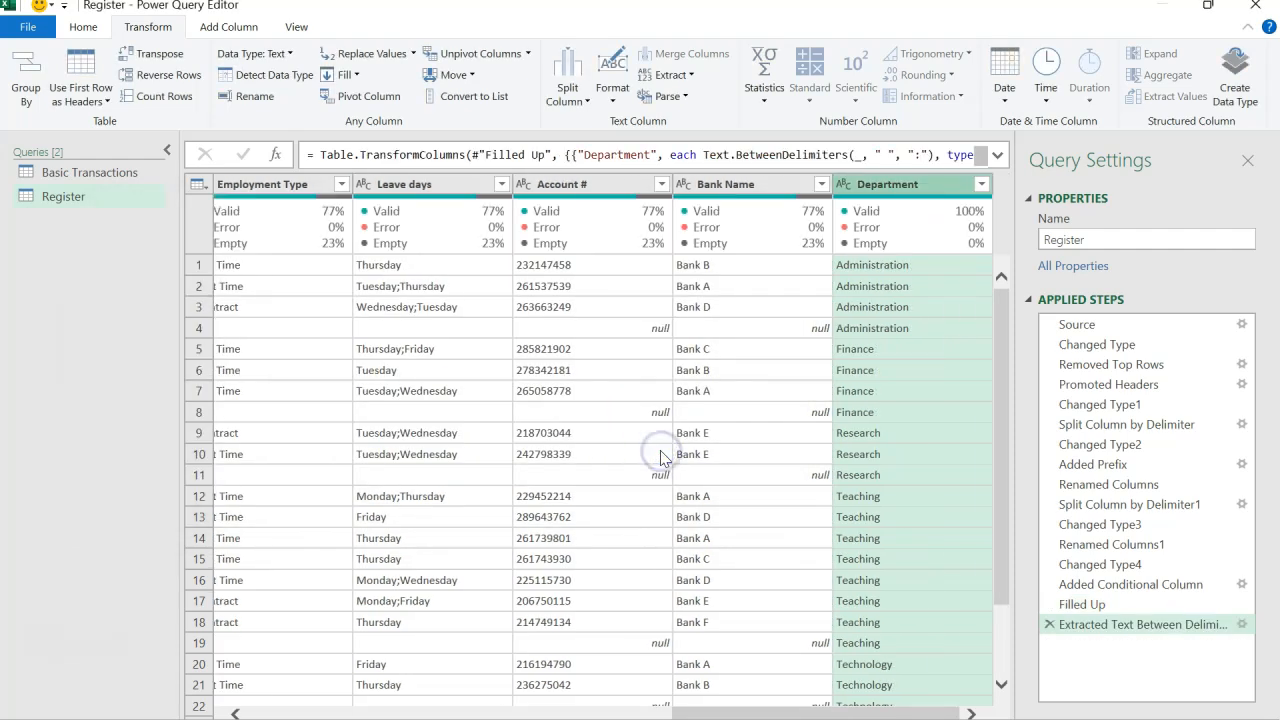
pyautogui.click(890, 258)
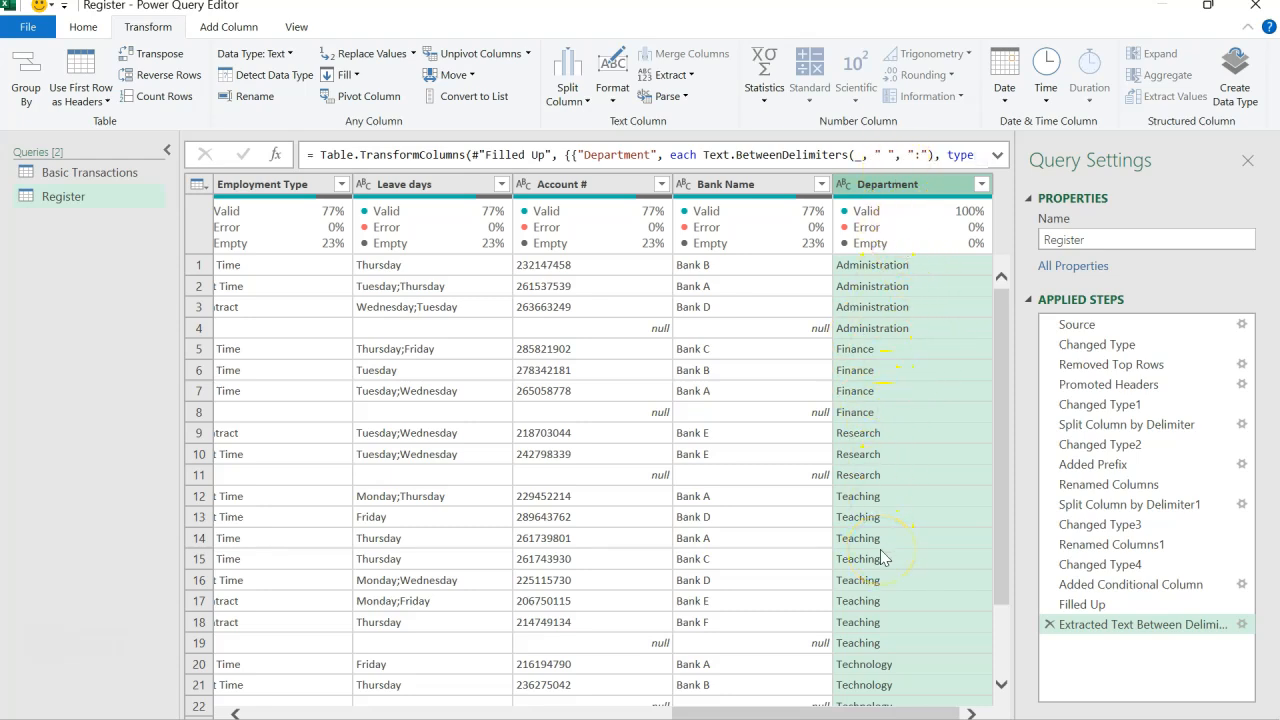
# Check the instruction list in Notepad, return to the Register query and replace blank values with null in the Branch column
pyautogui.hotkey('alt', 'Tab')
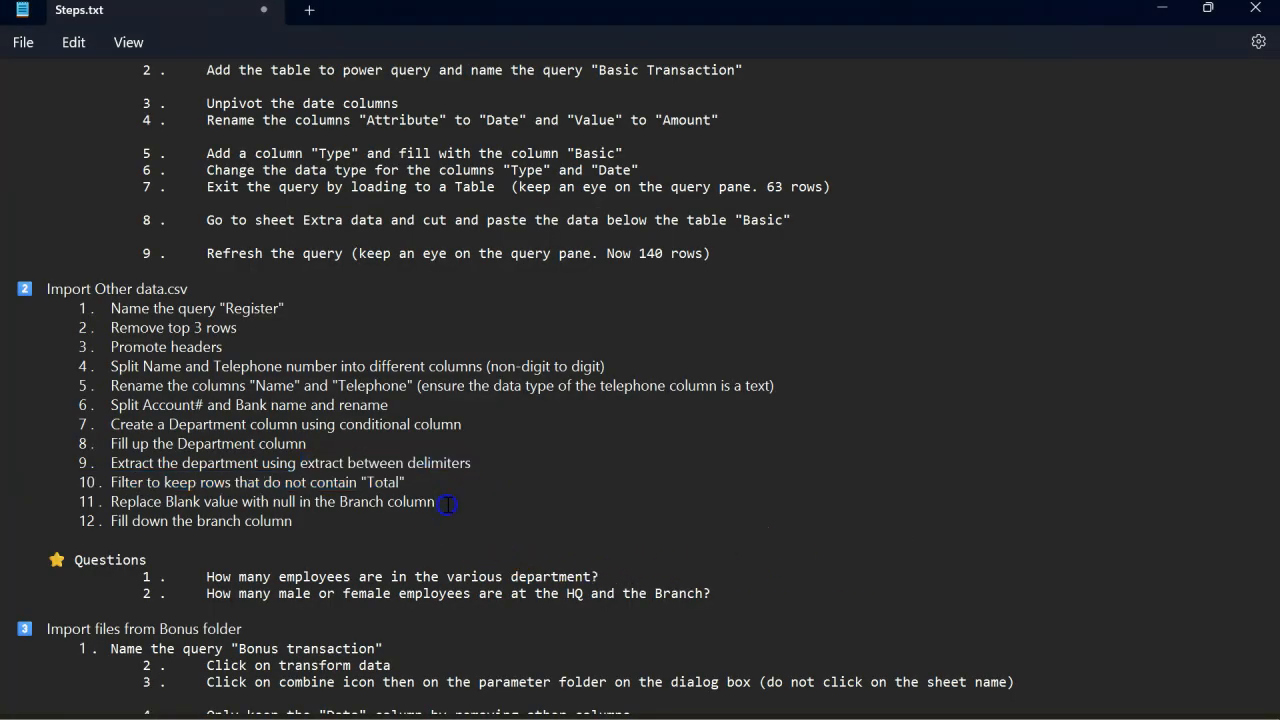
pyautogui.moveTo(447, 505); pyautogui.dragTo(399, 505)
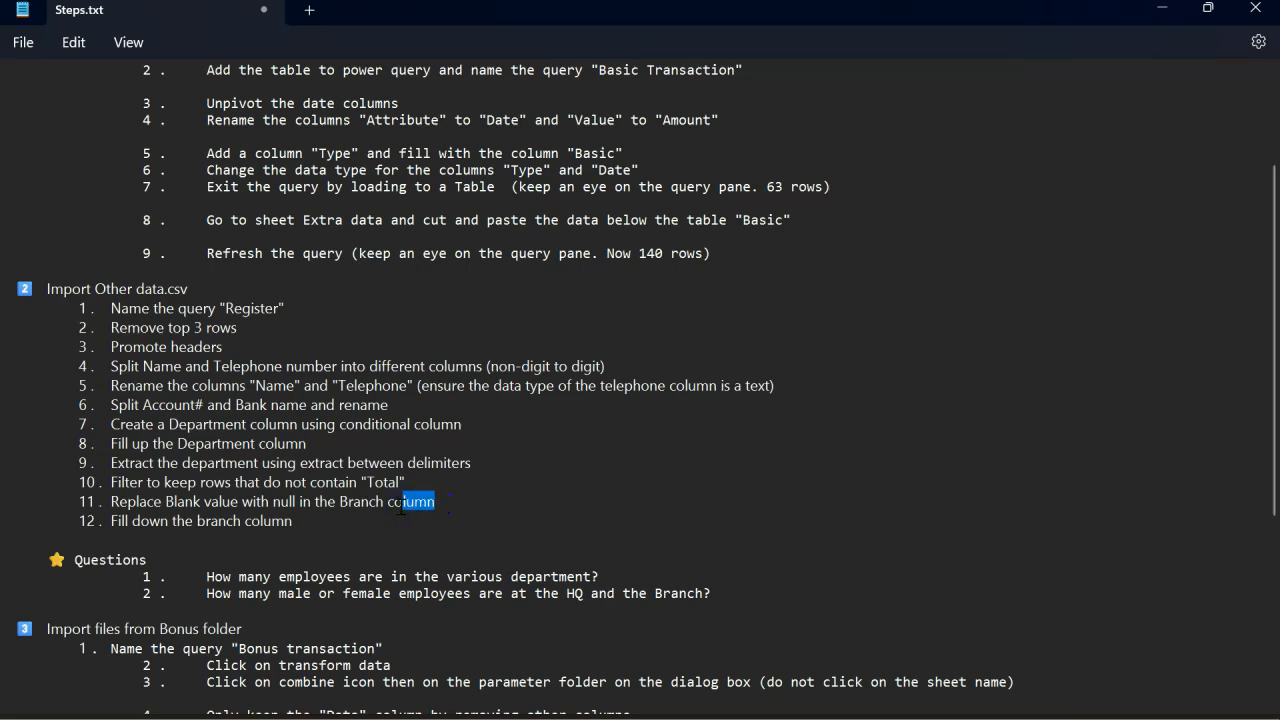
pyautogui.hotkey('alt', 'Tab')
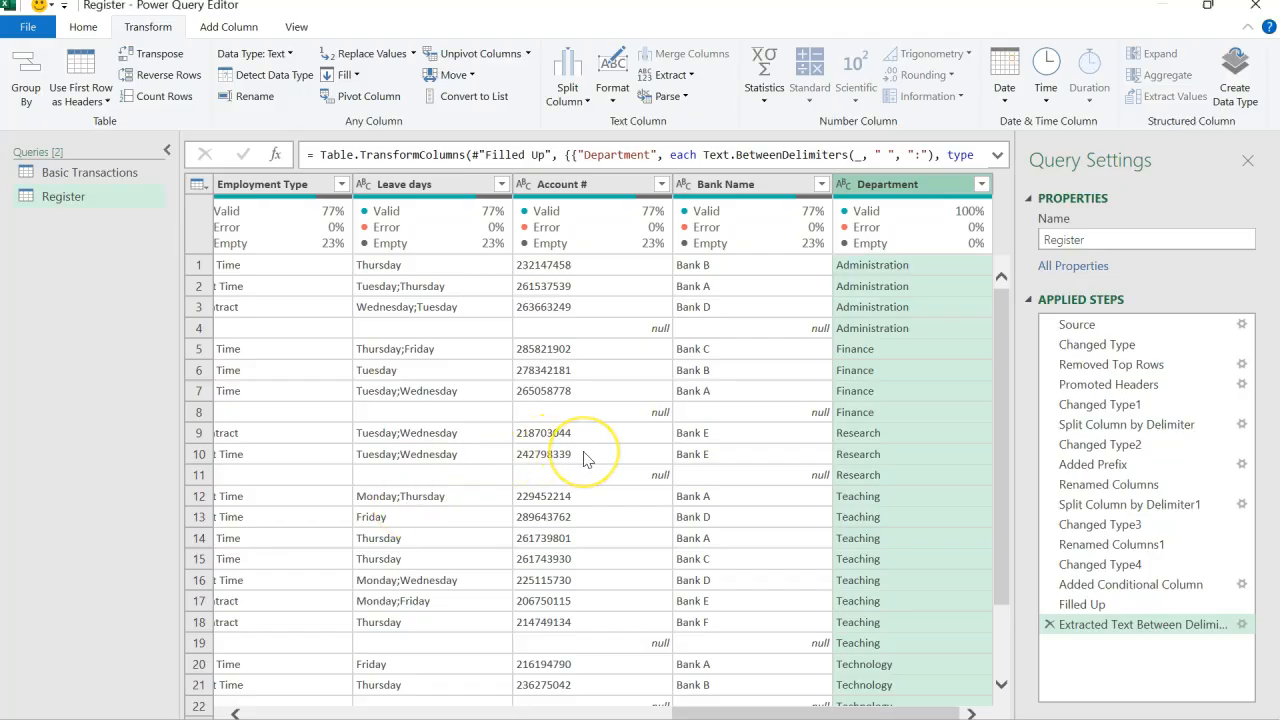
pyautogui.hscroll(-10, 585, 458)
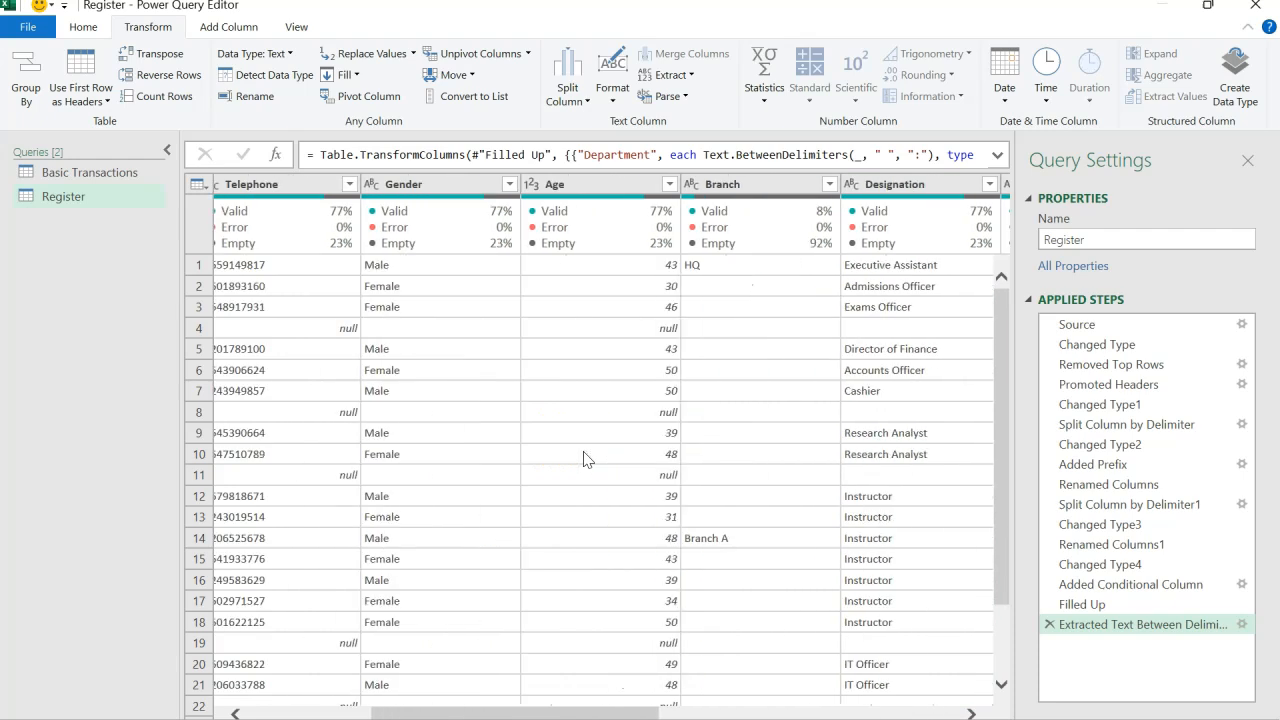
pyautogui.click(816, 185)
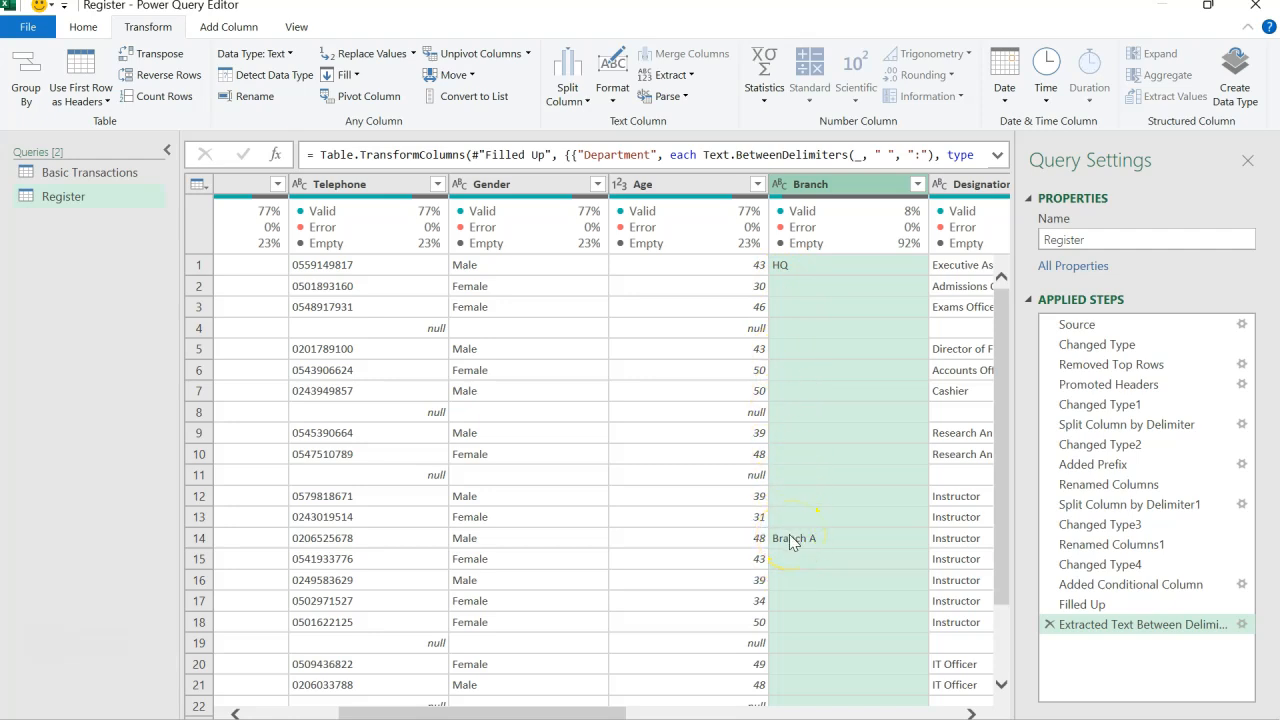
pyautogui.scroll(-2, 800, 697)
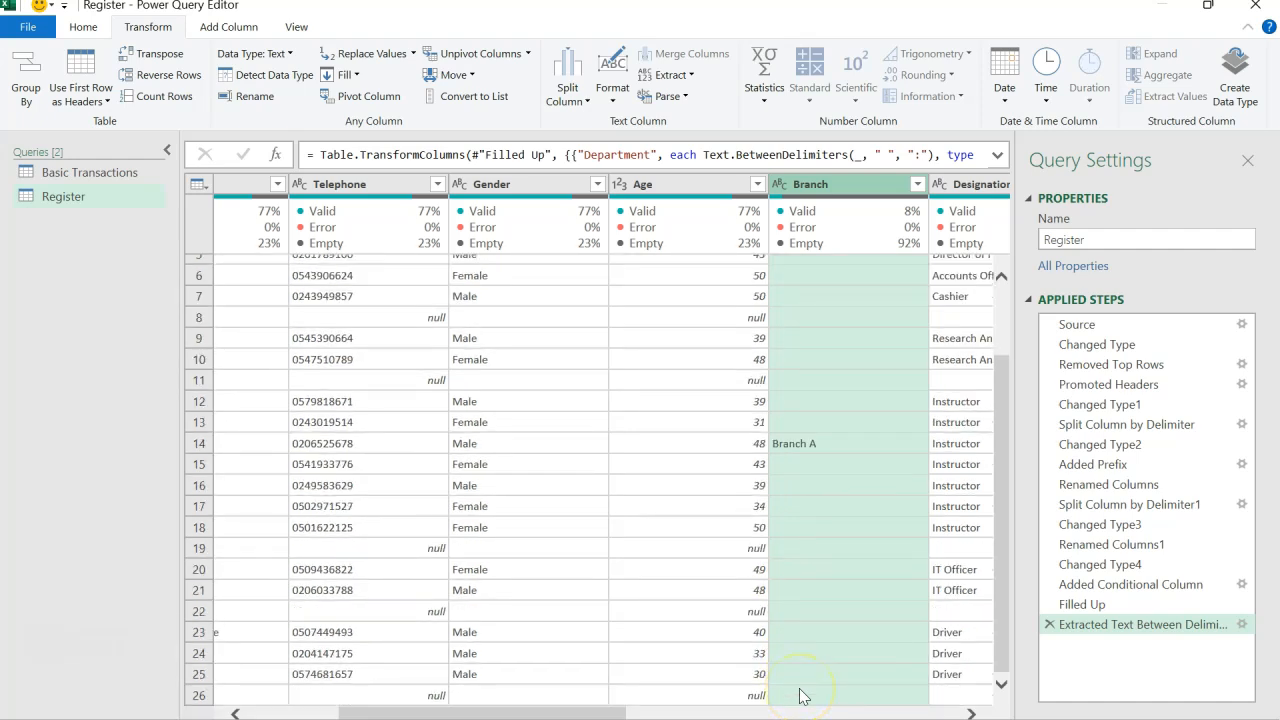
pyautogui.scroll(2, 800, 697)
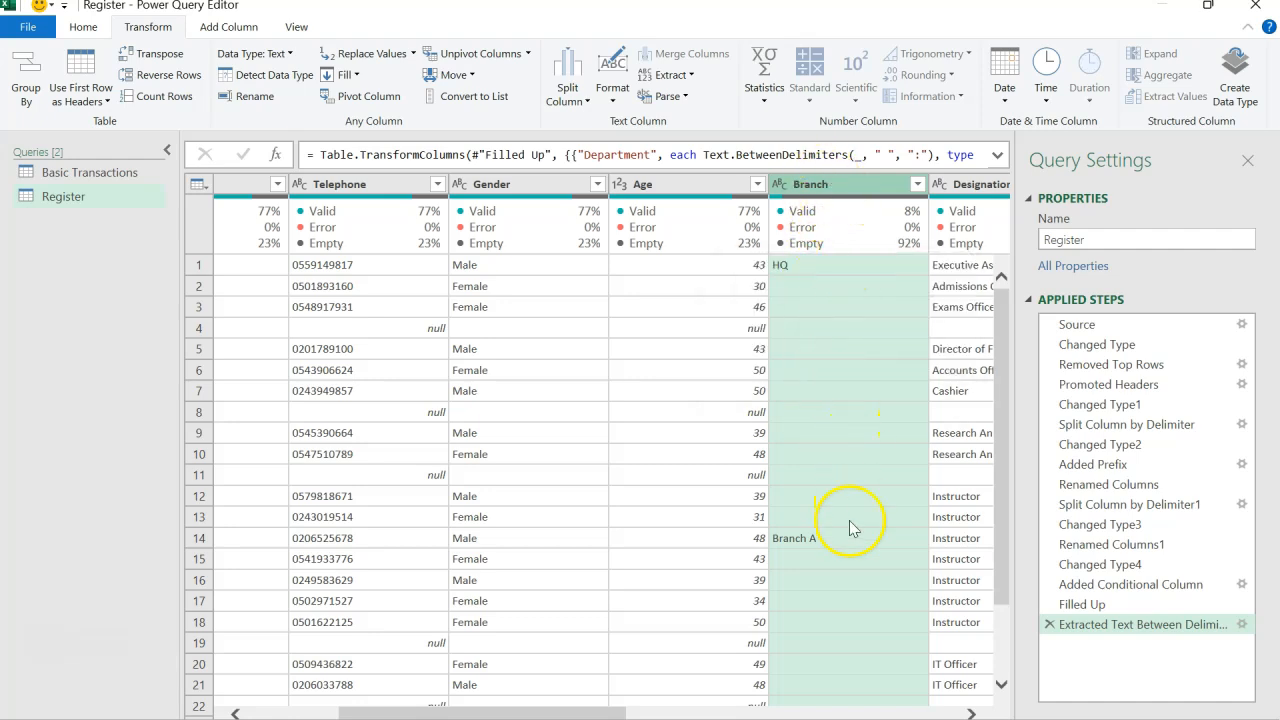
pyautogui.moveTo(832, 193)
pyautogui.rightClick(830, 193)
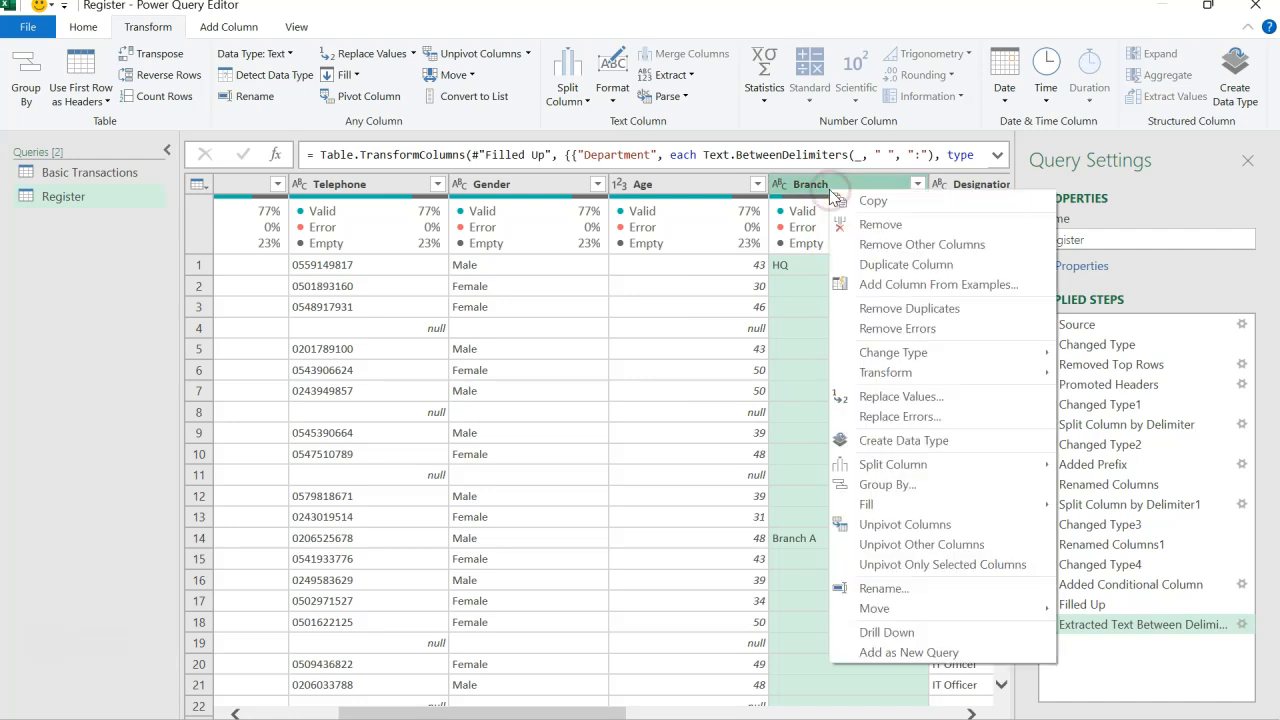
pyautogui.click(902, 398)
pyautogui.moveTo(700, 243); pyautogui.dragTo(497, 214)
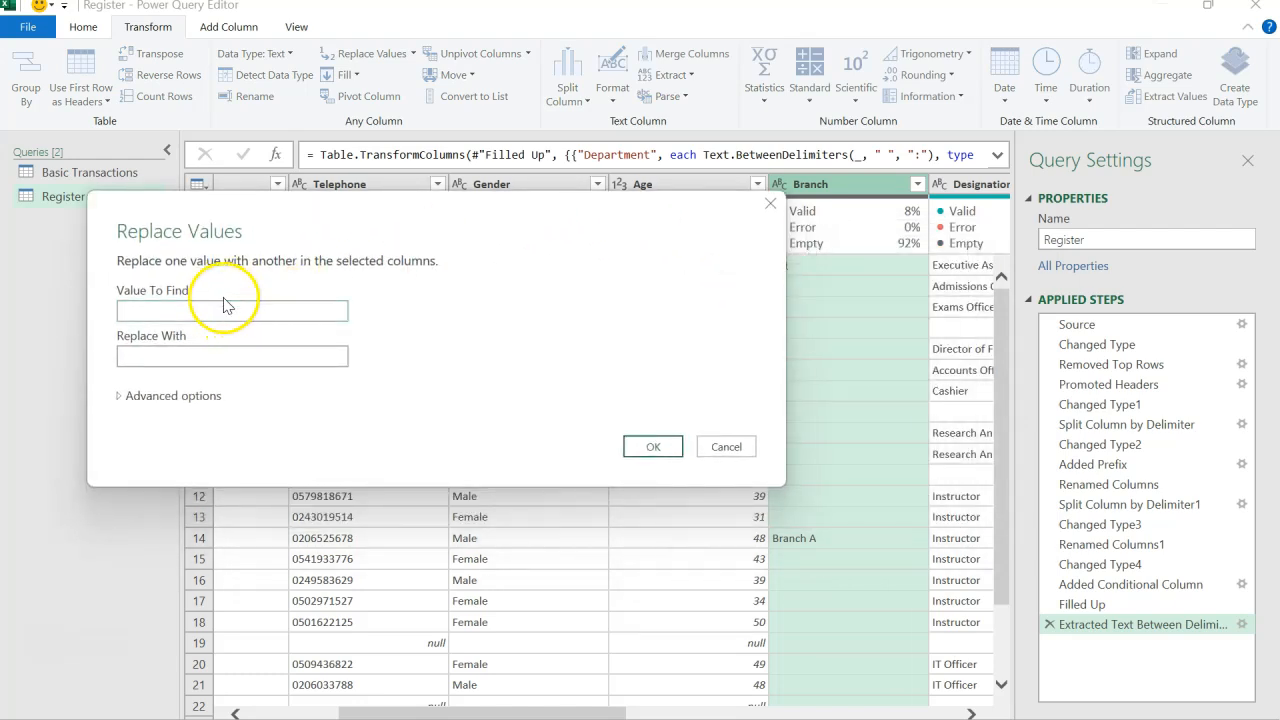
pyautogui.click(260, 354)
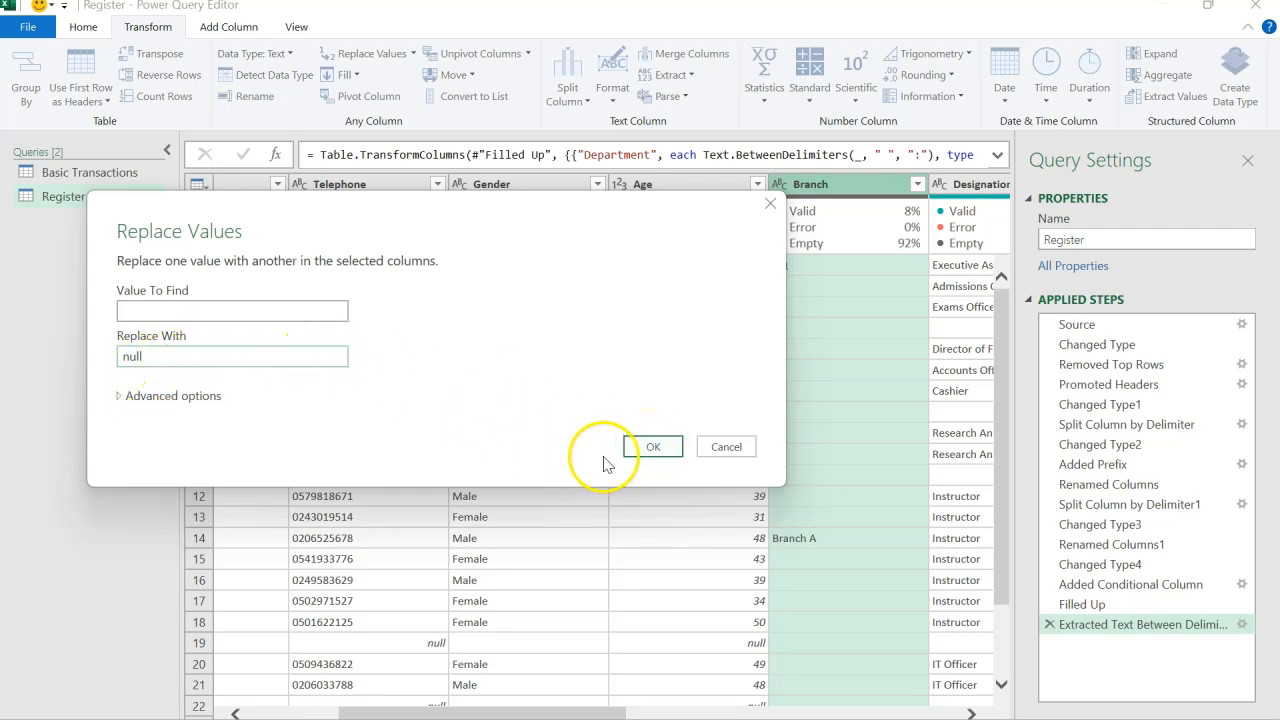
pyautogui.click(648, 448)
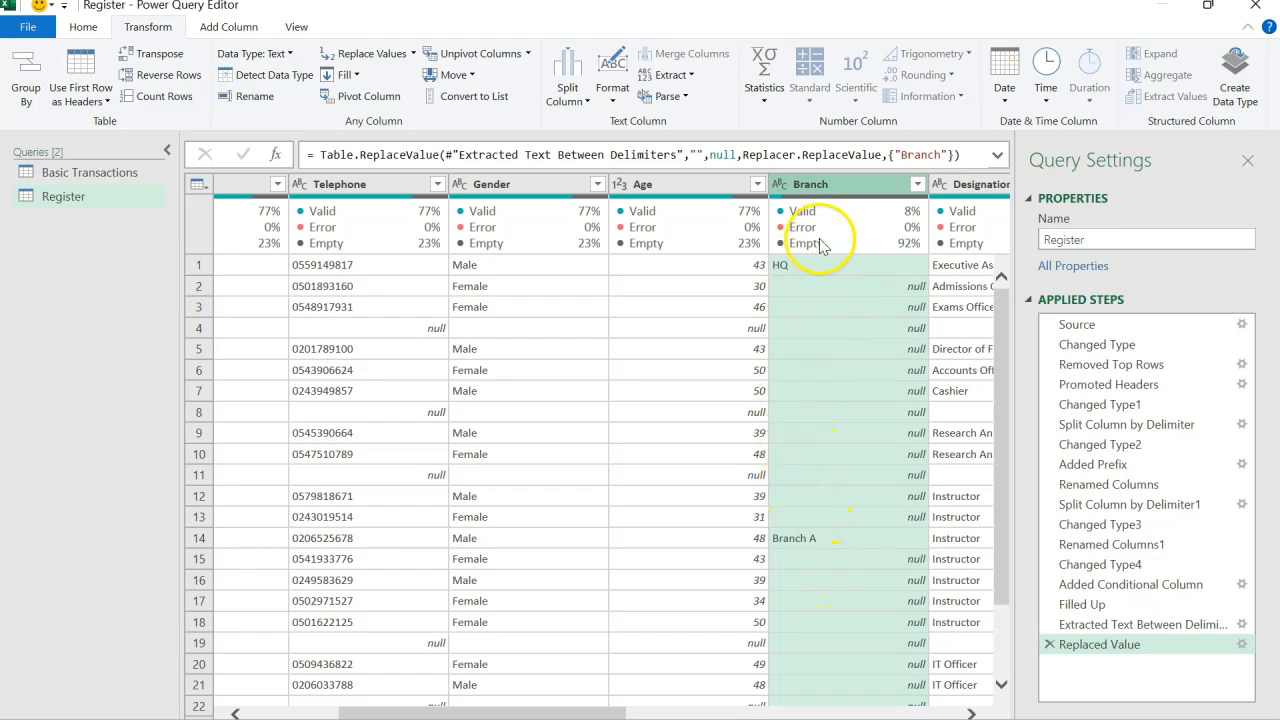
# Check the next instruction in Notepad, return to the Register query and fill the Branch column down
pyautogui.hotkey('alt', 'Tab')
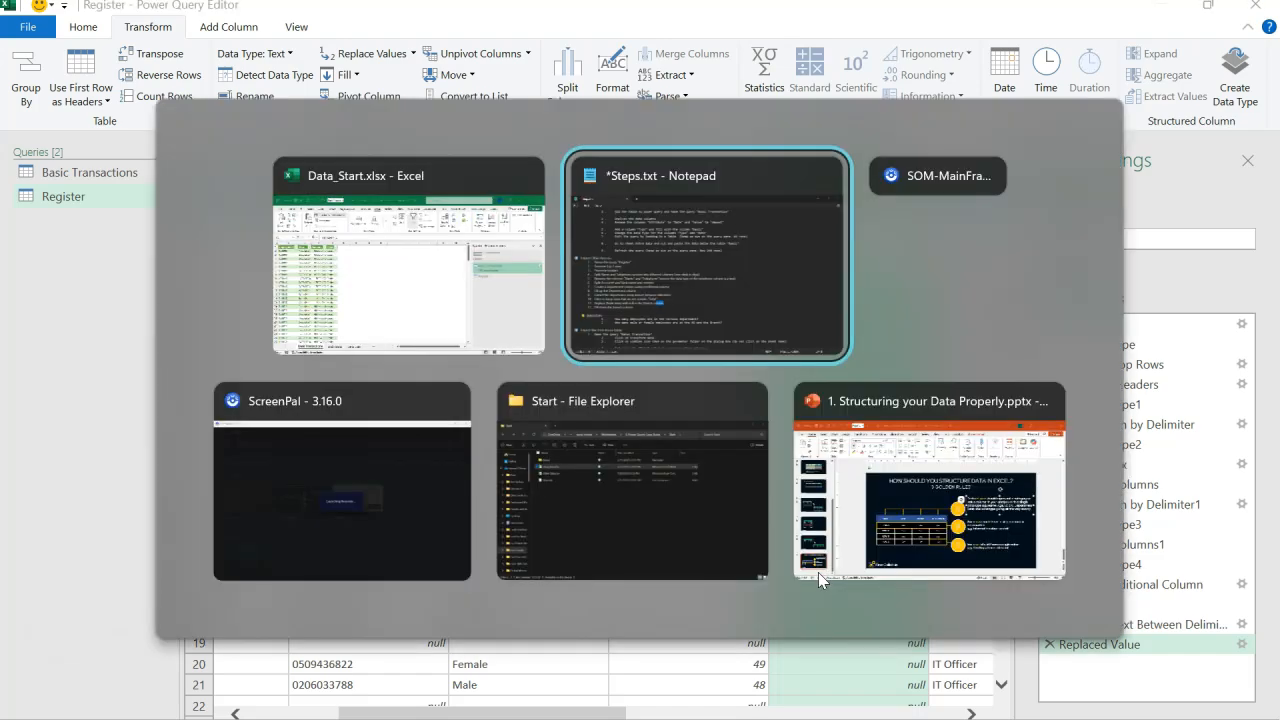
pyautogui.moveTo(304, 522); pyautogui.dragTo(108, 533)
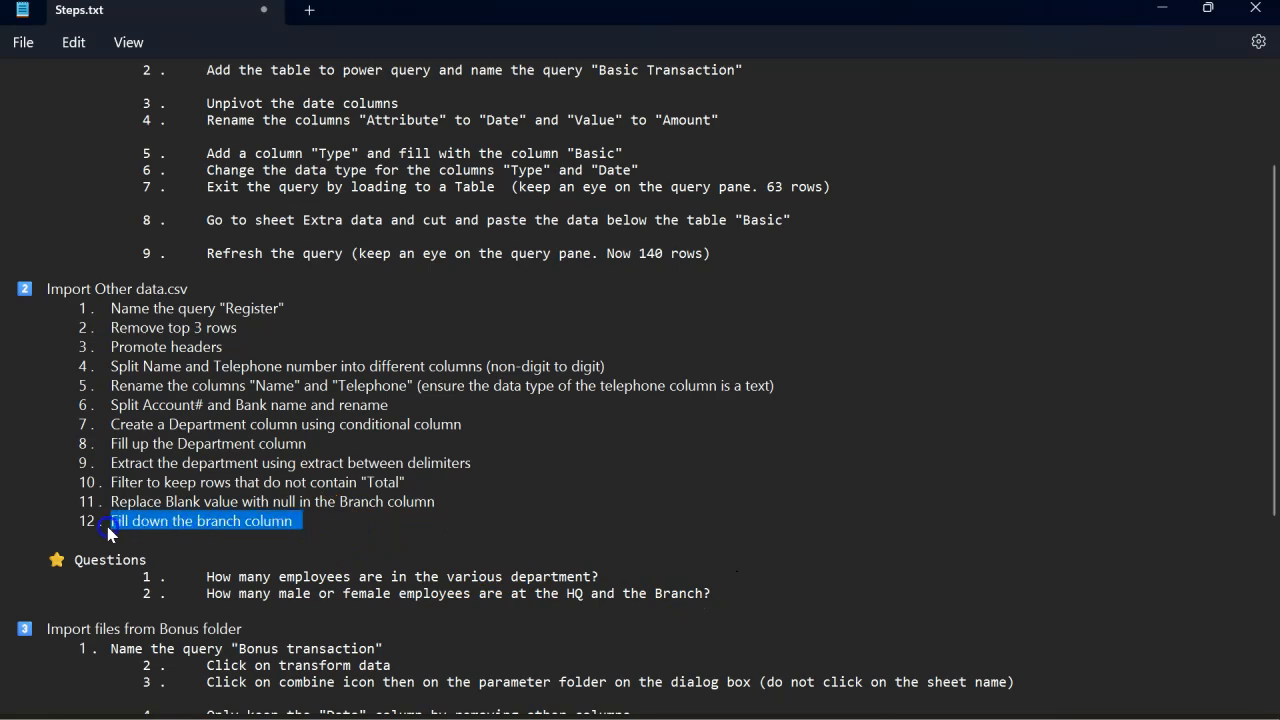
pyautogui.hotkey('alt', 'Tab')
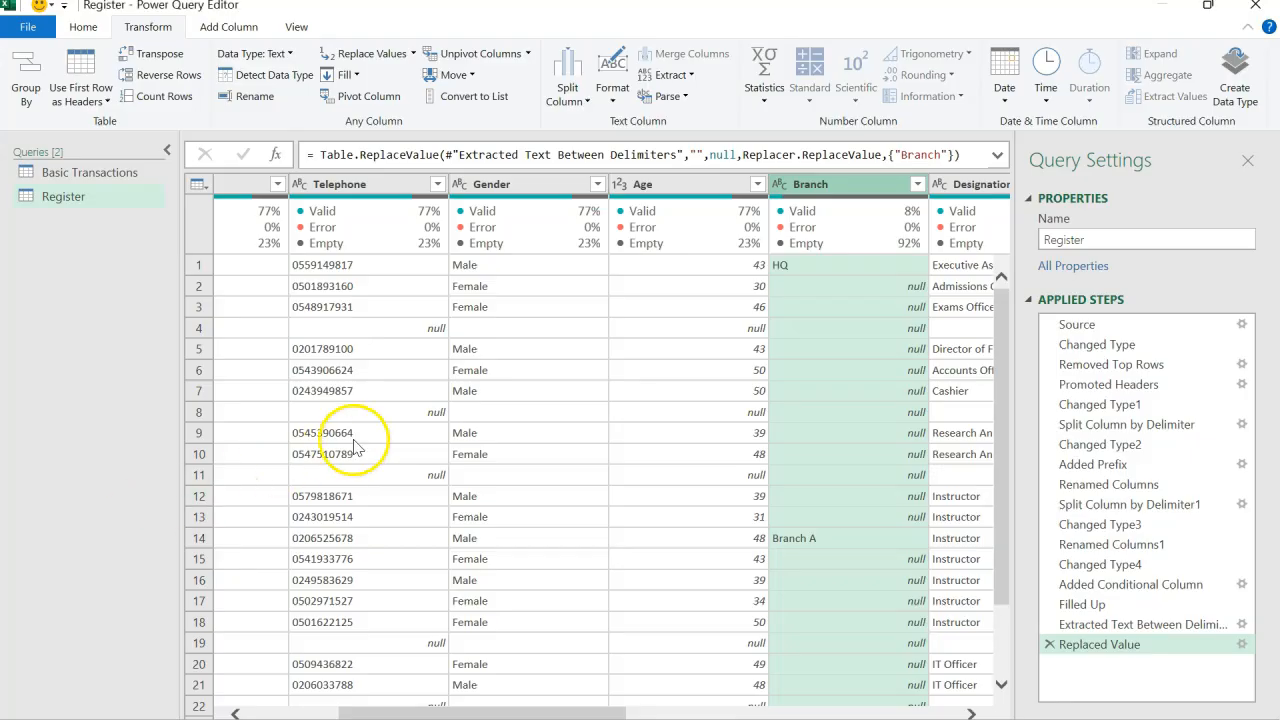
pyautogui.rightClick(827, 184)
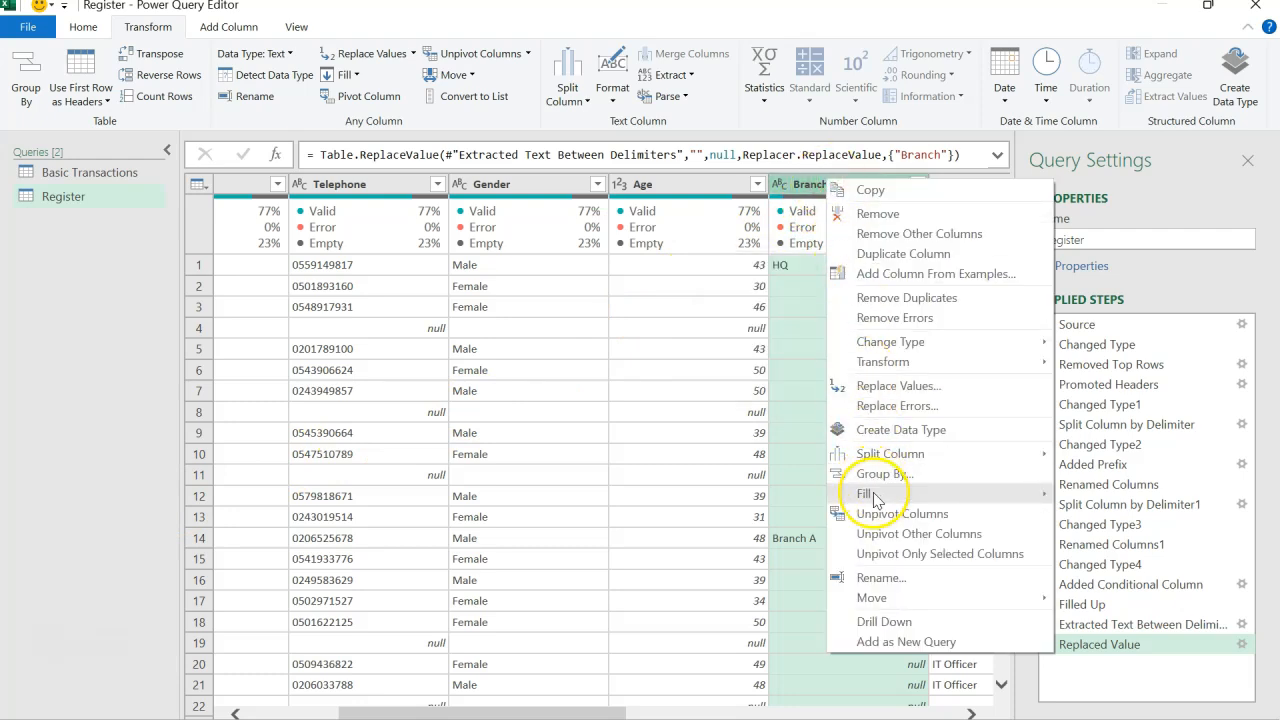
pyautogui.moveTo(1030, 494)
pyautogui.click(1088, 495)
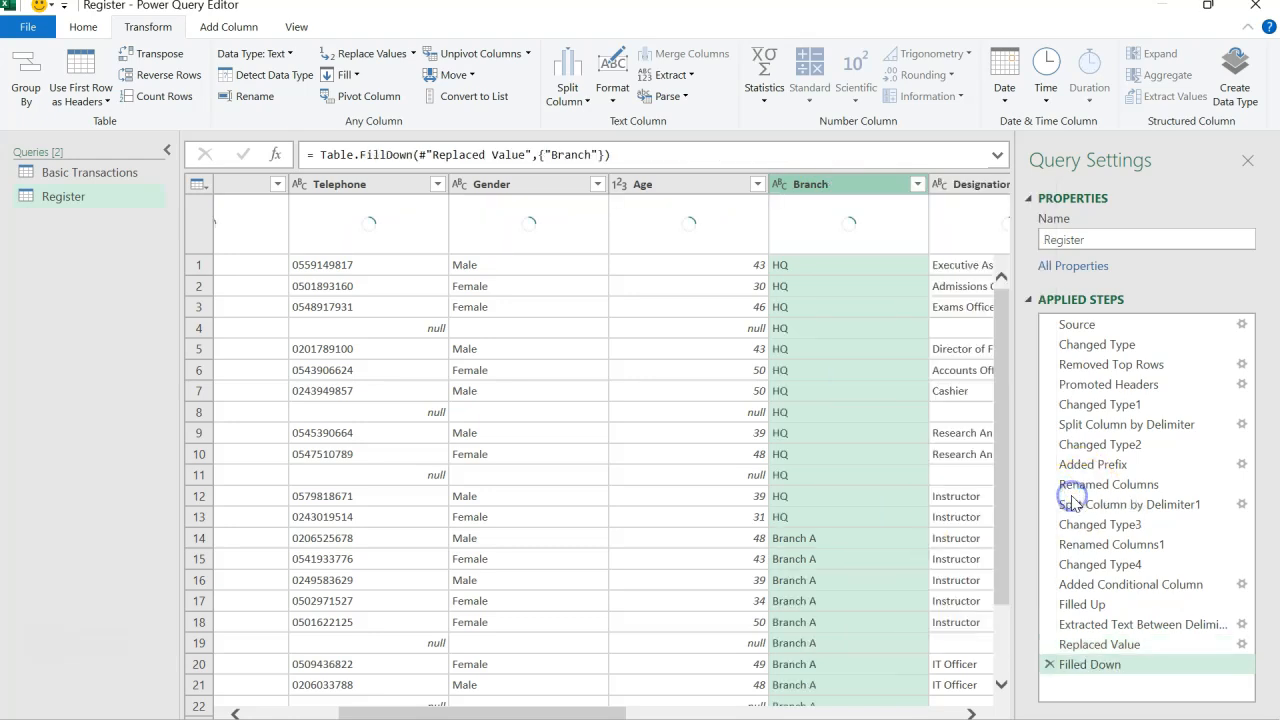
pyautogui.scroll(-2, 828, 422)
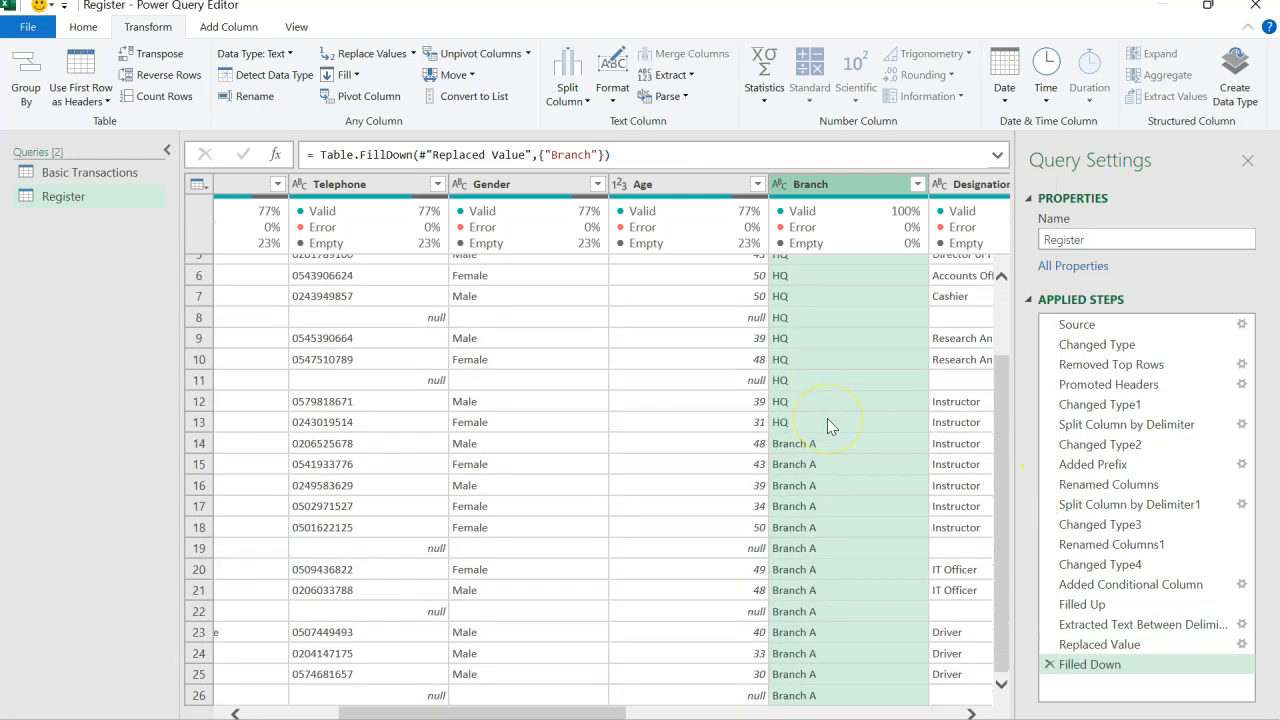
pyautogui.scroll(2, 827, 418)
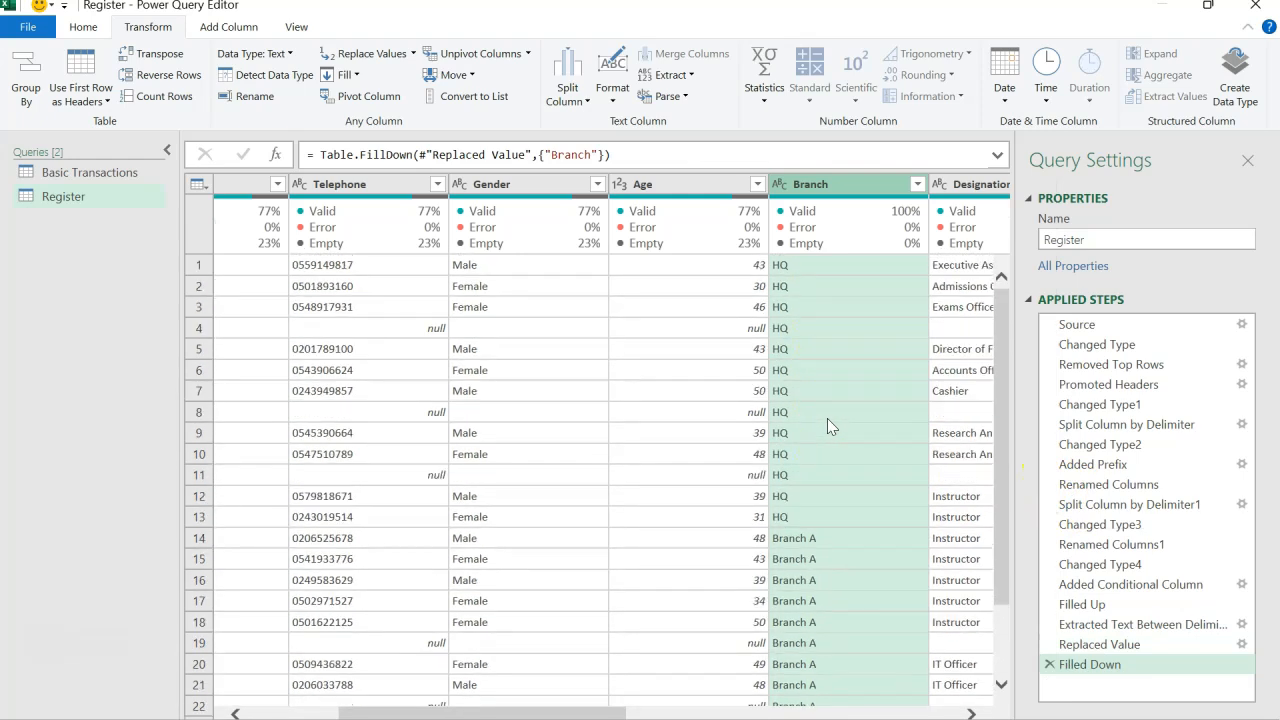
# Review the Register columns, read the question about employees per department in the Notepad instruction list, and return to the query
pyautogui.hscroll(-3, 827, 418)
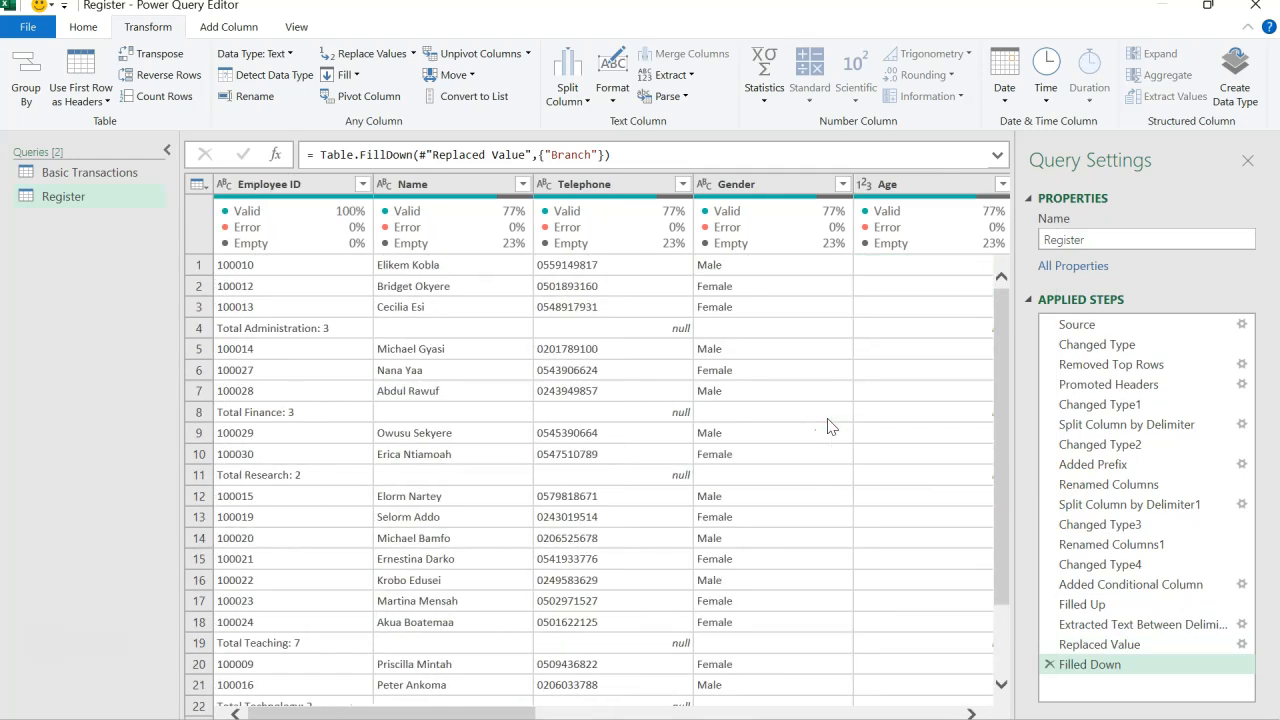
pyautogui.hscroll(3, 828, 426)
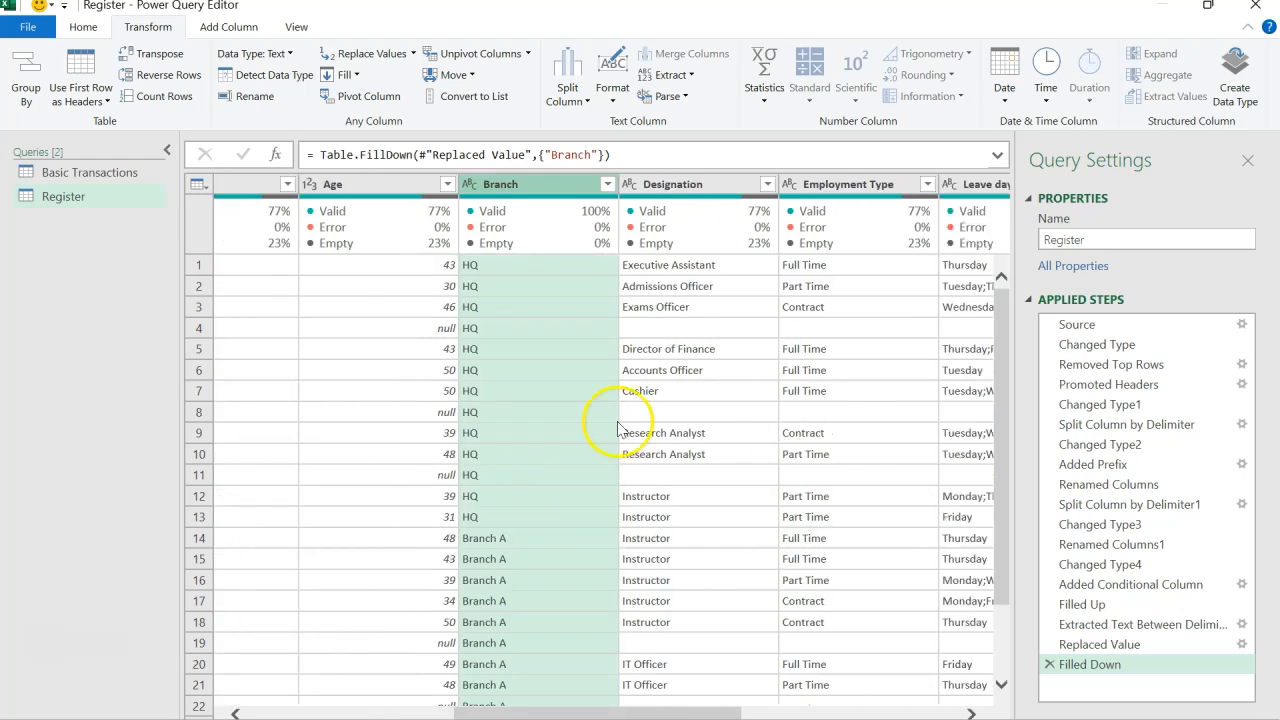
pyautogui.hscroll(-2, 584, 424)
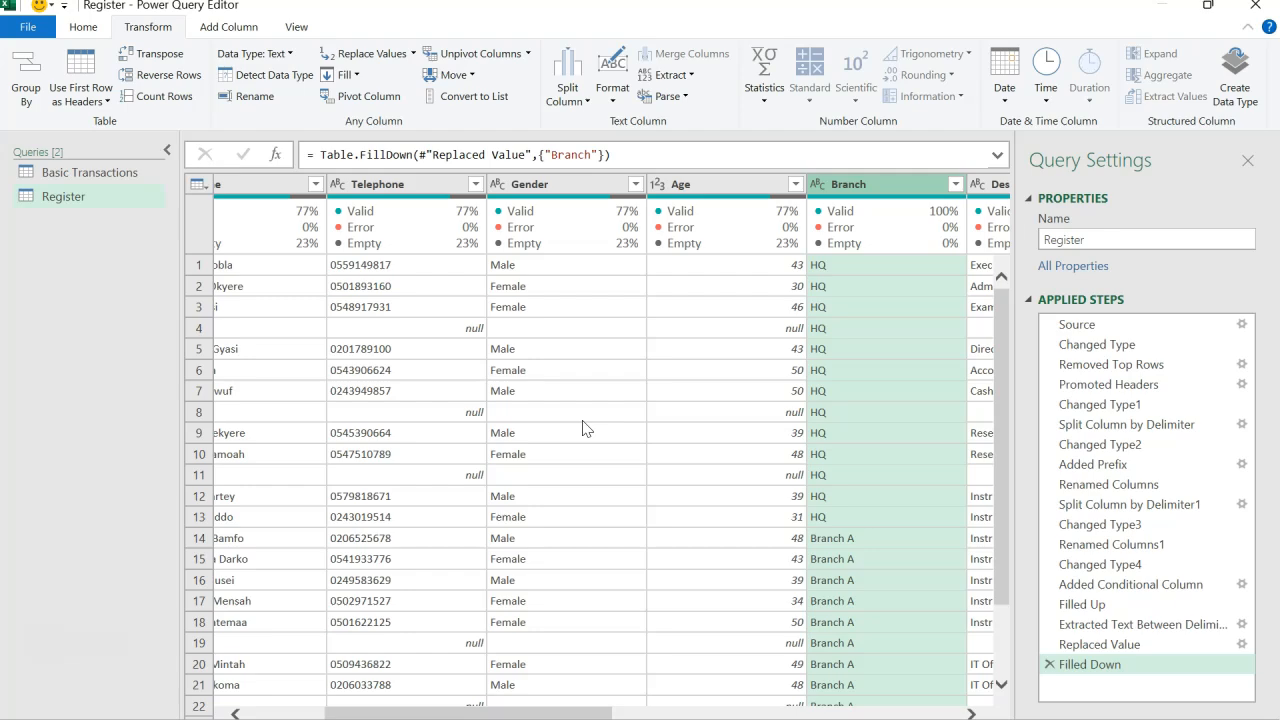
pyautogui.hotkey('alt', 'Tab')
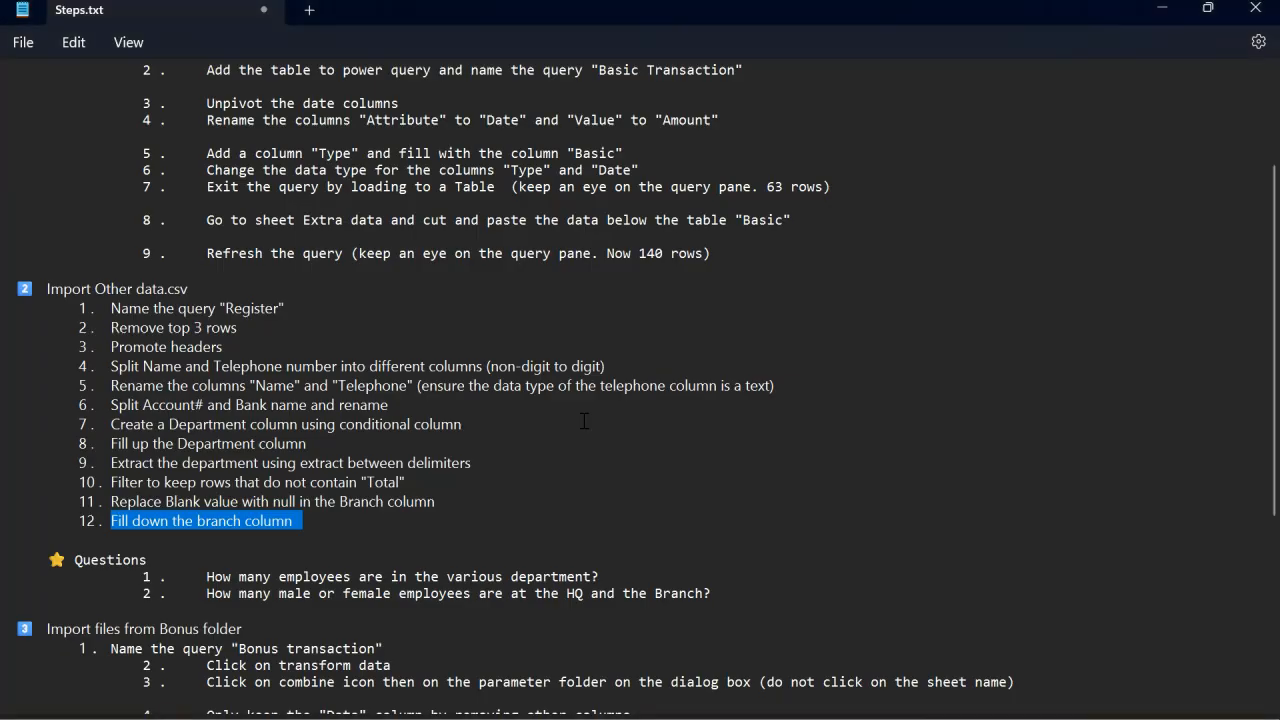
pyautogui.click(340, 575)
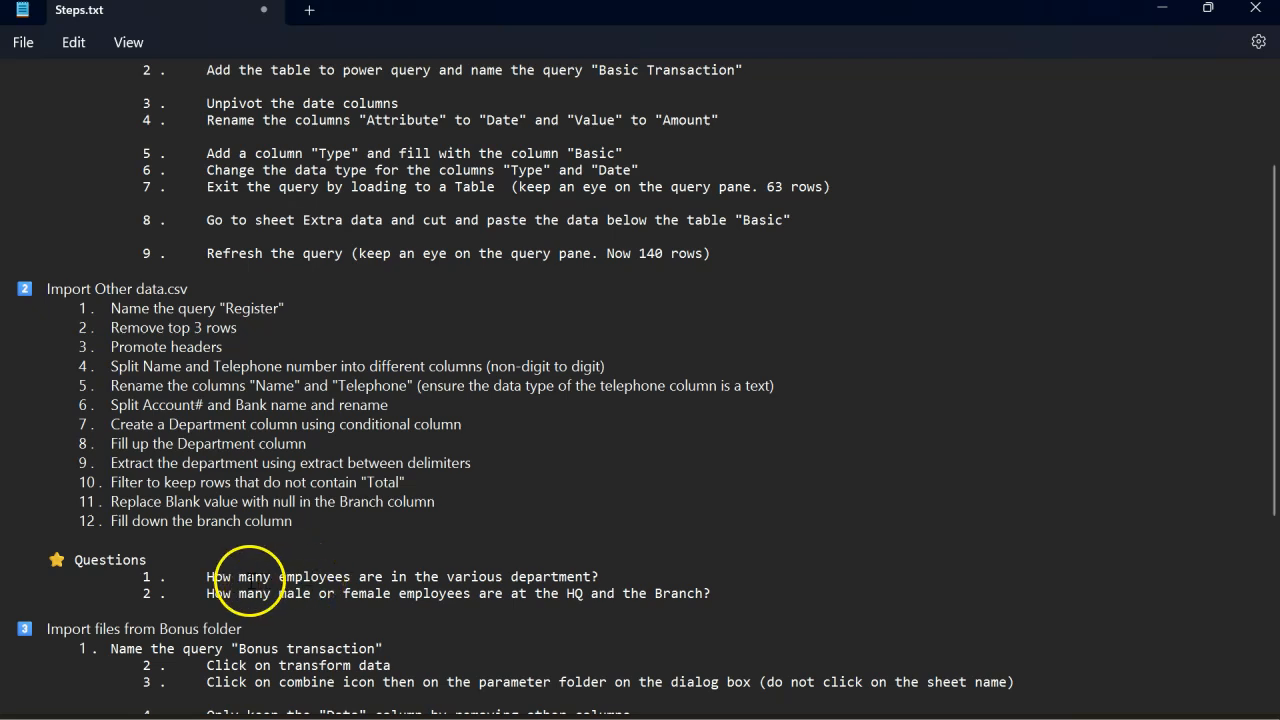
pyautogui.moveTo(207, 578); pyautogui.dragTo(597, 581)
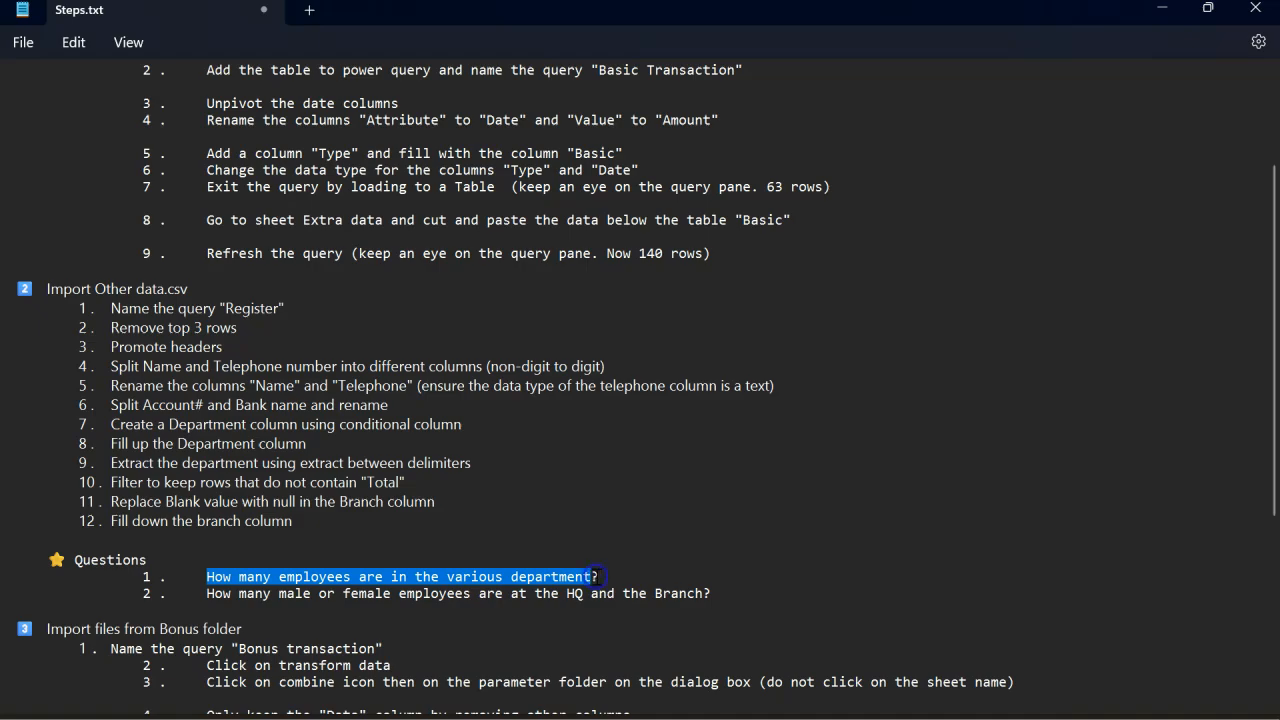
pyautogui.hotkey('alt', 'Tab')
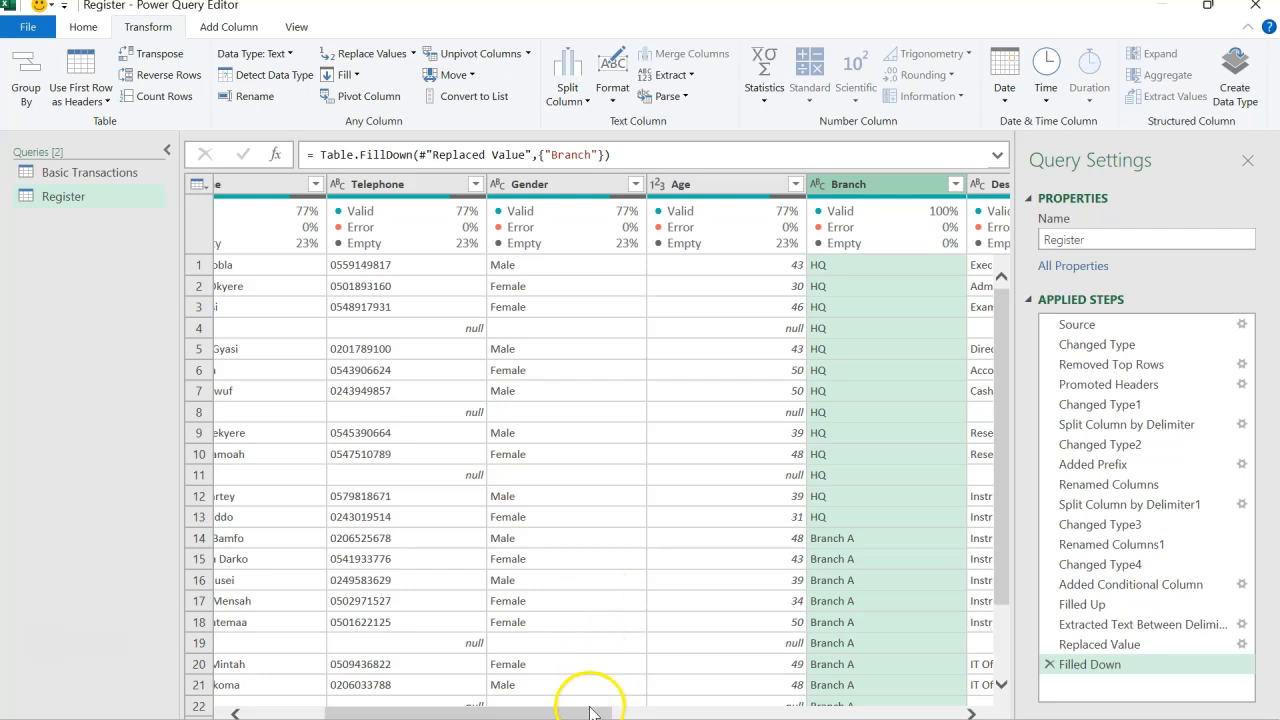
pyautogui.moveTo(590, 712); pyautogui.dragTo(565, 480)
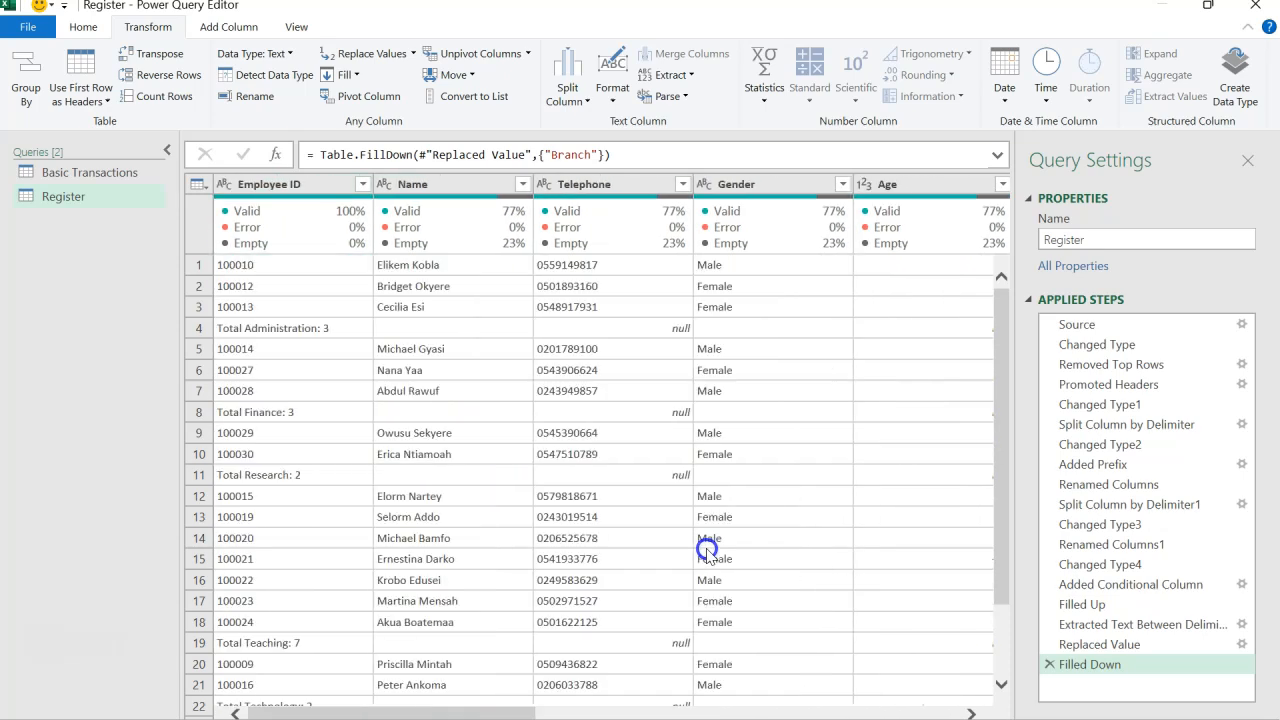
# Check the instruction list in Notepad for the "Total" row filter, then return to the Register query and examine its columns
pyautogui.moveTo(808, 712)
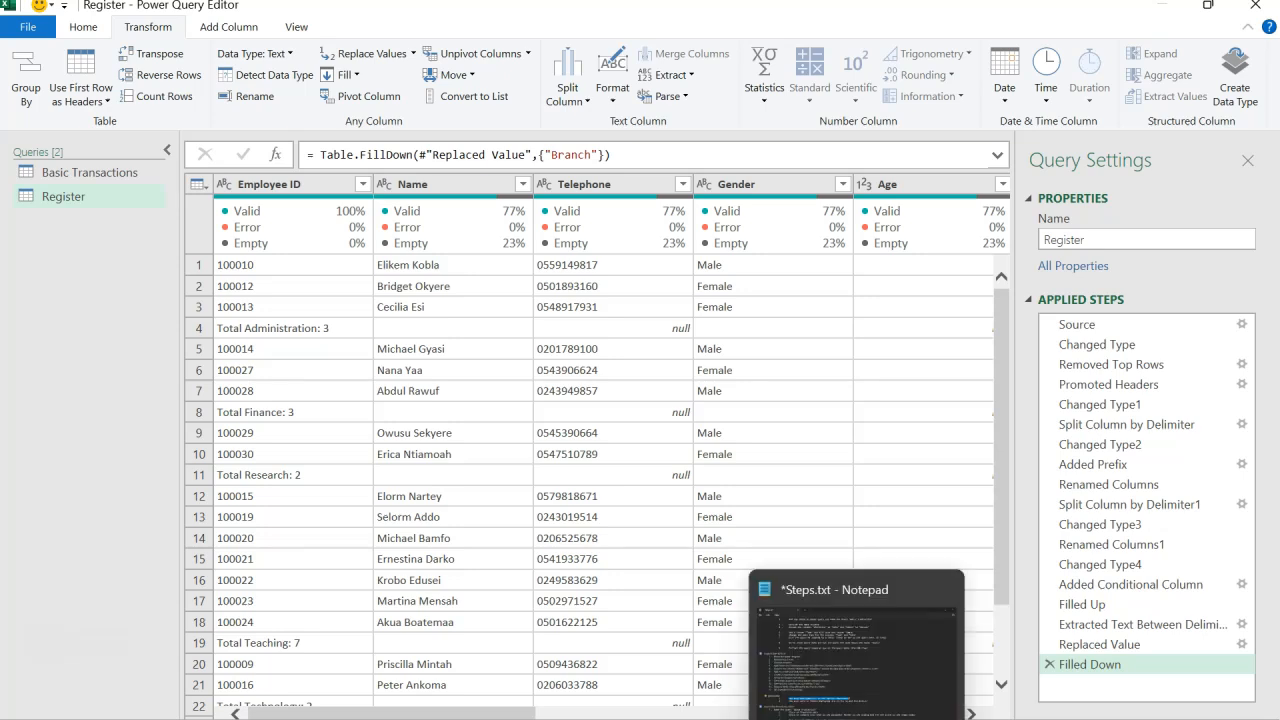
pyautogui.click(858, 640)
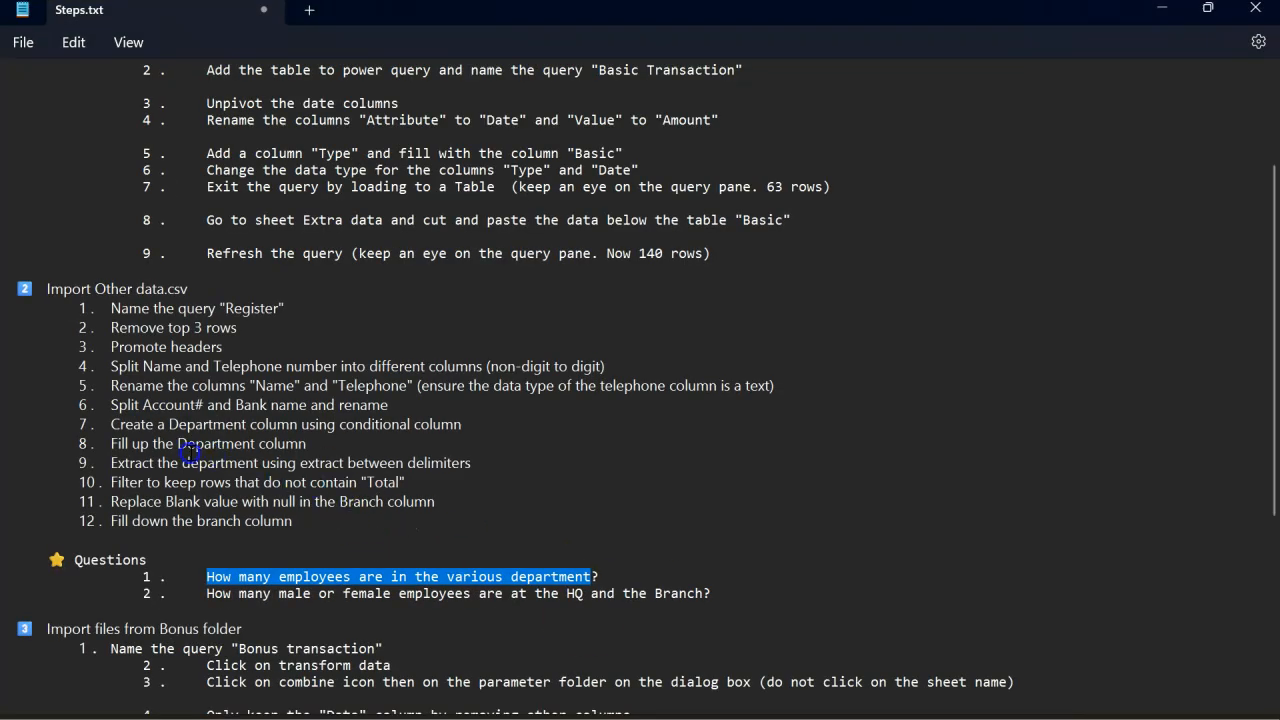
pyautogui.moveTo(410, 483); pyautogui.dragTo(114, 490)
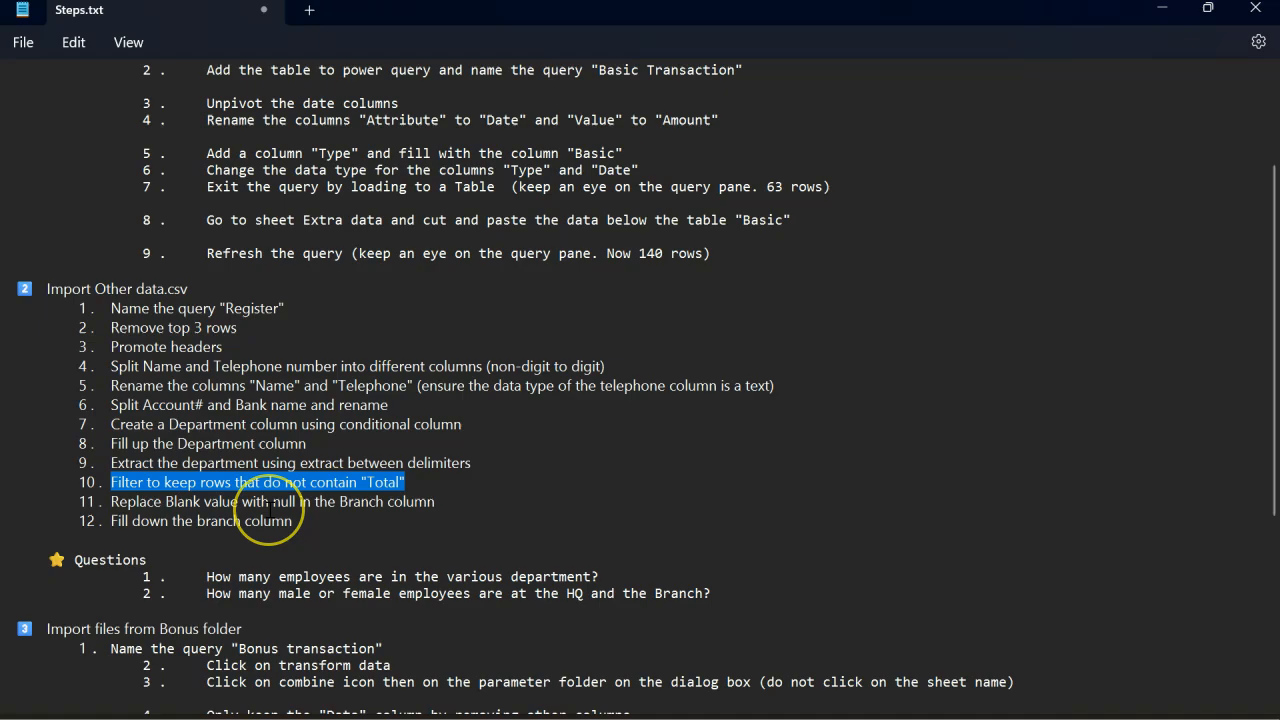
pyautogui.hotkey('alt', 'Tab')
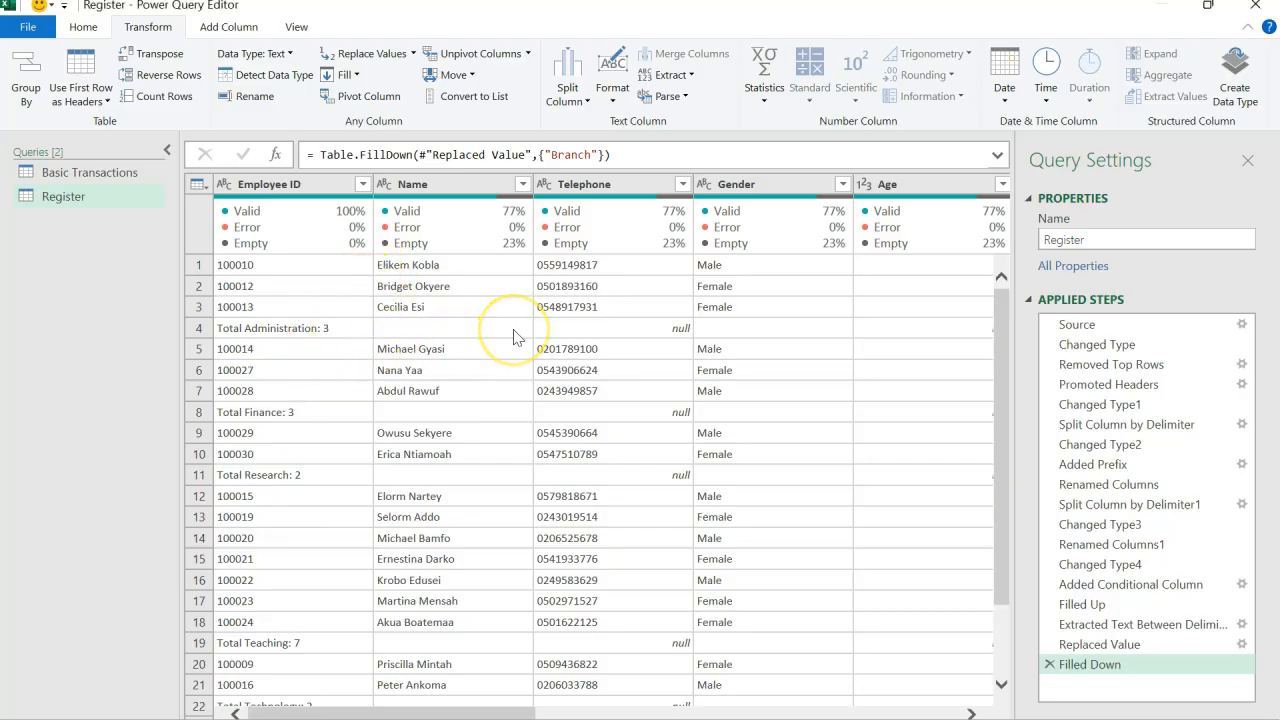
pyautogui.hscroll(6, 513, 336)
pyautogui.hscroll(-6, 513, 336)
pyautogui.hscroll(6, 264, 478)
pyautogui.hscroll(-3, 264, 478)
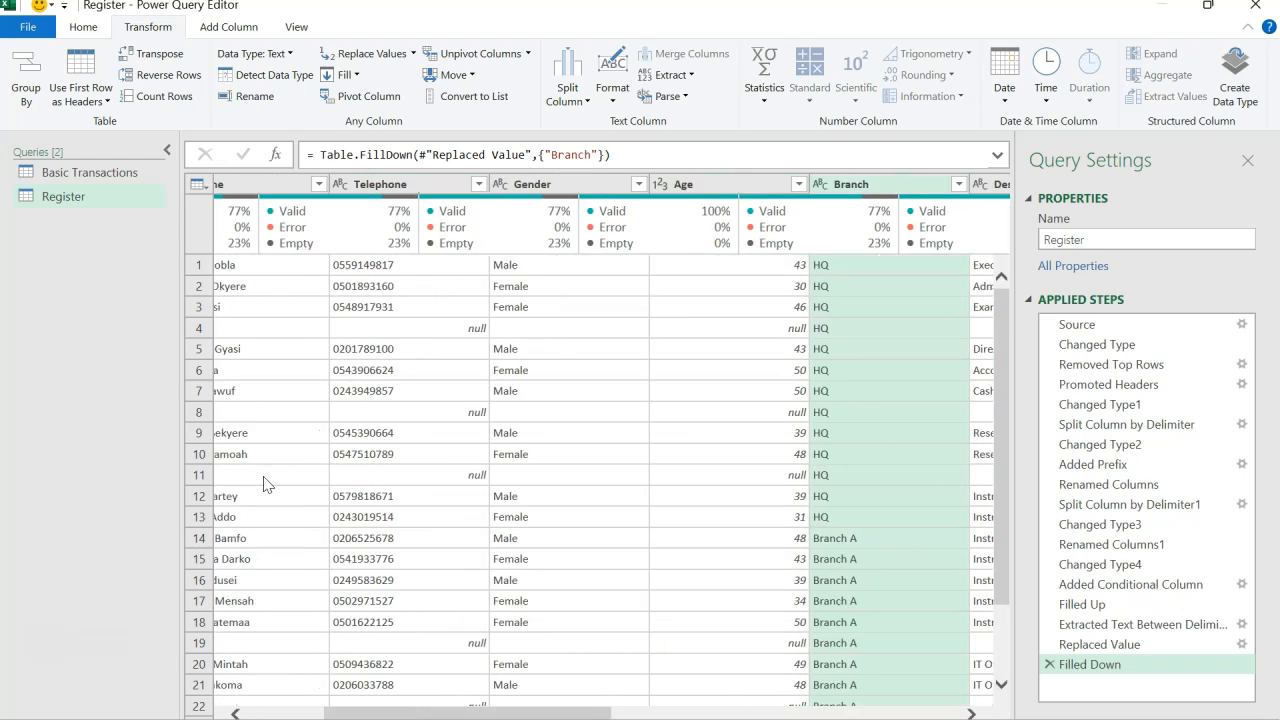
pyautogui.hscroll(-3, 264, 484)
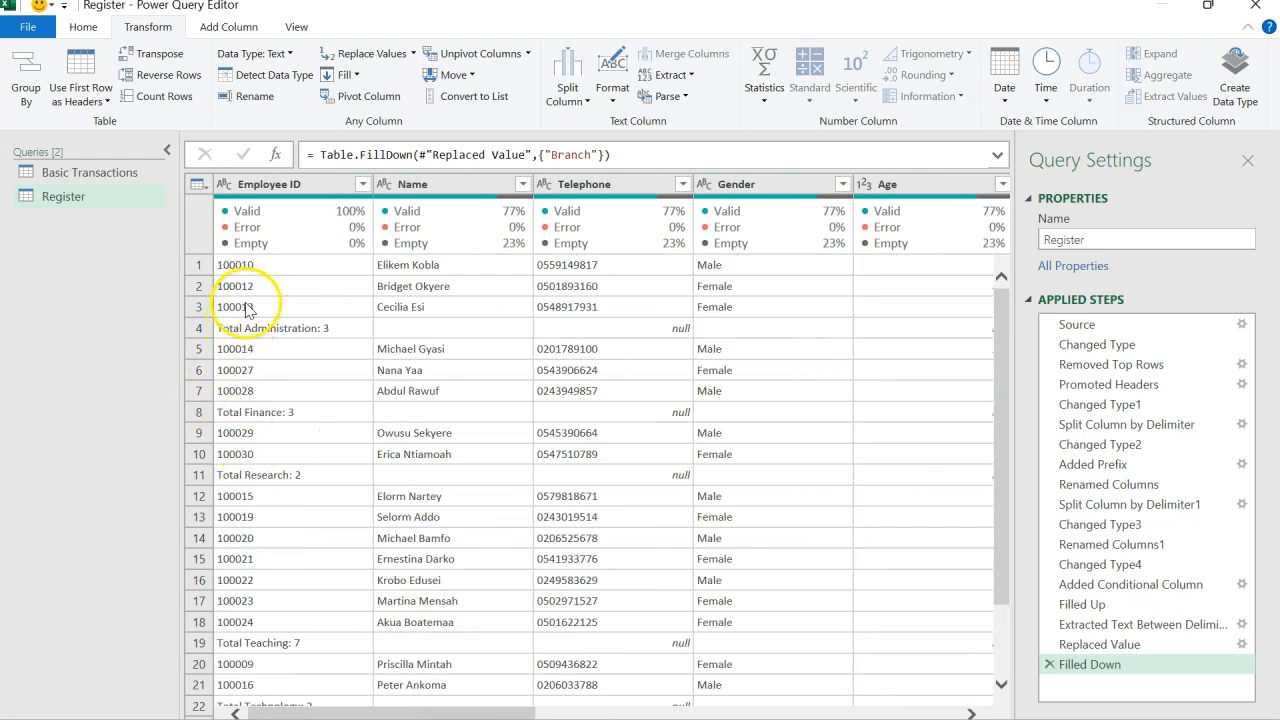
# Filter the Employee ID column to keep only rows that do not contain "Total"
pyautogui.click(254, 333)
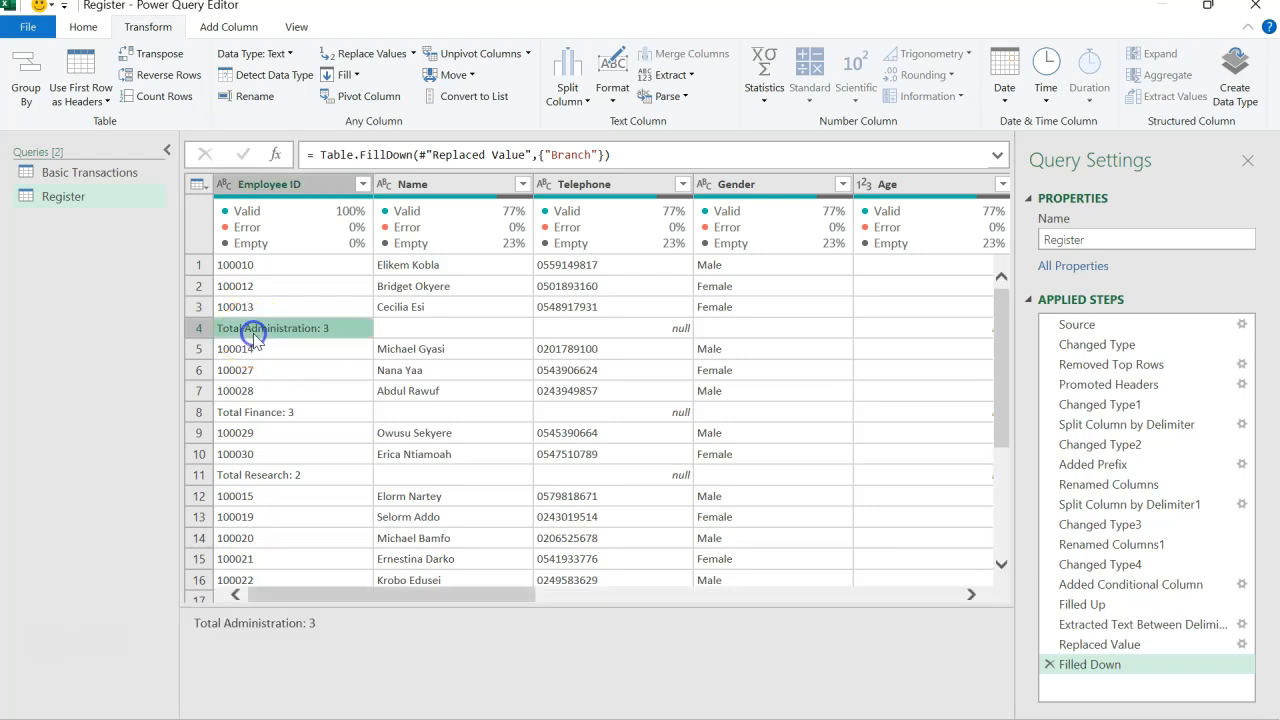
pyautogui.click(342, 186)
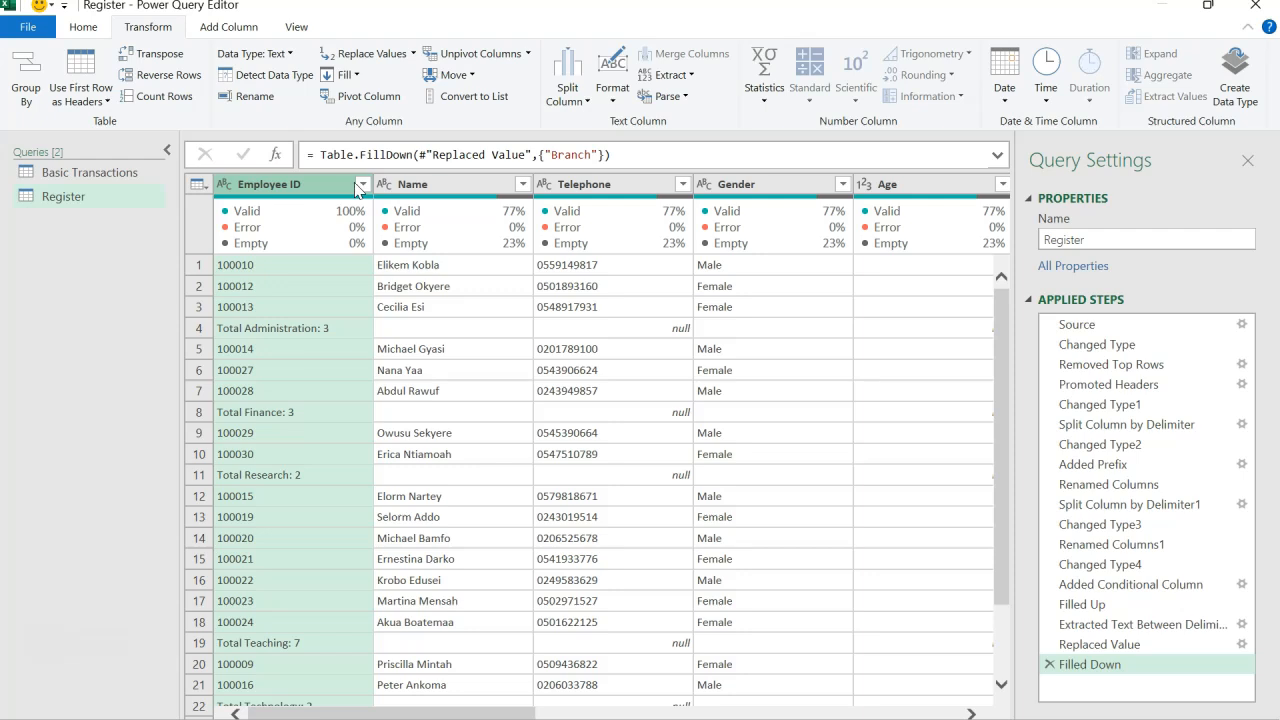
pyautogui.click(362, 186)
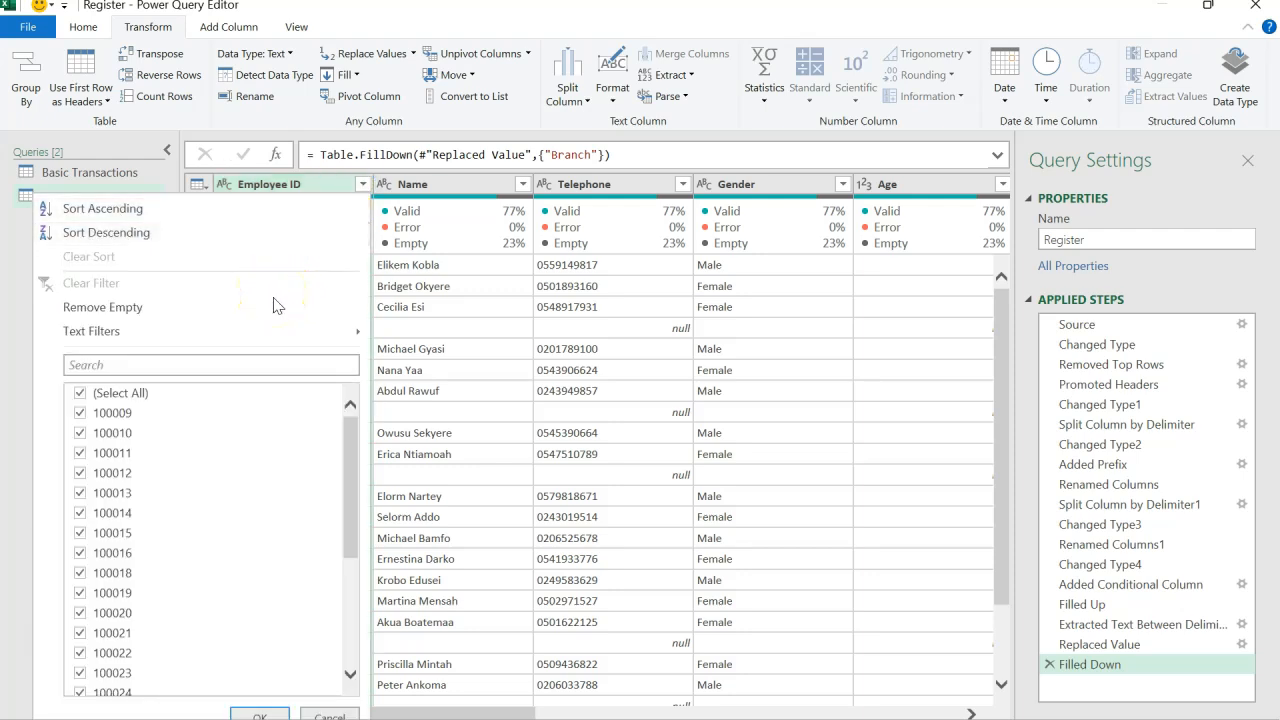
pyautogui.click(287, 331)
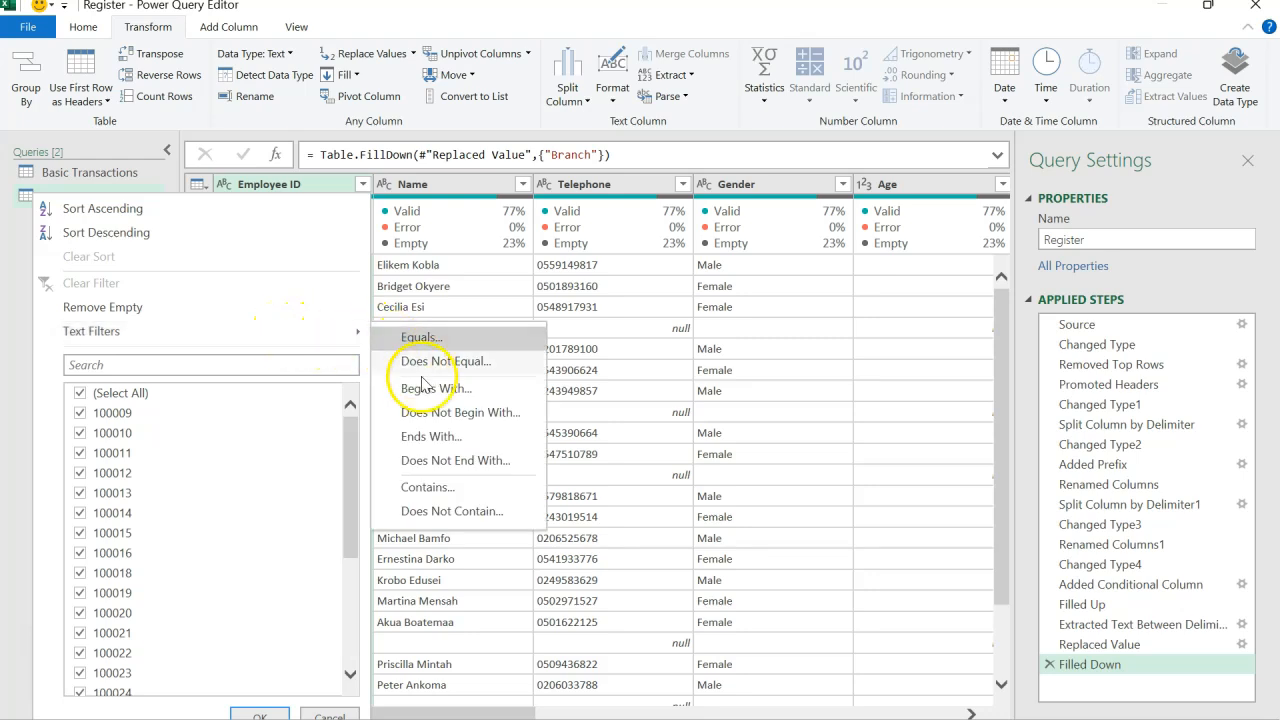
pyautogui.click(433, 511)
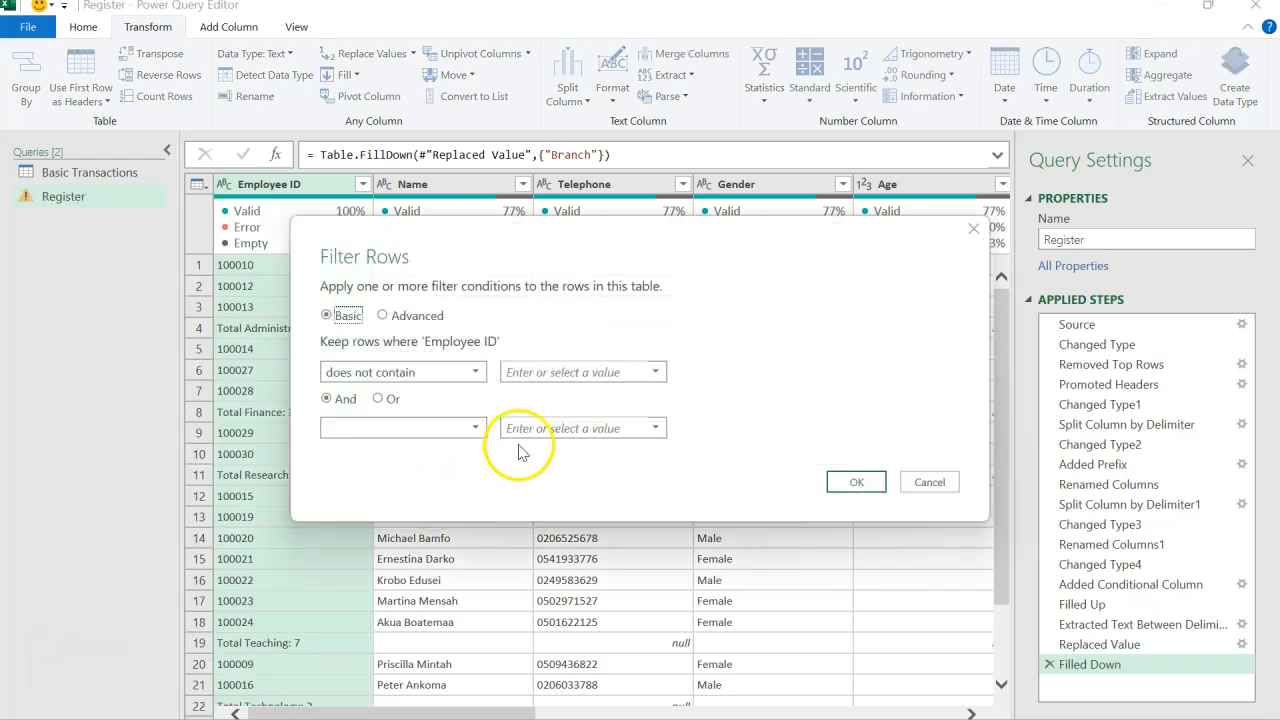
pyautogui.click(609, 373)
pyautogui.write('Total')
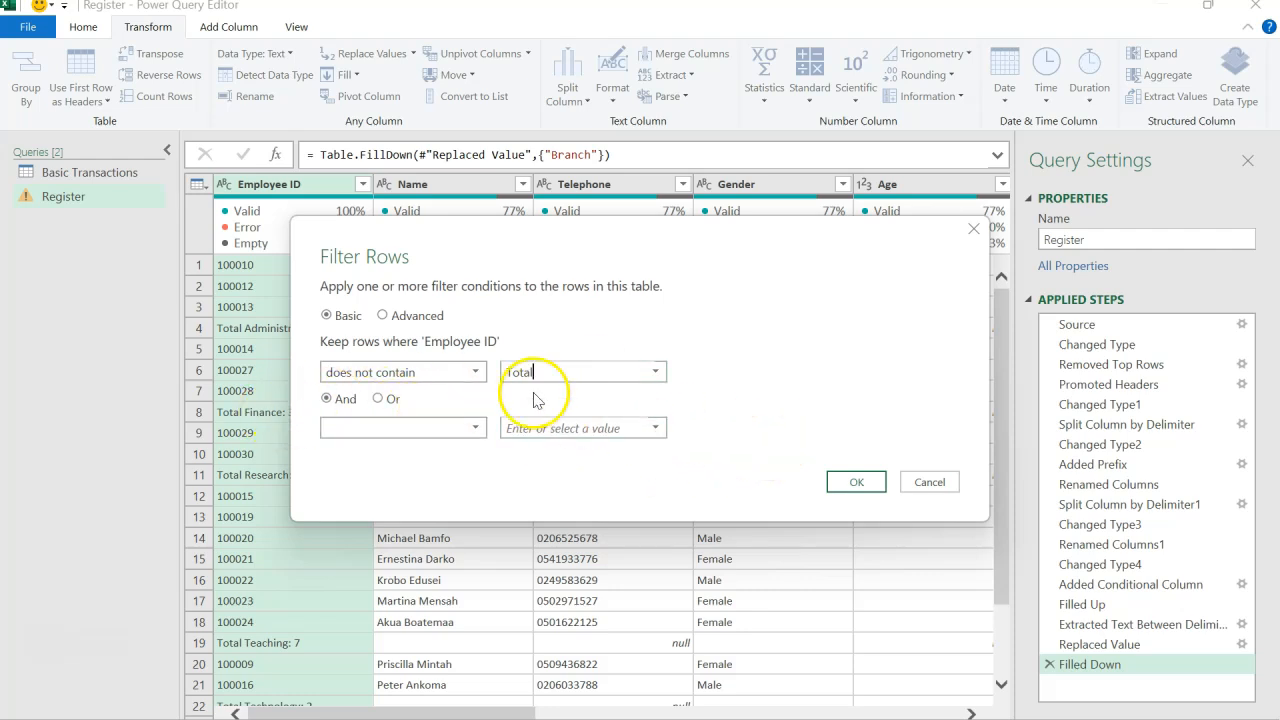
pyautogui.click(845, 487)
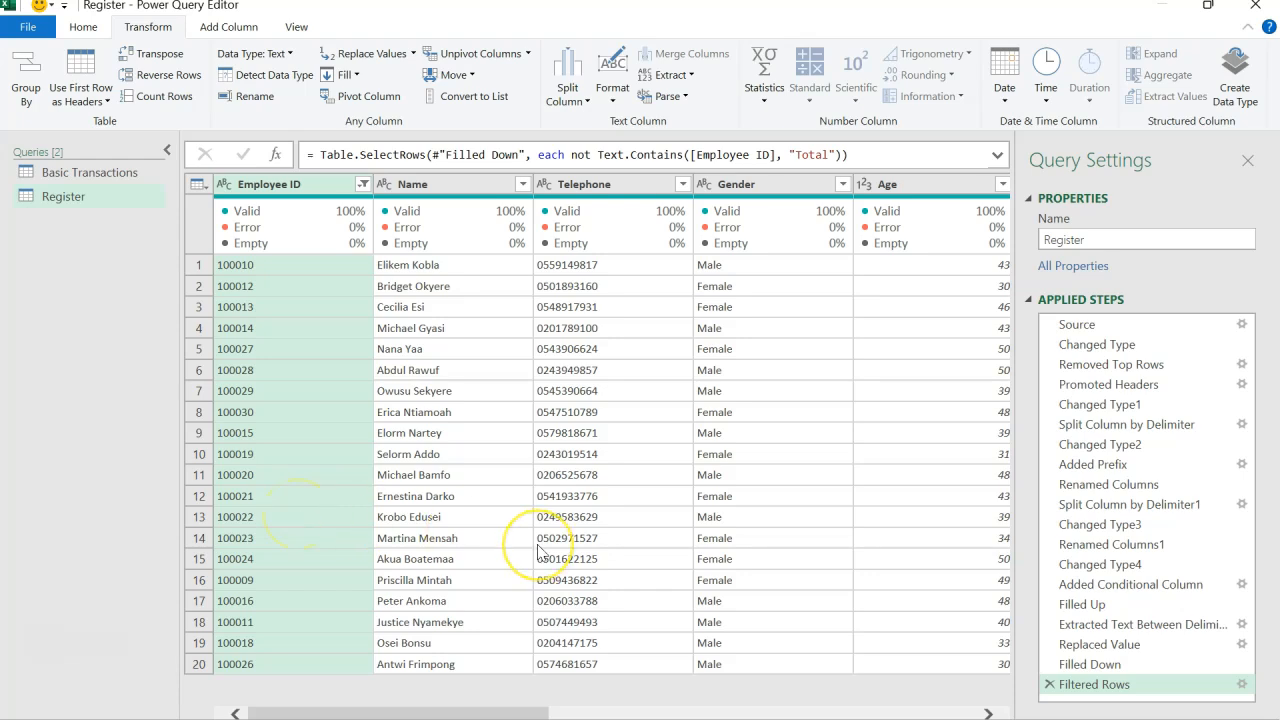
# Review the filtered Register table across its columns, from Employee ID to the bank details
pyautogui.hscroll(3, 538, 551)
pyautogui.hscroll(3, 538, 551)
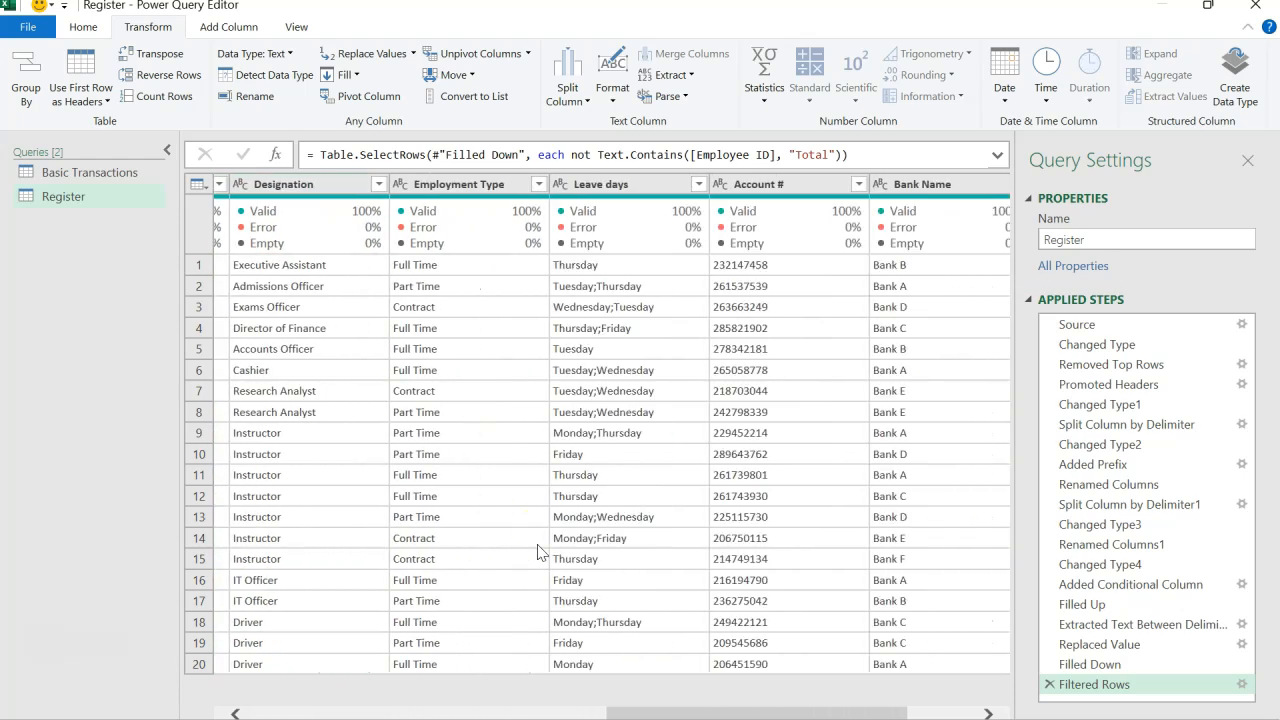
pyautogui.hscroll(-6, 538, 551)
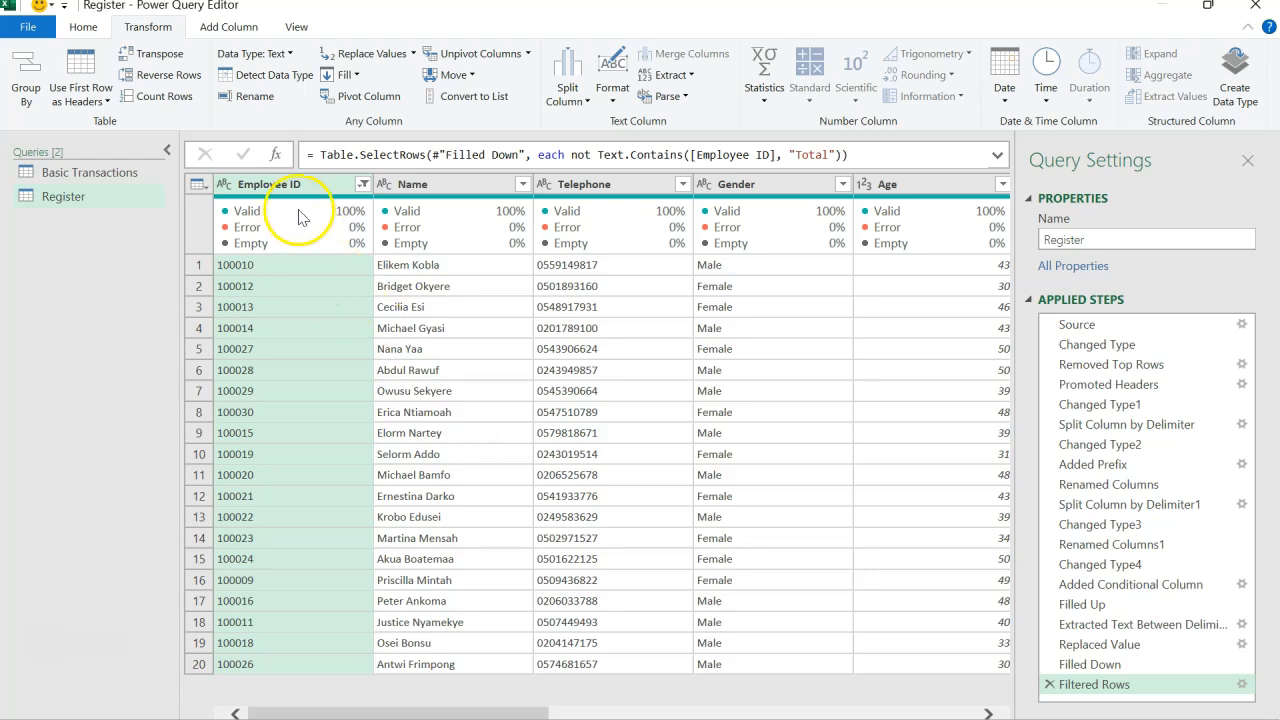
pyautogui.hscroll(5, 449, 410)
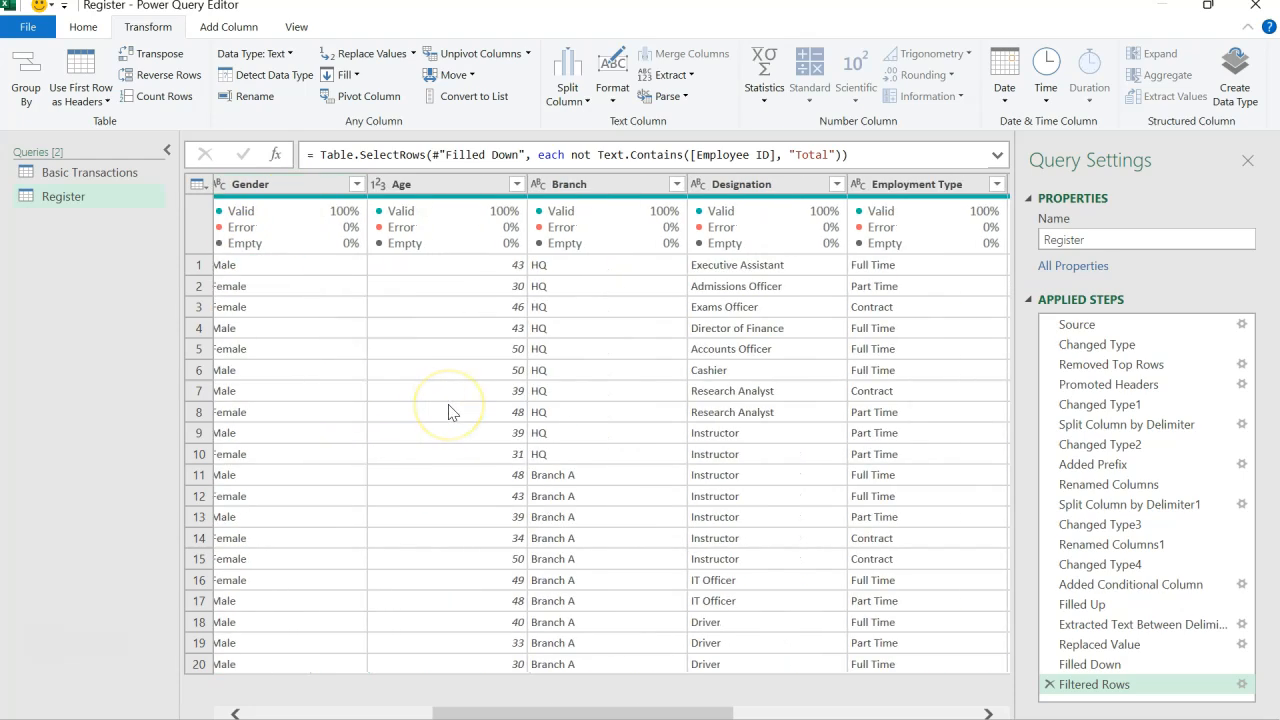
pyautogui.hscroll(2, 449, 410)
pyautogui.hscroll(-8, 449, 410)
pyautogui.click(292, 186)
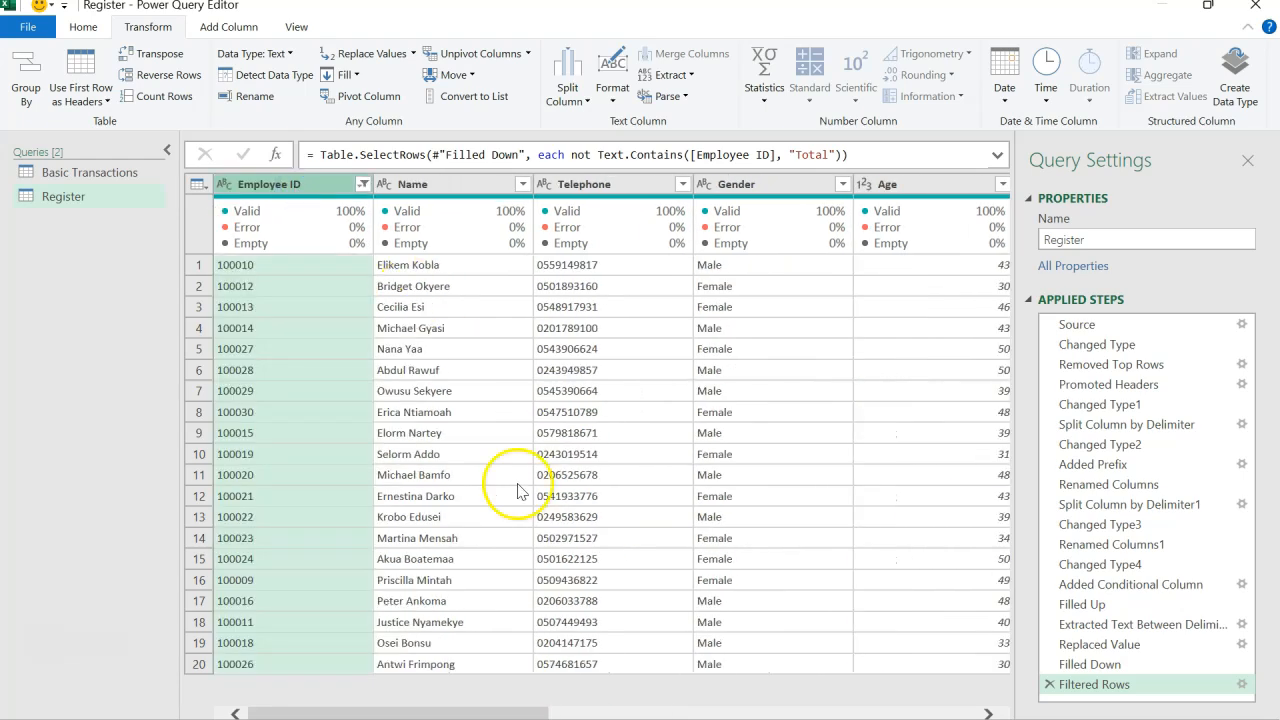
# Group the rows by Department with a new column named "Count of Staff" that uses the Count Rows operation
pyautogui.moveTo(519, 713); pyautogui.dragTo(957, 703)
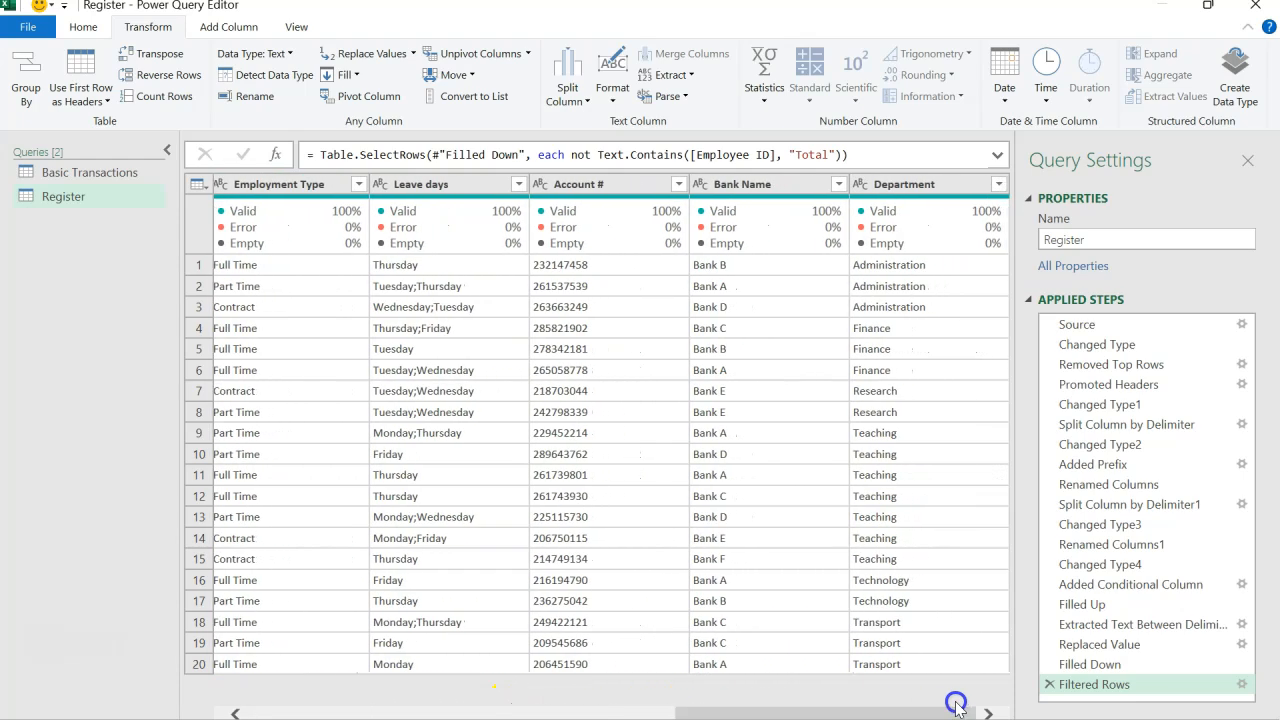
pyautogui.click(910, 186)
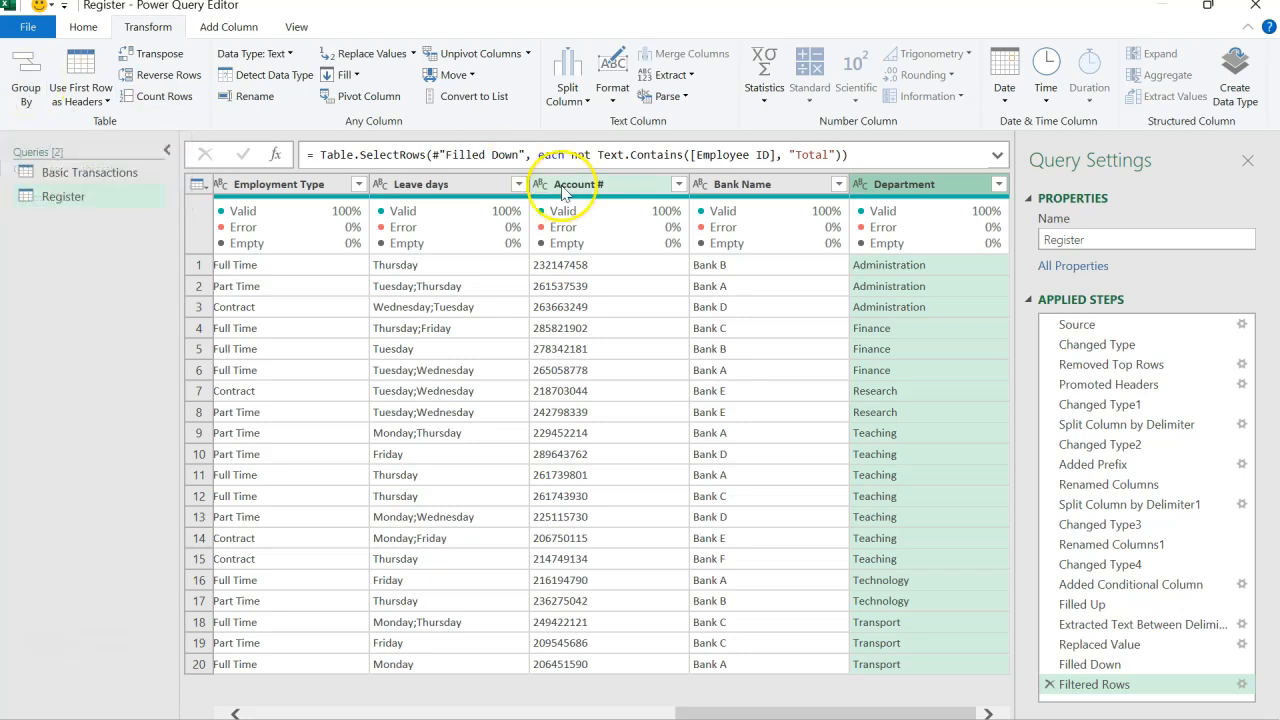
pyautogui.rightClick(910, 182)
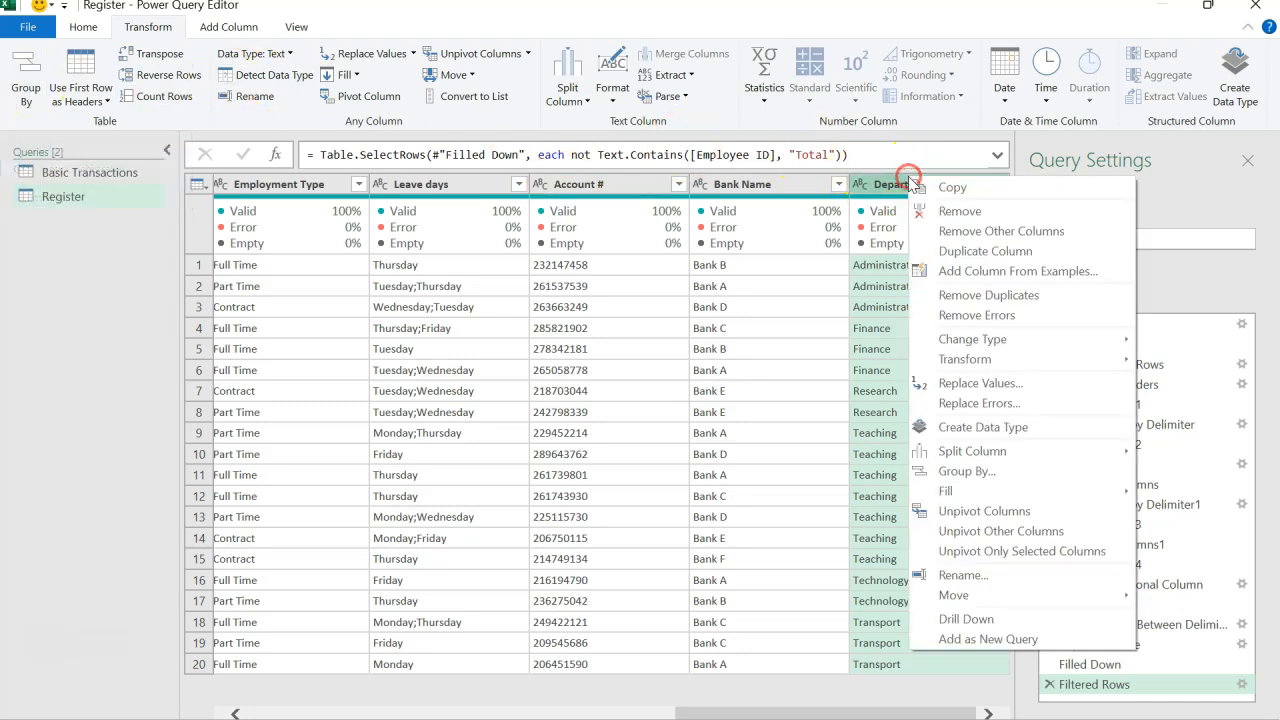
pyautogui.click(1003, 476)
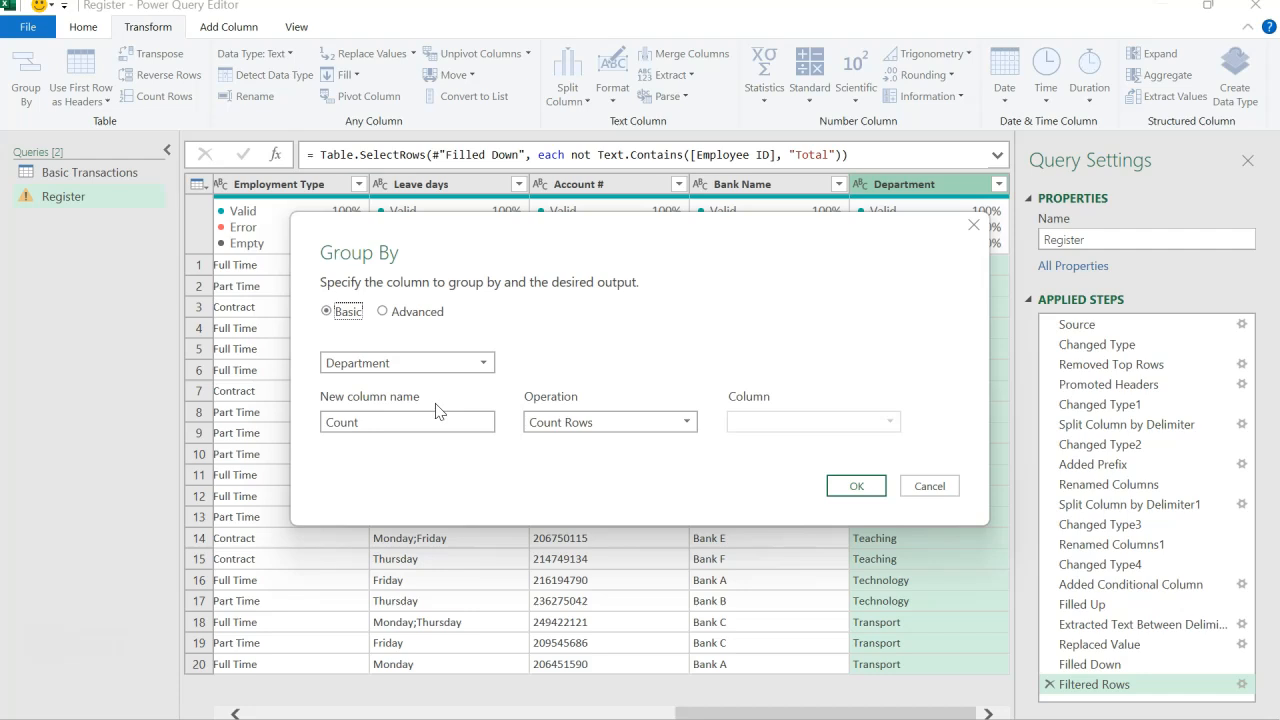
pyautogui.moveTo(414, 419); pyautogui.dragTo(305, 428)
pyautogui.write('Cou')
pyautogui.click(323, 420)
pyautogui.click(411, 424)
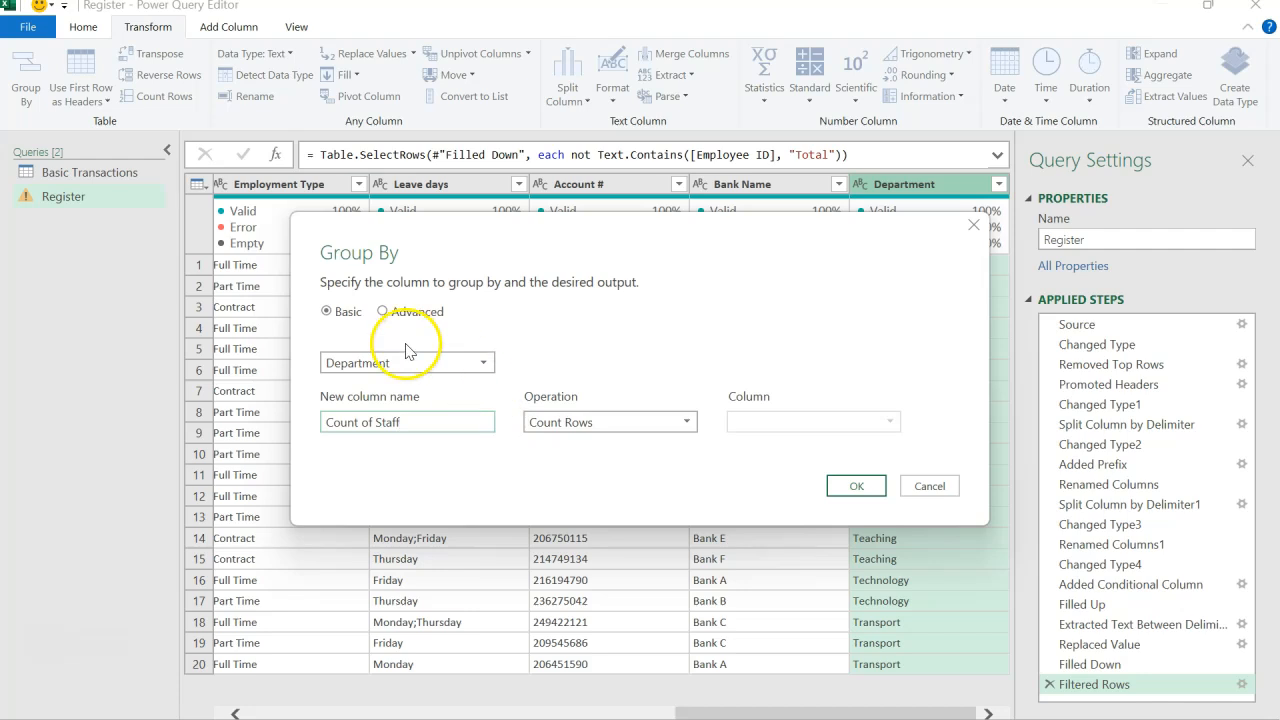
pyautogui.click(852, 486)
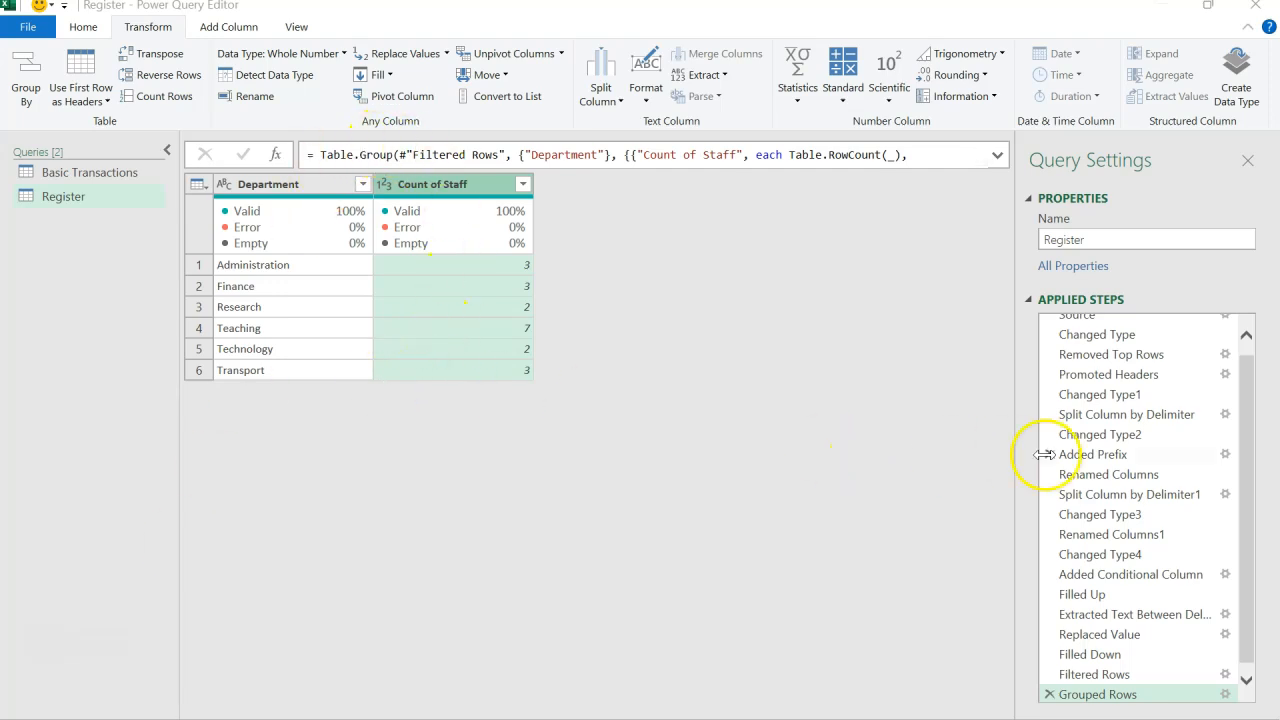
# Compare the query at its Filled Down and Filtered Rows applied steps, ending on Filtered Rows
pyautogui.moveTo(1248, 569); pyautogui.dragTo(1248, 607)
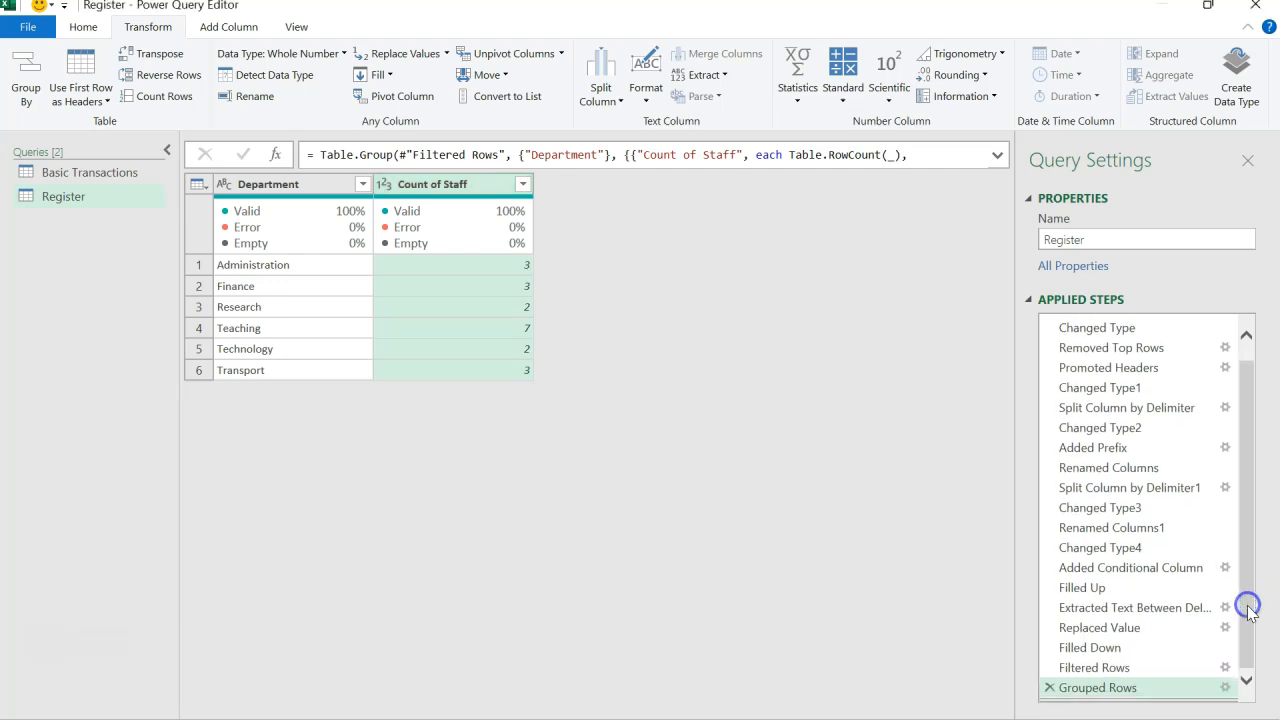
pyautogui.click(1139, 667)
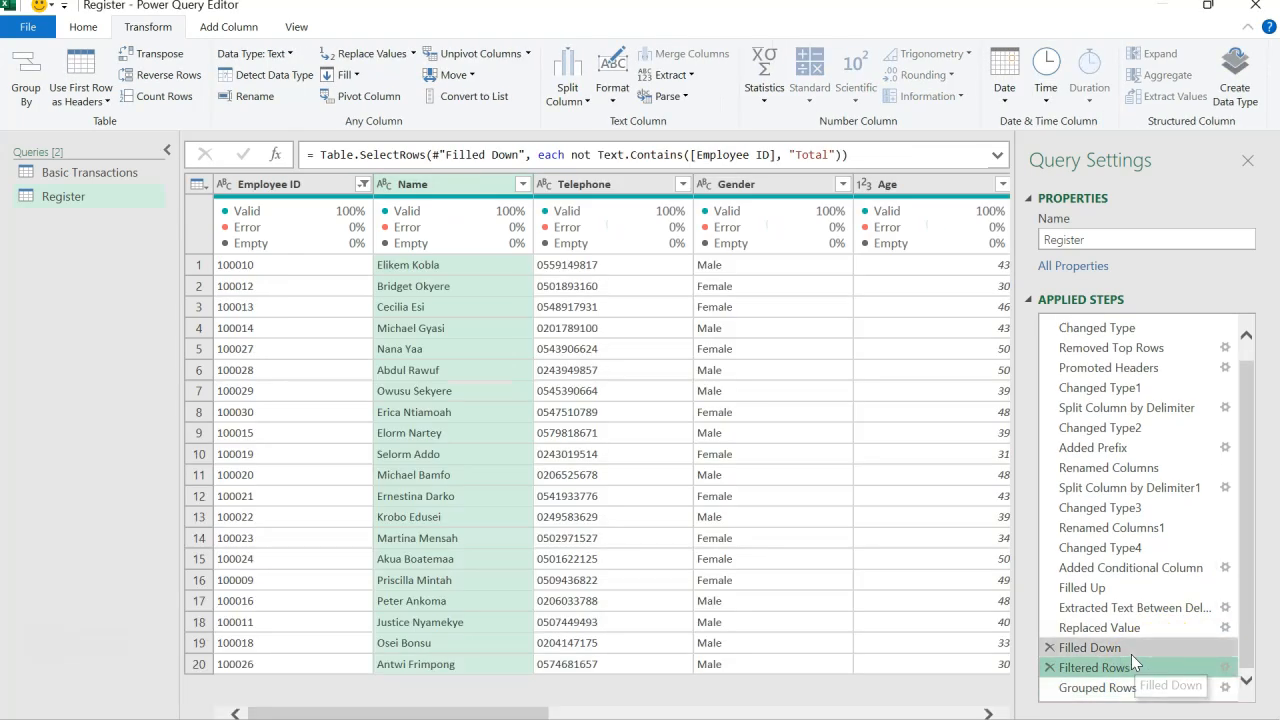
pyautogui.click(1128, 650)
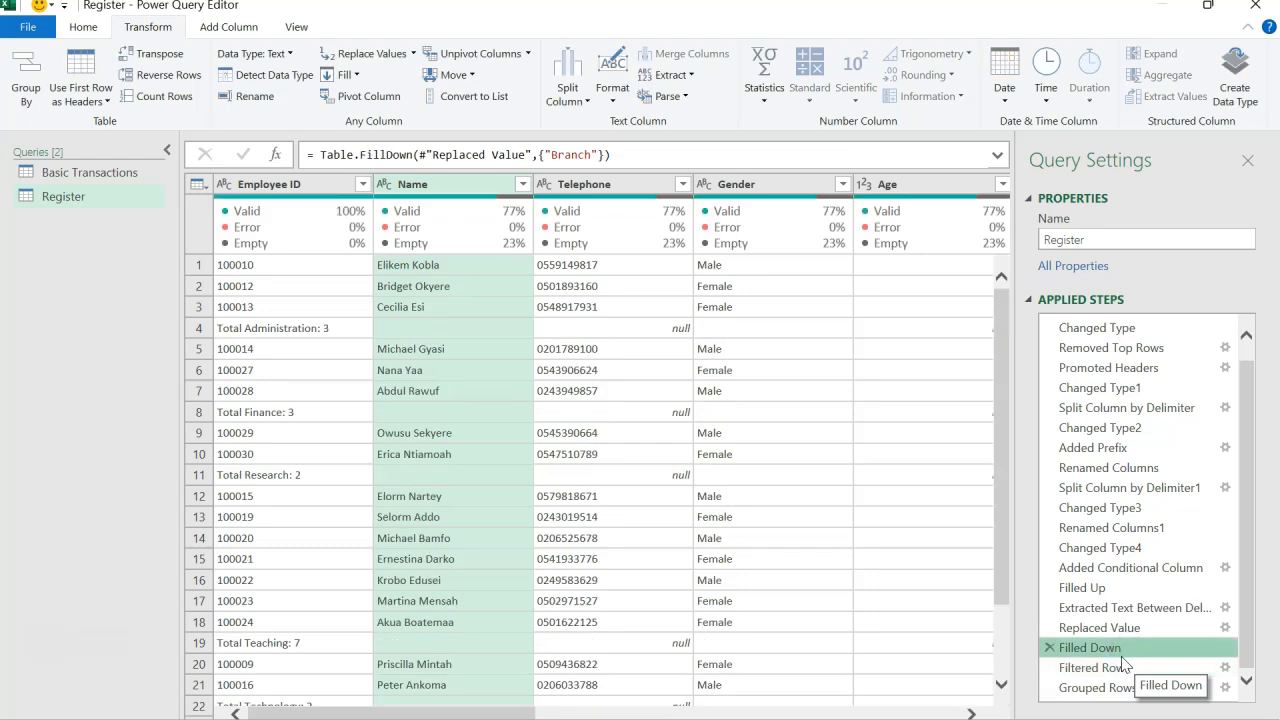
pyautogui.click(1118, 667)
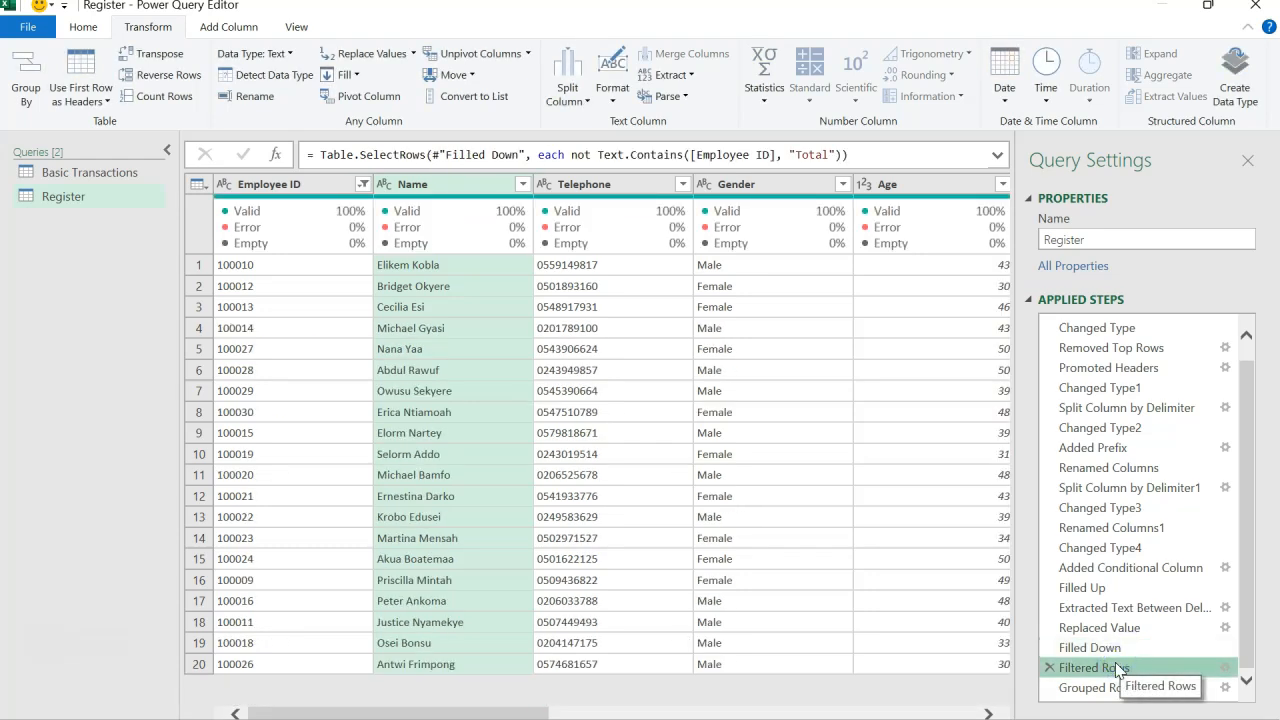
# Delete the Grouped Rows applied step from the Register query
pyautogui.click(1106, 688)
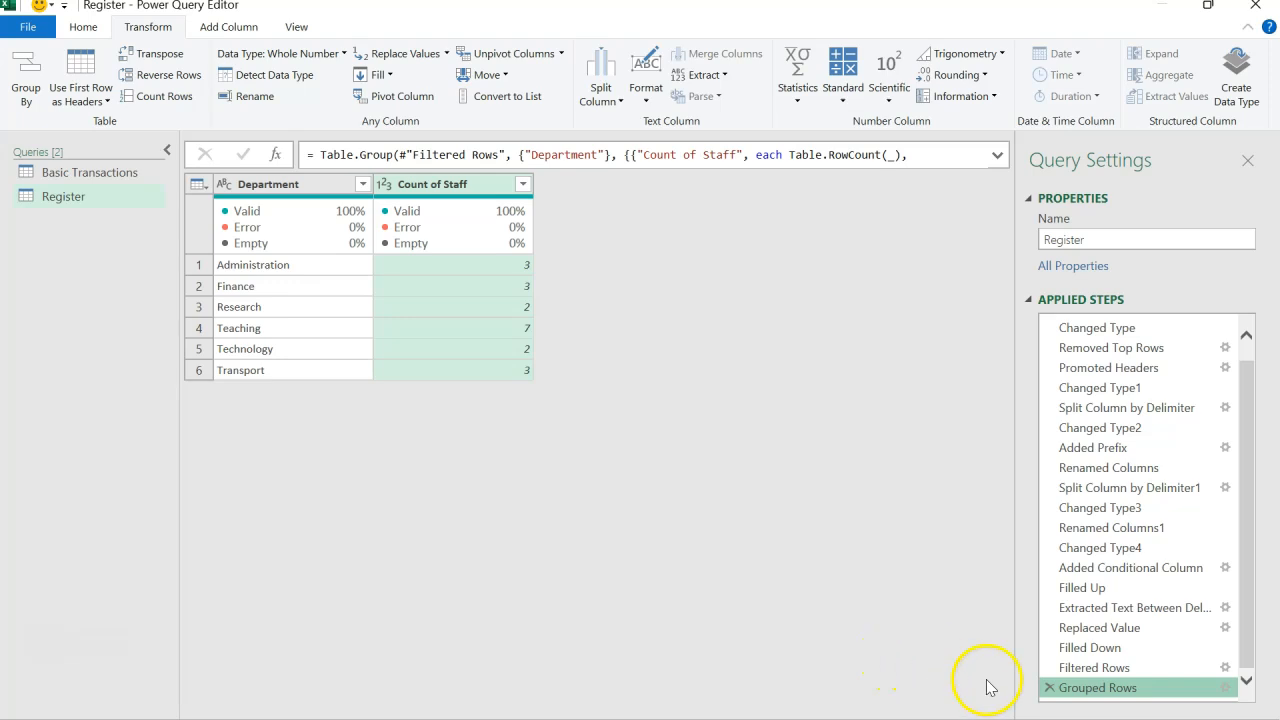
pyautogui.click(1049, 688)
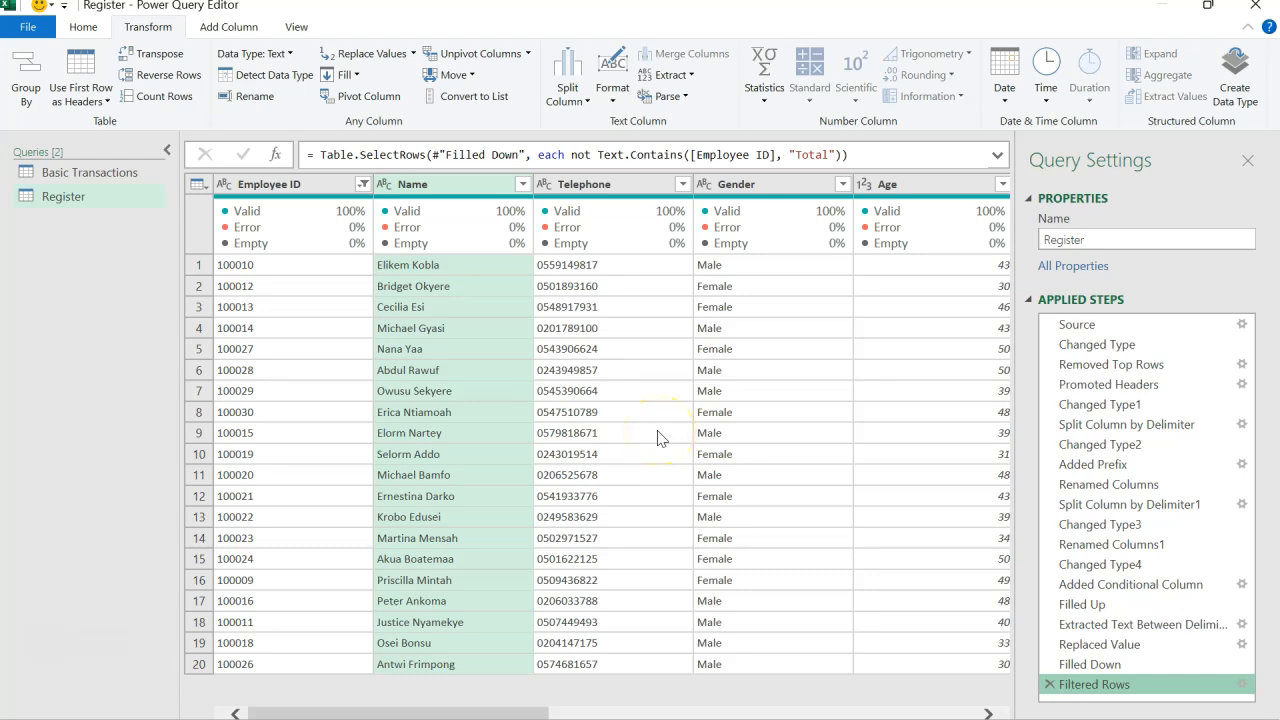
# Switch to Steps.txt and read the question about male and female employees at the HQ and the Branch
pyautogui.hotkey('alt', 'Tab')
pyautogui.hotkey('alt', 'Tab')
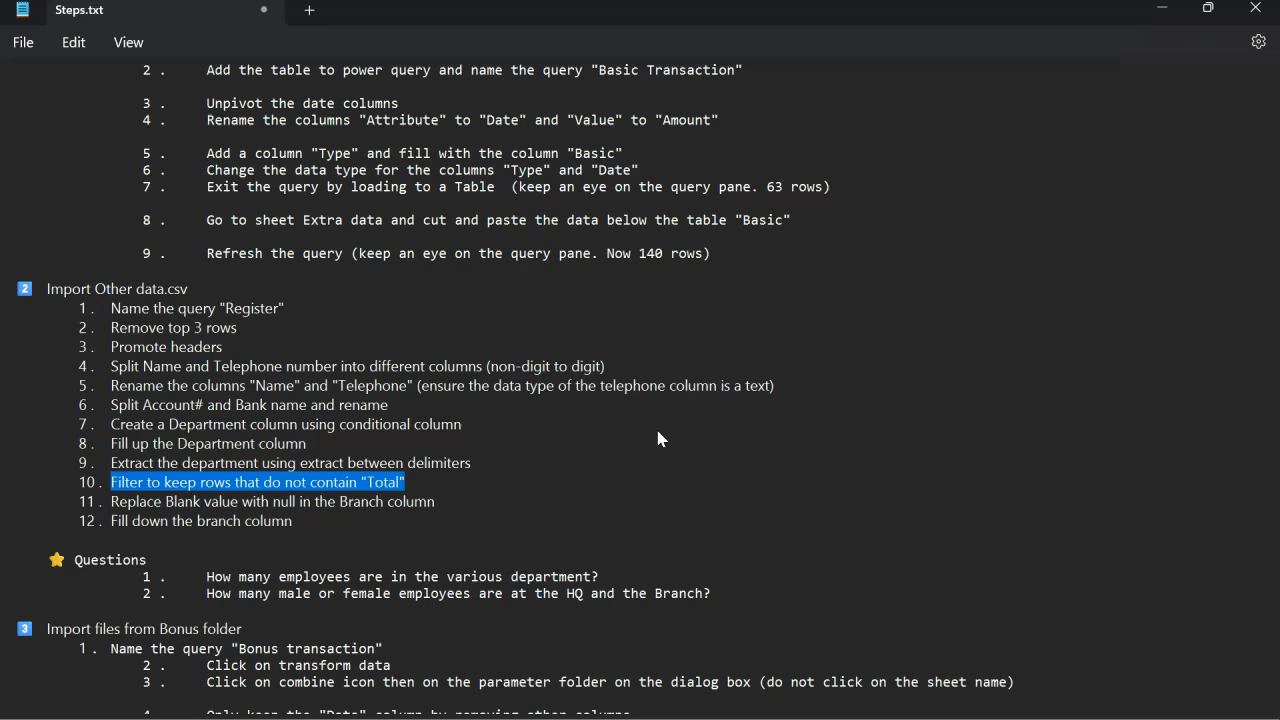
pyautogui.scroll(-1, 454, 479)
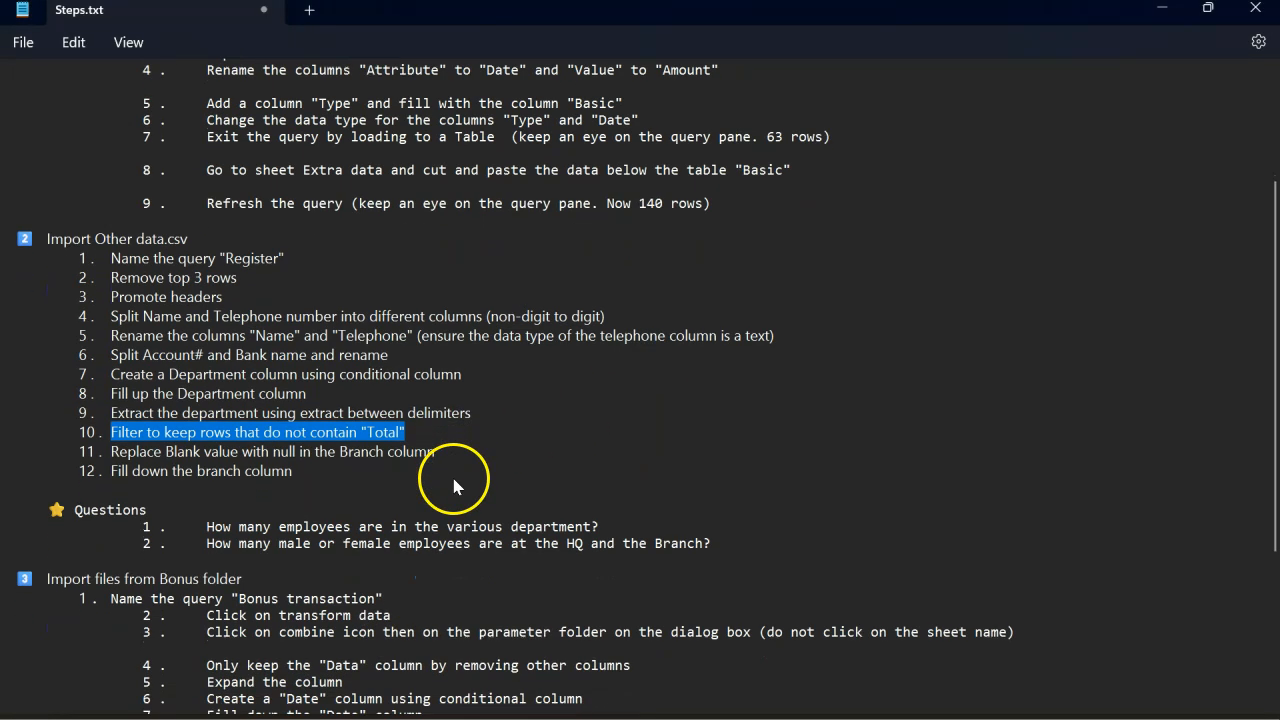
pyautogui.click(219, 546)
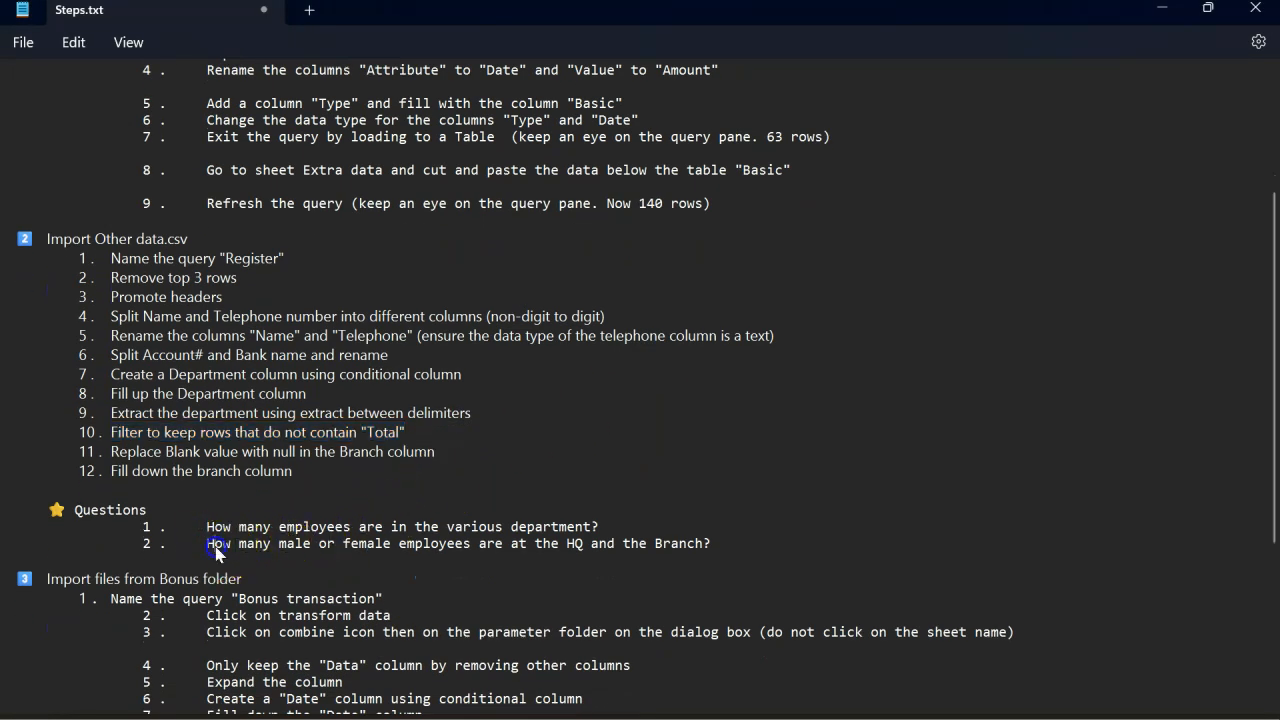
pyautogui.moveTo(221, 547); pyautogui.dragTo(372, 551)
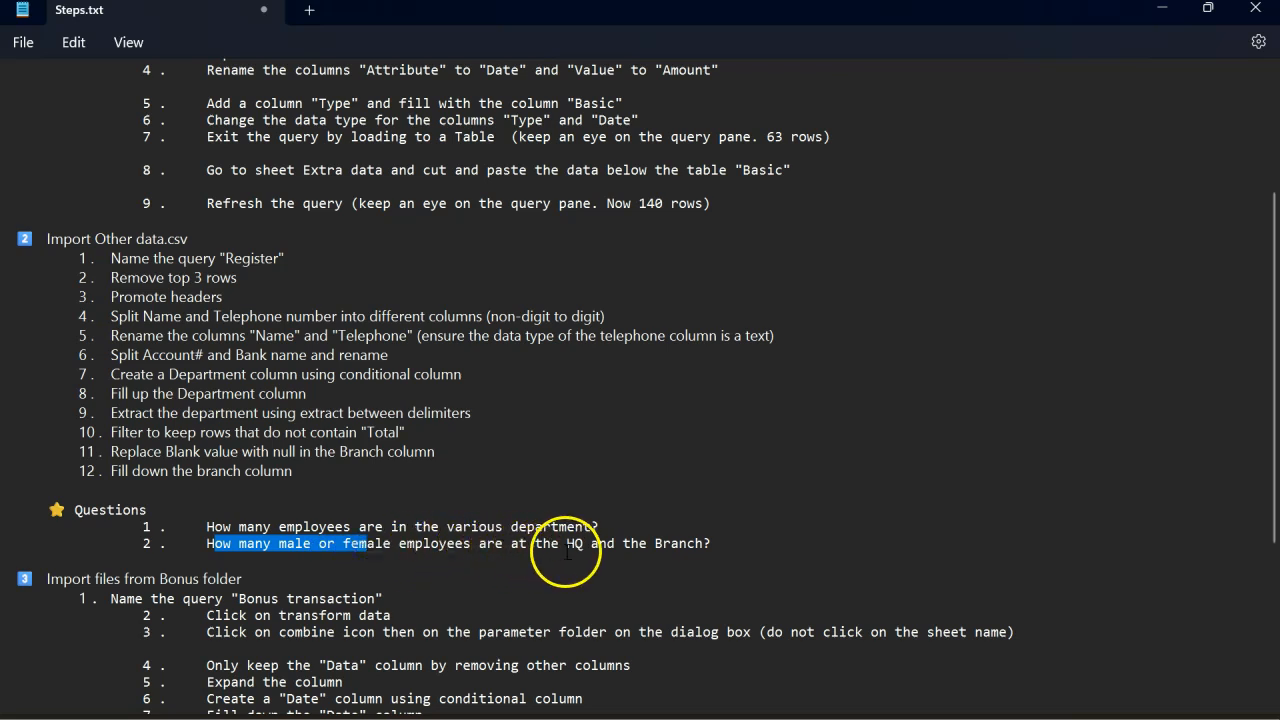
pyautogui.click(709, 555)
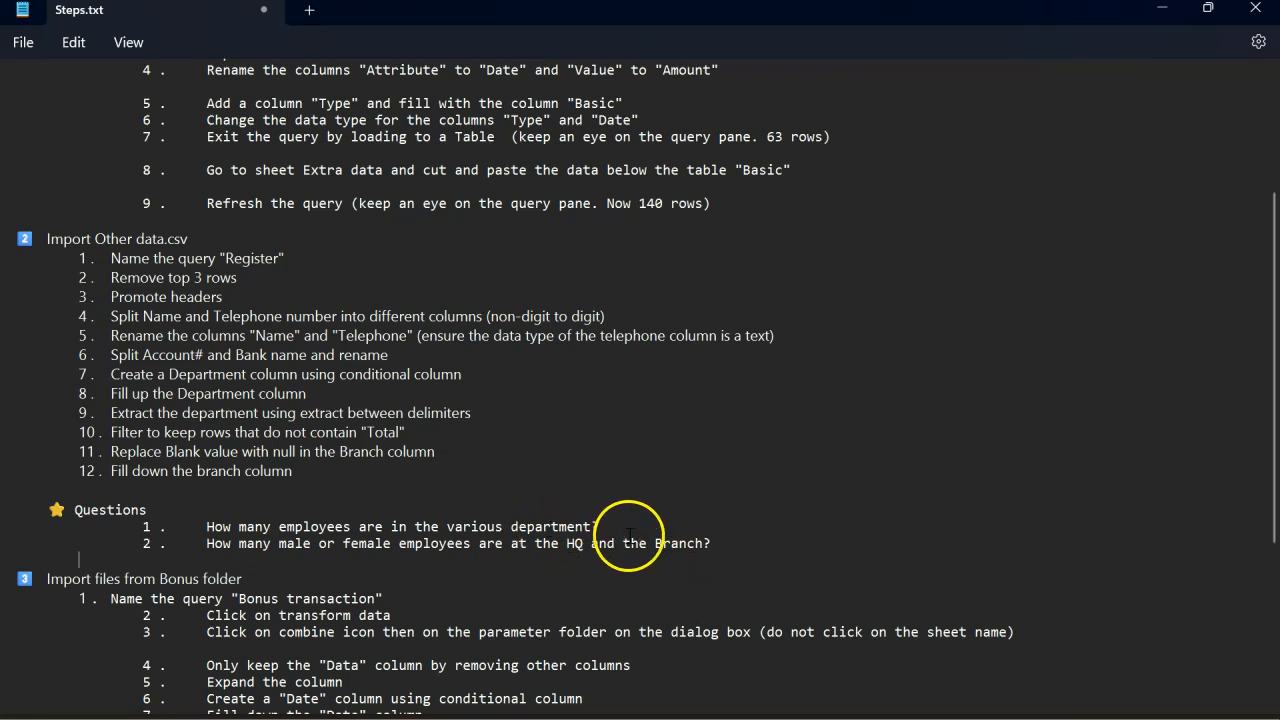
pyautogui.moveTo(656, 543); pyautogui.dragTo(709, 548)
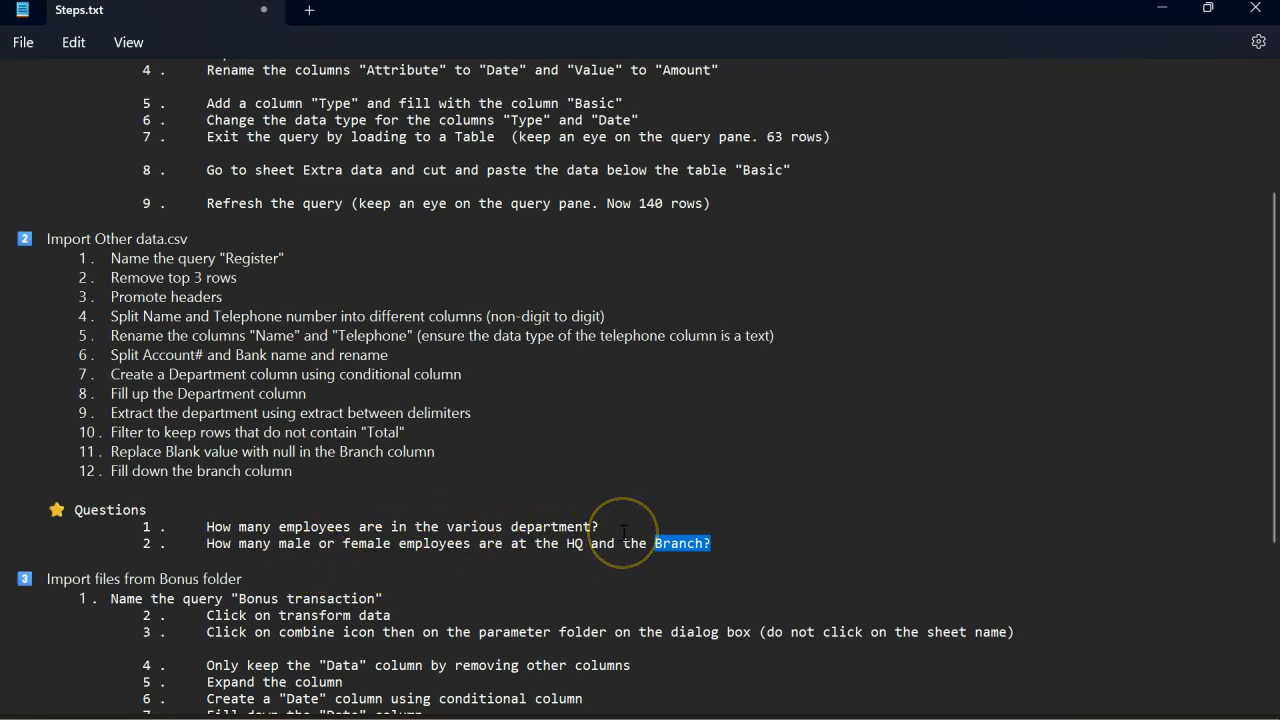
# Back in Power Query Editor, set up an advanced grouping of the Register rows by Branch and Gender
pyautogui.hotkey('alt', 'Tab')
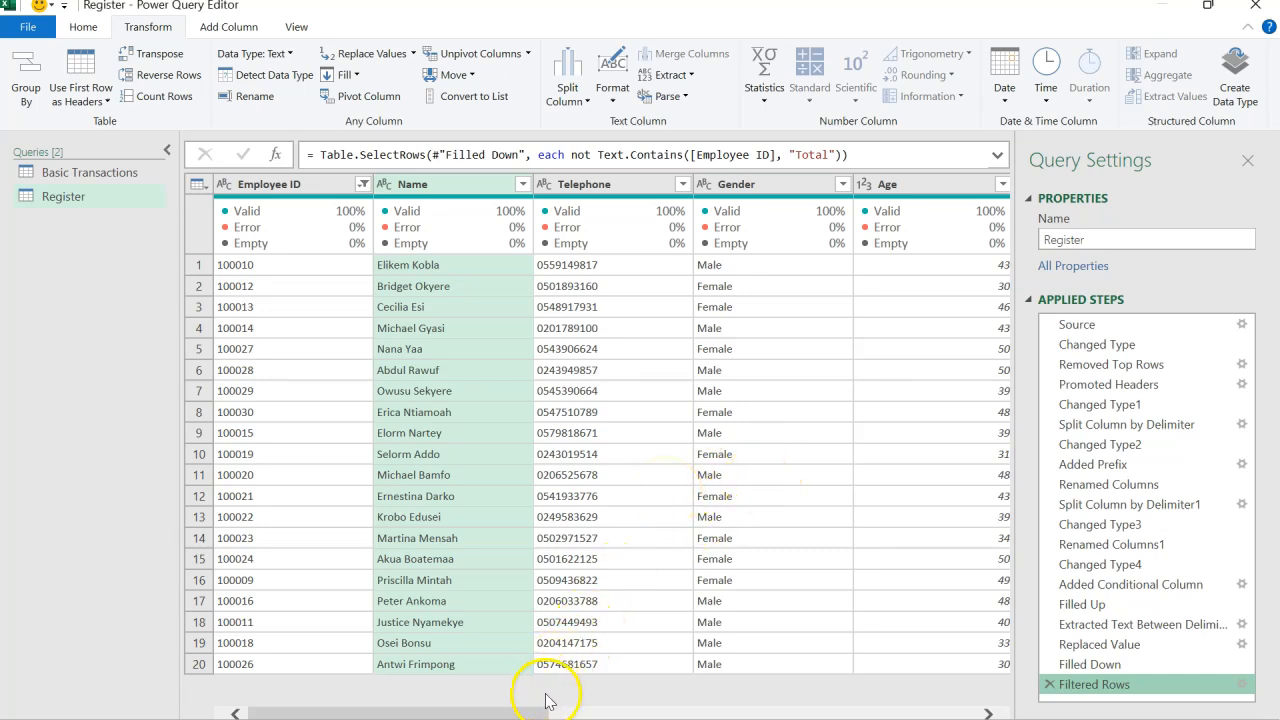
pyautogui.moveTo(536, 713); pyautogui.dragTo(665, 713)
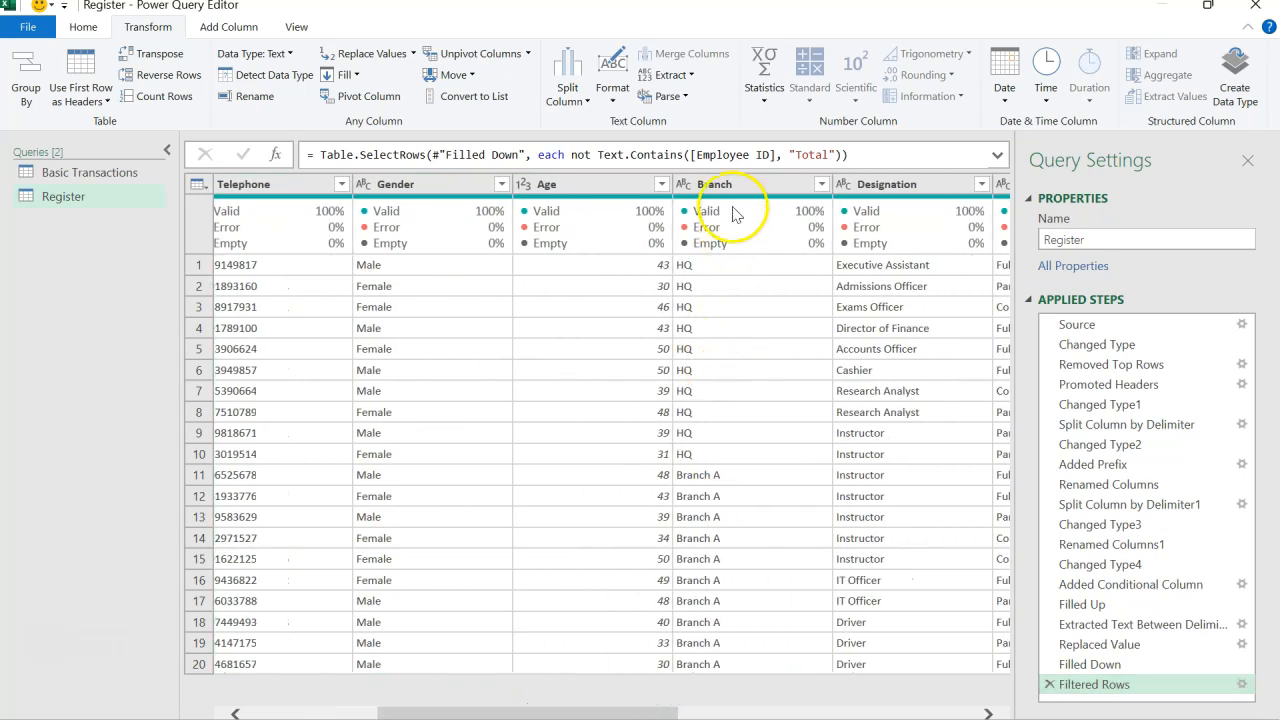
pyautogui.click(714, 184)
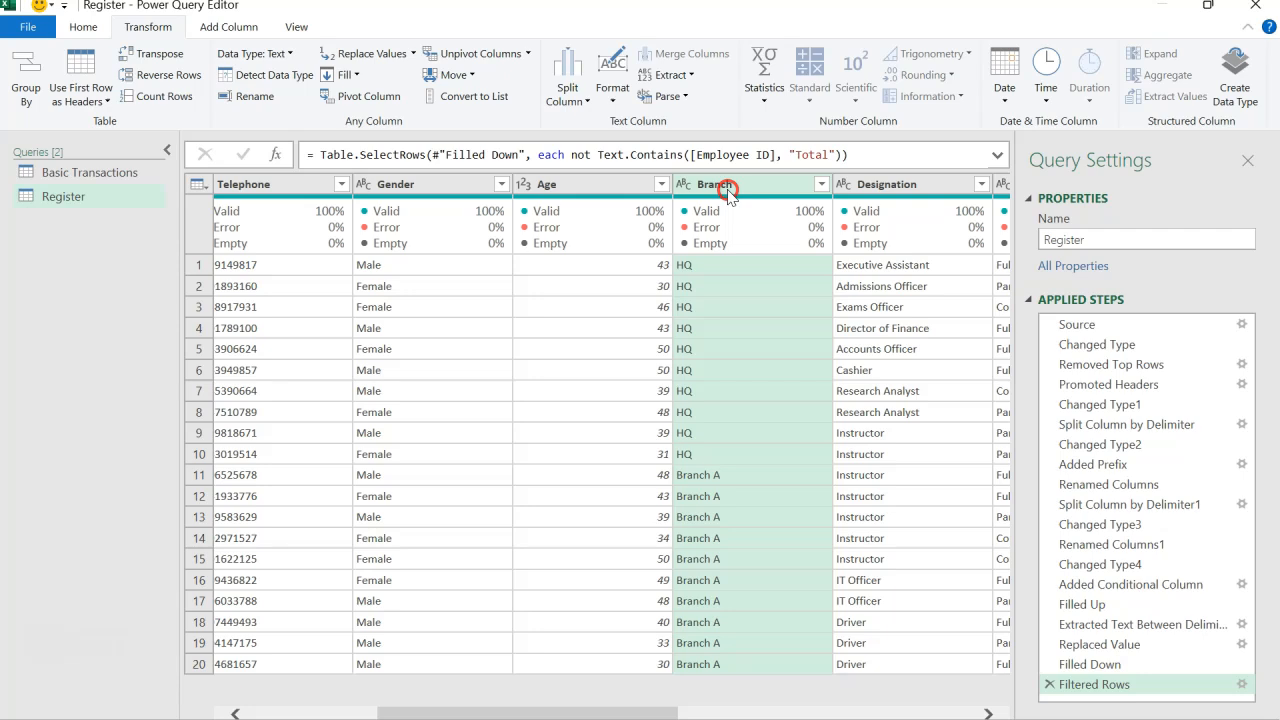
pyautogui.rightClick(727, 189)
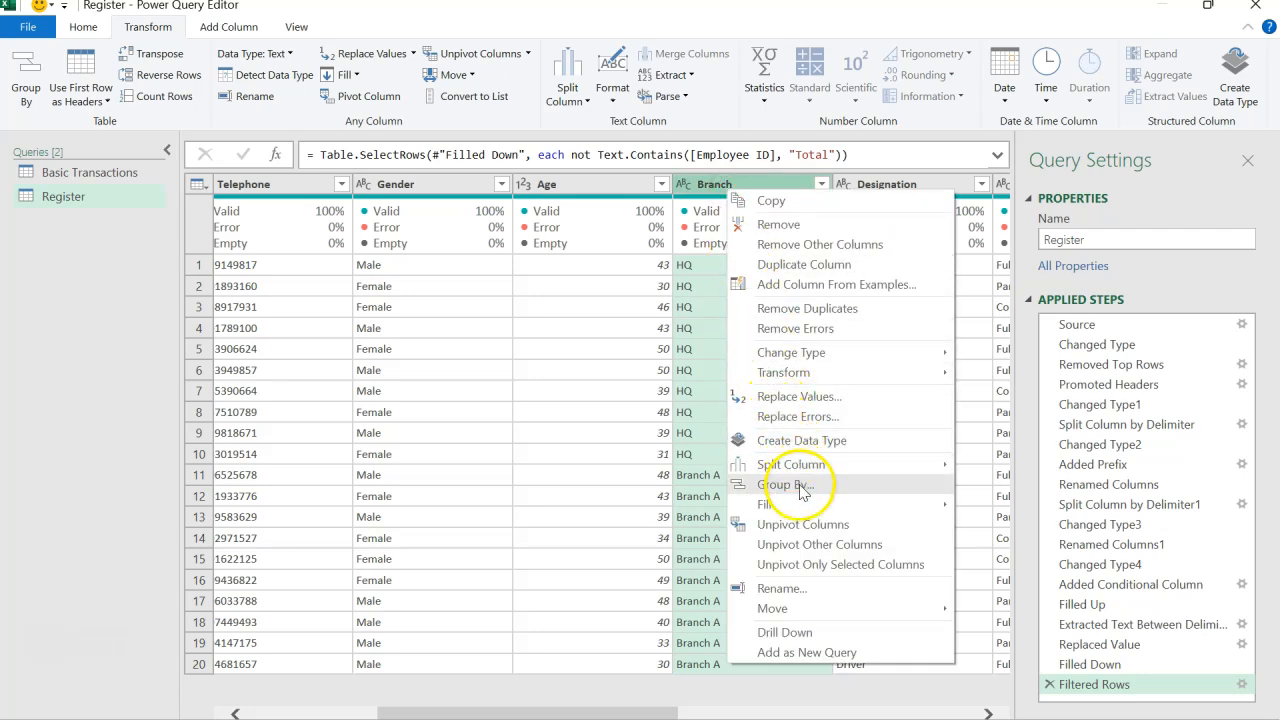
pyautogui.click(800, 486)
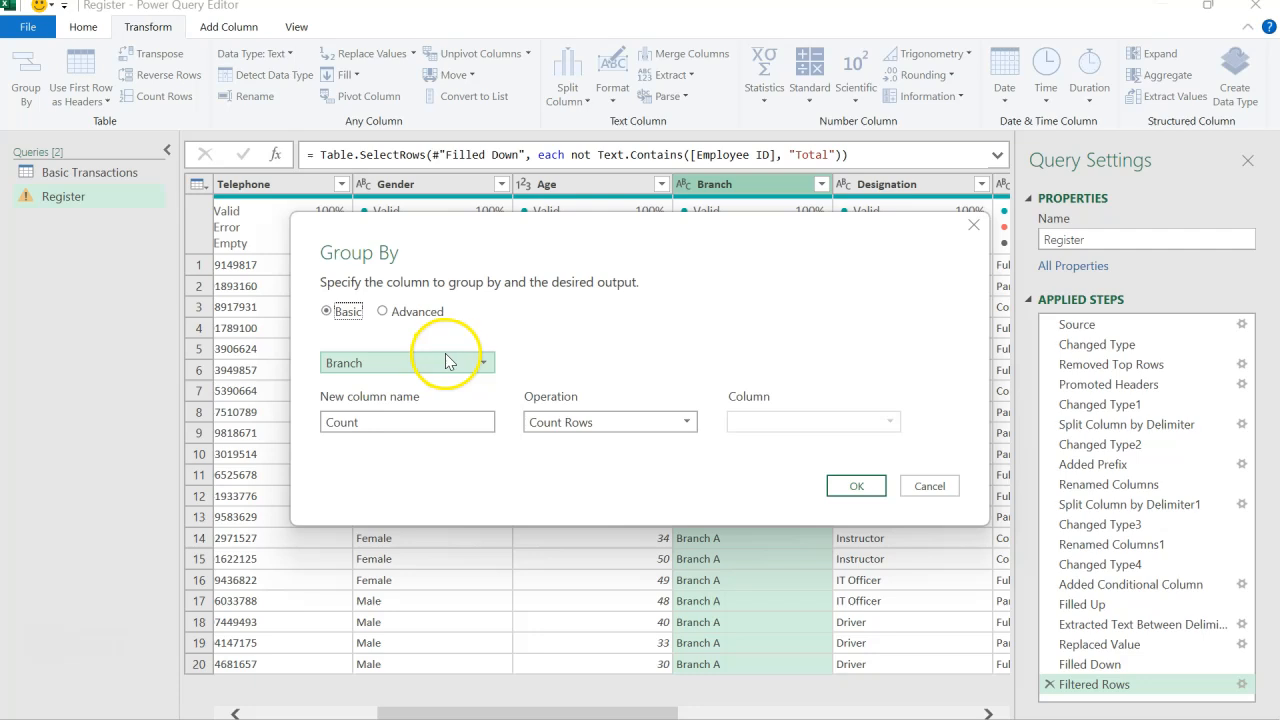
pyautogui.click(401, 314)
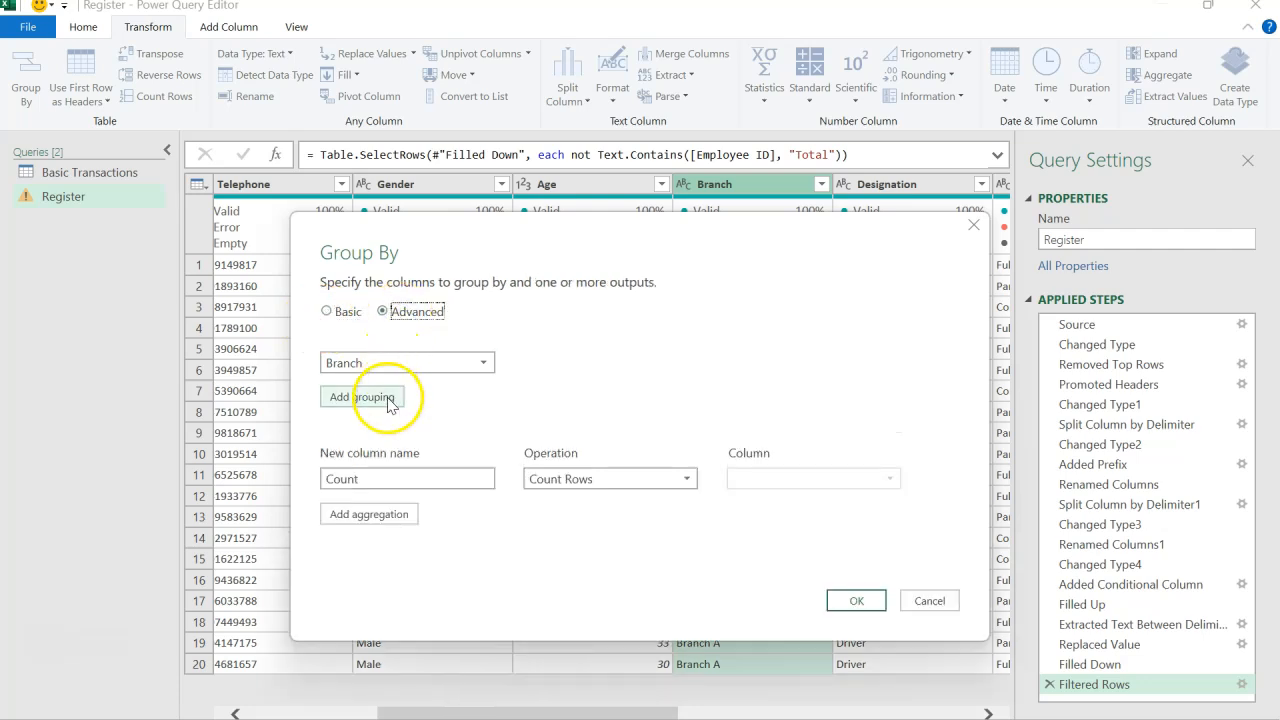
pyautogui.click(389, 401)
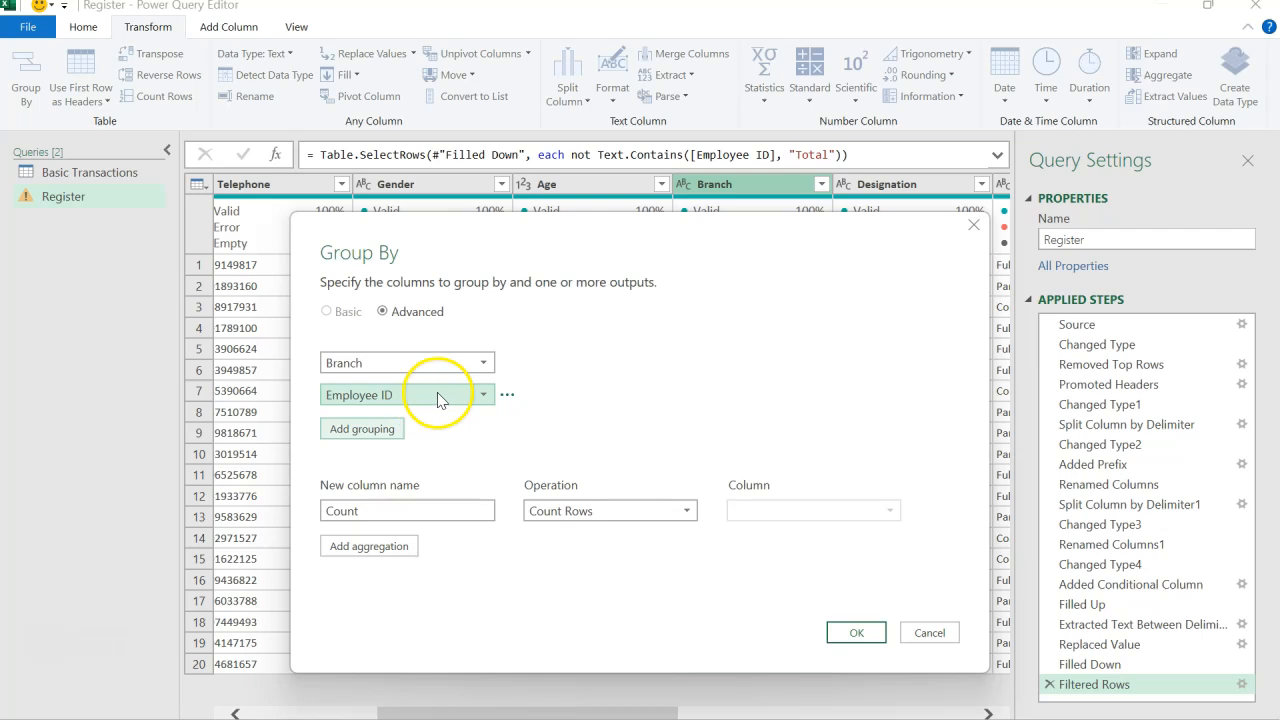
pyautogui.click(481, 396)
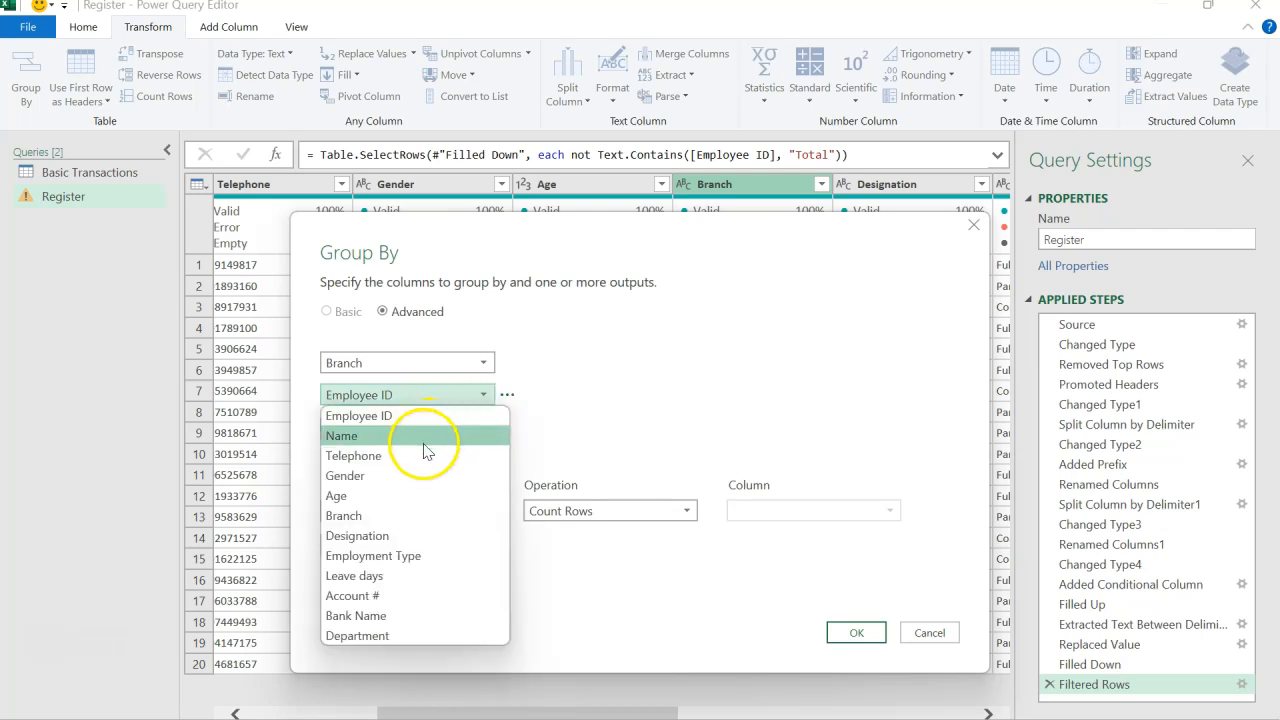
pyautogui.click(407, 478)
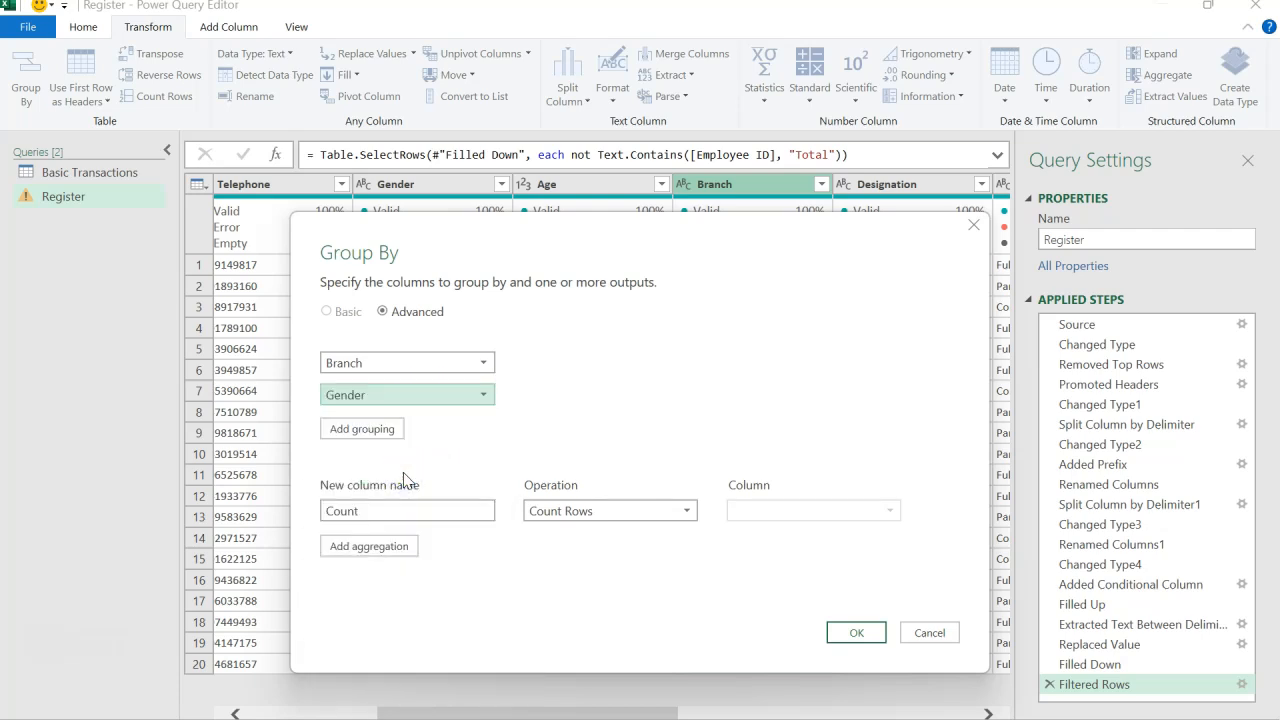
# Name the grouping's new column "Count of Staff", keep the Count Rows operation and apply the grouping
pyautogui.click(428, 508)
pyautogui.click(434, 511)
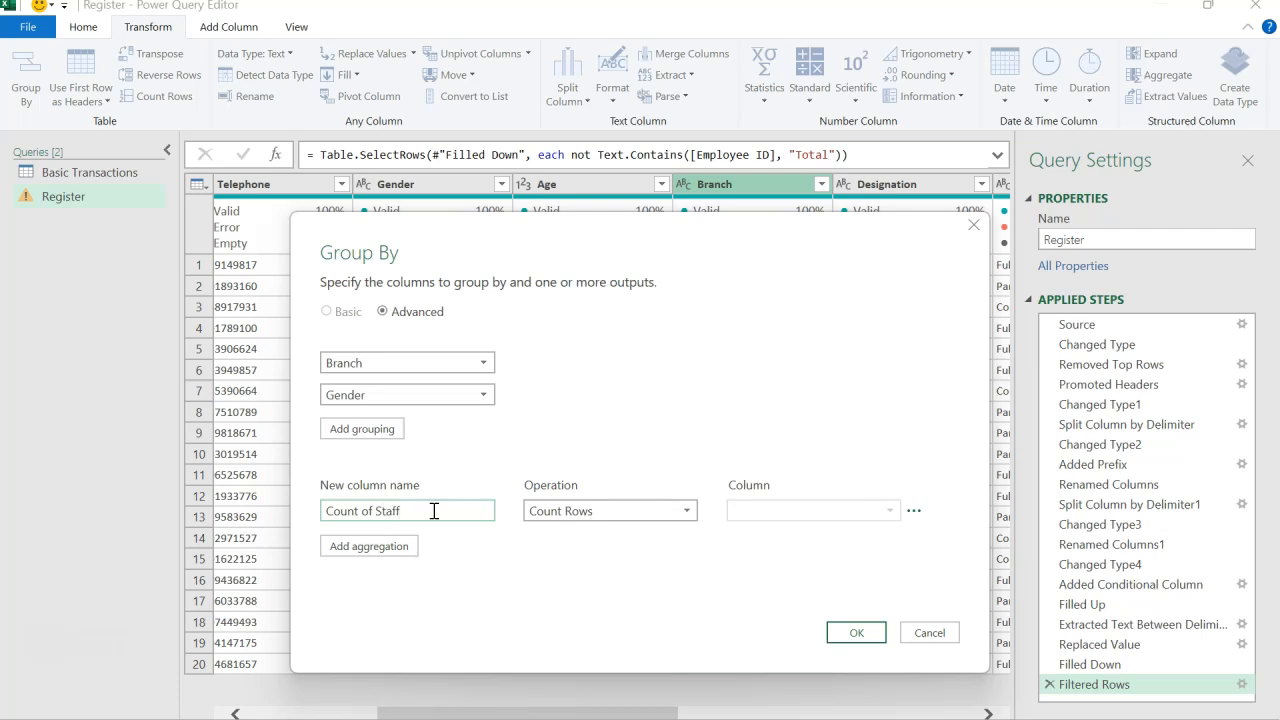
pyautogui.click(414, 526)
pyautogui.click(566, 512)
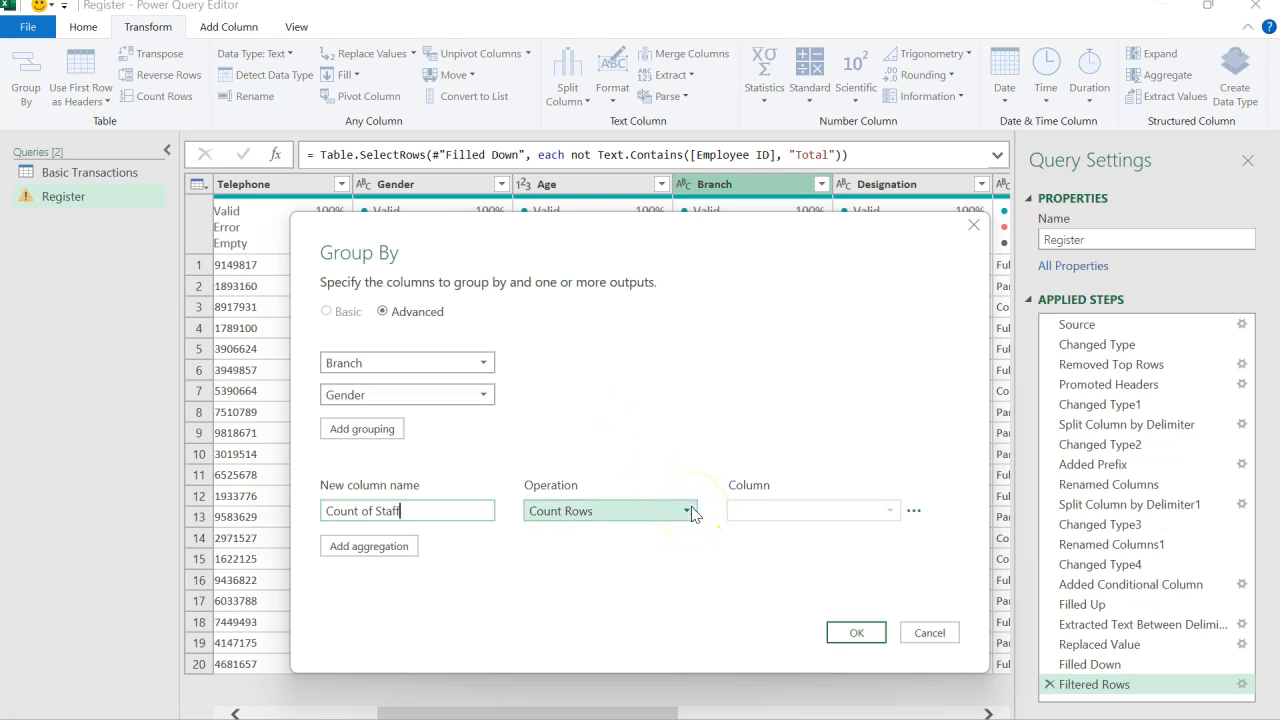
pyautogui.click(850, 630)
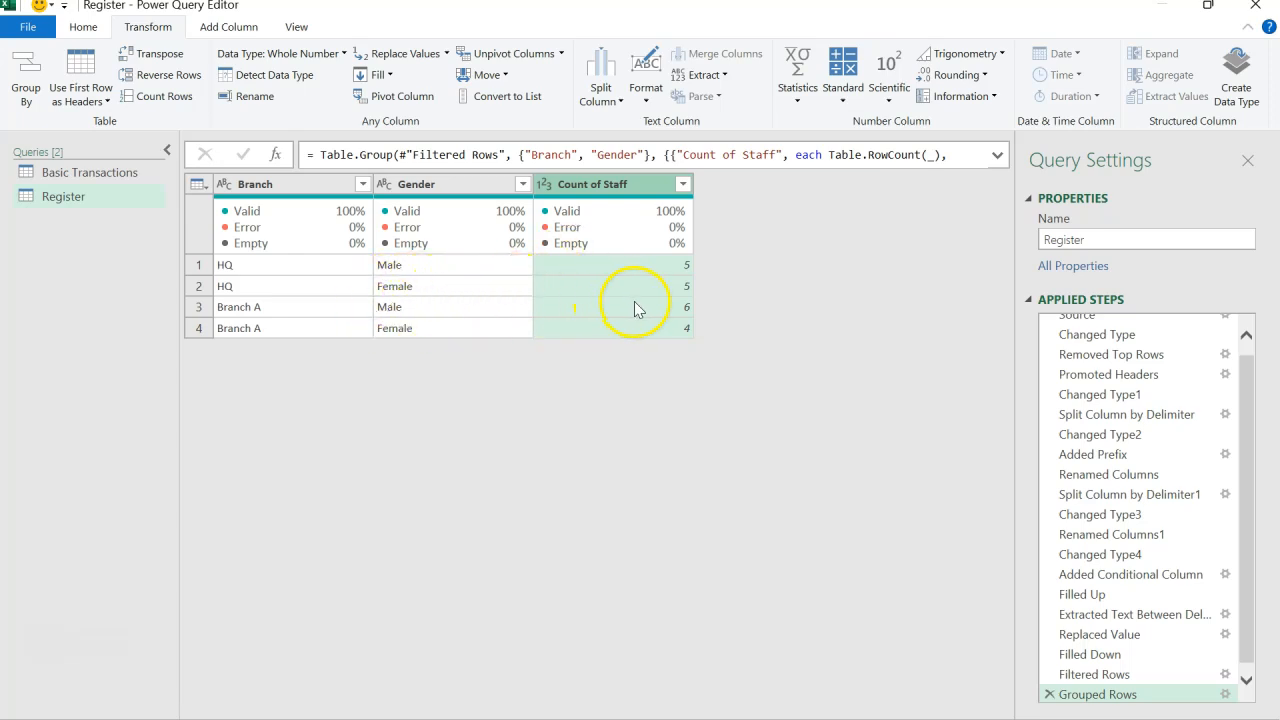
# Review the grouped Branch, Gender and Count of Staff columns and delete the grouping from the applied steps
pyautogui.click(284, 186)
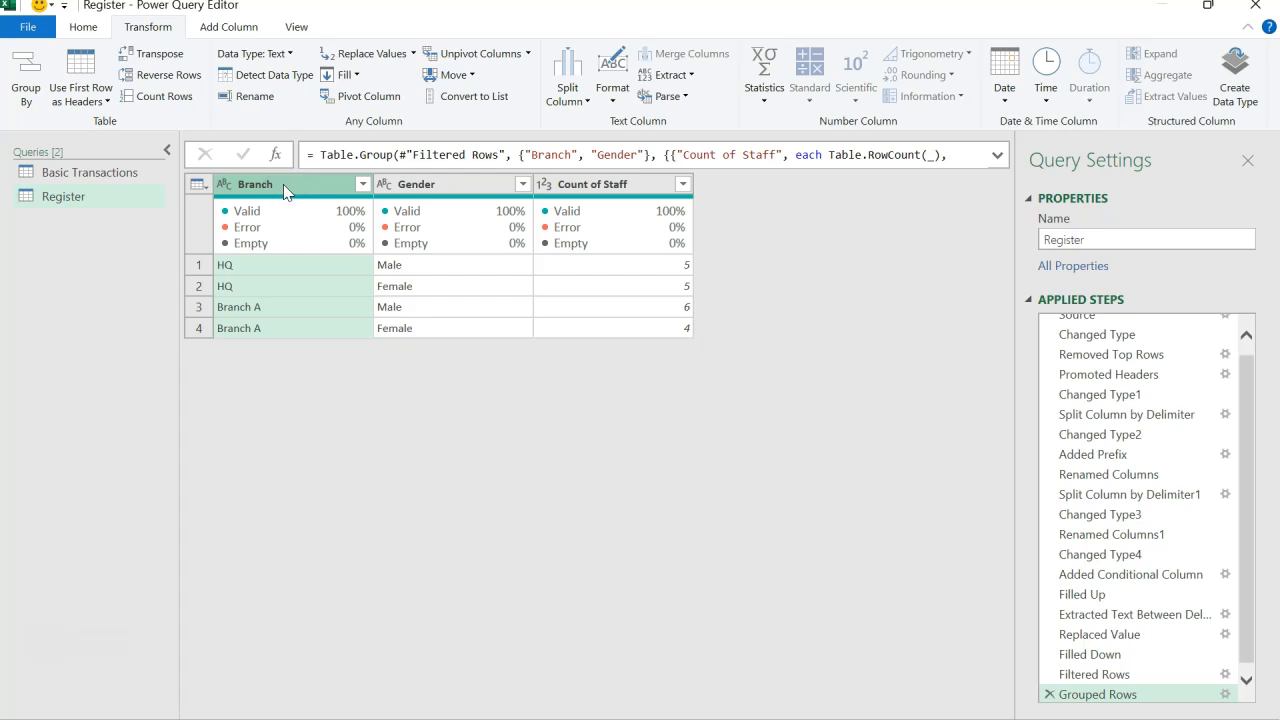
pyautogui.click(454, 186)
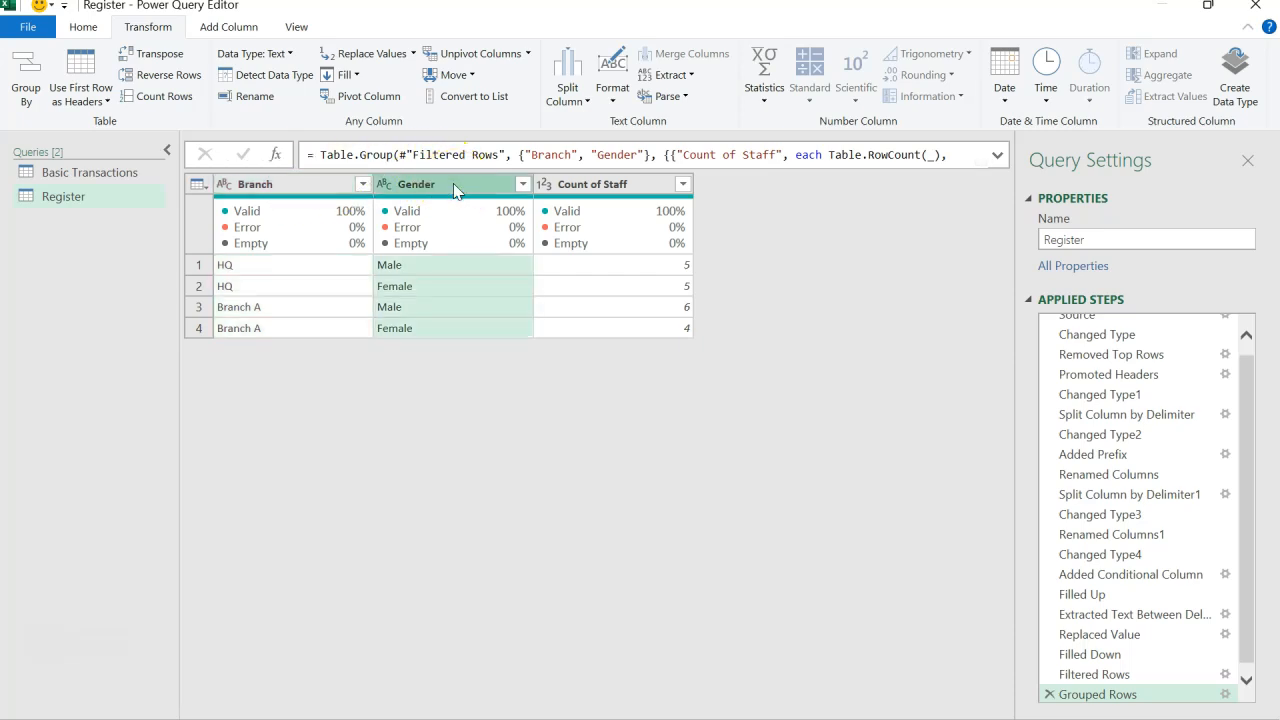
pyautogui.click(600, 185)
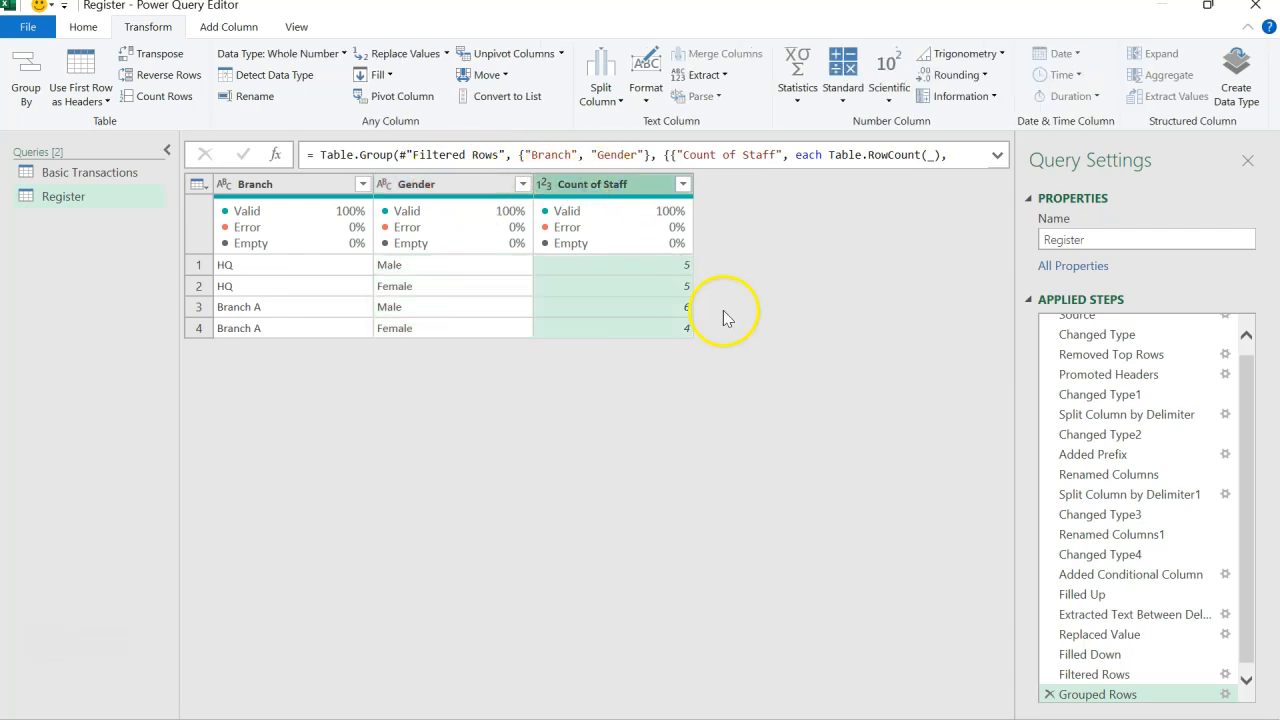
pyautogui.click(1050, 694)
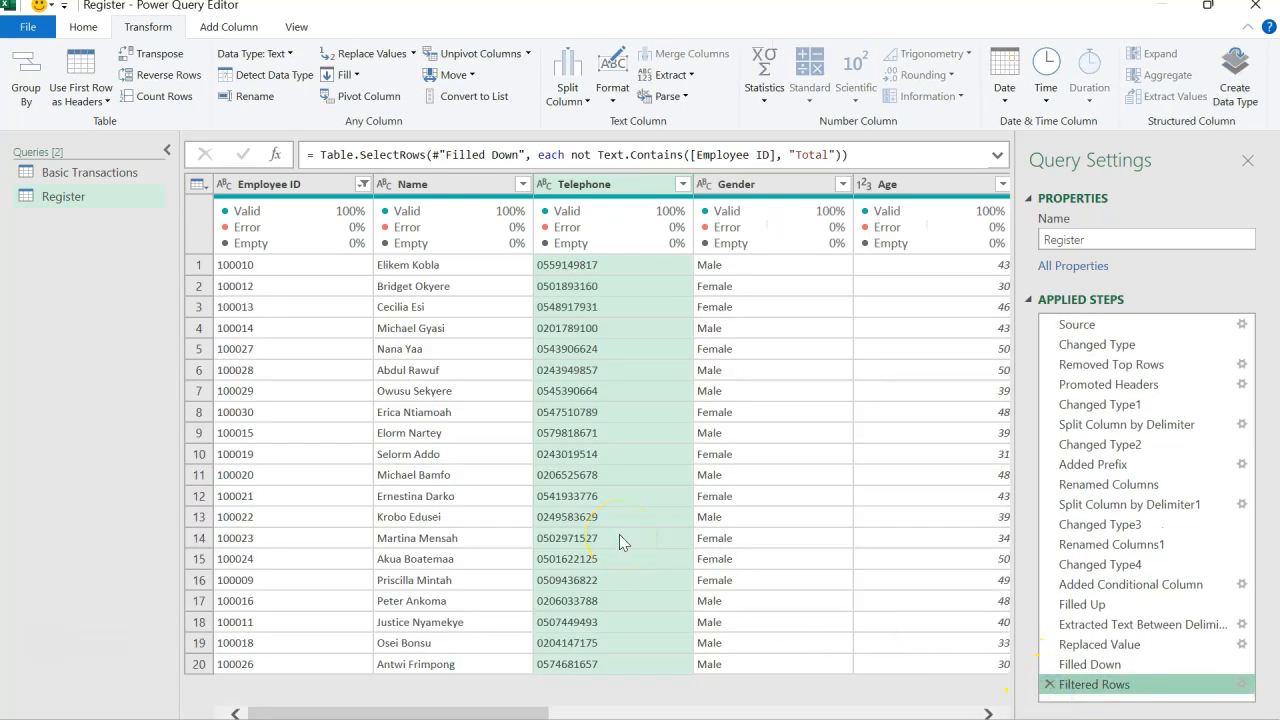
# Switch to Steps.txt and read the instructions for importing files from the Bonus folder
pyautogui.hotkey('alt', 'Tab')
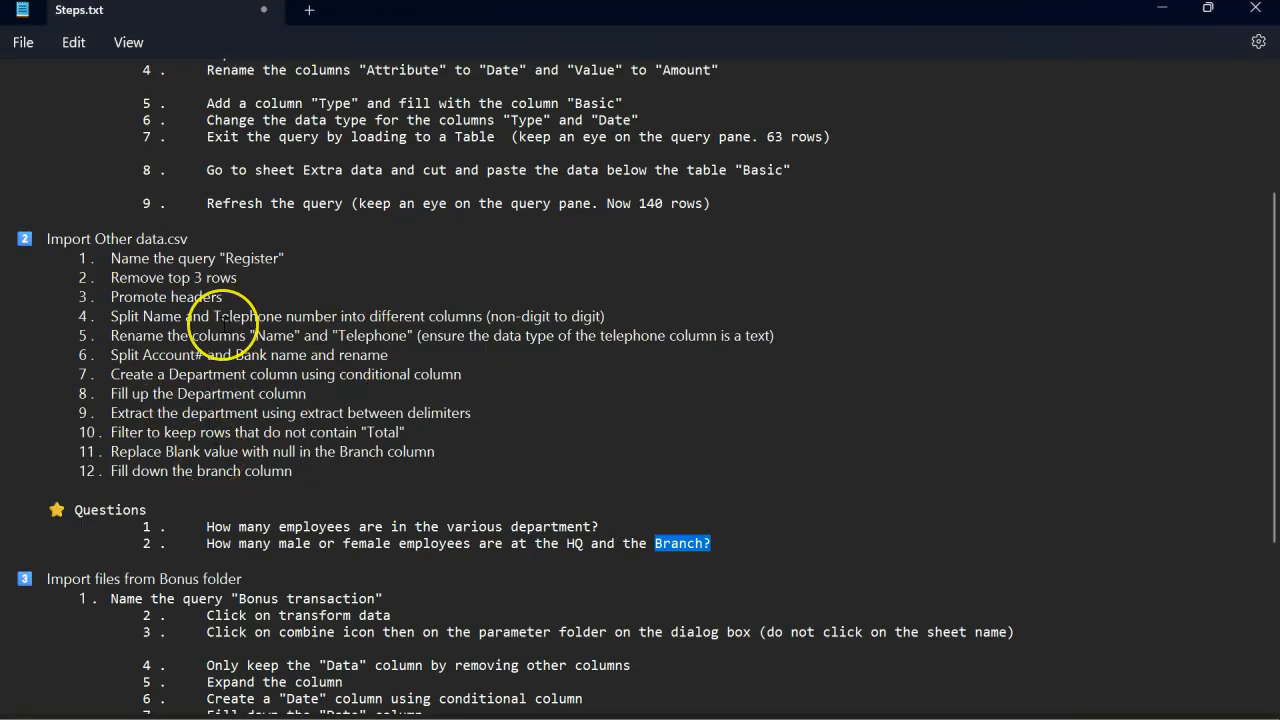
pyautogui.hotkey('alt', 'Tab')
pyautogui.hotkey('alt', 'Tab')
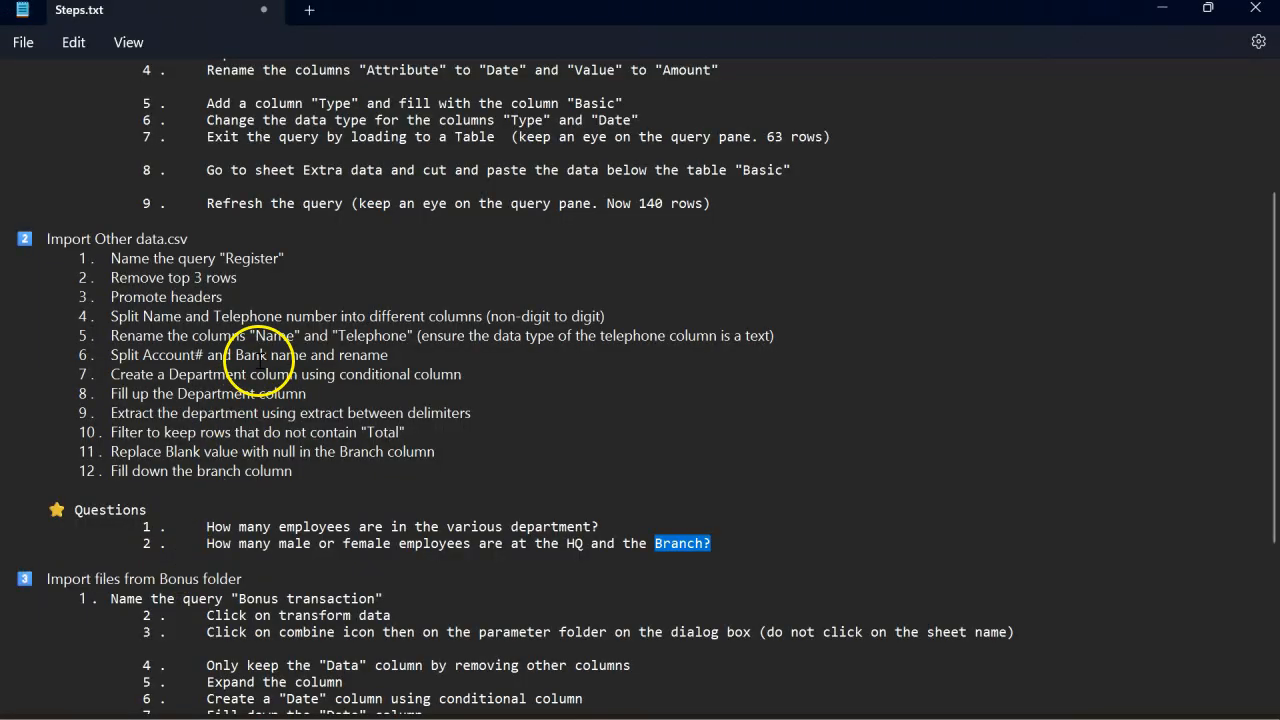
pyautogui.scroll(-4, 254, 383)
pyautogui.click(281, 408)
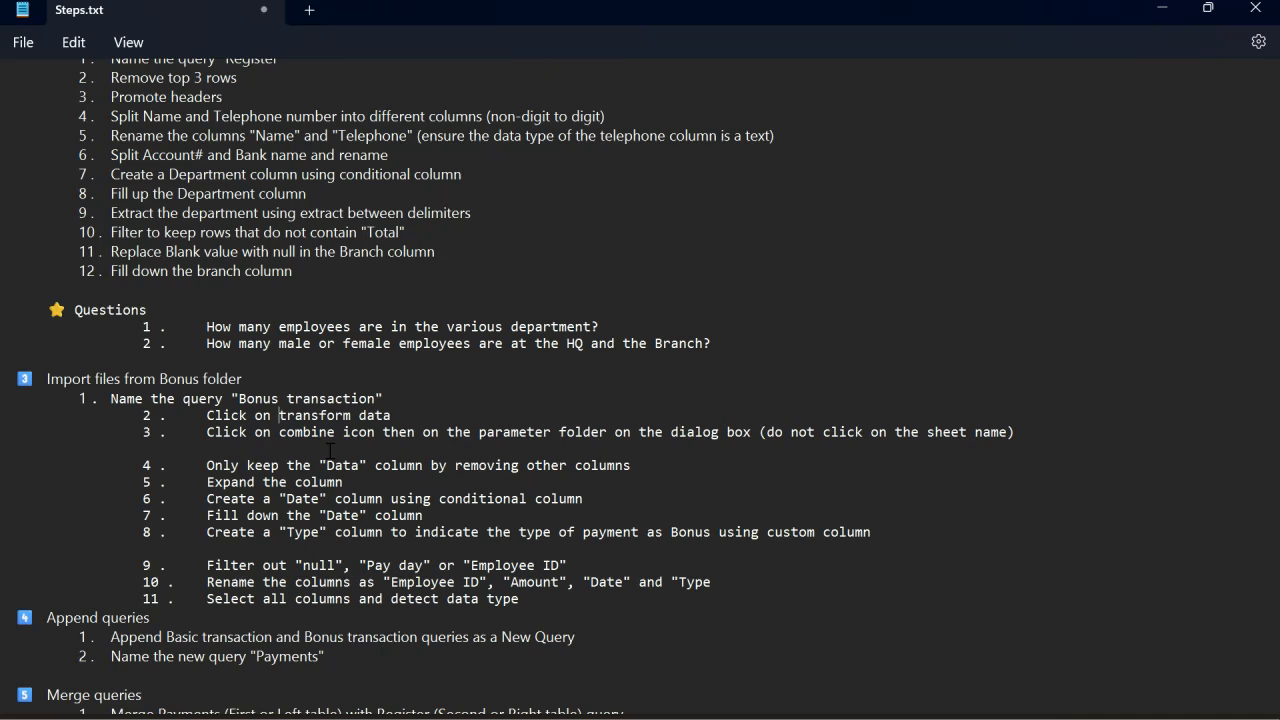
# Switch back to Power Query Editor and create a new folder source pointing to the Bonus folder inside Start
pyautogui.hotkey('alt', 'Tab')
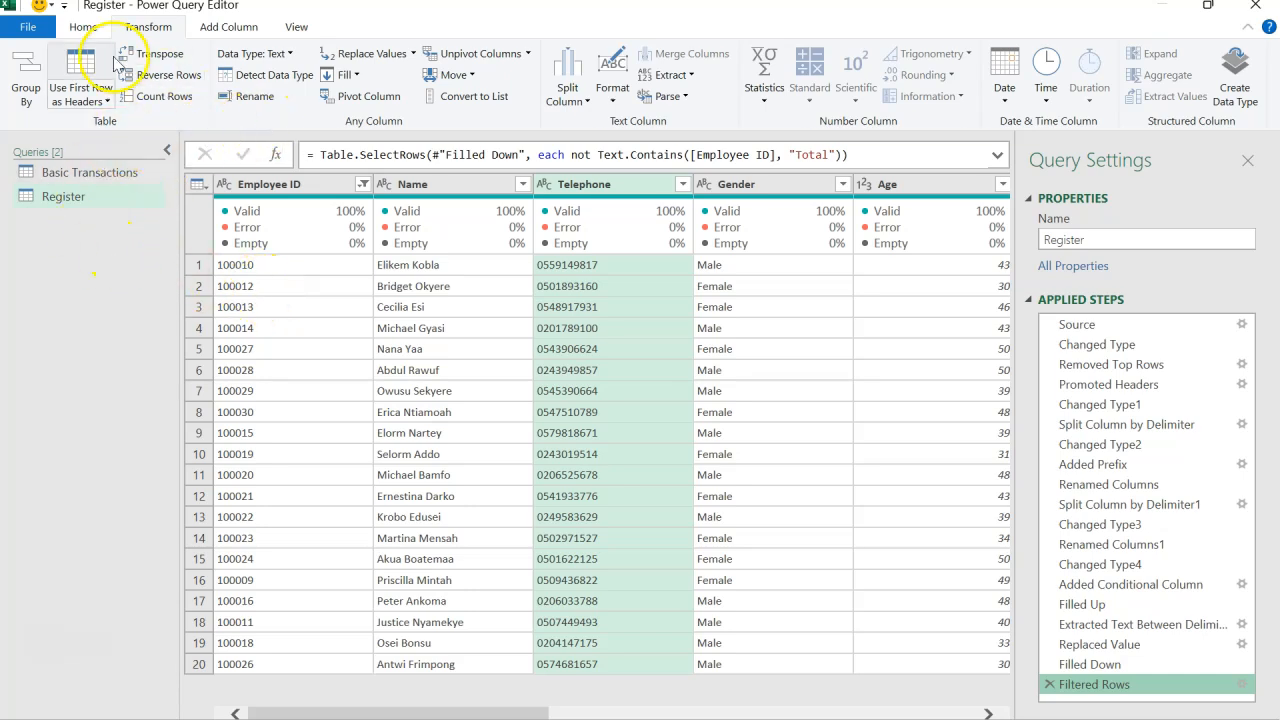
pyautogui.click(84, 27)
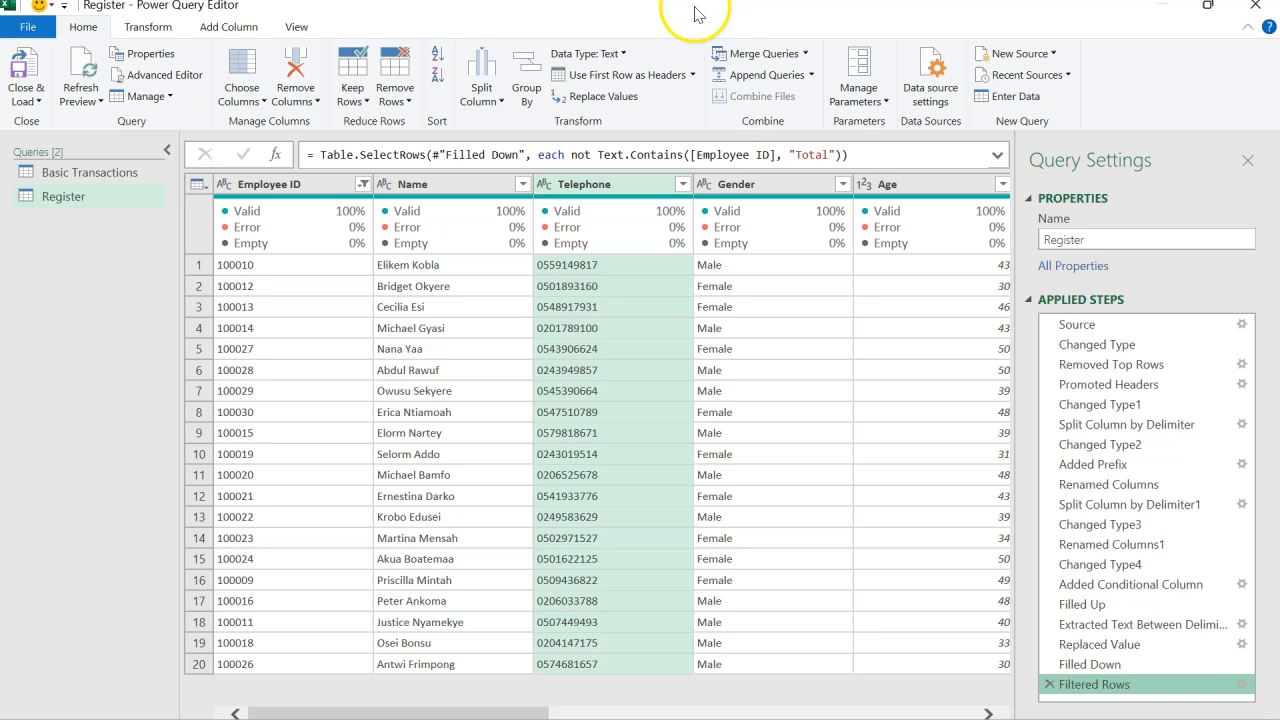
pyautogui.click(1054, 54)
pyautogui.moveTo(1035, 105)
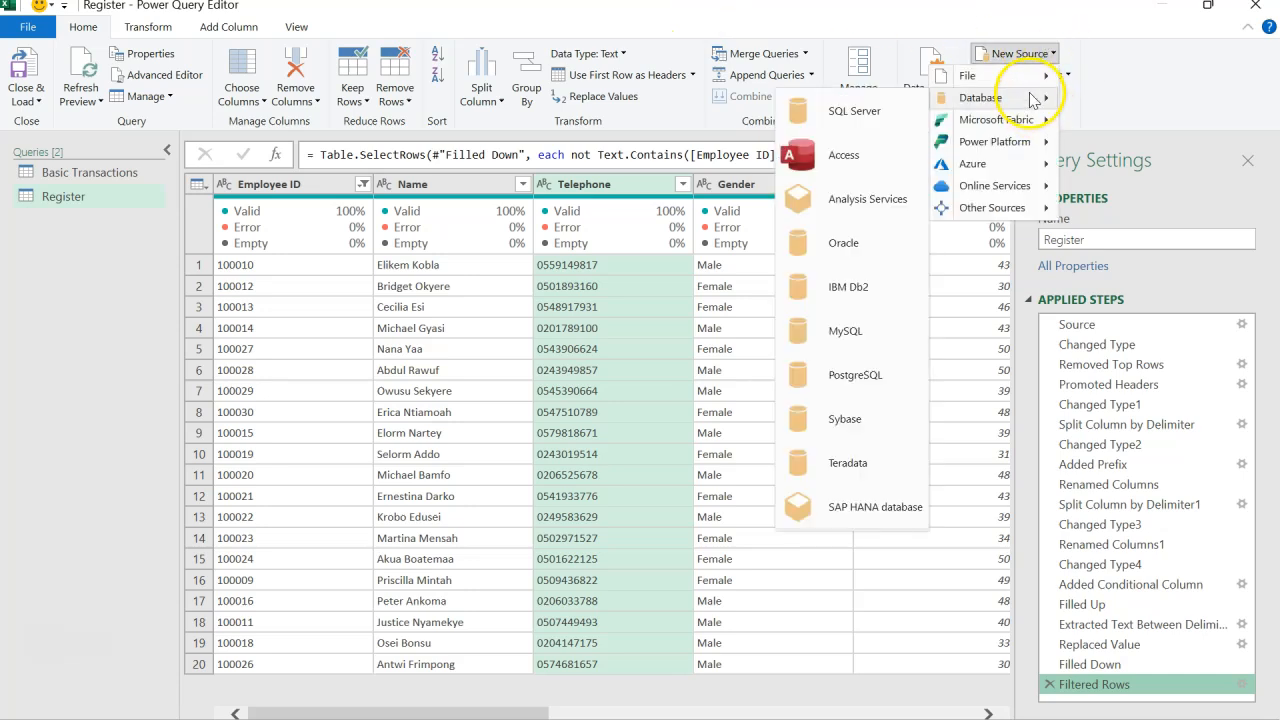
pyautogui.moveTo(988, 80)
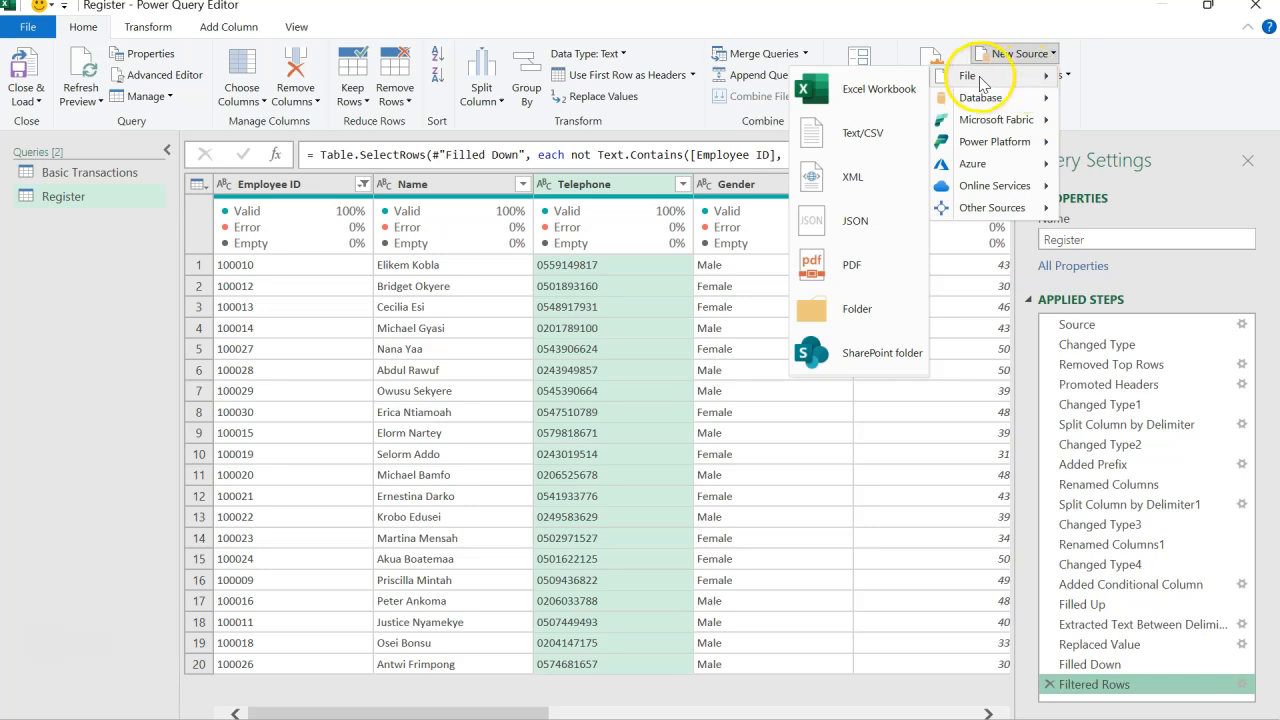
pyautogui.click(871, 312)
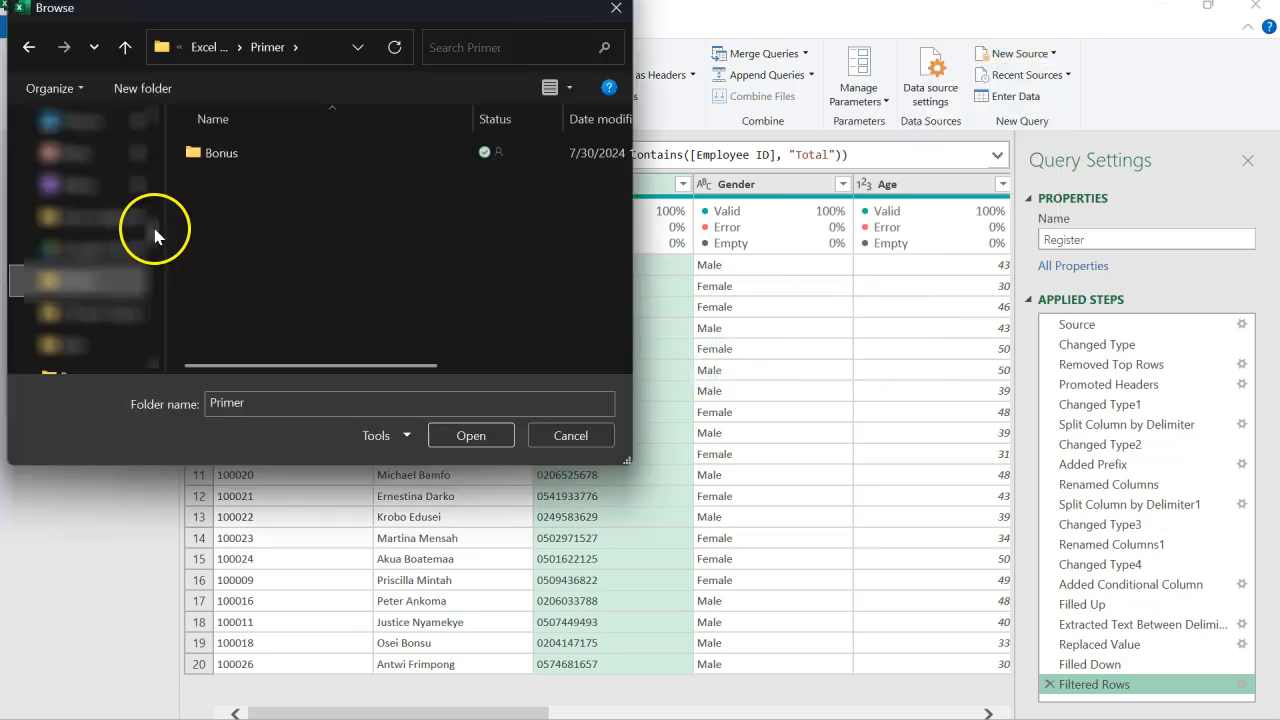
pyautogui.click(91, 337)
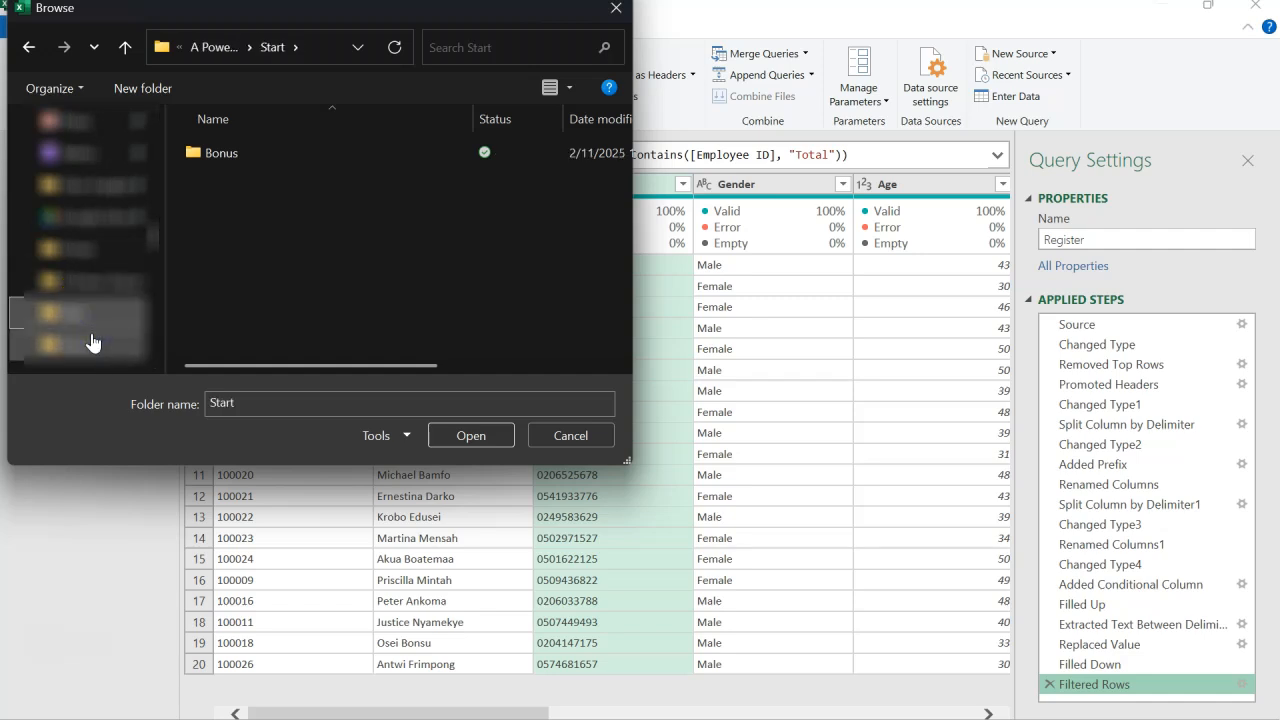
pyautogui.click(320, 236)
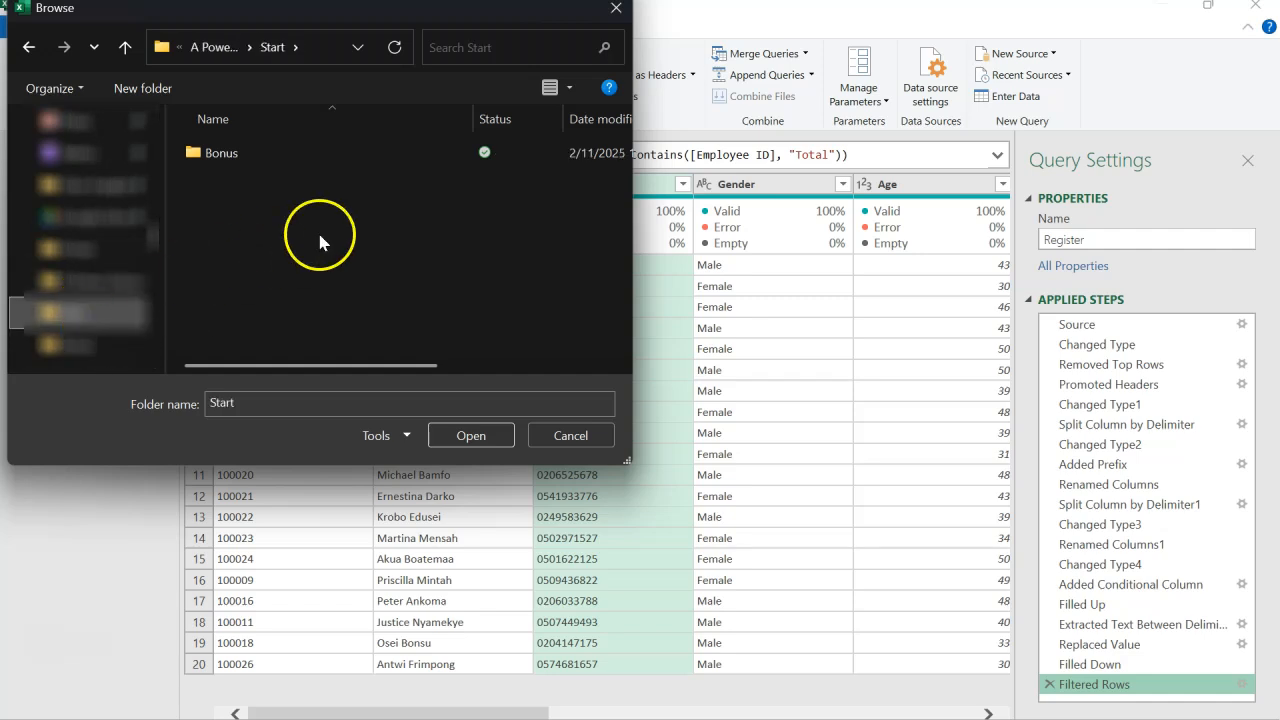
pyautogui.click(254, 158)
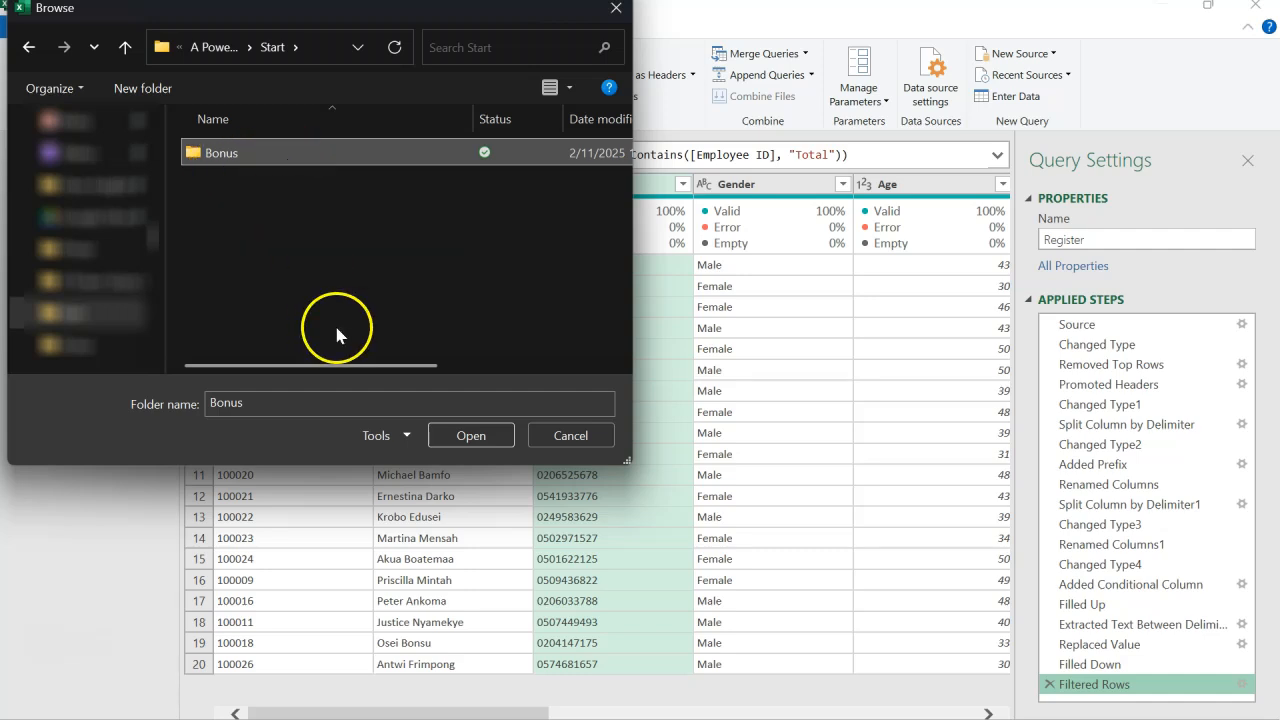
pyautogui.click(471, 435)
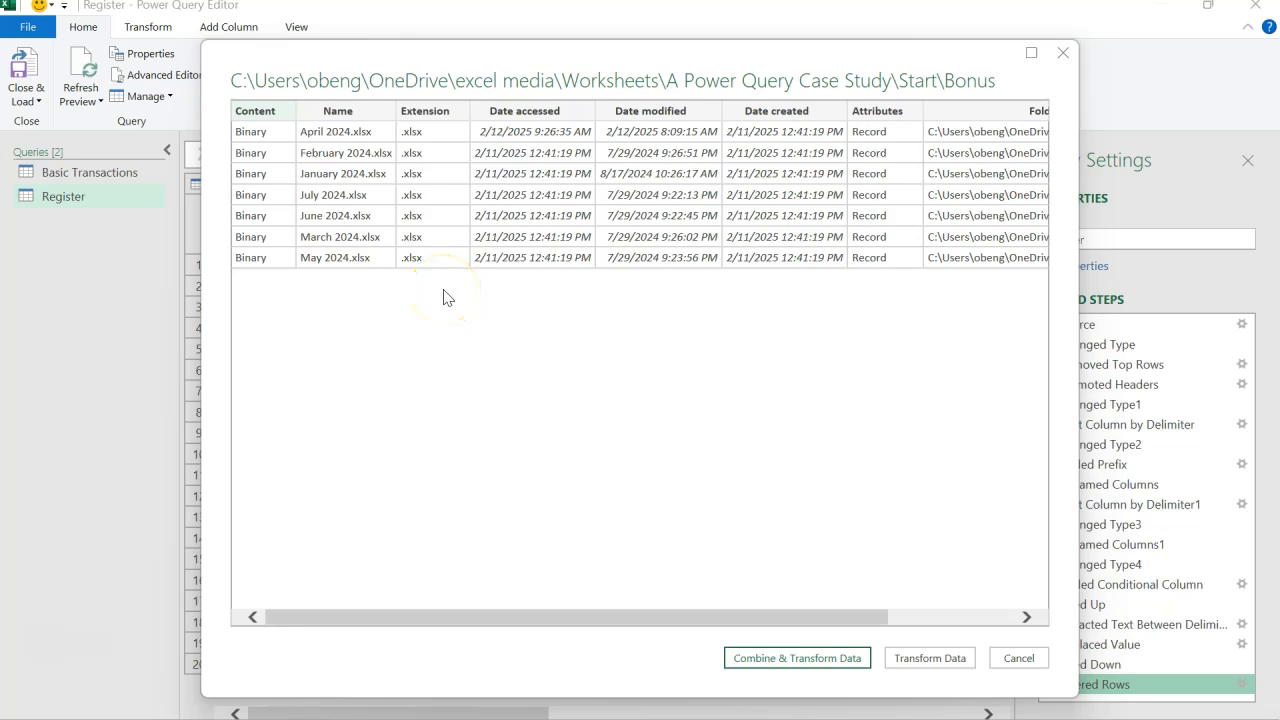
# Check the Bonus import instructions in Steps.txt and bring the folder's file list in with Transform Data
pyautogui.hotkey('alt', 'Tab')
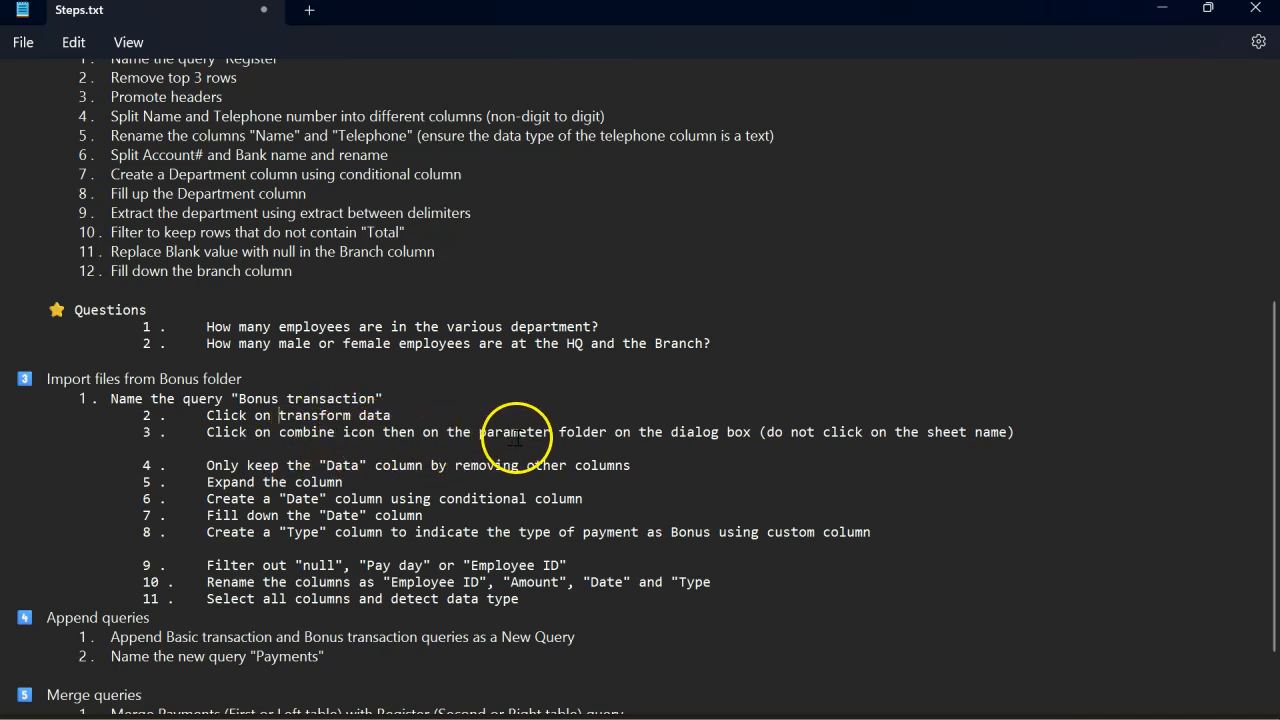
pyautogui.hotkey('alt', 'Tab')
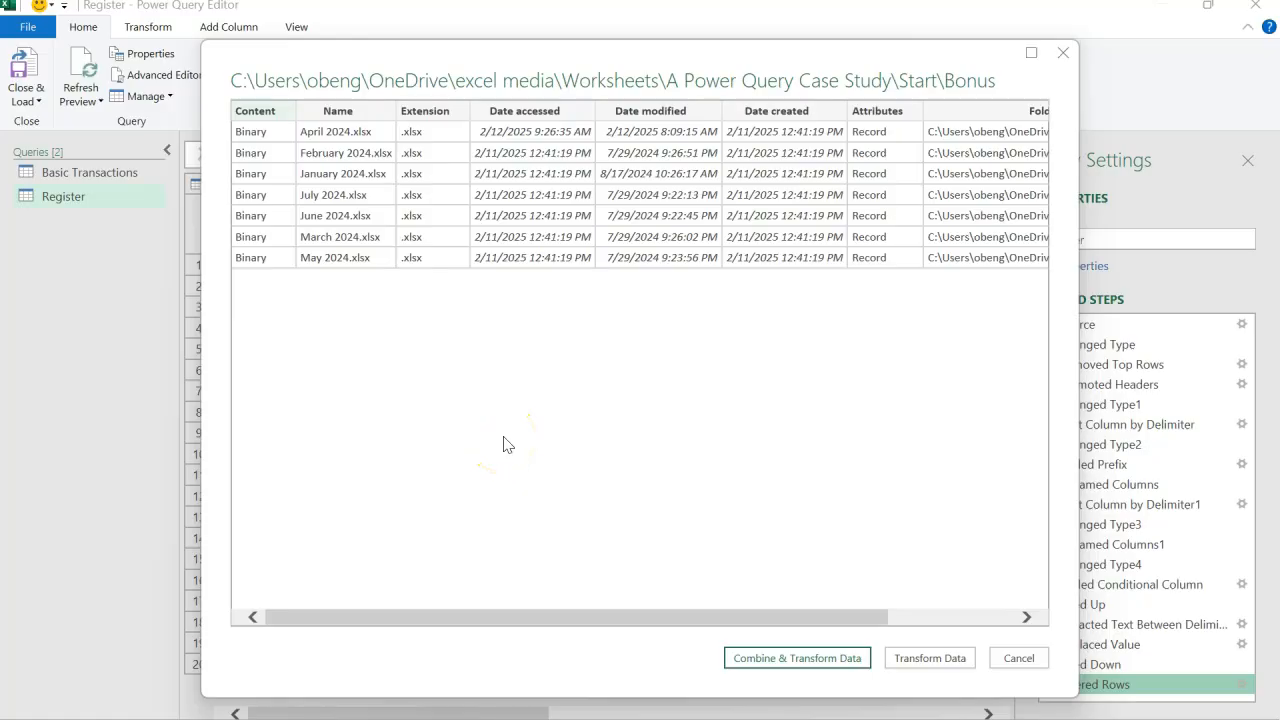
pyautogui.click(925, 660)
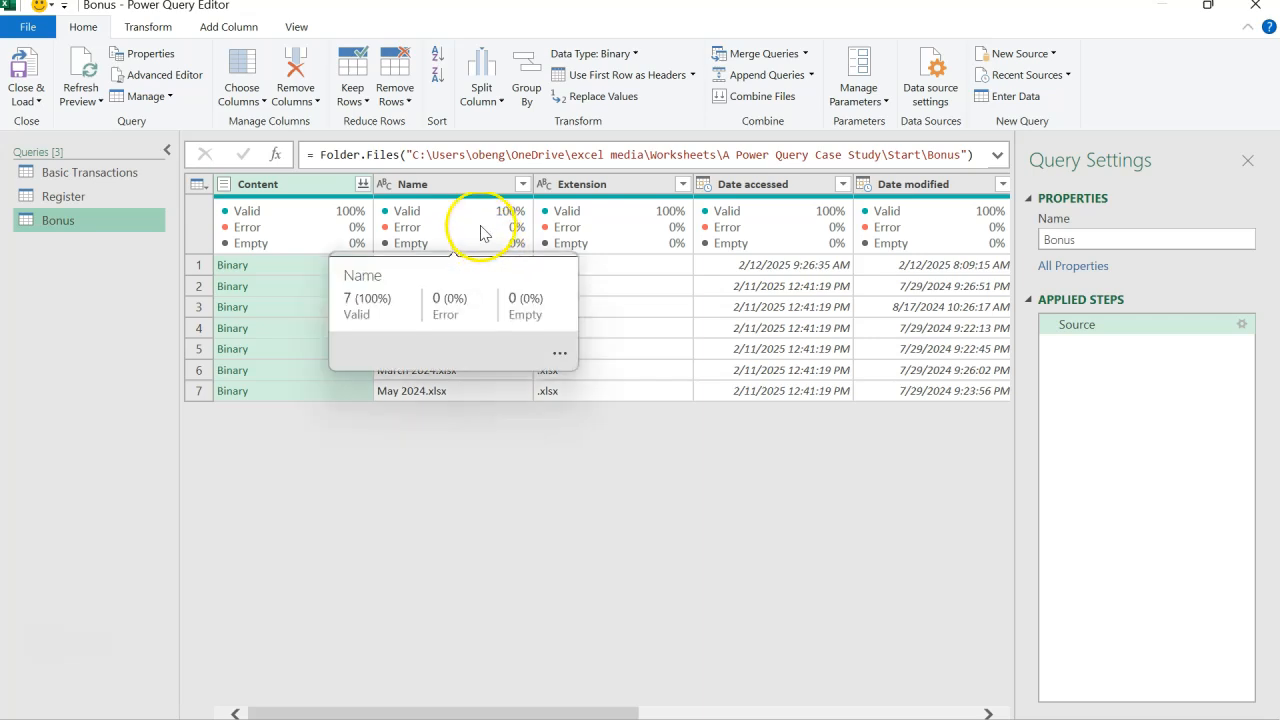
# Combine the binary files in the Content column, using the Parameter1 folder as the object to extract rather than the April sheet
pyautogui.click(312, 187)
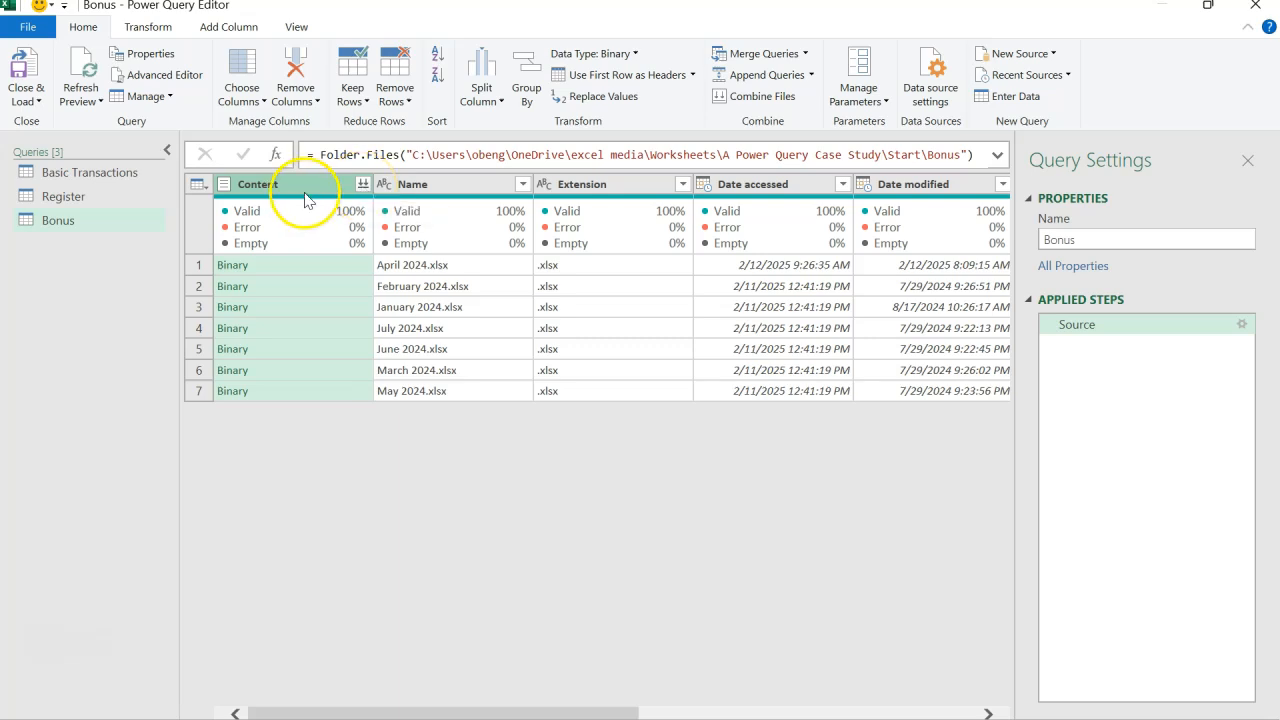
pyautogui.click(629, 184)
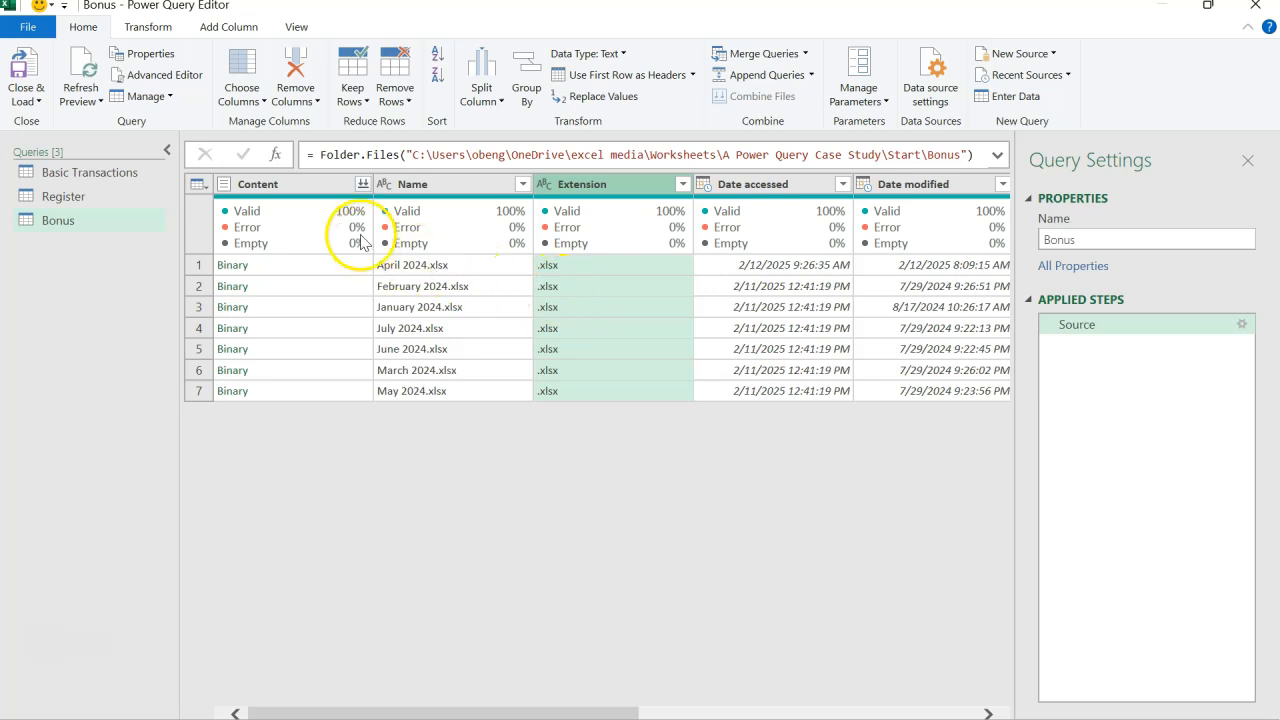
pyautogui.click(316, 186)
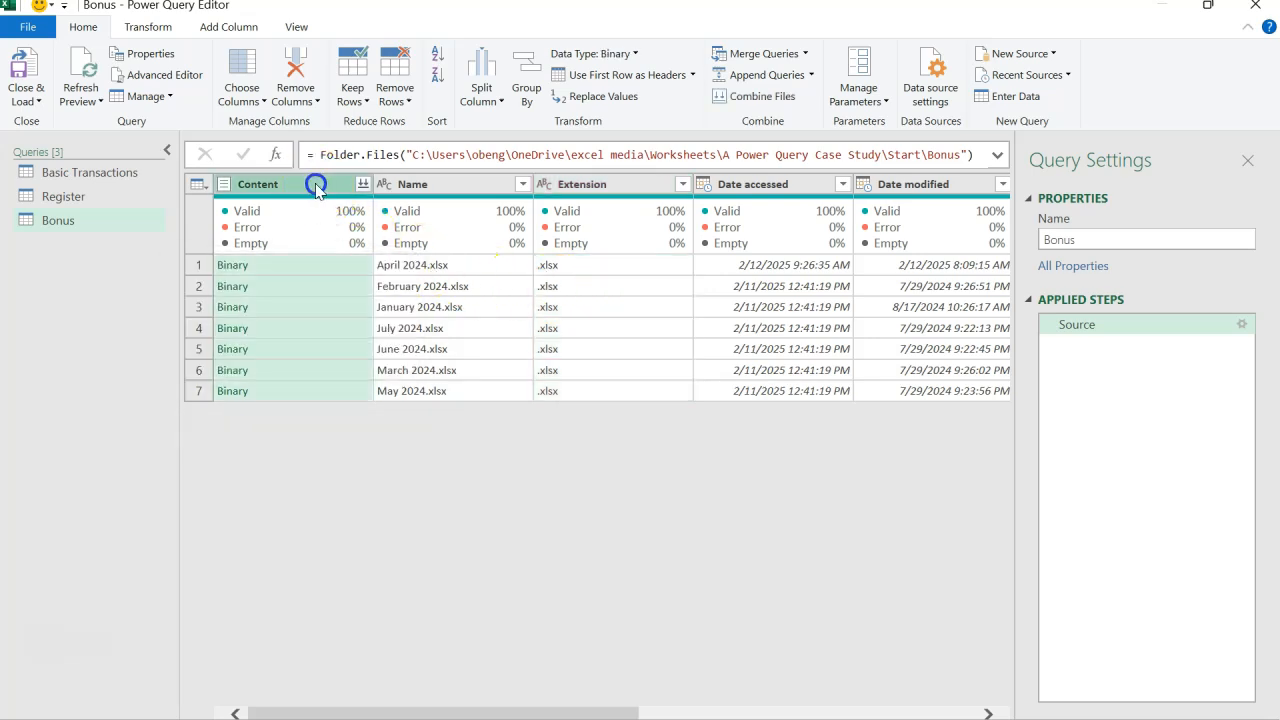
pyautogui.click(366, 189)
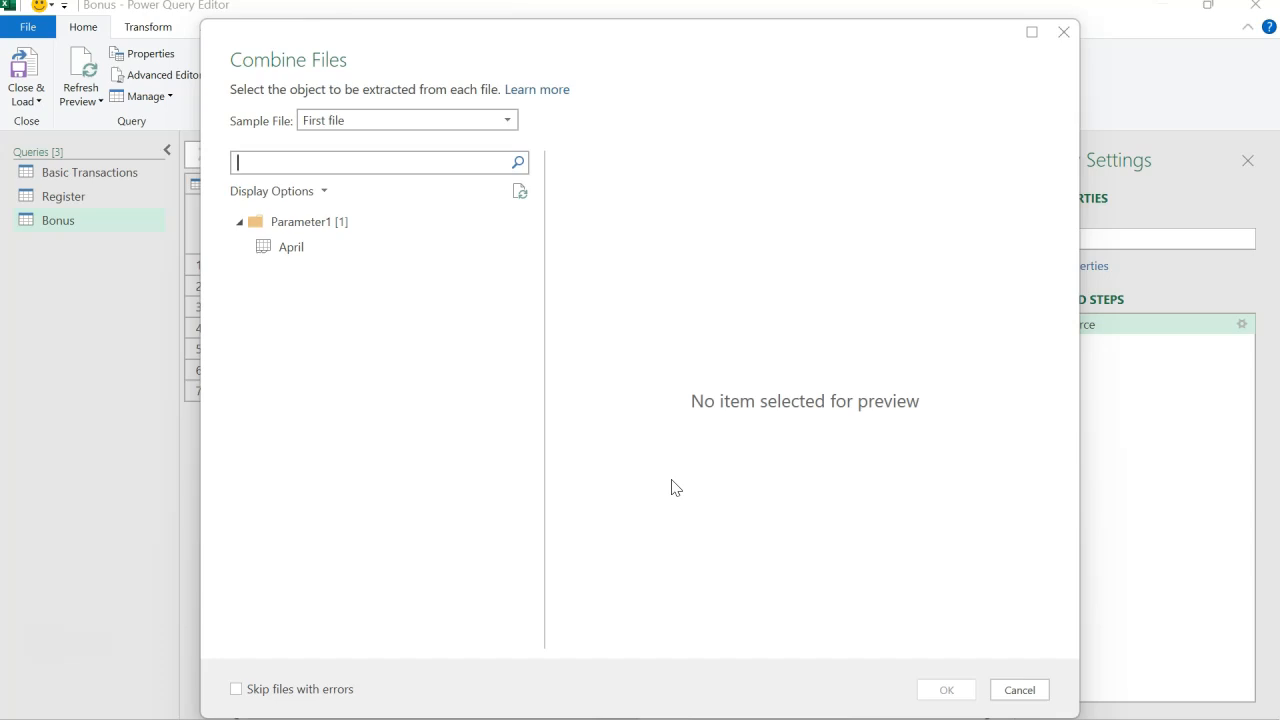
pyautogui.click(480, 313)
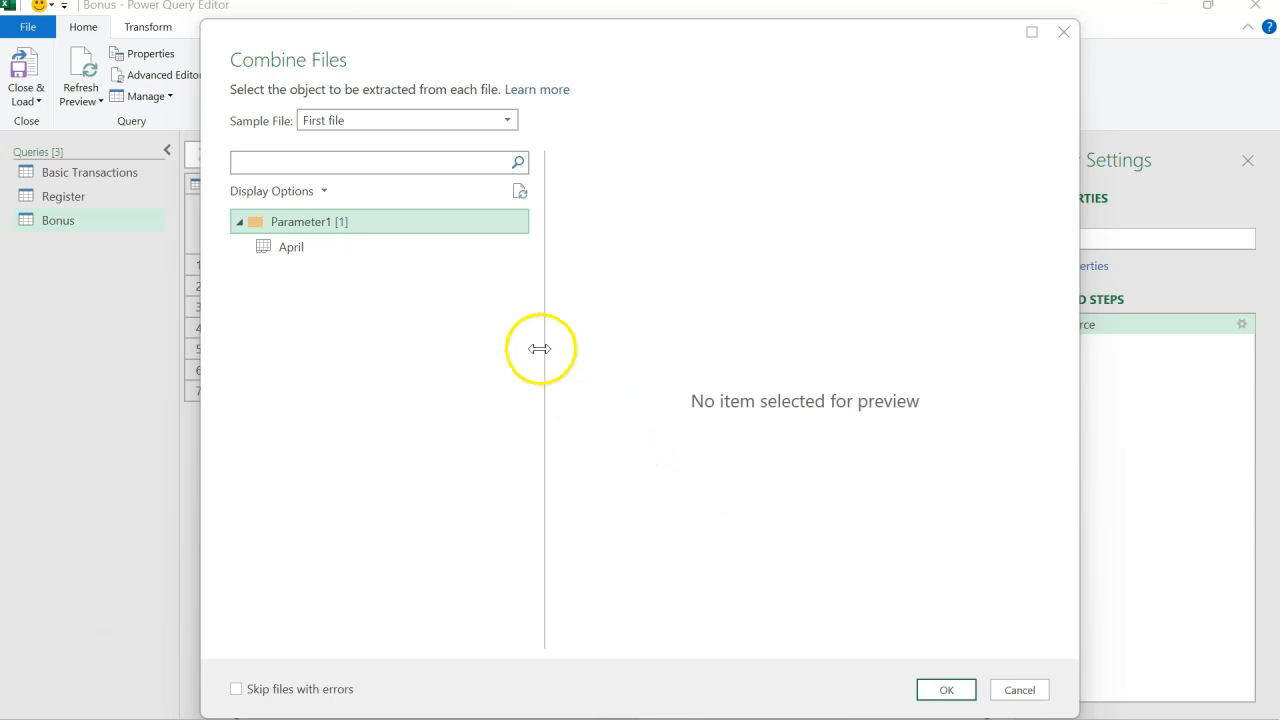
pyautogui.click(934, 689)
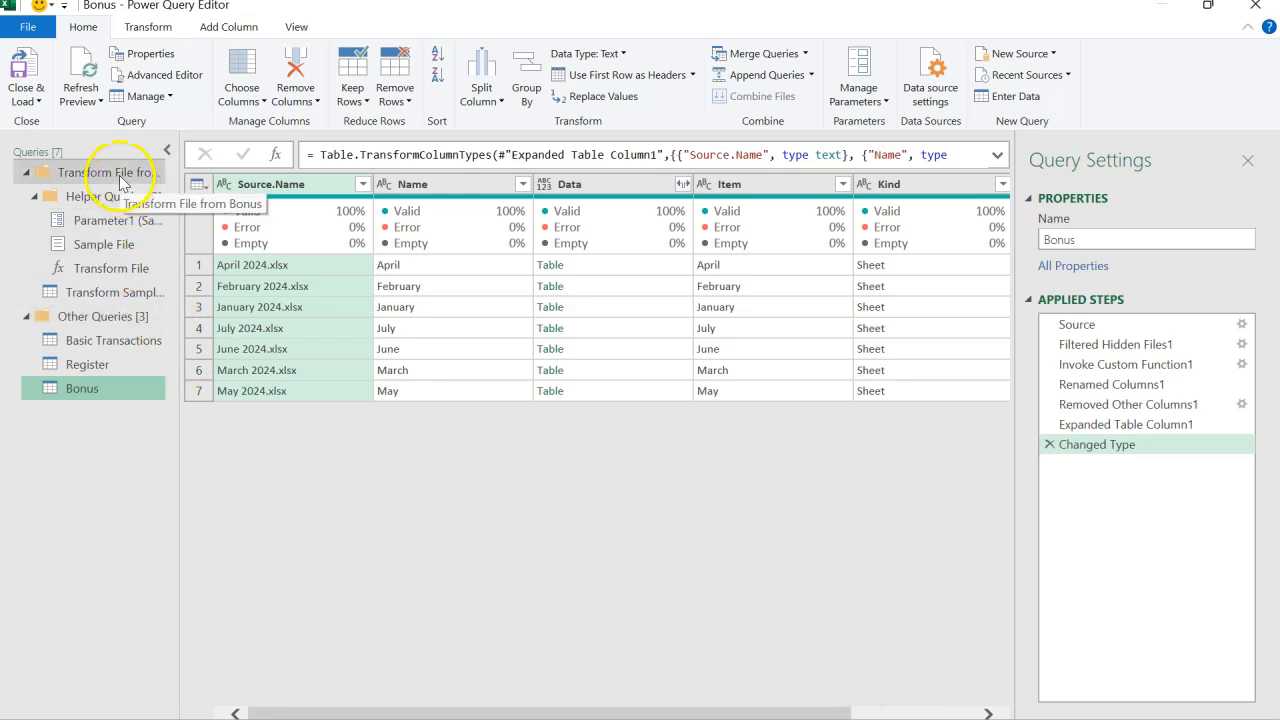
# Examine the generated Transform File group, including Parameter1, Sample File and the Transform File function, and return to the Bonus query
pyautogui.click(119, 175)
pyautogui.click(109, 196)
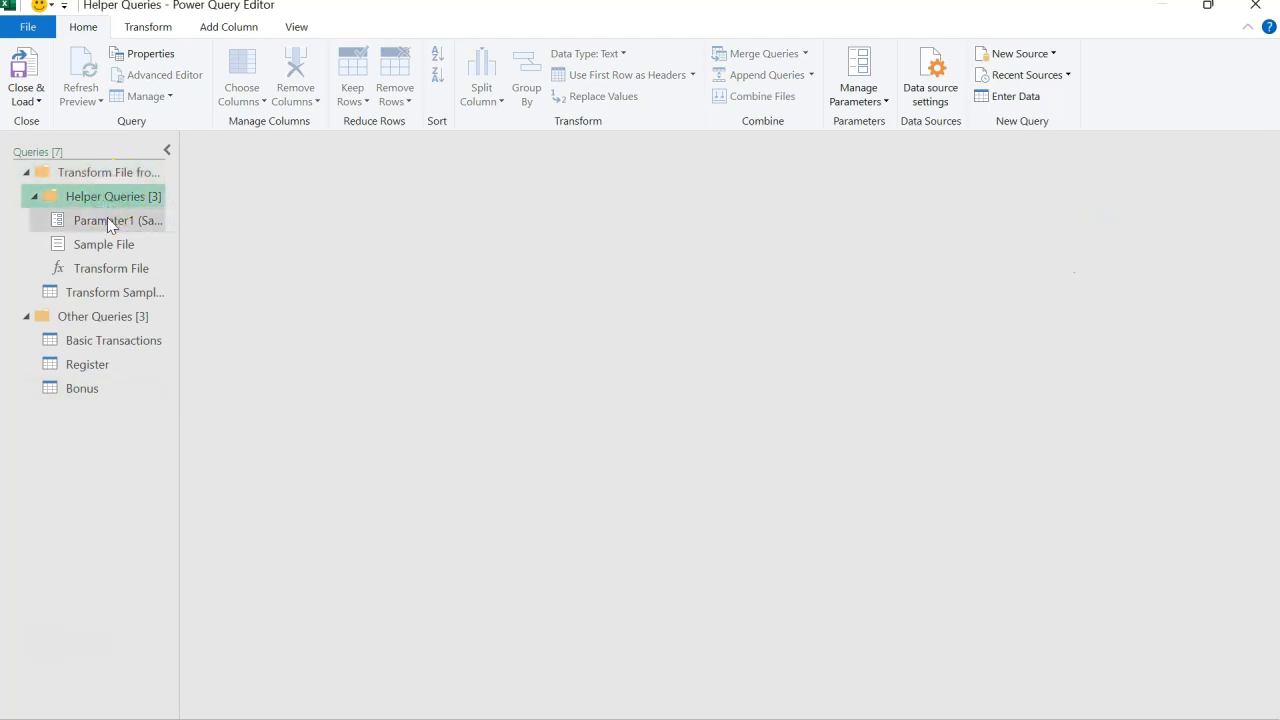
pyautogui.click(108, 220)
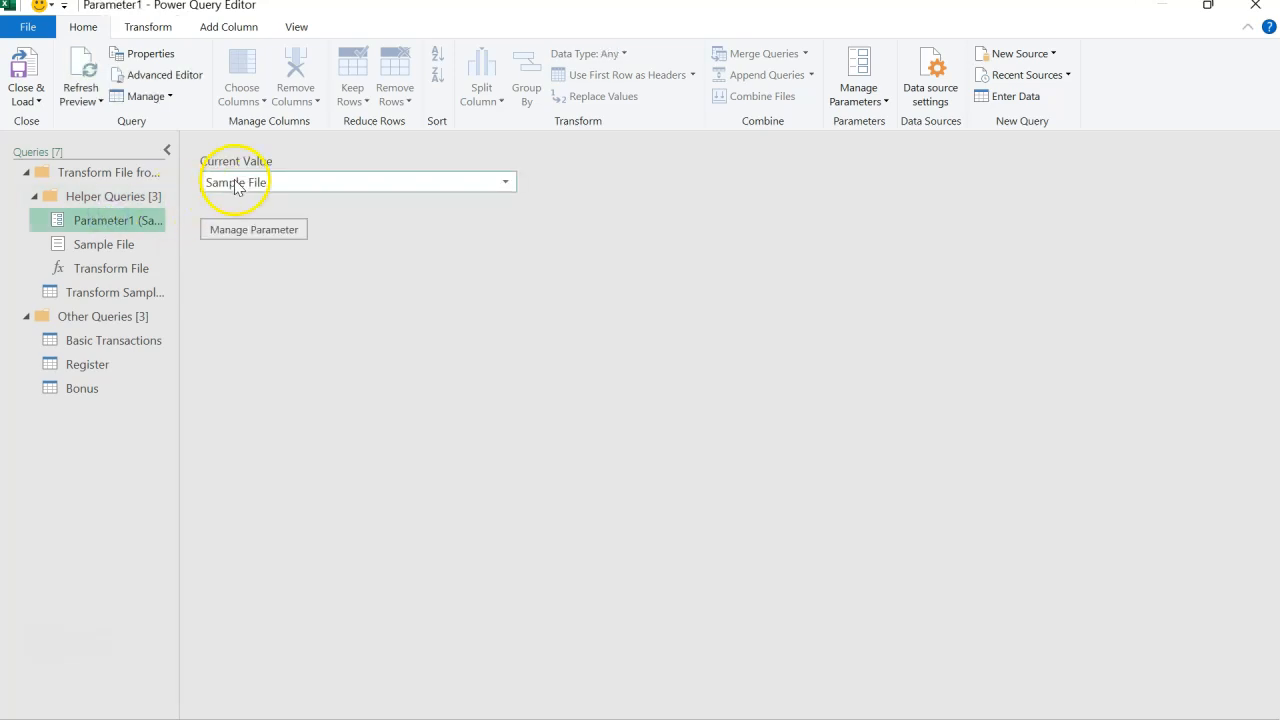
pyautogui.click(137, 245)
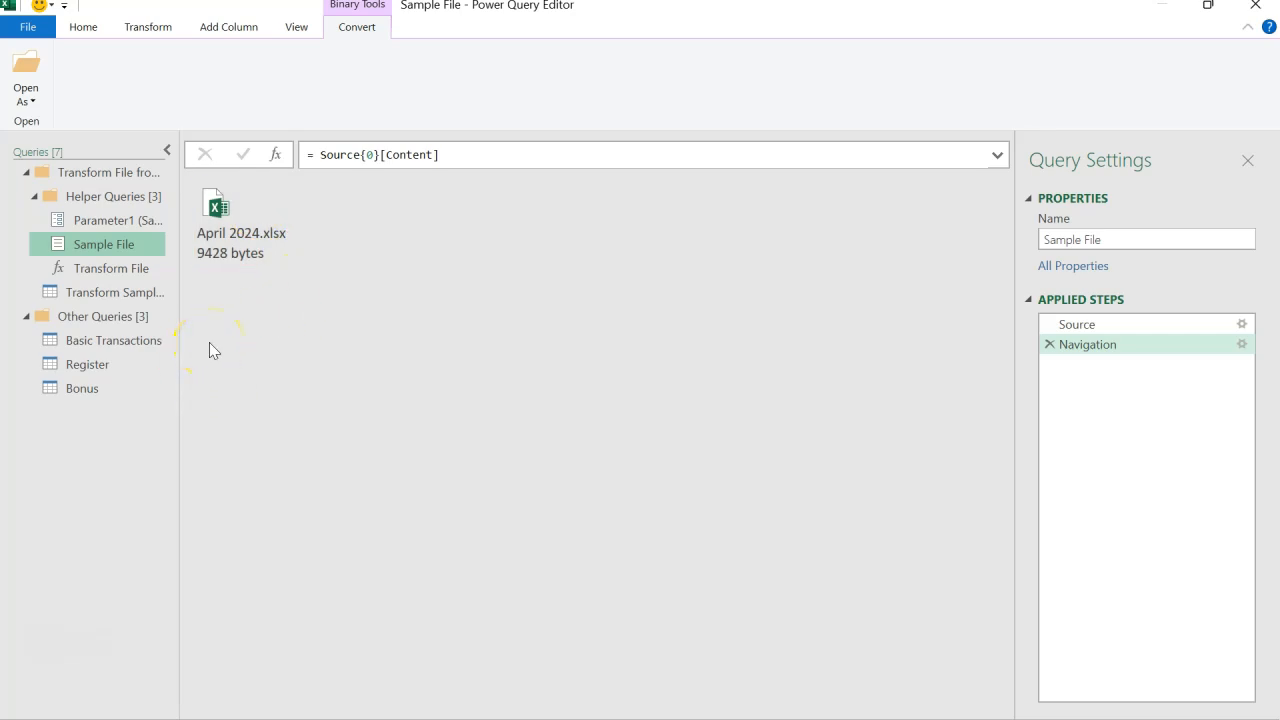
pyautogui.click(139, 270)
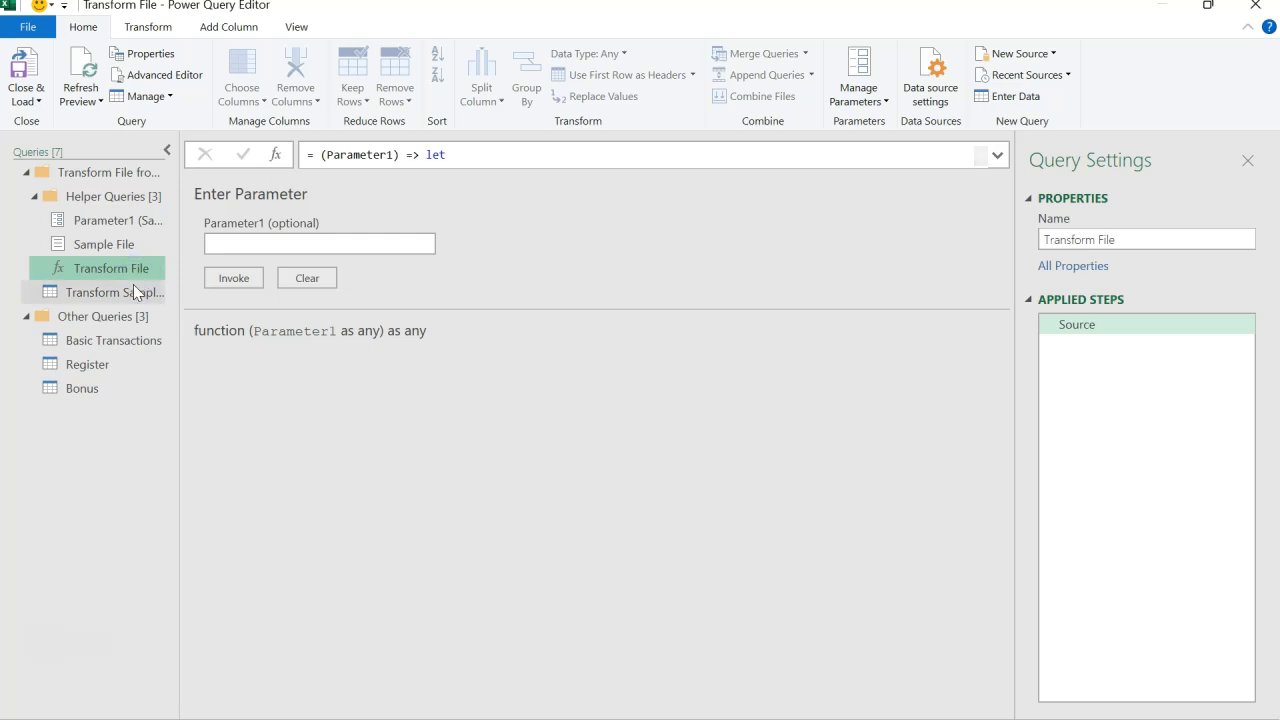
pyautogui.click(129, 293)
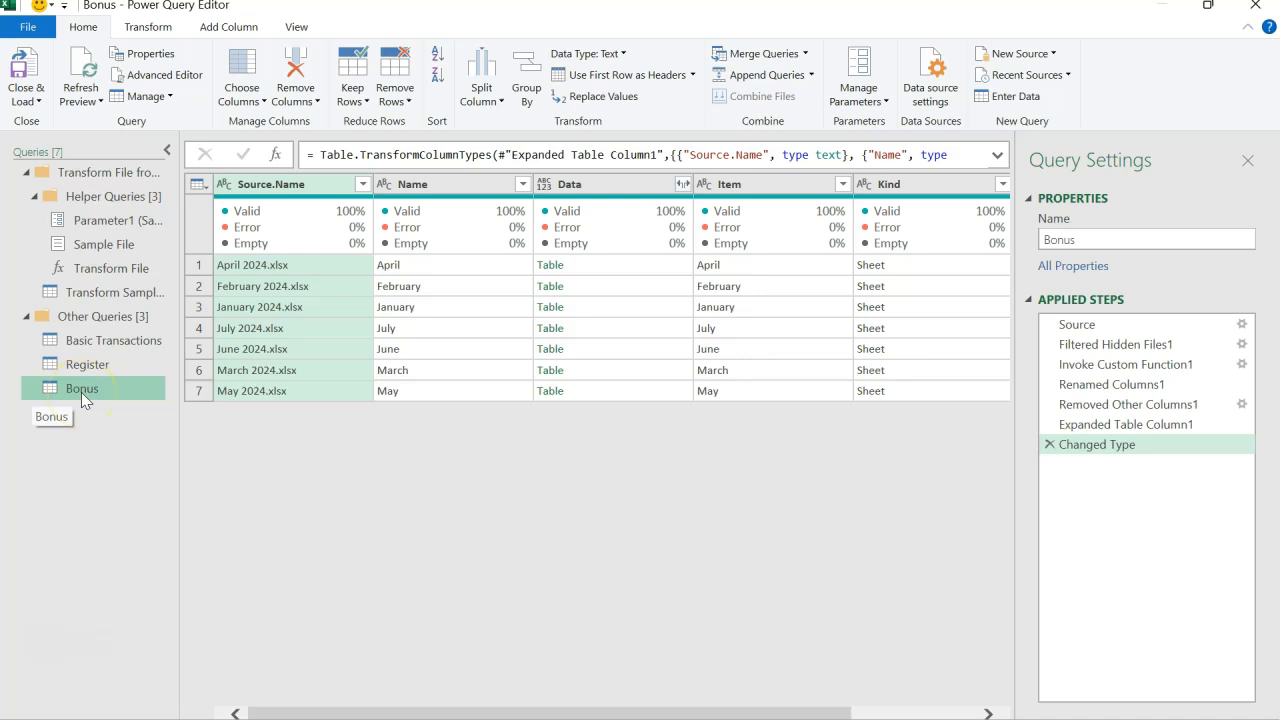
# Preview the nested monthly tables in the Bonus query's Data column one after another, ending on April
pyautogui.moveTo(603, 205)
pyautogui.click(609, 182)
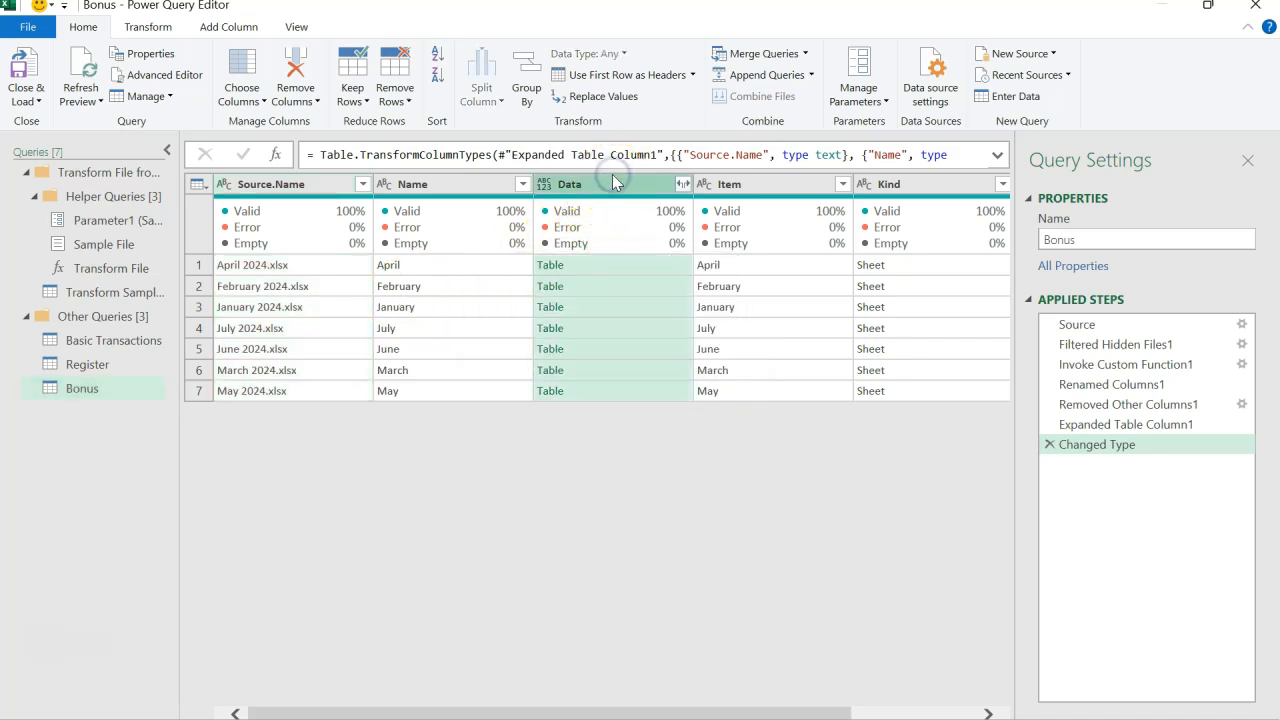
pyautogui.moveTo(600, 248)
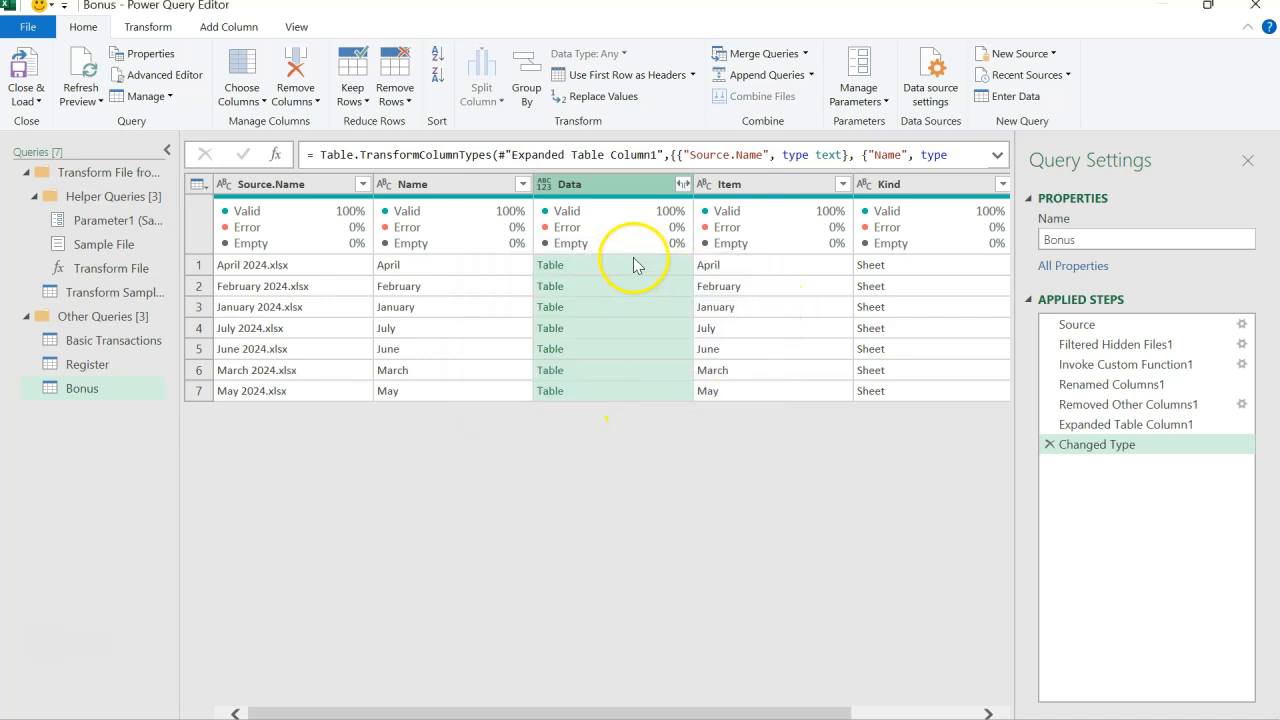
pyautogui.click(629, 268)
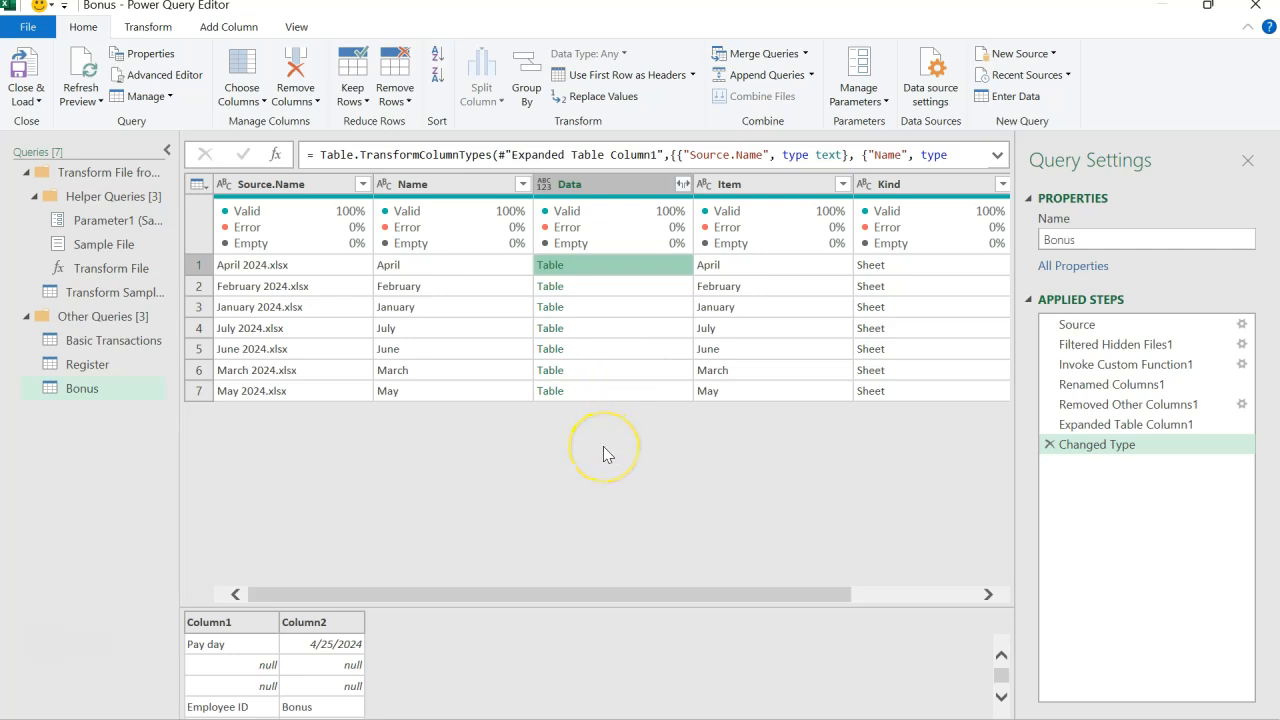
pyautogui.scroll(-3, 620, 664)
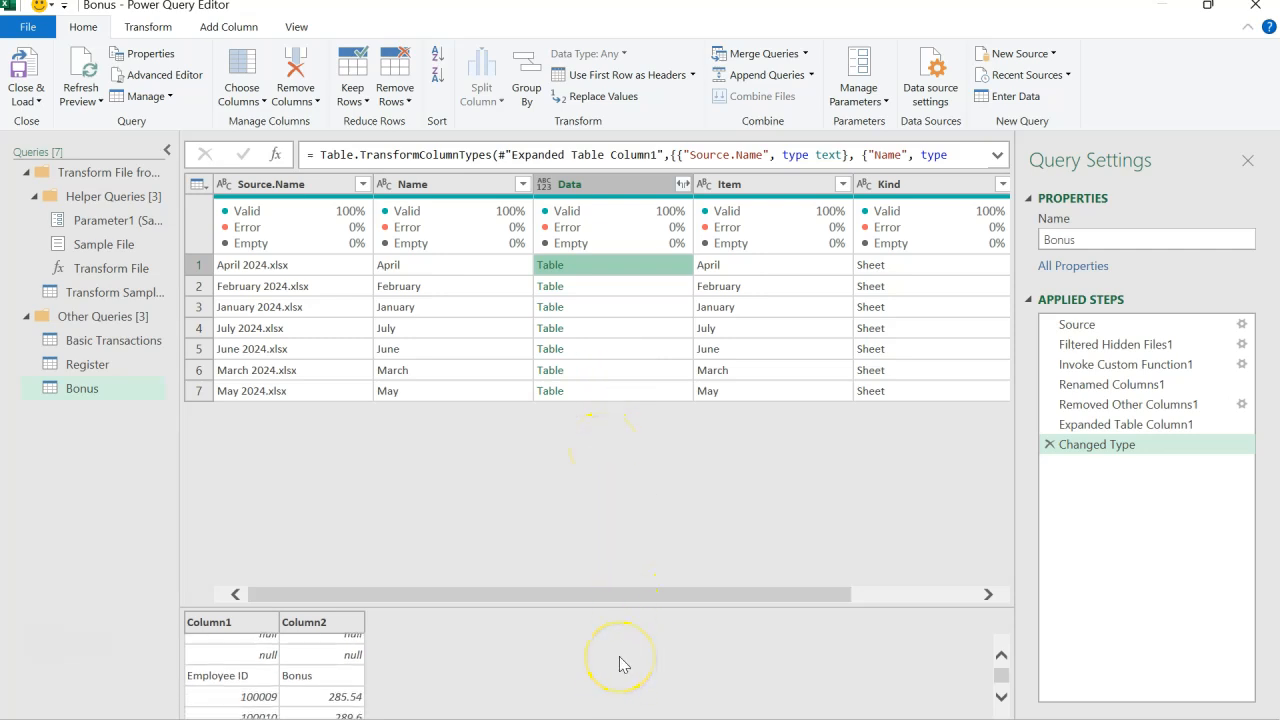
pyautogui.click(646, 286)
pyautogui.click(643, 303)
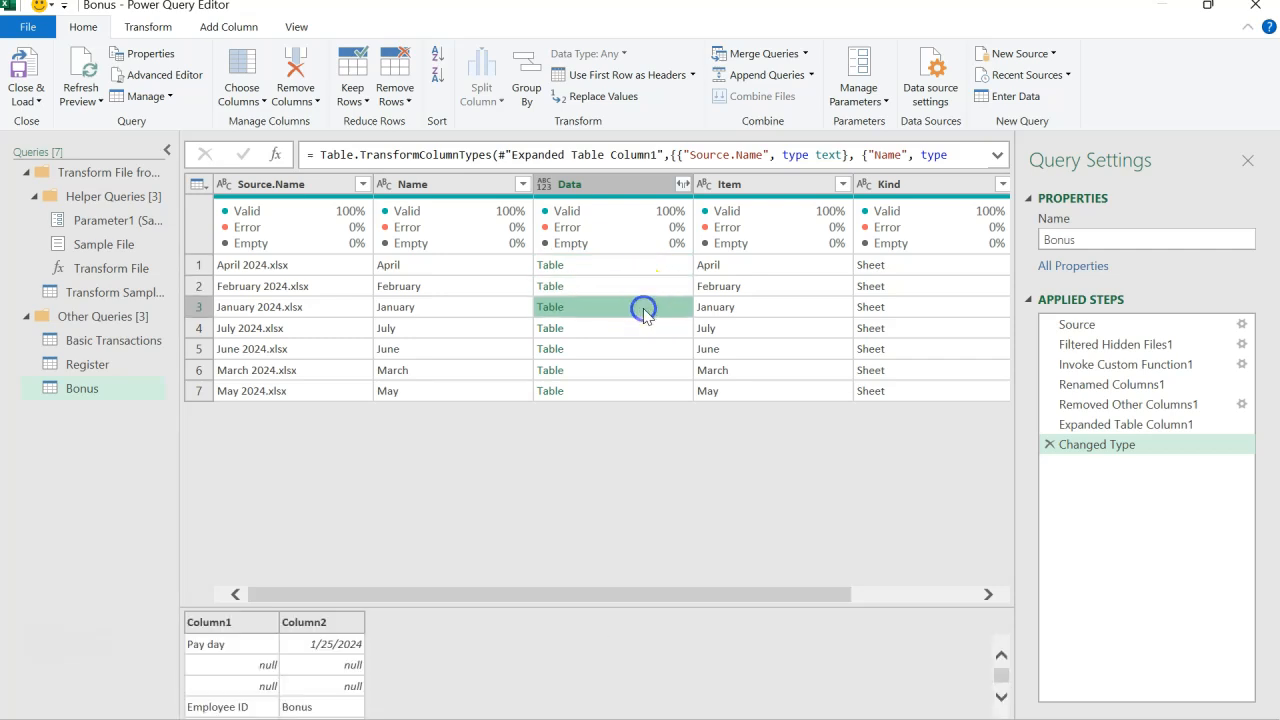
pyautogui.click(643, 328)
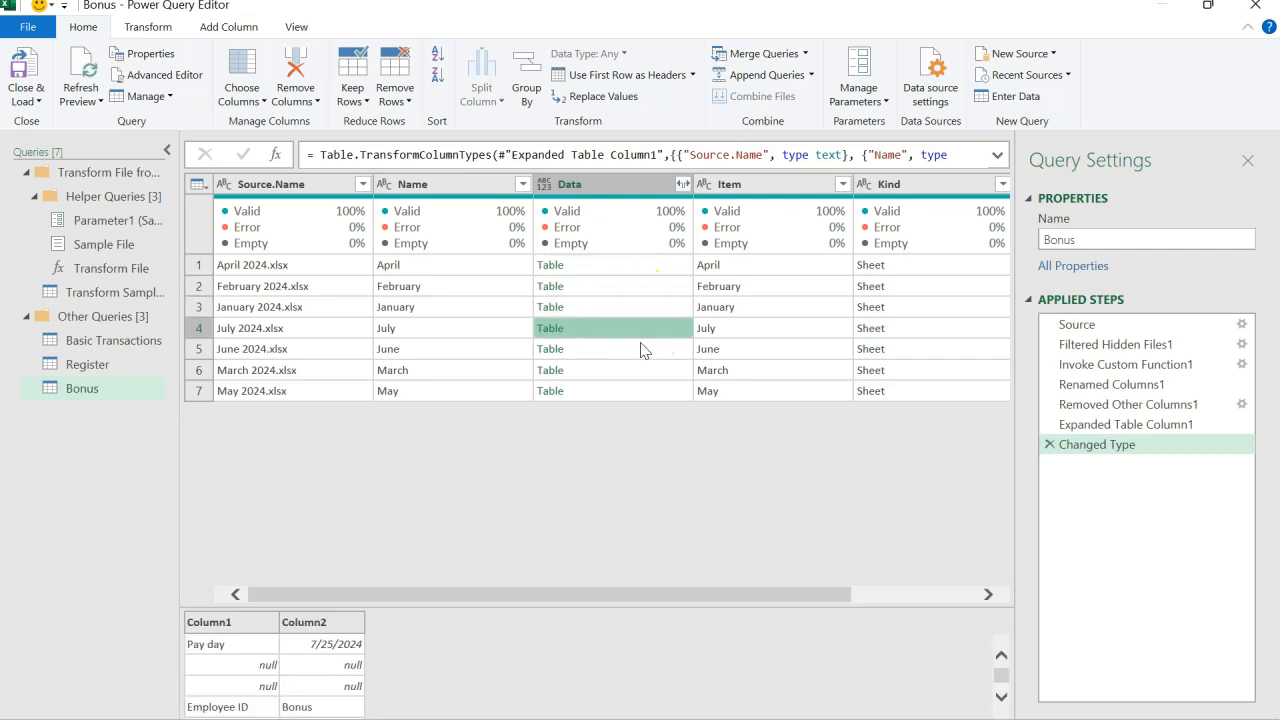
pyautogui.click(640, 348)
pyautogui.click(636, 370)
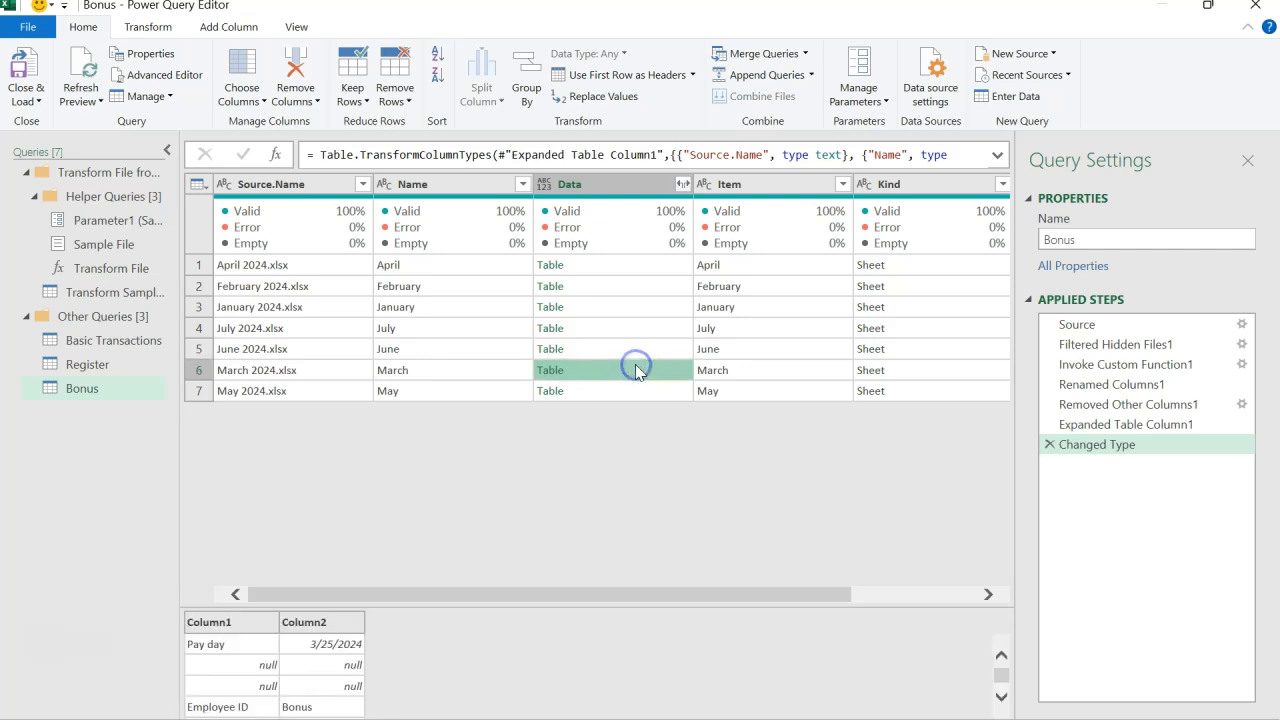
pyautogui.click(636, 390)
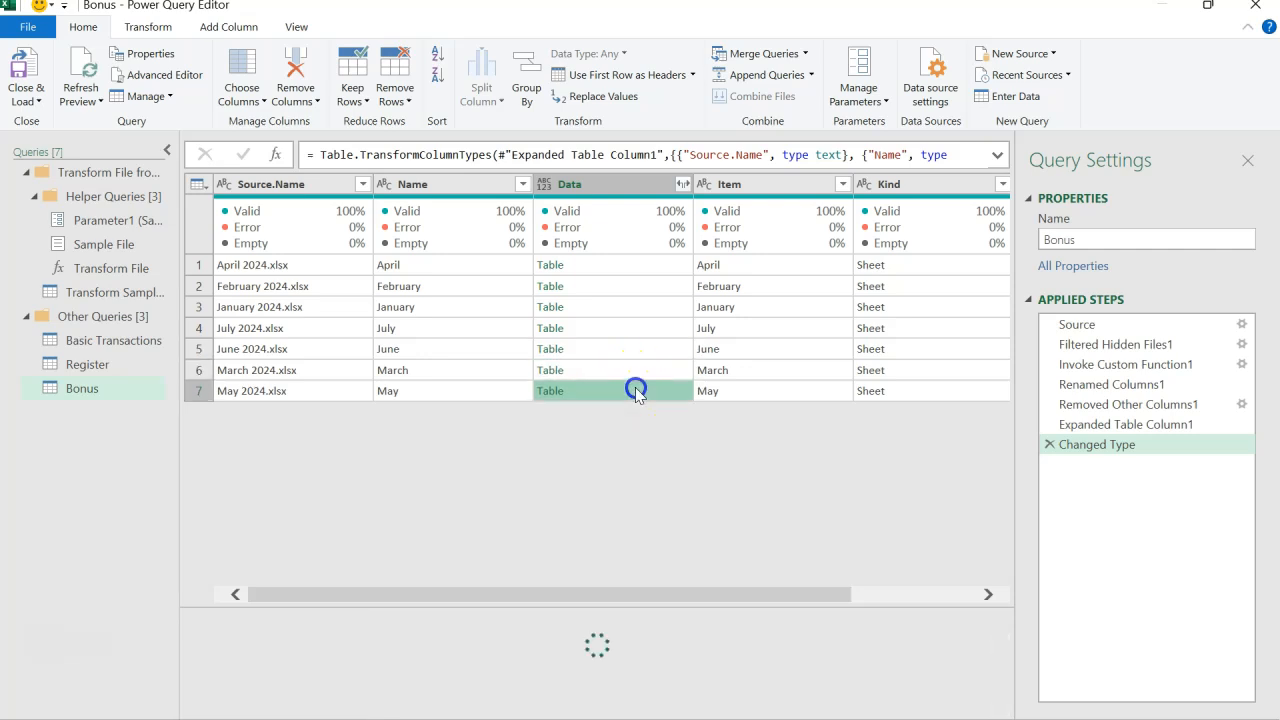
pyautogui.click(641, 266)
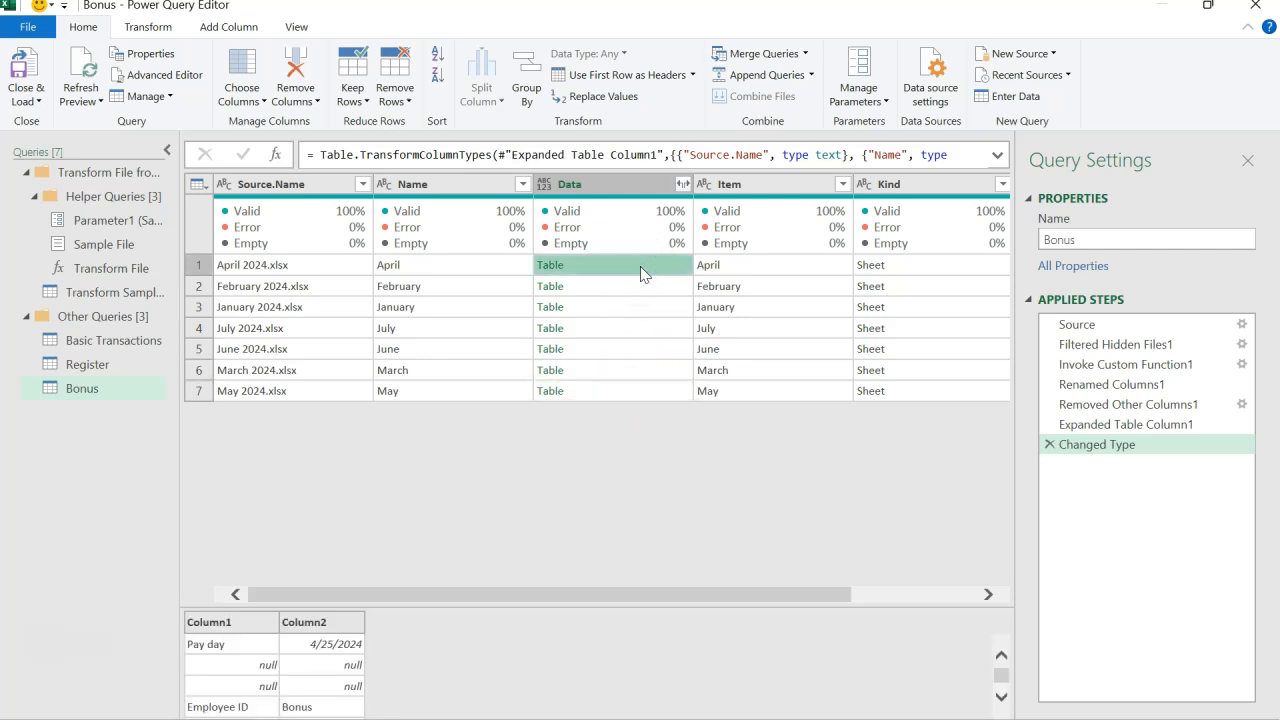
# Check instruction 4 of the Bonus section in Steps.txt and remove every column except Data from the Bonus query
pyautogui.hotkey('alt', 'Tab')
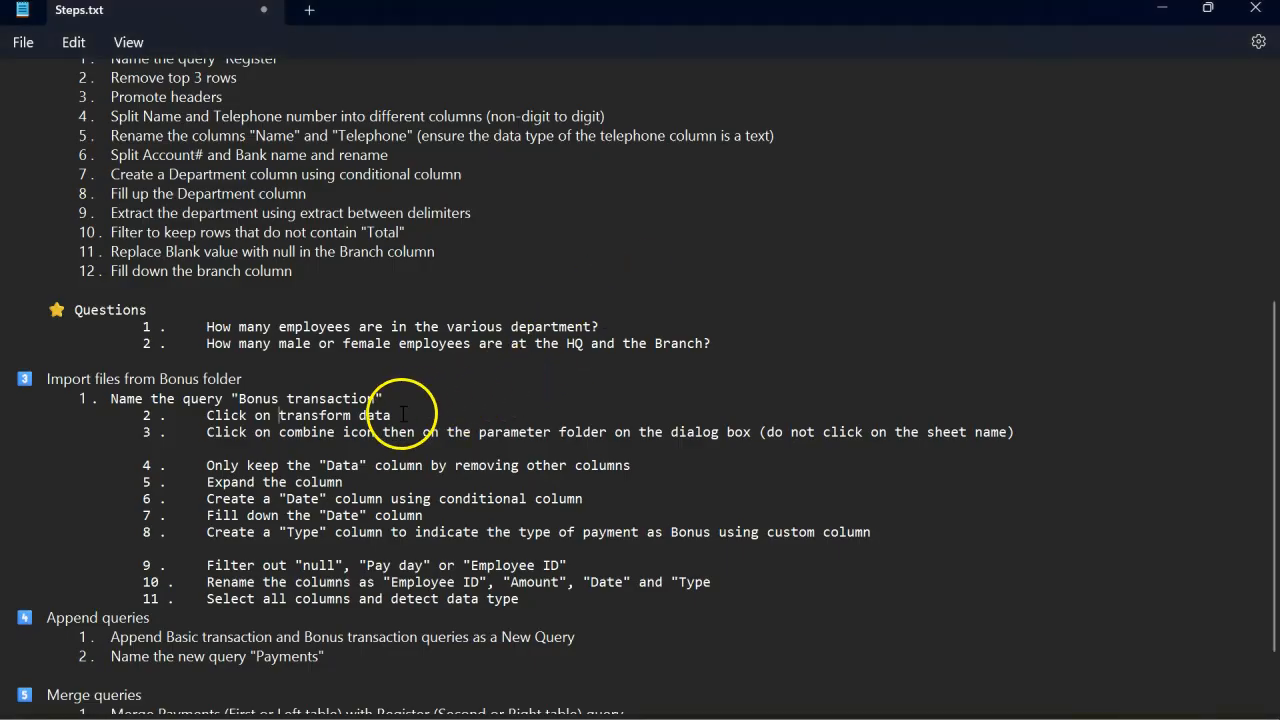
pyautogui.click(212, 465)
pyautogui.moveTo(212, 465); pyautogui.dragTo(511, 477)
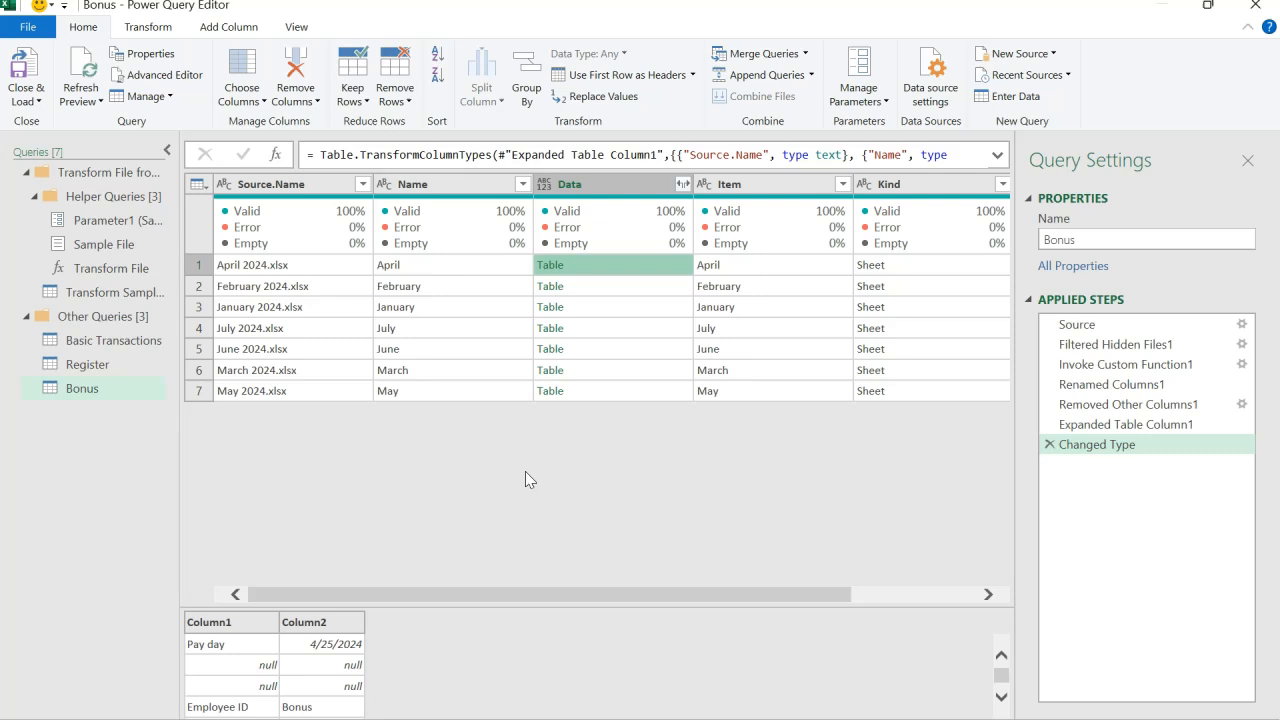
pyautogui.click(608, 190)
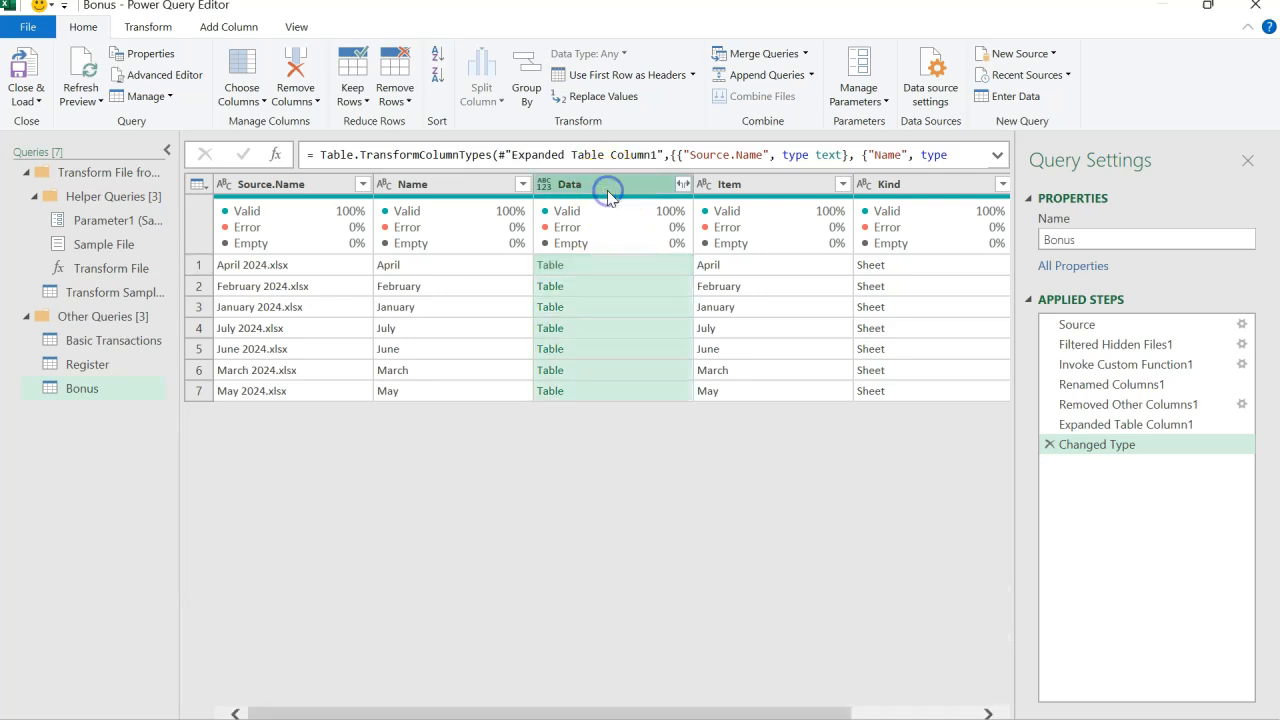
pyautogui.click(611, 232)
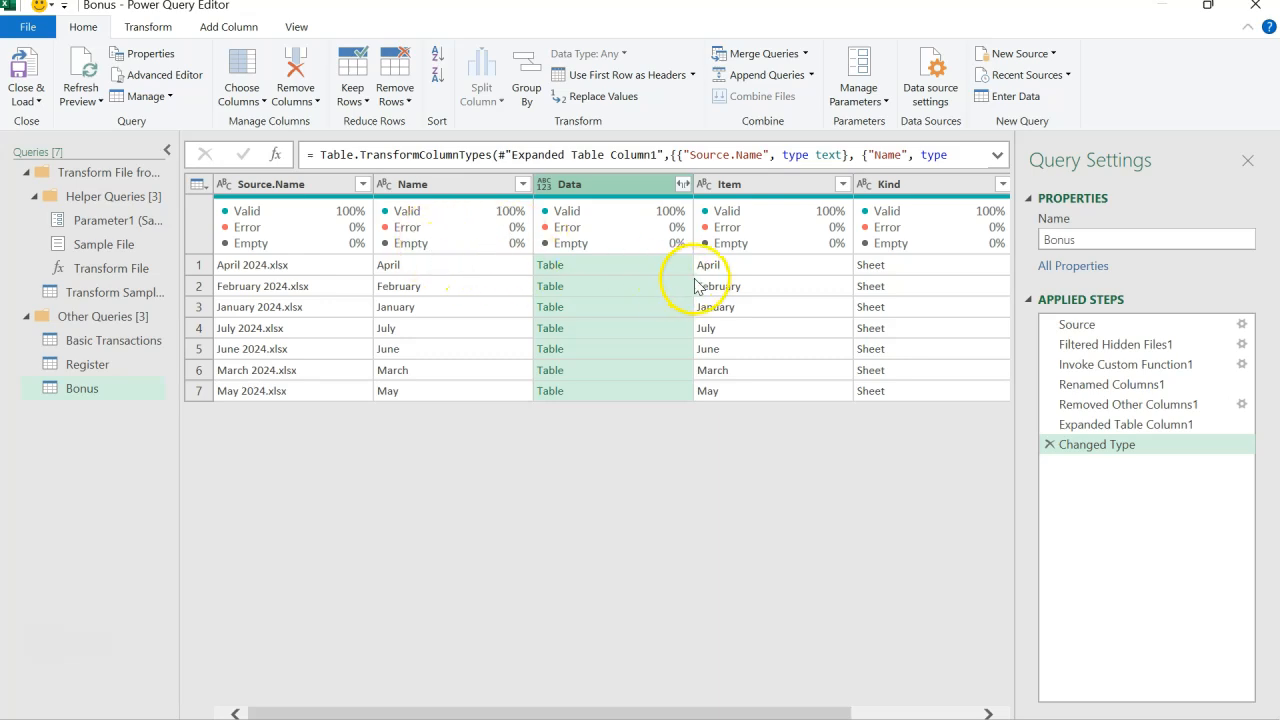
pyautogui.rightClick(618, 195)
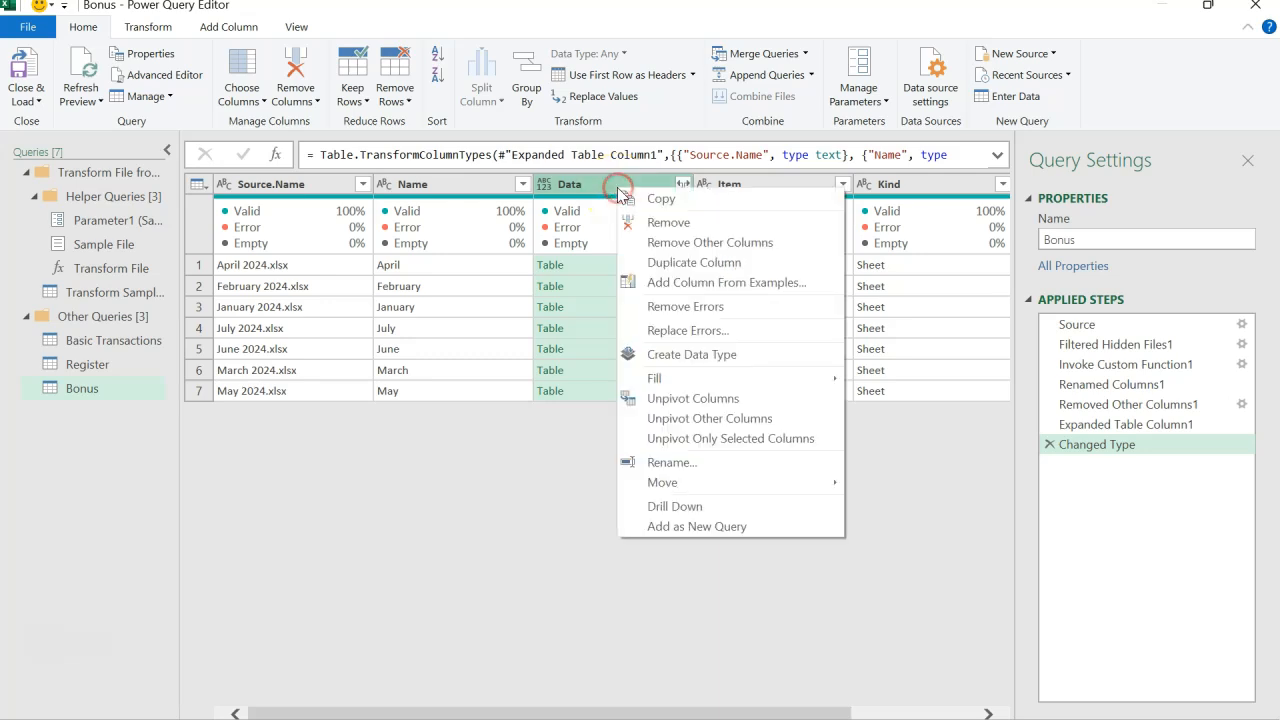
pyautogui.click(755, 245)
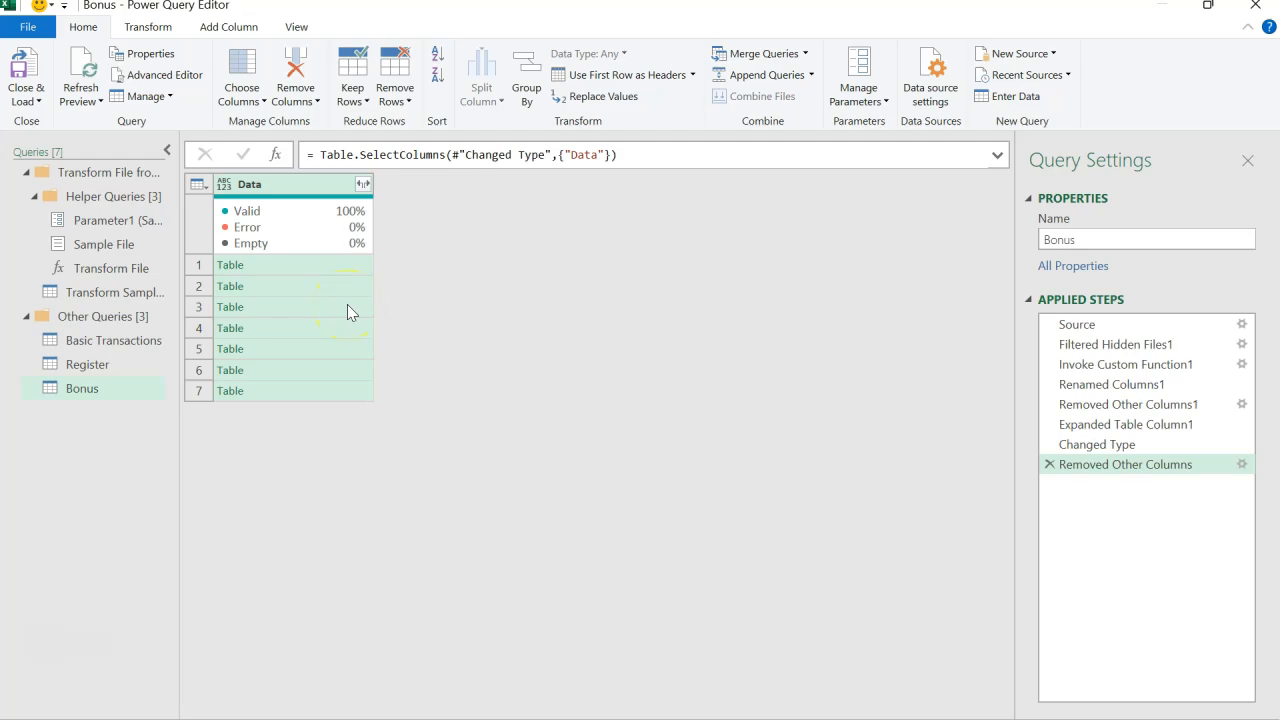
# Check the expand instruction in Steps.txt and expand the Data column into Column1 and Column2 without the original column name as prefix
pyautogui.hotkey('alt', 'Tab')
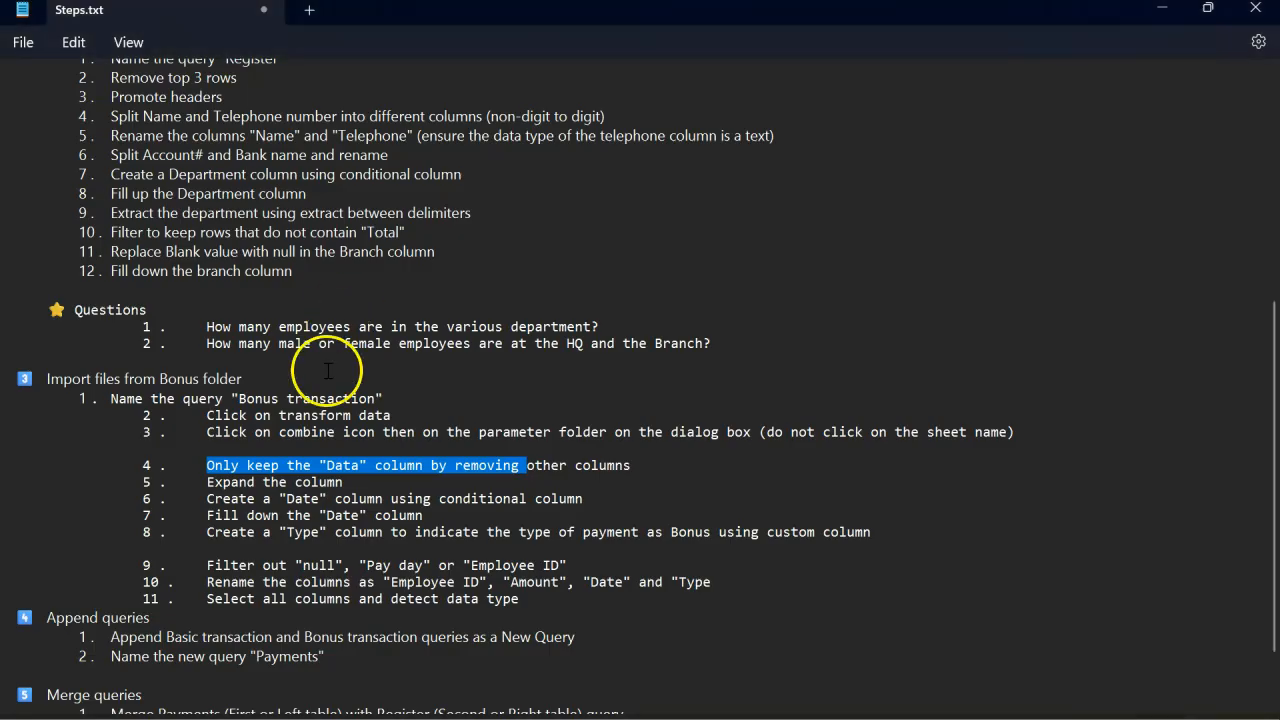
pyautogui.click(212, 489)
pyautogui.moveTo(212, 489); pyautogui.dragTo(340, 495)
pyautogui.hotkey('alt', 'Tab')
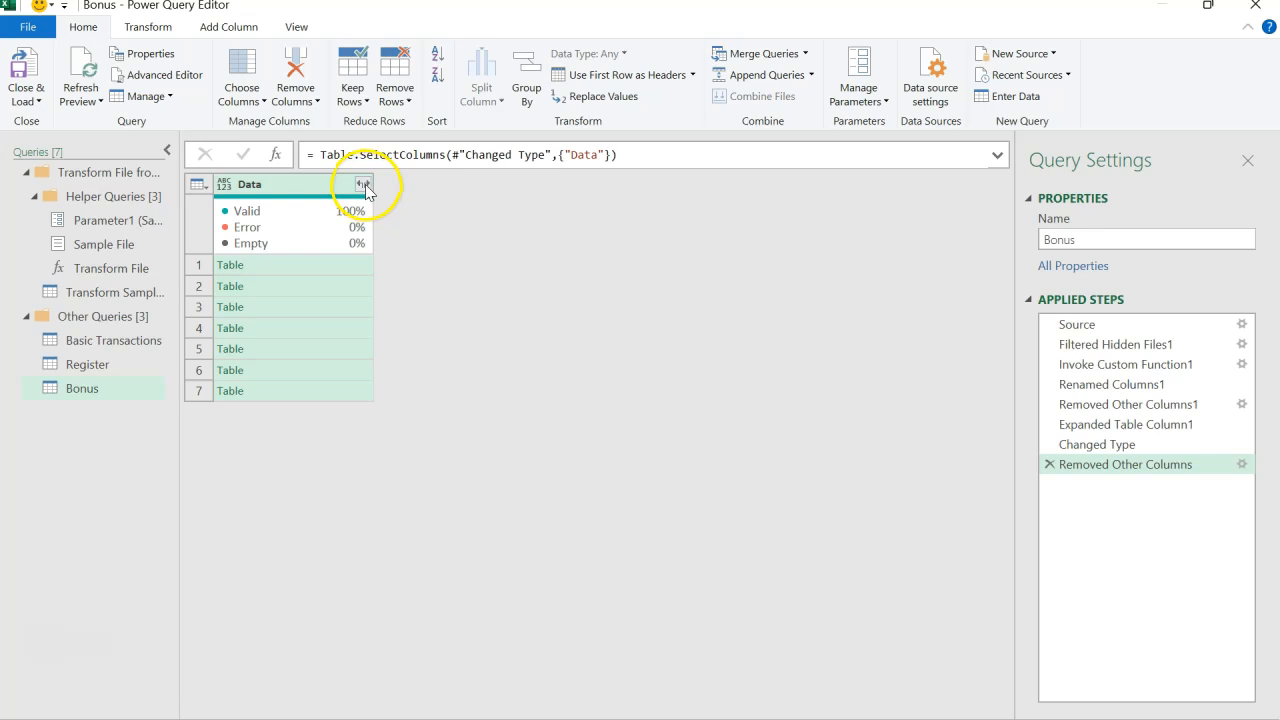
pyautogui.click(363, 184)
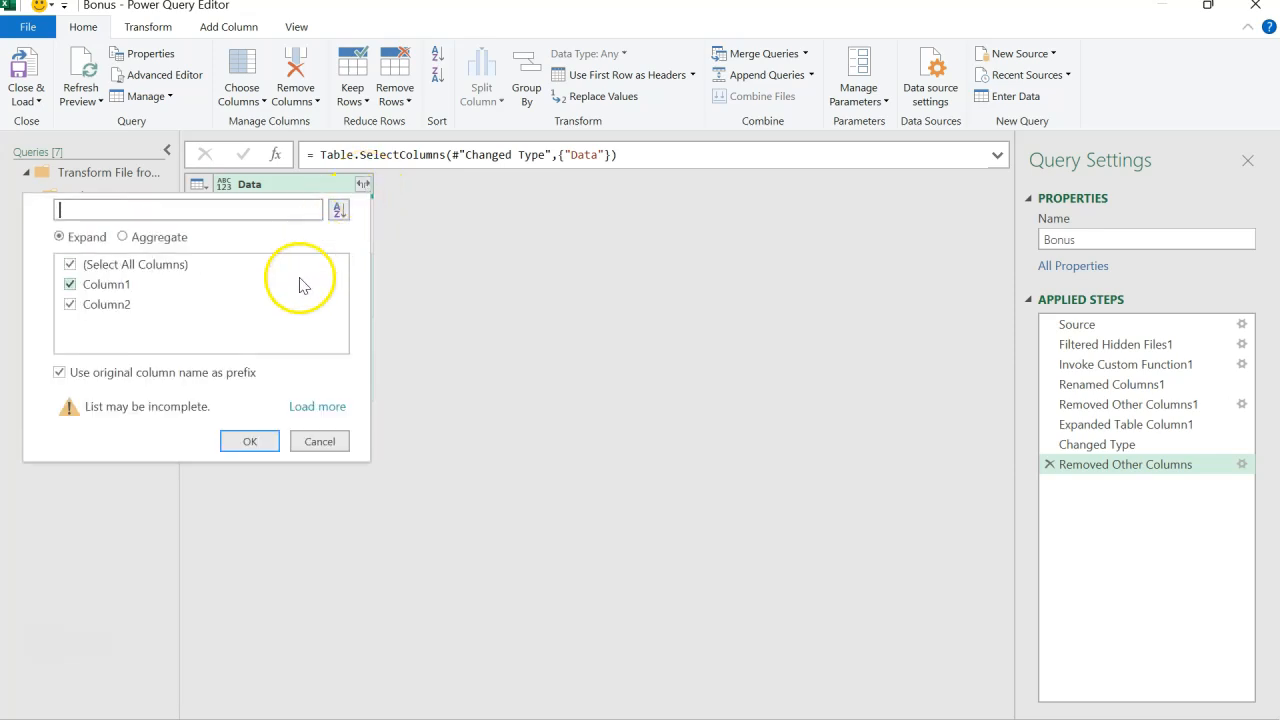
pyautogui.click(206, 372)
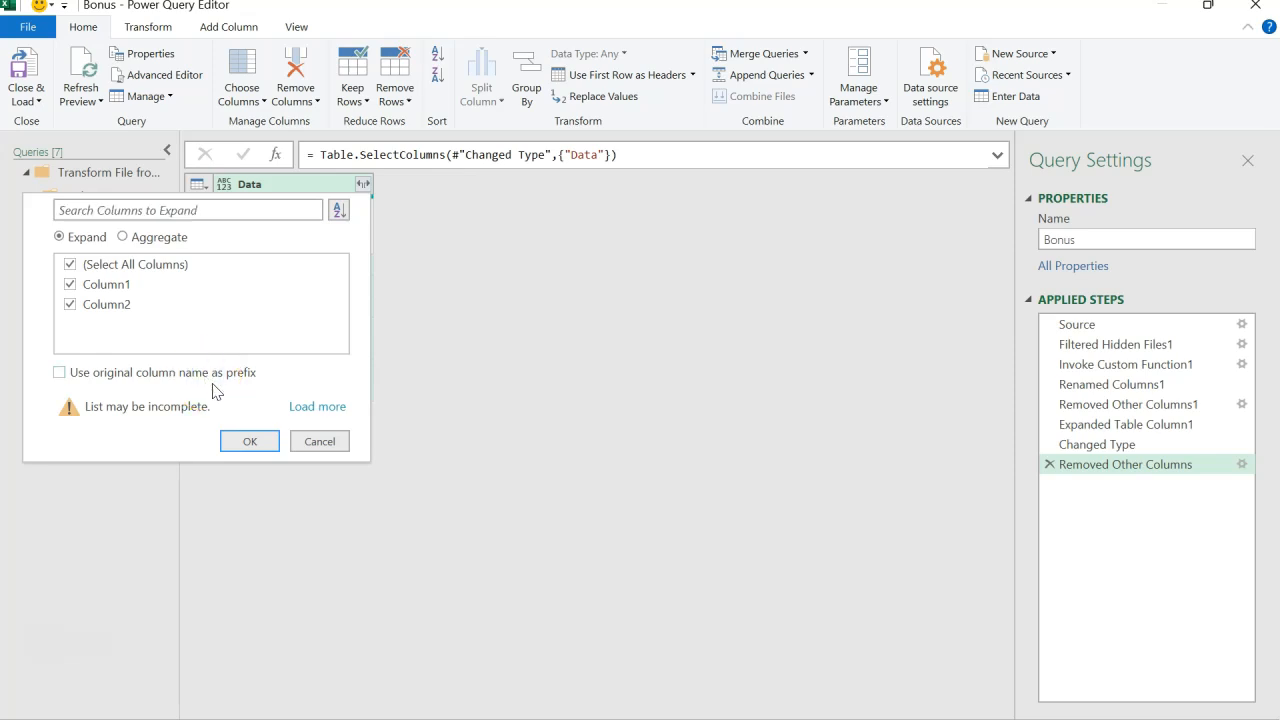
pyautogui.click(246, 440)
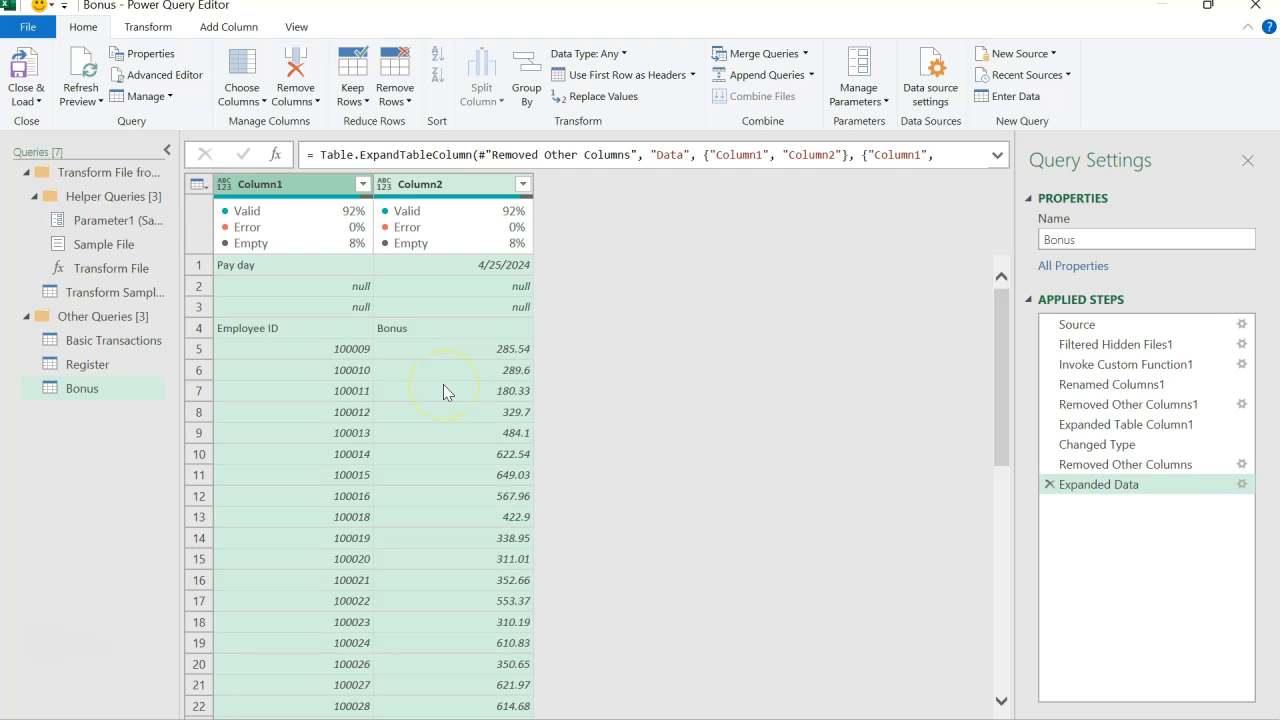
# Examine the expanded Bonus rows for the repeating Pay day, null and Employee ID header rows of each monthly table
pyautogui.scroll(-6, 444, 389)
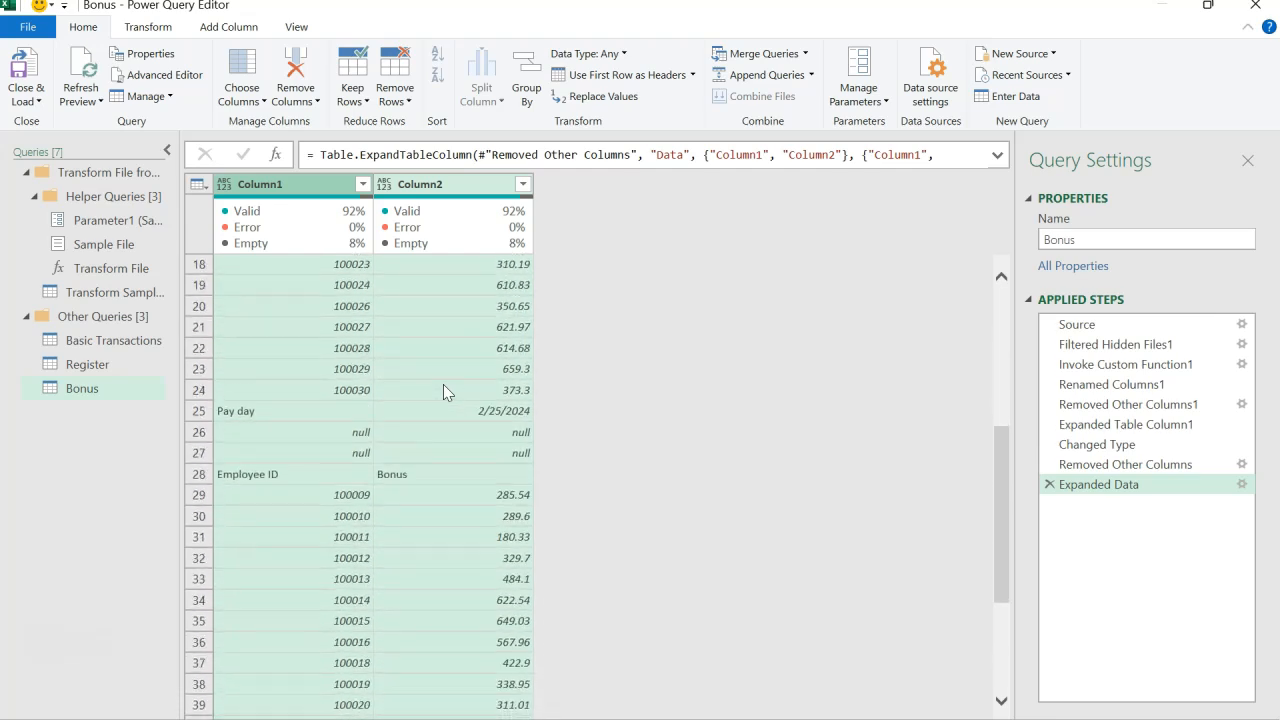
pyautogui.scroll(1, 445, 391)
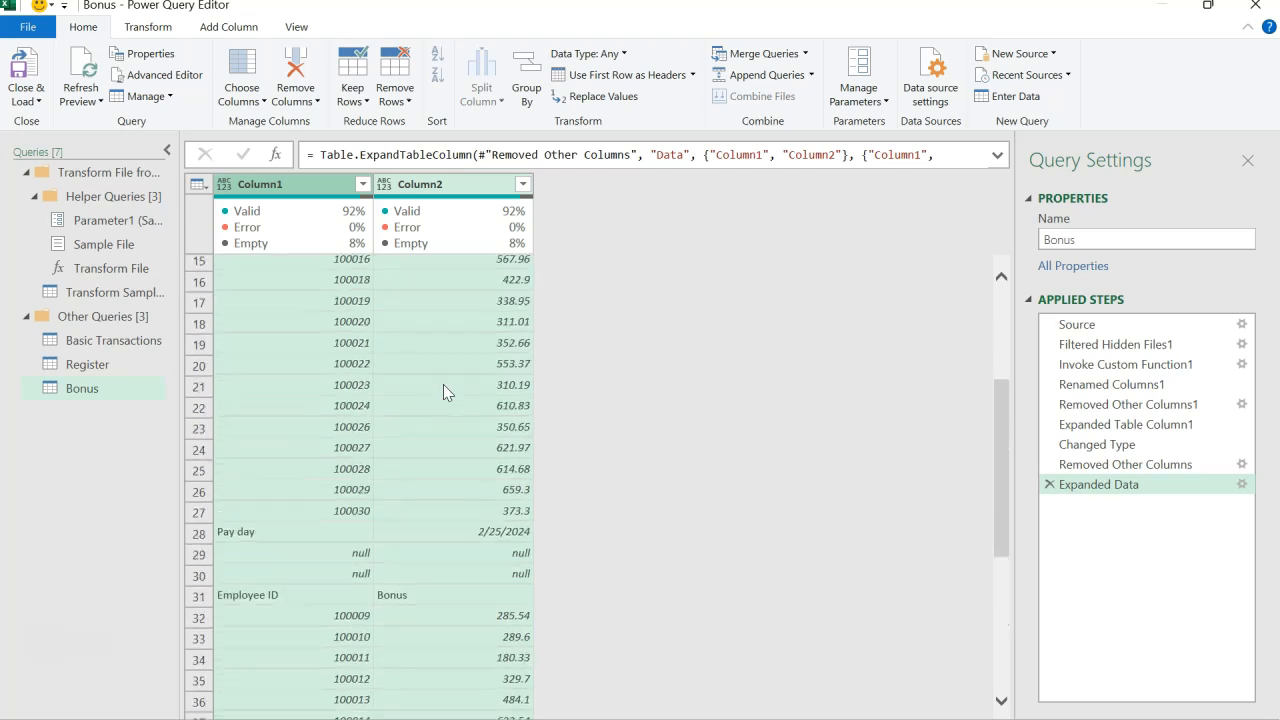
pyautogui.scroll(5, 443, 391)
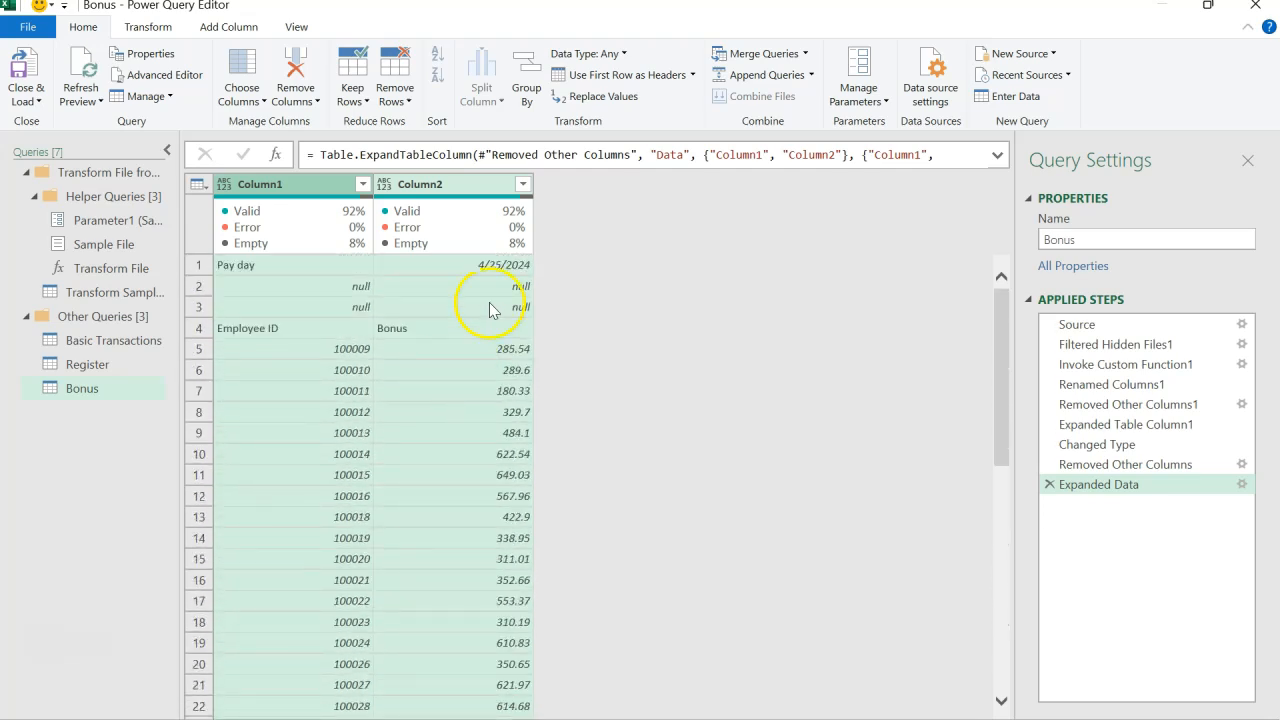
pyautogui.scroll(-4, 504, 275)
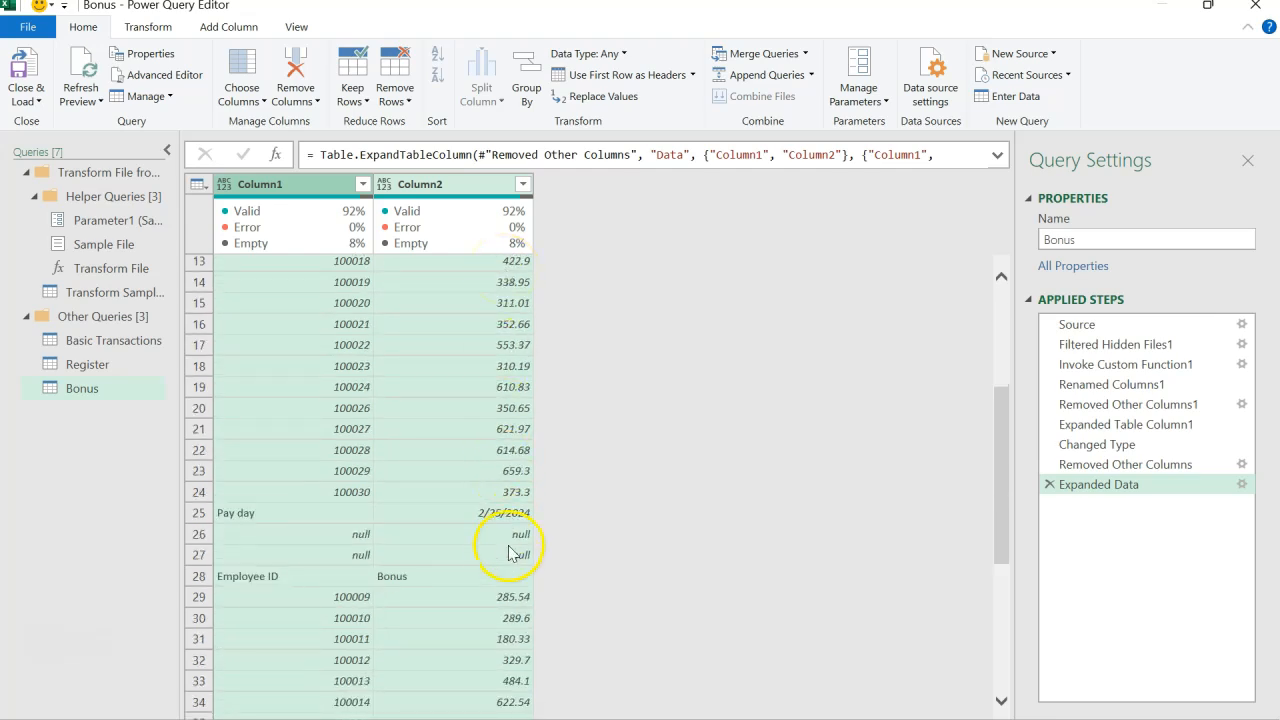
pyautogui.scroll(-8, 505, 560)
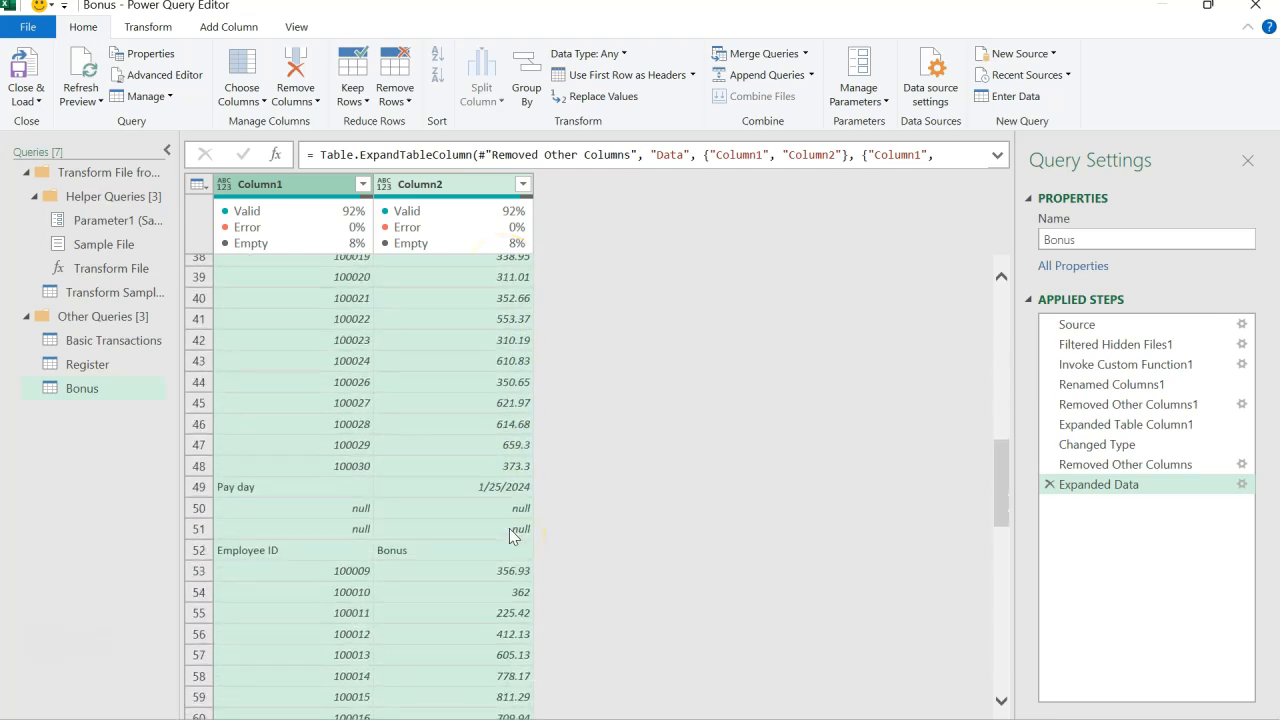
pyautogui.scroll(-6, 509, 531)
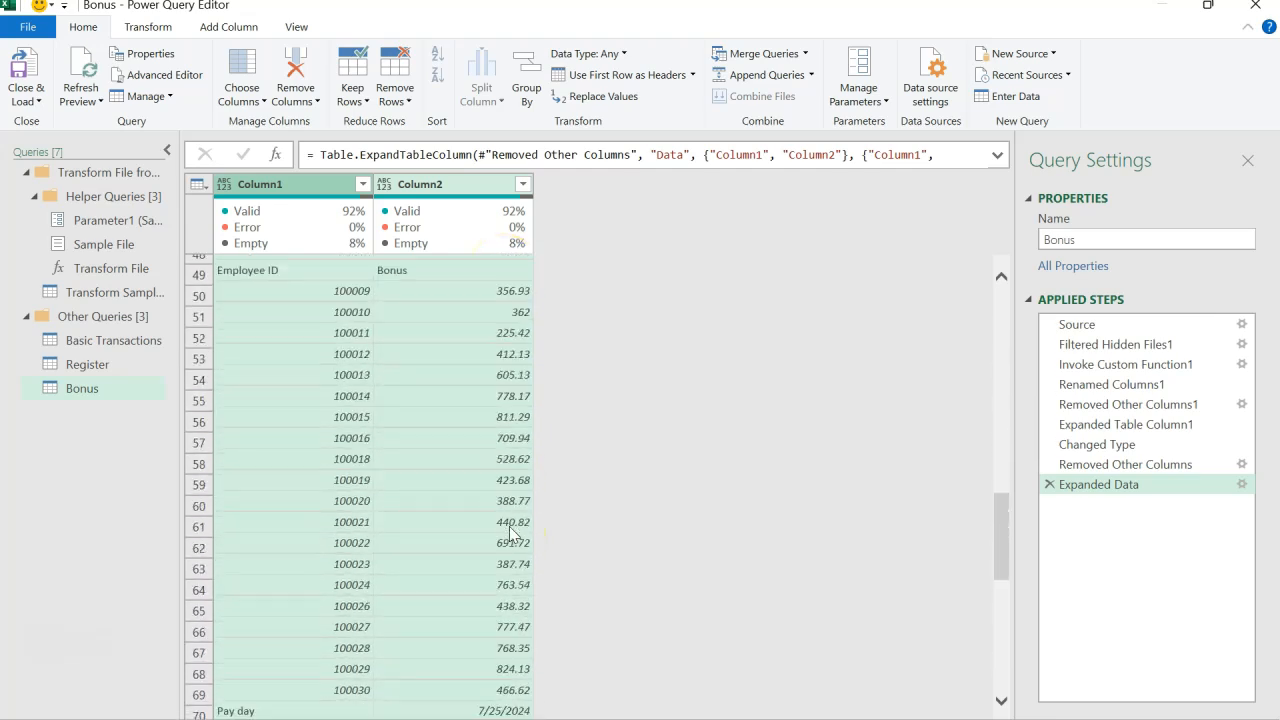
pyautogui.scroll(18, 509, 526)
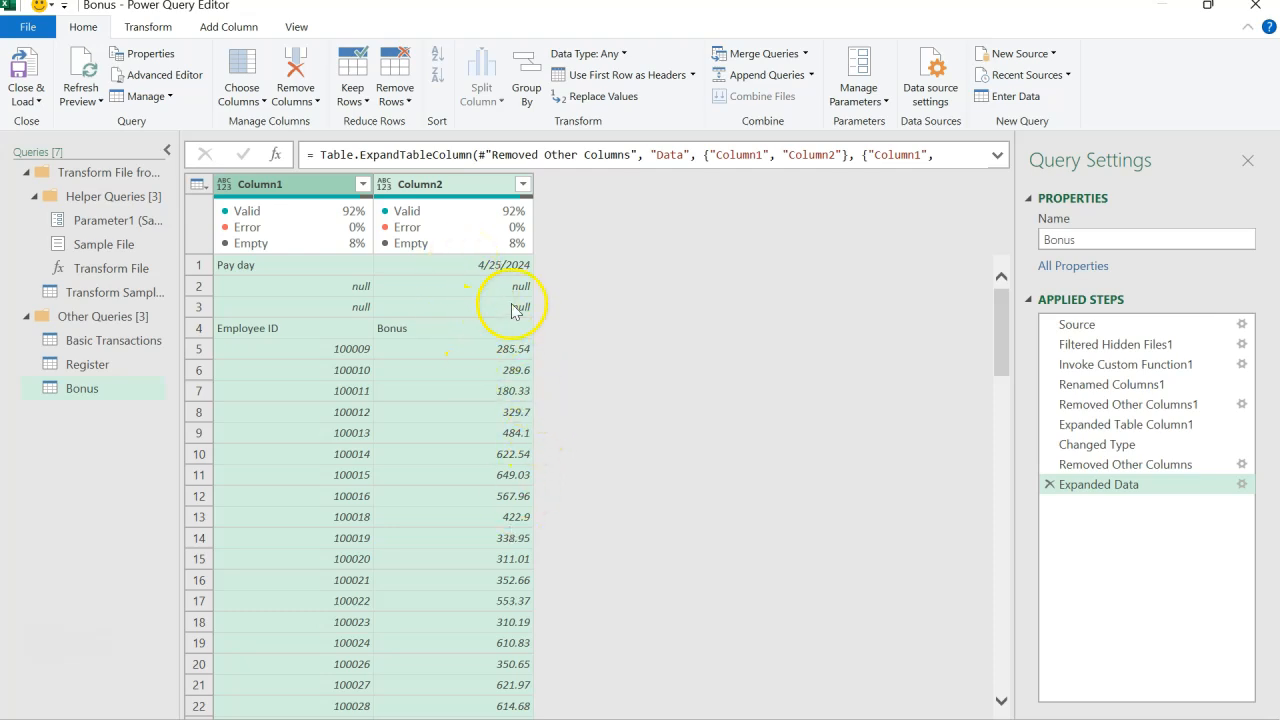
pyautogui.moveTo(457, 248)
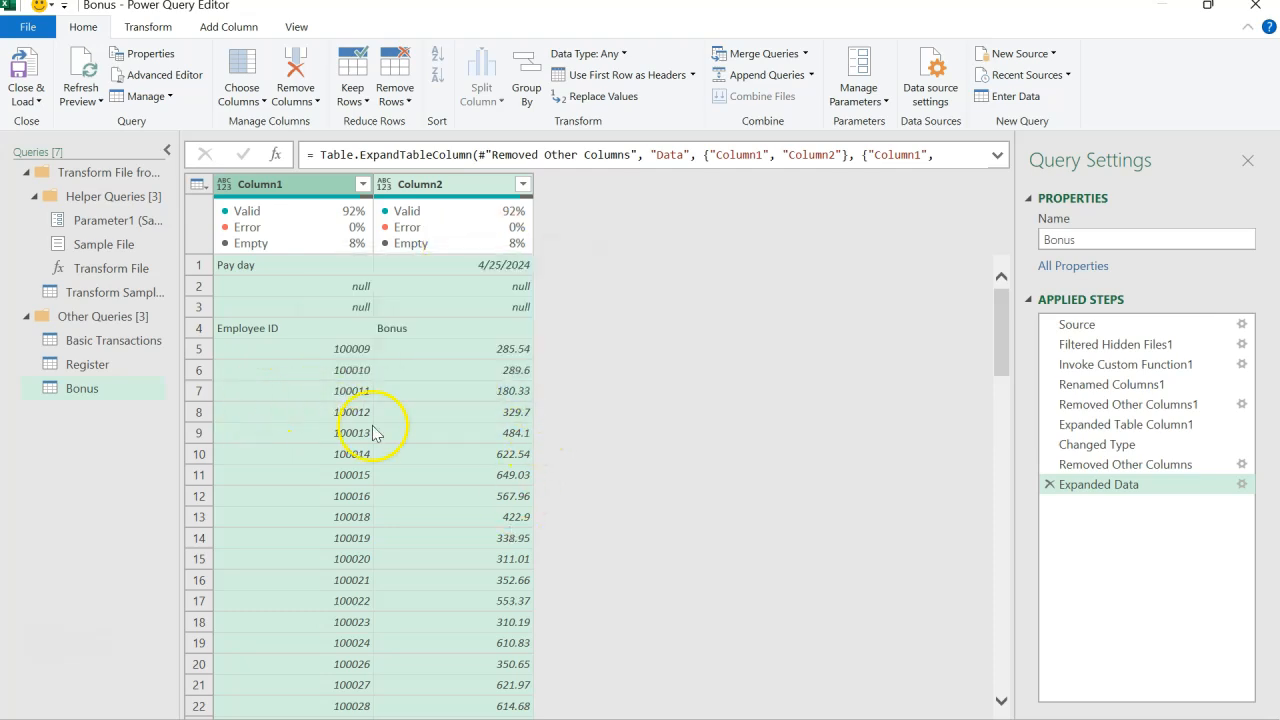
# Review the query at the Removed Other Columns and Changed Type steps, and return to the Expanded Data step
pyautogui.click(1090, 470)
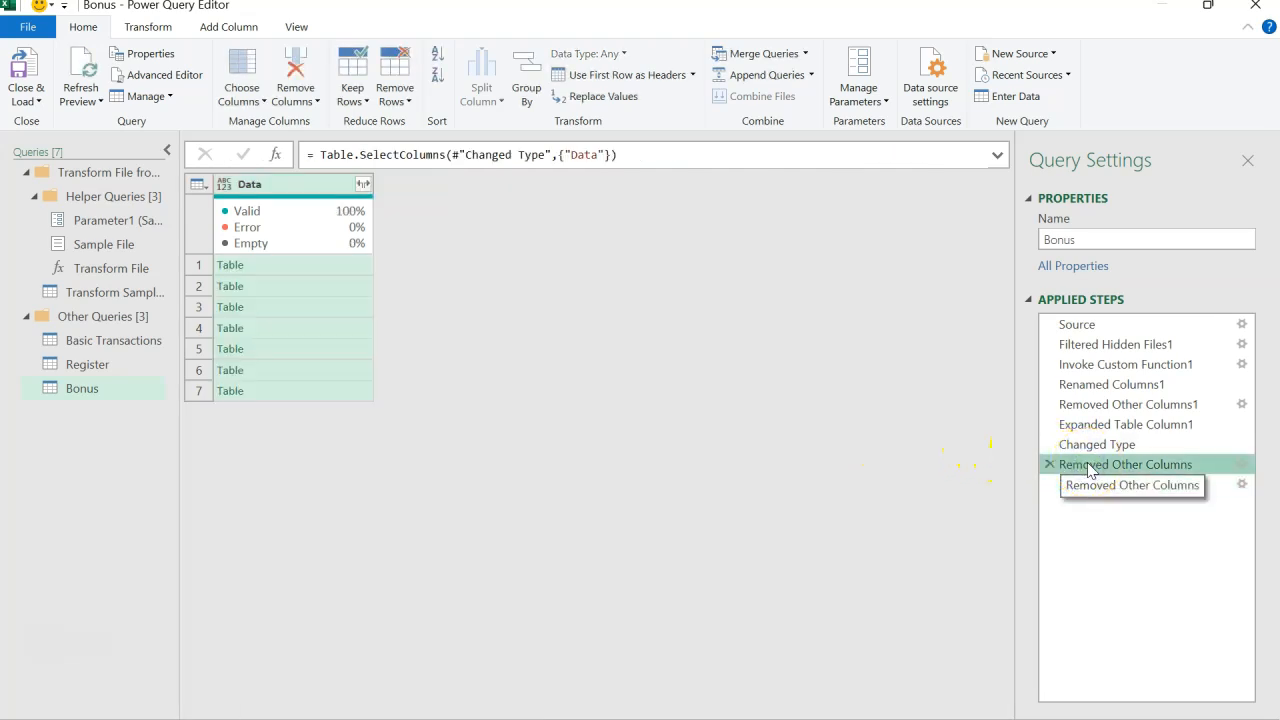
pyautogui.click(1111, 446)
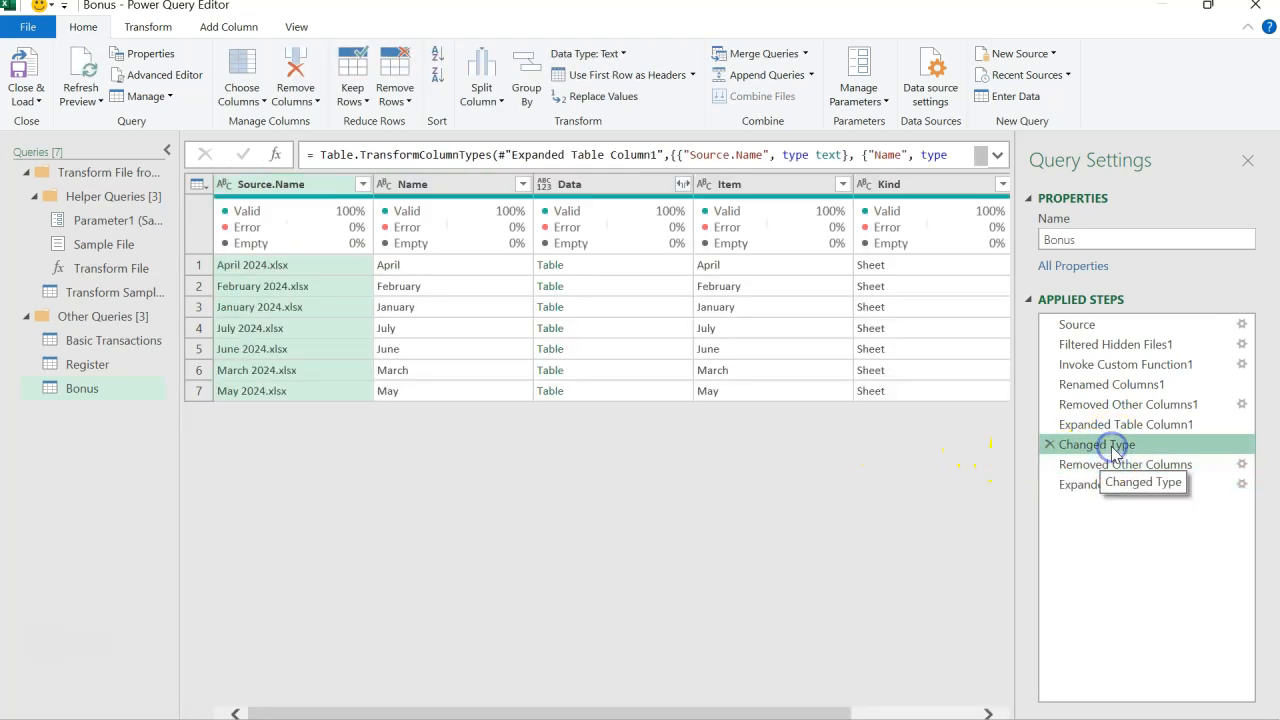
pyautogui.click(455, 187)
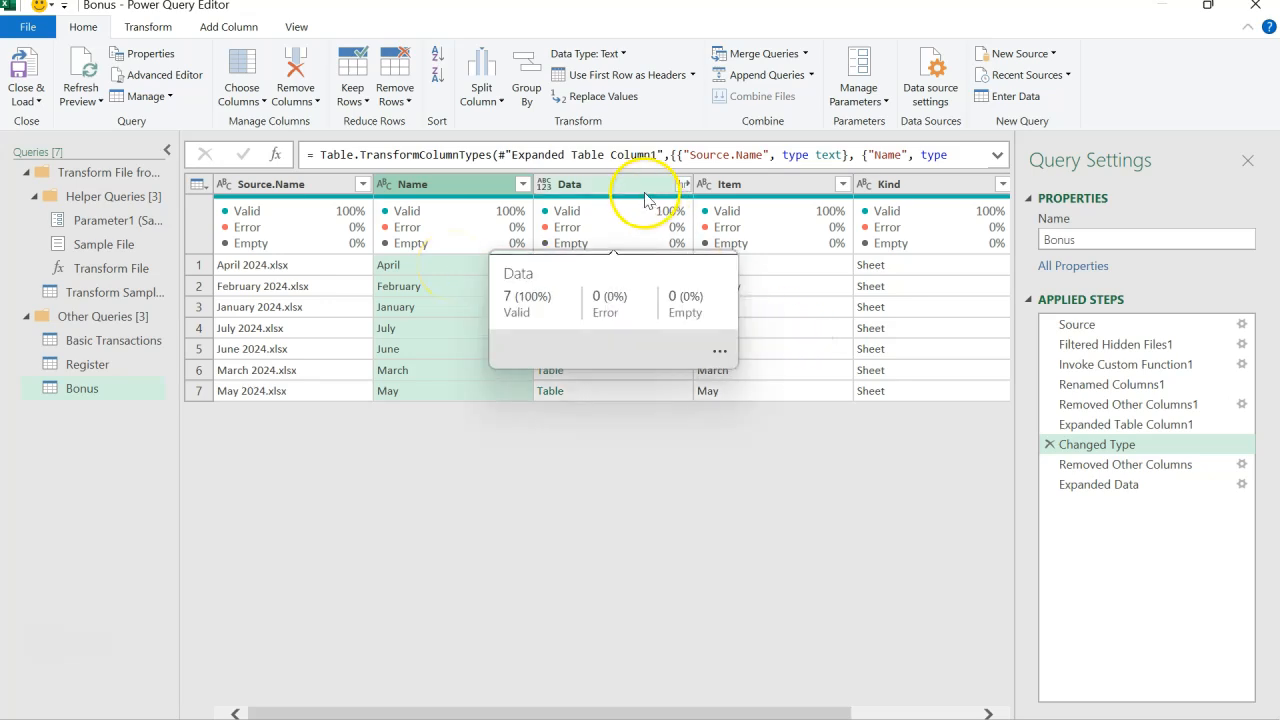
pyautogui.click(1096, 484)
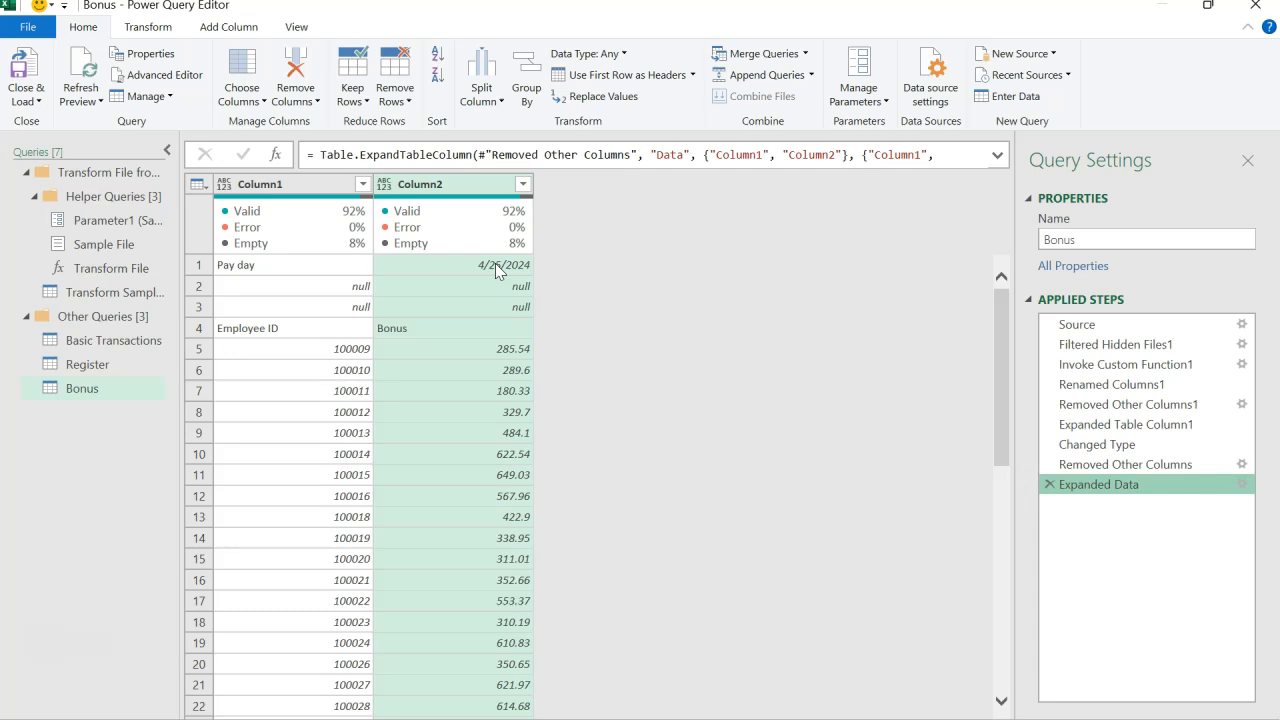
pyautogui.click(409, 399)
# Read the Date column instruction in Steps.txt and examine where Pay day occurs in Column1 alongside the dates in Column2
pyautogui.hotkey('alt', 'Tab')
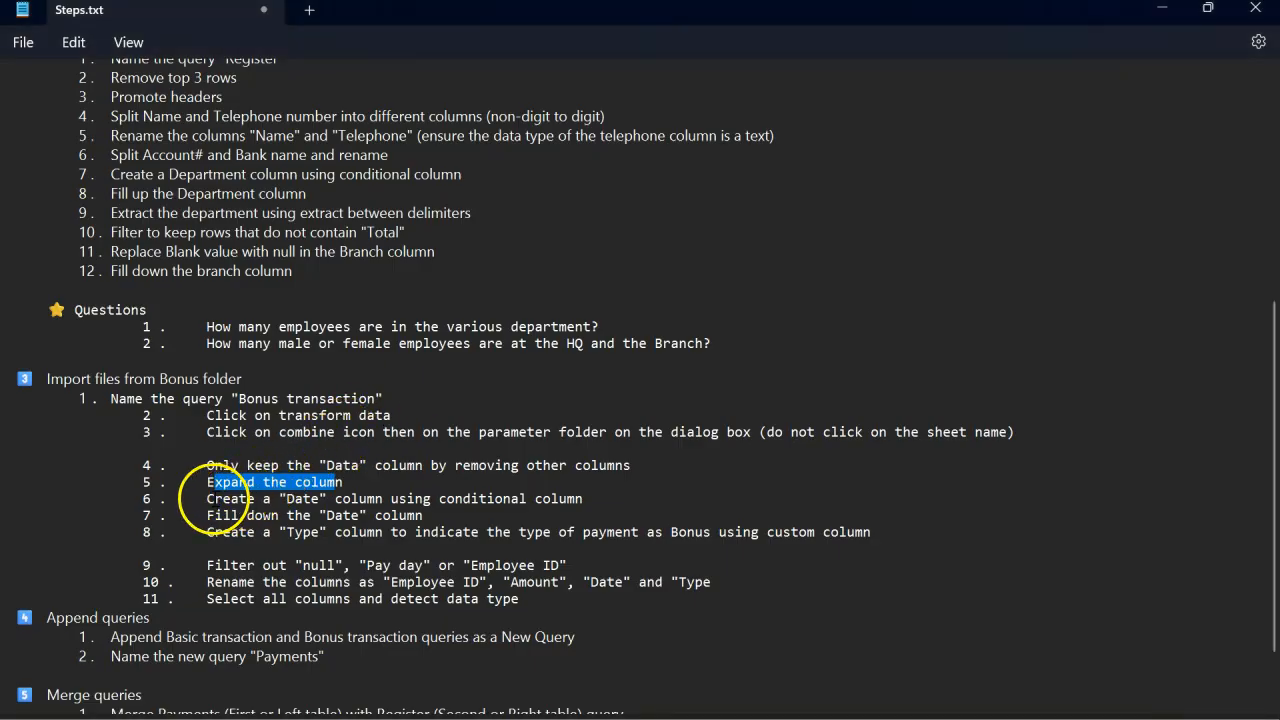
pyautogui.click(213, 491)
pyautogui.moveTo(203, 499); pyautogui.dragTo(576, 512)
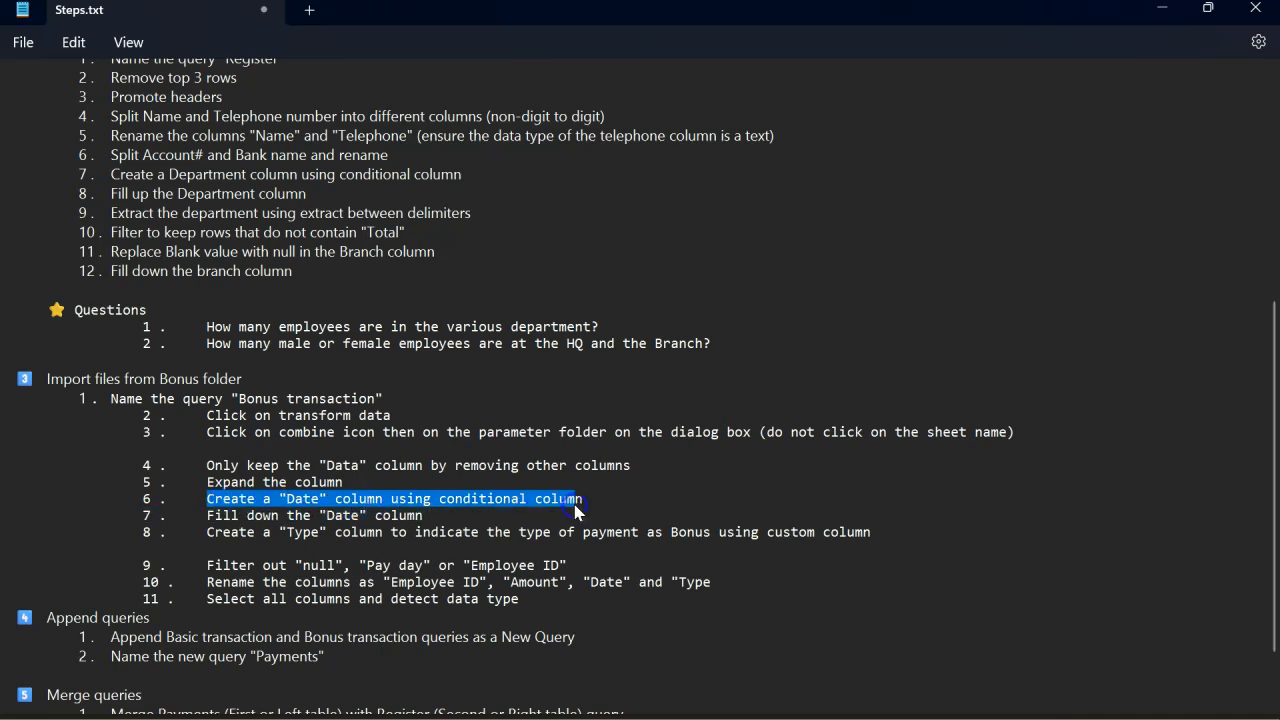
pyautogui.hotkey('alt', 'Tab')
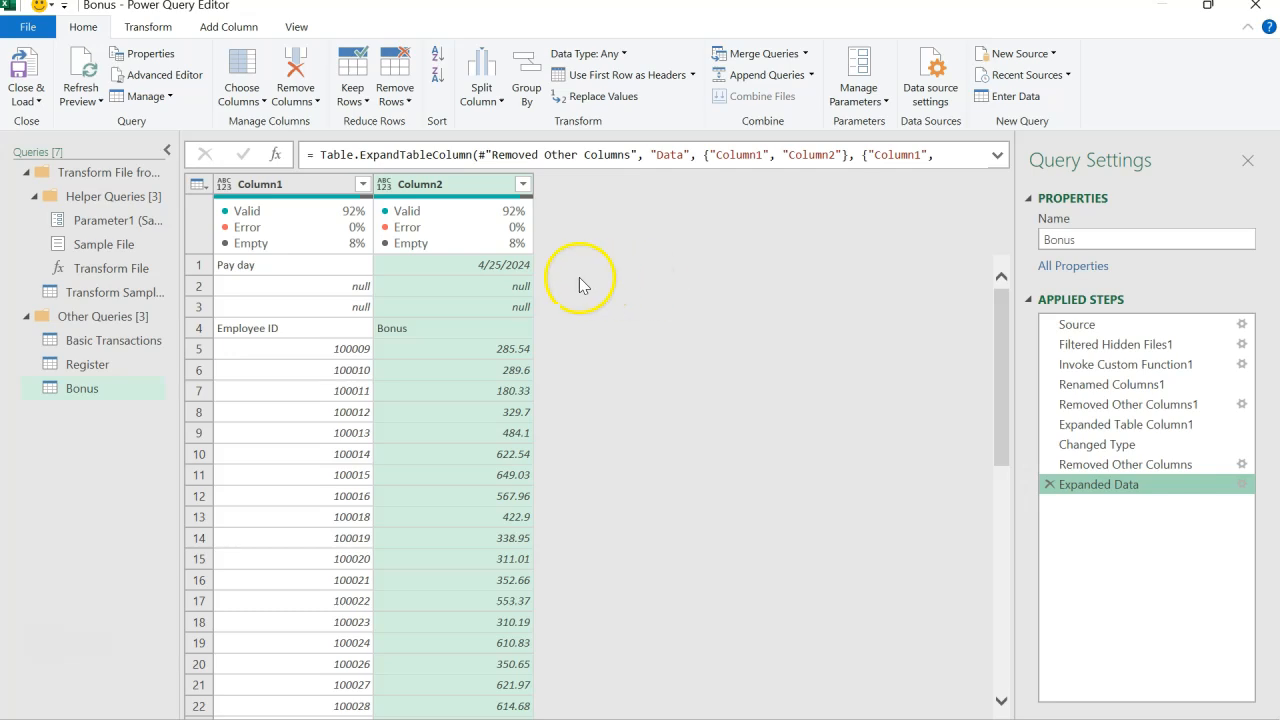
pyautogui.click(306, 186)
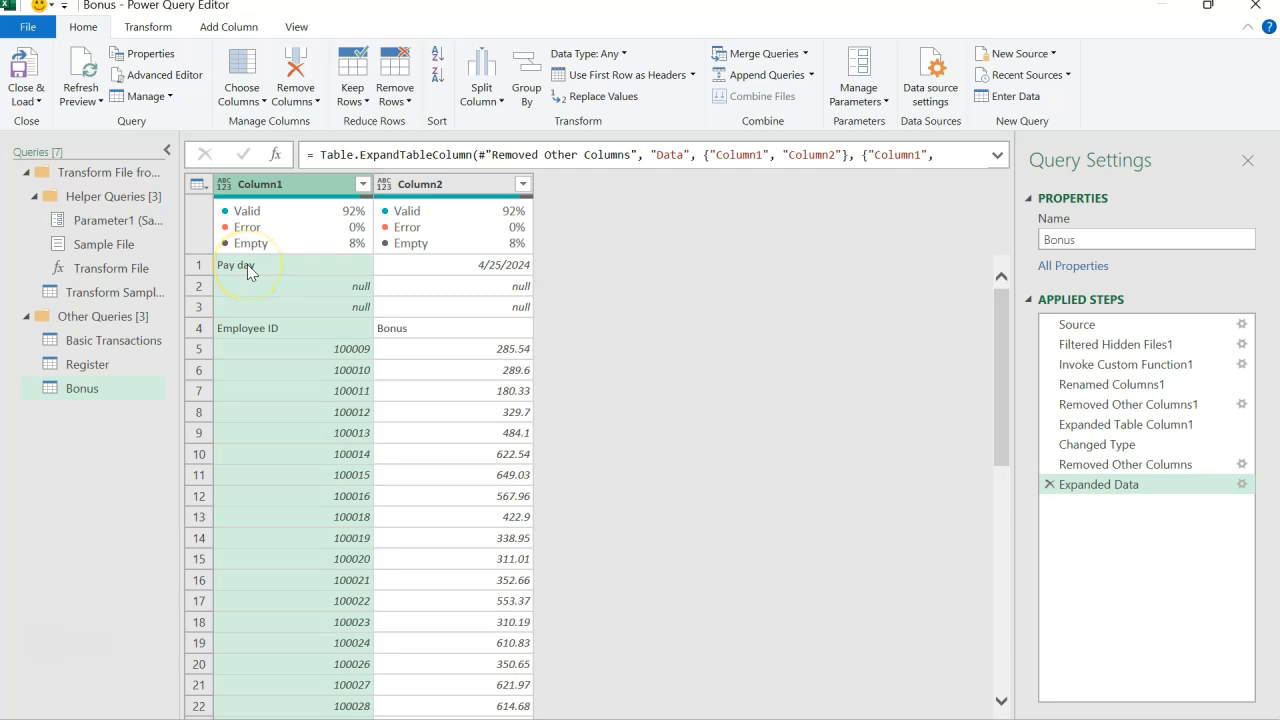
pyautogui.scroll(-5, 325, 519)
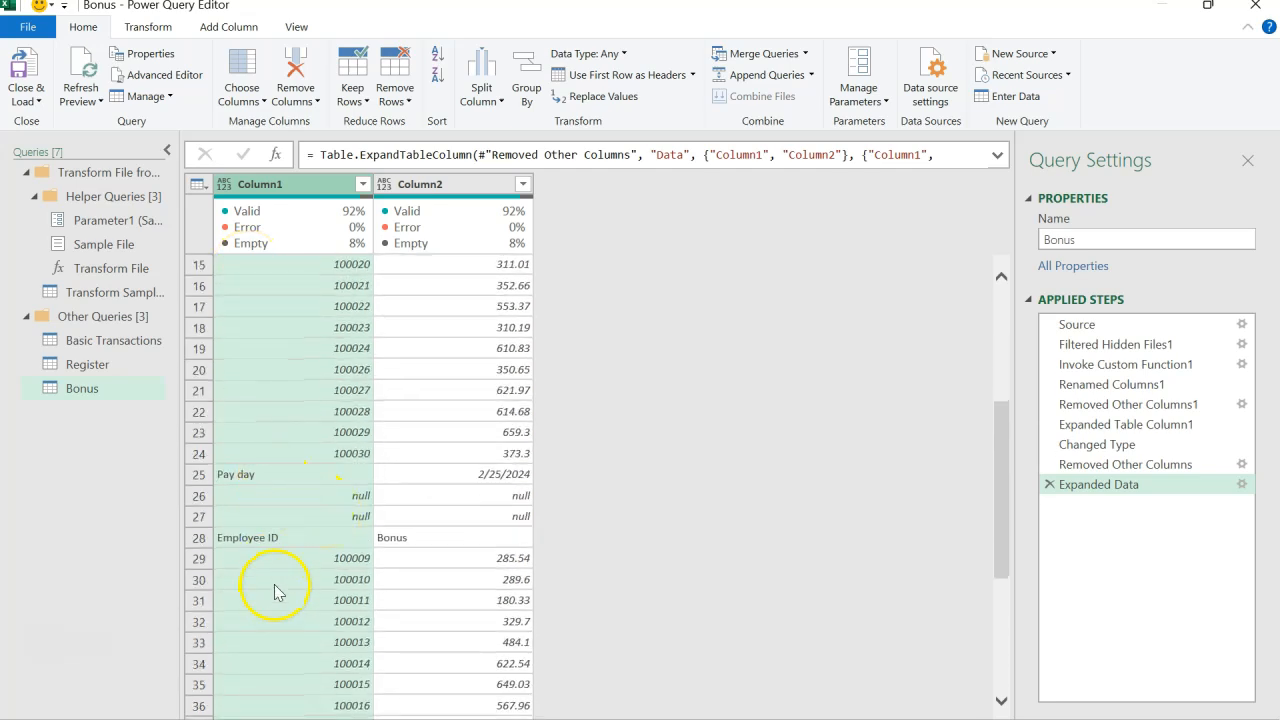
pyautogui.scroll(-6, 276, 590)
pyautogui.scroll(14, 274, 584)
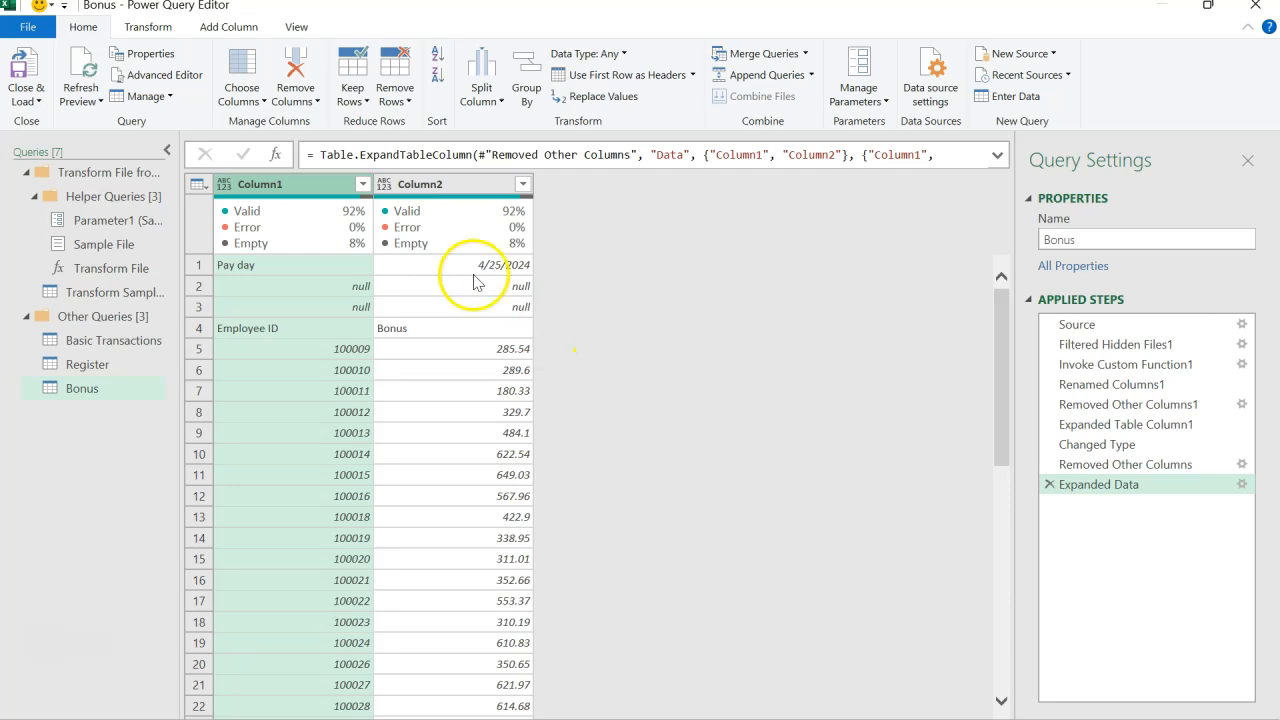
# Start a conditional column in the Bonus query and name it Date
pyautogui.click(240, 28)
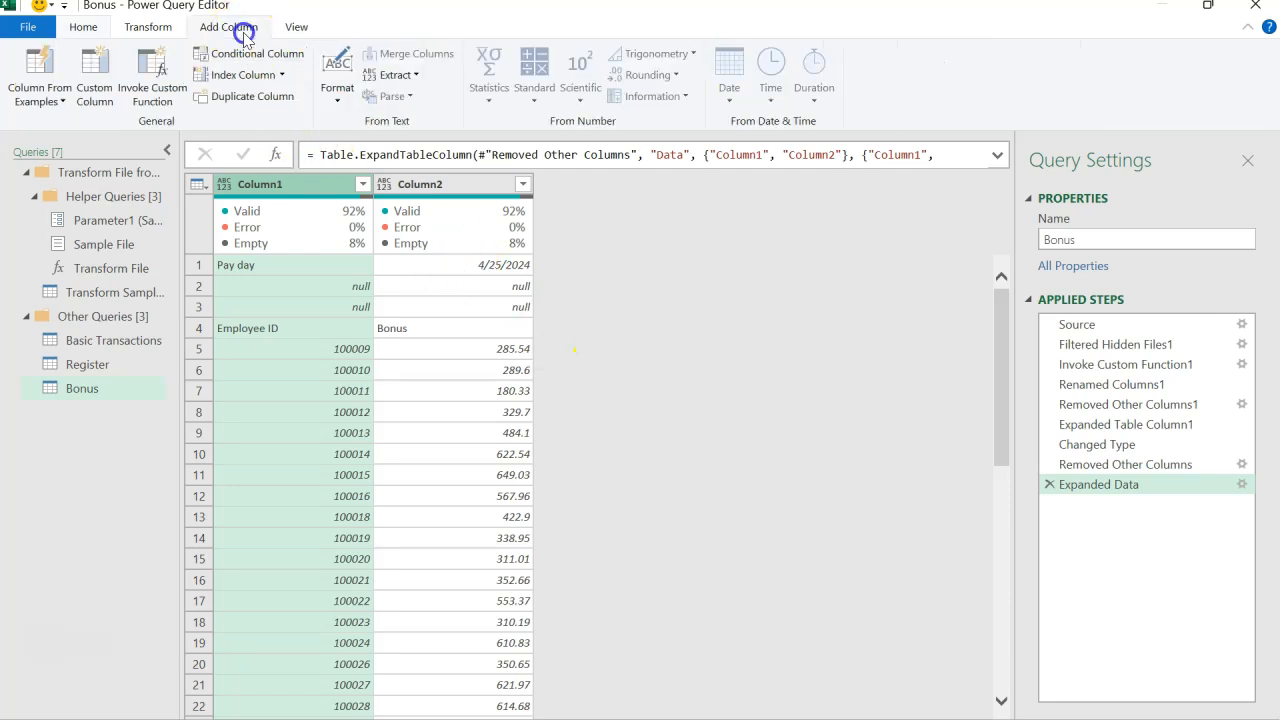
pyautogui.click(250, 52)
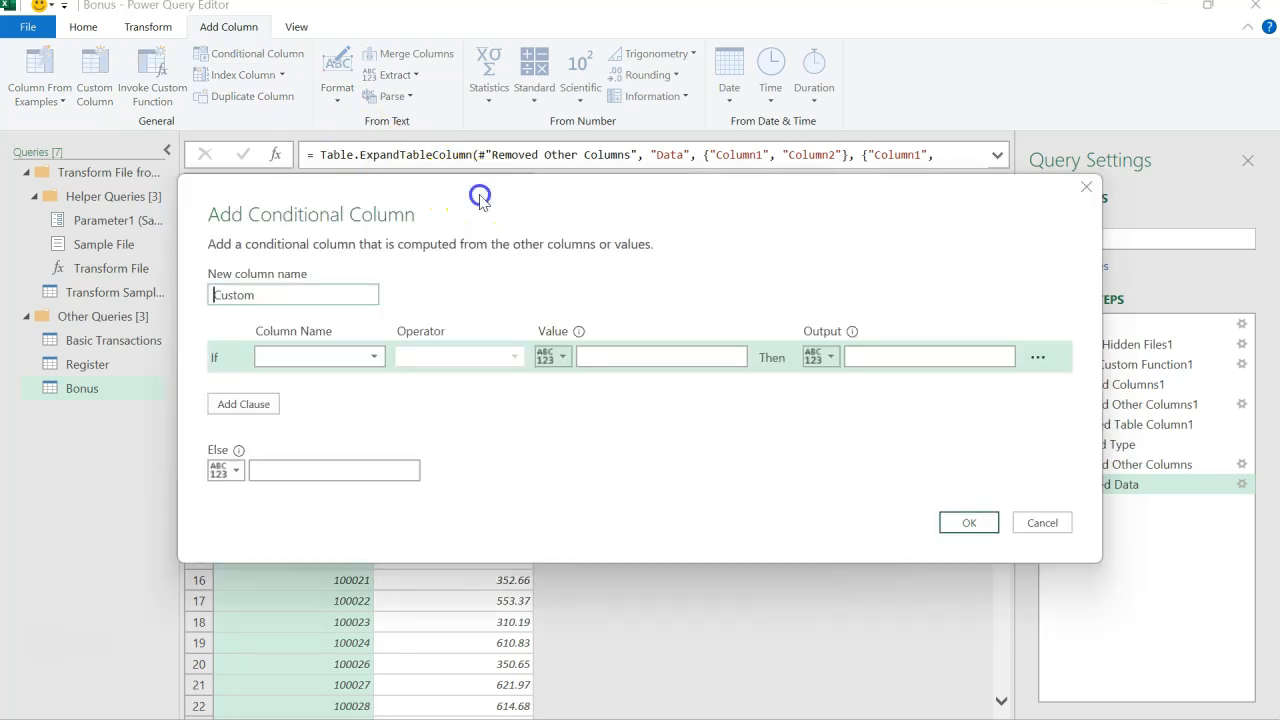
pyautogui.moveTo(480, 195); pyautogui.dragTo(743, 194)
pyautogui.click(628, 295)
pyautogui.doubleClick(626, 296)
pyautogui.write('D')
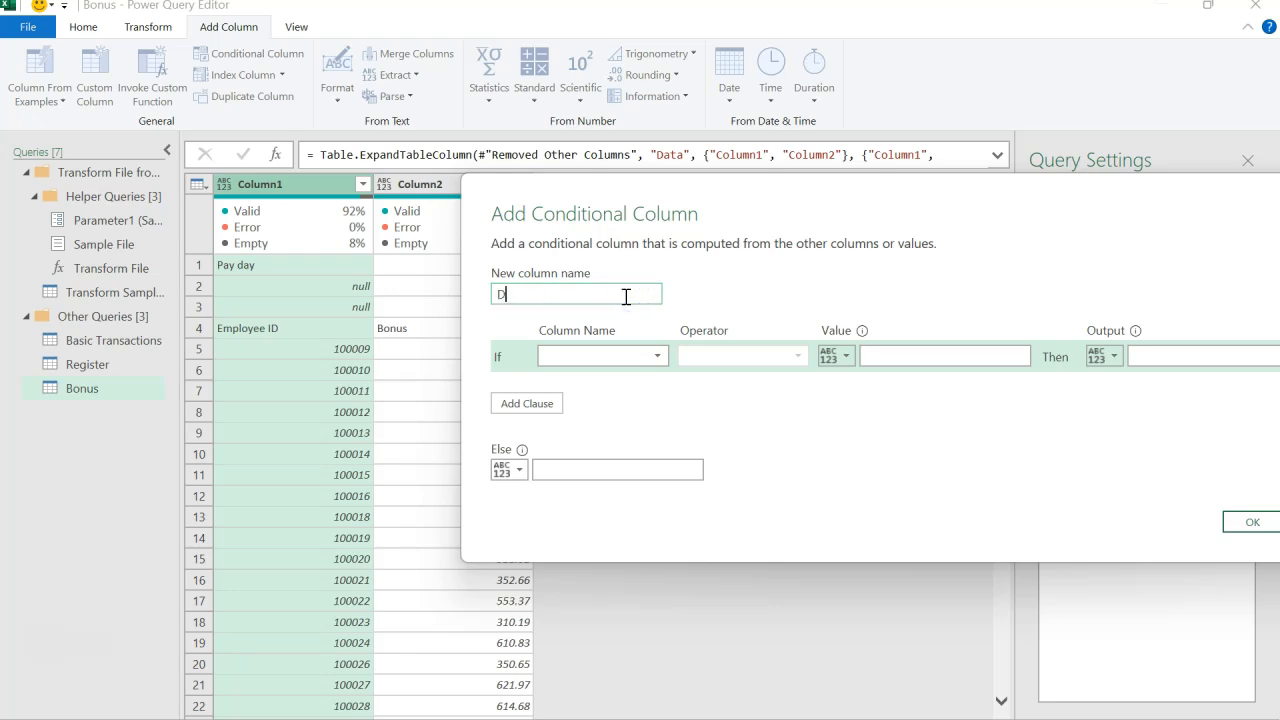
pyautogui.write('ate')
# Set the Date column's condition to test whether Column1 equals "Pay Day"
pyautogui.click(645, 362)
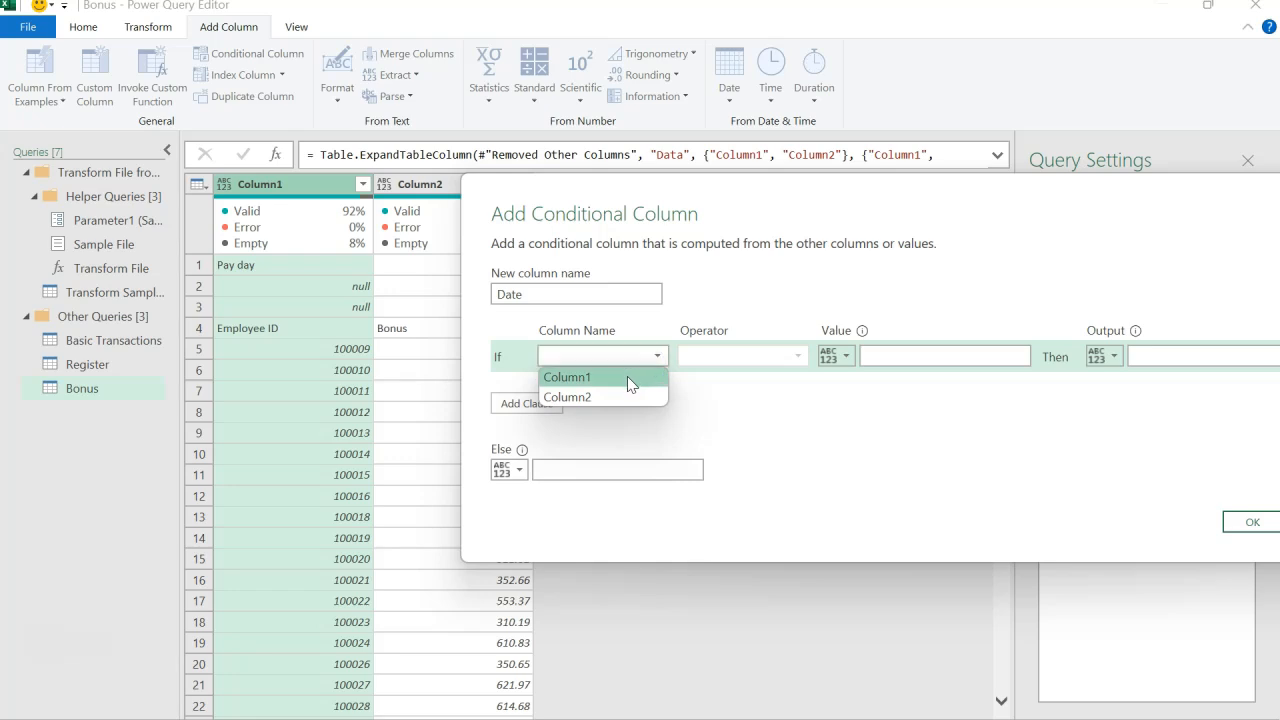
pyautogui.click(627, 377)
pyautogui.click(797, 357)
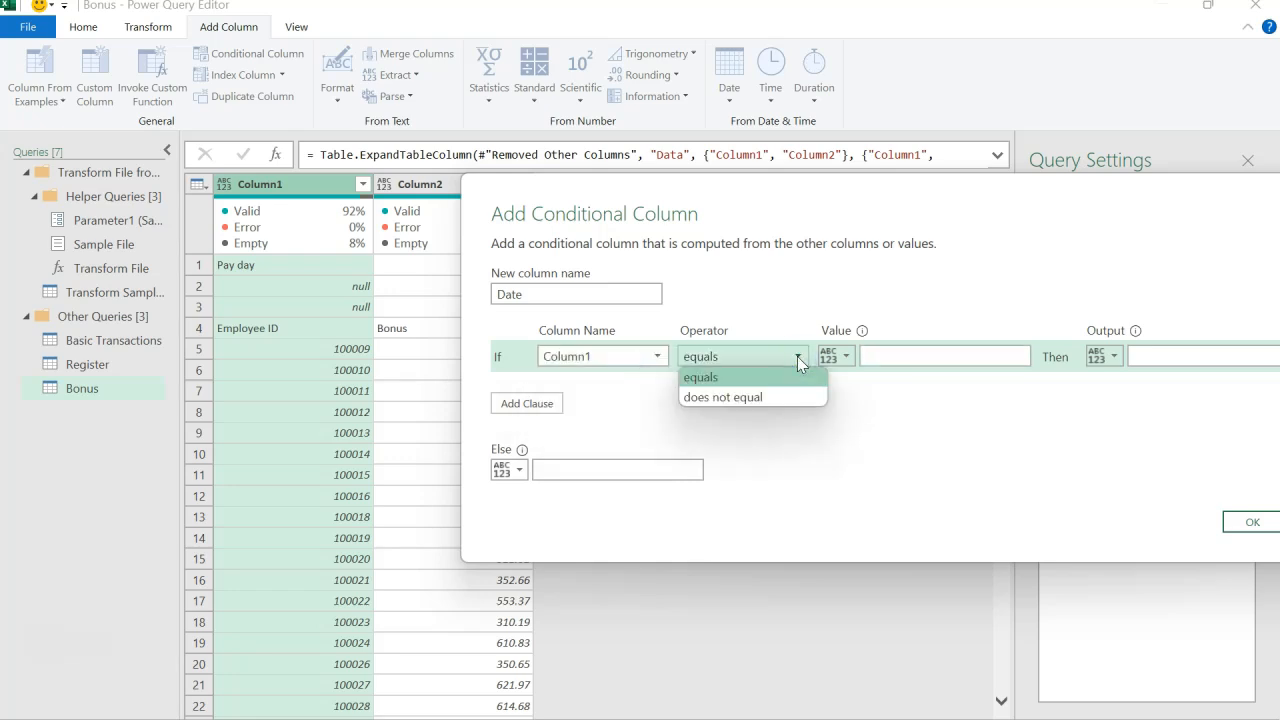
pyautogui.click(791, 360)
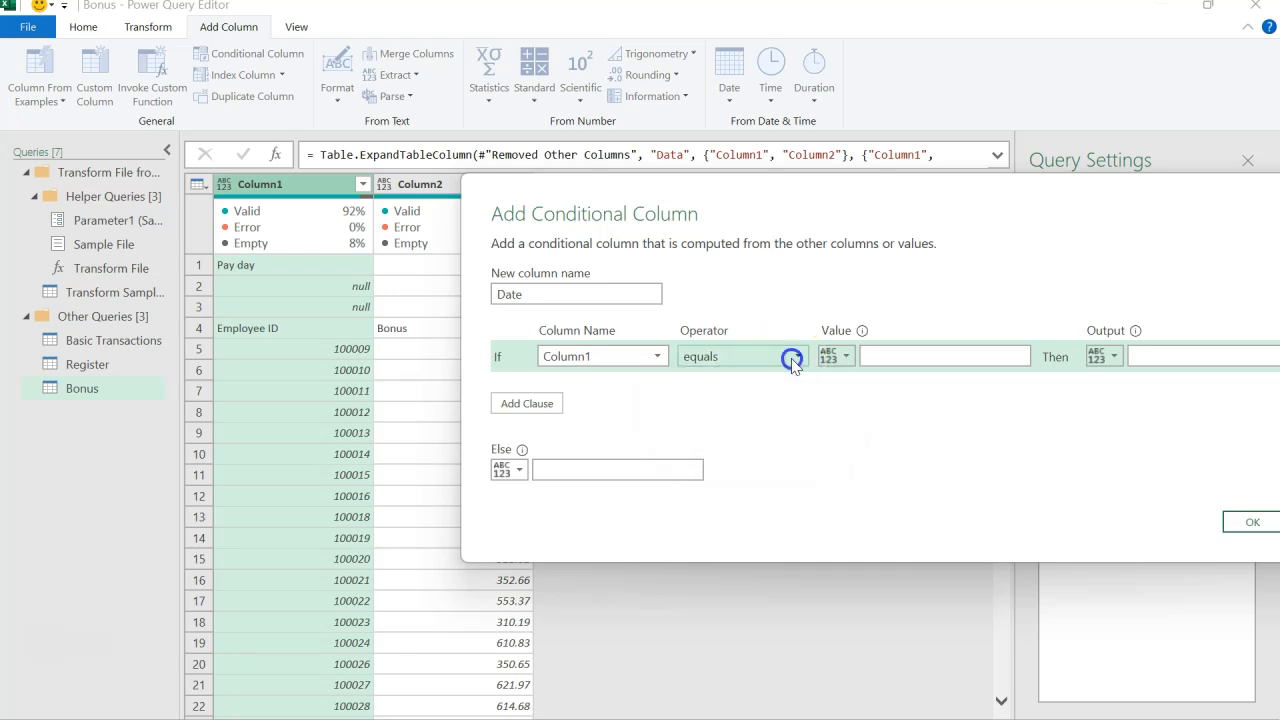
pyautogui.click(880, 355)
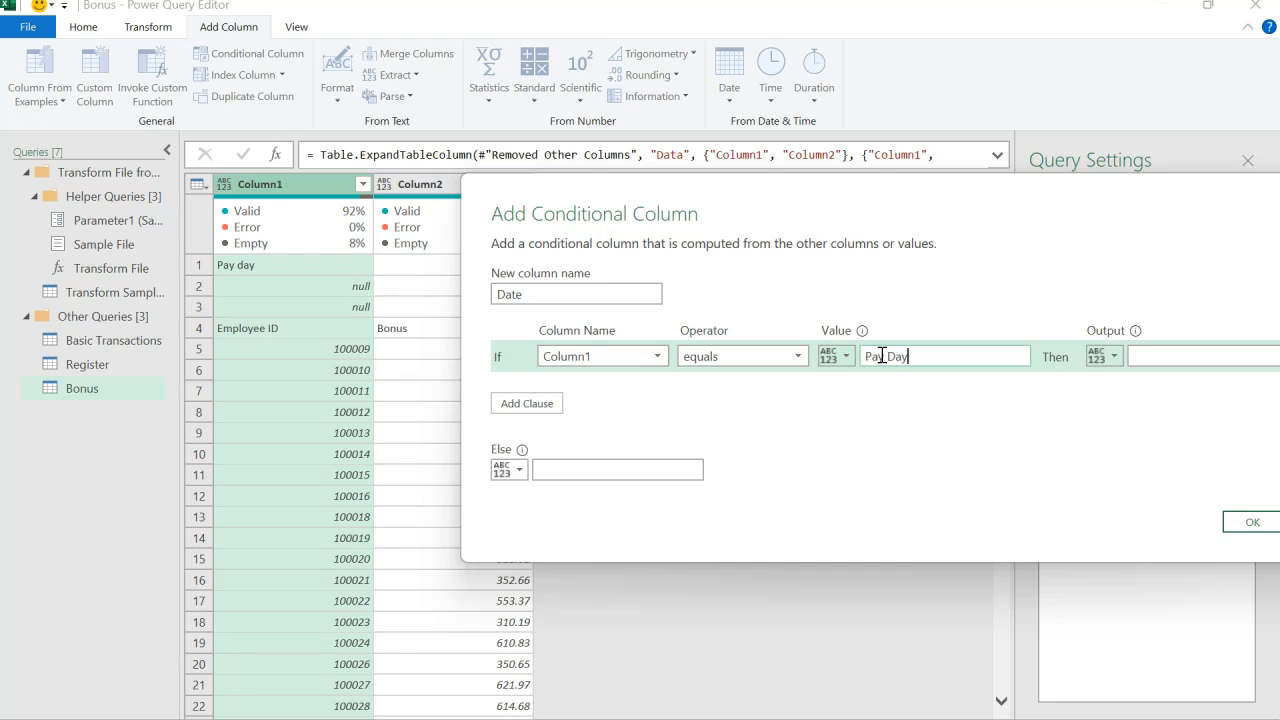
# Make the Date condition output the values of Column2, with null as the else value
pyautogui.click(668, 255)
pyautogui.moveTo(686, 195); pyautogui.dragTo(386, 214)
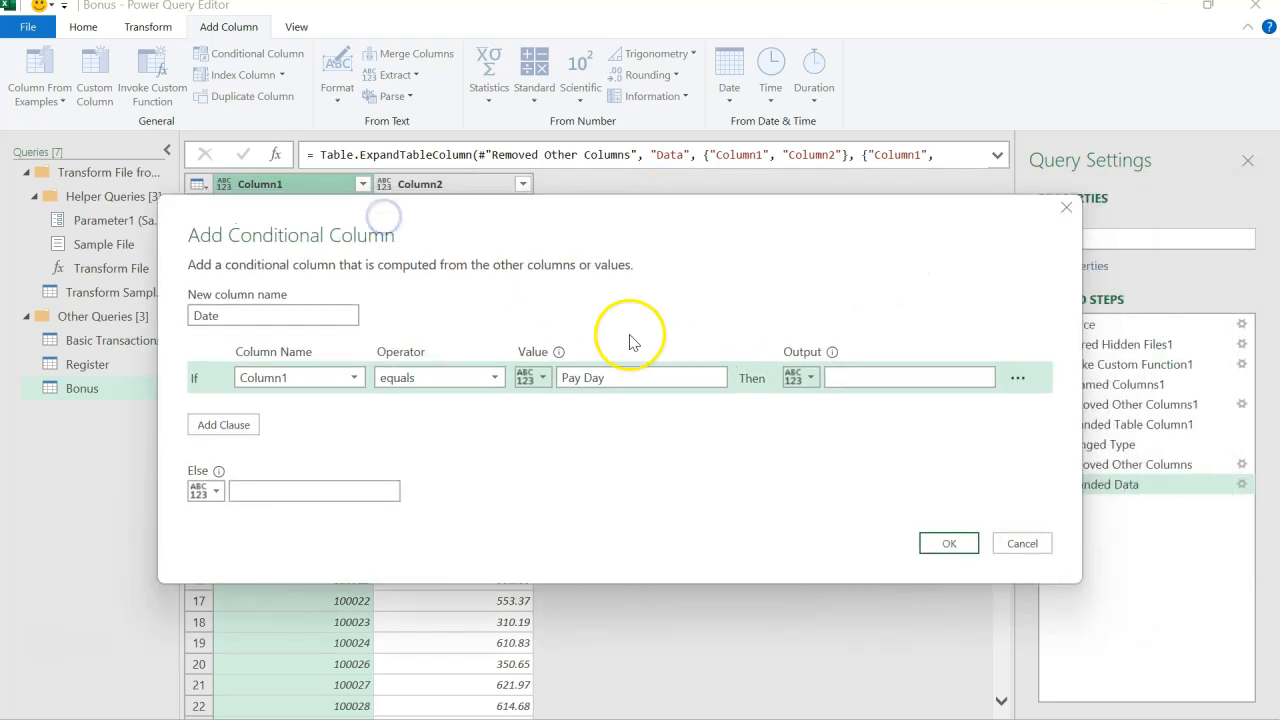
pyautogui.click(808, 383)
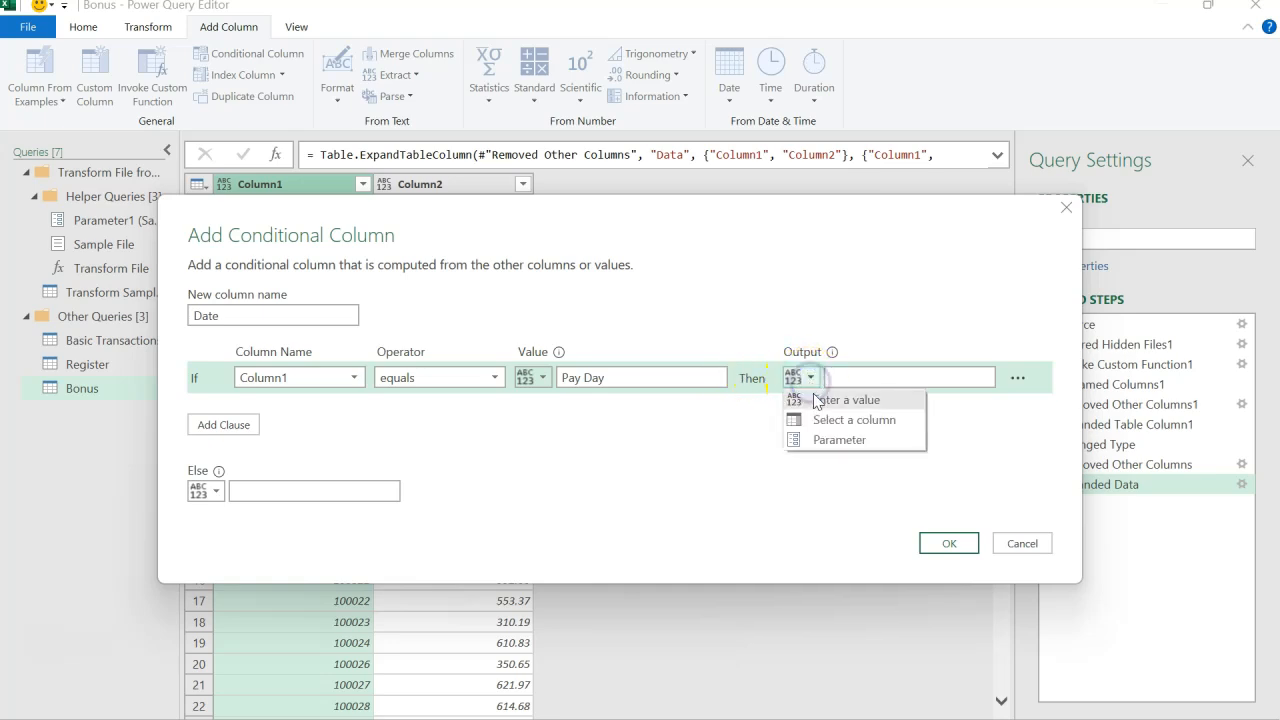
pyautogui.click(834, 422)
pyautogui.click(983, 378)
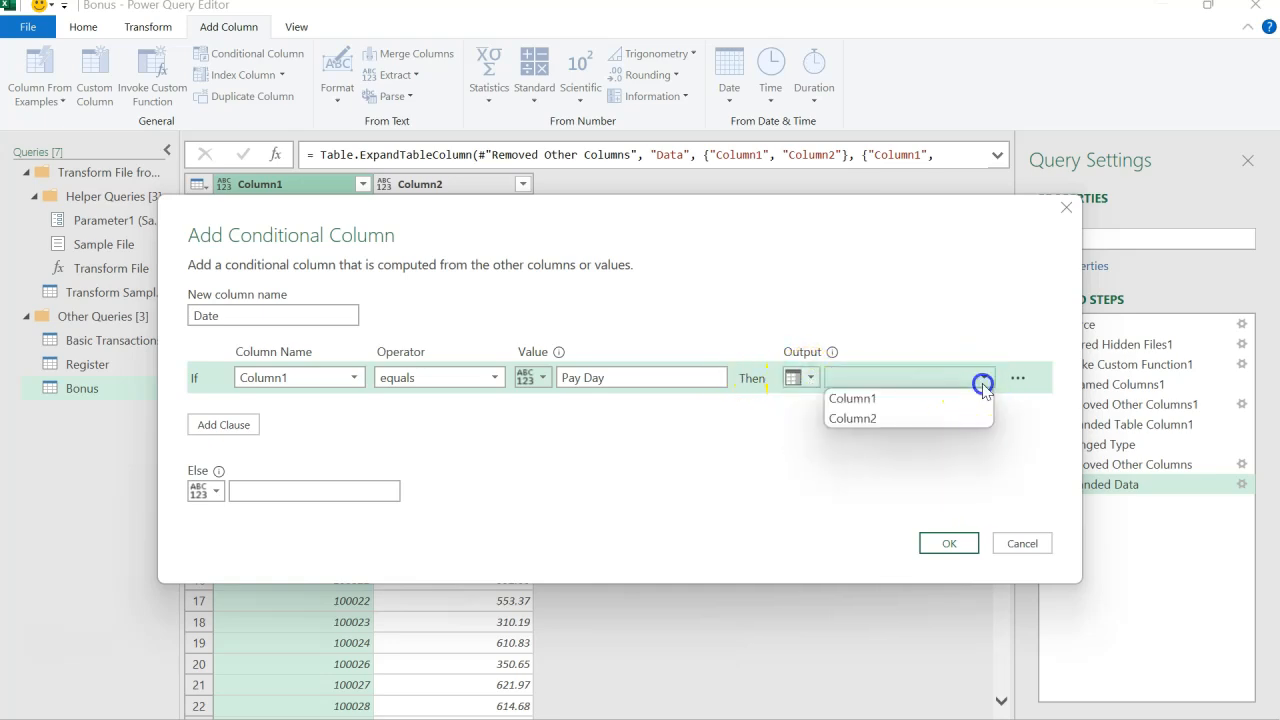
pyautogui.click(950, 418)
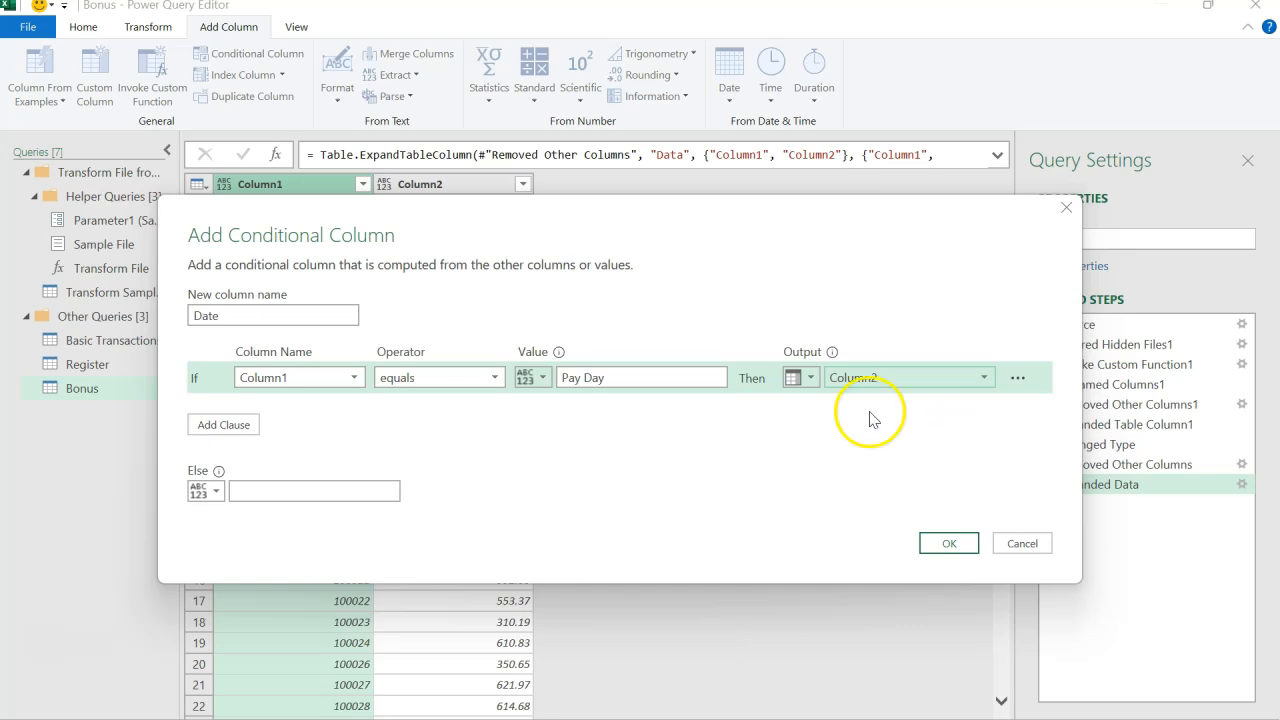
pyautogui.moveTo(703, 225); pyautogui.dragTo(900, 228)
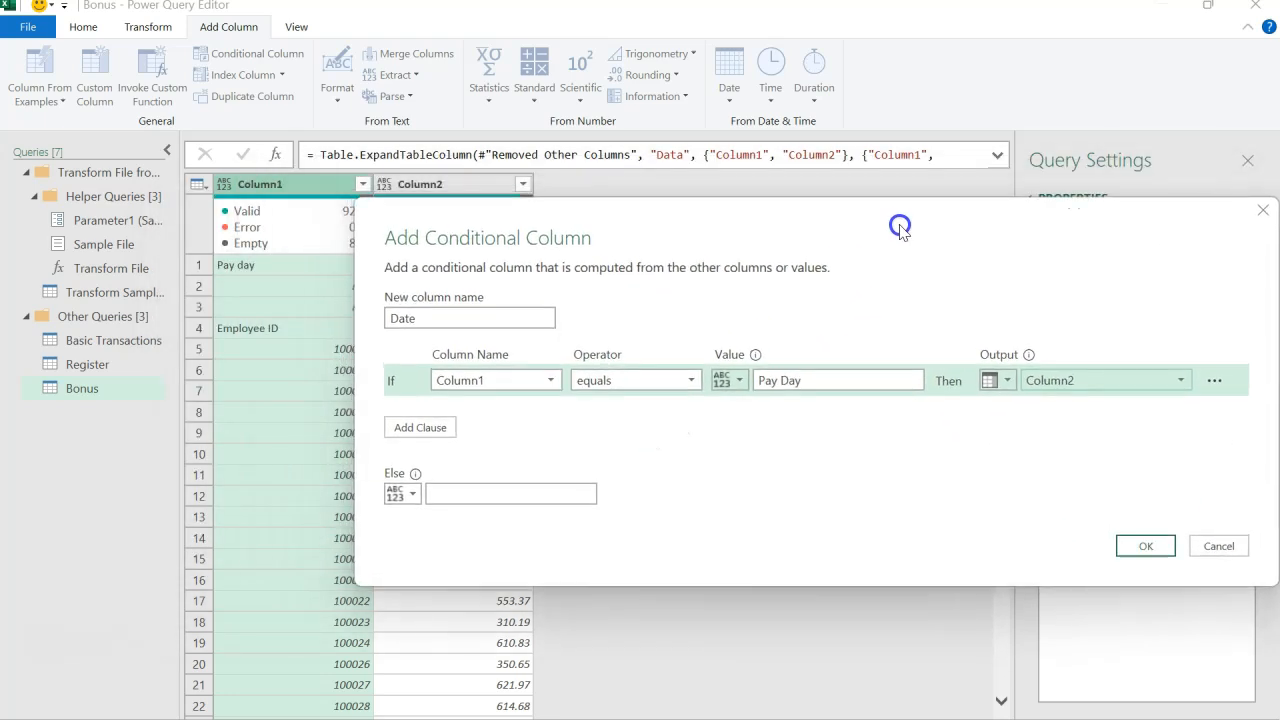
pyautogui.click(520, 486)
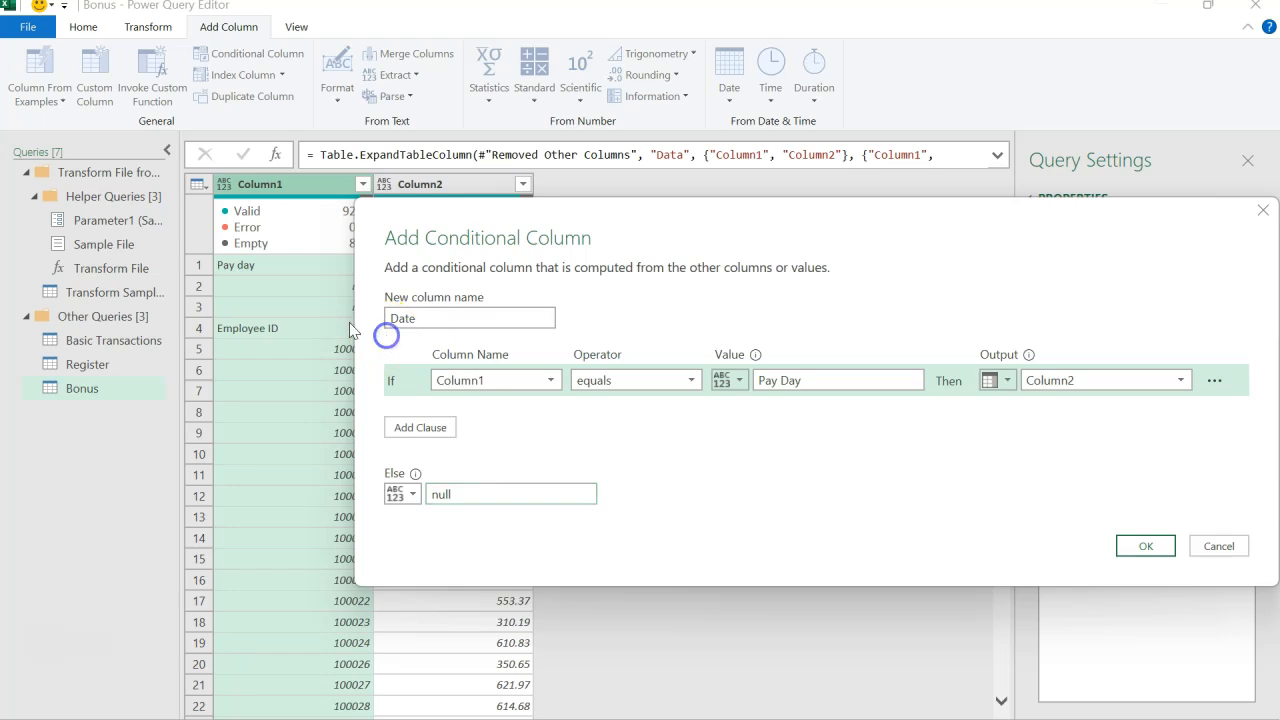
# Correct the comparison value to "Pay day" to match the data's spelling and add the conditional column
pyautogui.click(790, 382)
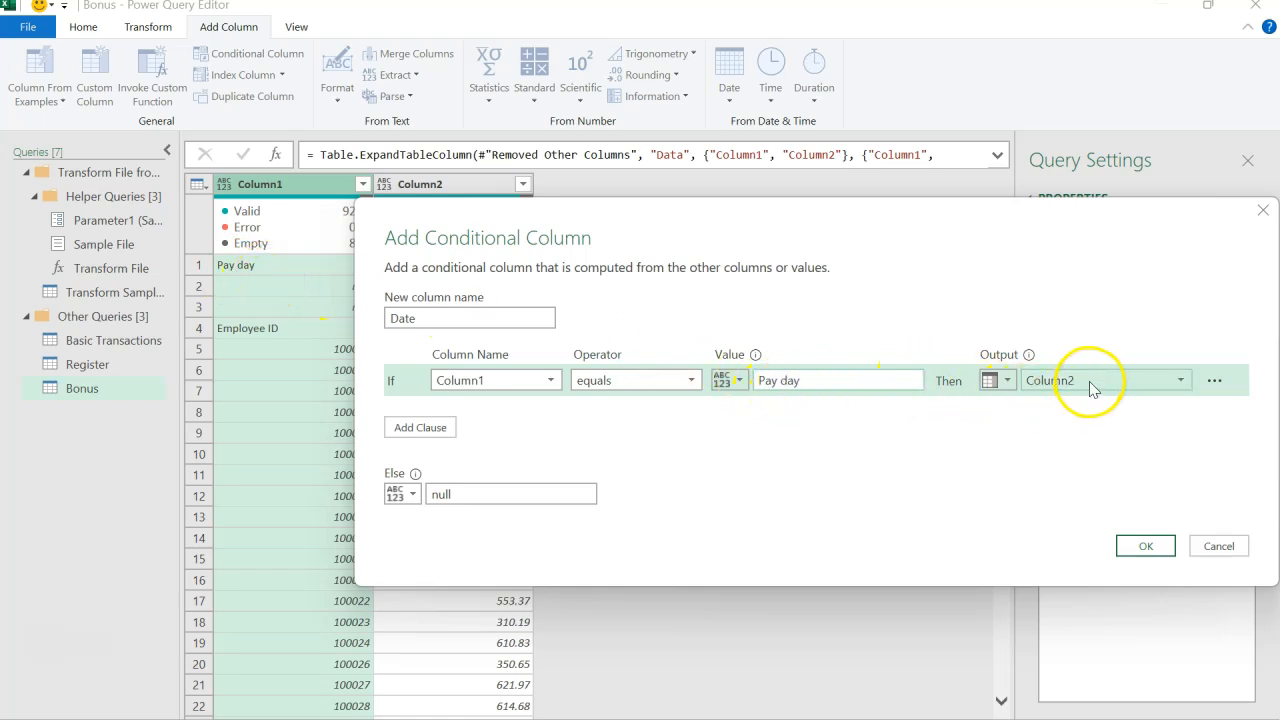
pyautogui.moveTo(583, 234)
pyautogui.mouseDown()
pyautogui.moveTo(632, 336)
pyautogui.moveTo(587, 255)
pyautogui.mouseUp()
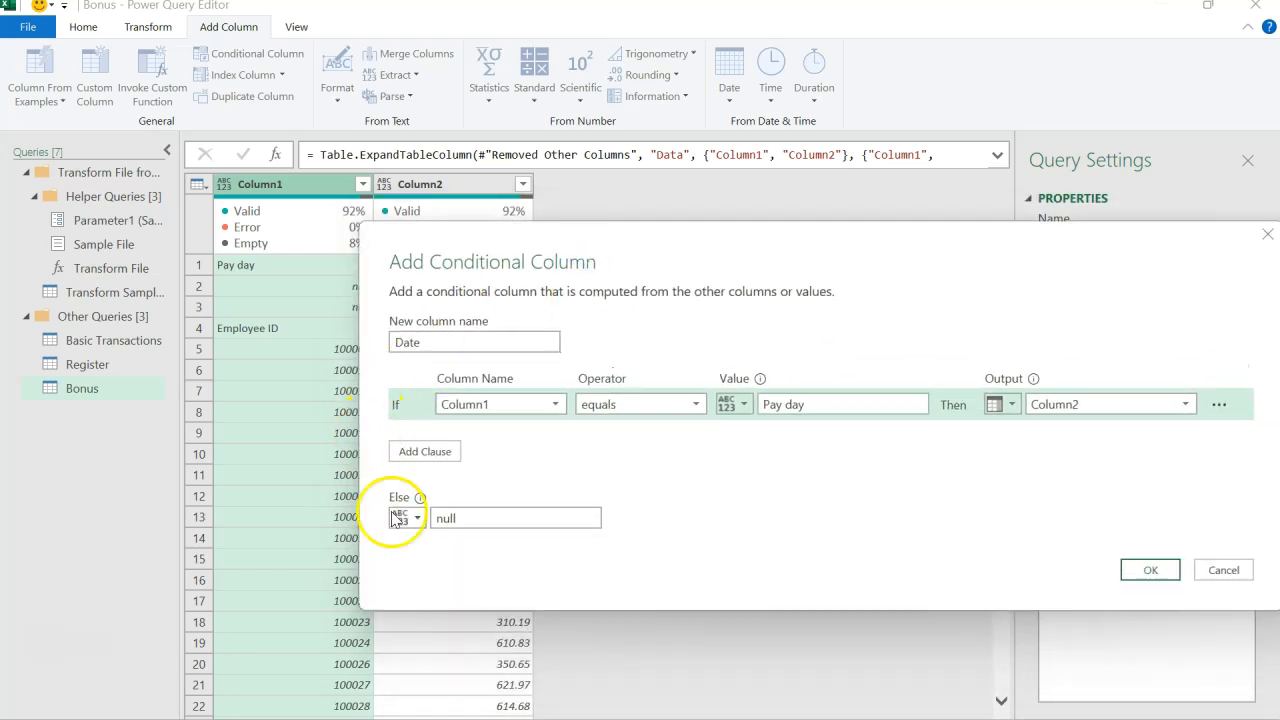
pyautogui.click(1142, 569)
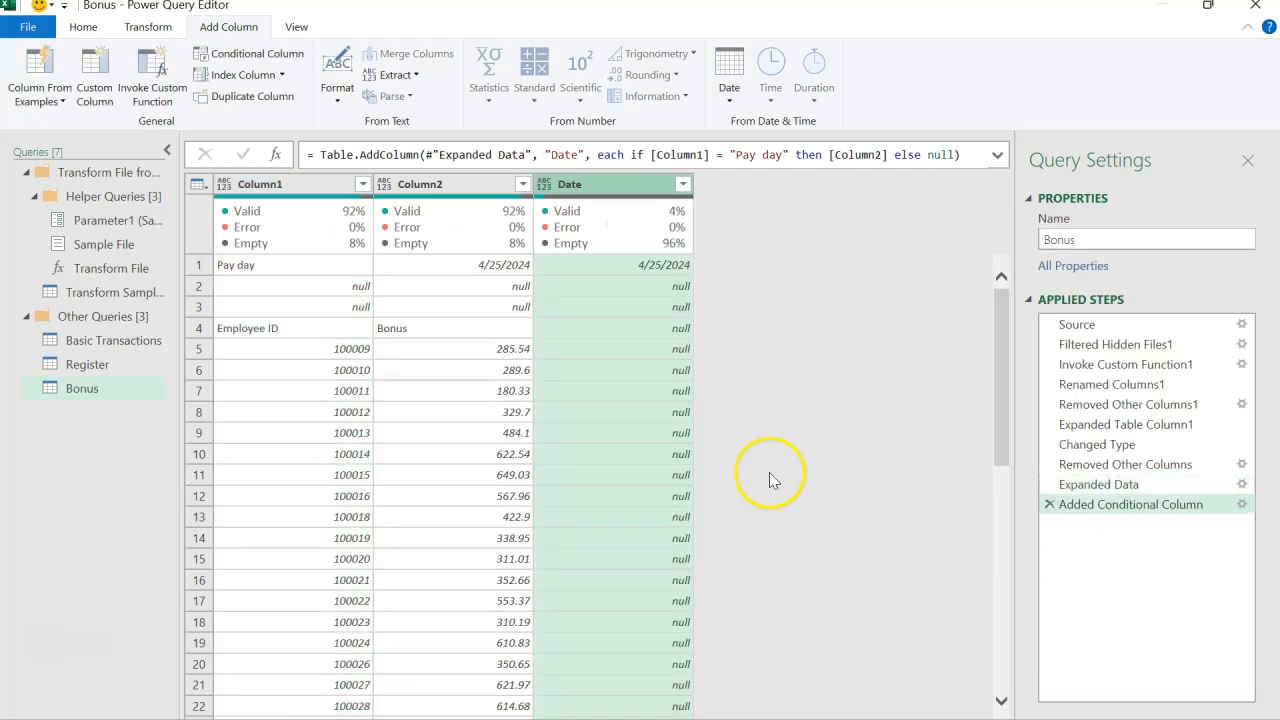
# Check the Date values on the Pay day rows and read the instruction in Steps.txt about filling down the Date column
pyautogui.scroll(-5, 613, 410)
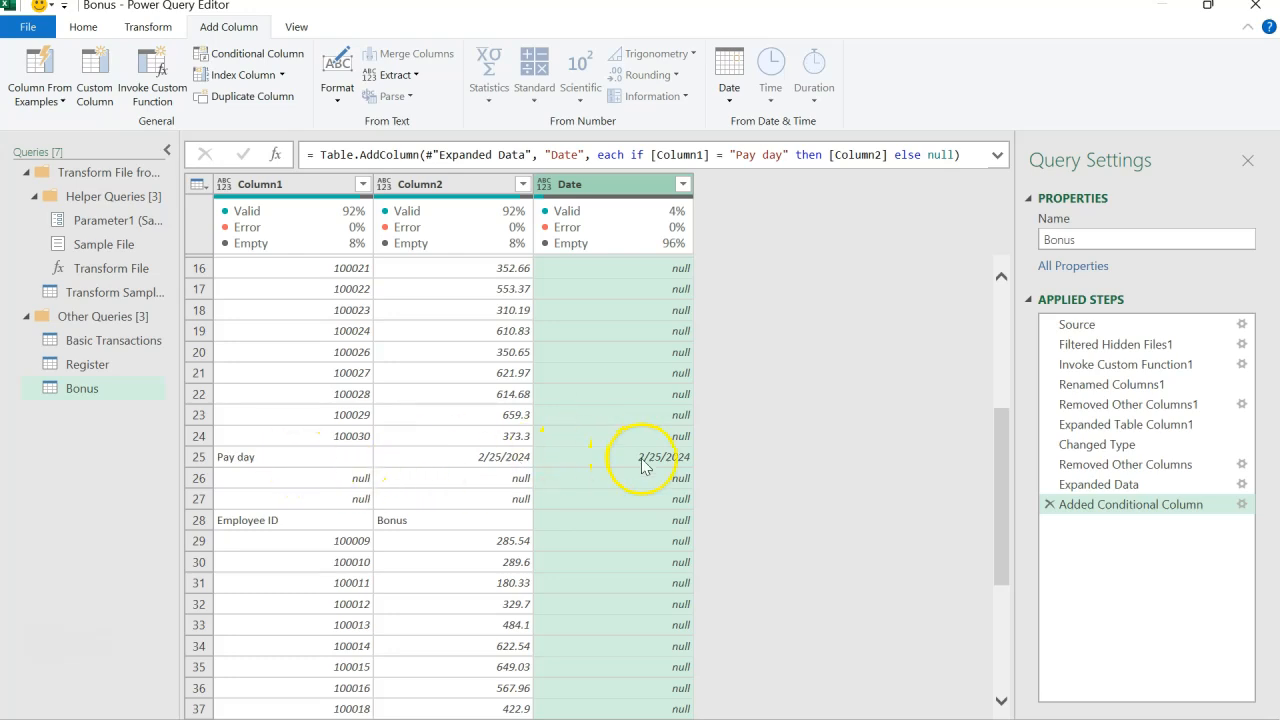
pyautogui.scroll(-6, 641, 462)
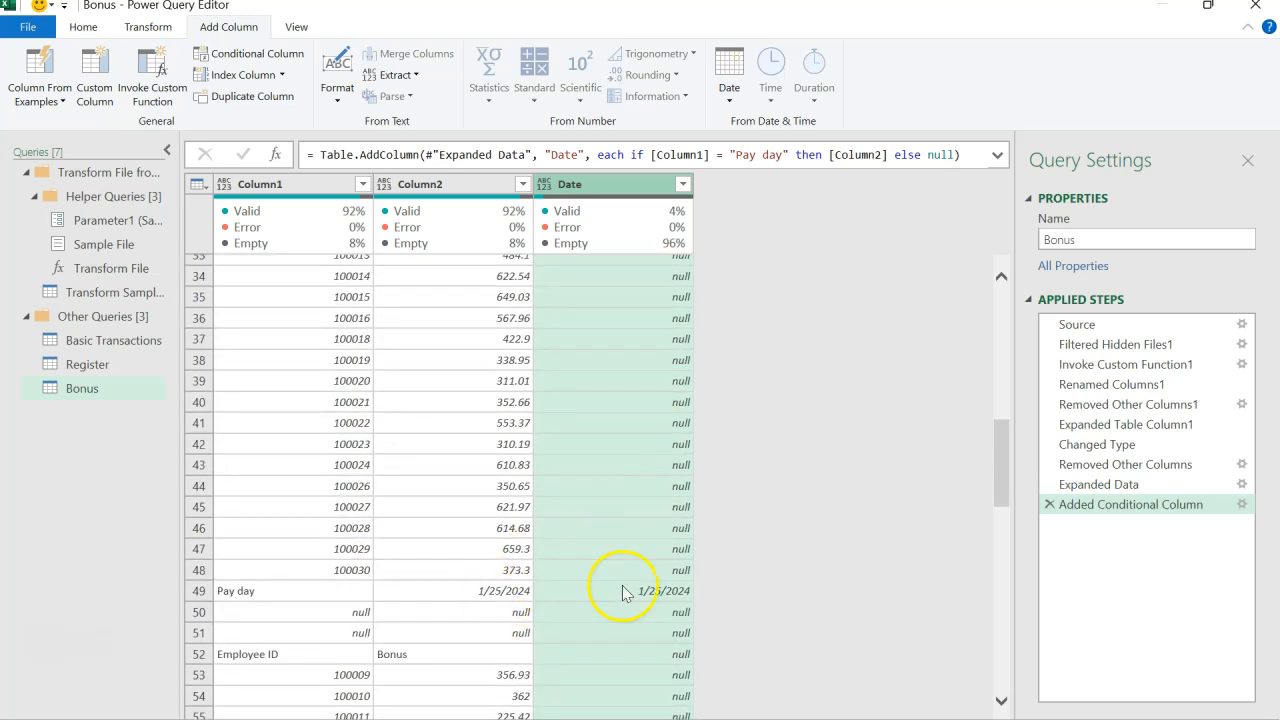
pyautogui.scroll(-8, 660, 592)
pyautogui.scroll(20, 677, 586)
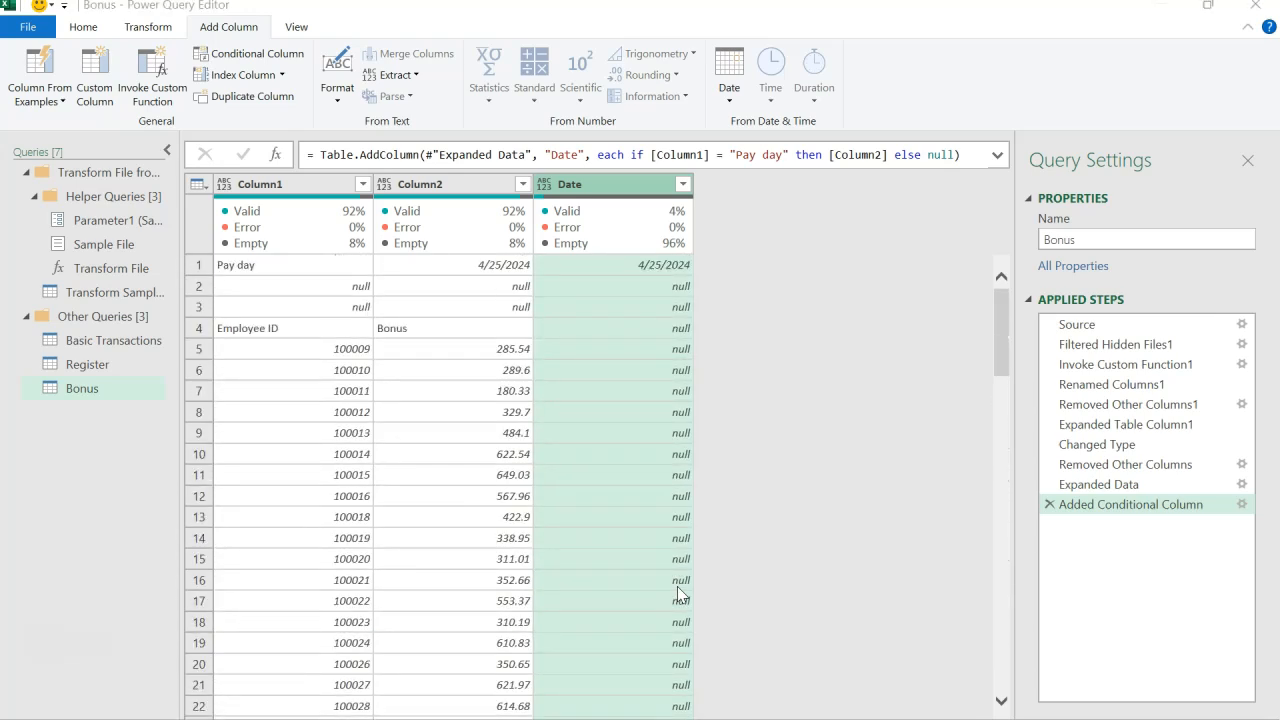
pyautogui.hotkey('alt', 'Tab')
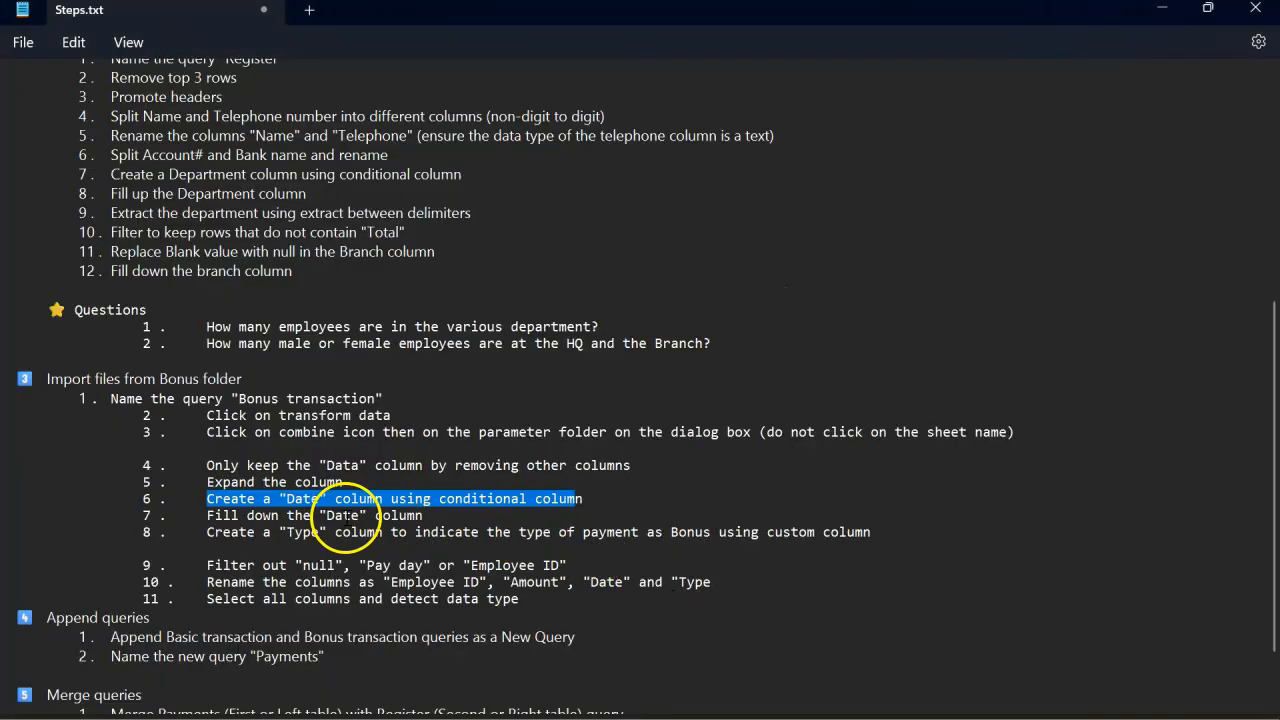
pyautogui.click(204, 515)
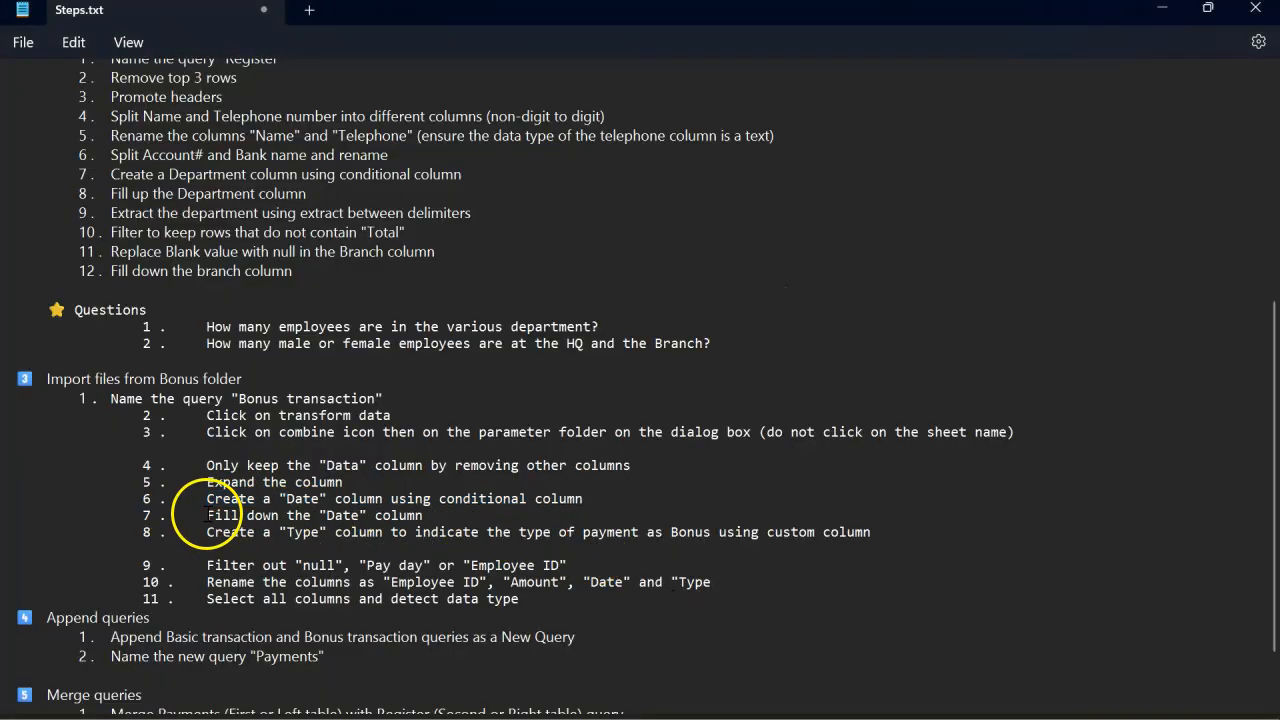
pyautogui.moveTo(208, 520); pyautogui.dragTo(409, 531)
pyautogui.hotkey('alt', 'Tab')
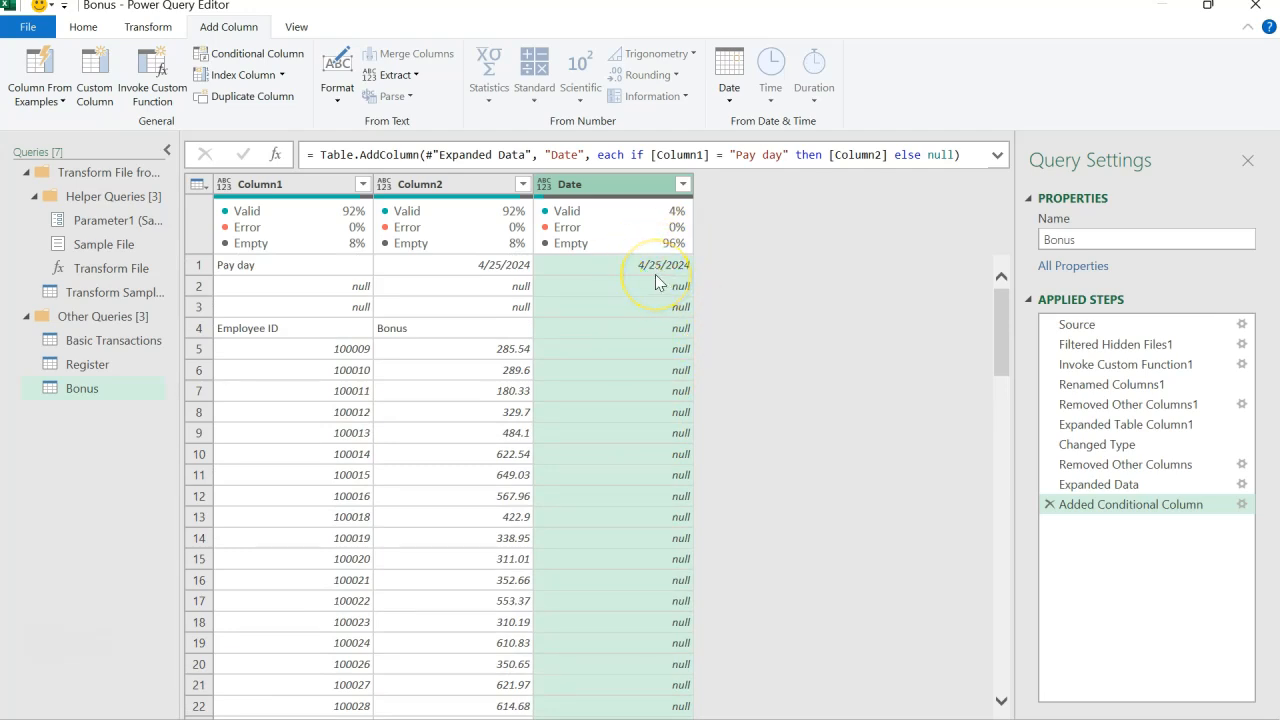
# Fill the Date column down and check the dates across the monthly tables
pyautogui.rightClick(647, 196)
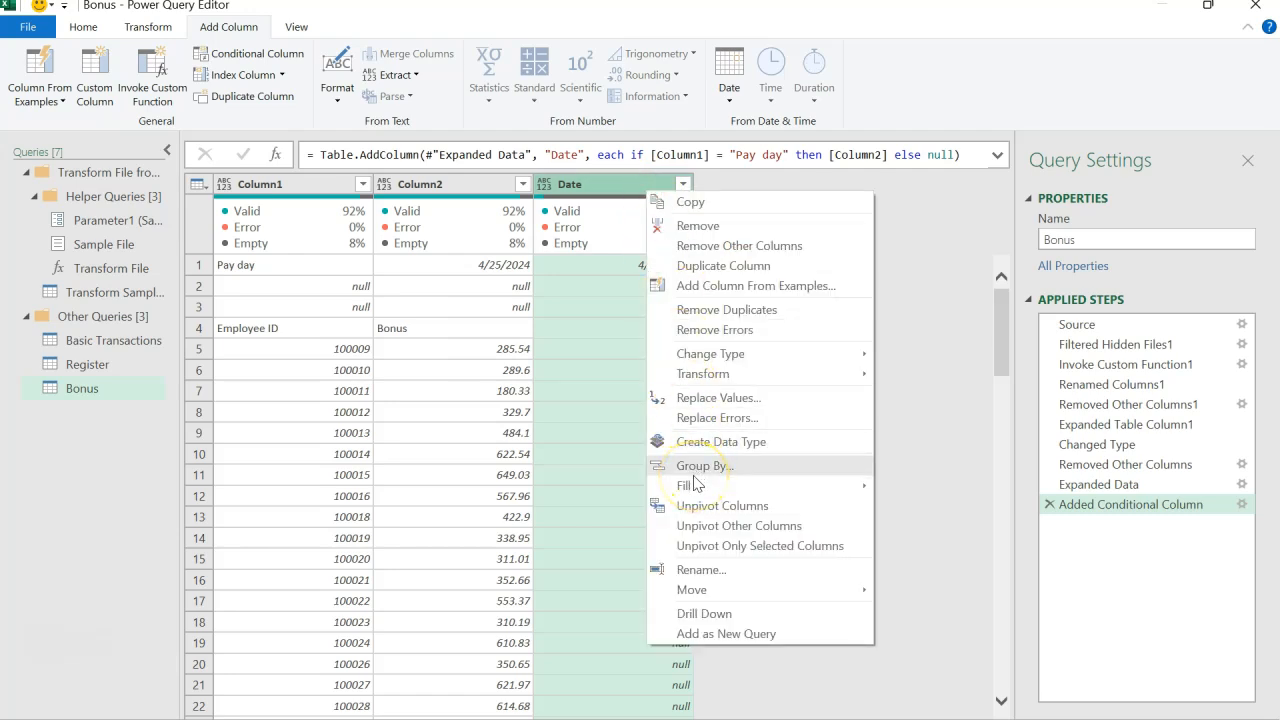
pyautogui.moveTo(690, 486)
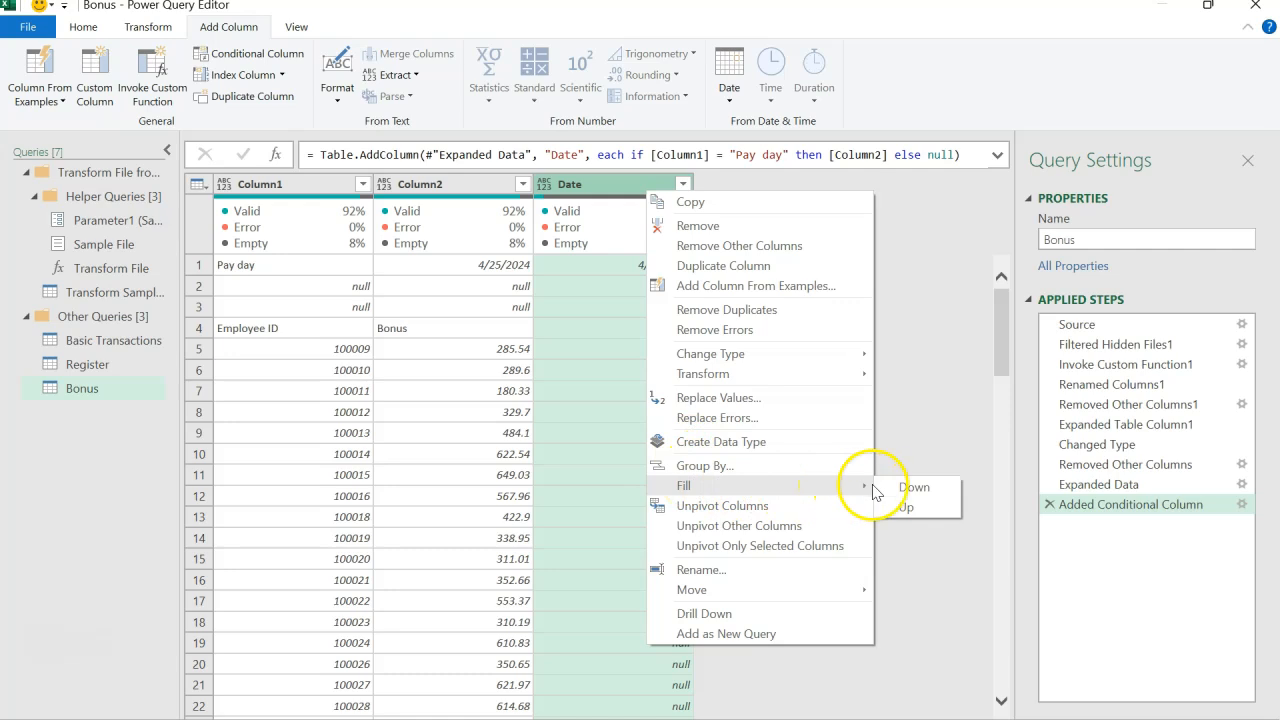
pyautogui.click(905, 488)
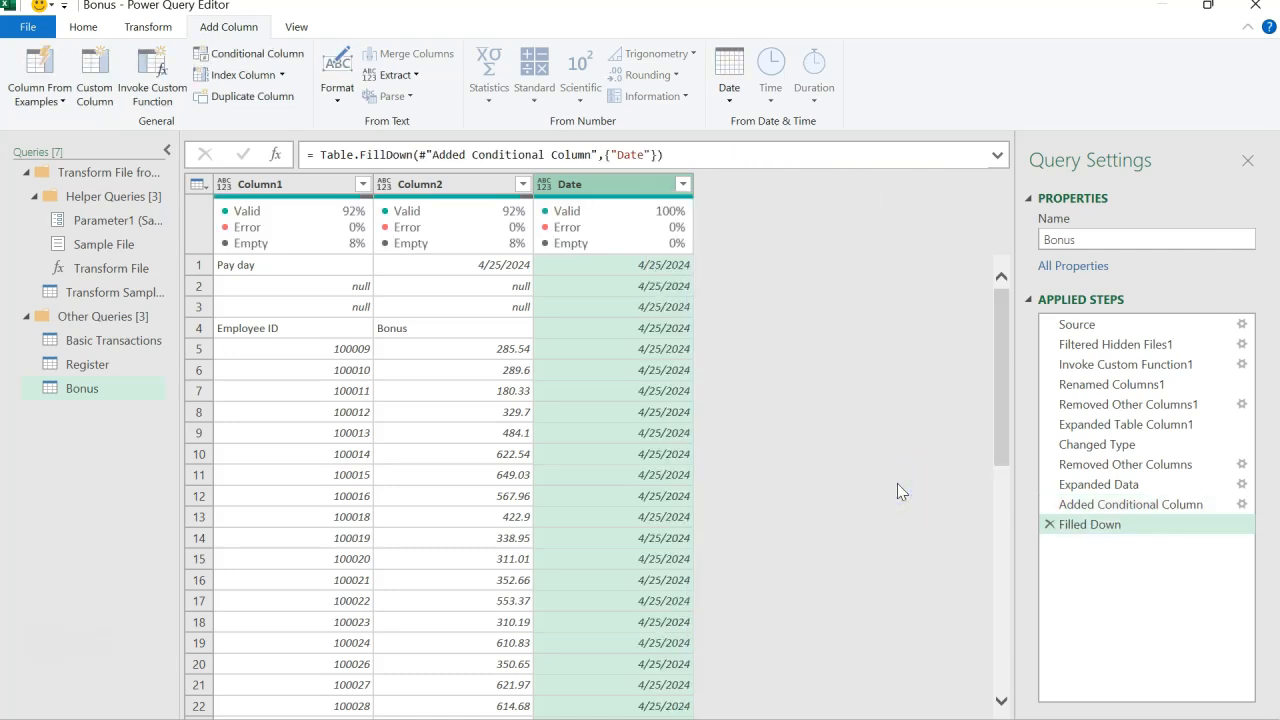
pyautogui.scroll(-3, 661, 393)
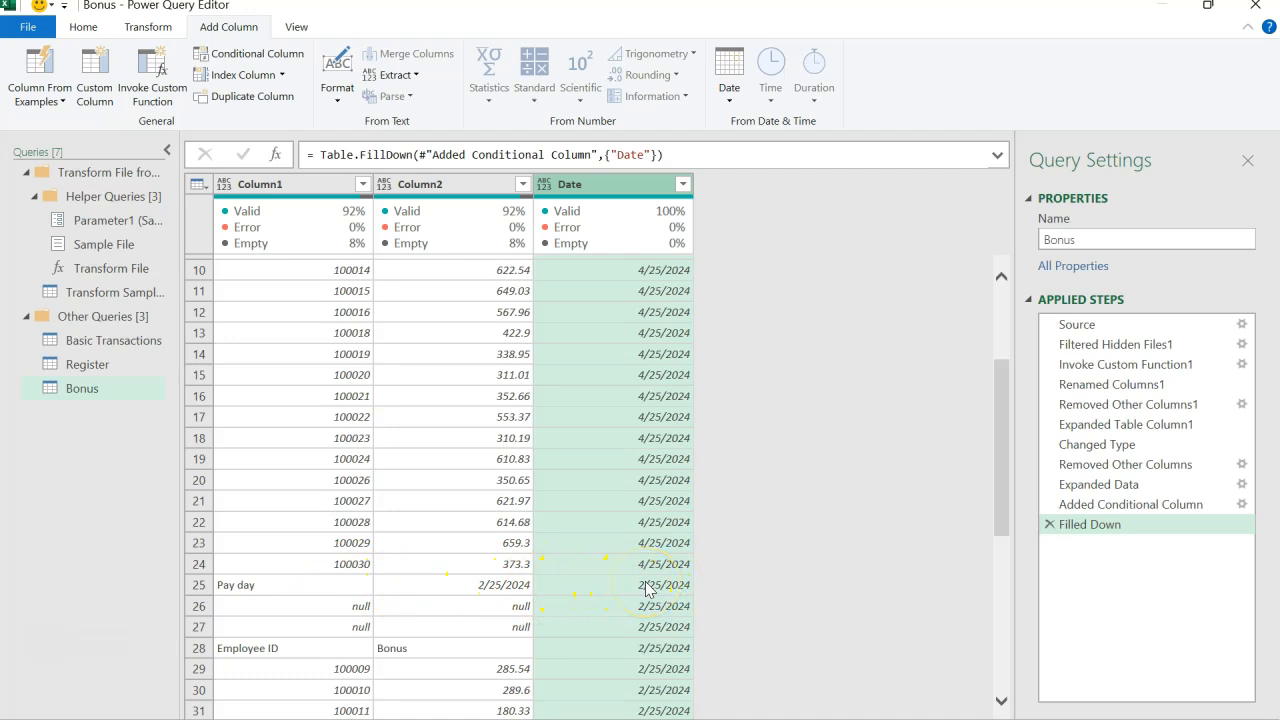
pyautogui.scroll(-5, 645, 590)
pyautogui.scroll(8, 645, 590)
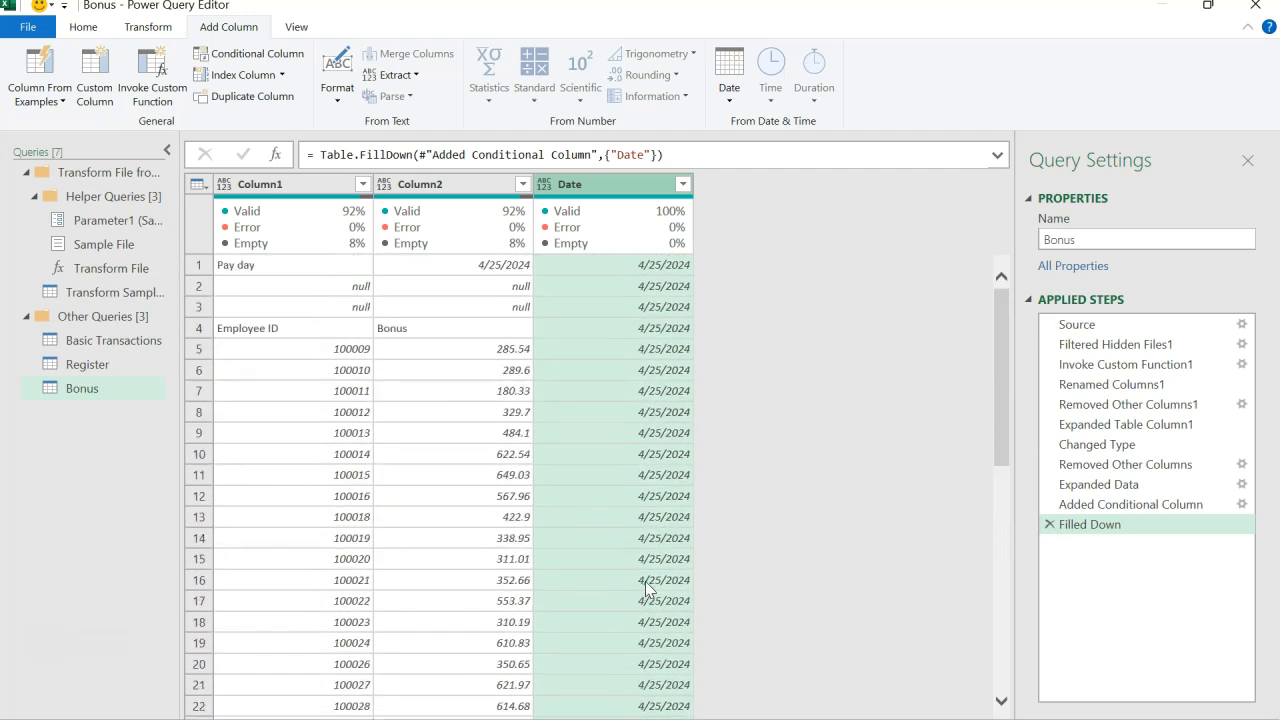
# Read the Type column instruction in Steps.txt, view the Type column in the Basic Transactions query, and return to the Bonus query
pyautogui.hotkey('alt', 'Tab')
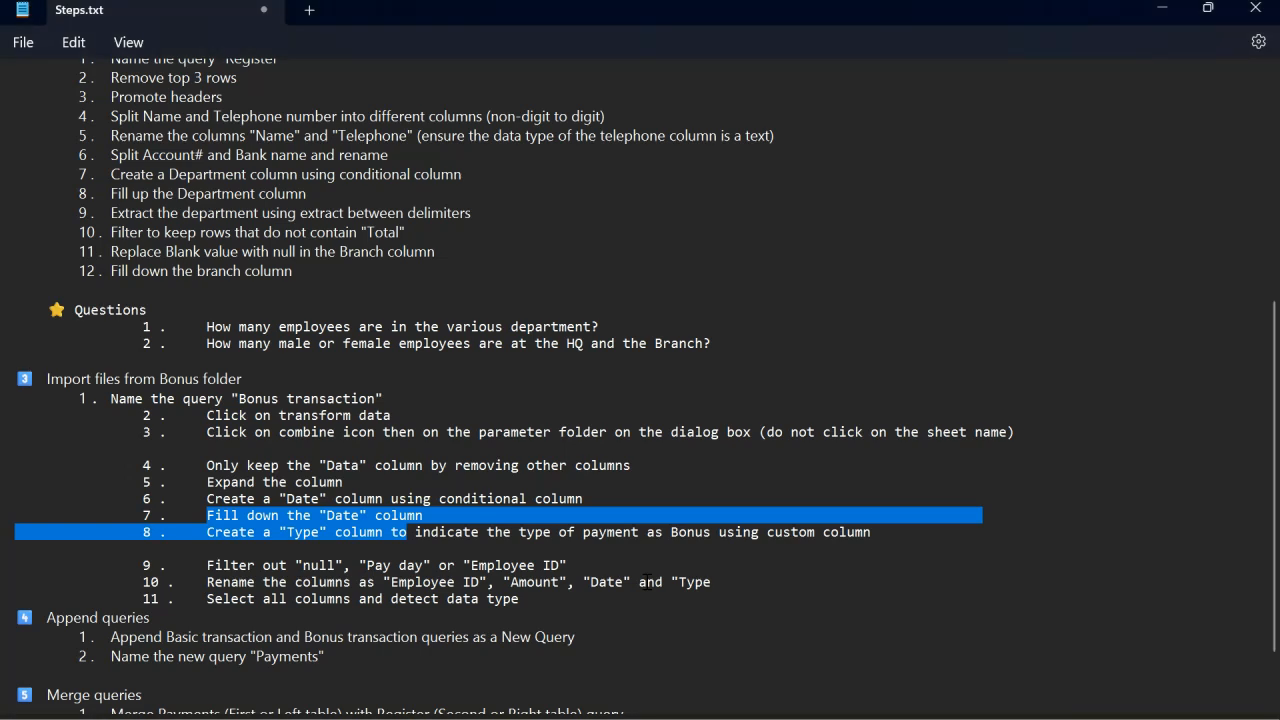
pyautogui.click(457, 547)
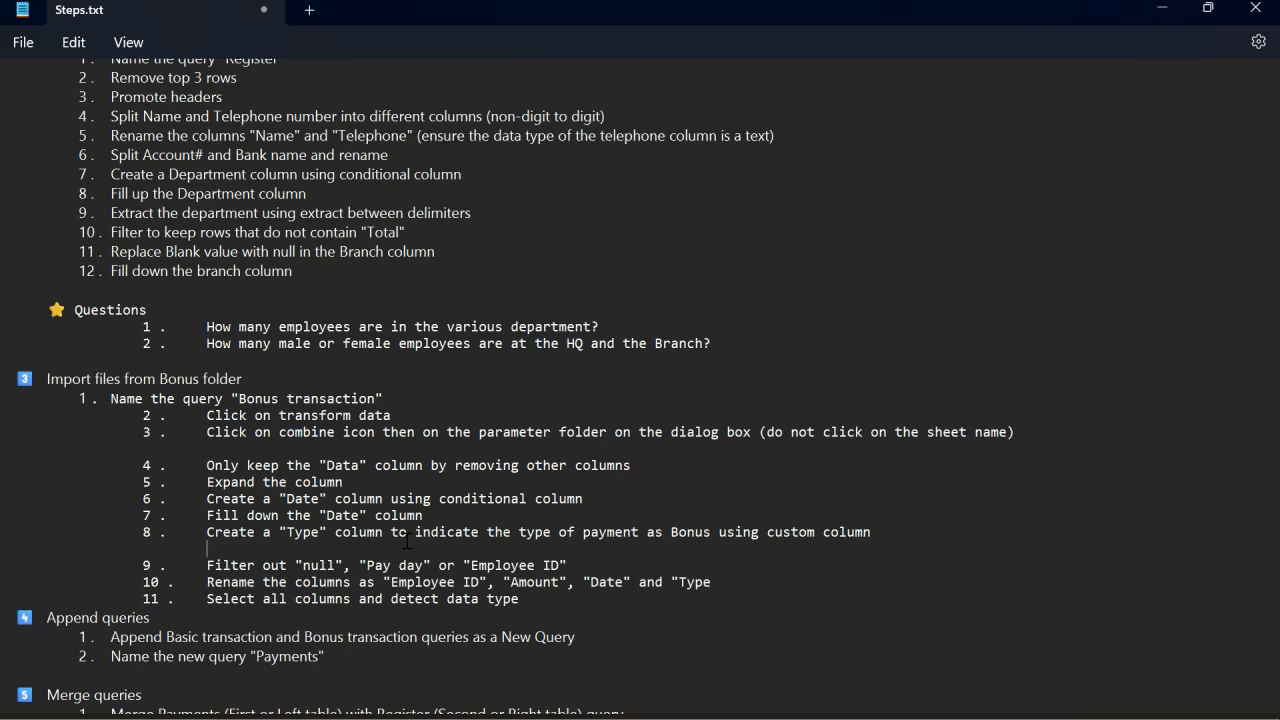
pyautogui.hotkey('alt', 'Tab')
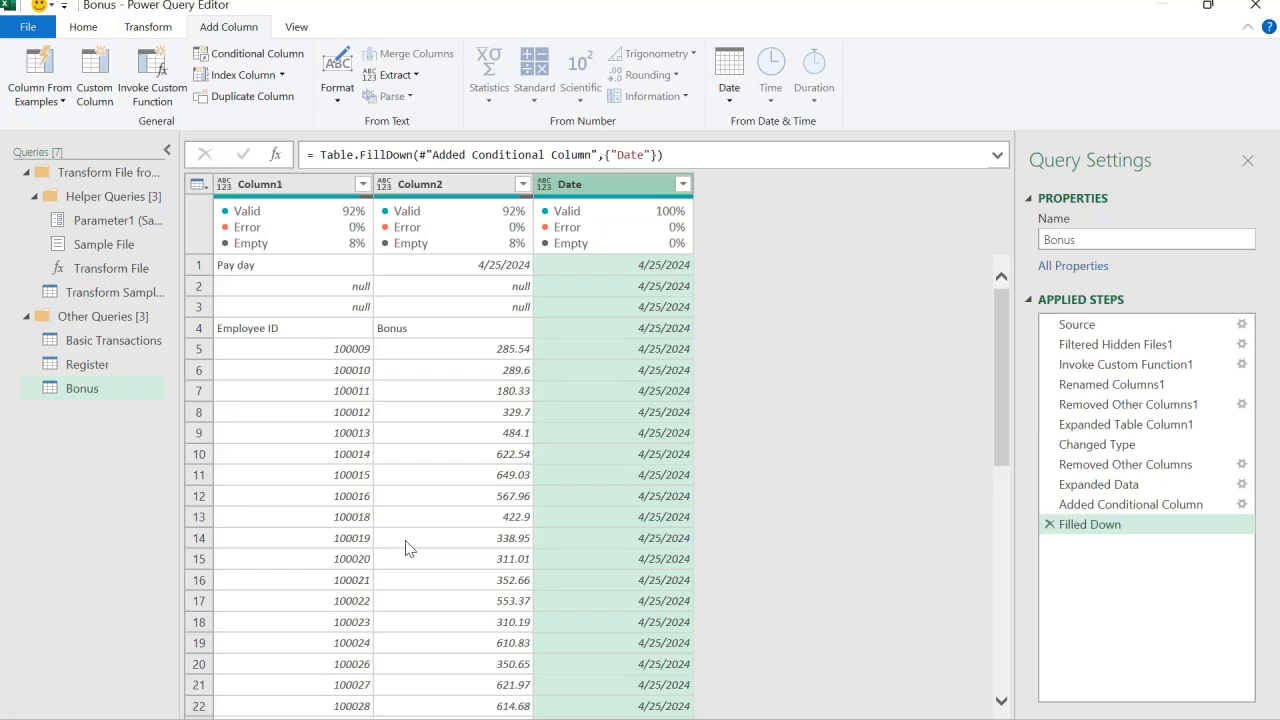
pyautogui.click(122, 341)
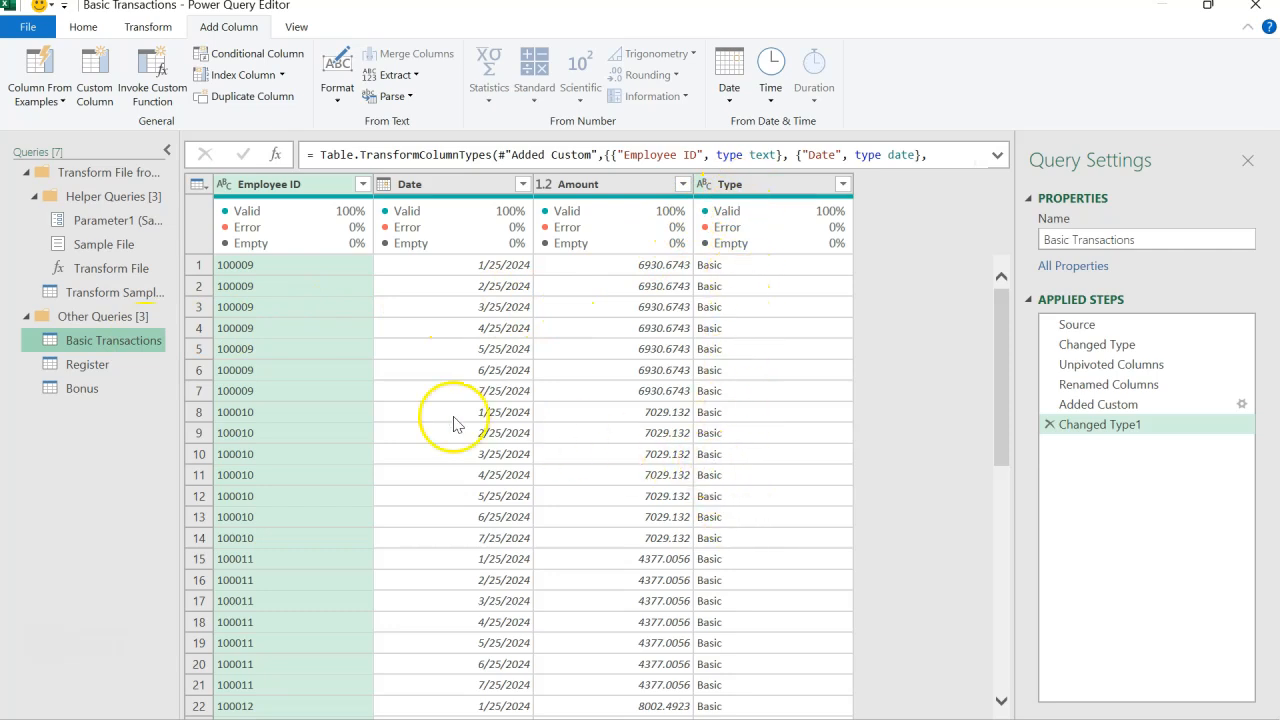
pyautogui.click(118, 390)
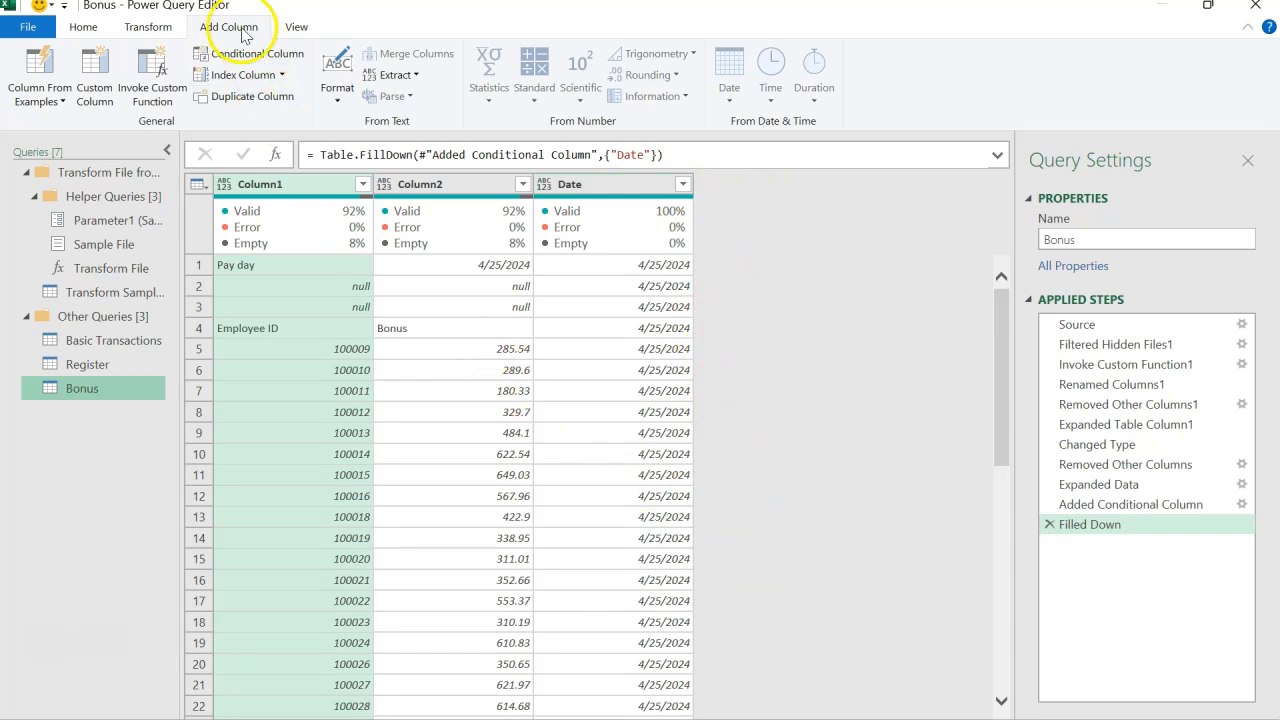
# Add a custom column named Type to the Bonus query with the formula = "Bonus"
pyautogui.click(103, 87)
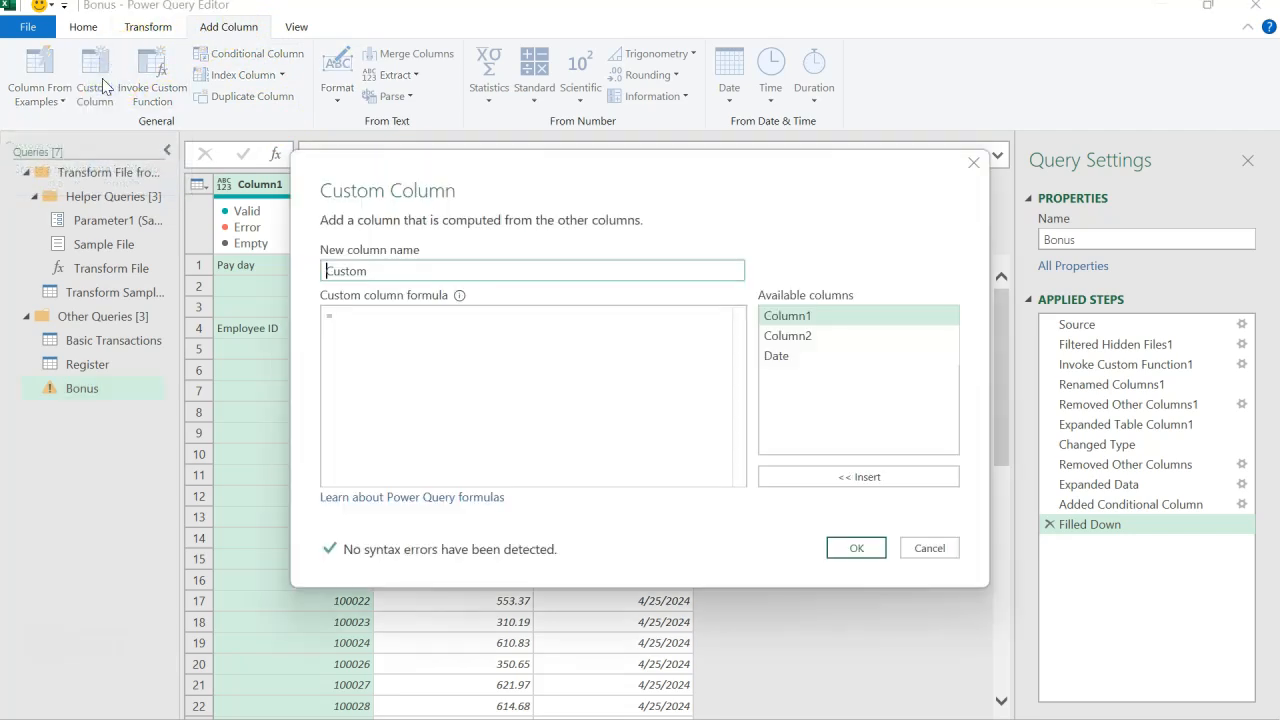
pyautogui.moveTo(392, 266); pyautogui.dragTo(283, 268)
pyautogui.write('Tyhp')
pyautogui.press('BackSpace')
pyautogui.press('BackSpace')
pyautogui.write('pe')
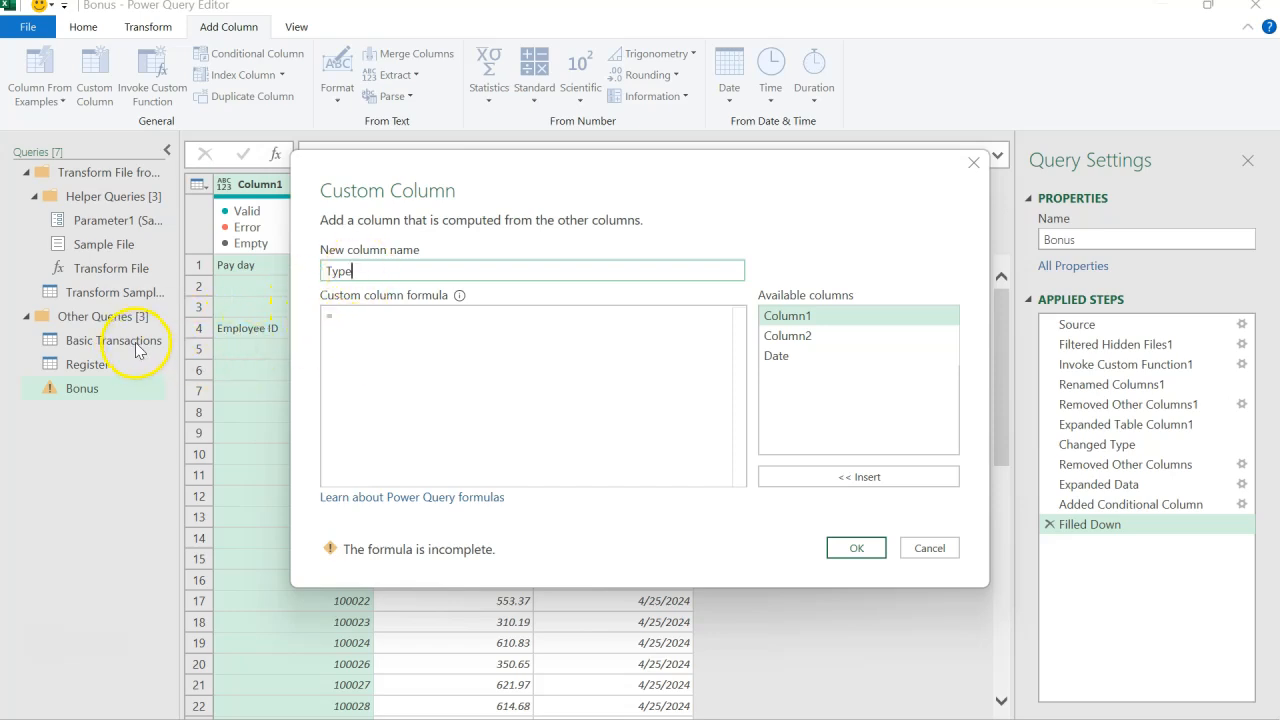
pyautogui.click(386, 322)
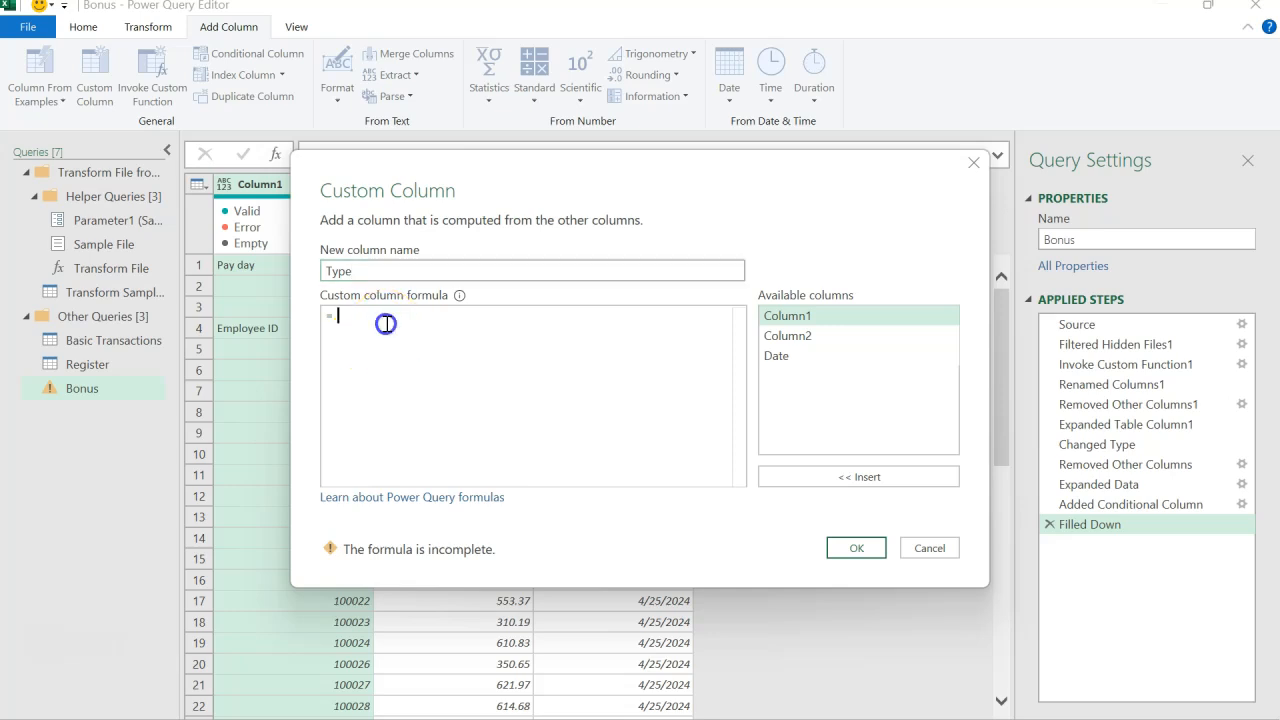
pyautogui.write('"Bonus')
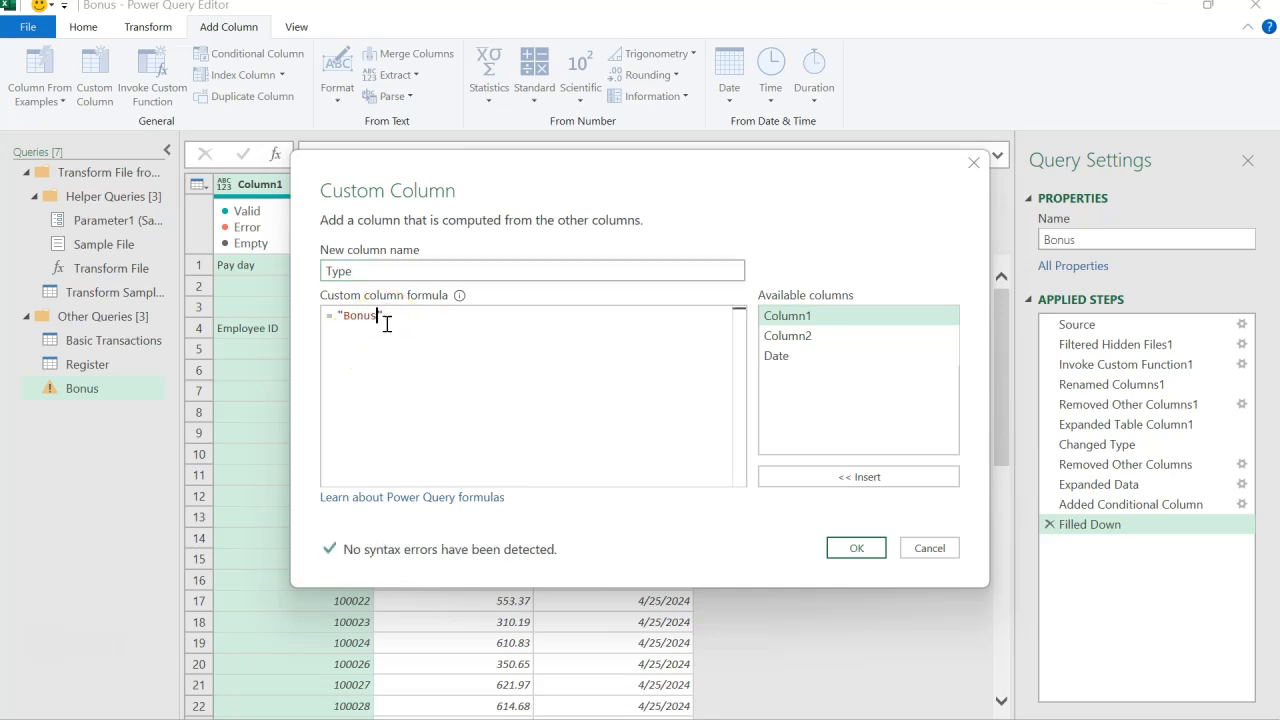
pyautogui.click(852, 547)
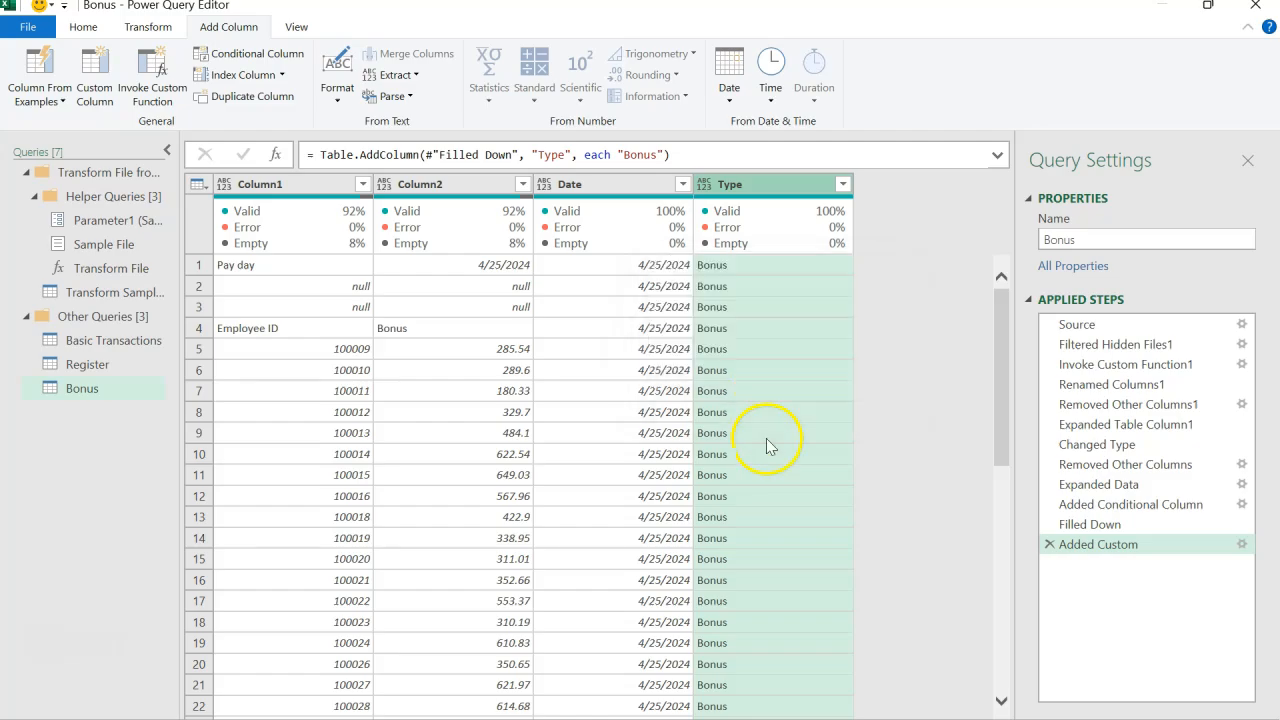
# Read the filtering instruction in Steps.txt, then return to the Bonus query and inspect the Pay day value in Column1
pyautogui.hotkey('alt', 'Tab')
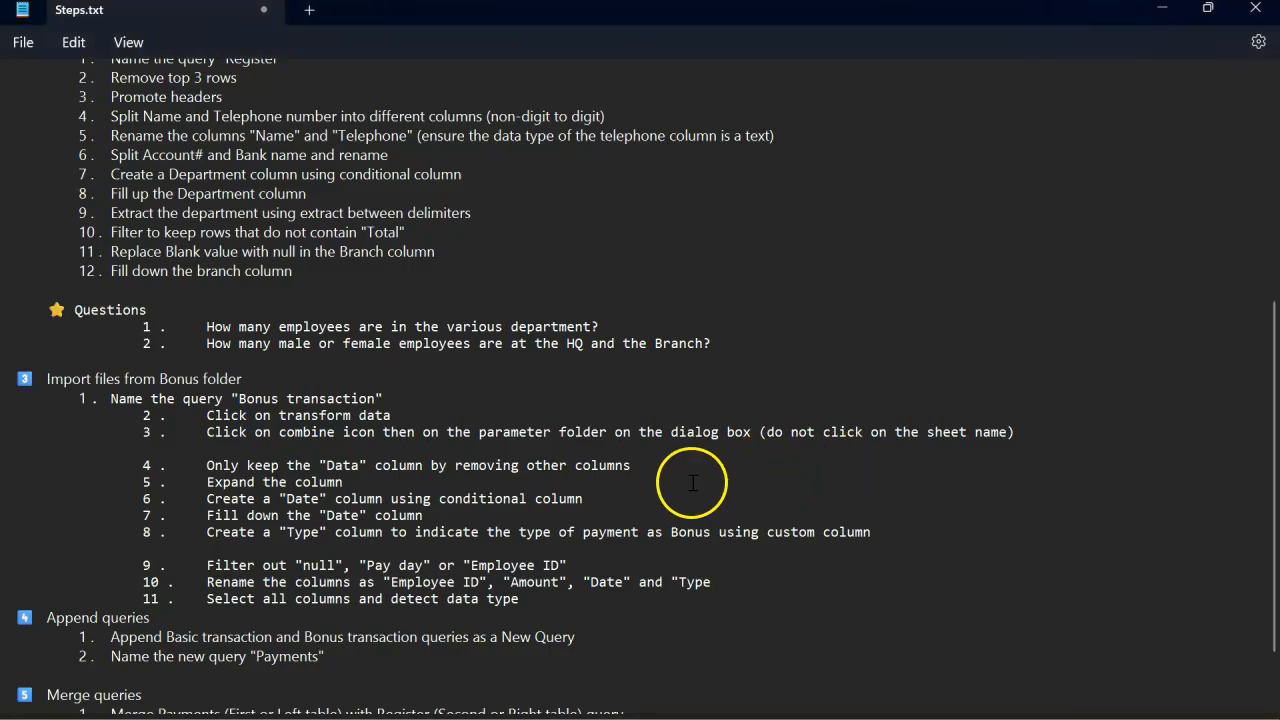
pyautogui.click(370, 552)
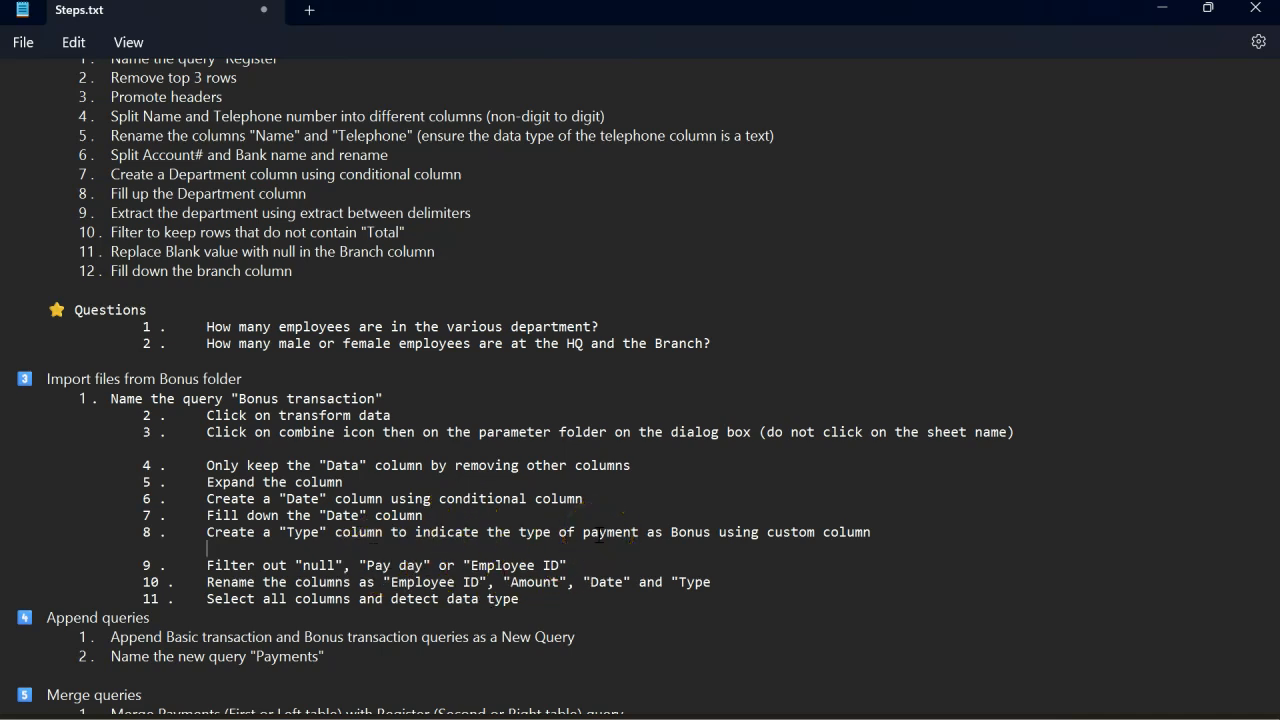
pyautogui.hotkey('alt', 'Tab')
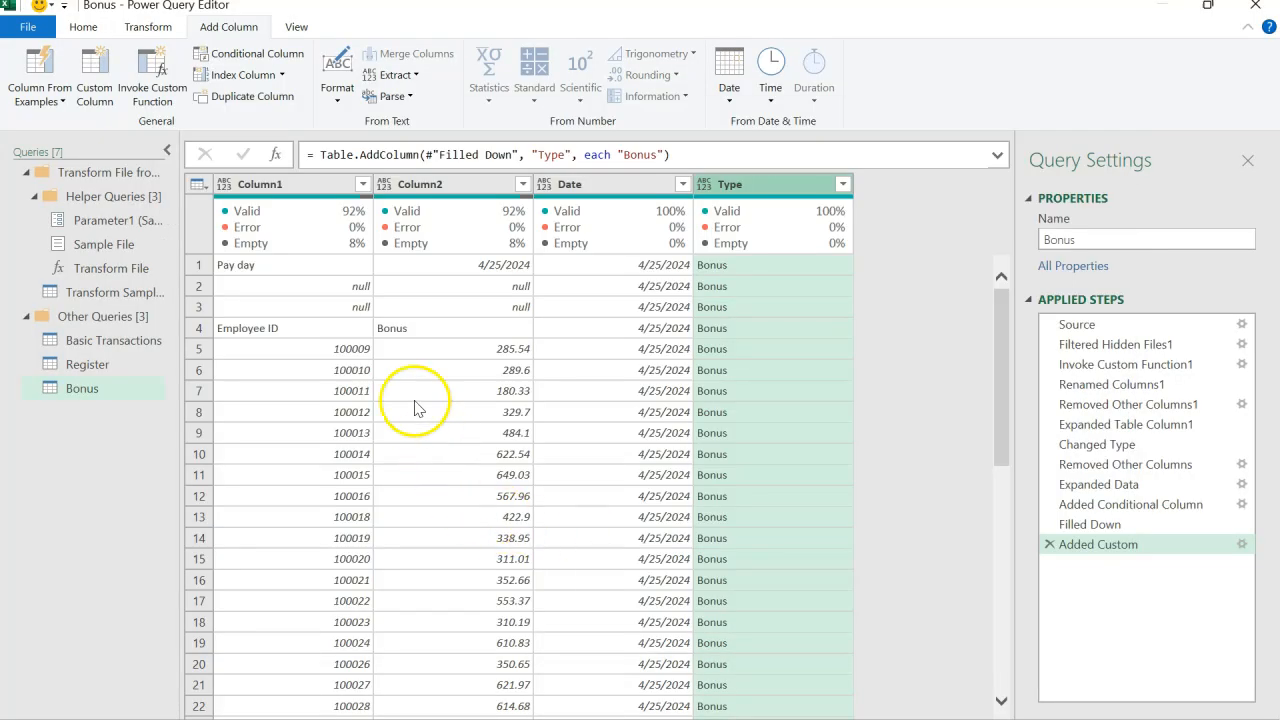
pyautogui.click(274, 270)
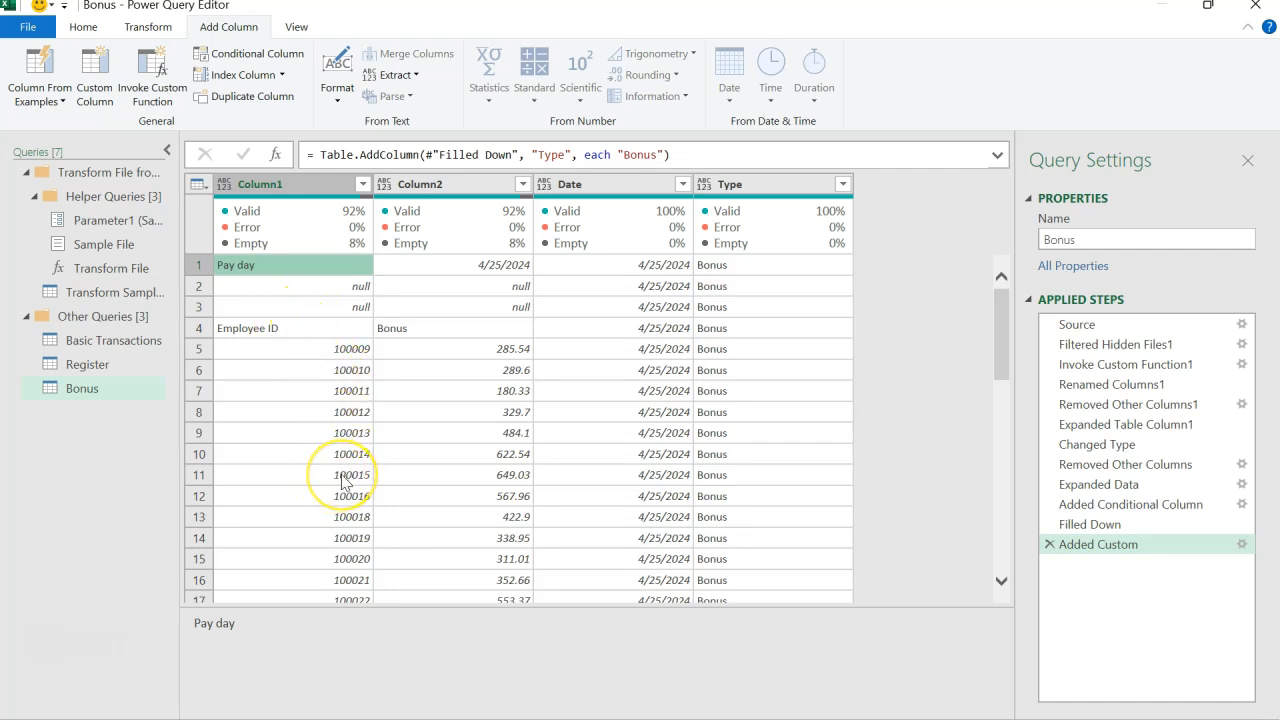
# Filter Column1 of the Bonus query to exclude null, Employee ID and Pay day
pyautogui.click(330, 185)
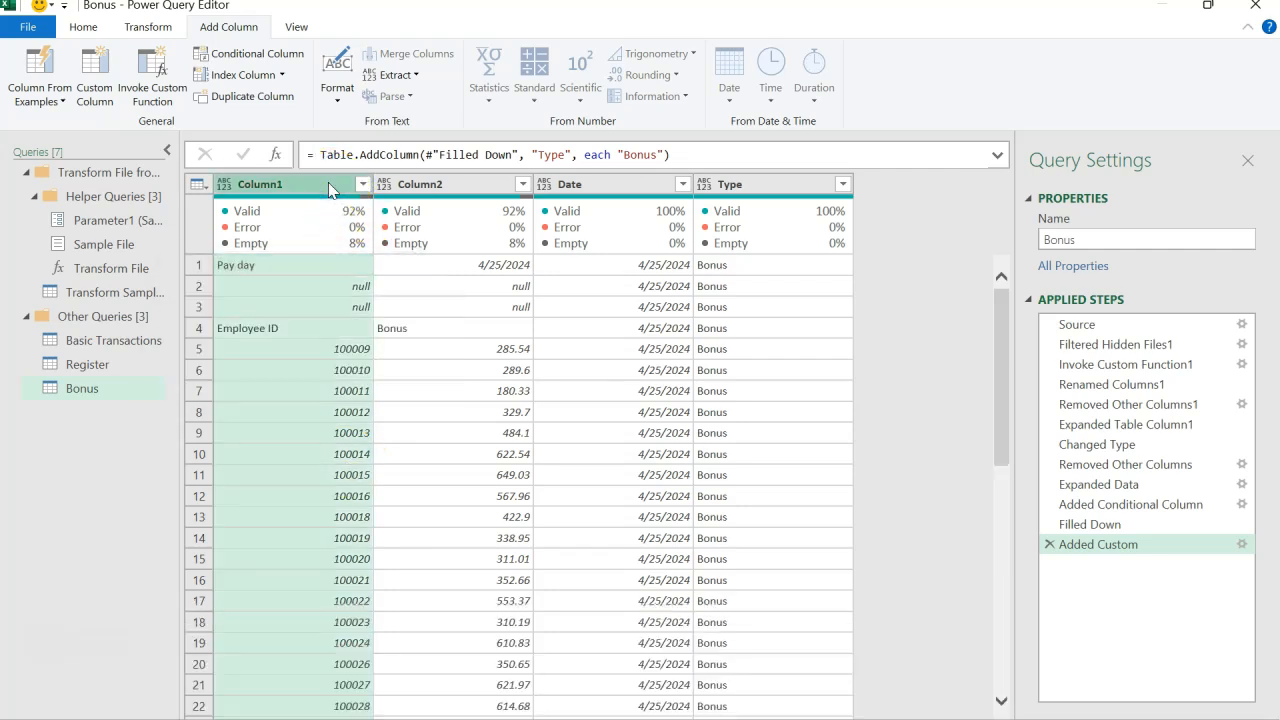
pyautogui.click(362, 185)
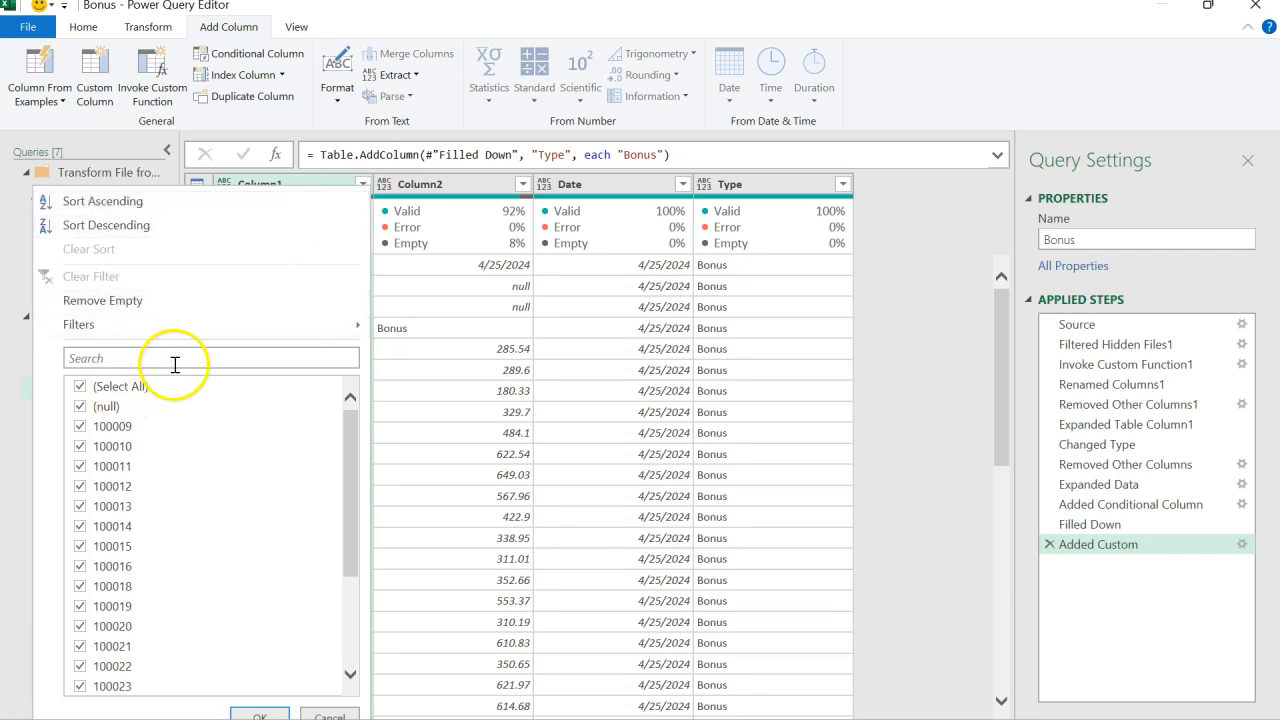
pyautogui.click(82, 407)
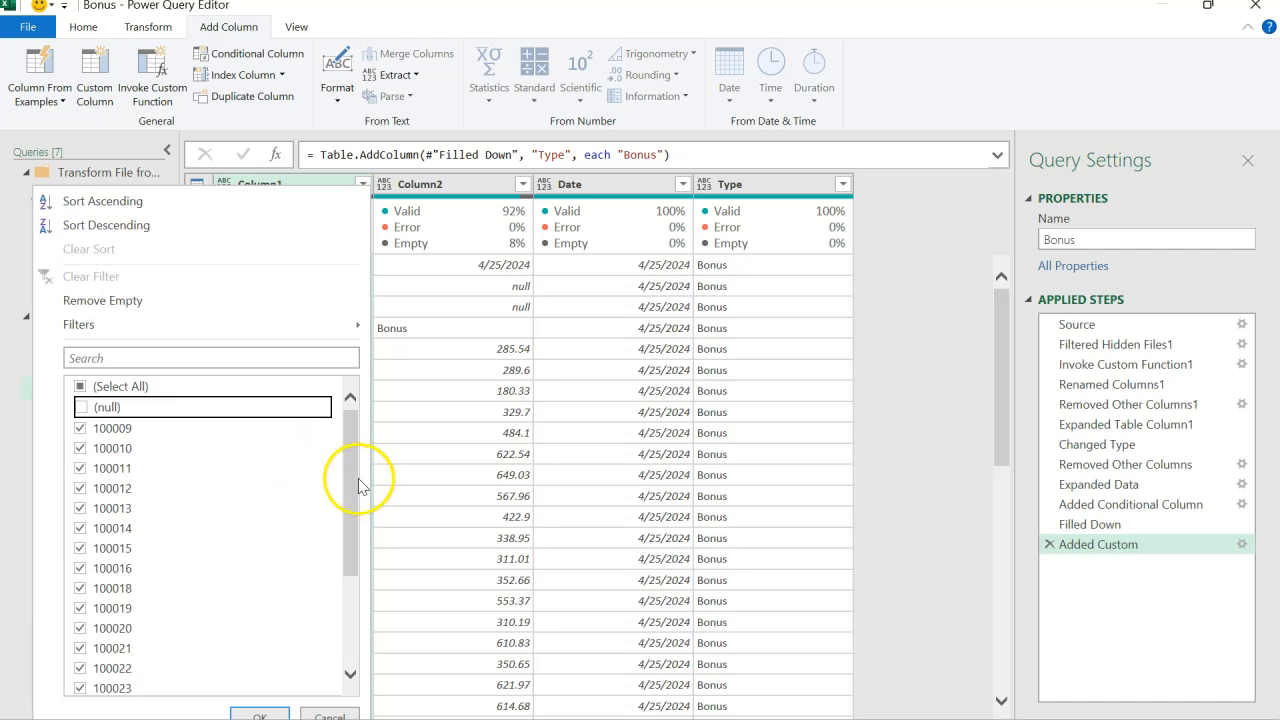
pyautogui.moveTo(356, 480); pyautogui.dragTo(354, 628)
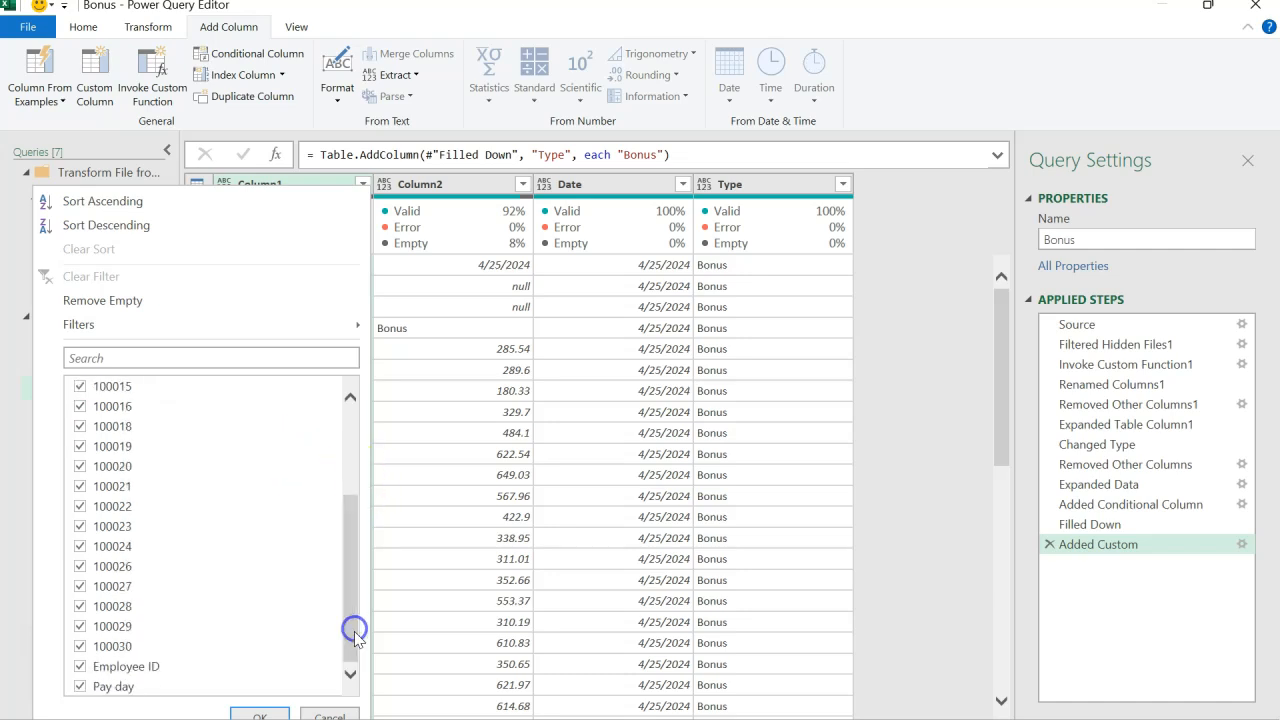
pyautogui.click(82, 668)
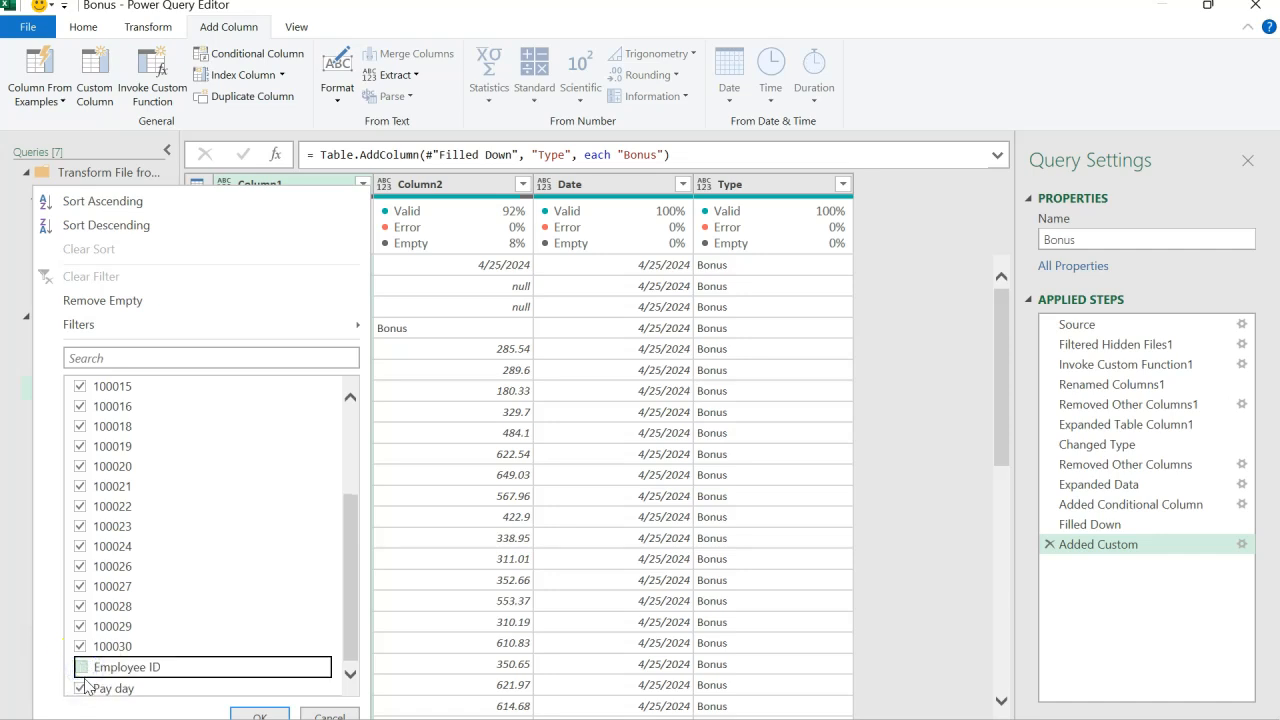
pyautogui.click(82, 689)
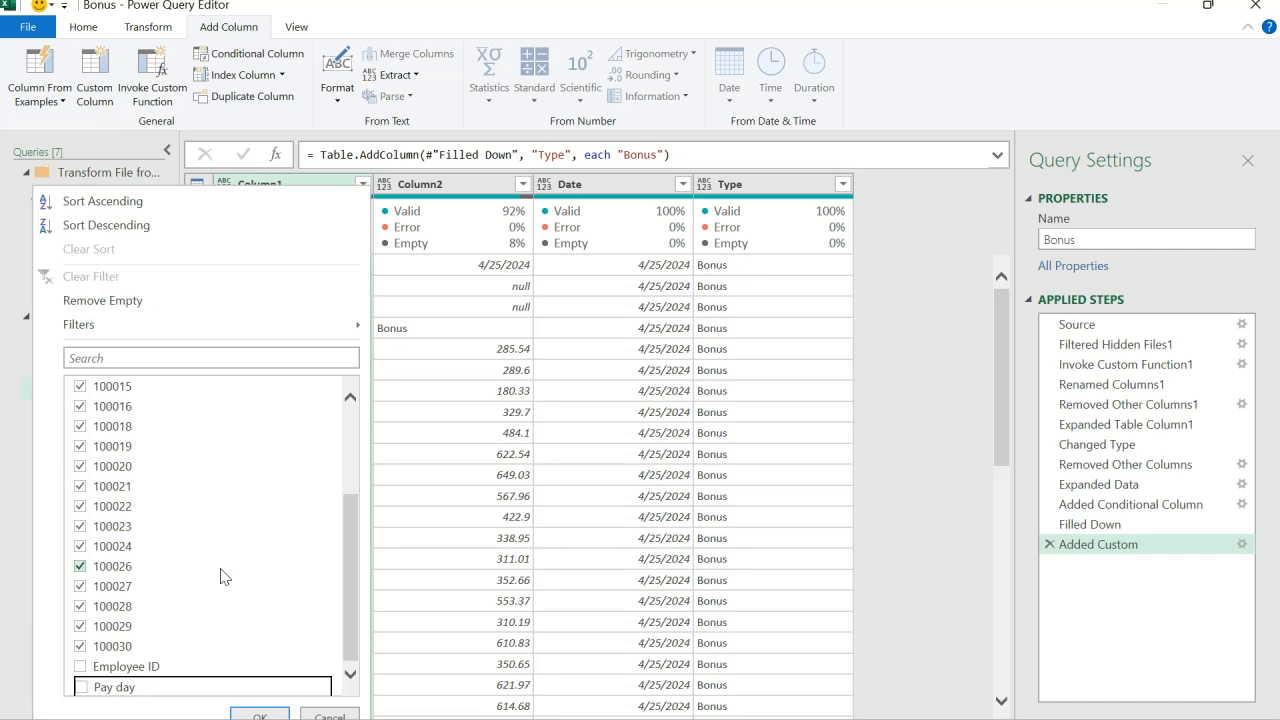
pyautogui.click(285, 714)
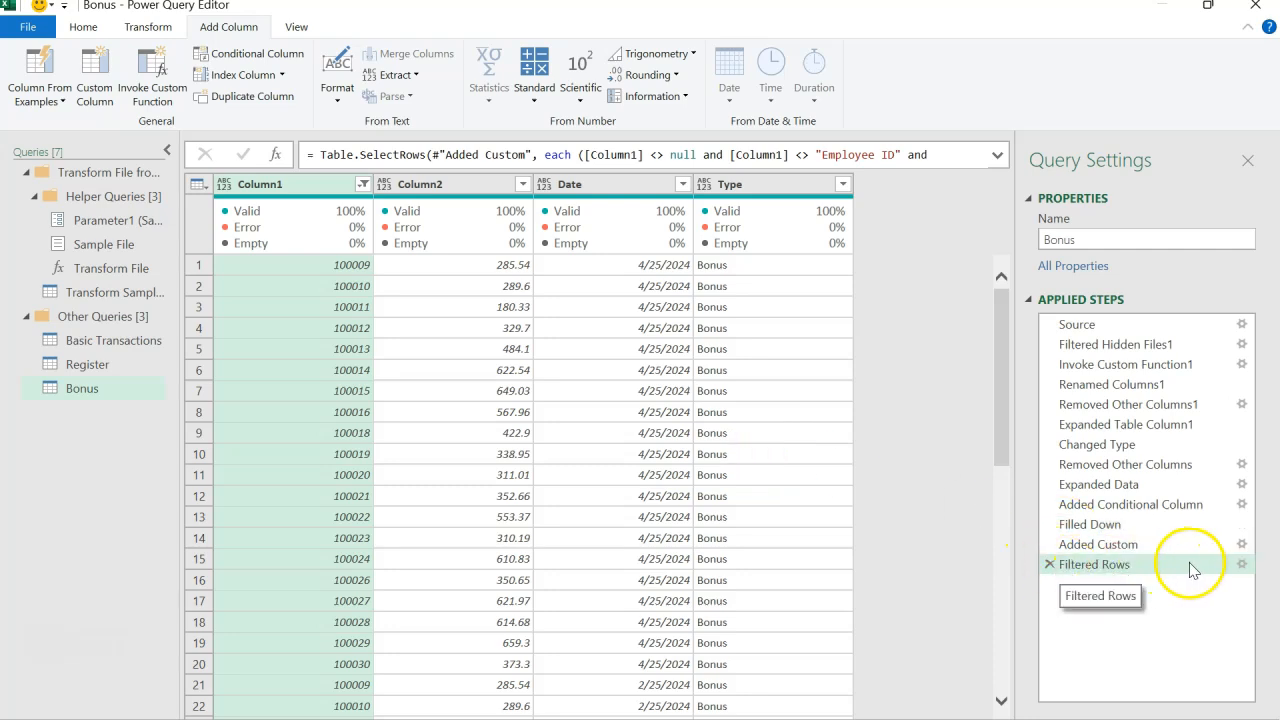
# Review the conditions of the Filtered Rows step and read the column renaming instruction in Steps.txt
pyautogui.click(1241, 565)
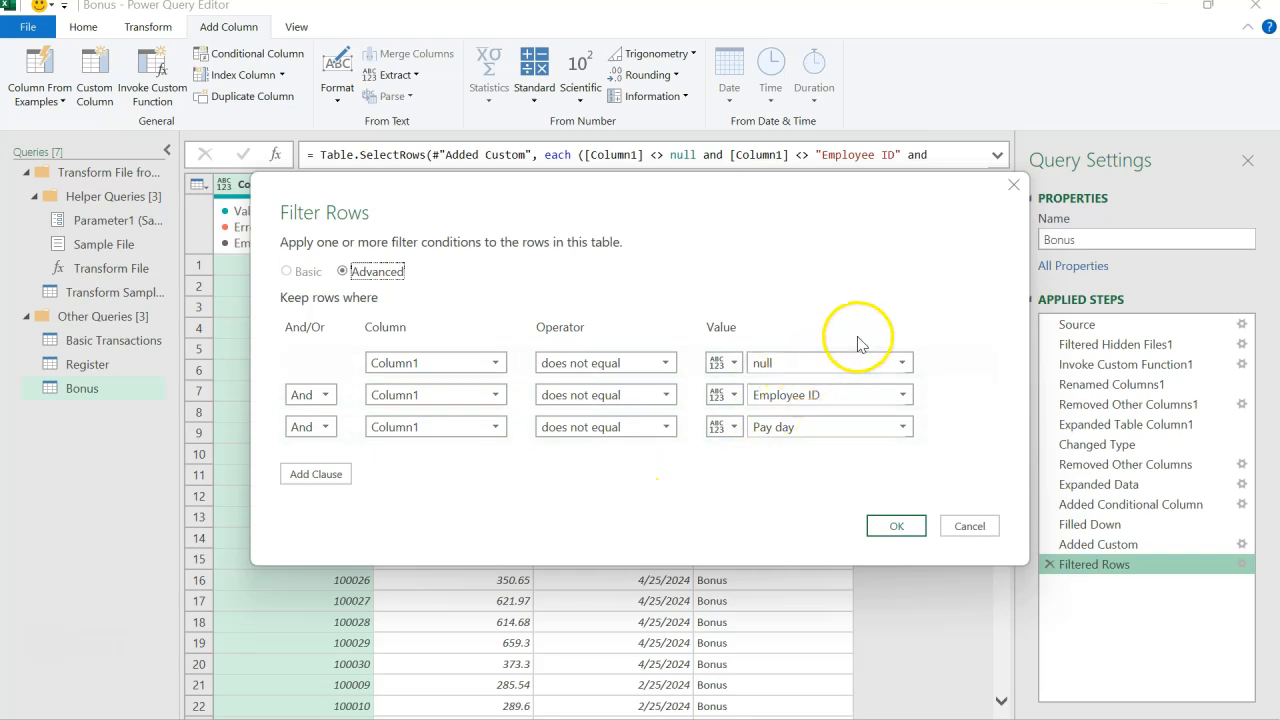
pyautogui.click(969, 526)
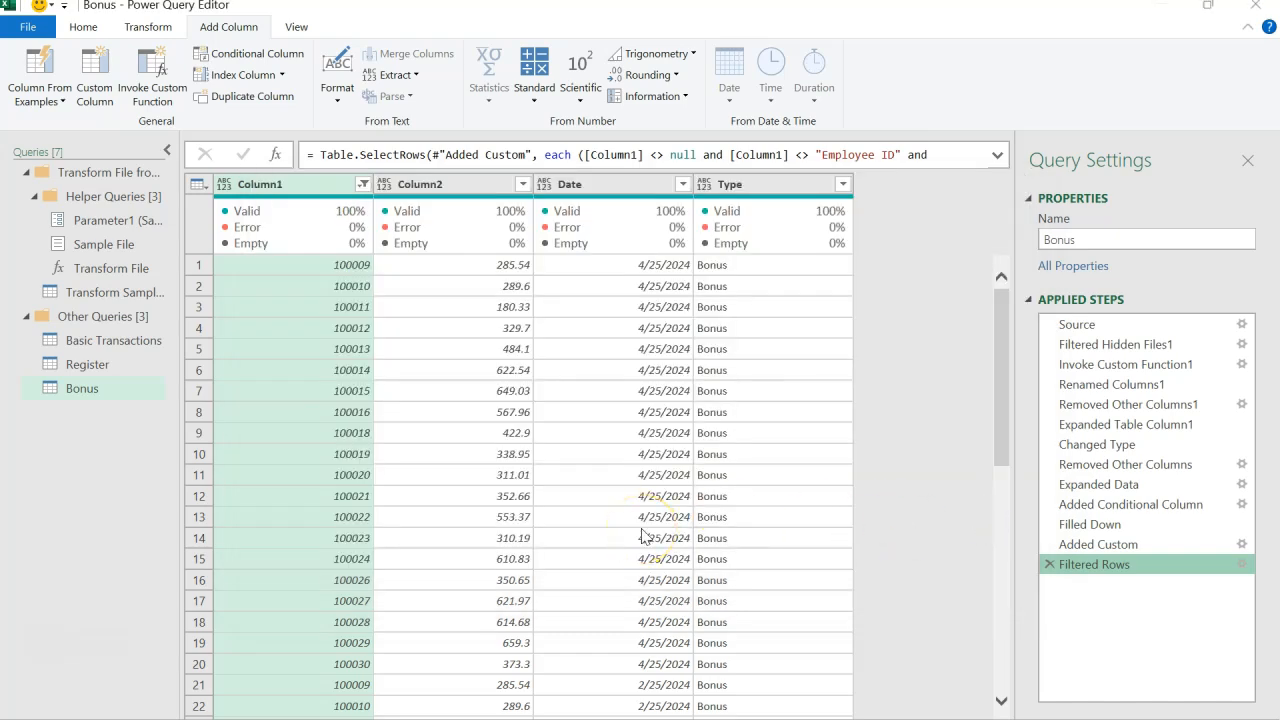
pyautogui.hotkey('alt', 'Tab')
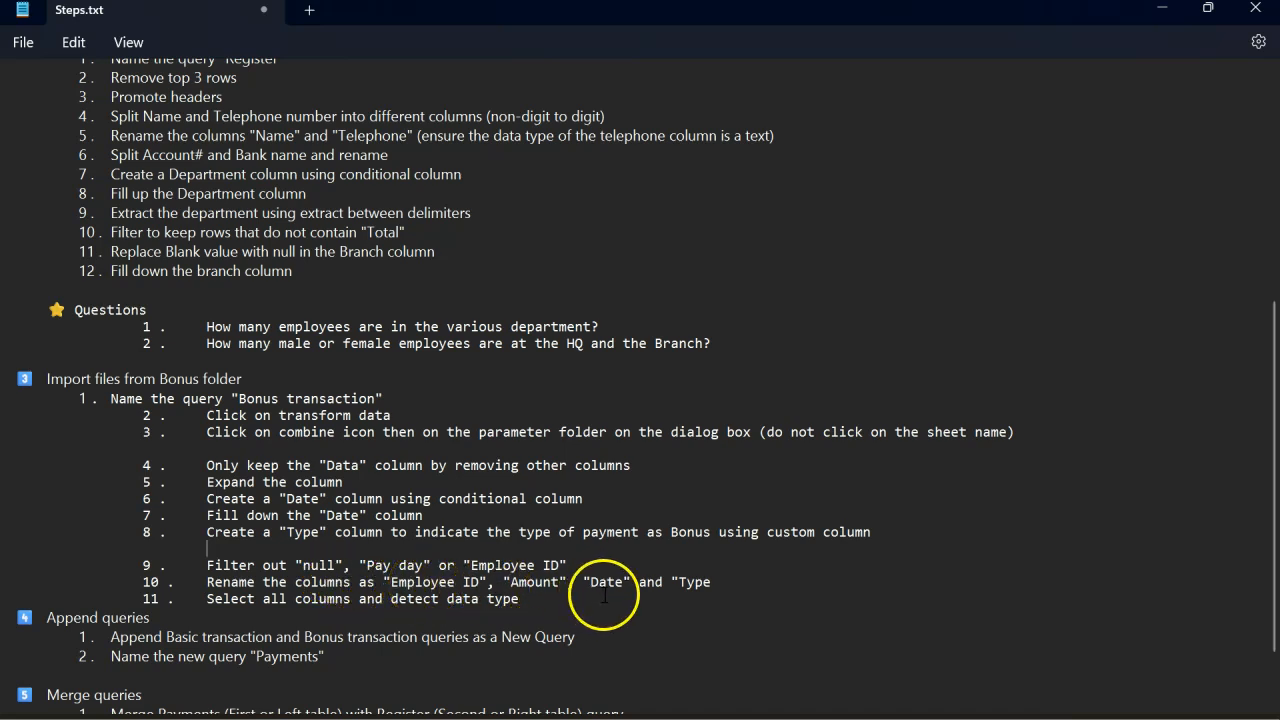
pyautogui.hotkey('alt', 'Tab')
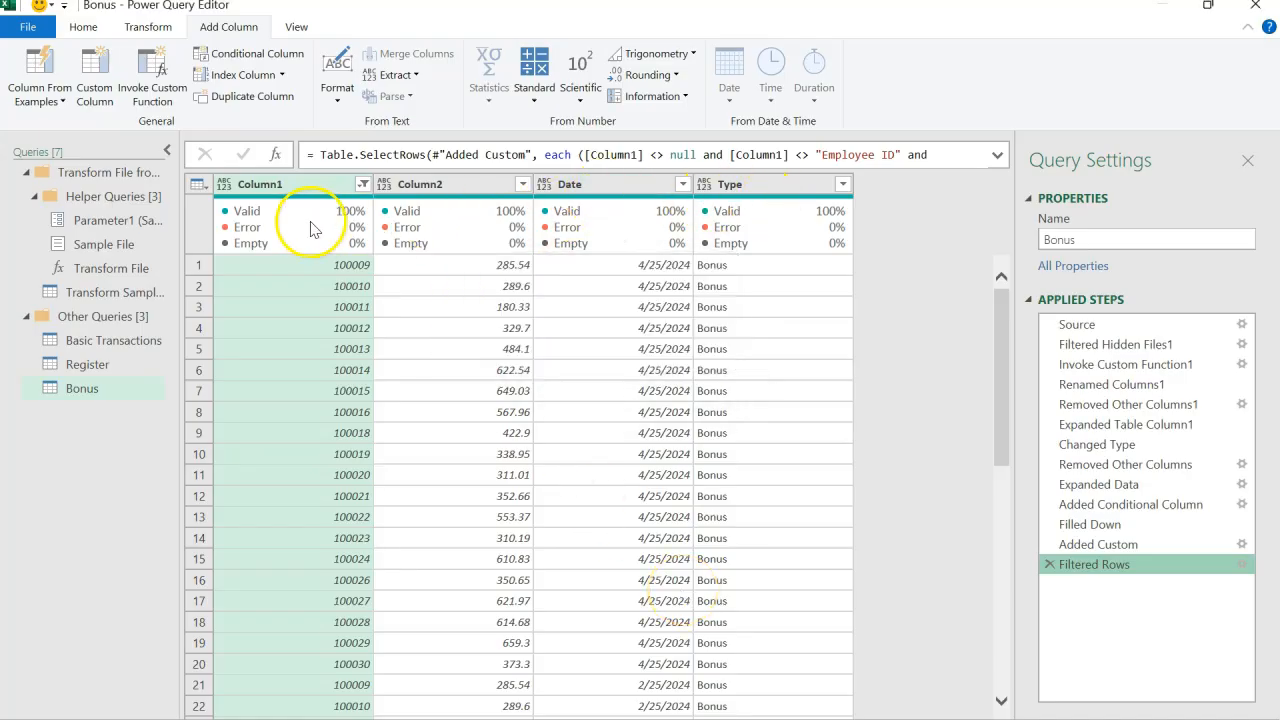
# Rename Column1 as Employee ID and Column2 as Amount in the Bonus query
pyautogui.doubleClick(307, 186)
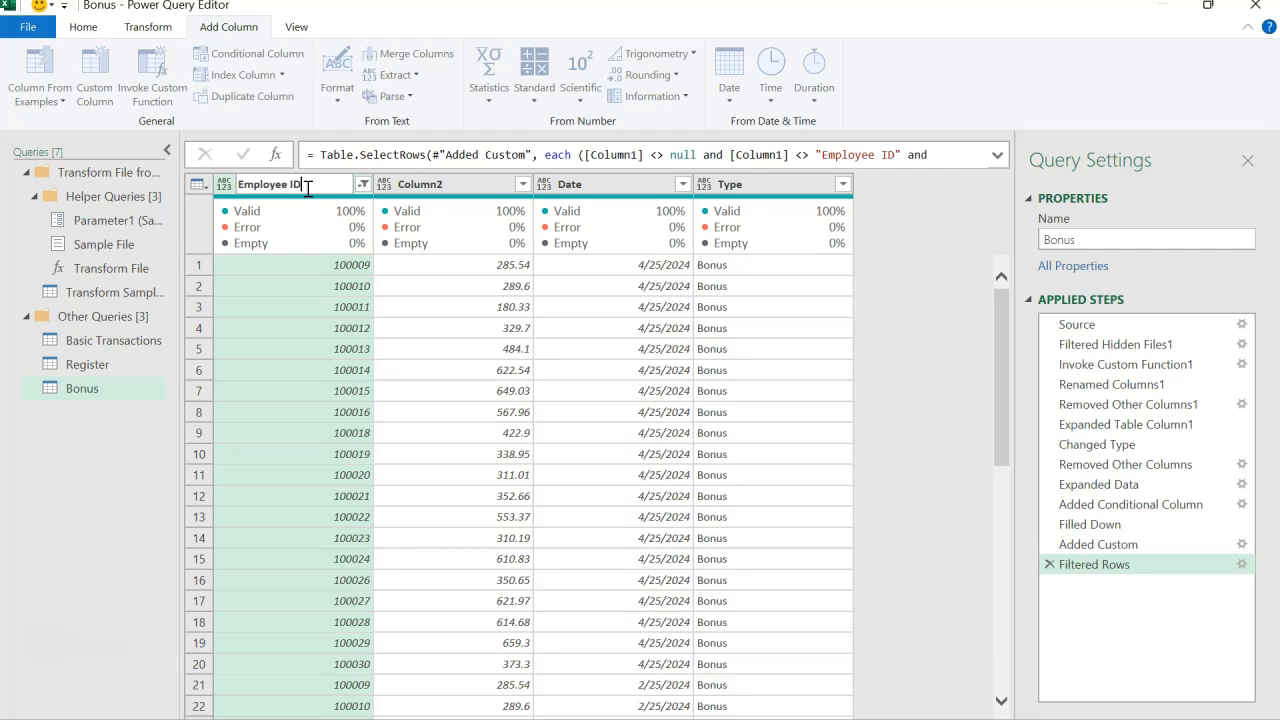
pyautogui.press('Return')
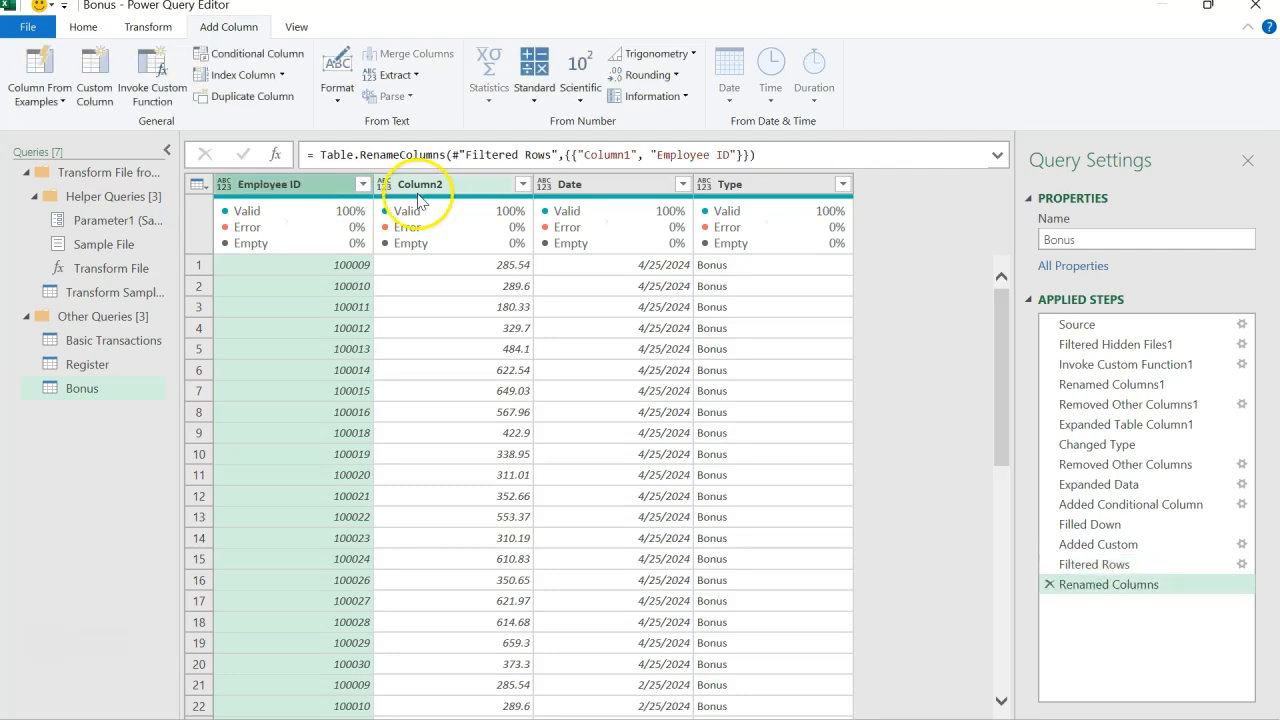
pyautogui.doubleClick(455, 184)
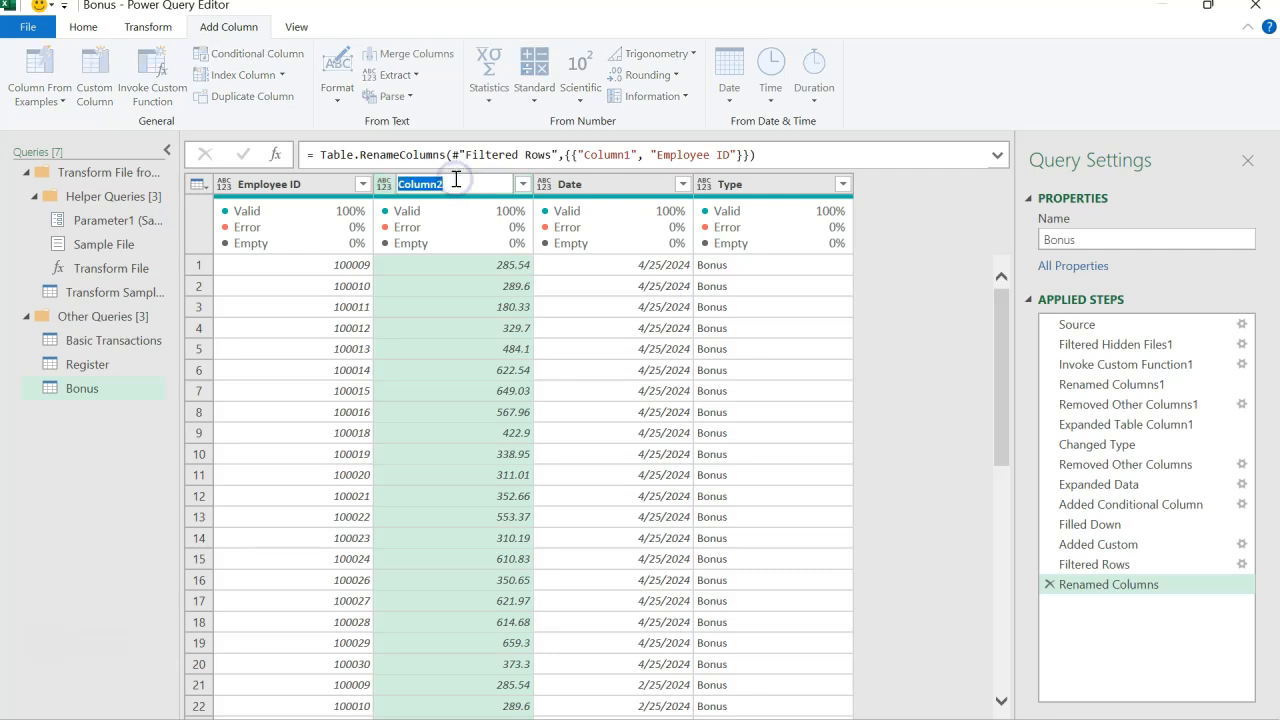
pyautogui.write('Amount')
pyautogui.press('Return')
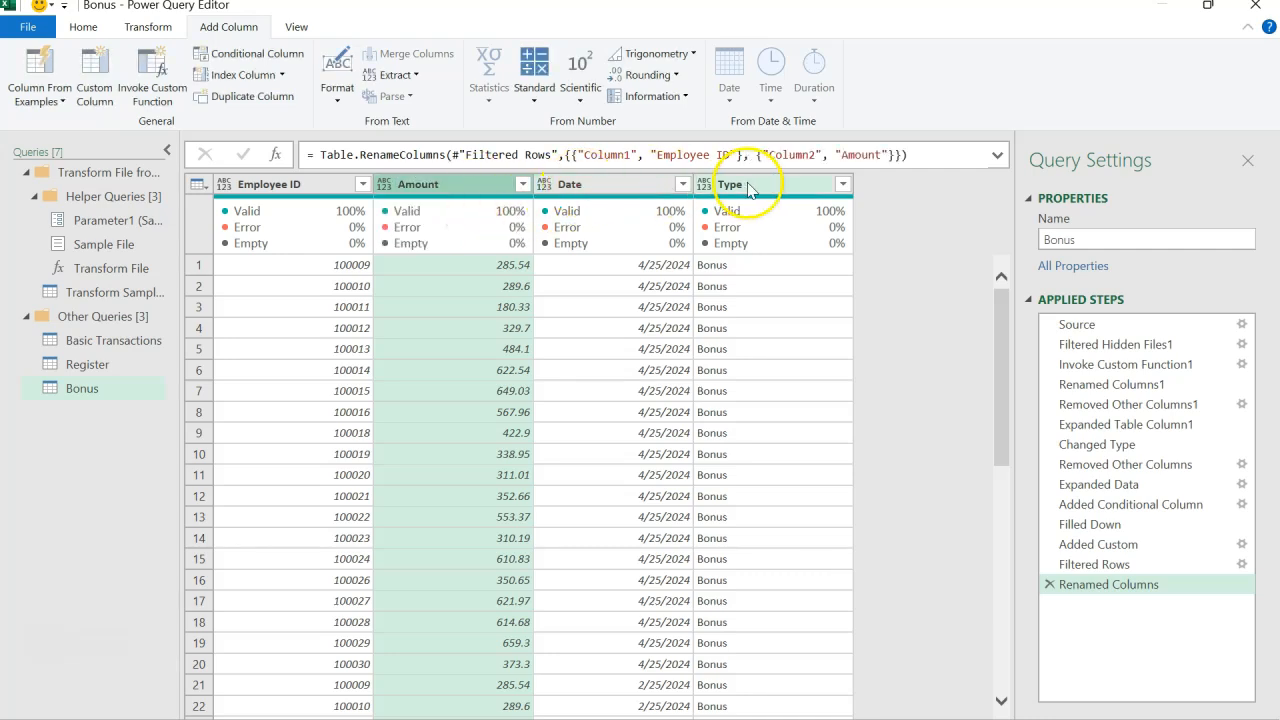
# Compare the Bonus column headers with the Basic Transactions query and highlight the data type detection instruction in Steps.txt
pyautogui.click(141, 342)
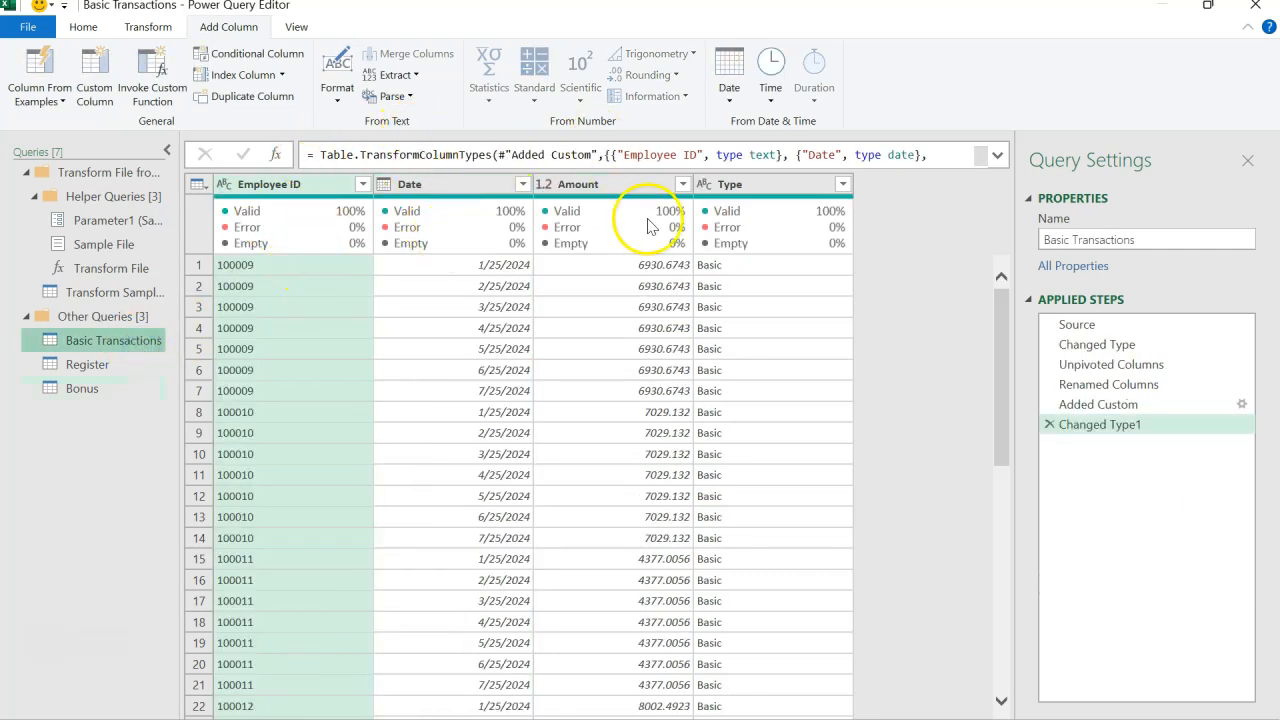
pyautogui.click(117, 389)
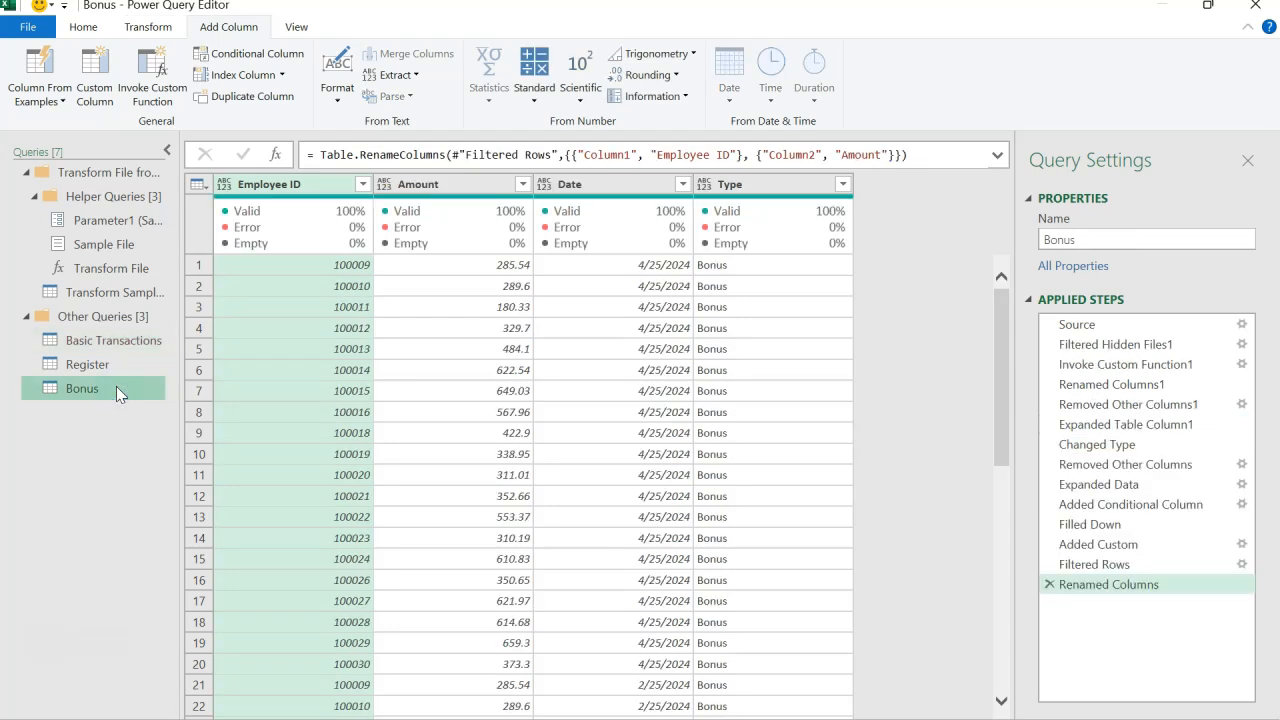
pyautogui.hotkey('alt', 'Tab')
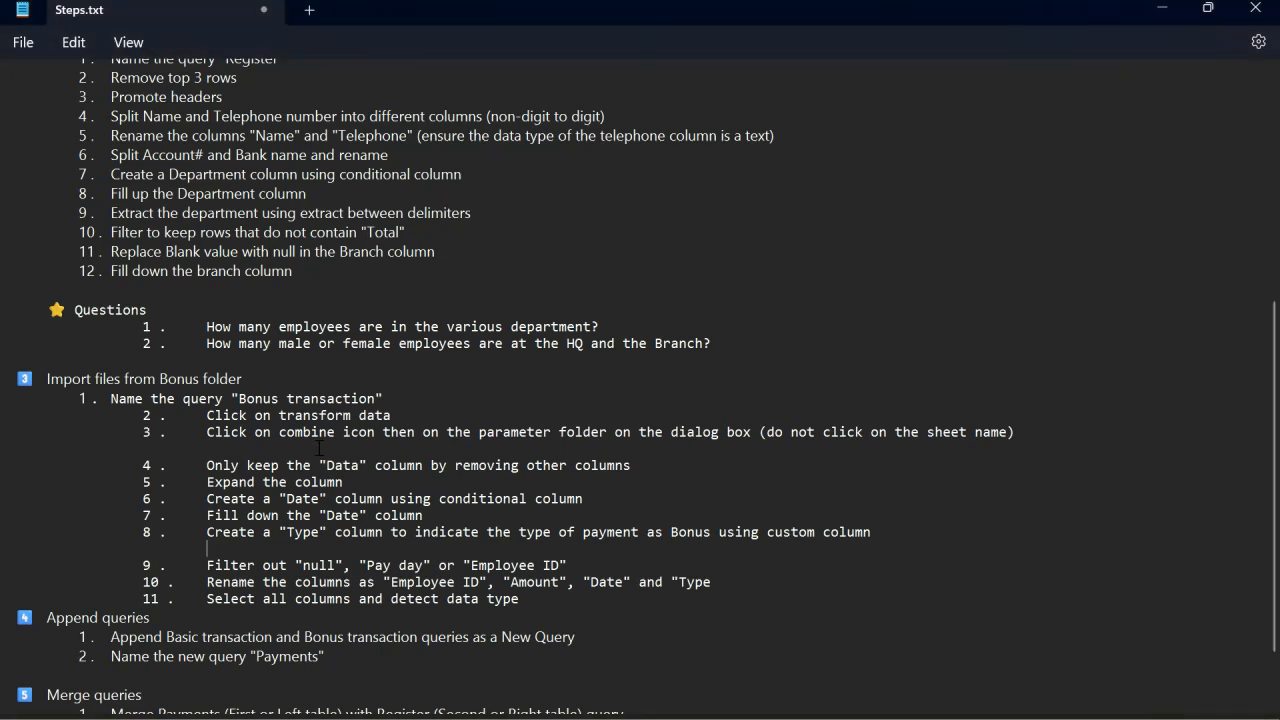
pyautogui.click(207, 599)
pyautogui.moveTo(267, 606); pyautogui.dragTo(525, 613)
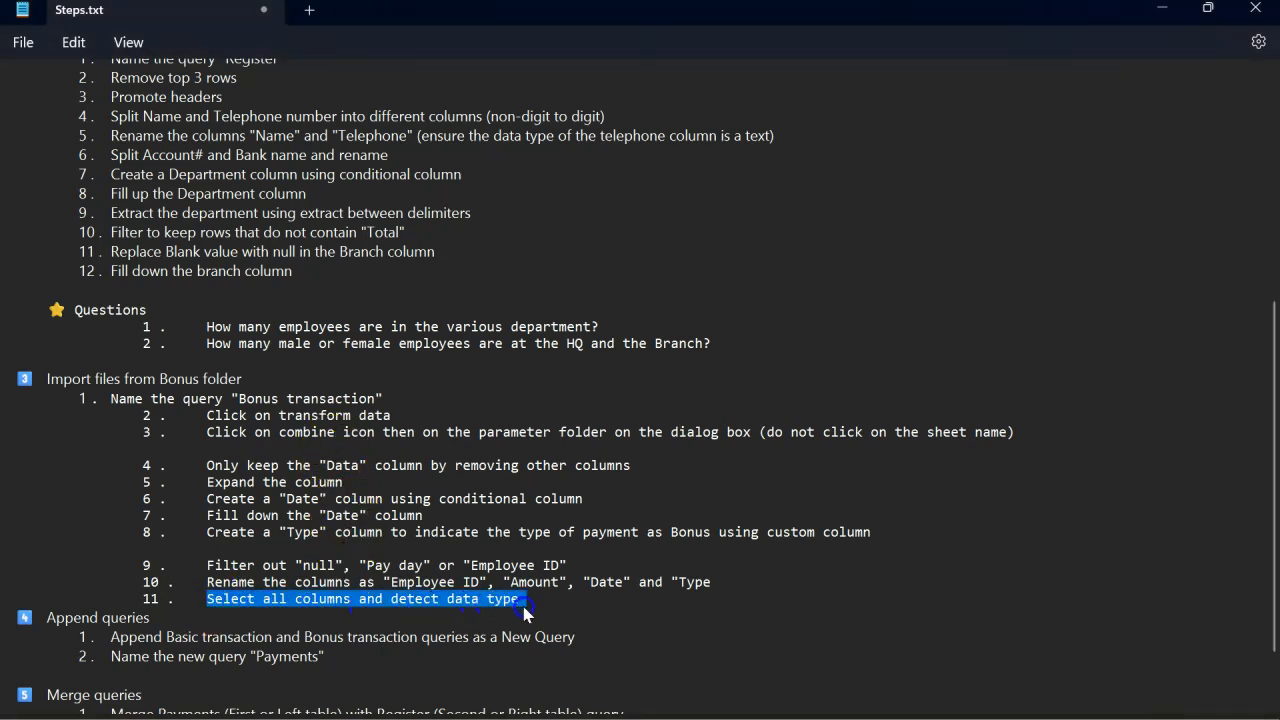
pyautogui.hotkey('alt', 'Tab')
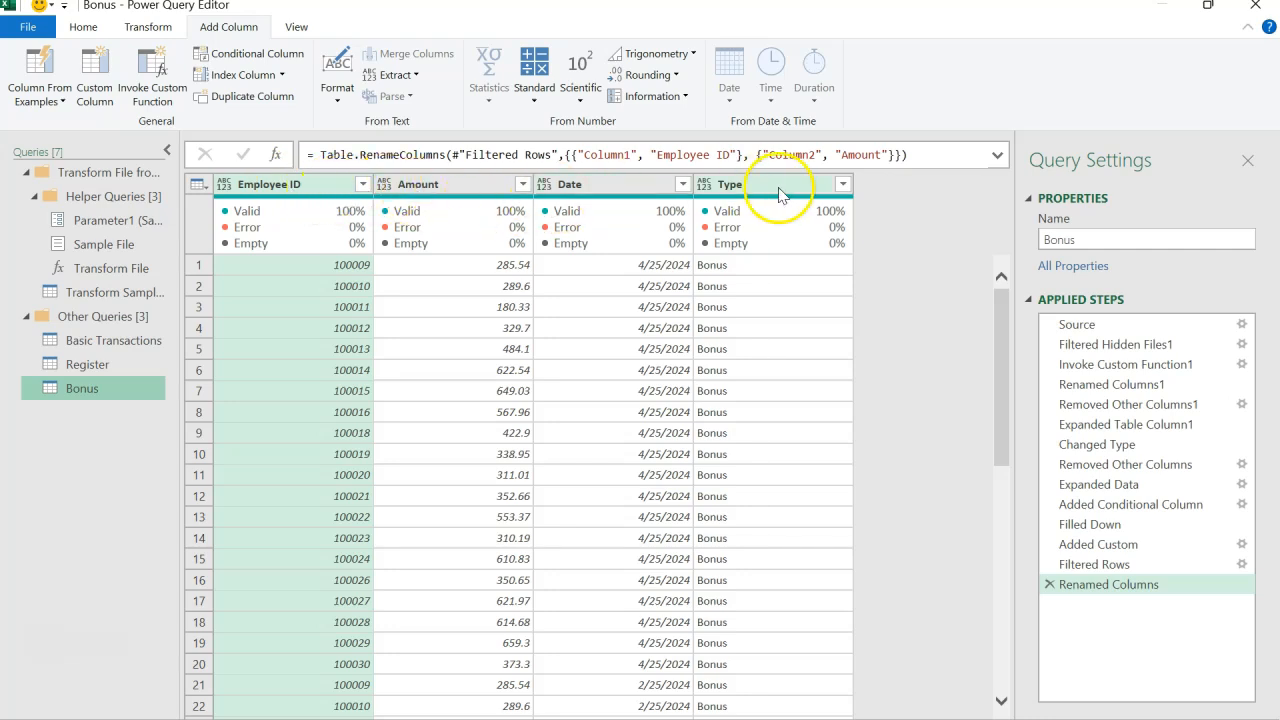
# Select all columns of the Bonus query and detect their data types
pyautogui.click(321, 192)
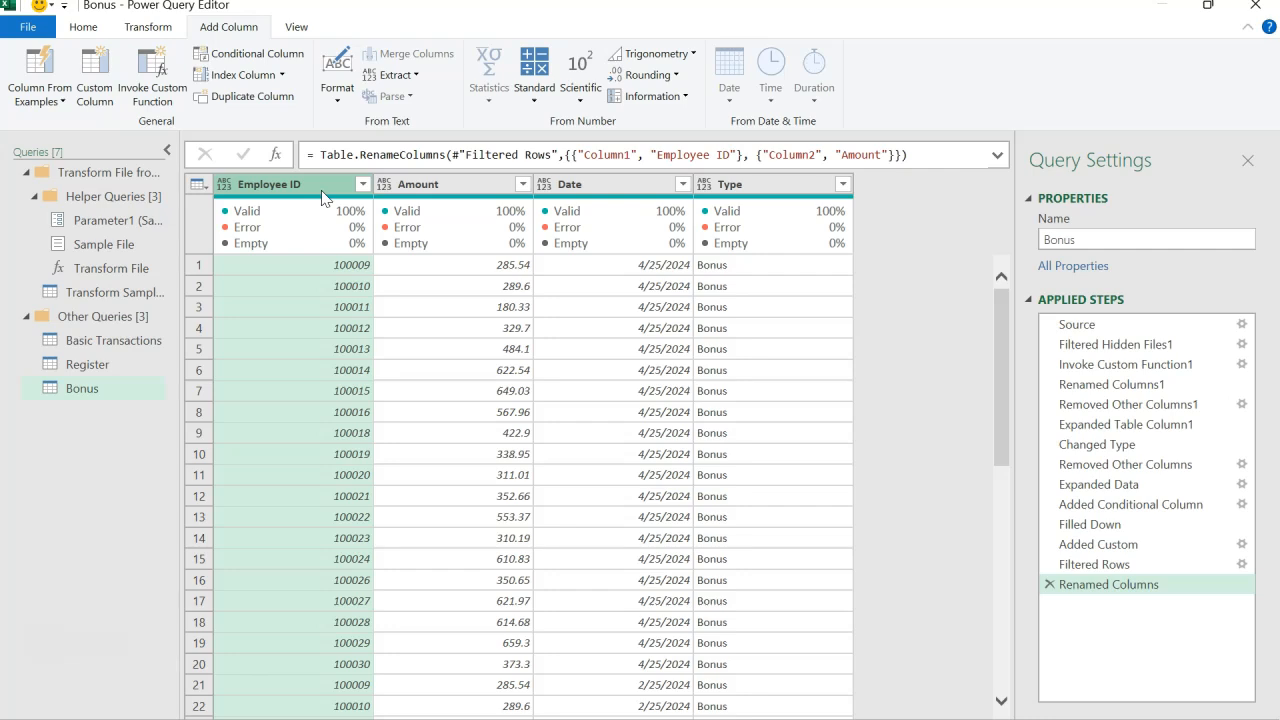
pyautogui.hotkey('ctrl', 'a')
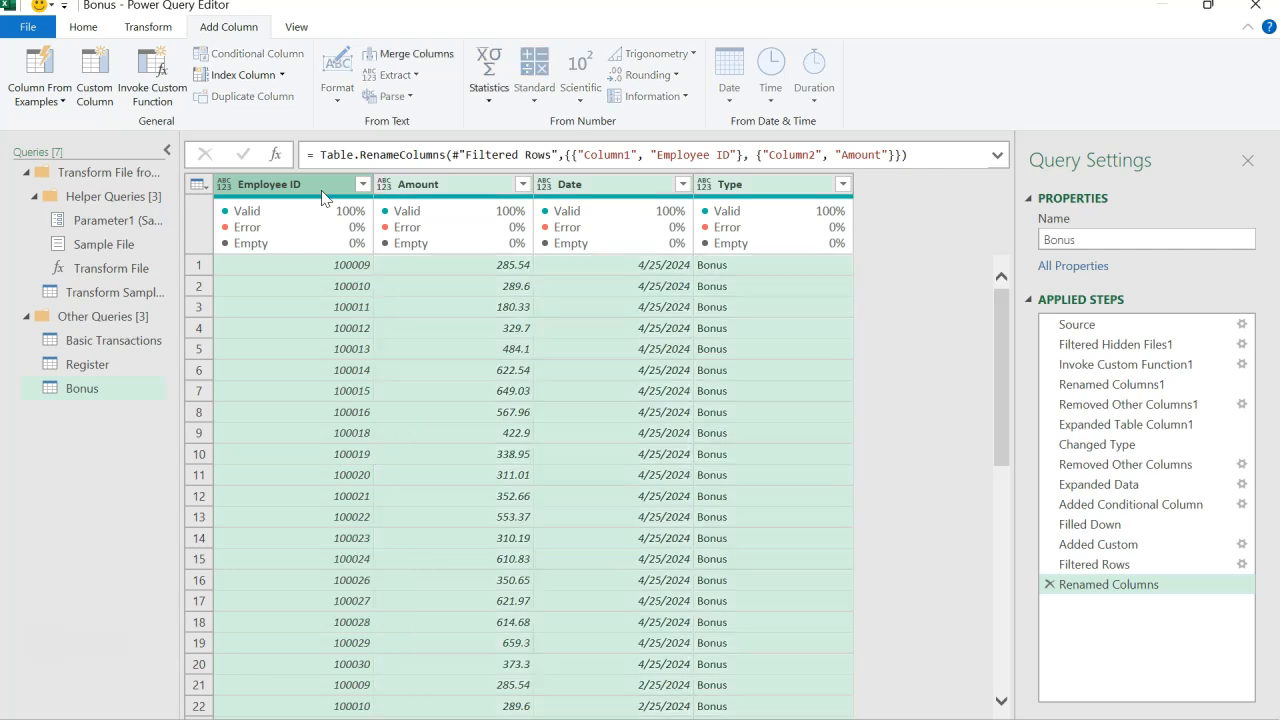
pyautogui.click(149, 30)
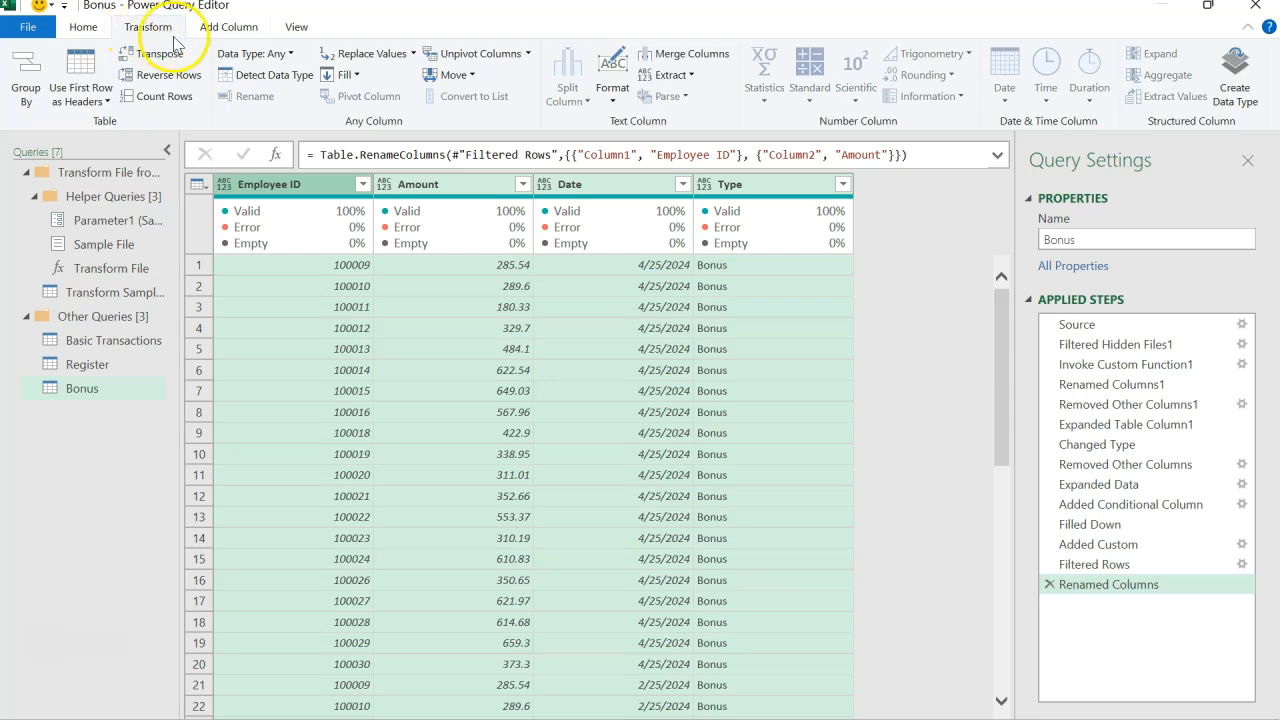
pyautogui.click(262, 78)
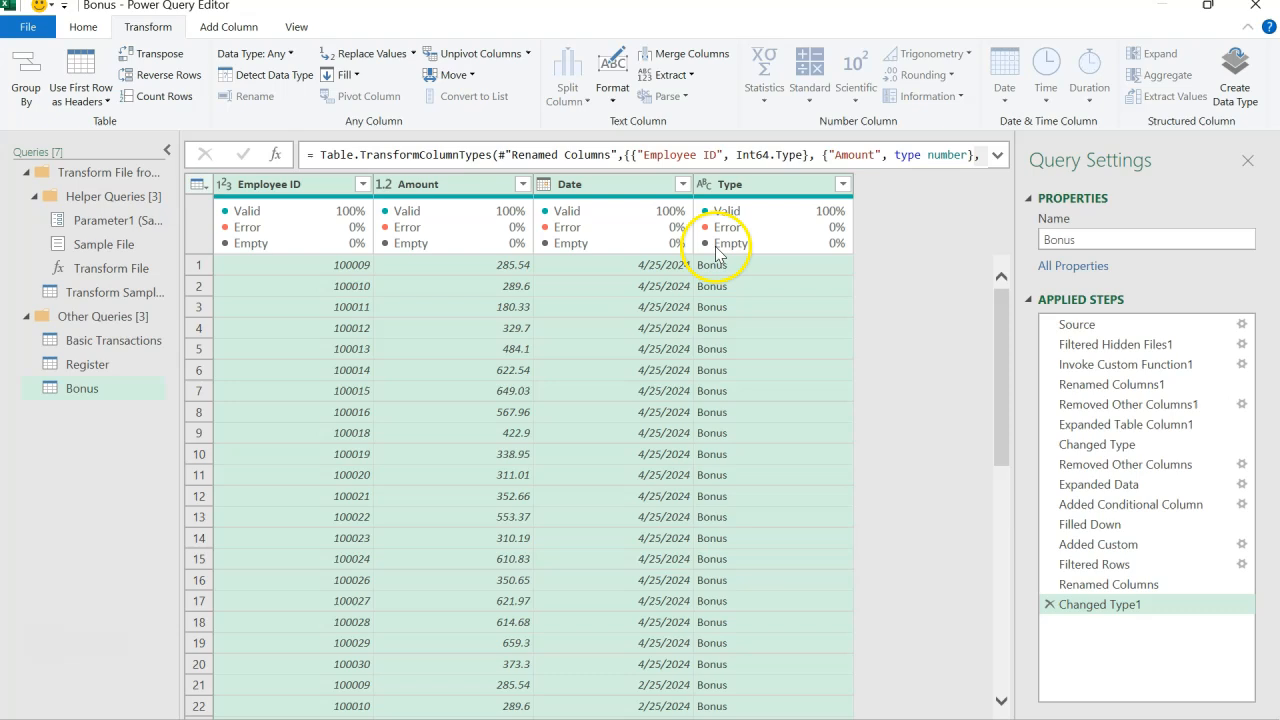
# Check the Employee ID data type in Basic Transactions and set the Bonus query's Employee ID column to Text, replacing the current conversion
pyautogui.click(313, 185)
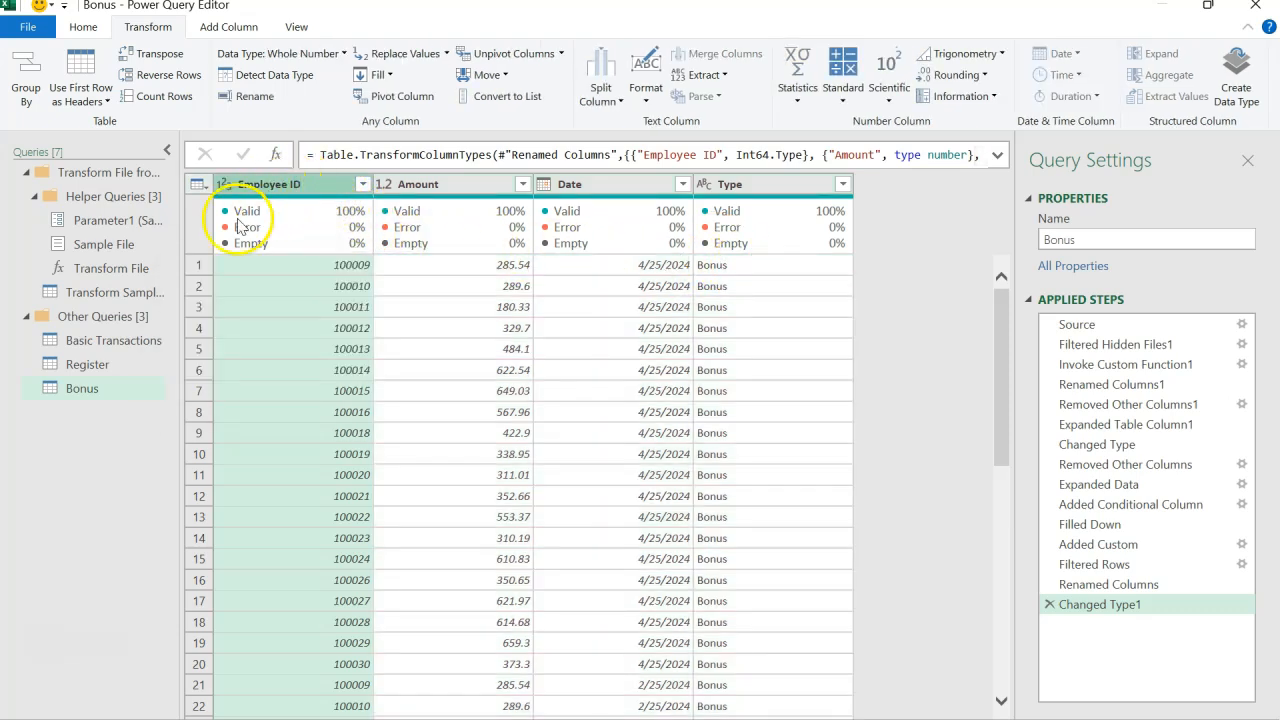
pyautogui.click(157, 340)
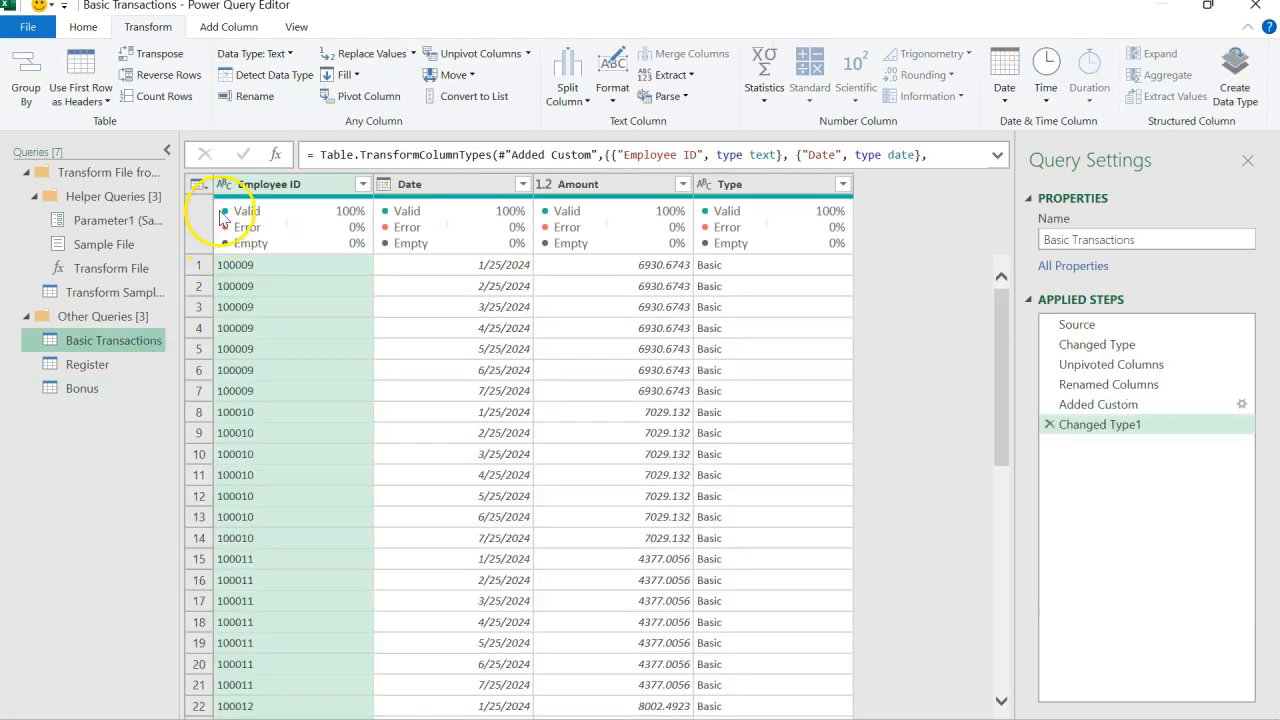
pyautogui.click(118, 389)
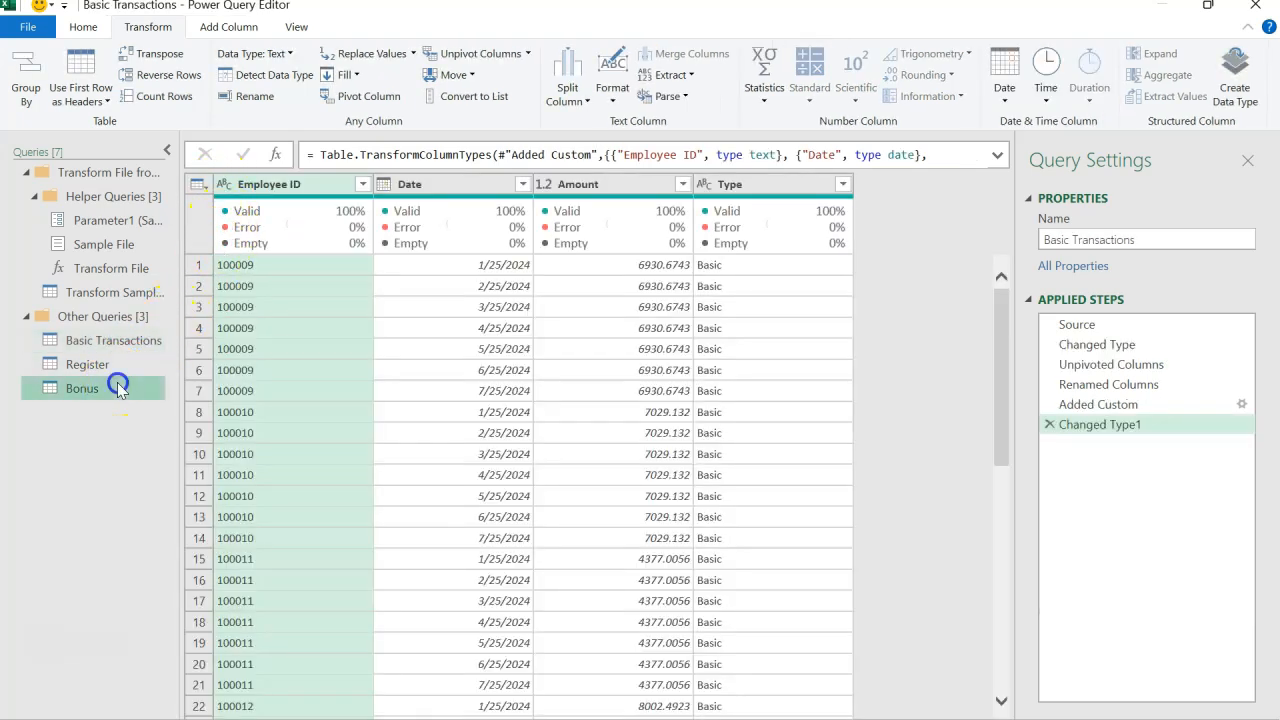
pyautogui.click(224, 186)
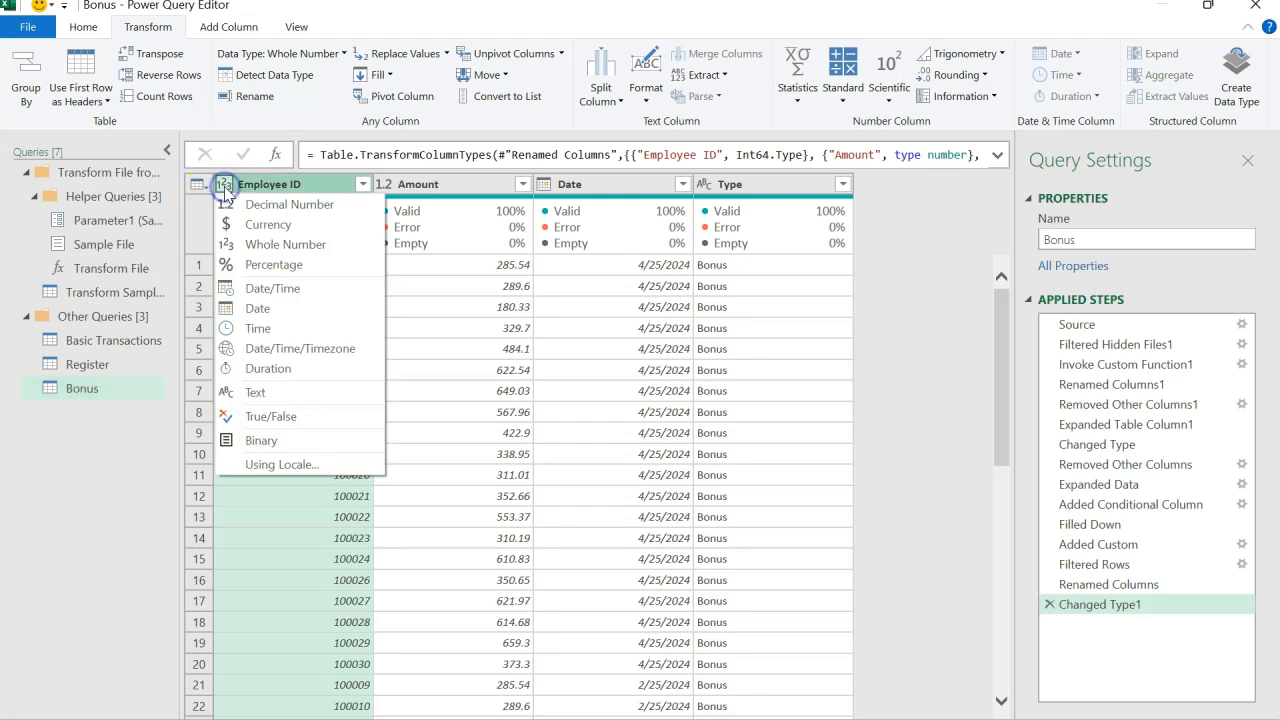
pyautogui.click(280, 391)
pyautogui.click(617, 430)
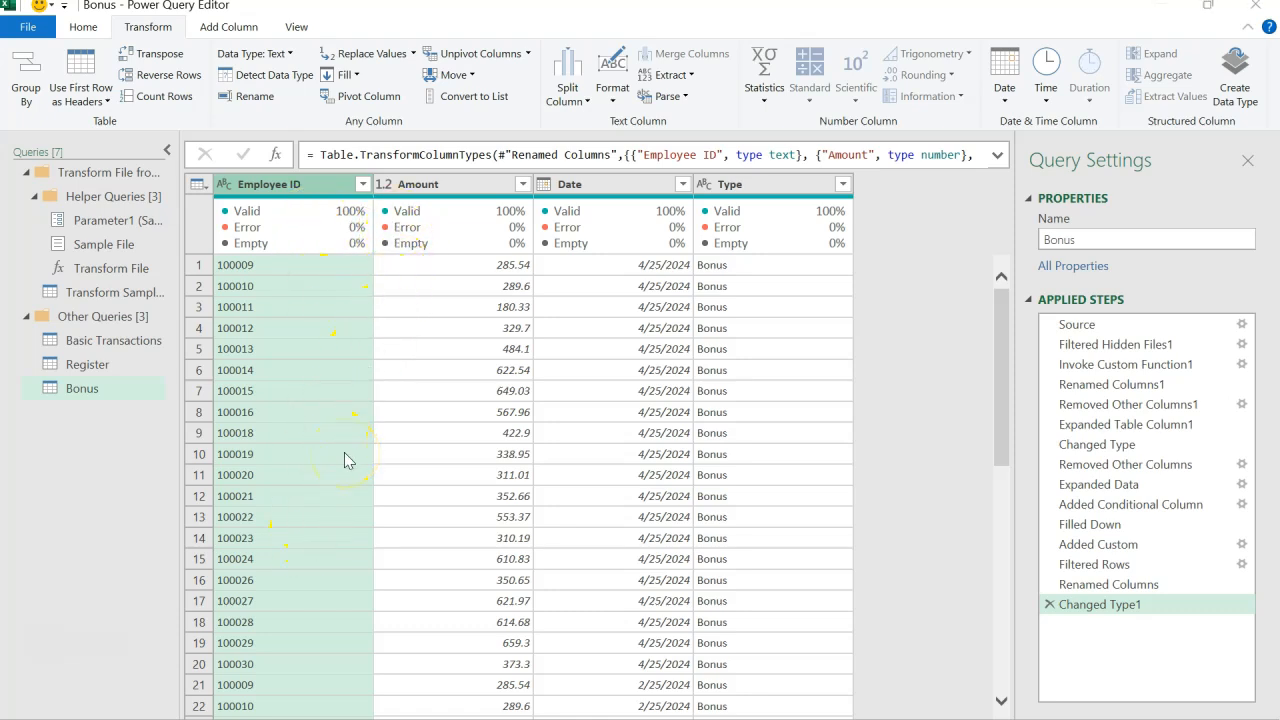
# Read the Append queries instructions in Steps.txt
pyautogui.hotkey('alt', 'Tab')
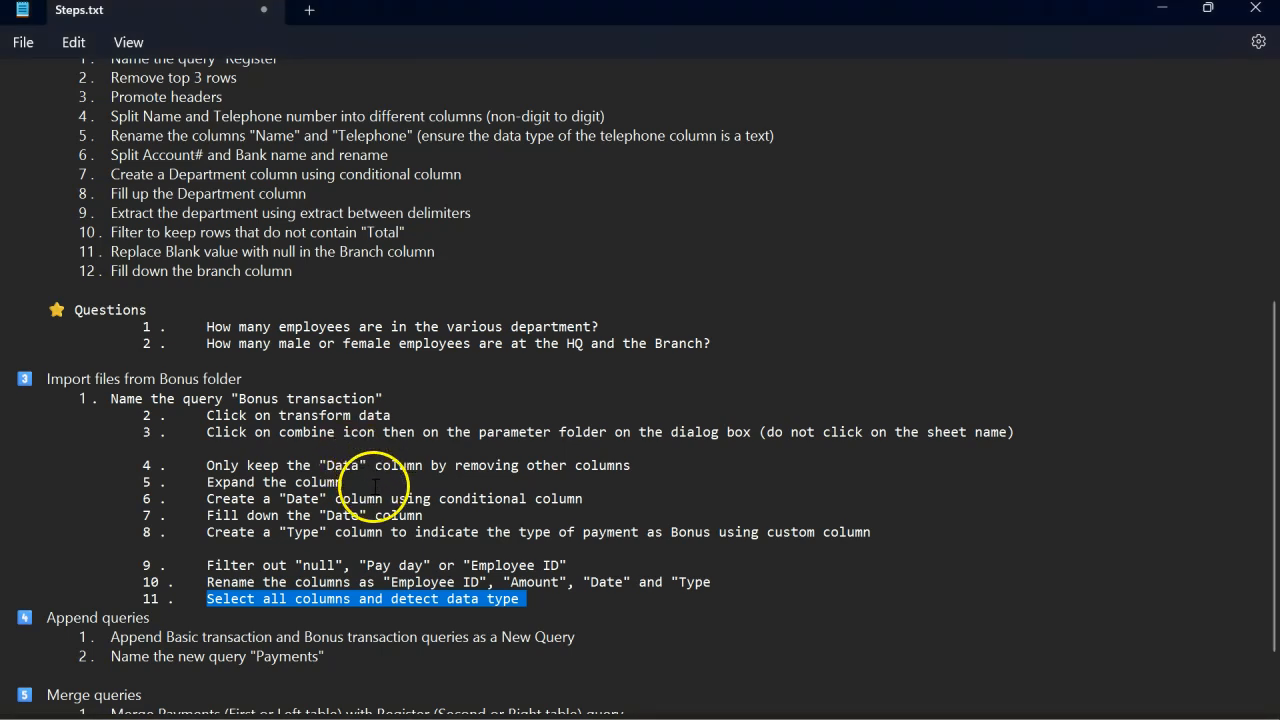
pyautogui.scroll(-2, 375, 505)
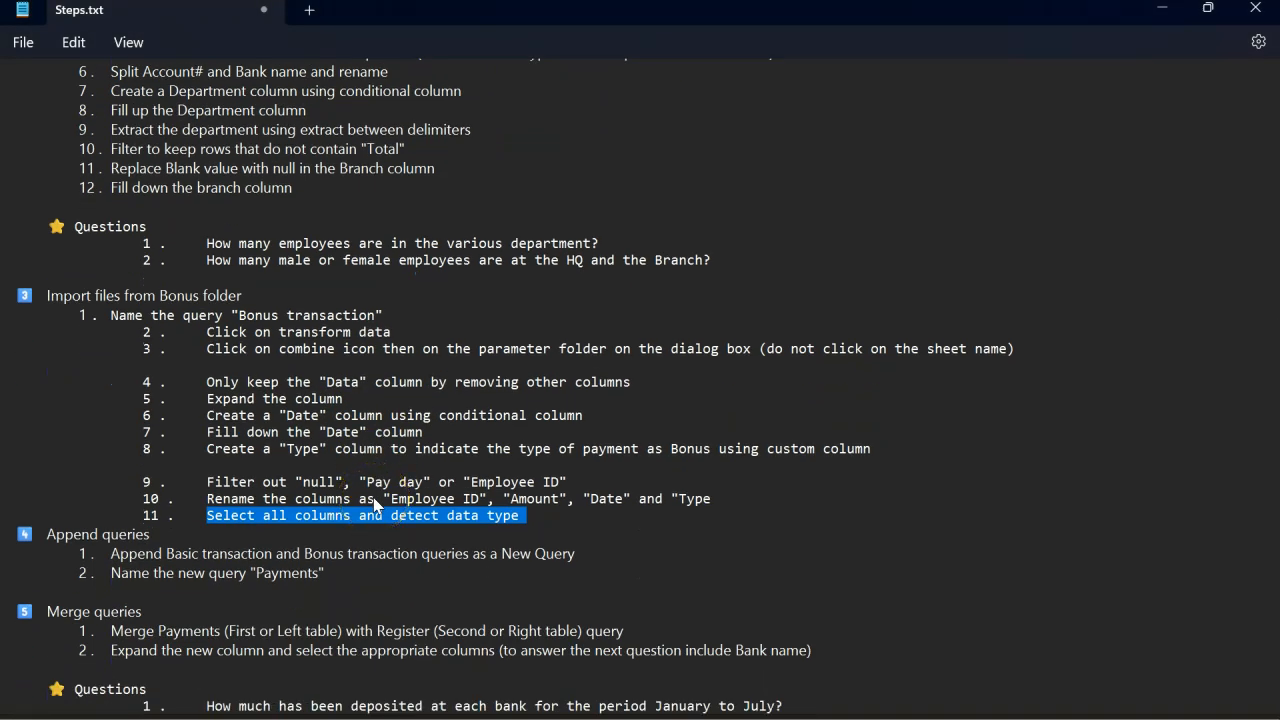
# Compare the column headers and data types of the Basic Transactions and Bonus queries
pyautogui.click(367, 567)
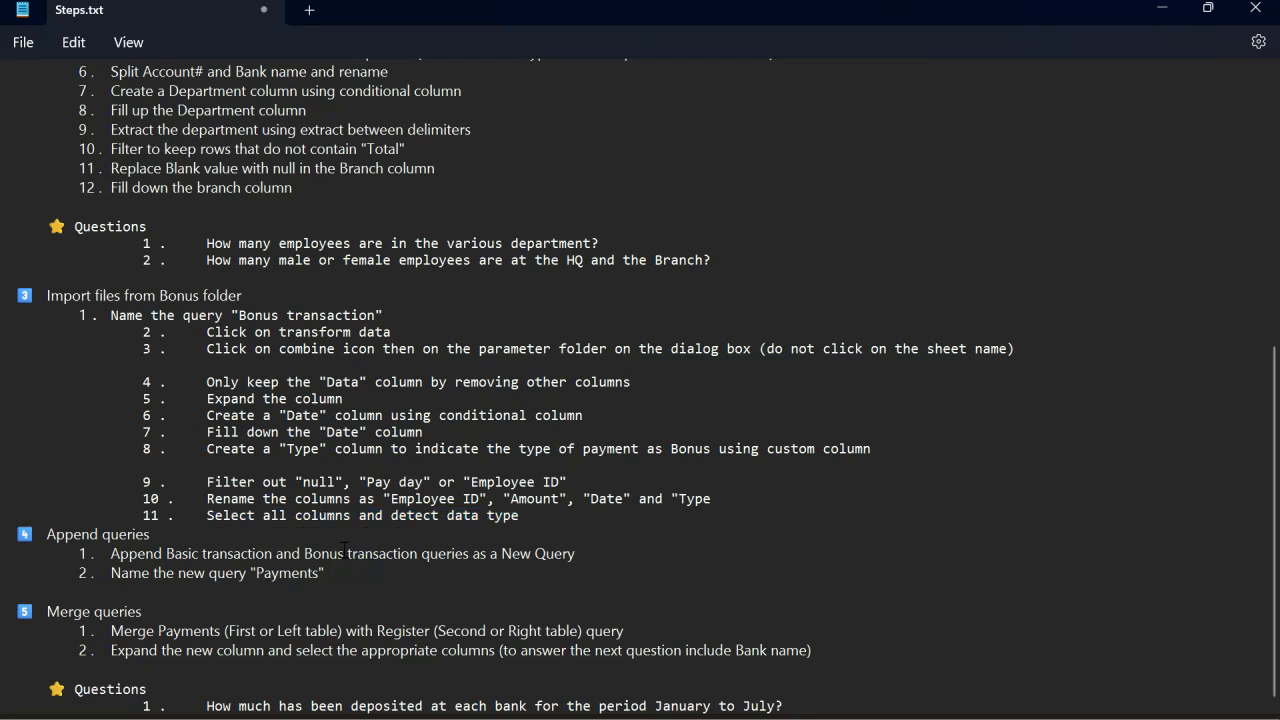
pyautogui.hotkey('alt', 'Tab')
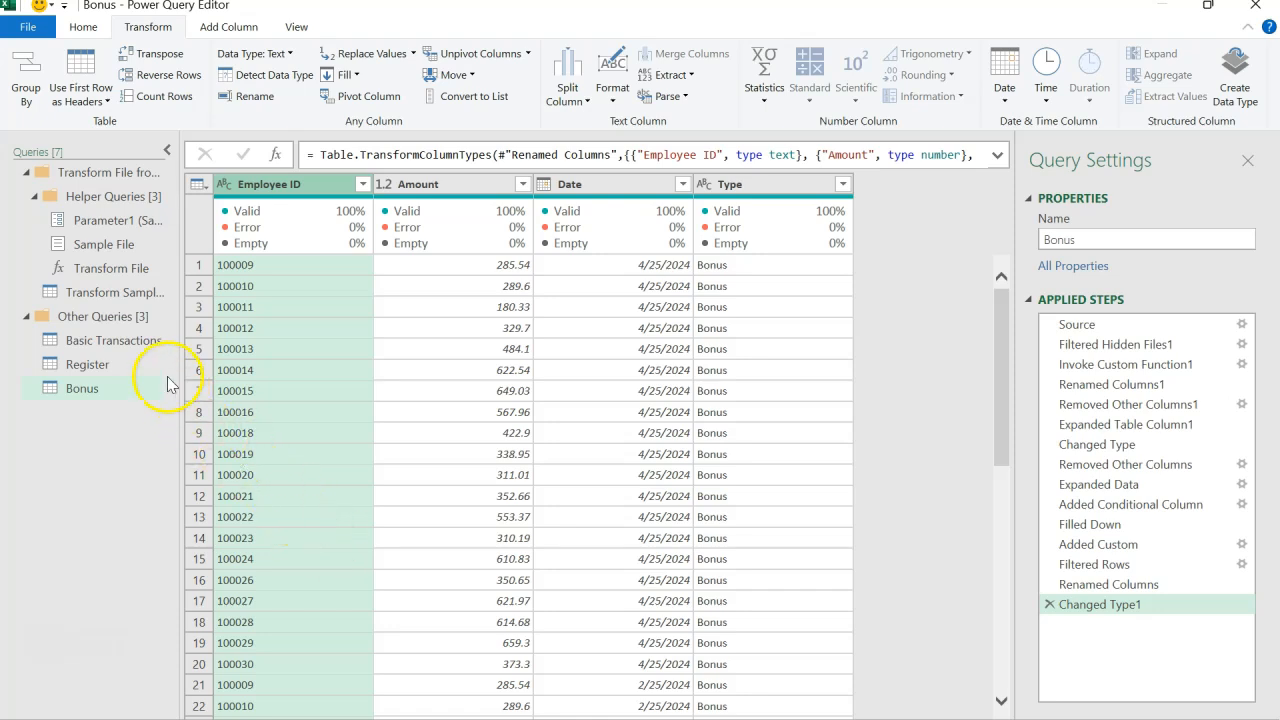
pyautogui.click(147, 342)
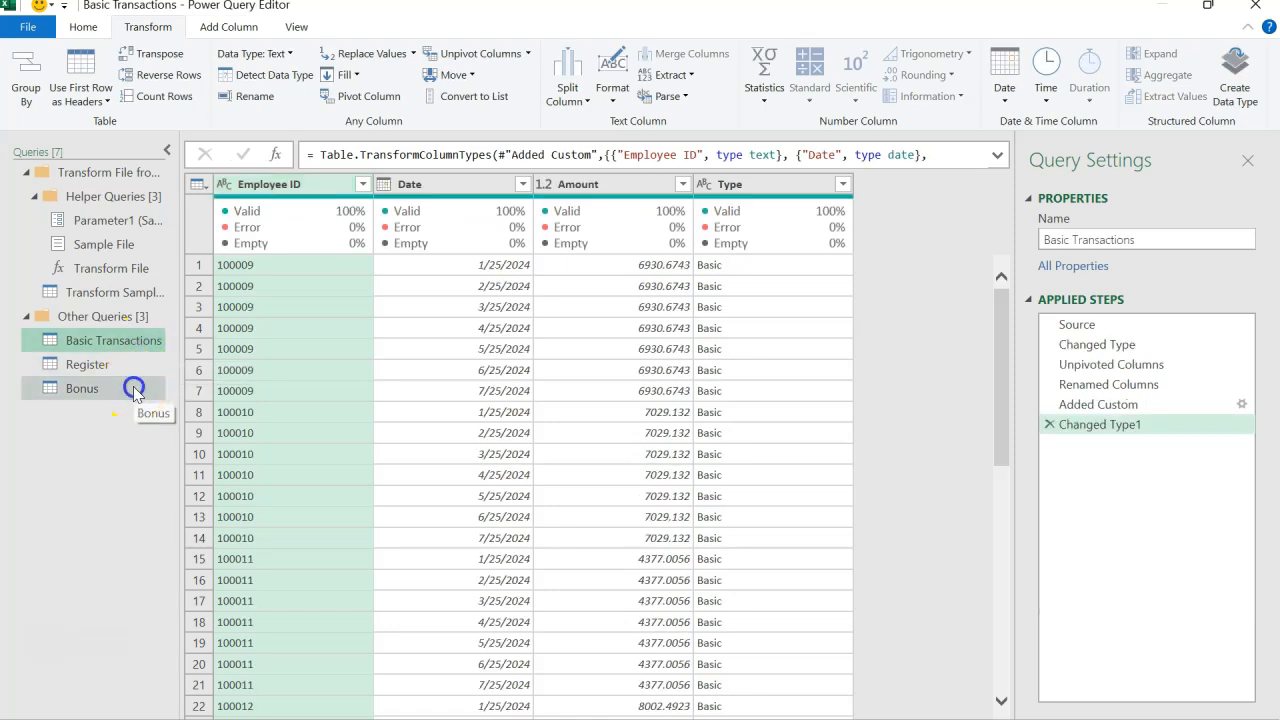
pyautogui.click(133, 389)
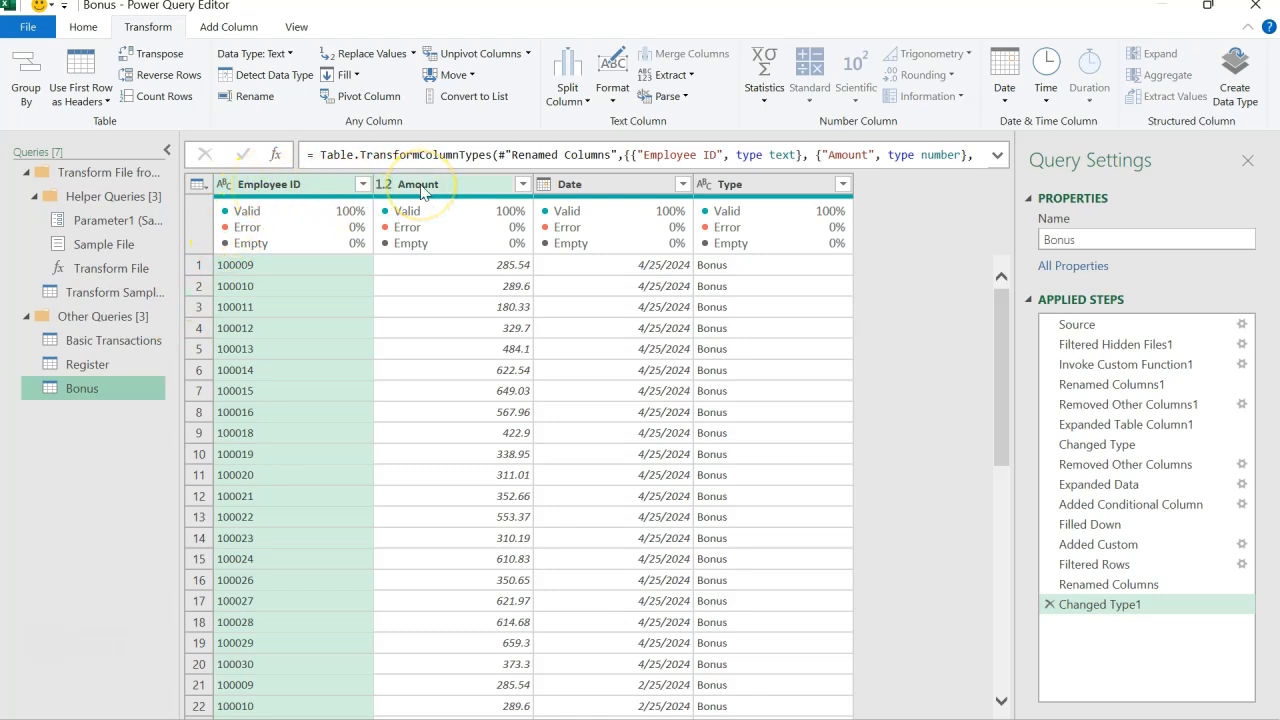
pyautogui.click(323, 190)
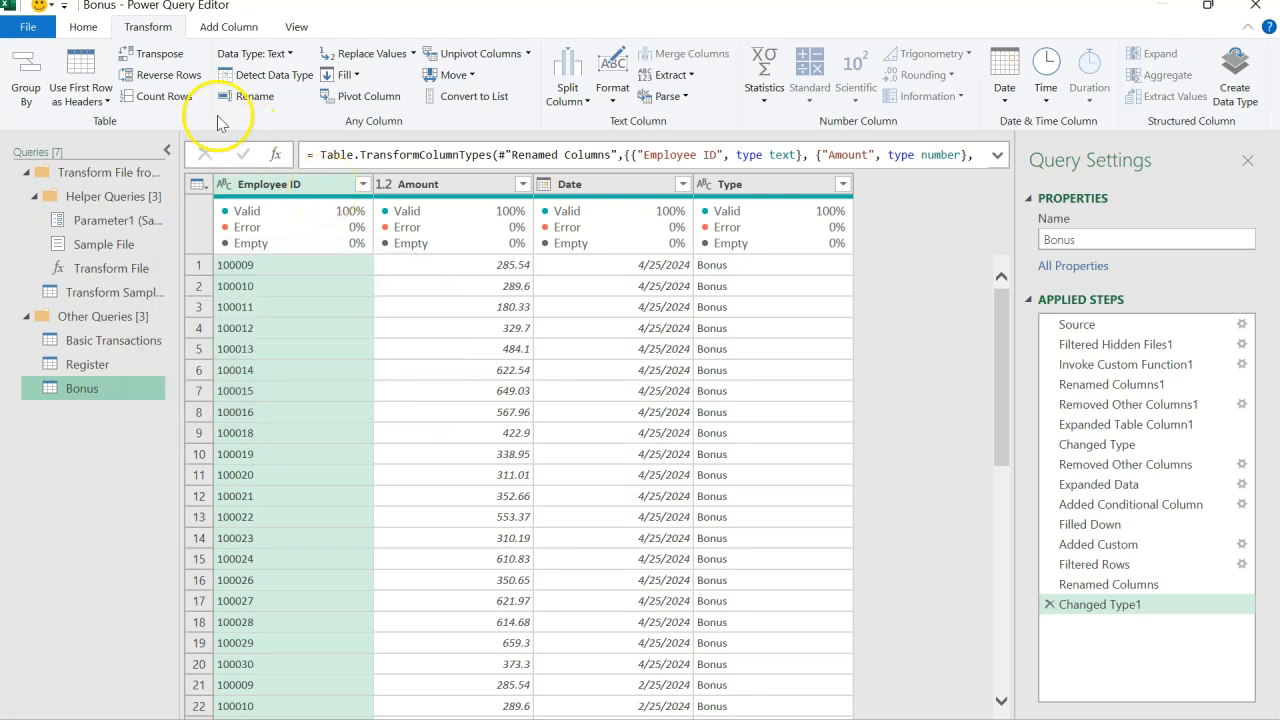
# Append two tables as a new query, with Basic Transactions as the first table and Bonus as the second
pyautogui.click(88, 29)
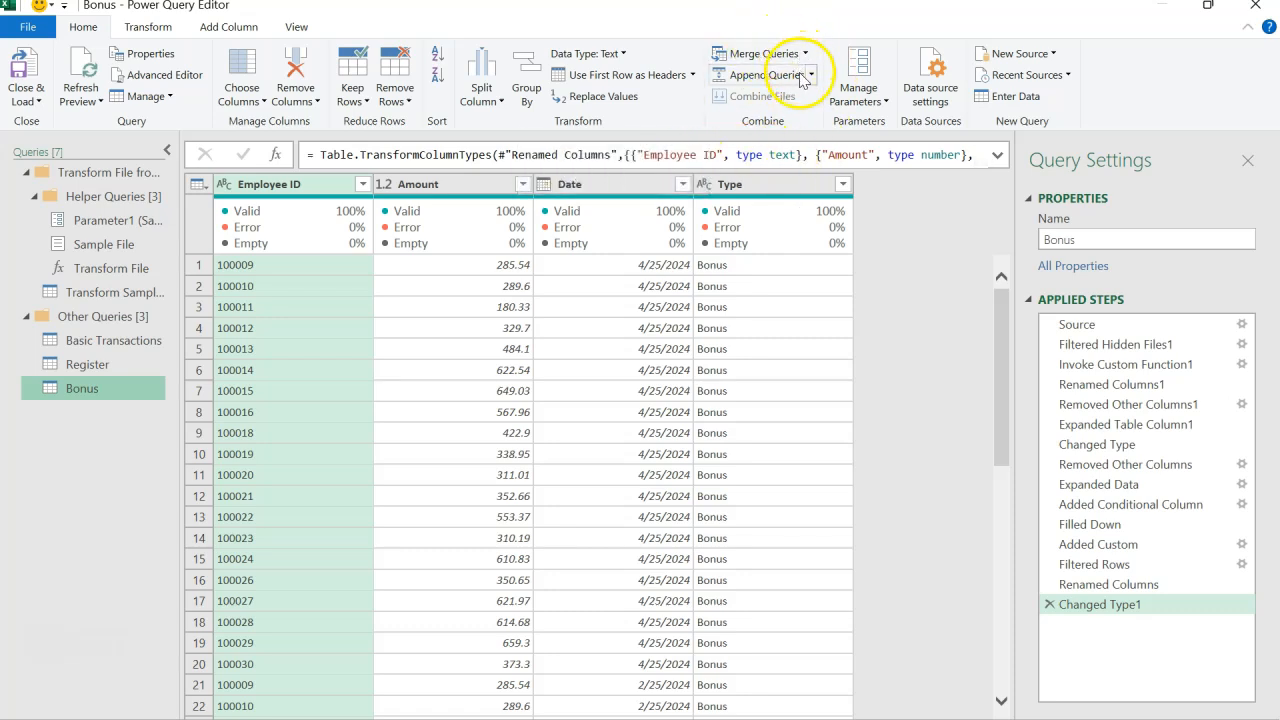
pyautogui.click(136, 362)
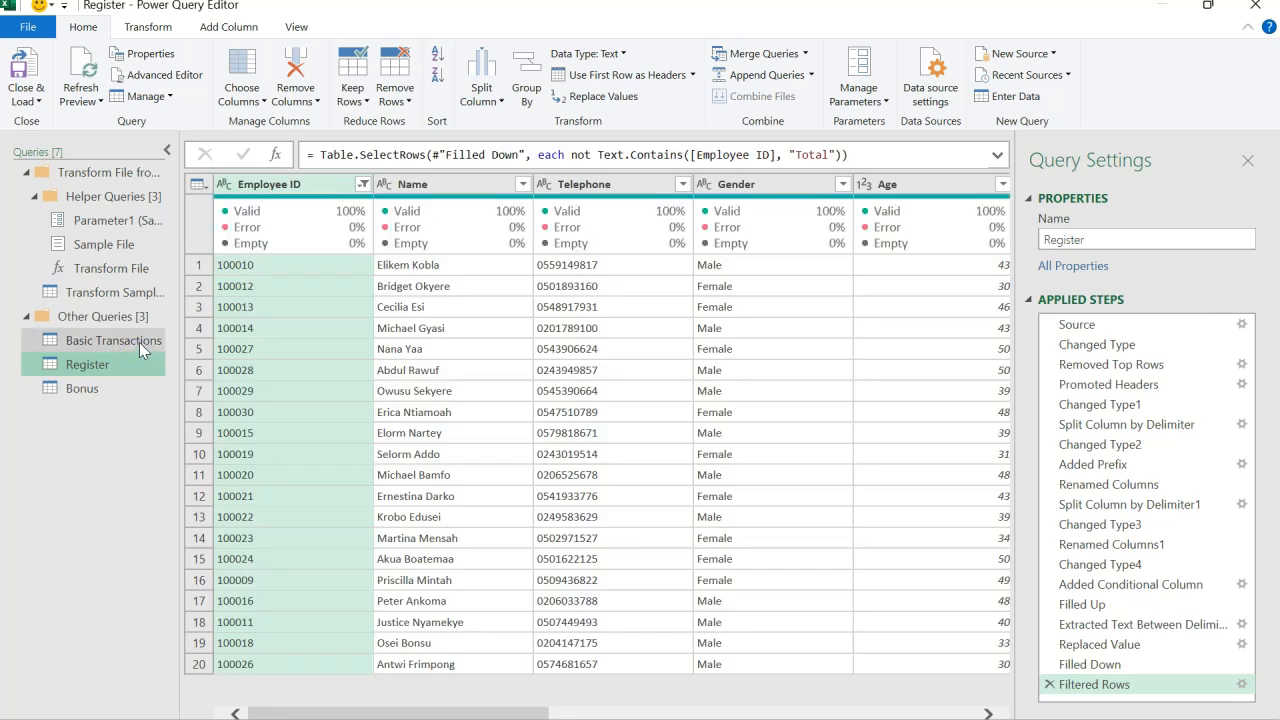
pyautogui.click(139, 342)
pyautogui.hotkey('alt', 'Tab')
pyautogui.press('Escape')
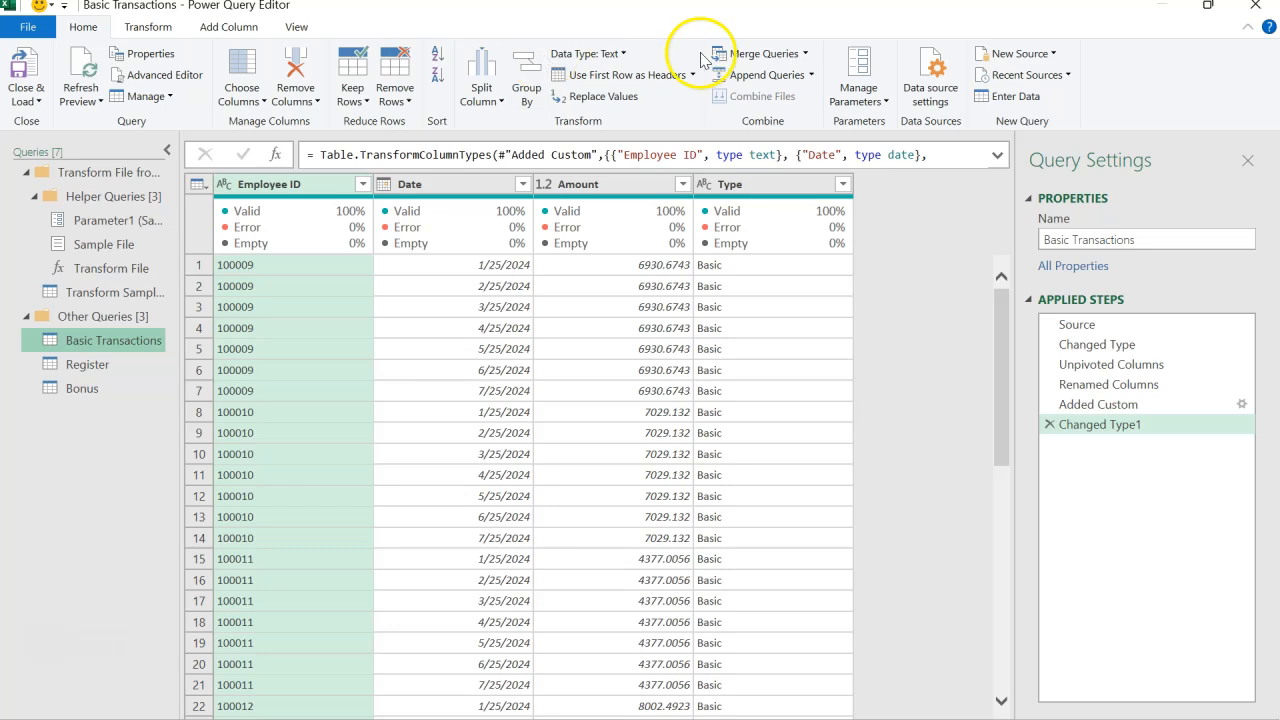
pyautogui.click(814, 82)
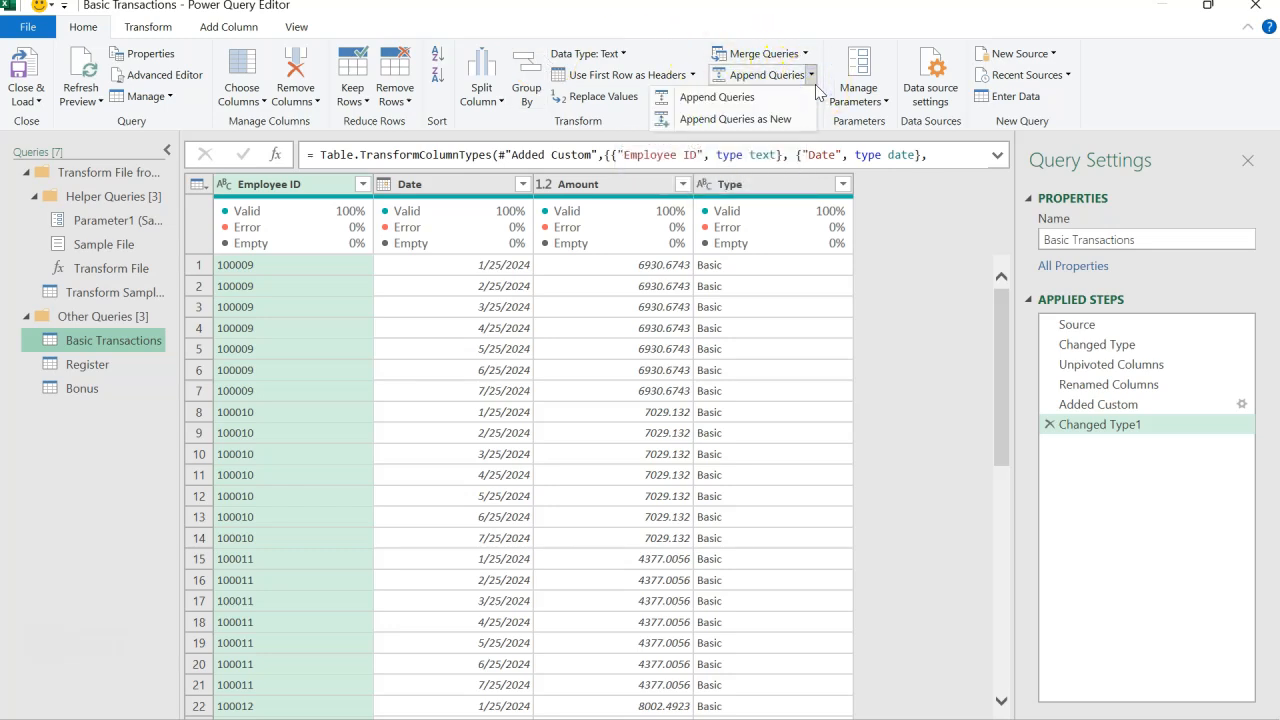
pyautogui.click(775, 121)
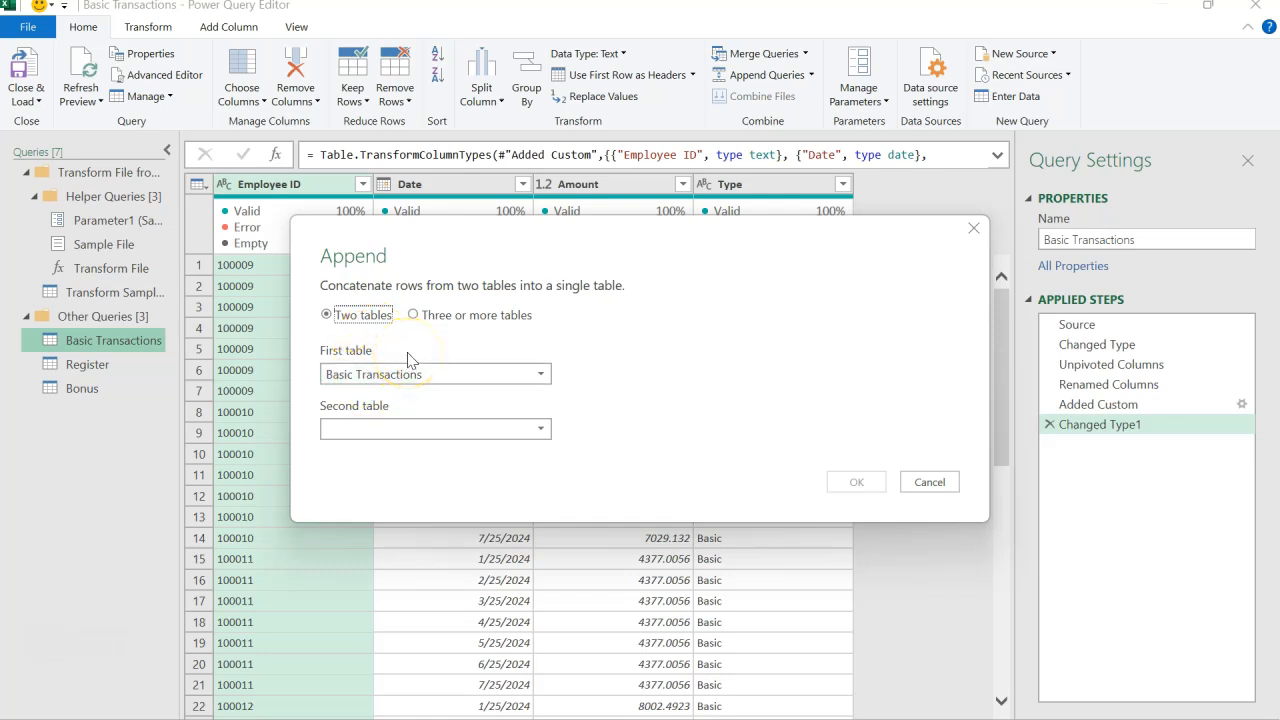
pyautogui.click(491, 429)
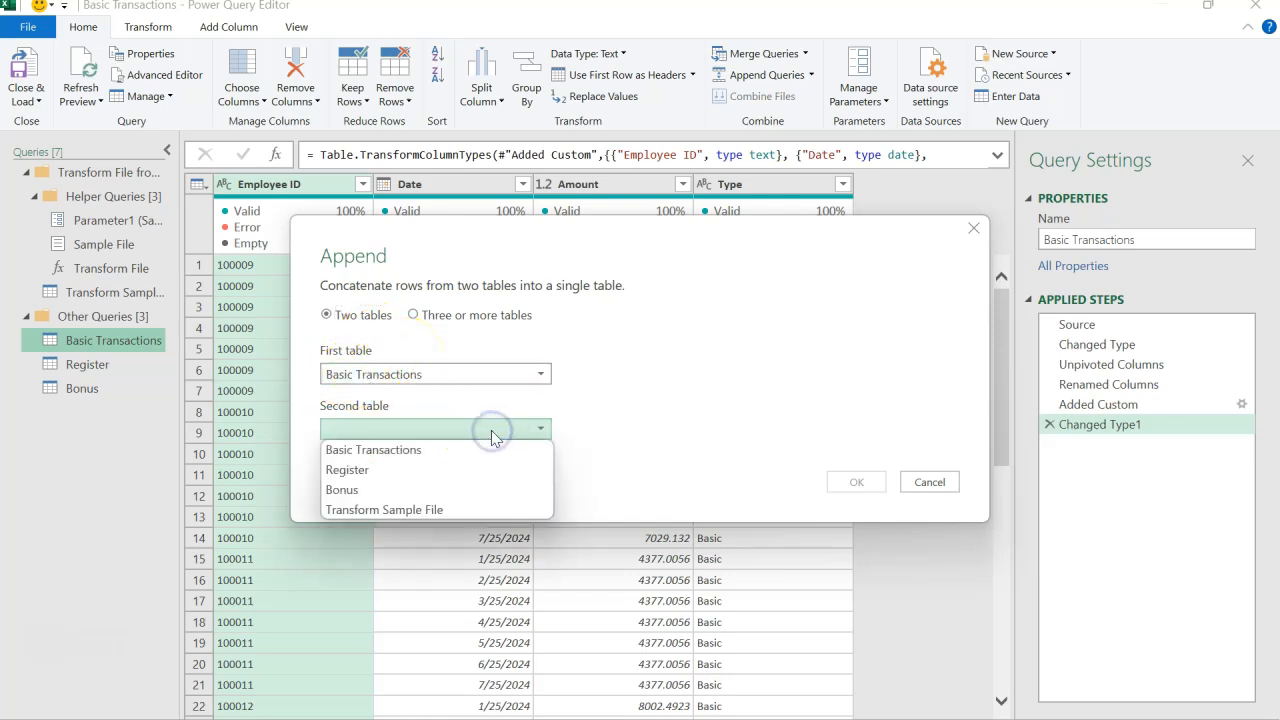
pyautogui.click(424, 489)
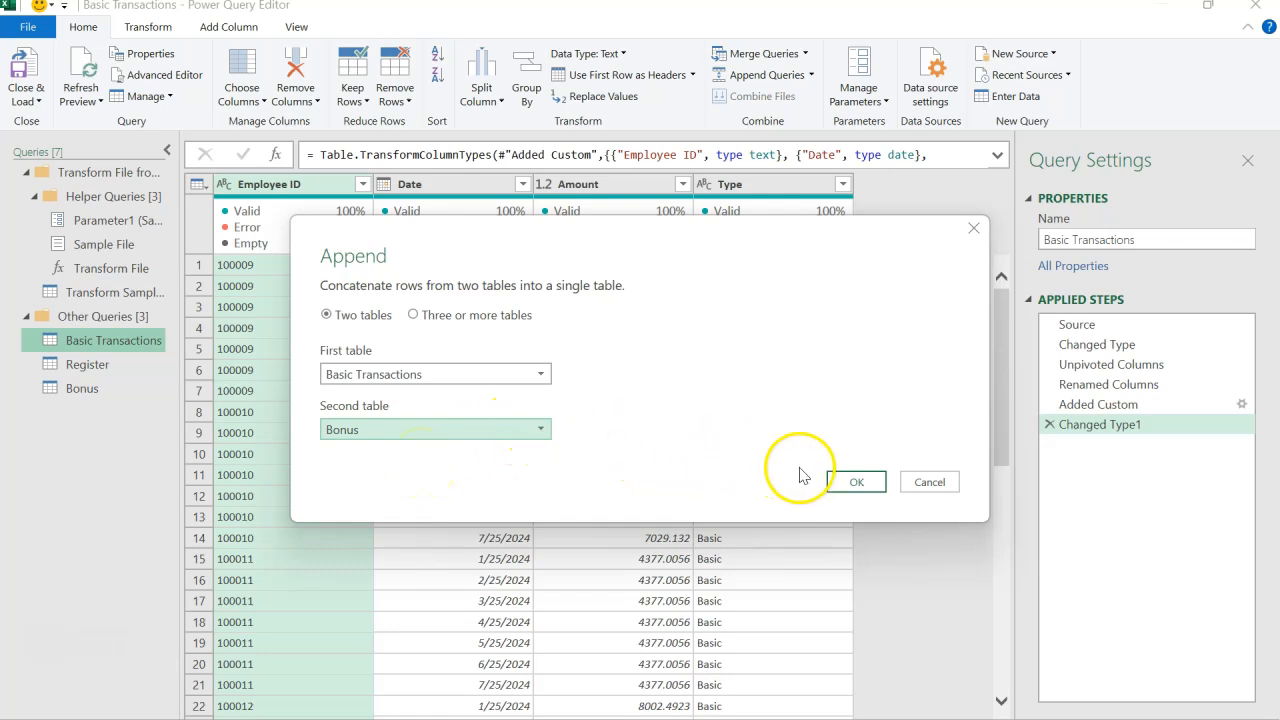
pyautogui.click(853, 484)
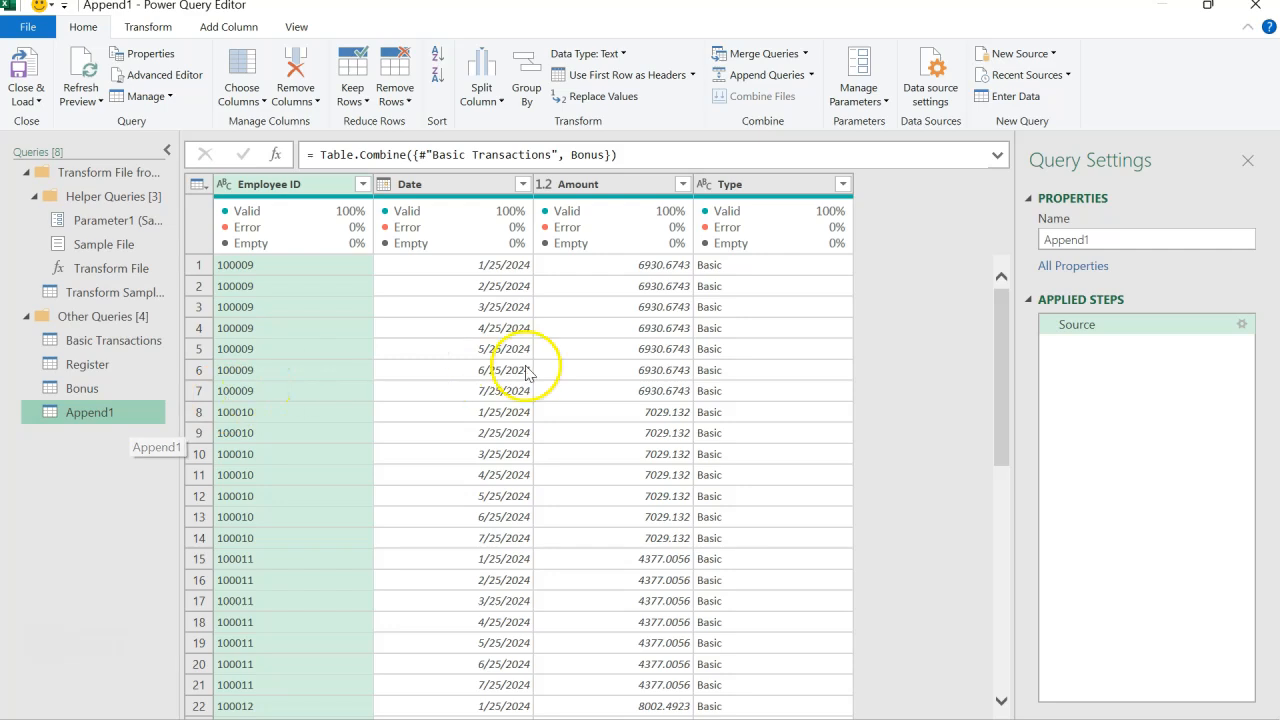
# Check which payment types the appended query's Type column contains, without applying a filter
pyautogui.moveTo(766, 212)
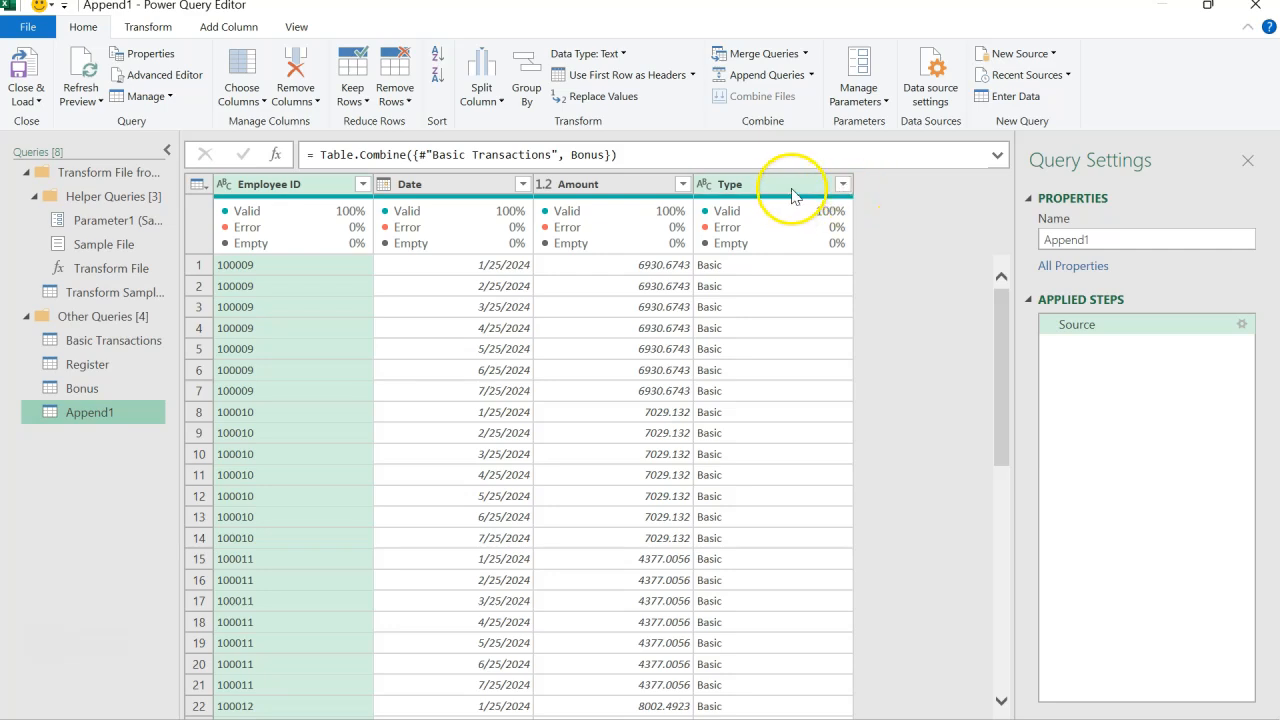
pyautogui.click(791, 190)
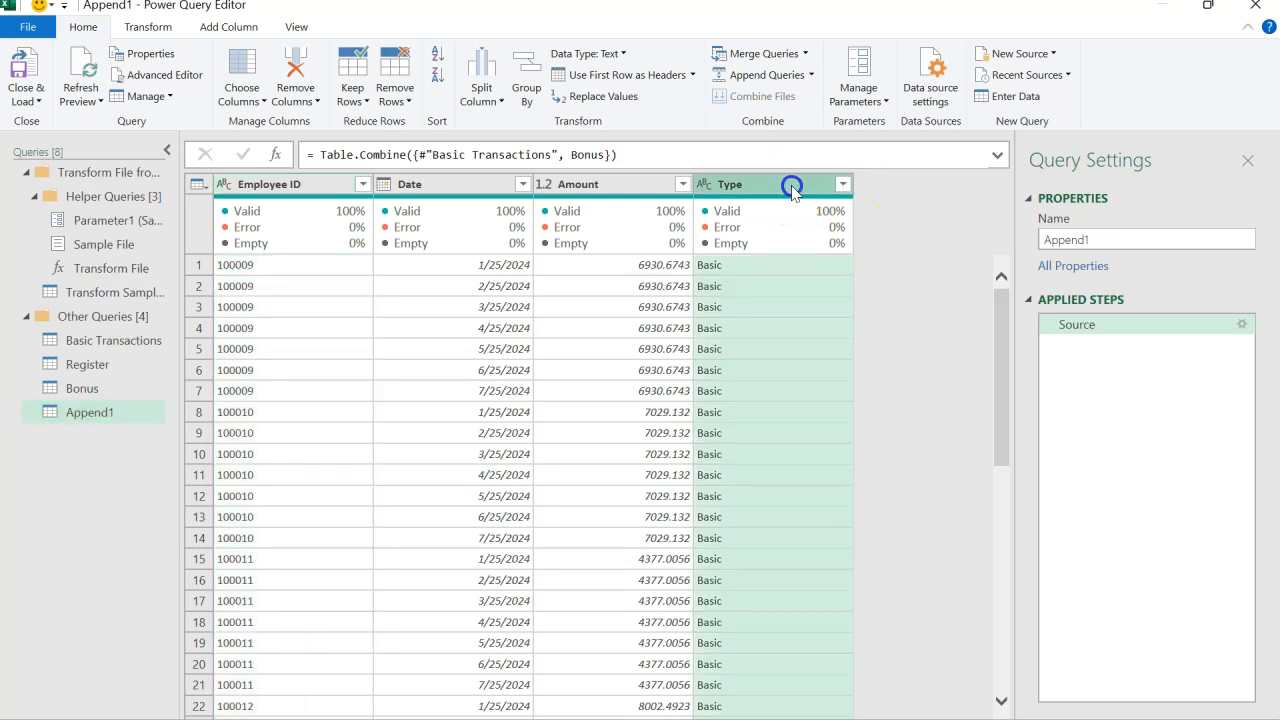
pyautogui.click(842, 187)
pyautogui.click(560, 419)
pyautogui.click(560, 419)
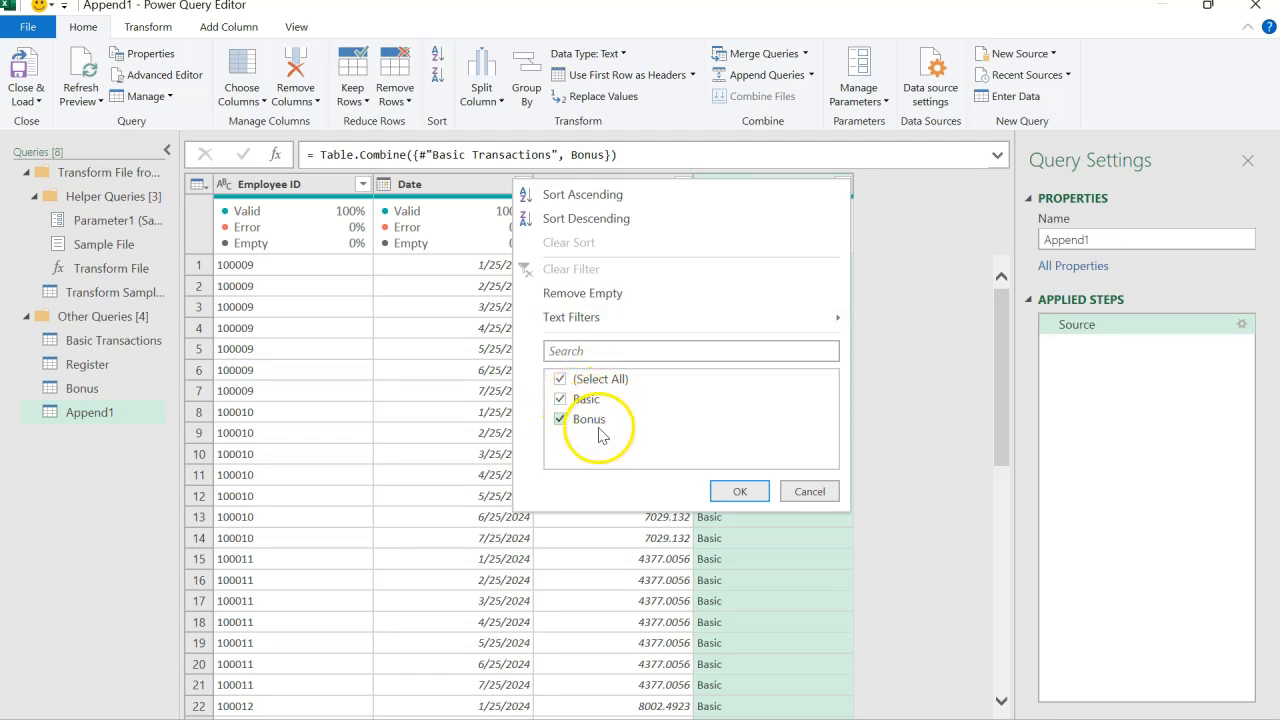
pyautogui.click(790, 493)
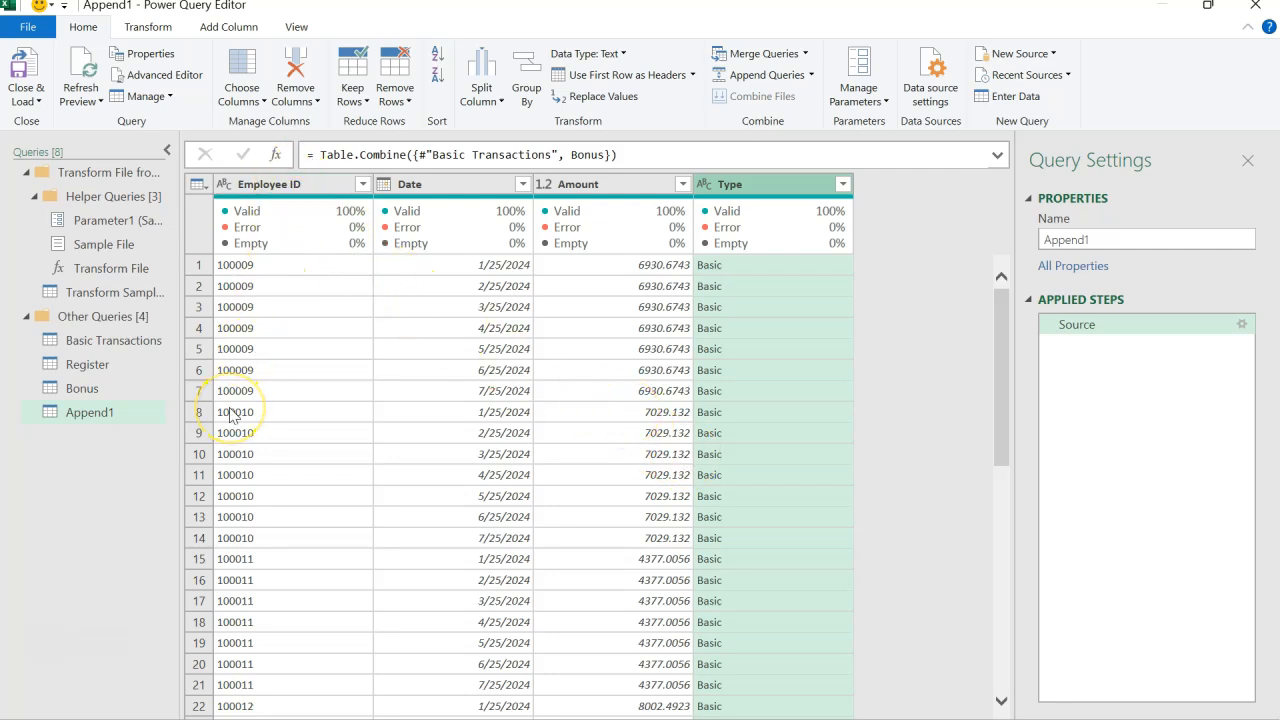
# Check the new query's name in Steps.txt and rename the appended query as Payments
pyautogui.hotkey('alt', 'Tab')
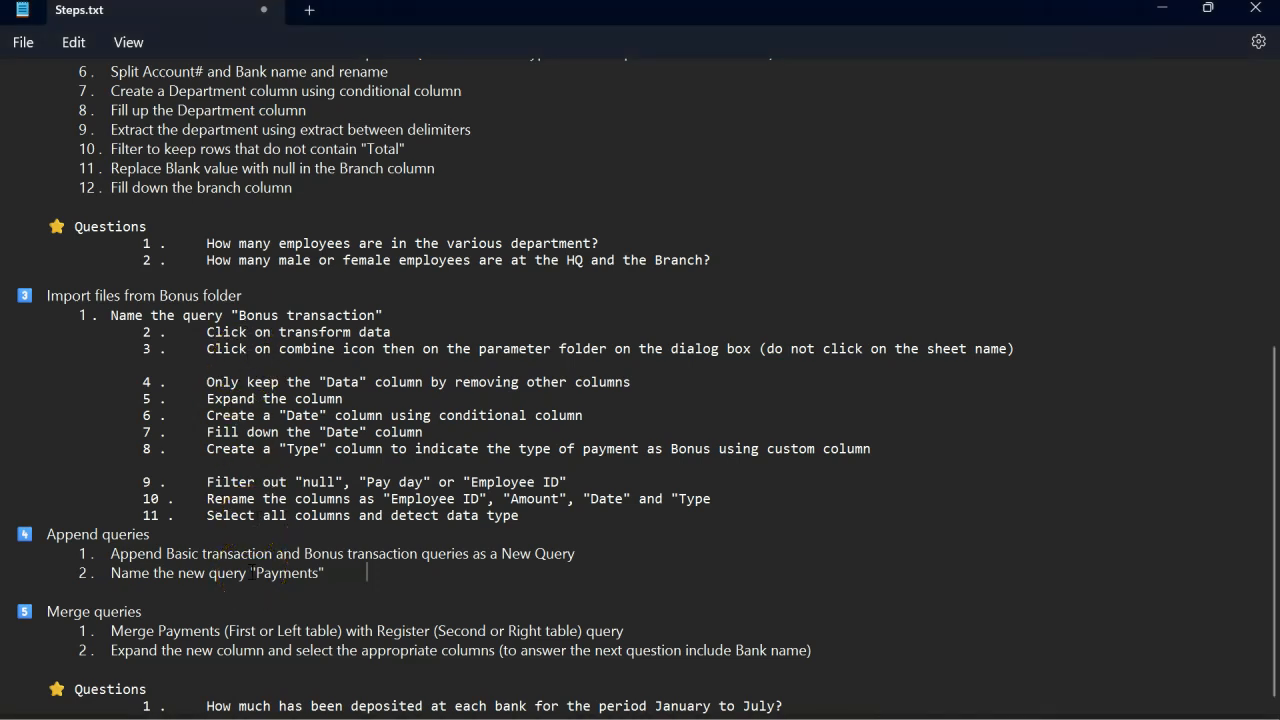
pyautogui.hotkey('alt', 'Tab')
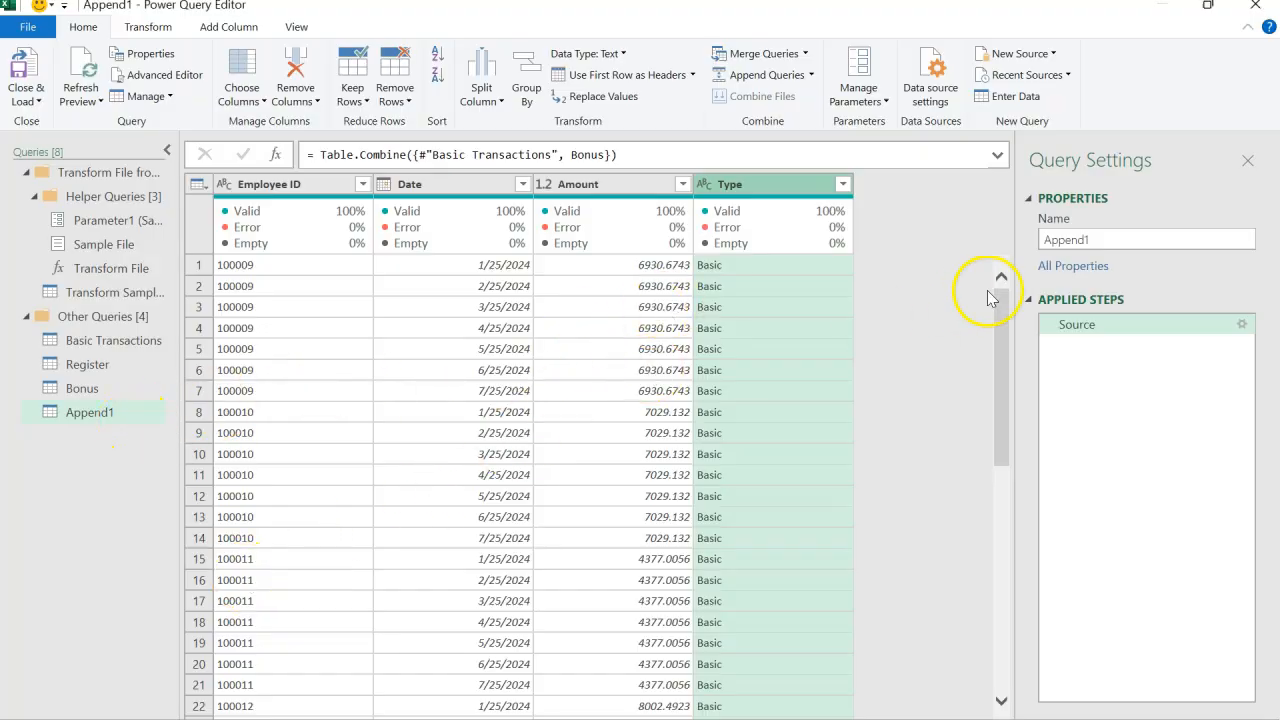
pyautogui.click(1126, 245)
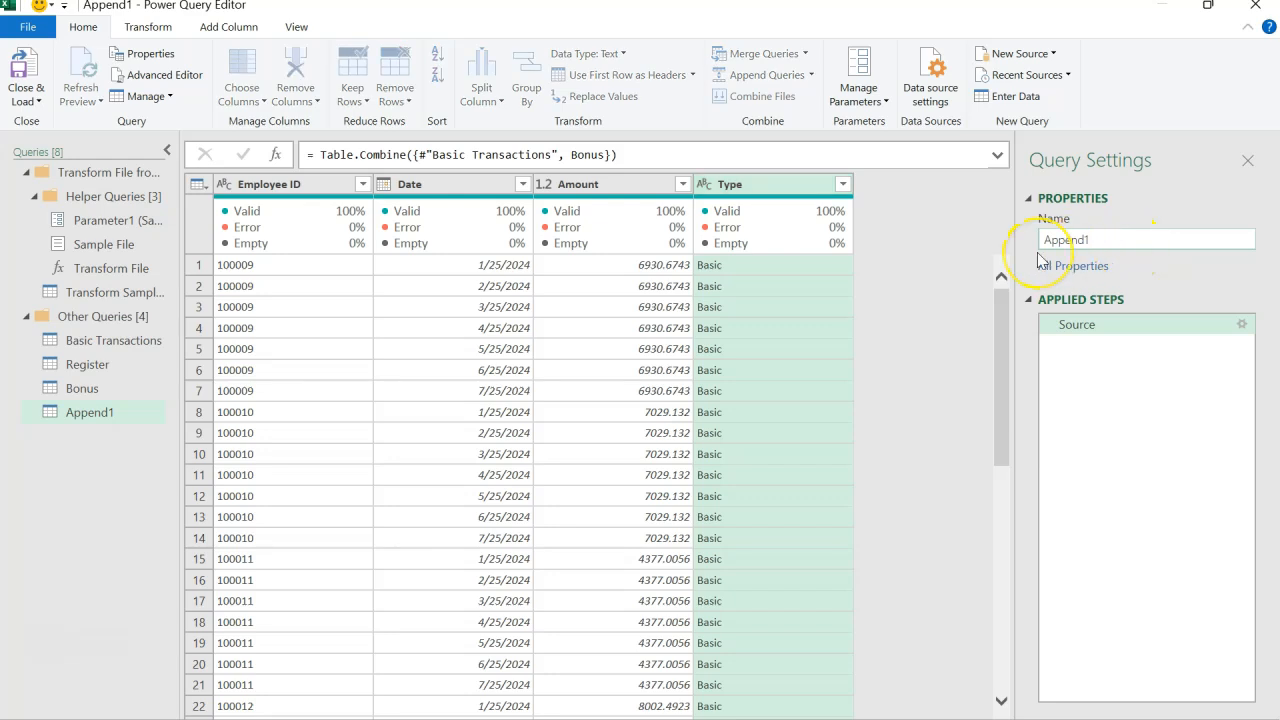
pyautogui.hotkey('ctrl', 'a')
pyautogui.write('Pa')
pyautogui.press('Return')
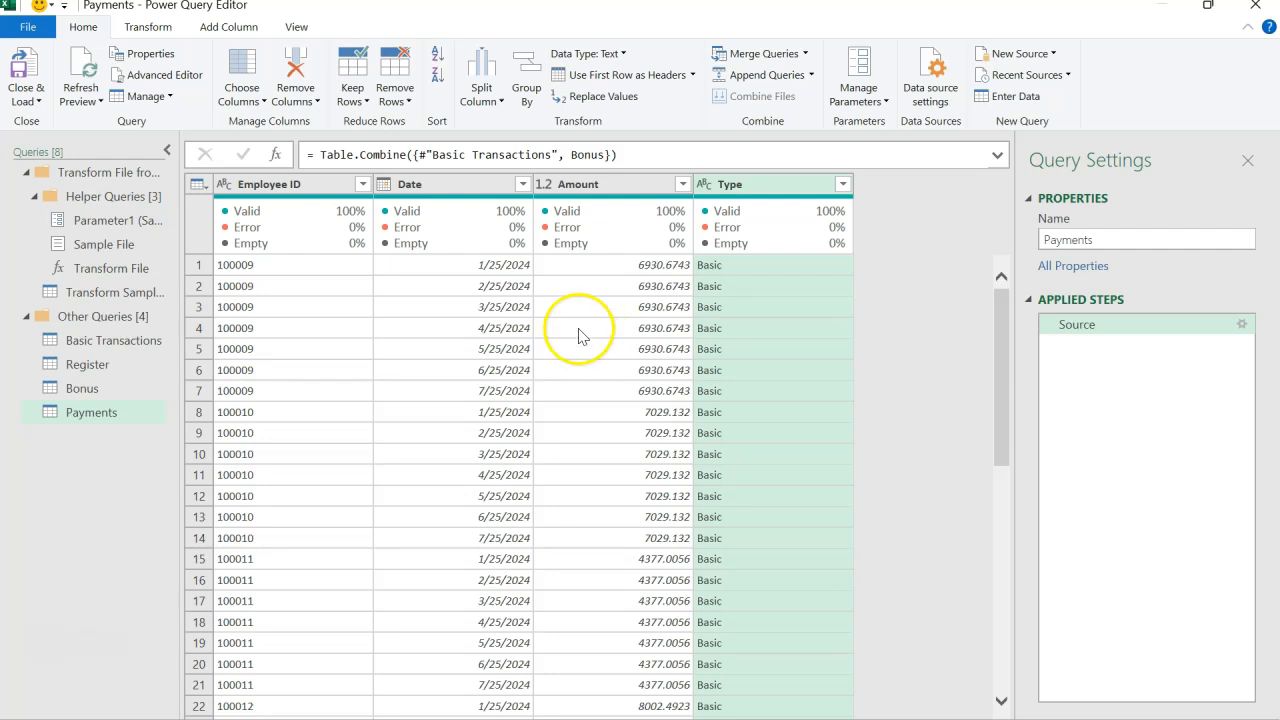
# Read the Merge queries instructions in Steps.txt and highlight the Bank name requirement
pyautogui.click(475, 192)
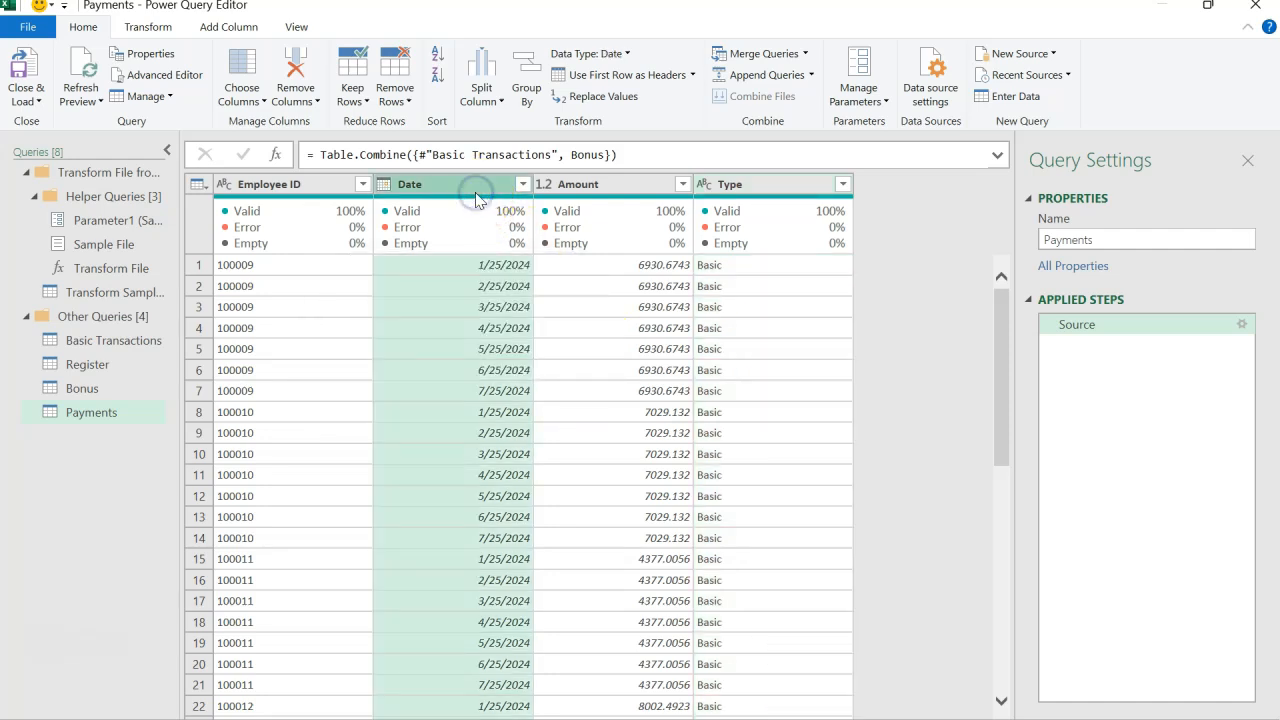
pyautogui.rightClick(453, 182)
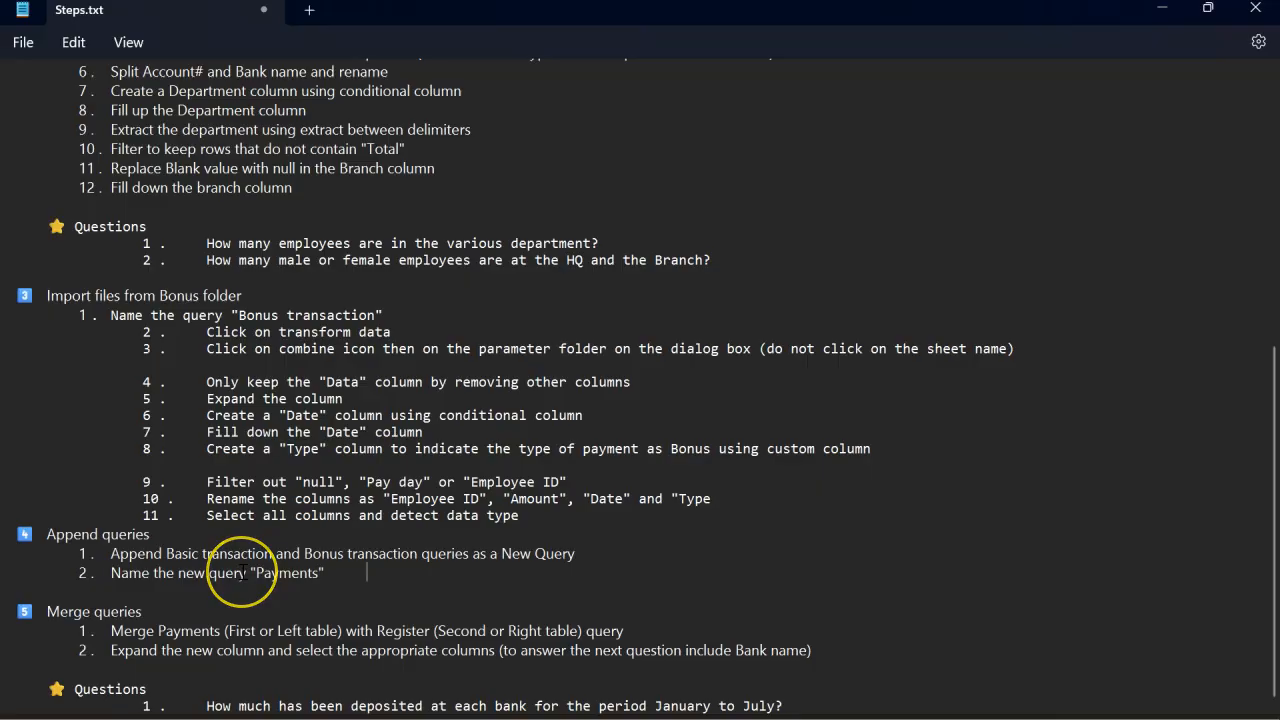
pyautogui.click(341, 588)
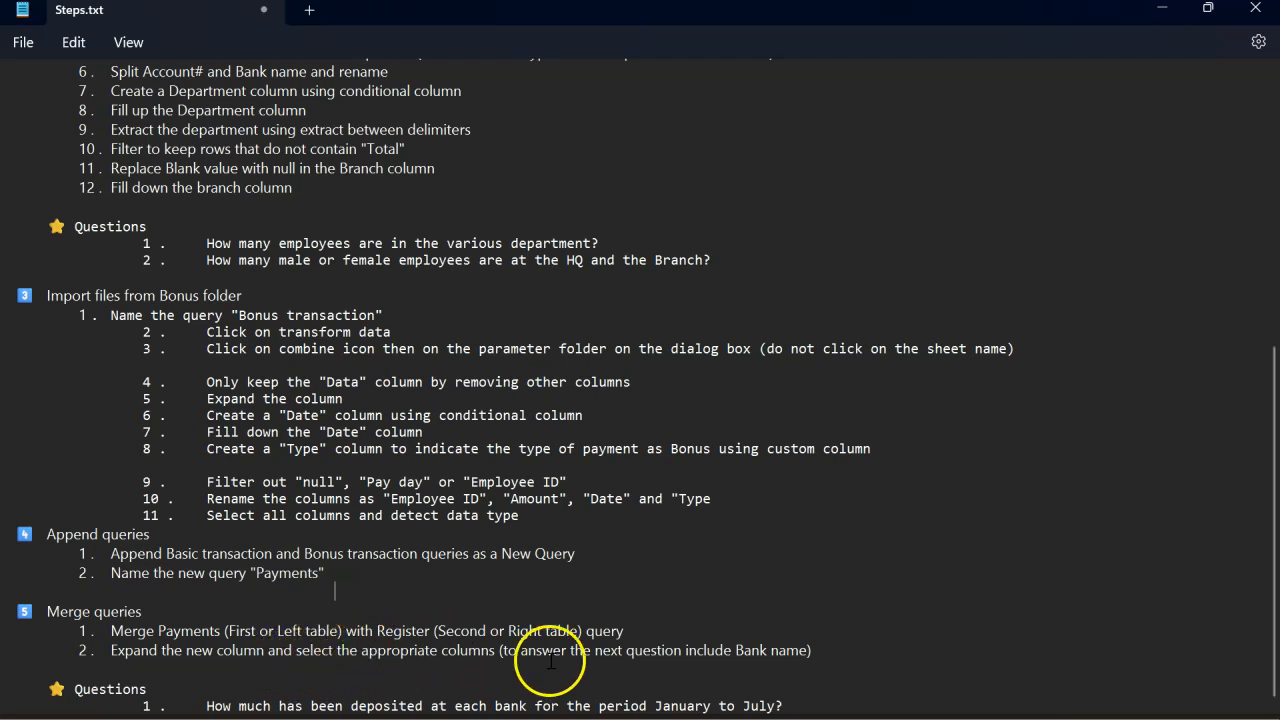
pyautogui.click(735, 652)
pyautogui.moveTo(735, 652); pyautogui.dragTo(830, 660)
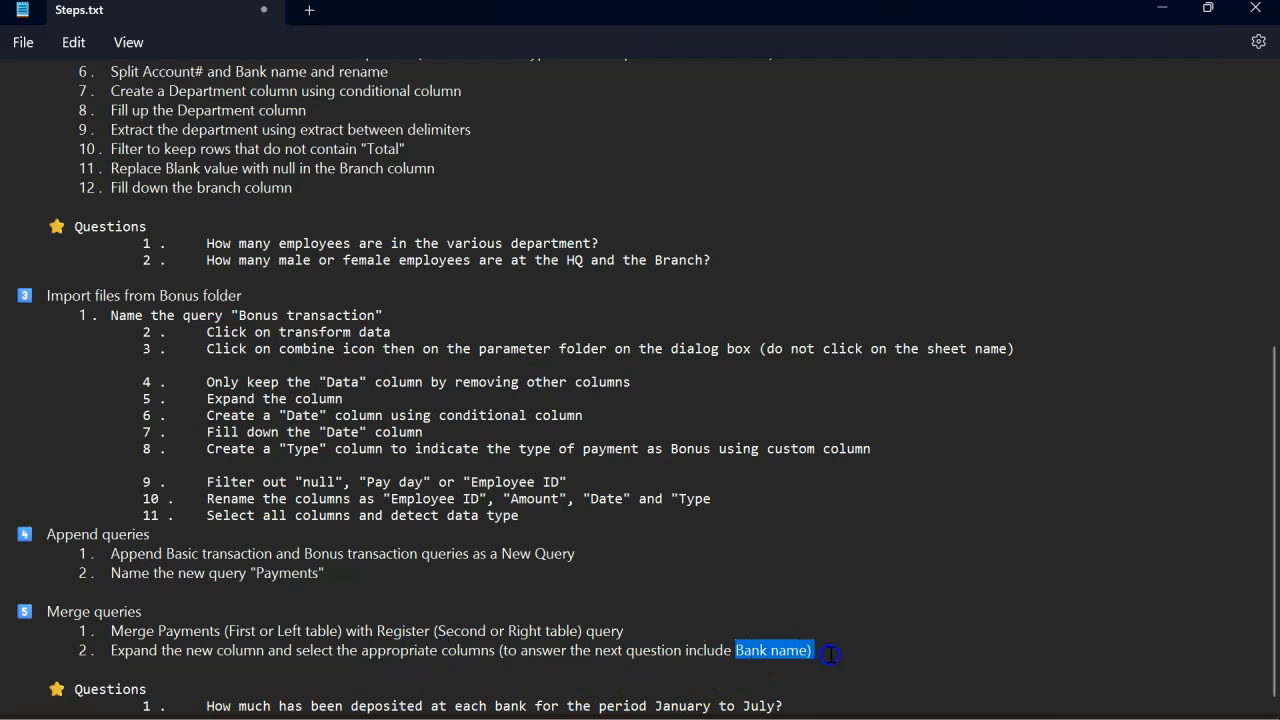
pyautogui.hotkey('alt', 'Tab')
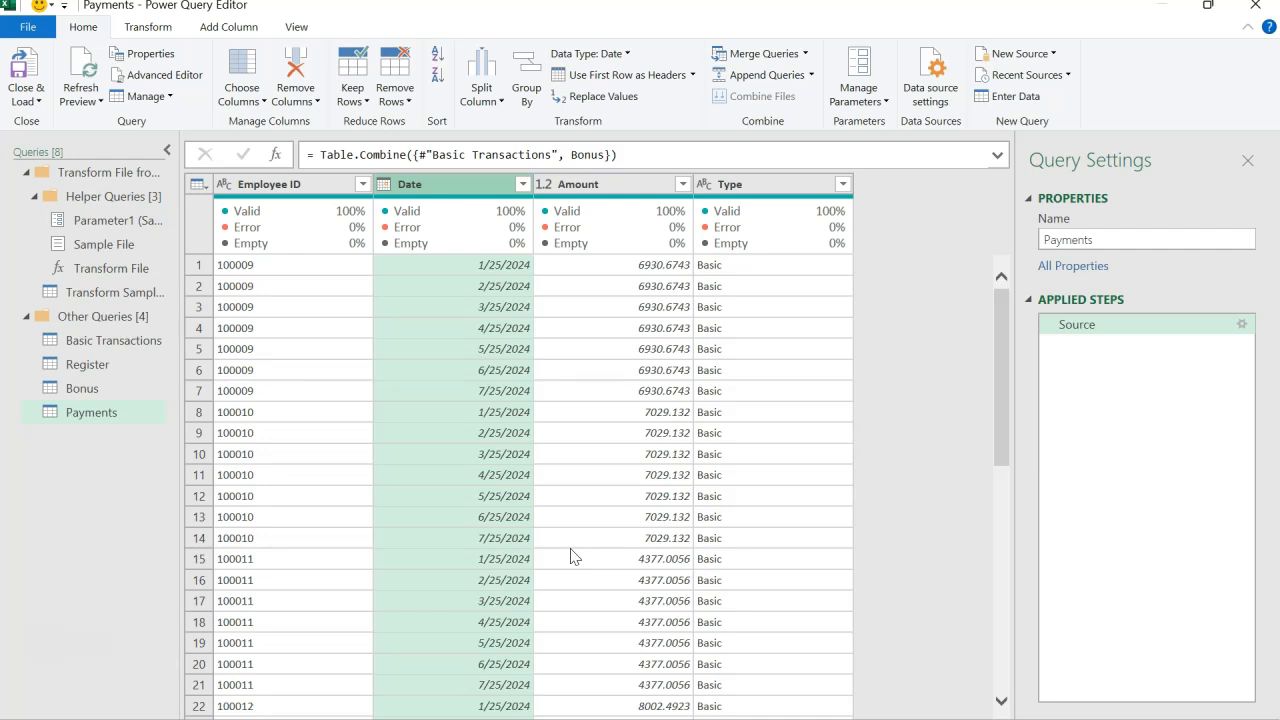
# Merge the Payments query with Register, matching on Employee ID in both tables with a Left Outer join
pyautogui.click(794, 185)
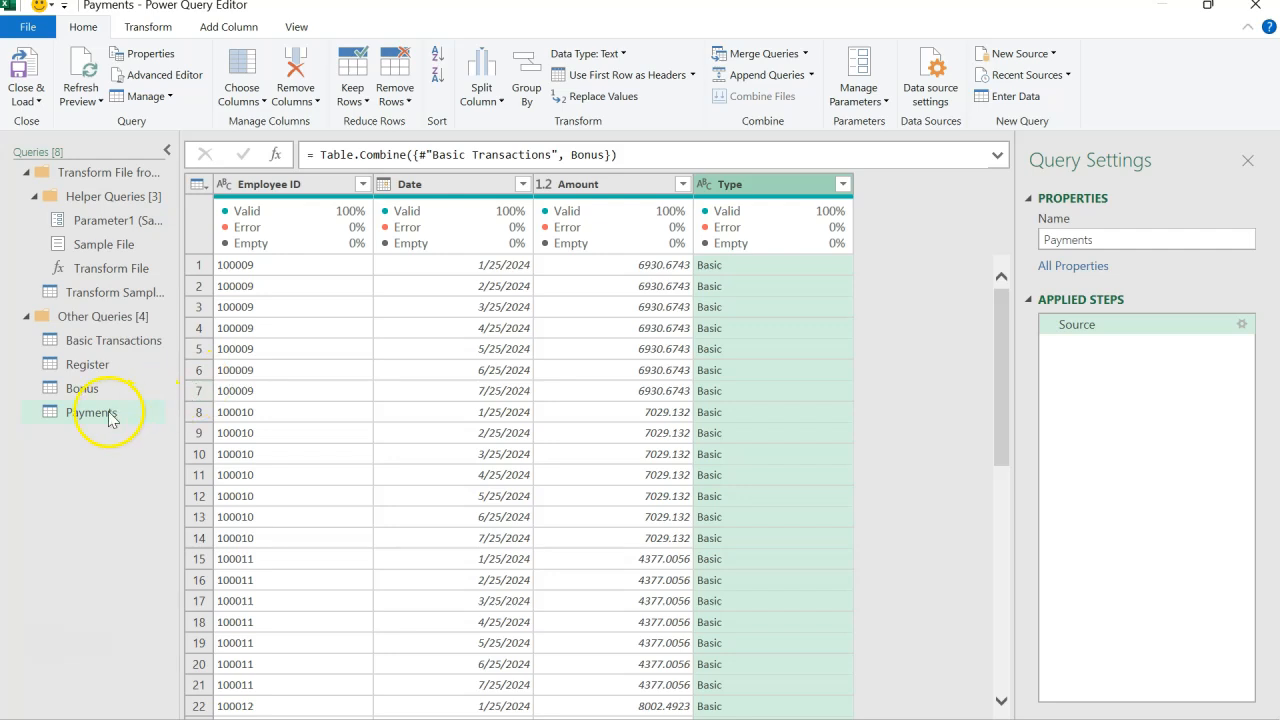
pyautogui.click(805, 56)
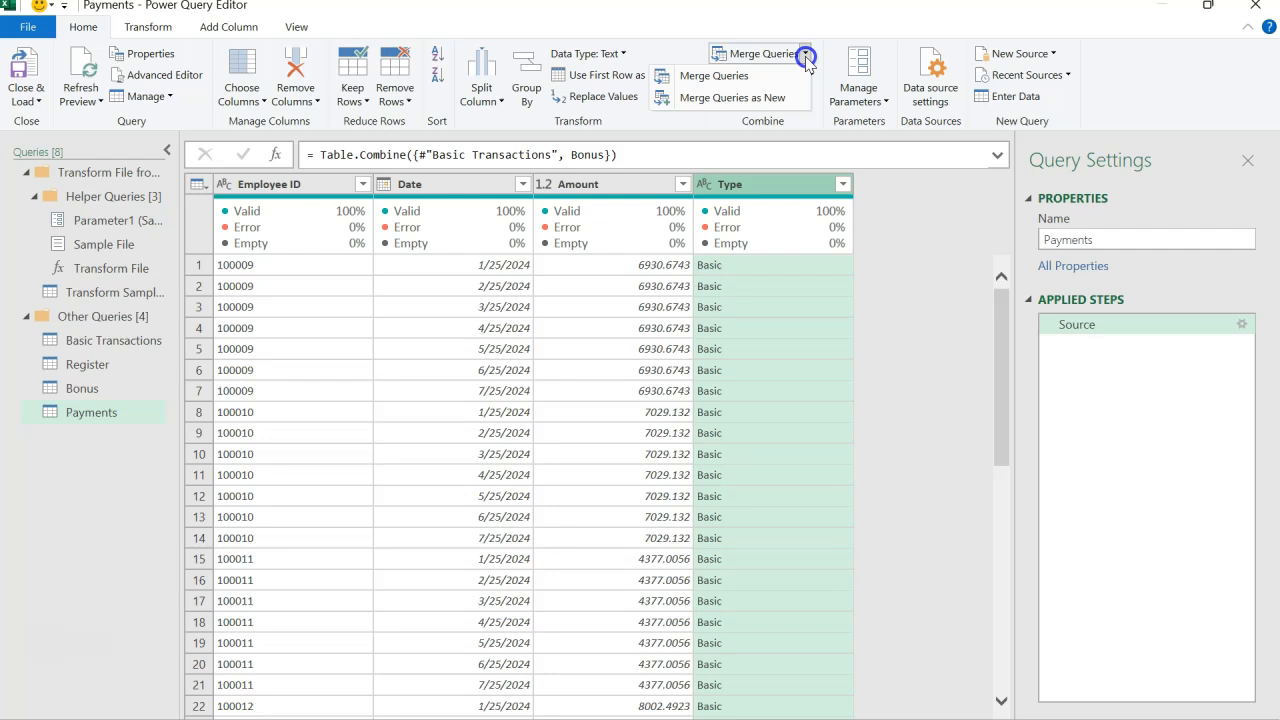
pyautogui.click(744, 80)
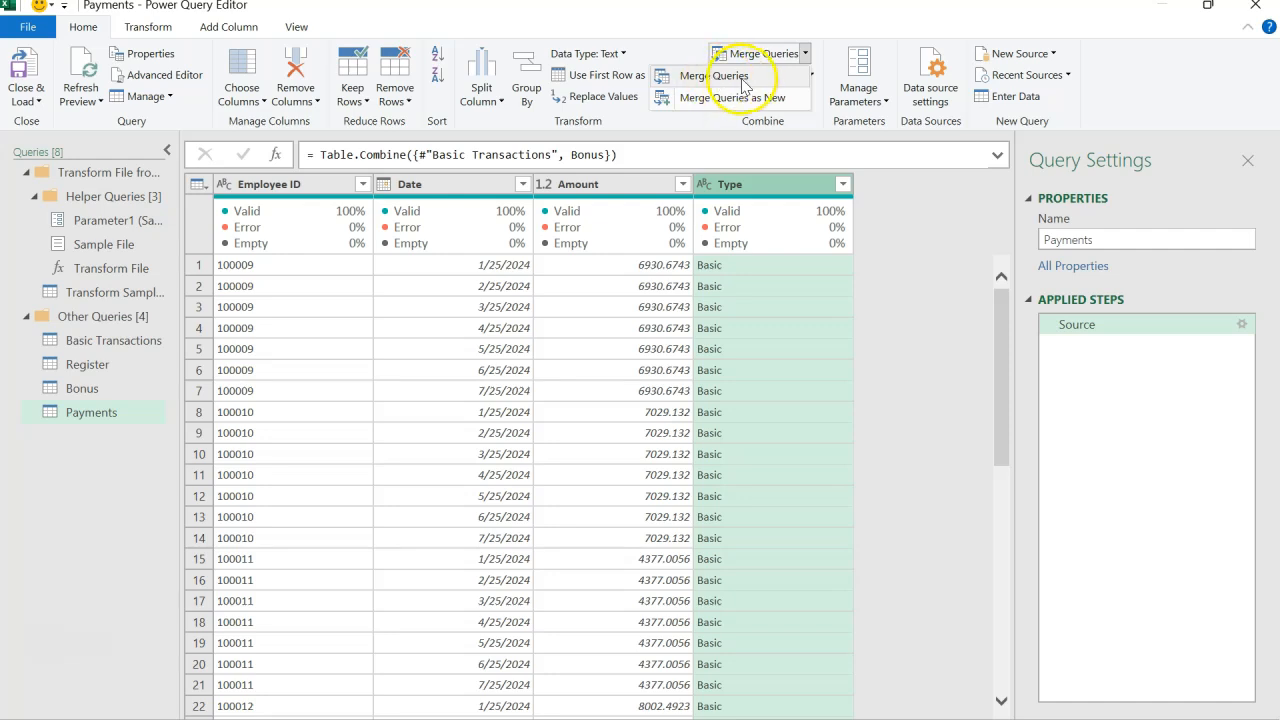
pyautogui.click(744, 80)
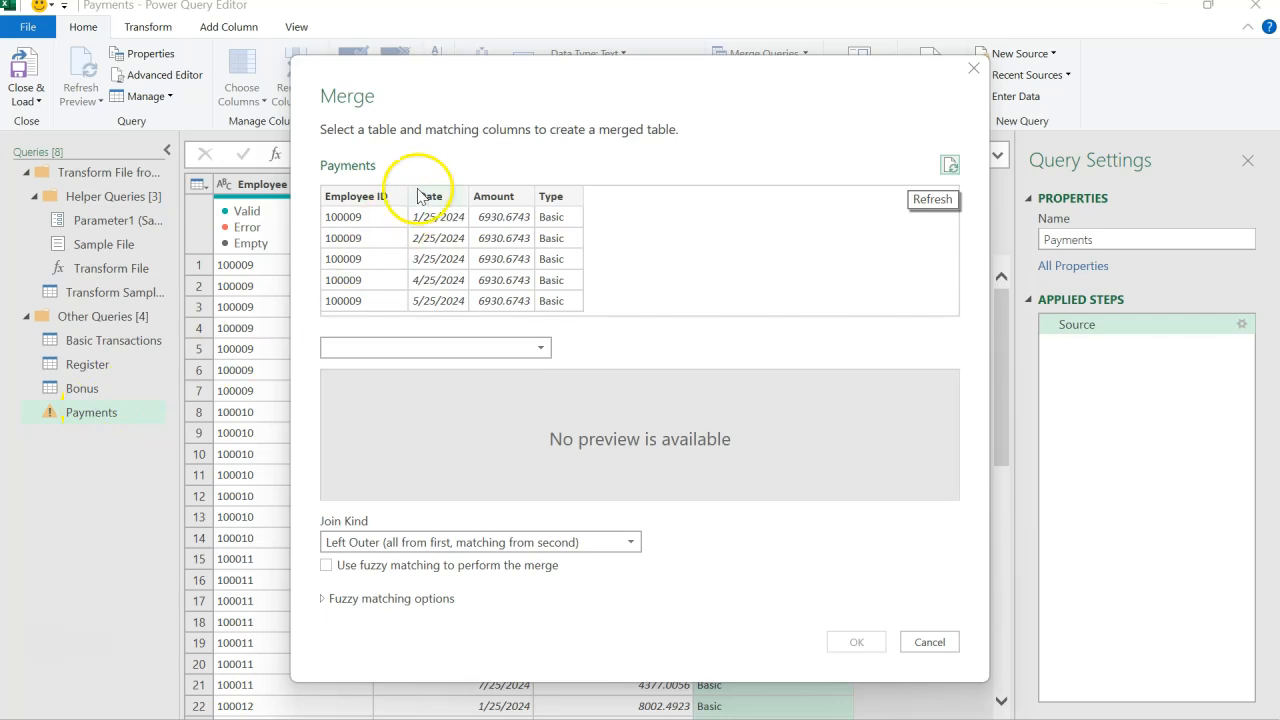
pyautogui.click(538, 347)
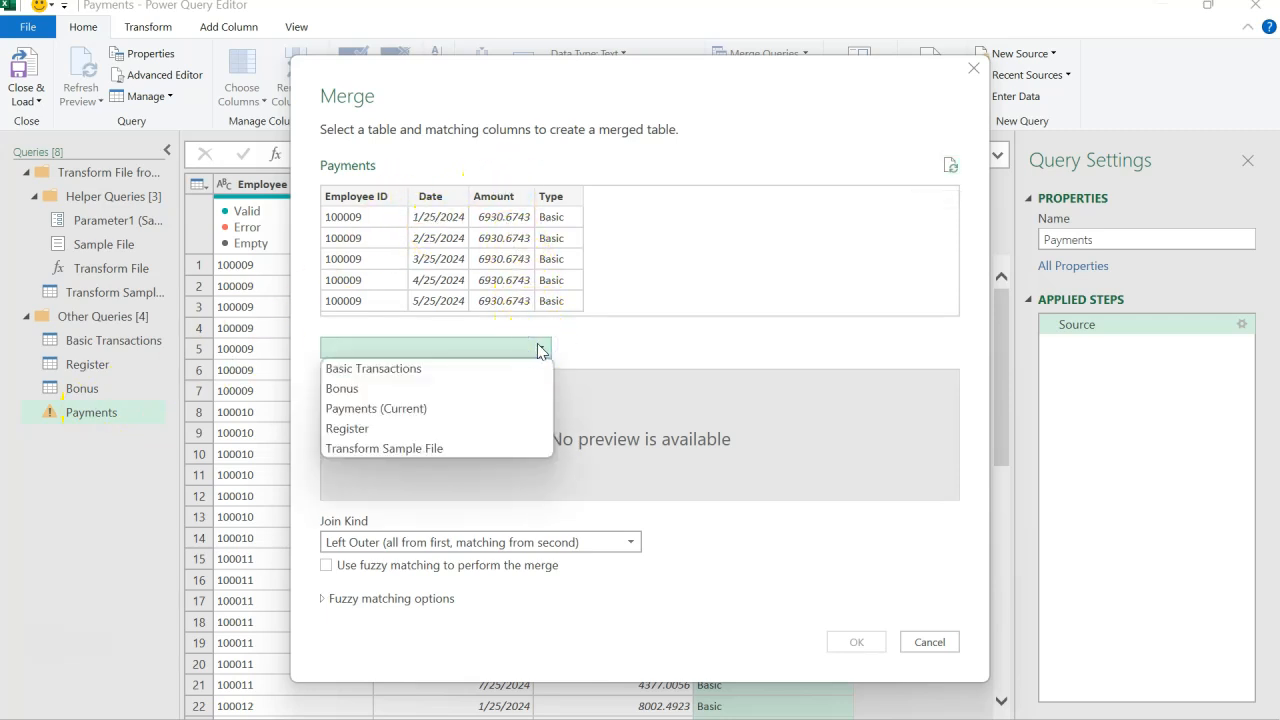
pyautogui.click(457, 429)
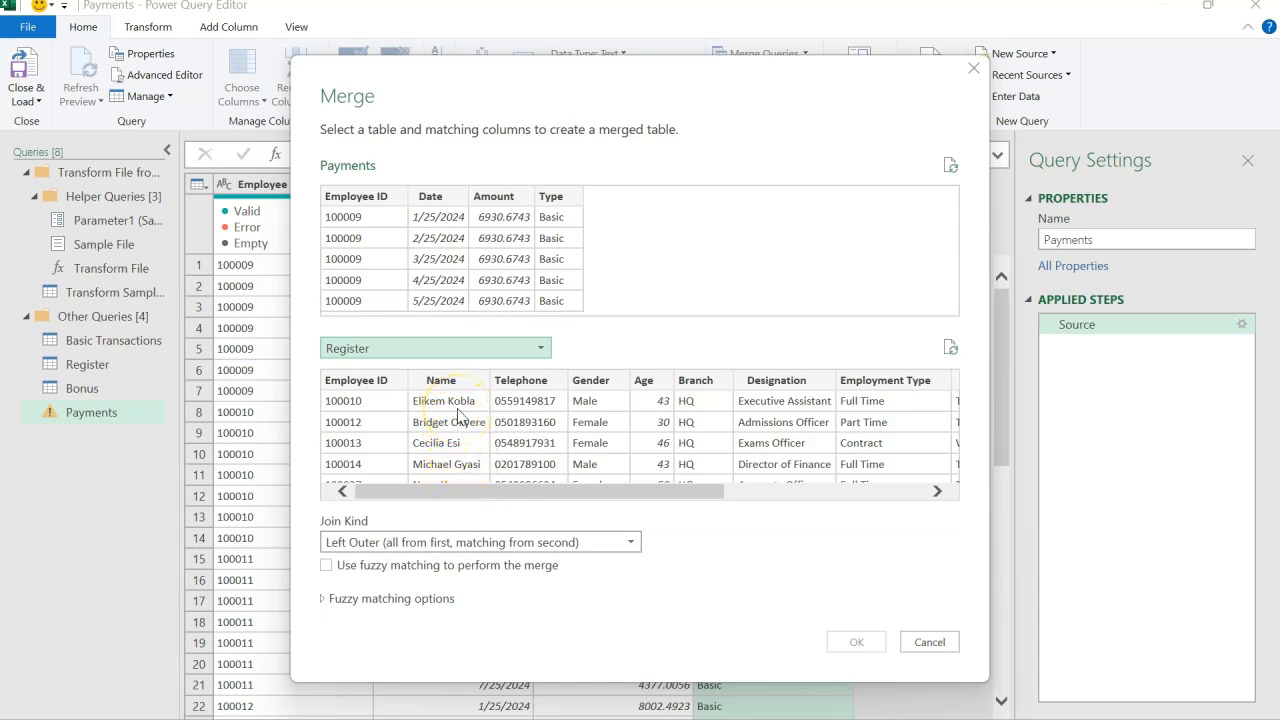
pyautogui.click(378, 200)
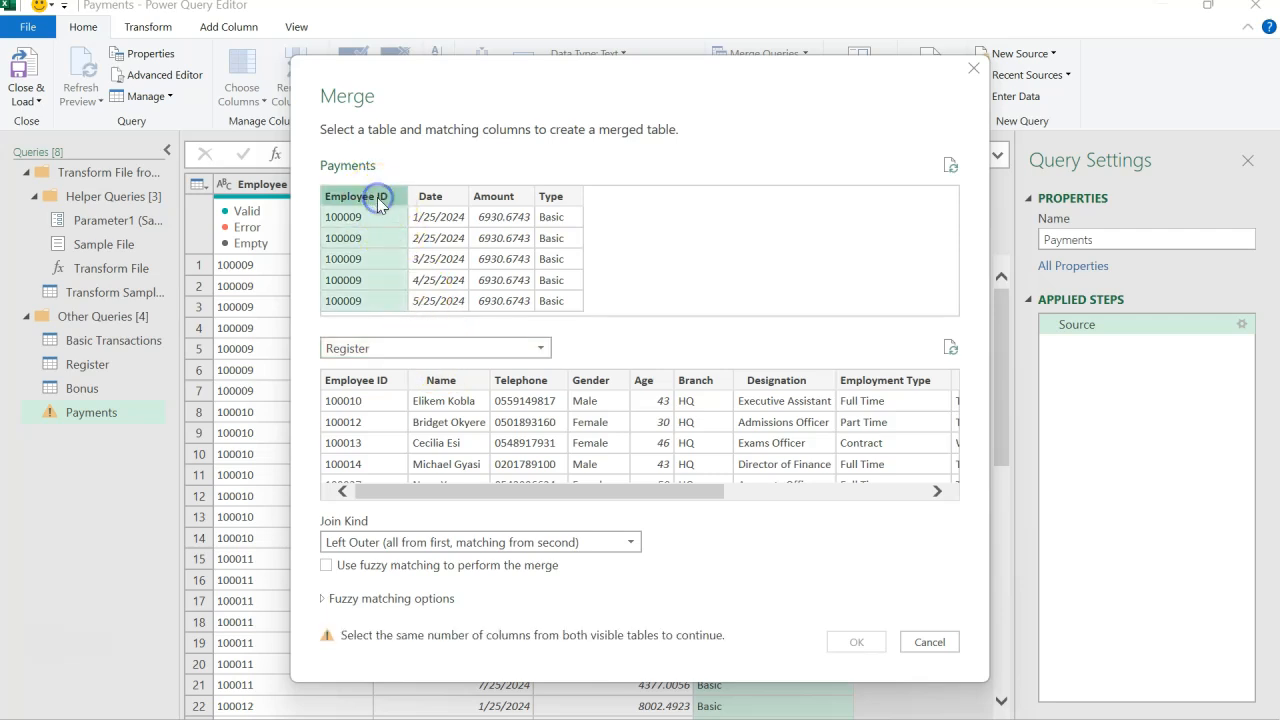
pyautogui.click(367, 384)
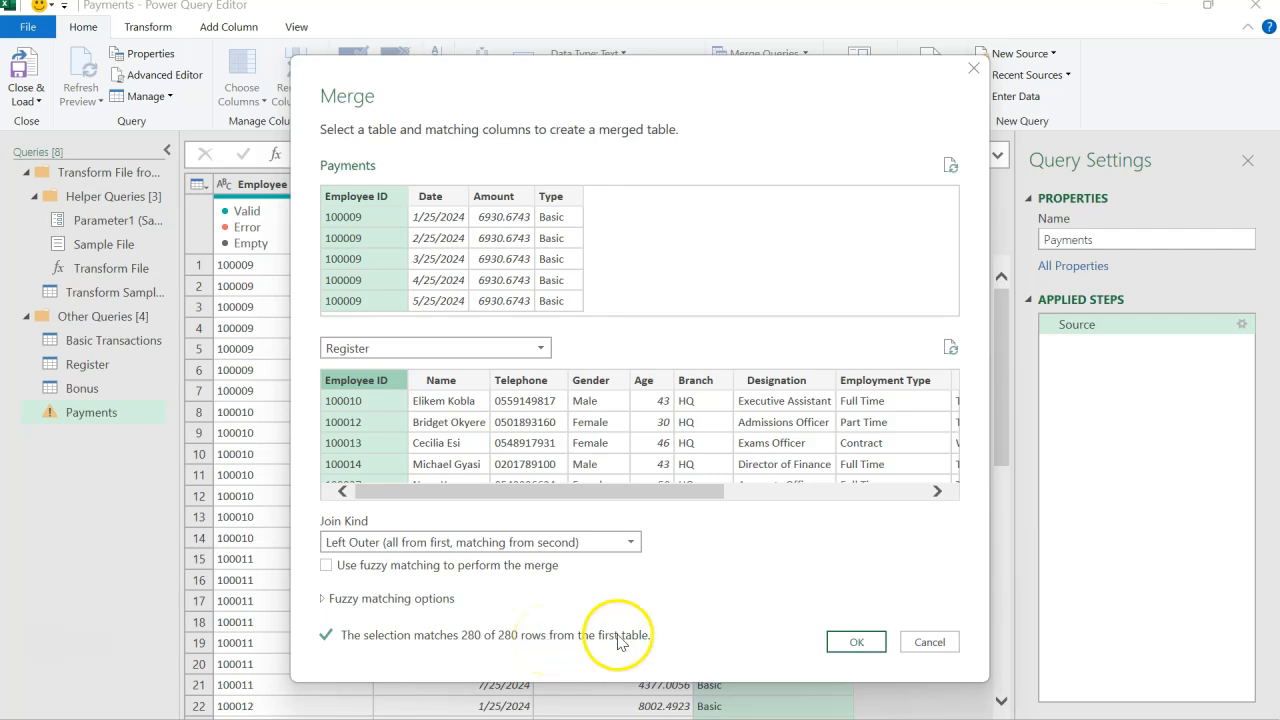
pyautogui.click(845, 645)
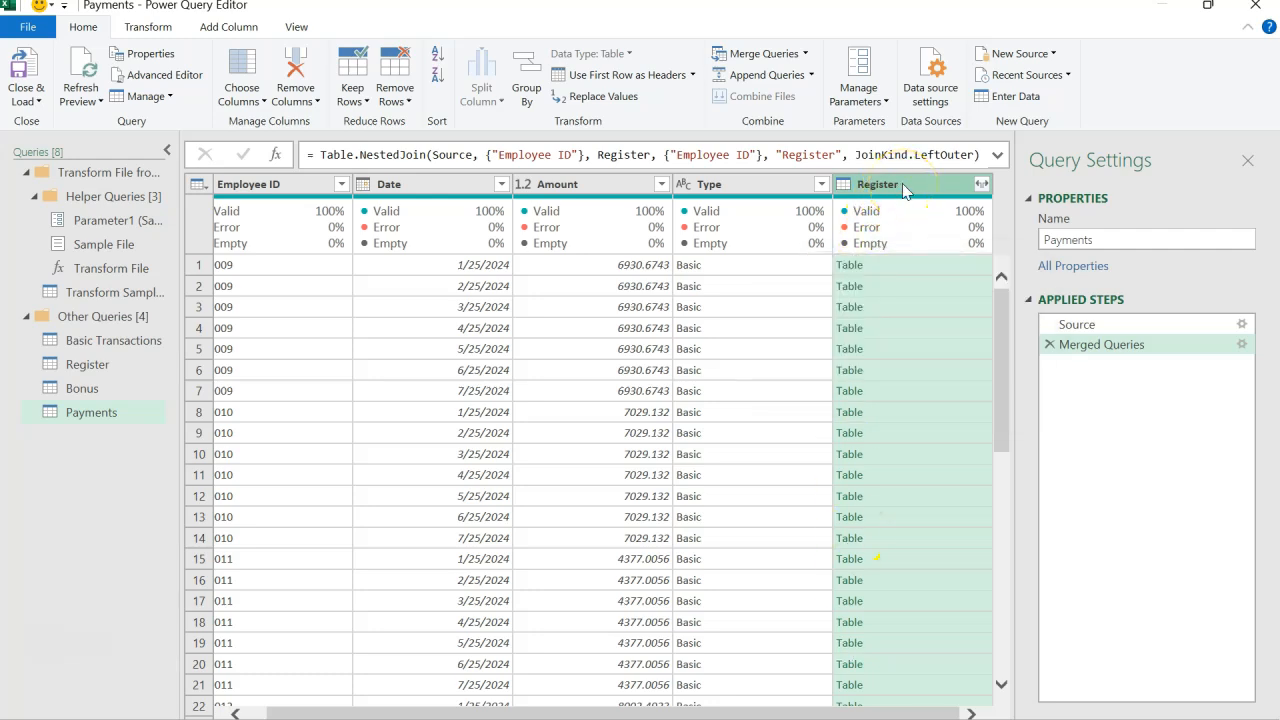
# Expand the merged Register column to bring in only Bank Name, without the original column name as prefix
pyautogui.click(982, 186)
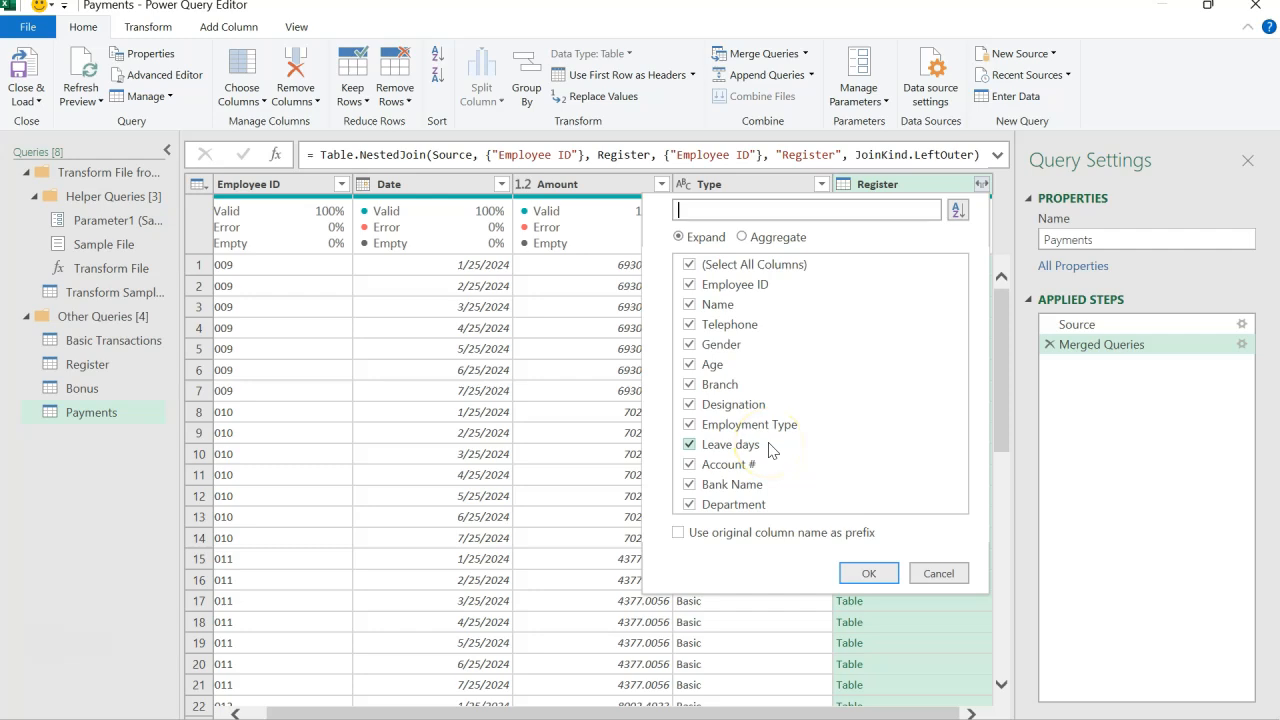
pyautogui.click(690, 266)
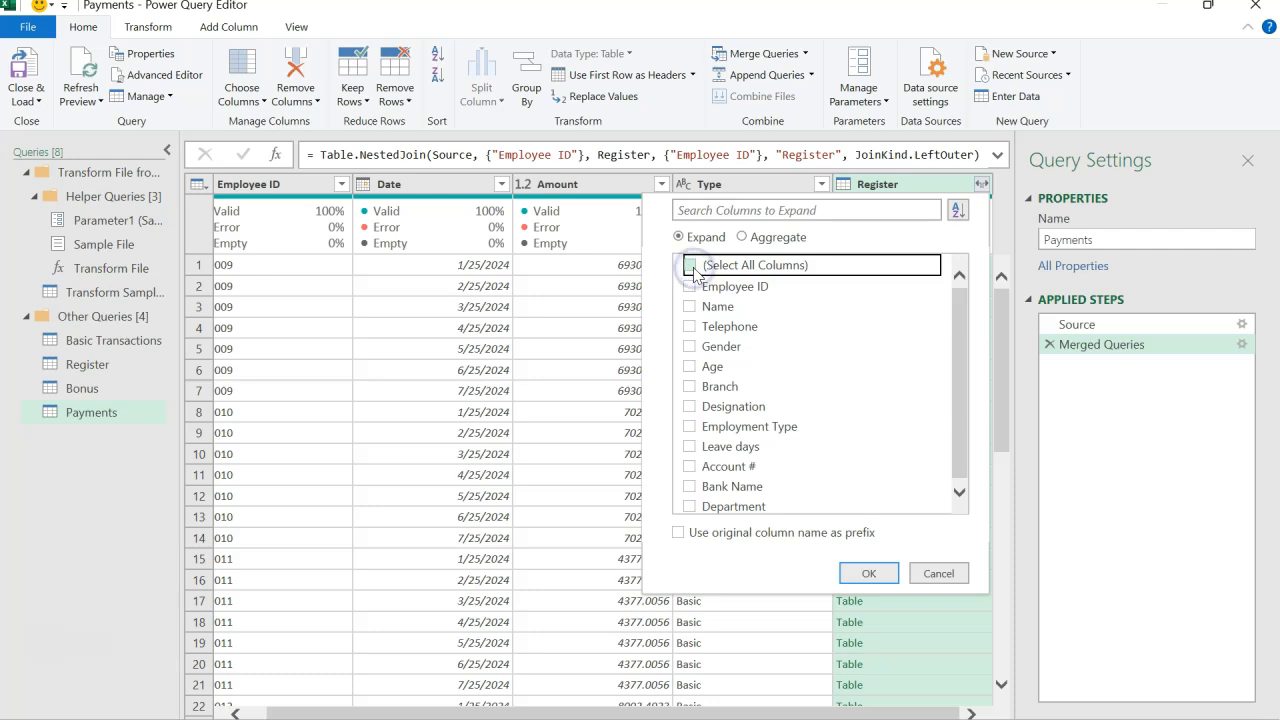
pyautogui.click(690, 487)
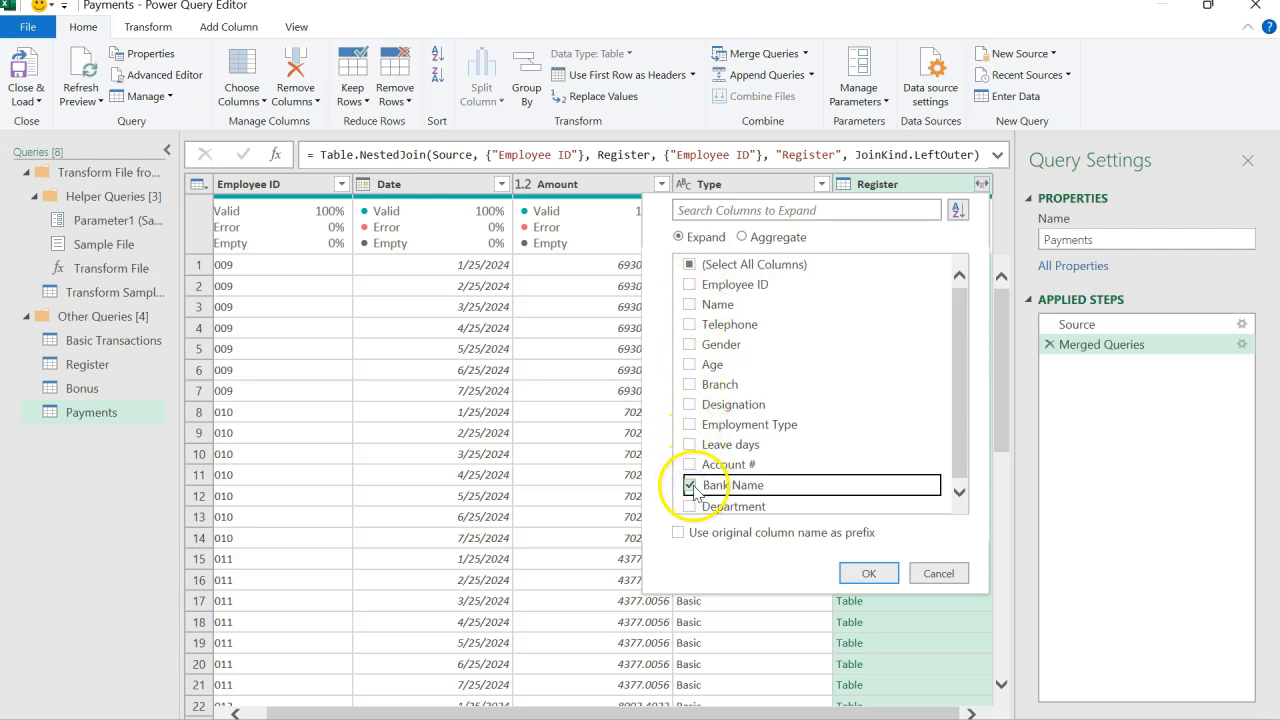
pyautogui.click(860, 572)
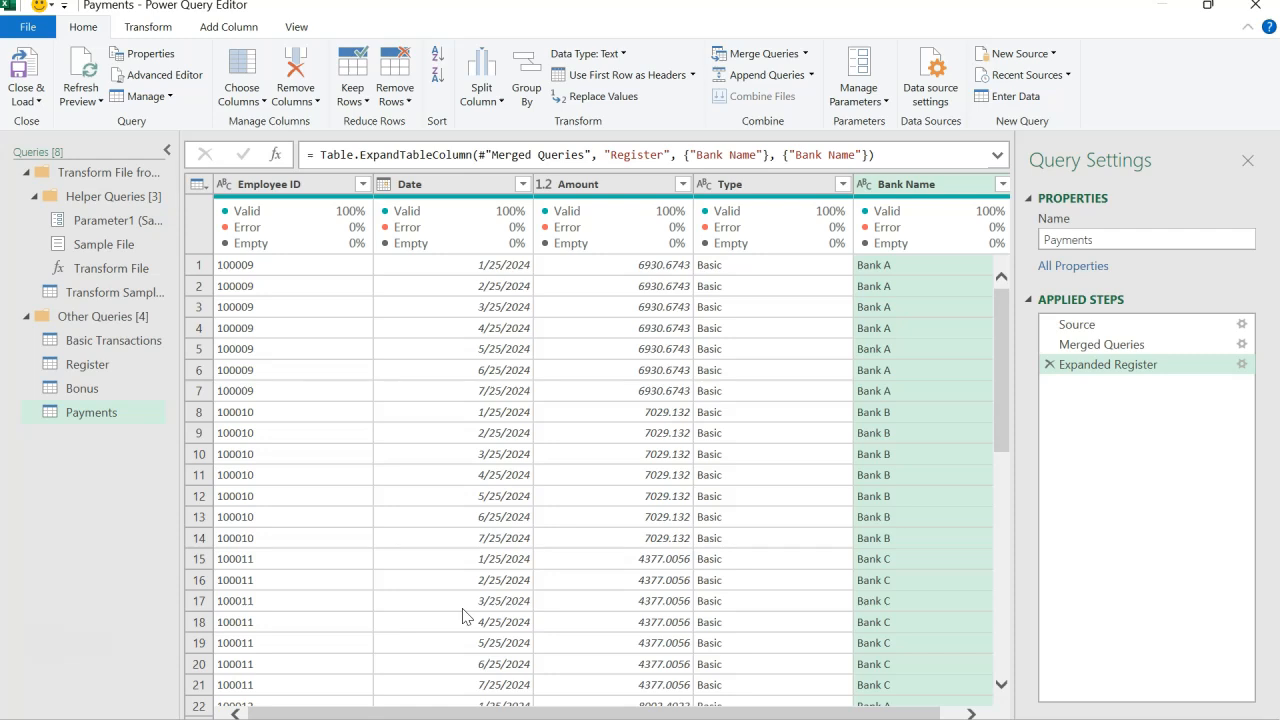
pyautogui.click(455, 187)
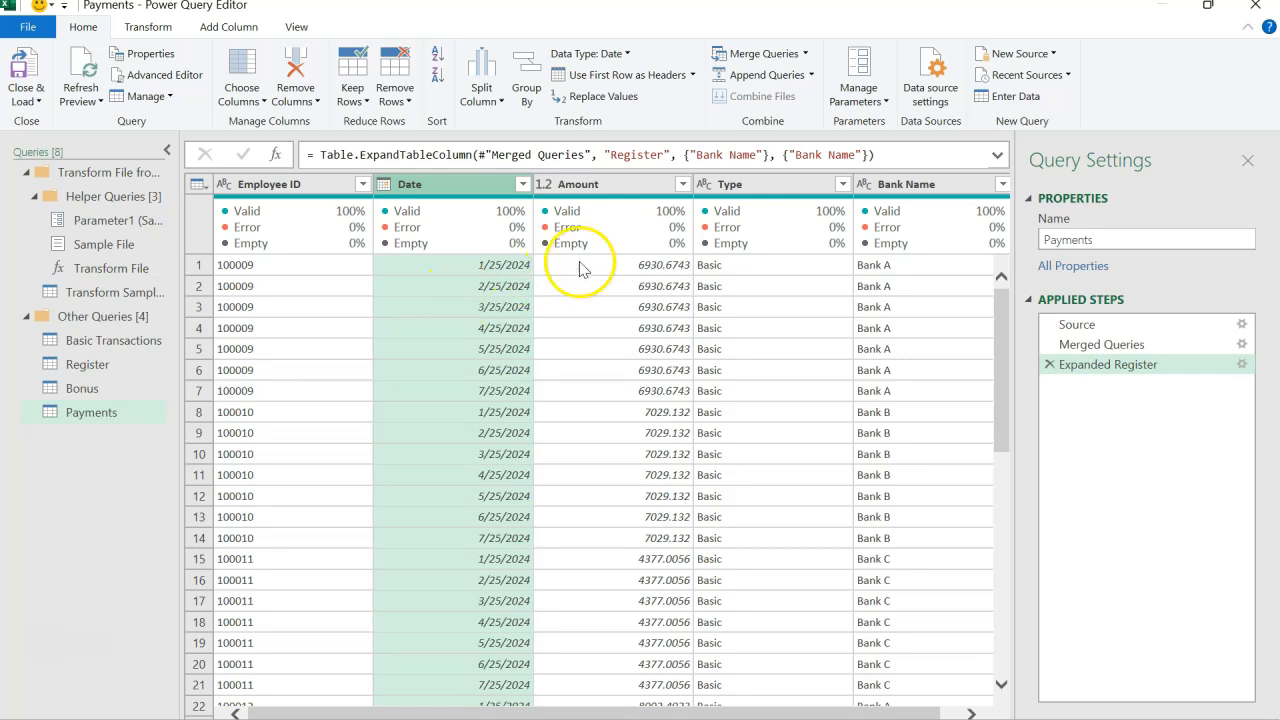
pyautogui.click(920, 186)
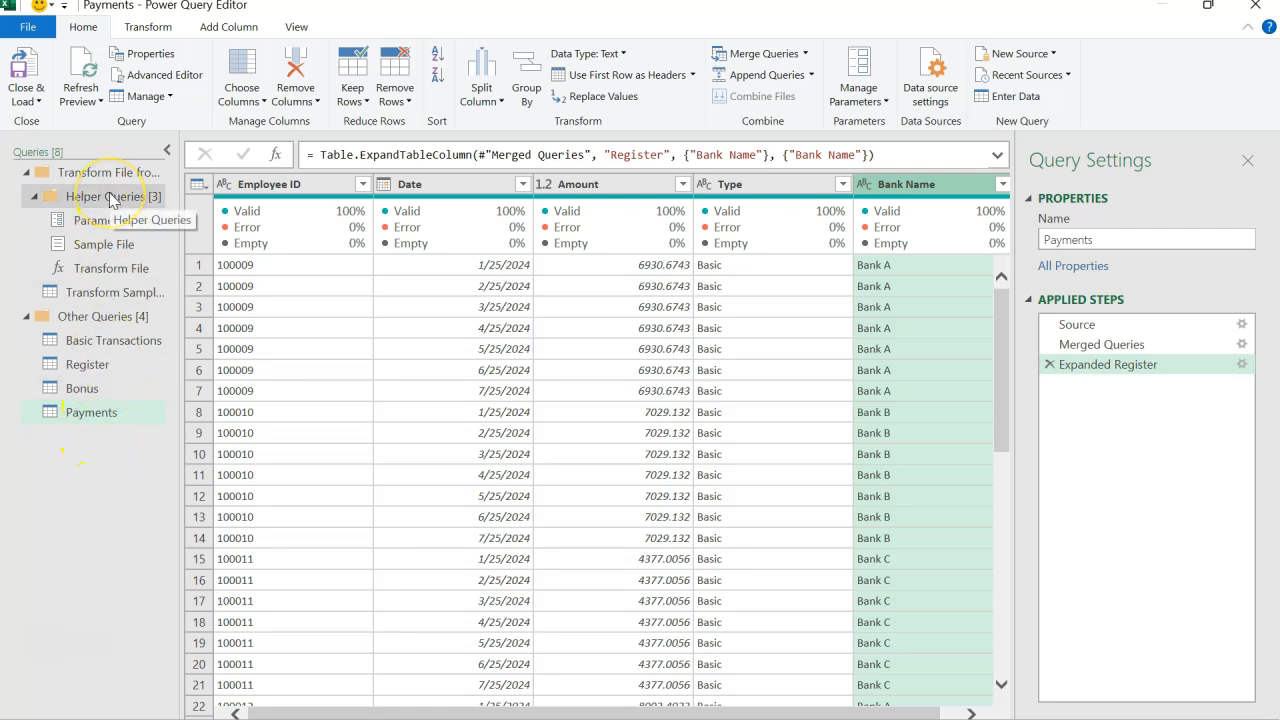
# Close the query editor and load the new queries with Only Create Connection, without adding them to the Data Model
pyautogui.click(39, 101)
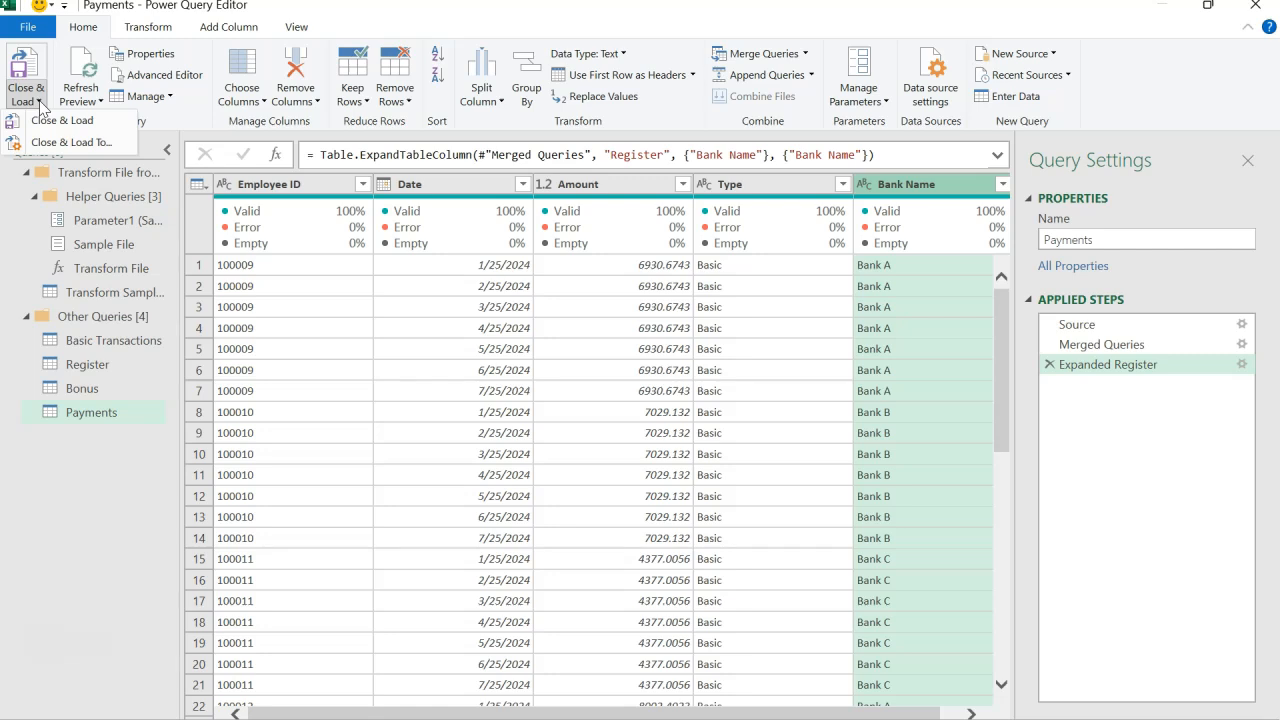
pyautogui.click(85, 148)
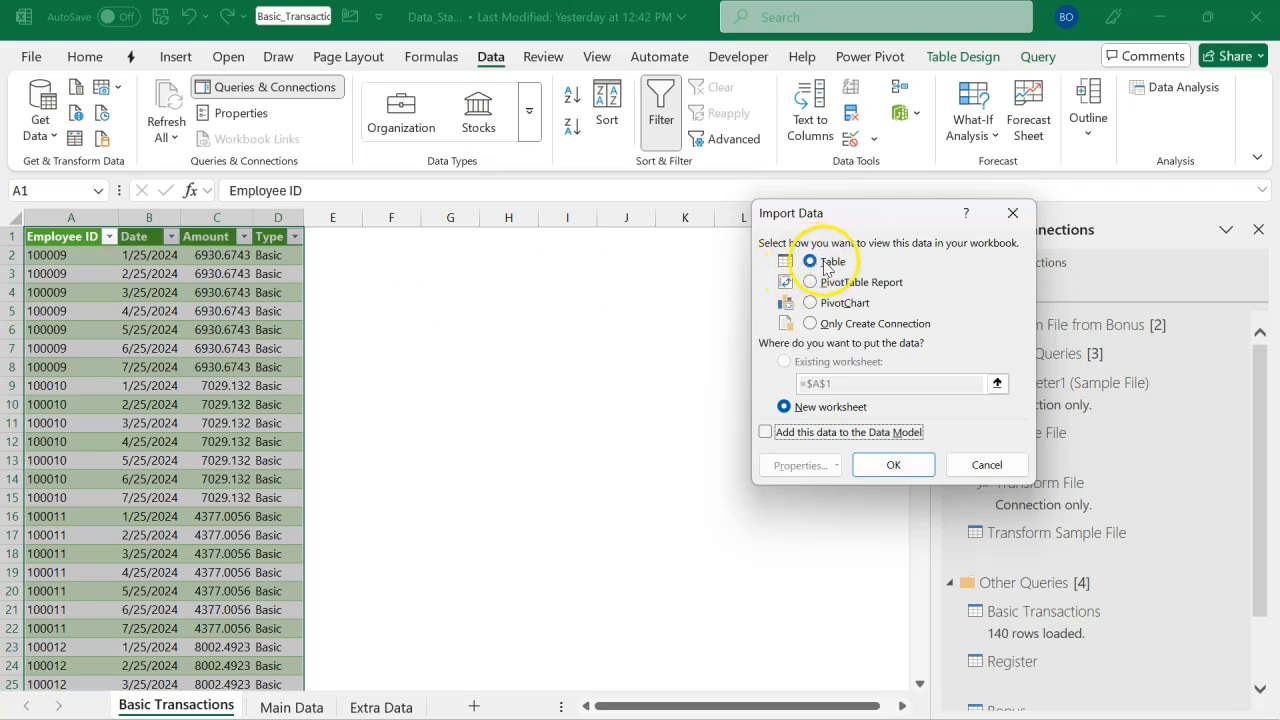
pyautogui.click(811, 324)
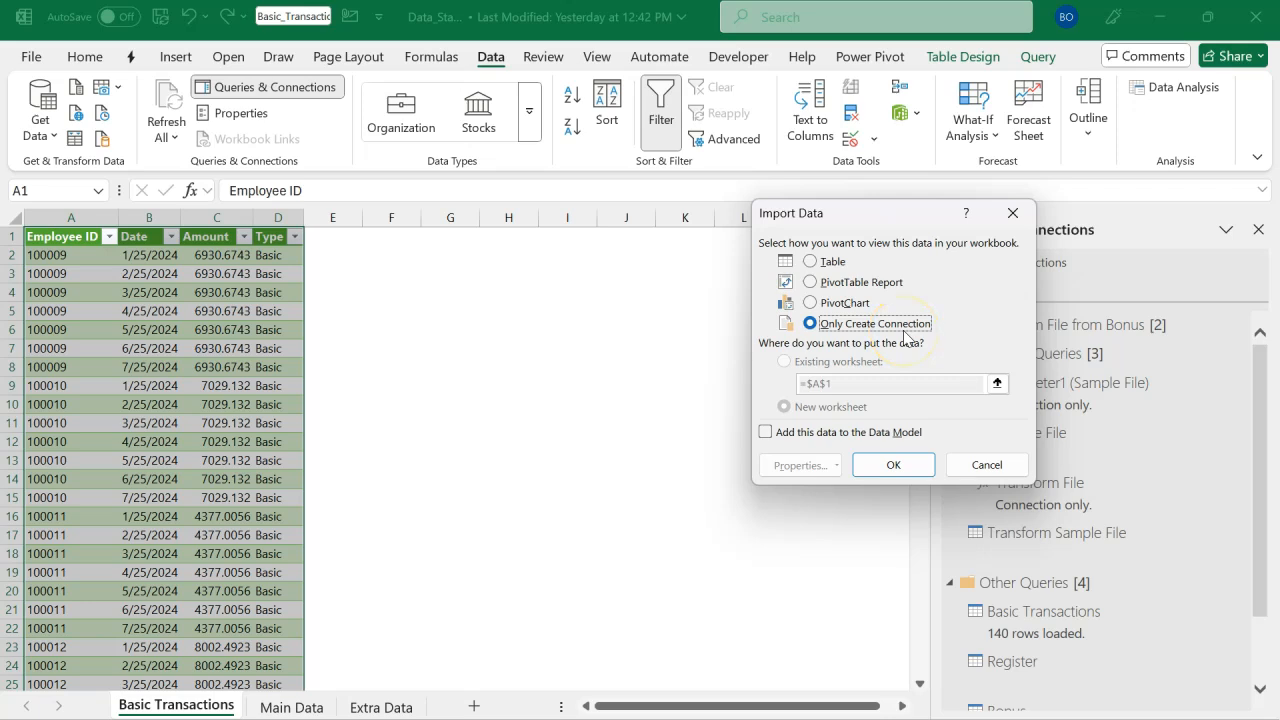
pyautogui.click(894, 463)
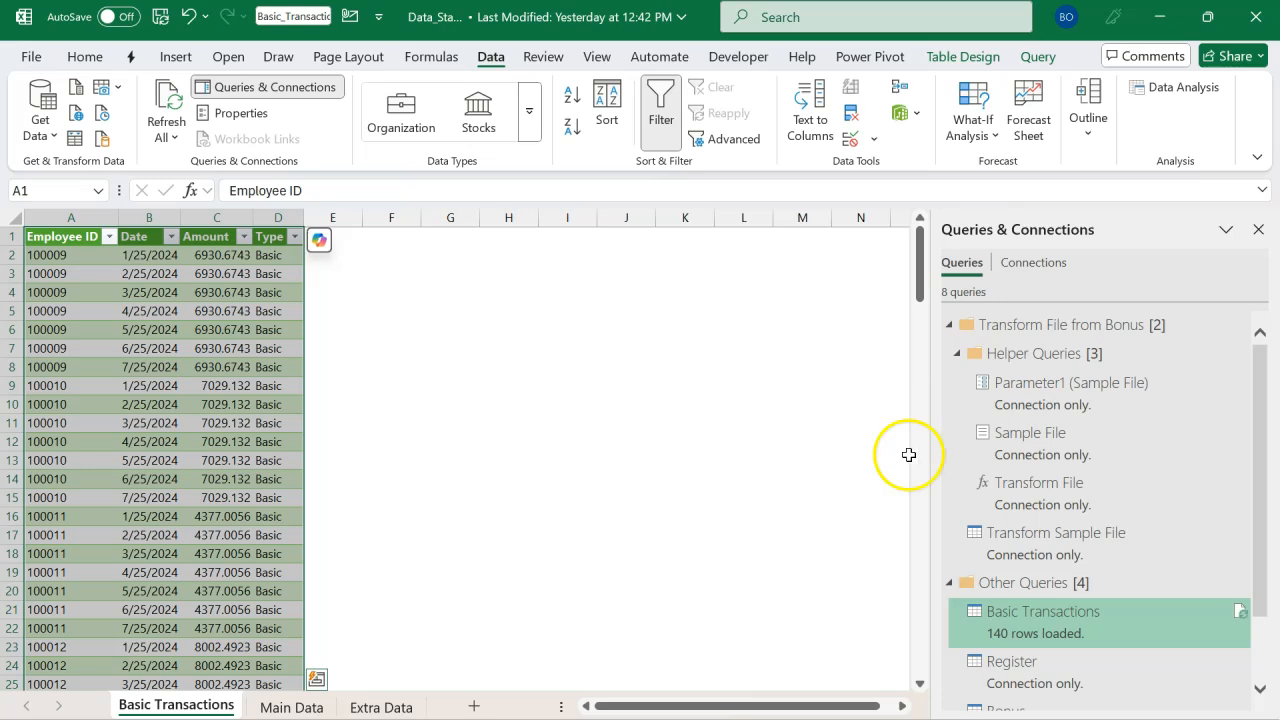
# Collapse the Transform File from Bonus group and check the load status of the queries under Other Queries
pyautogui.click(950, 326)
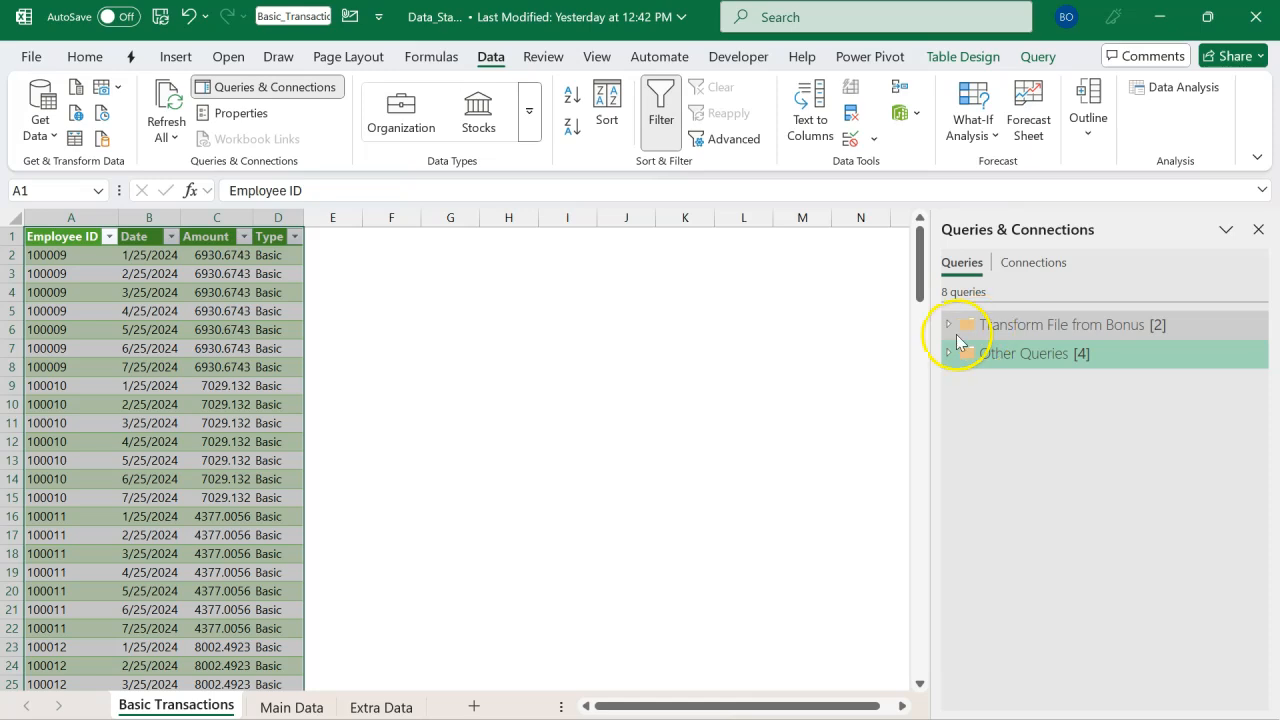
pyautogui.click(949, 354)
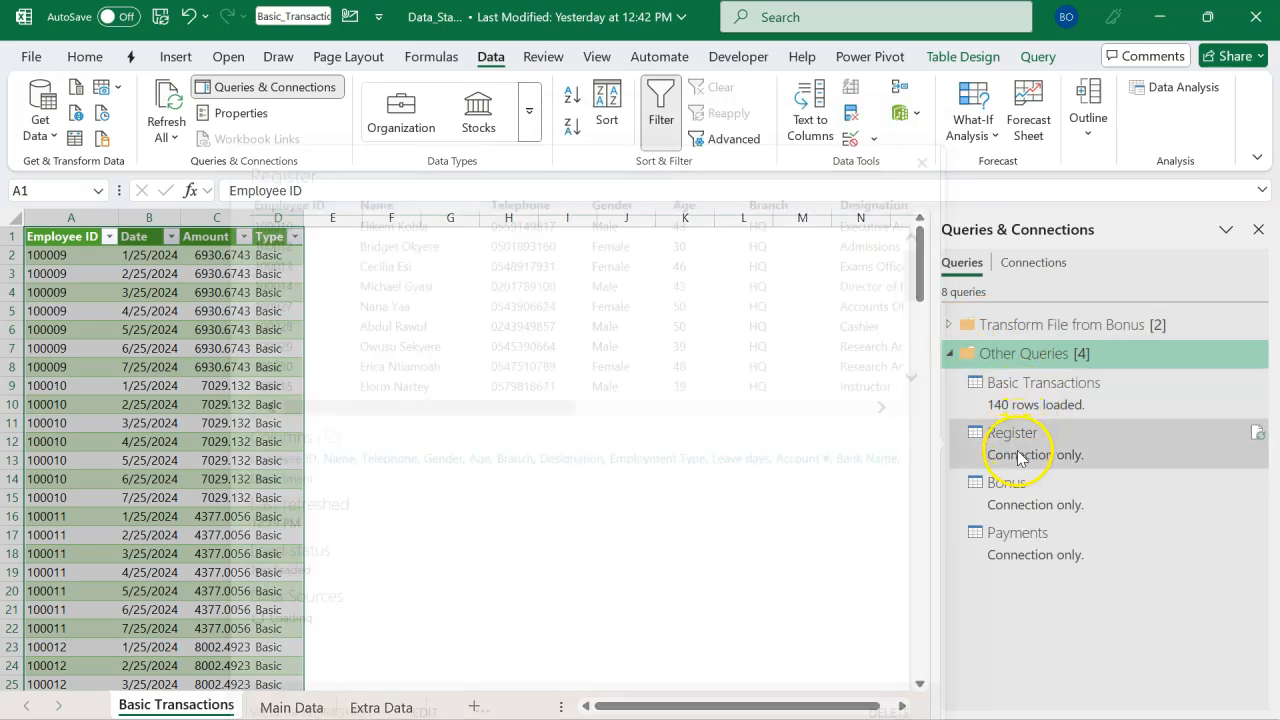
pyautogui.moveTo(1020, 458)
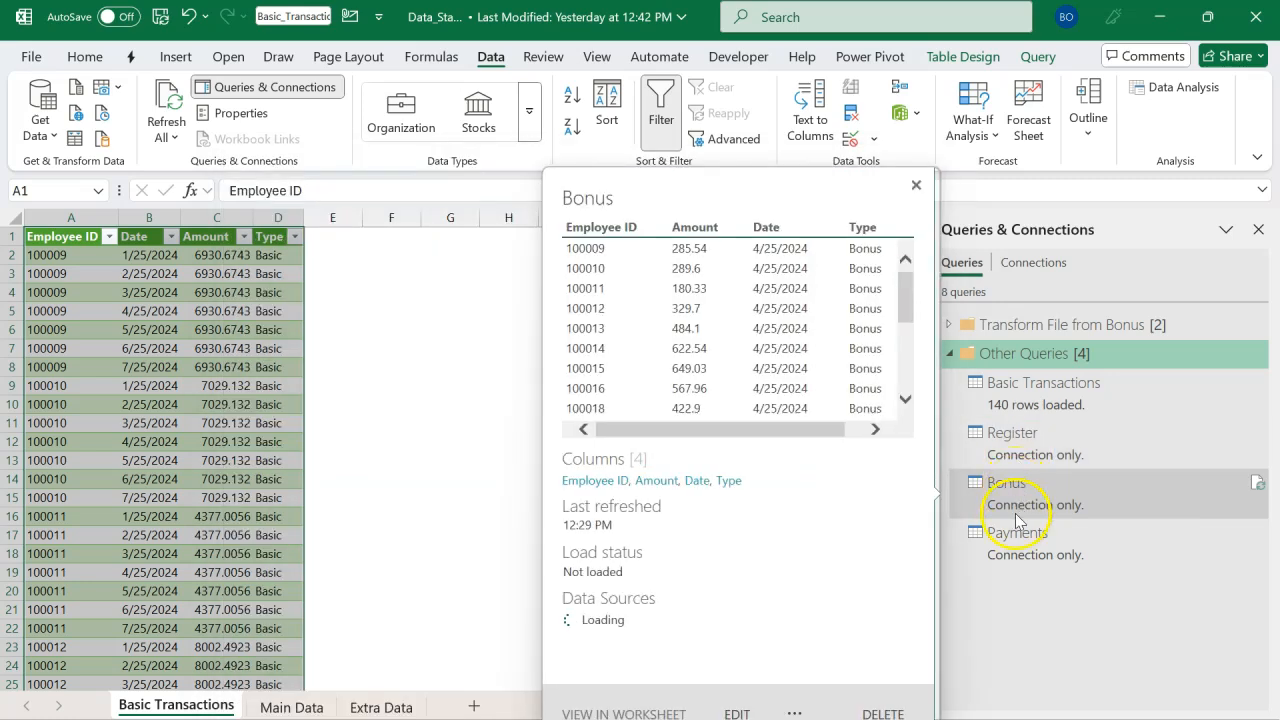
pyautogui.moveTo(1022, 542)
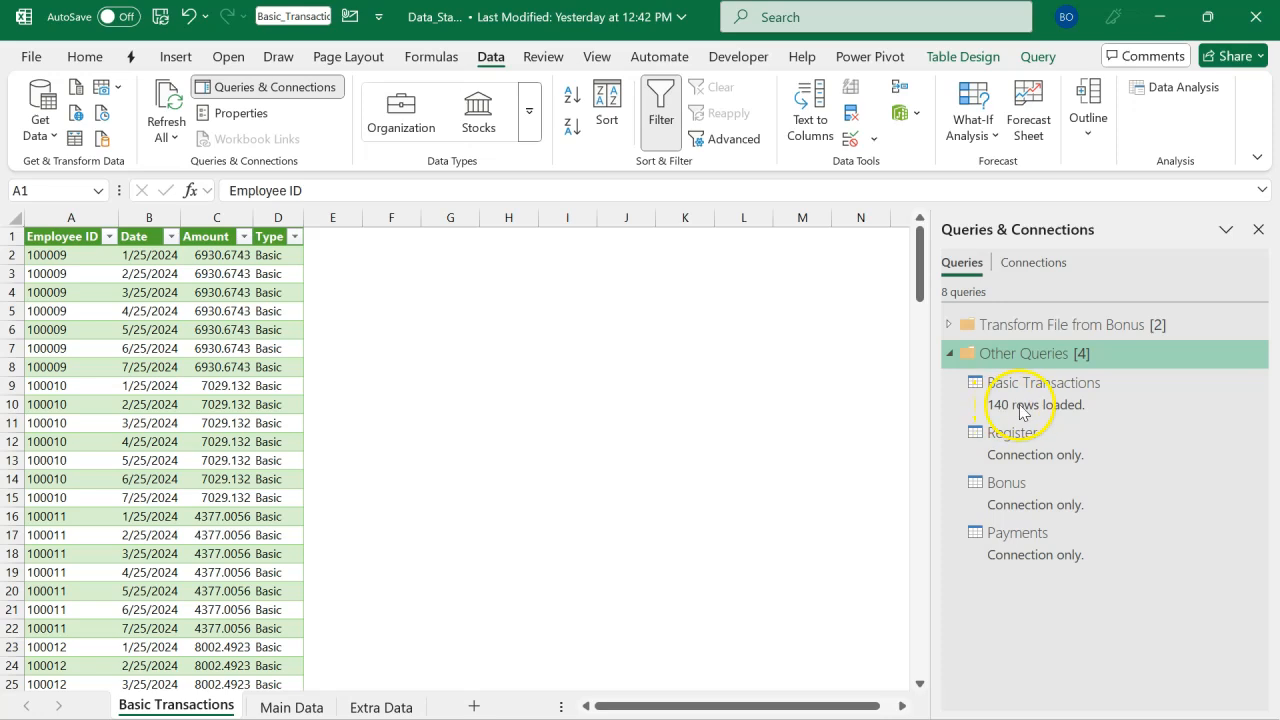
# Change the Basic Transactions query's load setting to Only Create Connection, accepting the deletion of its worksheet table
pyautogui.moveTo(1021, 411)
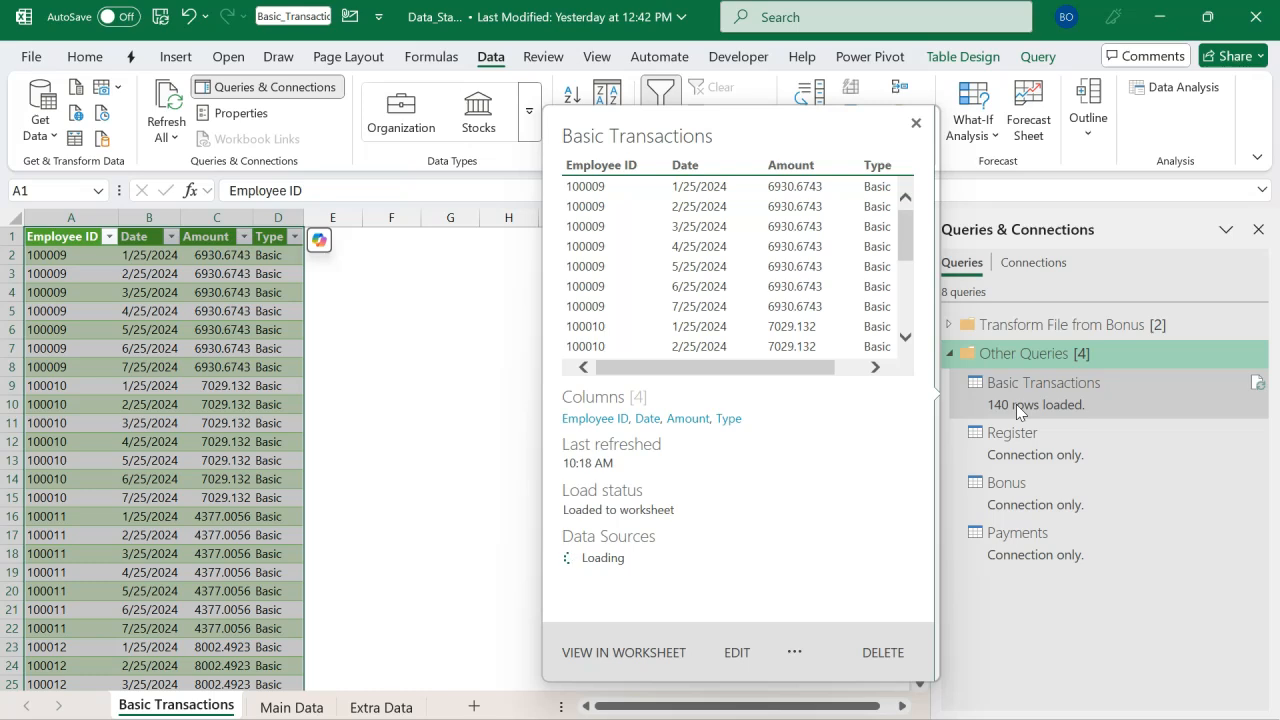
pyautogui.rightClick(1016, 404)
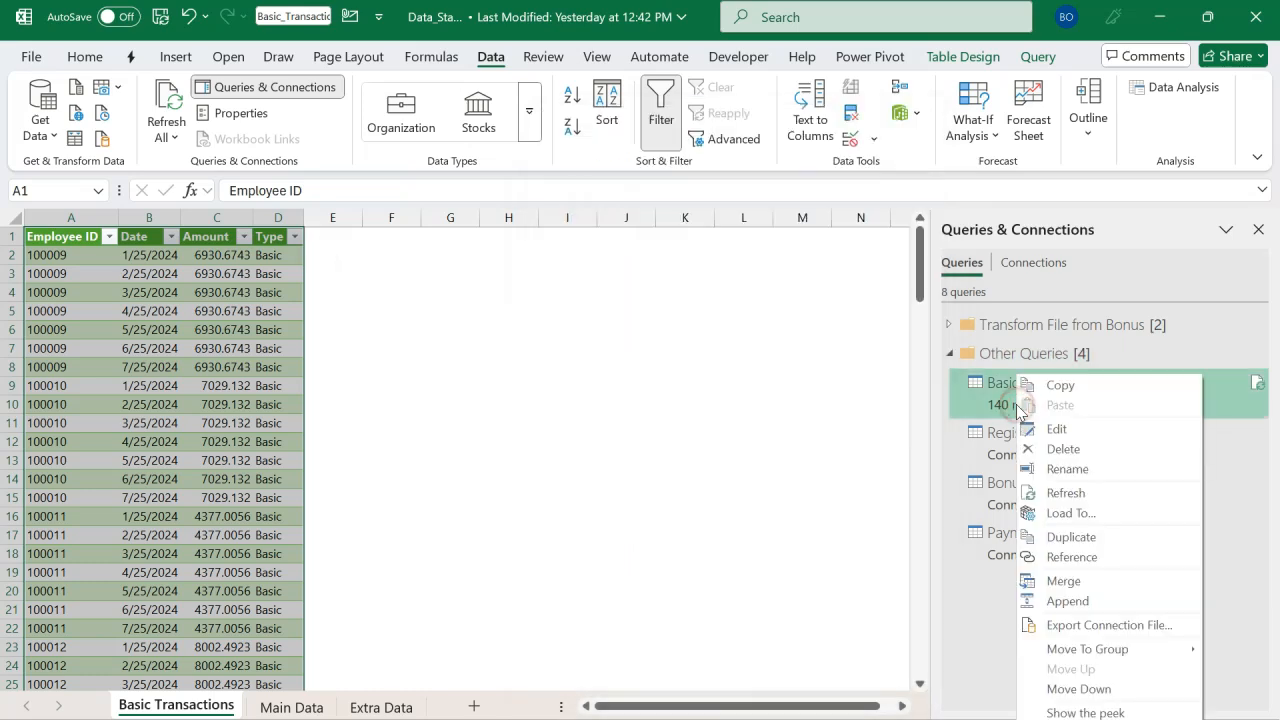
pyautogui.click(1071, 514)
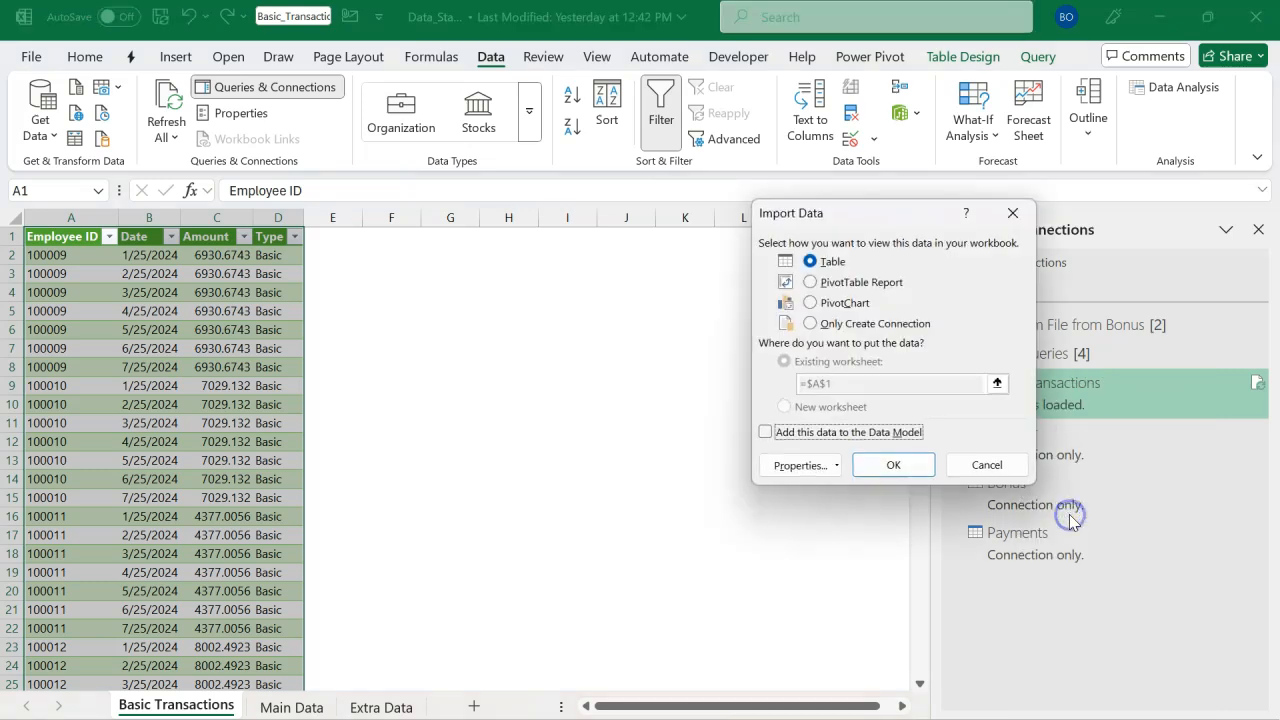
pyautogui.click(868, 324)
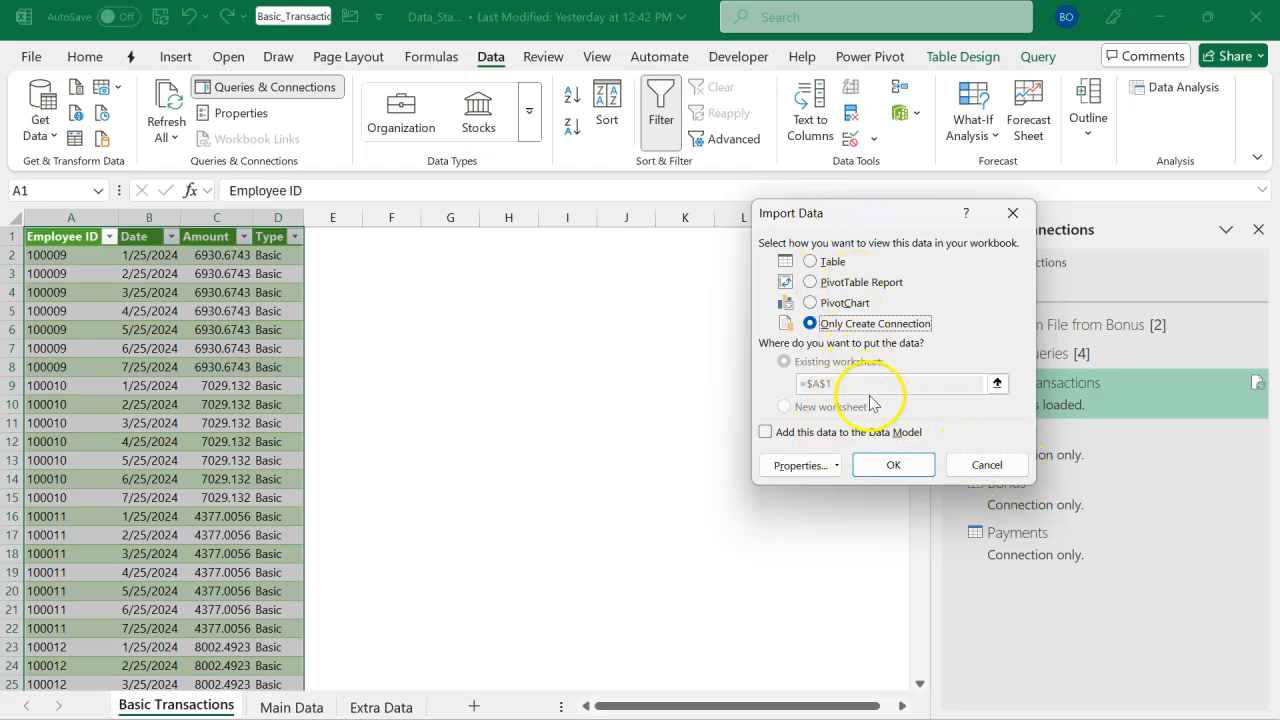
pyautogui.click(893, 465)
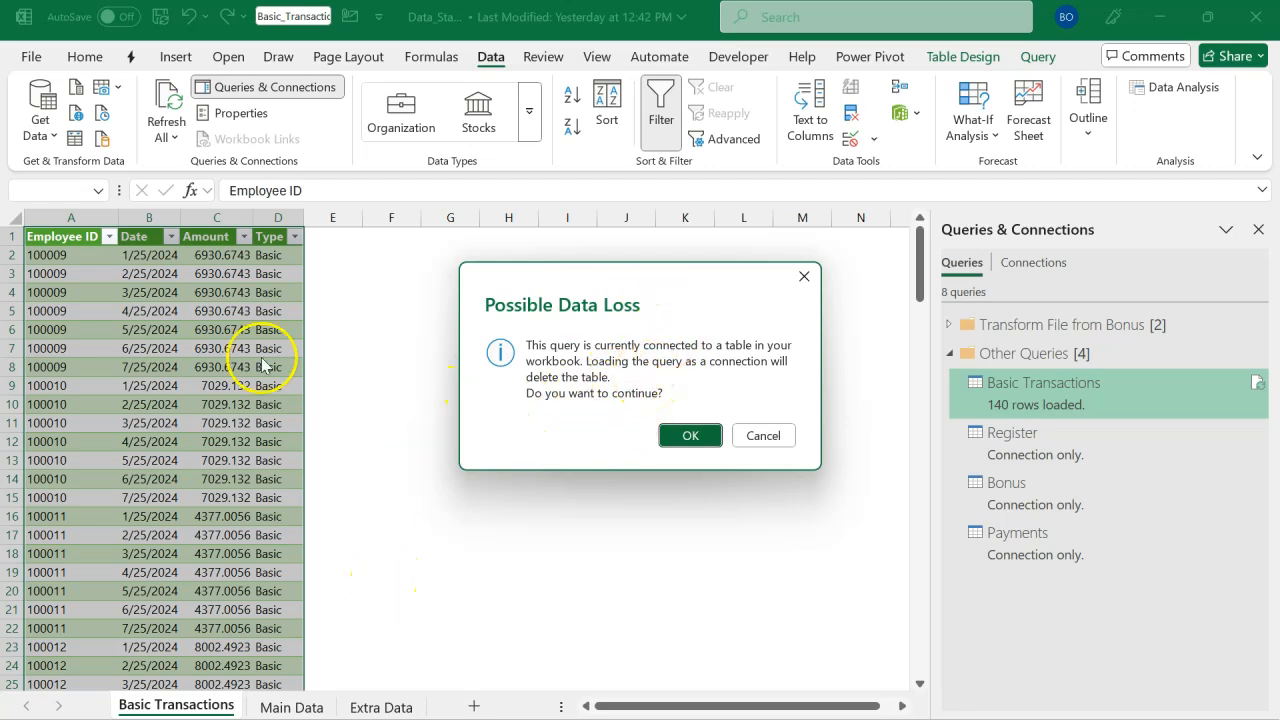
pyautogui.click(678, 440)
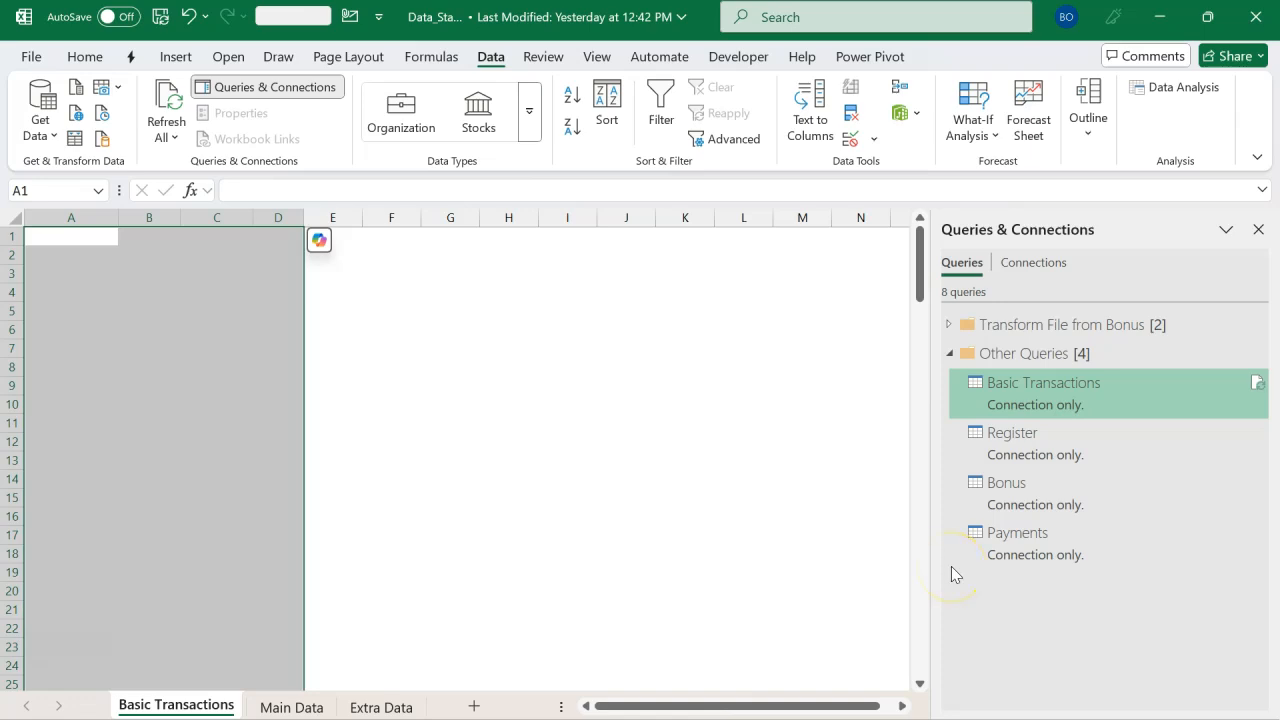
# Load the Payments query as a PivotTable Report into cell B4 of the existing Basic Transactions worksheet
pyautogui.click(149, 292)
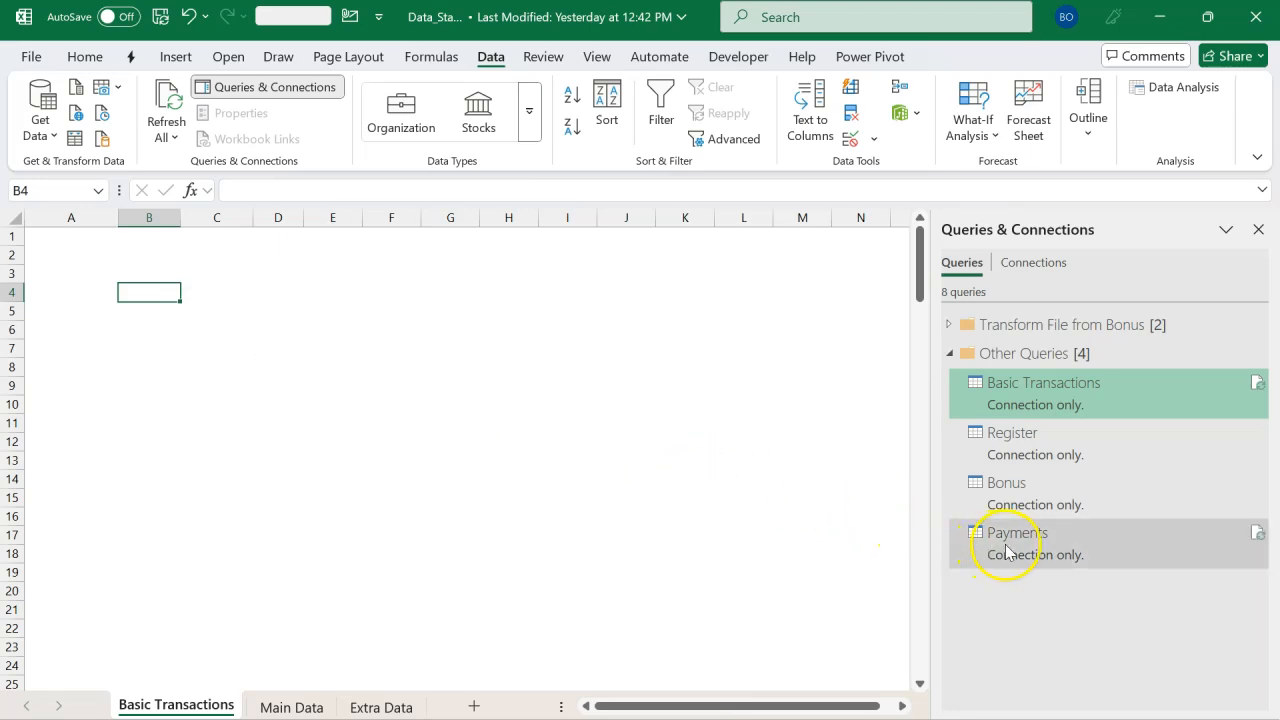
pyautogui.moveTo(1007, 550)
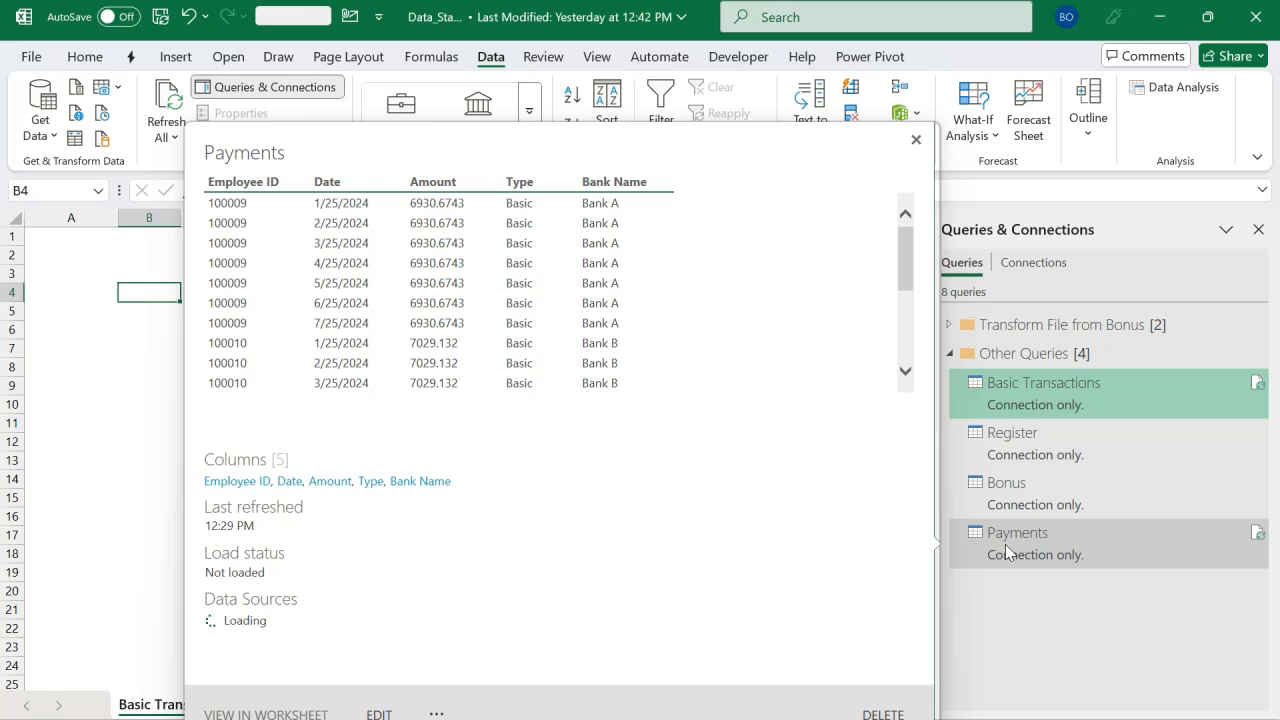
pyautogui.rightClick(1005, 544)
pyautogui.click(1043, 514)
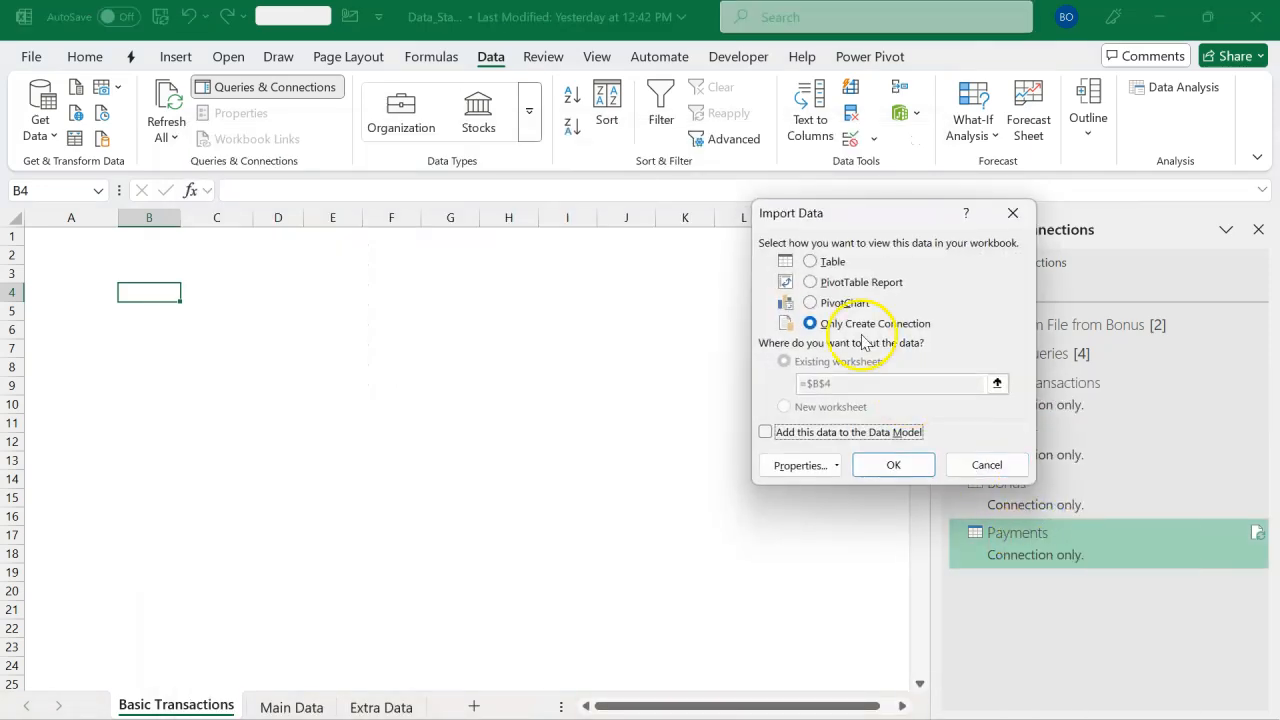
pyautogui.click(811, 285)
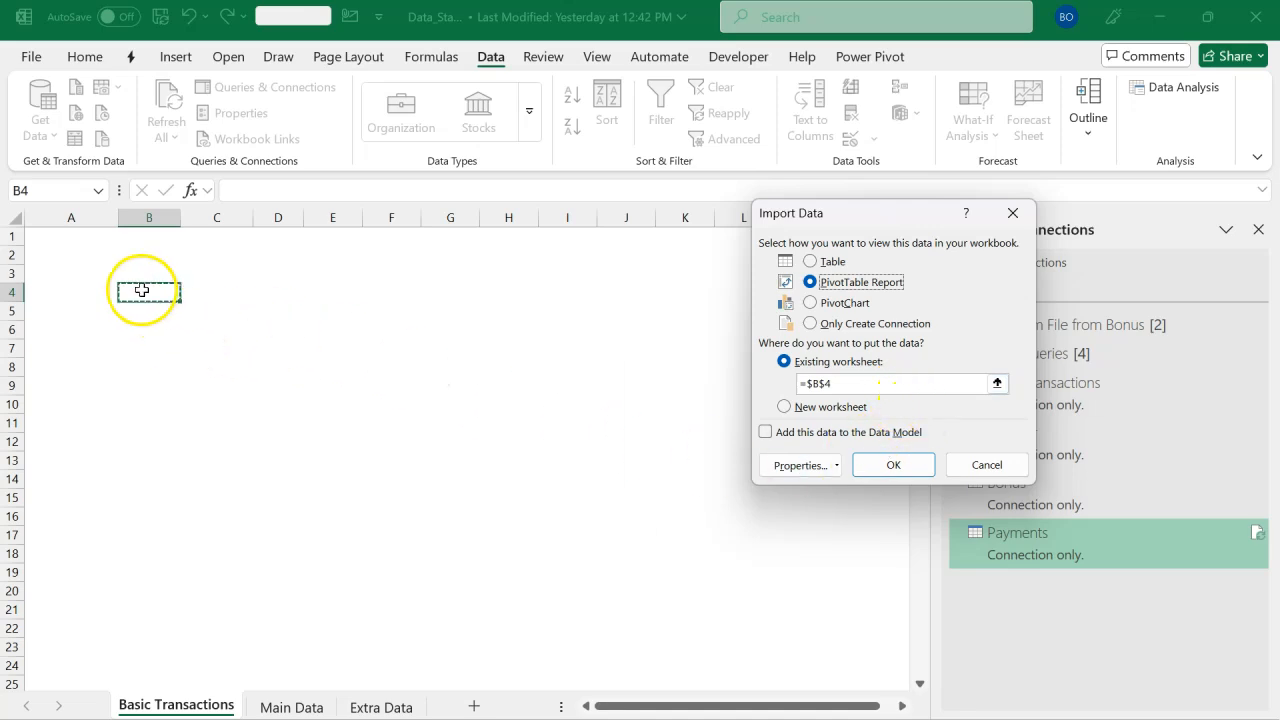
pyautogui.click(896, 467)
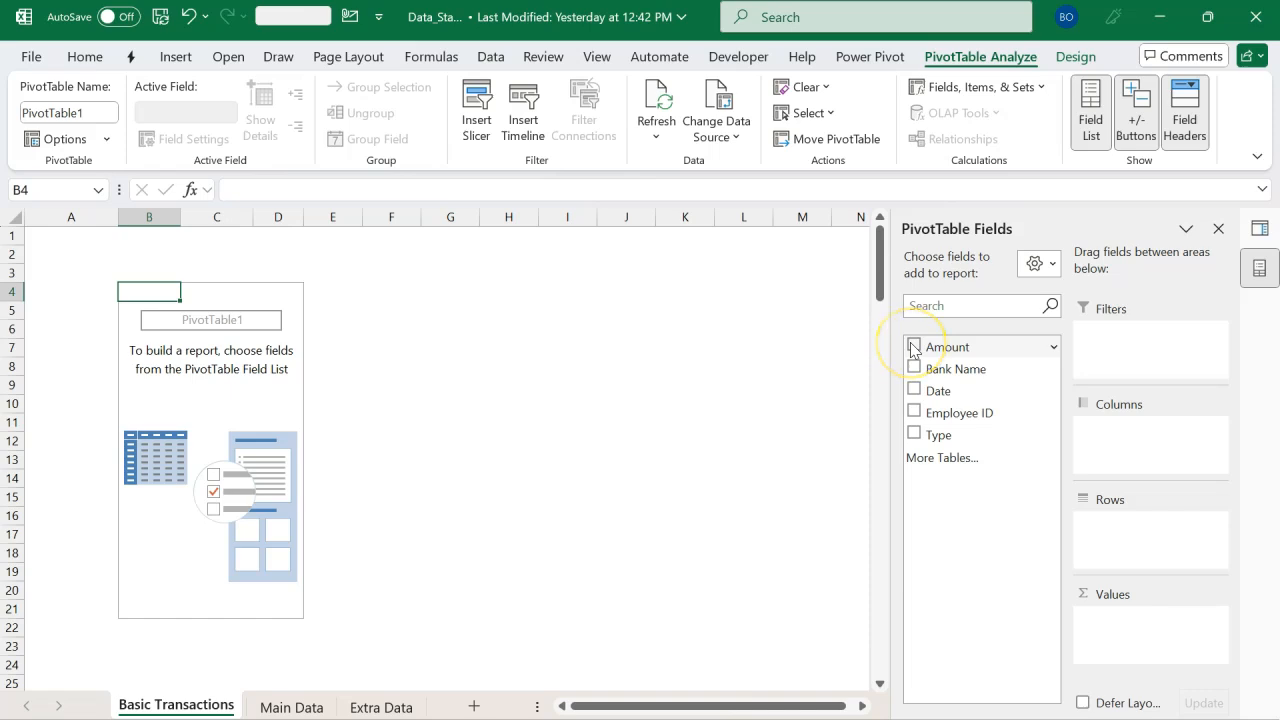
# Add Amount to the PivotTable's values and Date to its rows
pyautogui.moveTo(937, 347); pyautogui.dragTo(1104, 614)
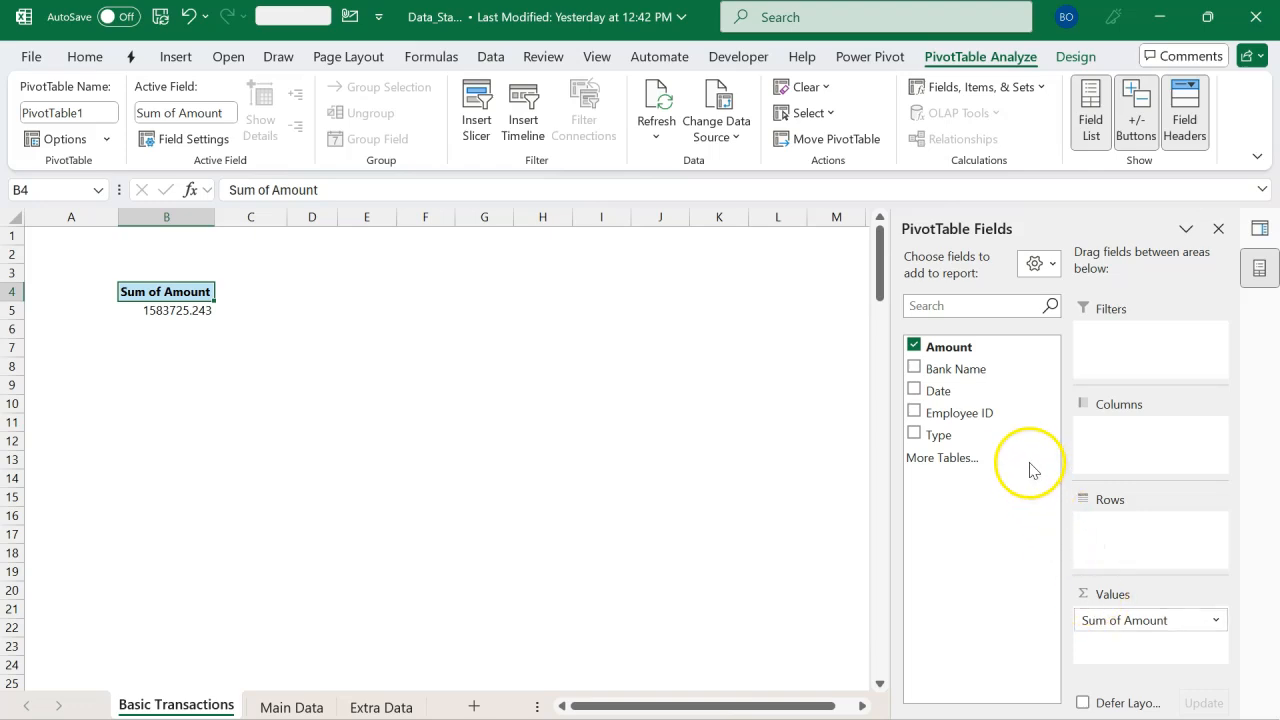
pyautogui.moveTo(957, 393); pyautogui.dragTo(1107, 527)
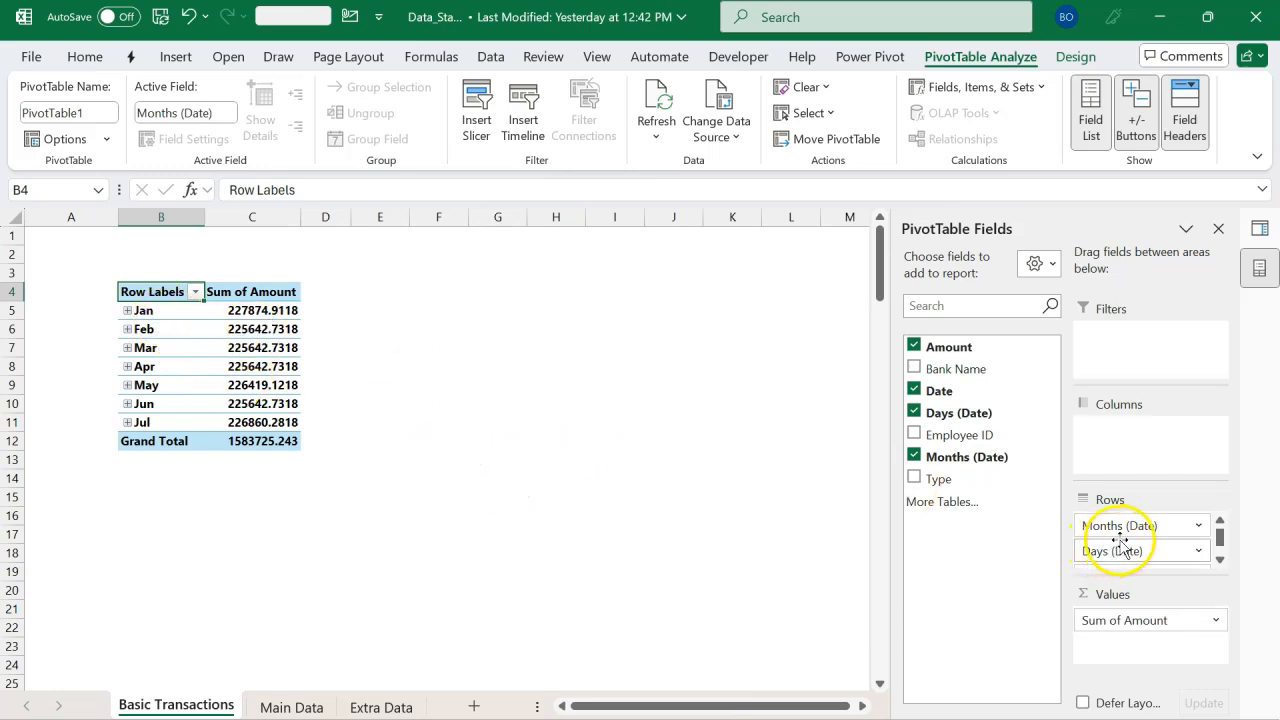
pyautogui.moveTo(1127, 530); pyautogui.dragTo(1127, 548)
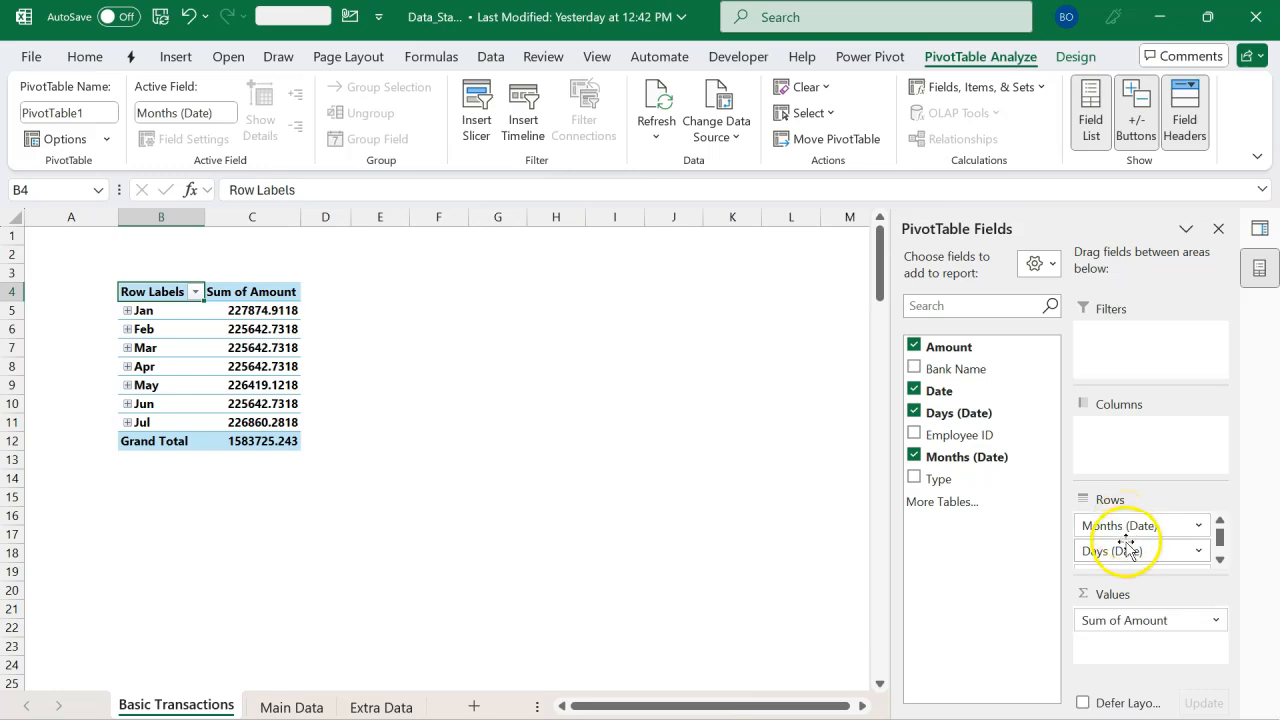
pyautogui.scroll(-1, 1126, 545)
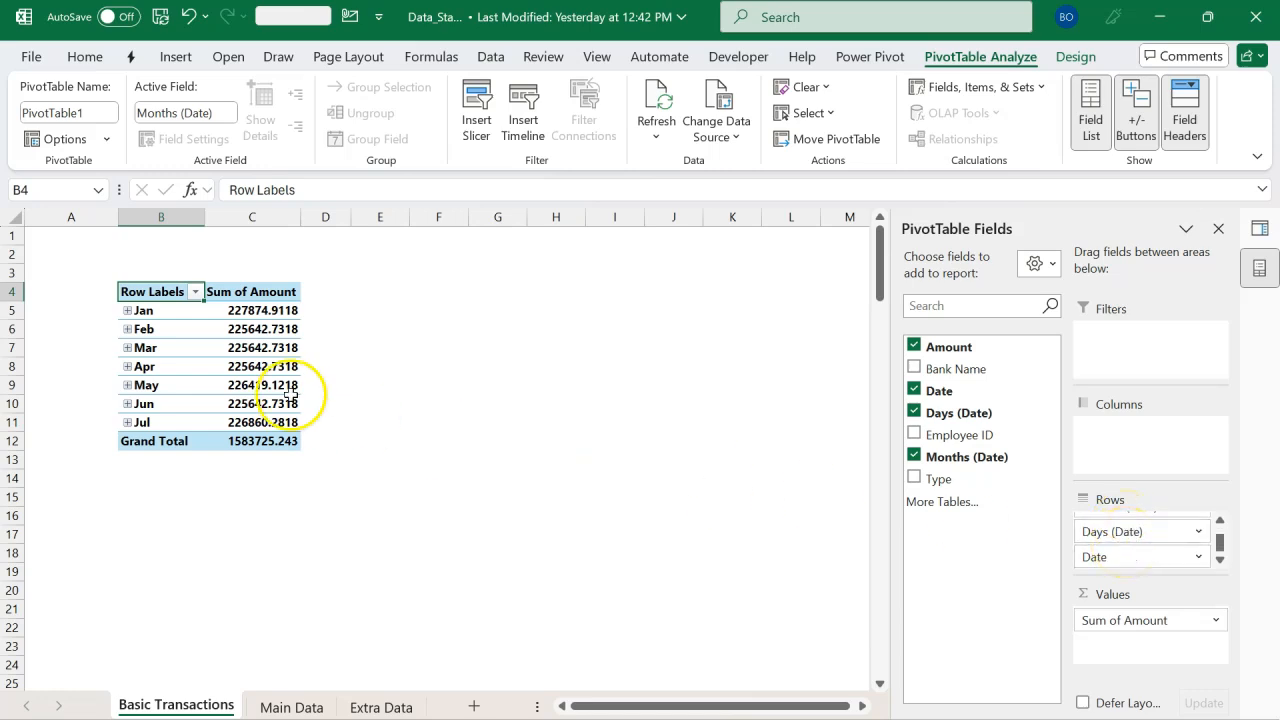
# Group the PivotTable's dates by Months only, leaving out Days, and place Bank Name in the columns
pyautogui.click(167, 330)
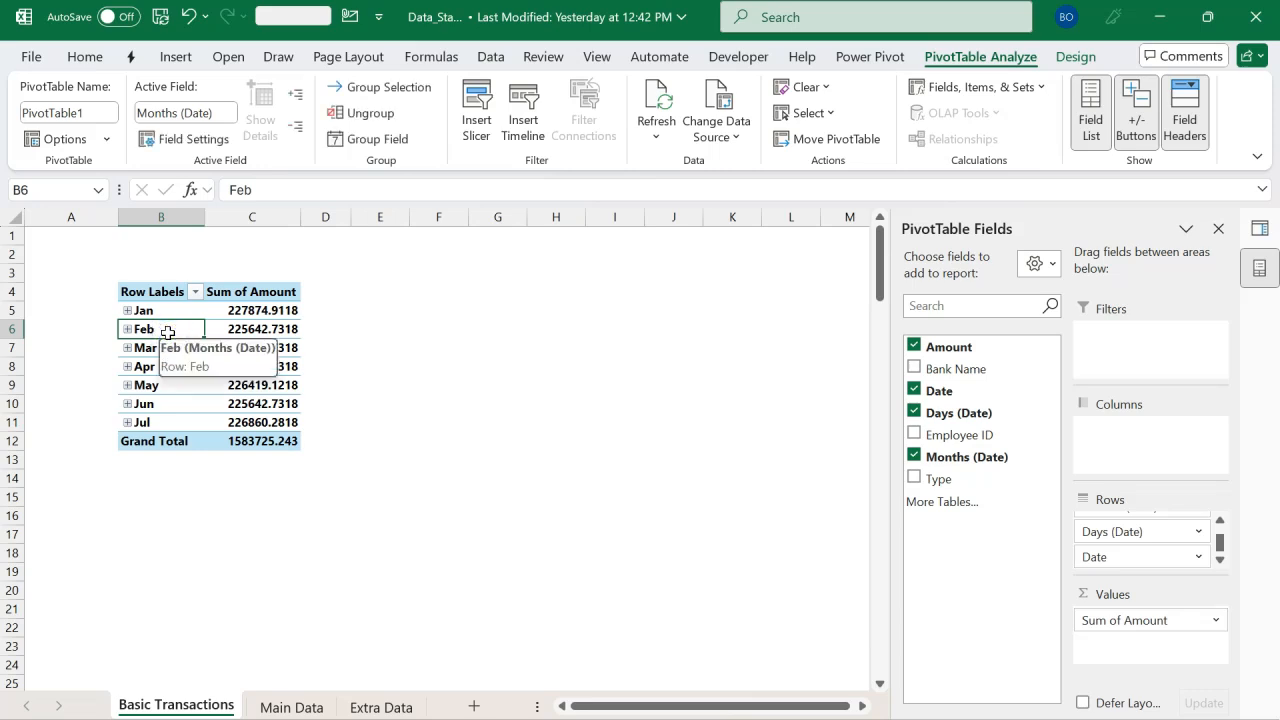
pyautogui.rightClick(167, 332)
pyautogui.click(243, 546)
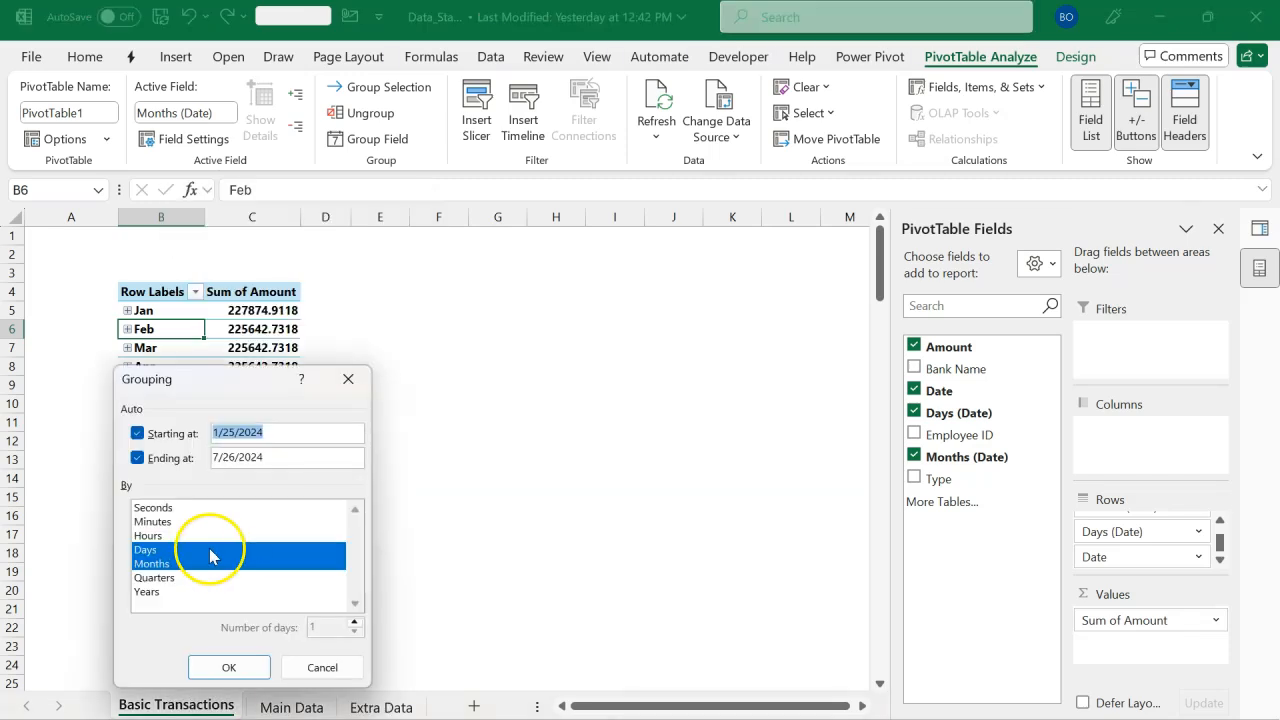
pyautogui.click(190, 550)
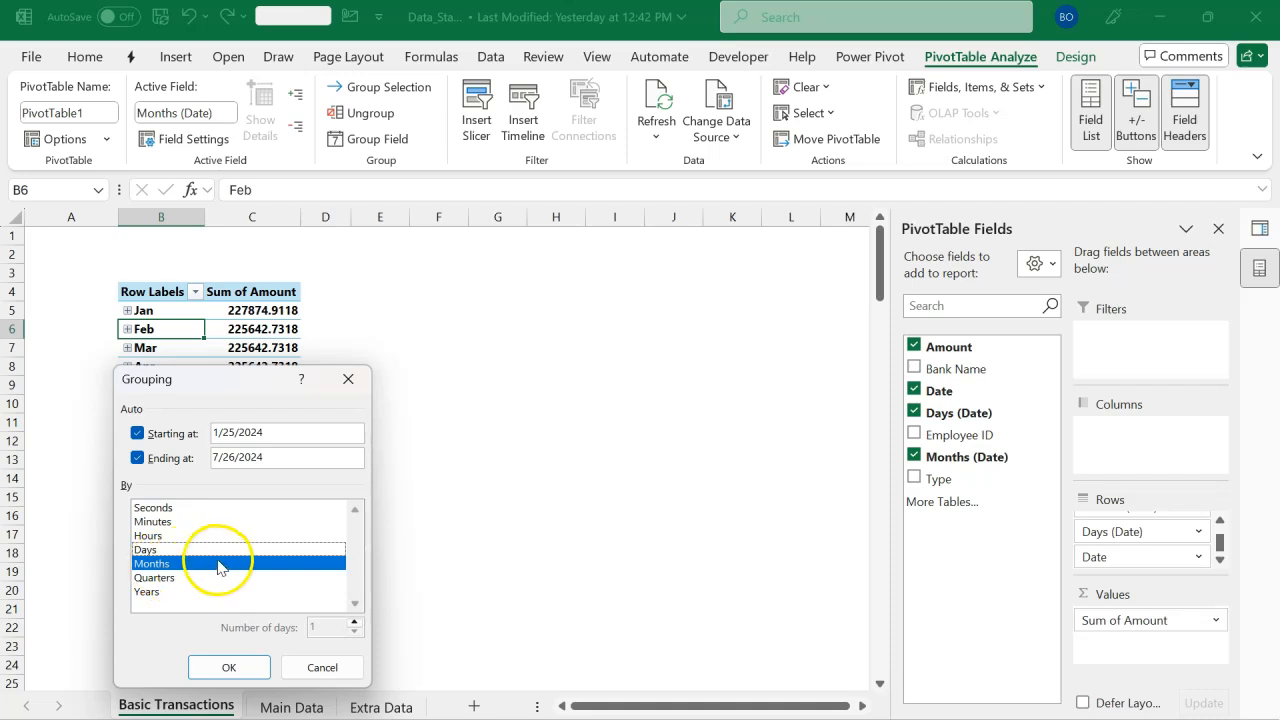
pyautogui.click(232, 667)
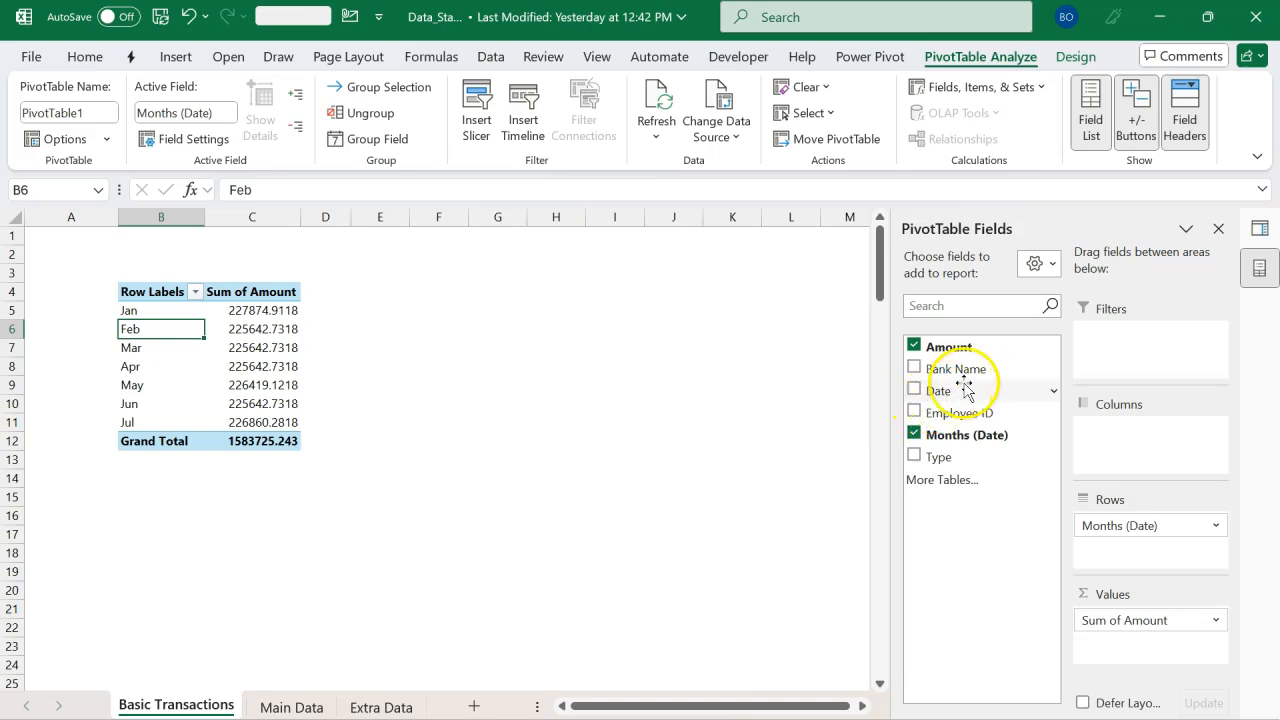
pyautogui.moveTo(968, 370); pyautogui.dragTo(1108, 447)
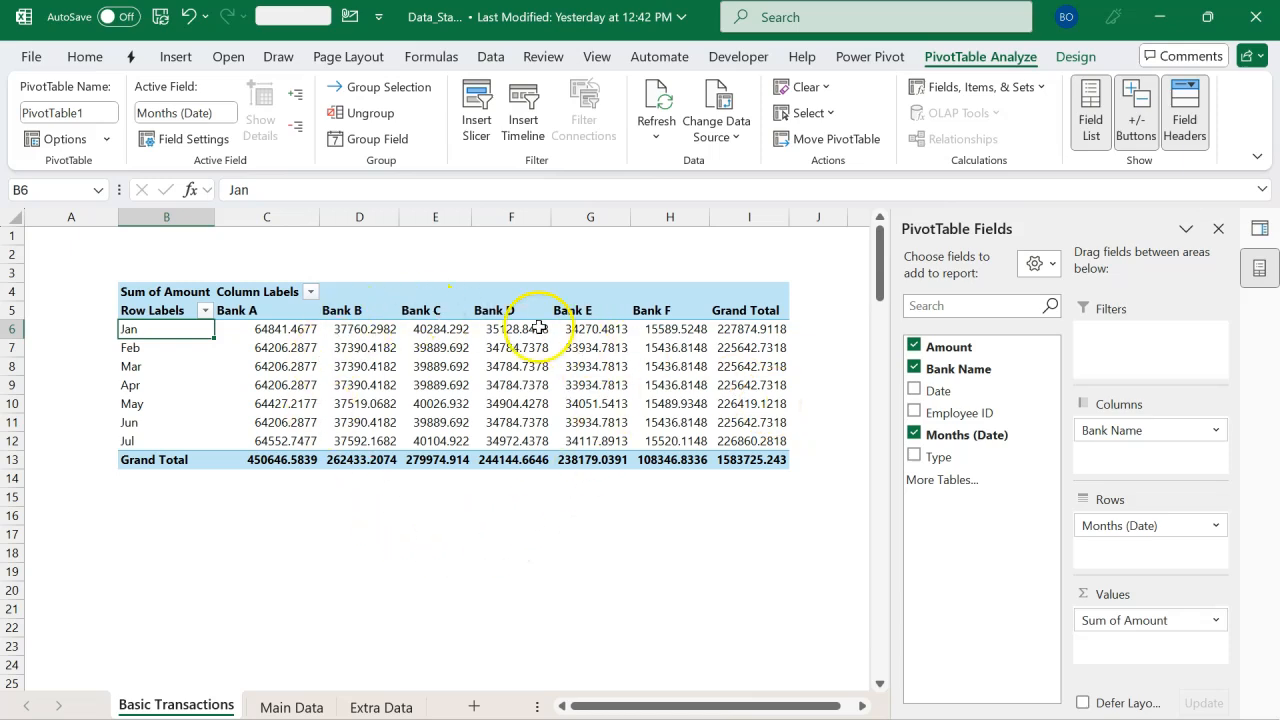
pyautogui.moveTo(424, 413)
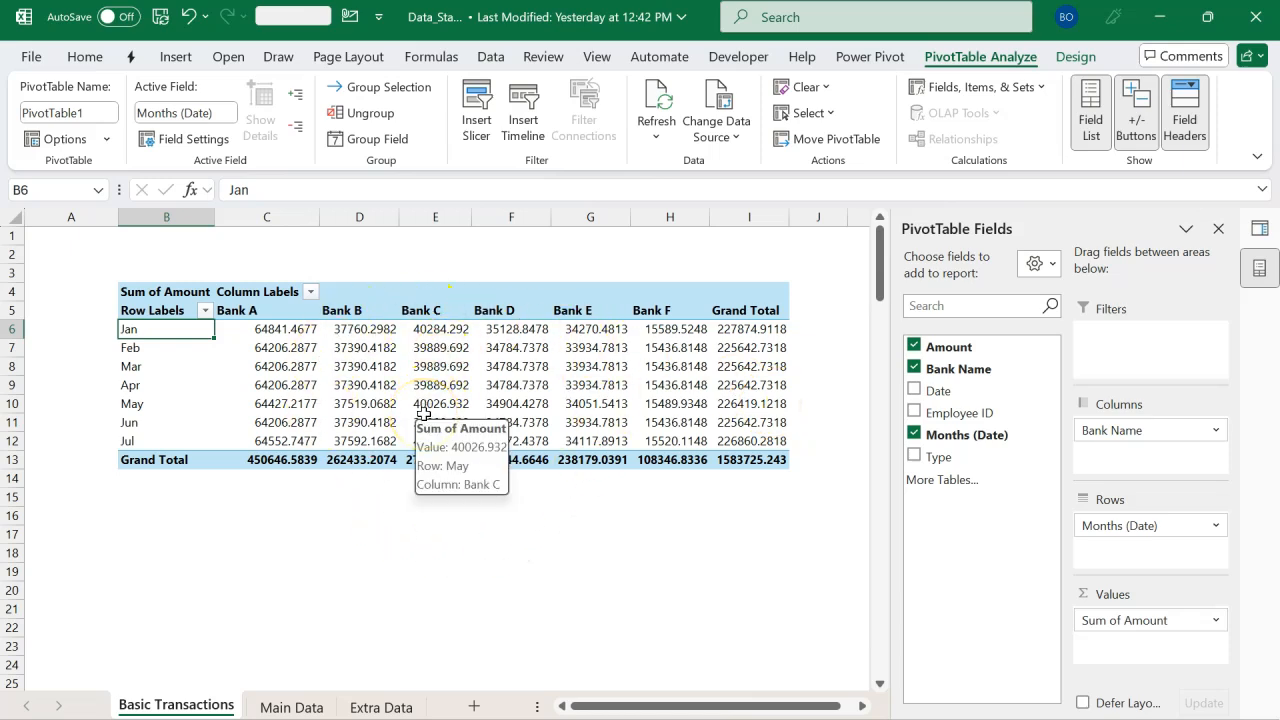
# Add the Type field as a report filter above the PivotTable
pyautogui.moveTo(368, 385)
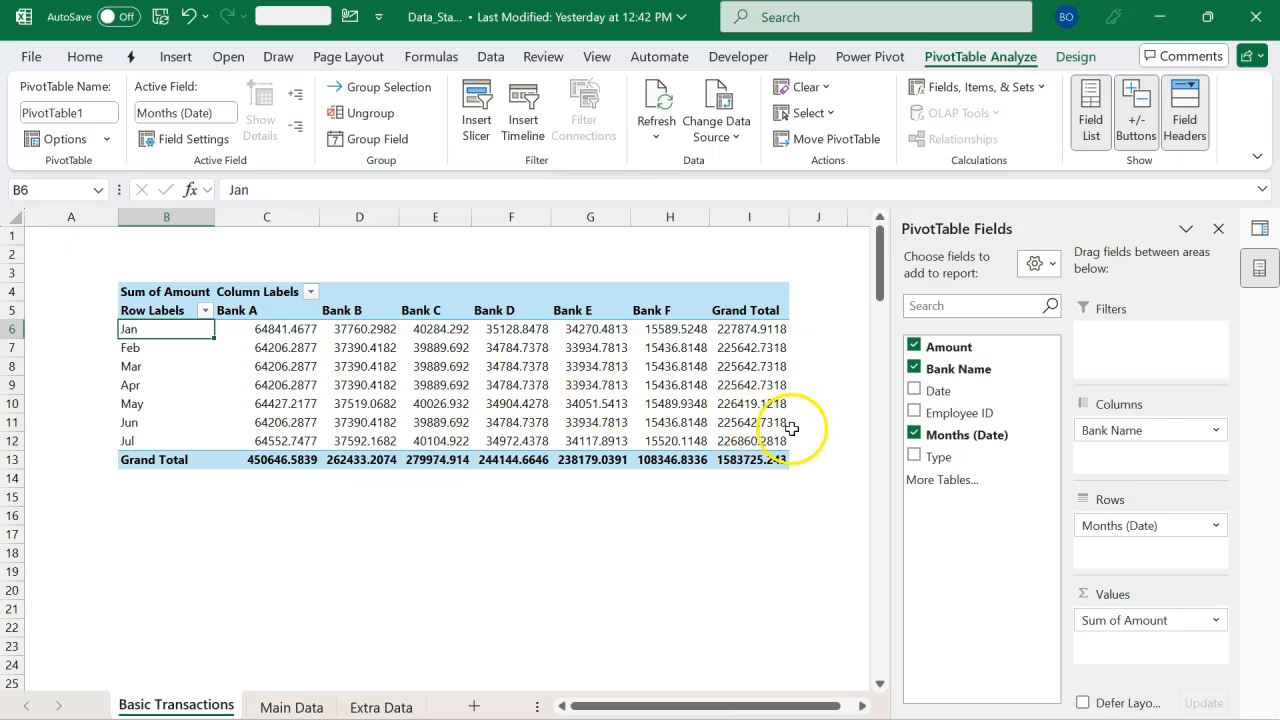
pyautogui.moveTo(938, 465); pyautogui.dragTo(1126, 366)
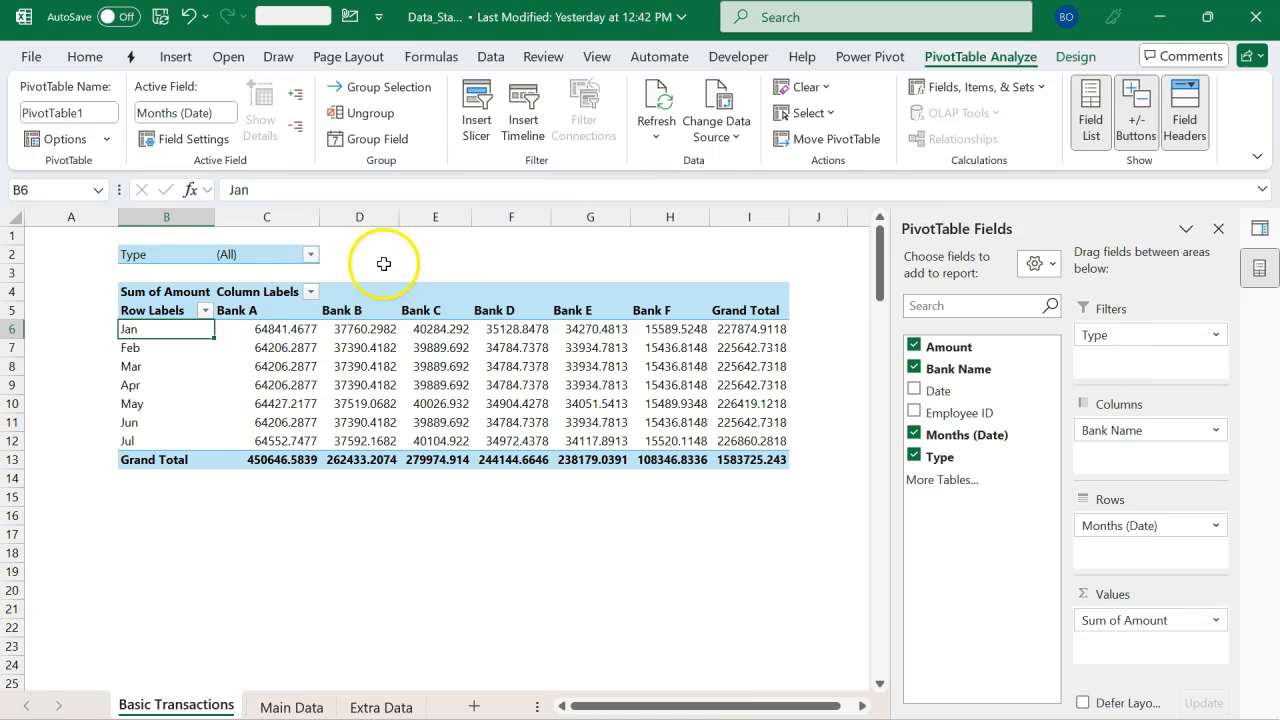
# Filter the PivotTable by Type to Basic and to Bonus in turn, ending with all types selected again
pyautogui.click(311, 258)
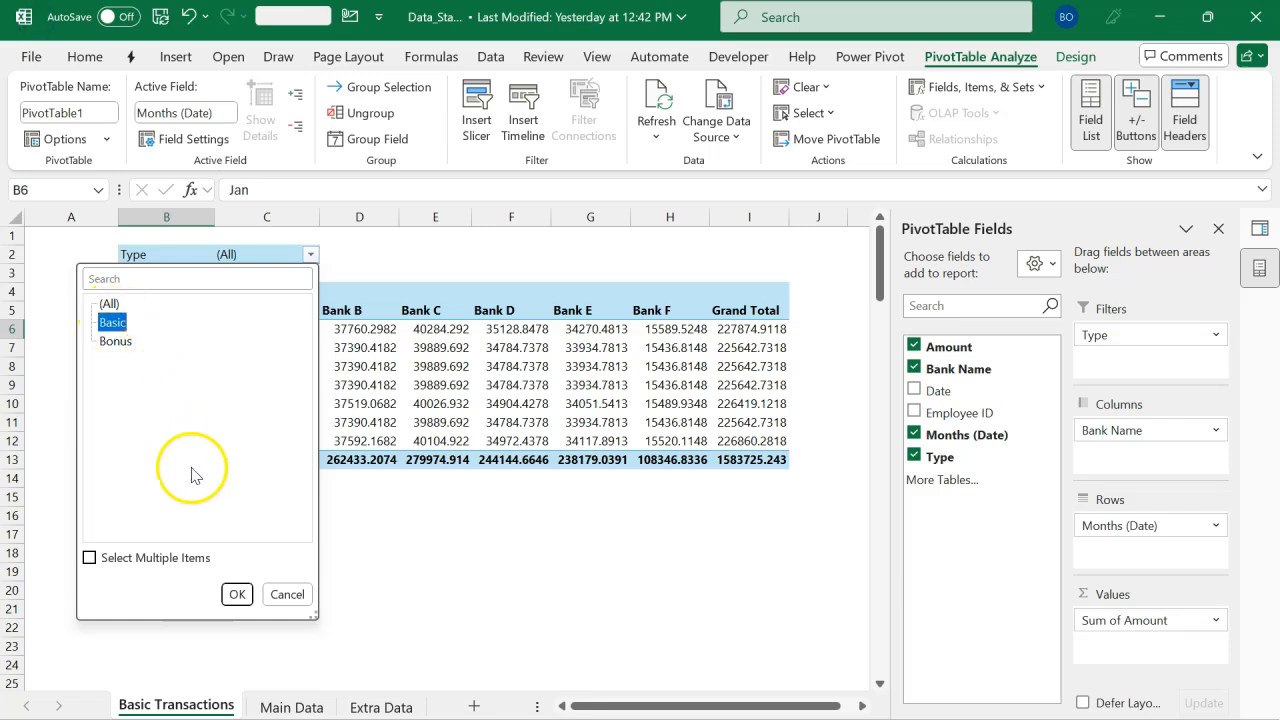
pyautogui.click(237, 594)
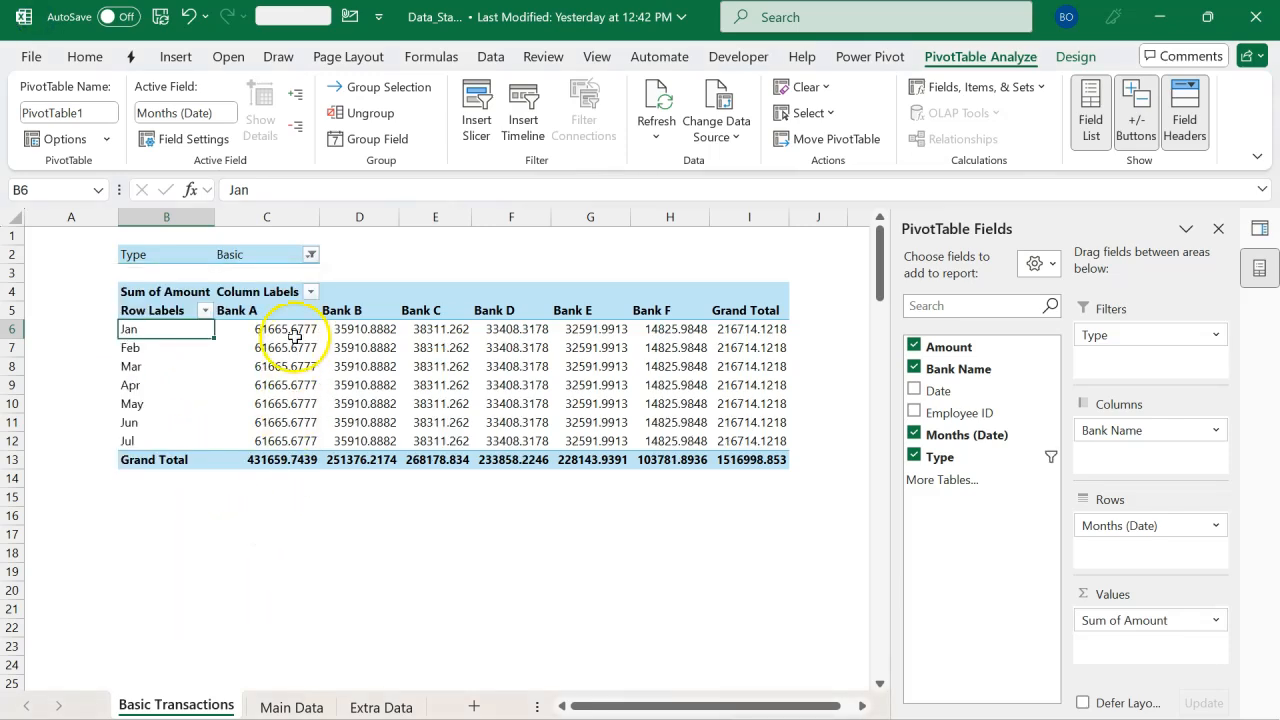
pyautogui.click(311, 255)
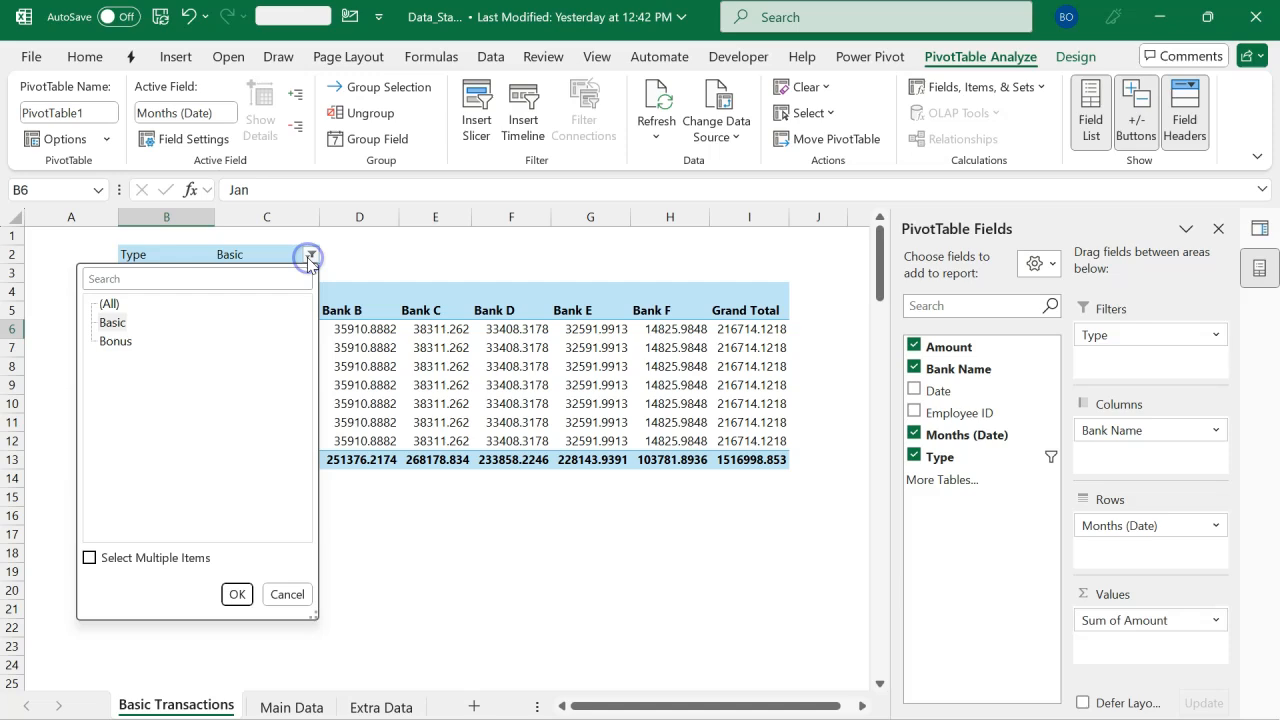
pyautogui.click(116, 341)
pyautogui.click(236, 595)
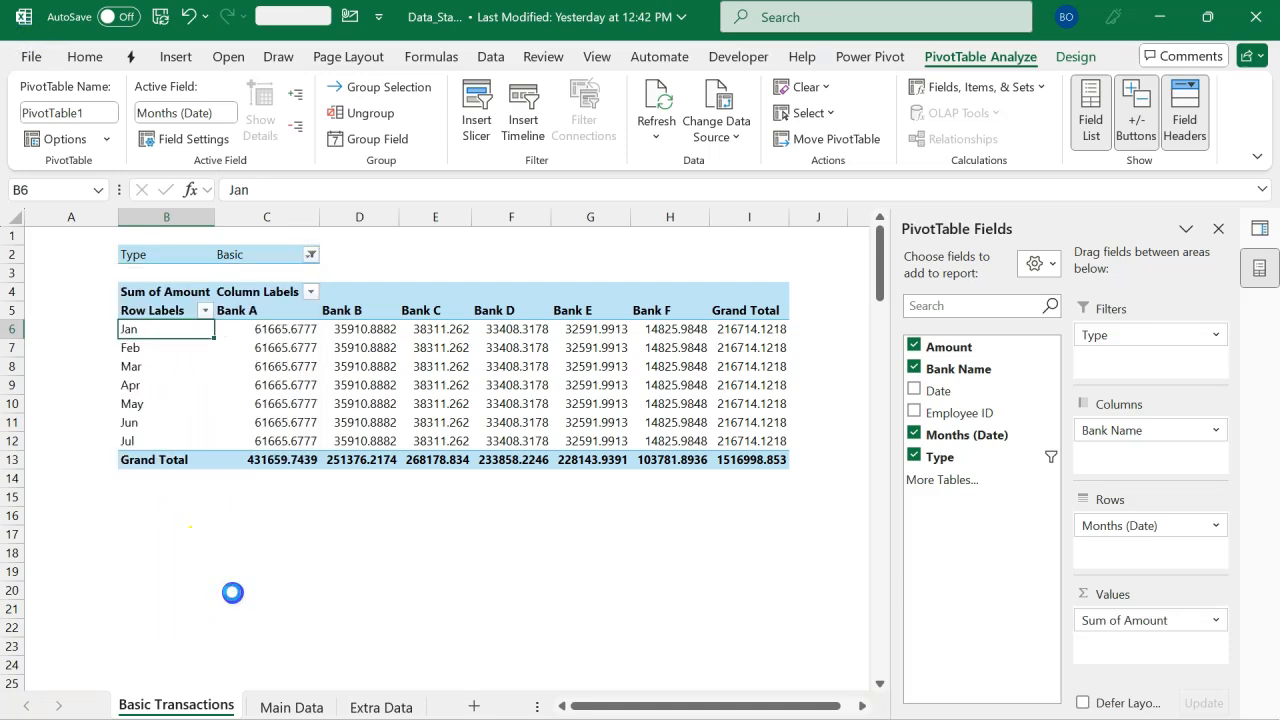
pyautogui.click(310, 256)
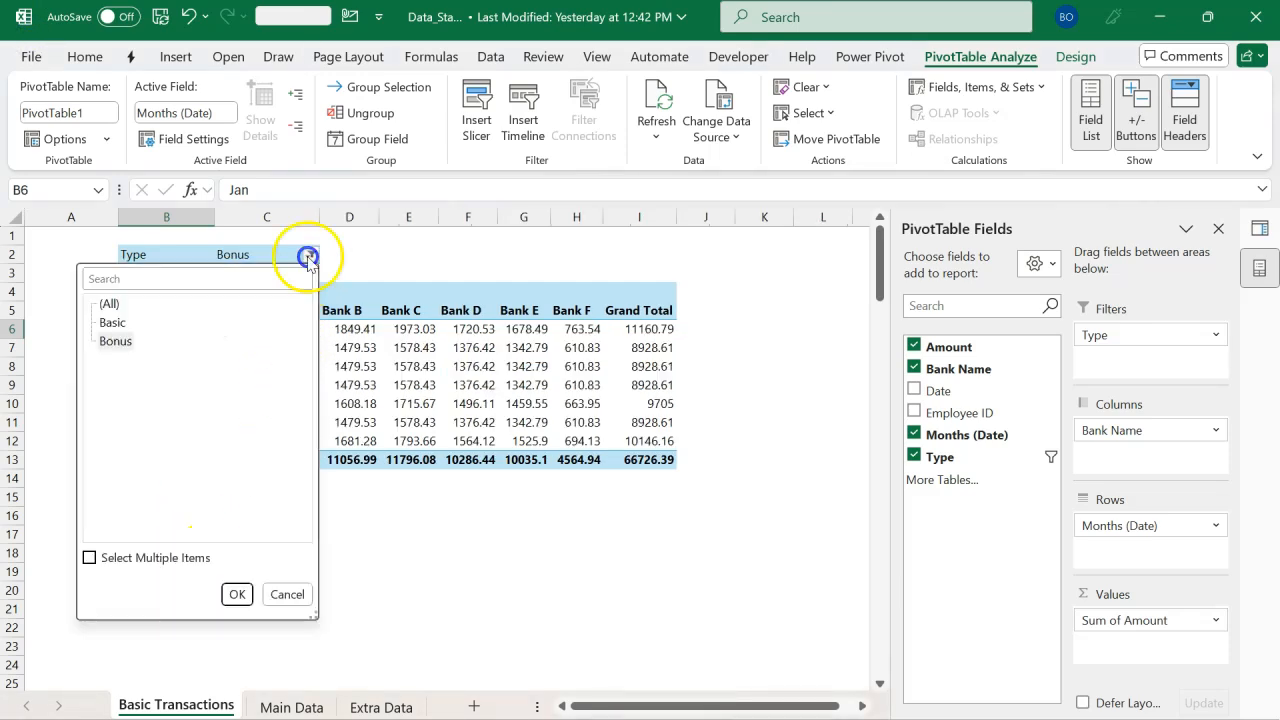
pyautogui.click(109, 304)
pyautogui.click(228, 594)
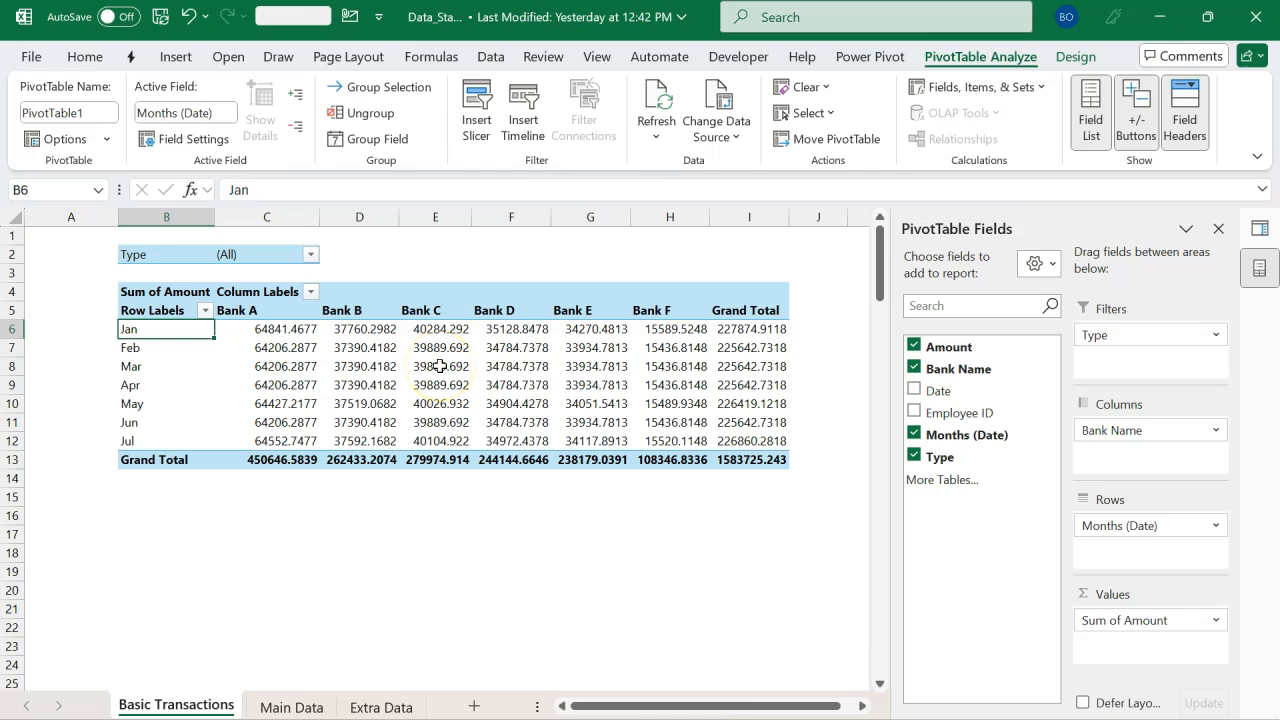
# Add a slicer for the Type field, close the side pane and place the slicer beside the PivotTable's Grand Total column
pyautogui.moveTo(440, 367)
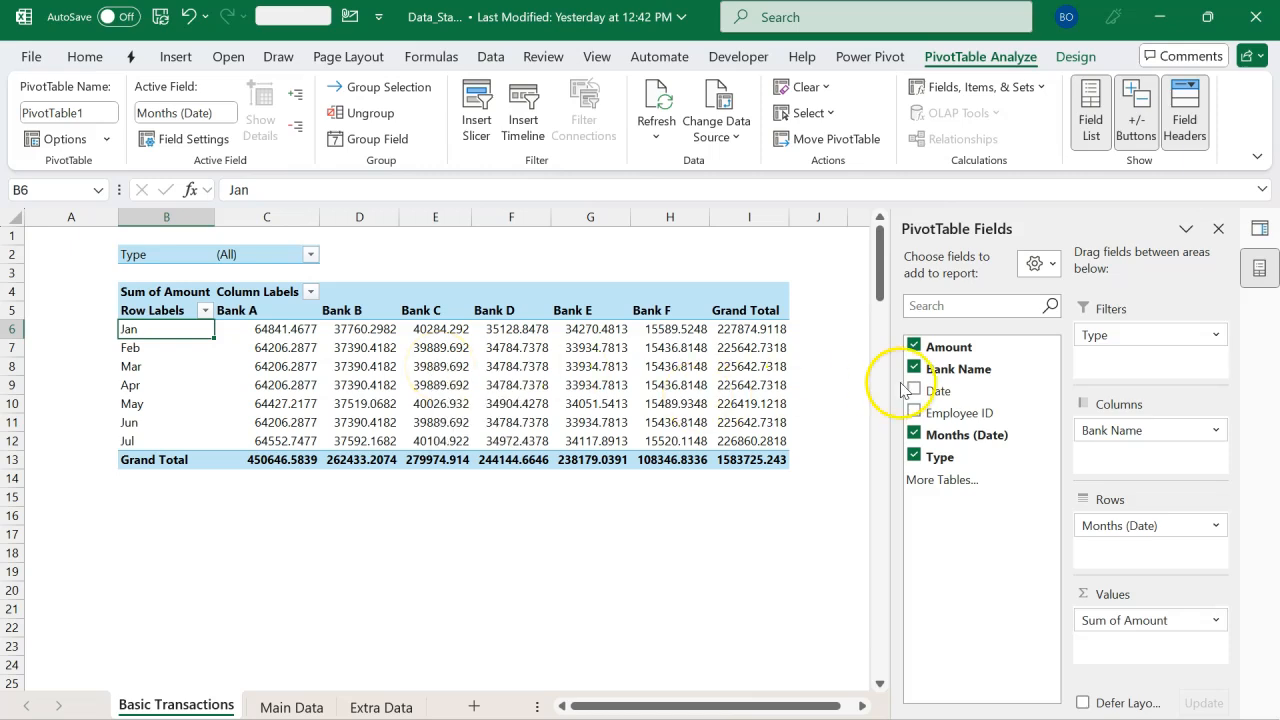
pyautogui.click(941, 461)
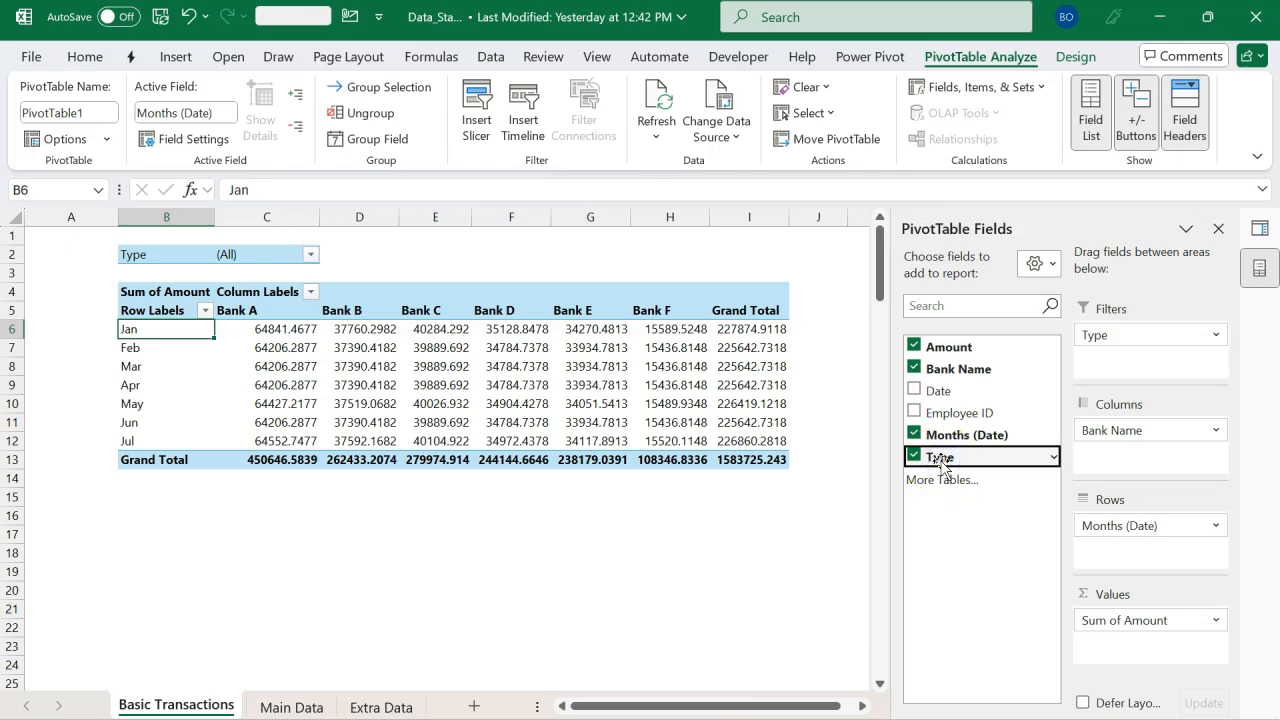
pyautogui.rightClick(941, 462)
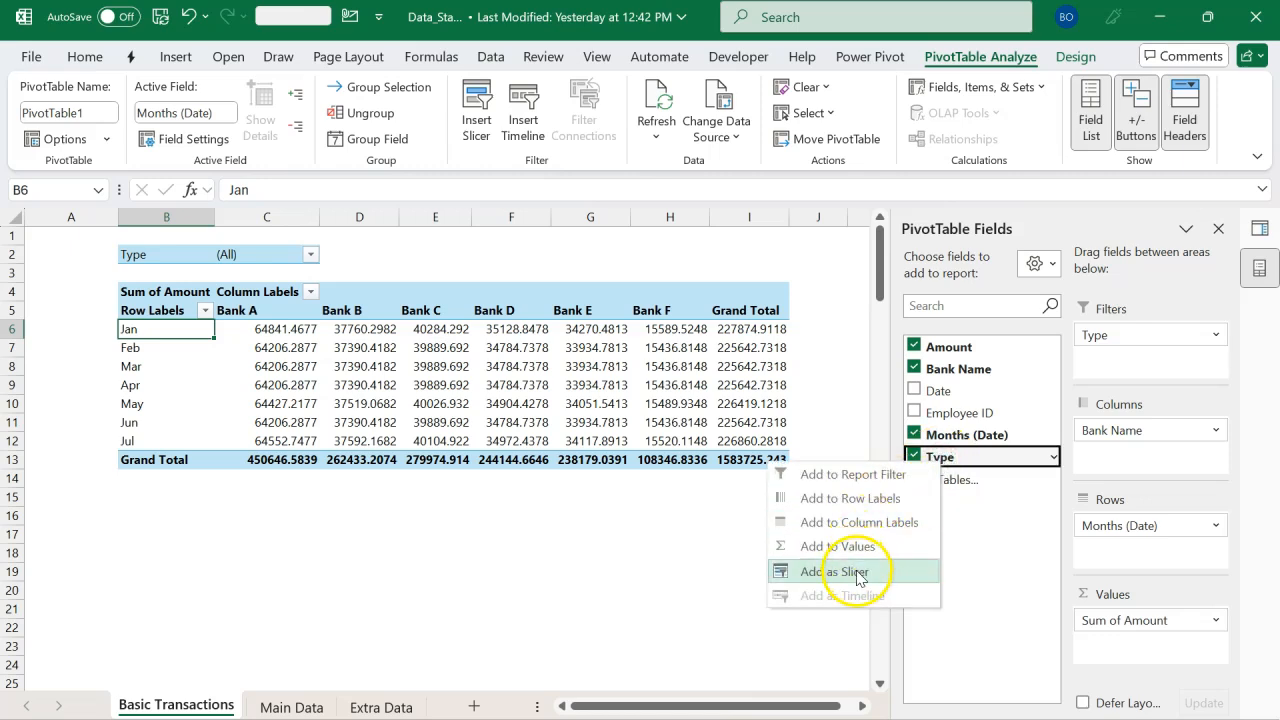
pyautogui.click(852, 571)
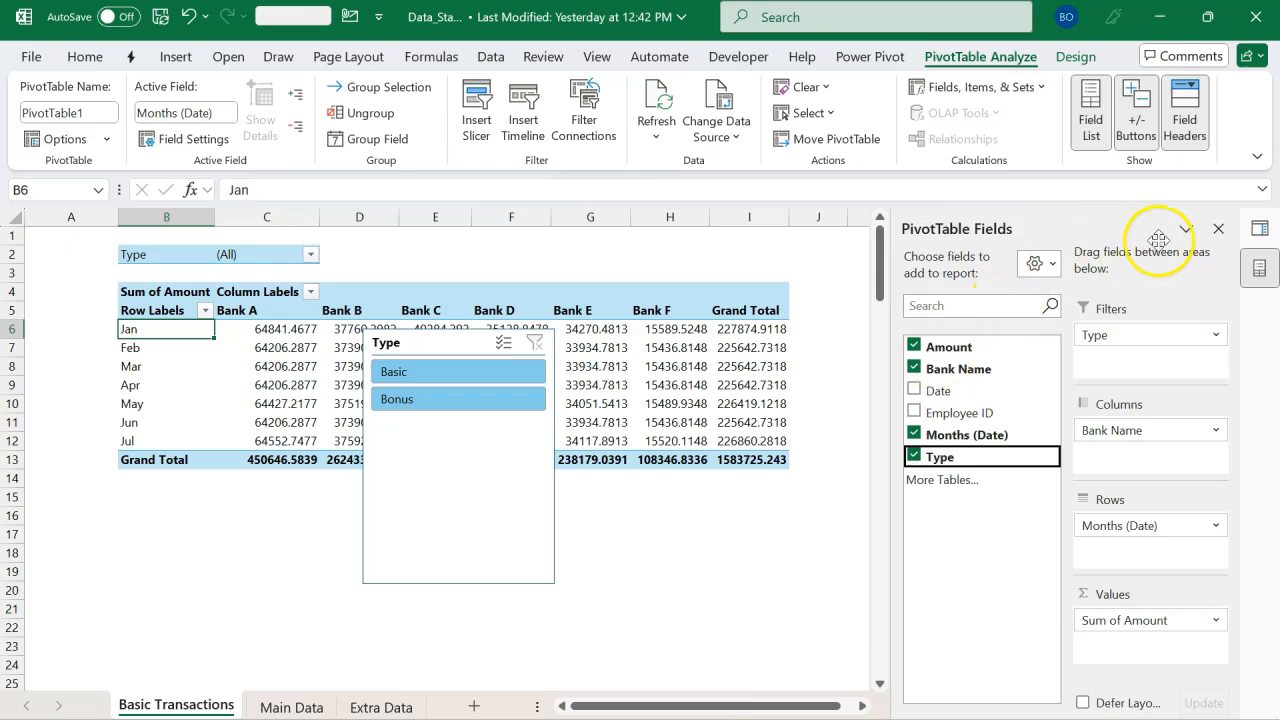
pyautogui.moveTo(477, 343); pyautogui.dragTo(507, 250)
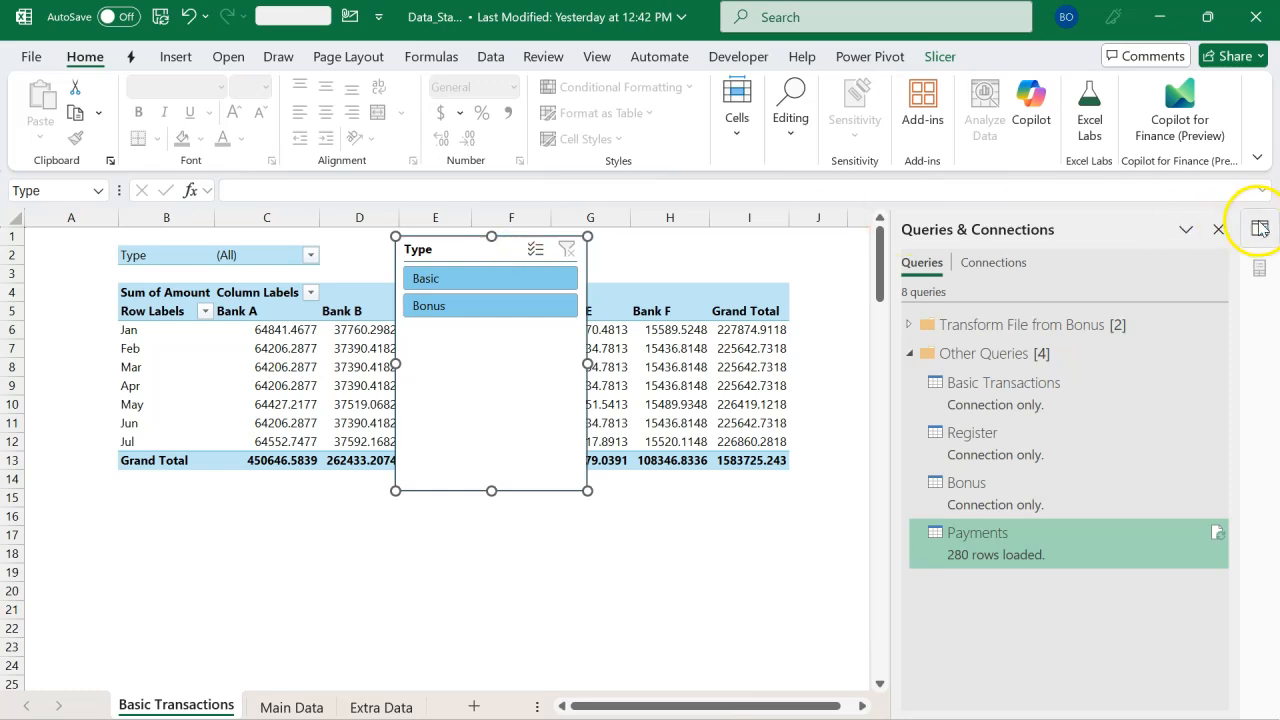
pyautogui.click(1219, 229)
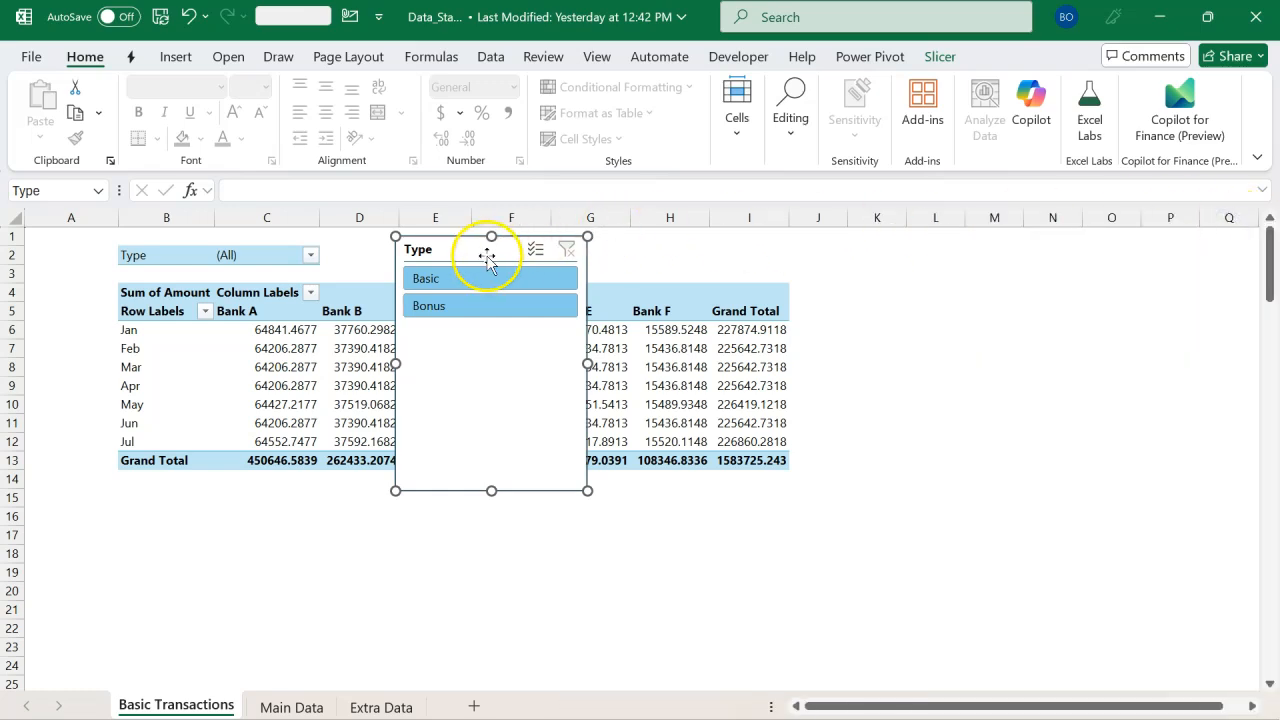
pyautogui.moveTo(485, 255); pyautogui.dragTo(894, 292)
# Try the Type slicer with Basic, Bonus and Basic again, and clear its filter
pyautogui.click(894, 320)
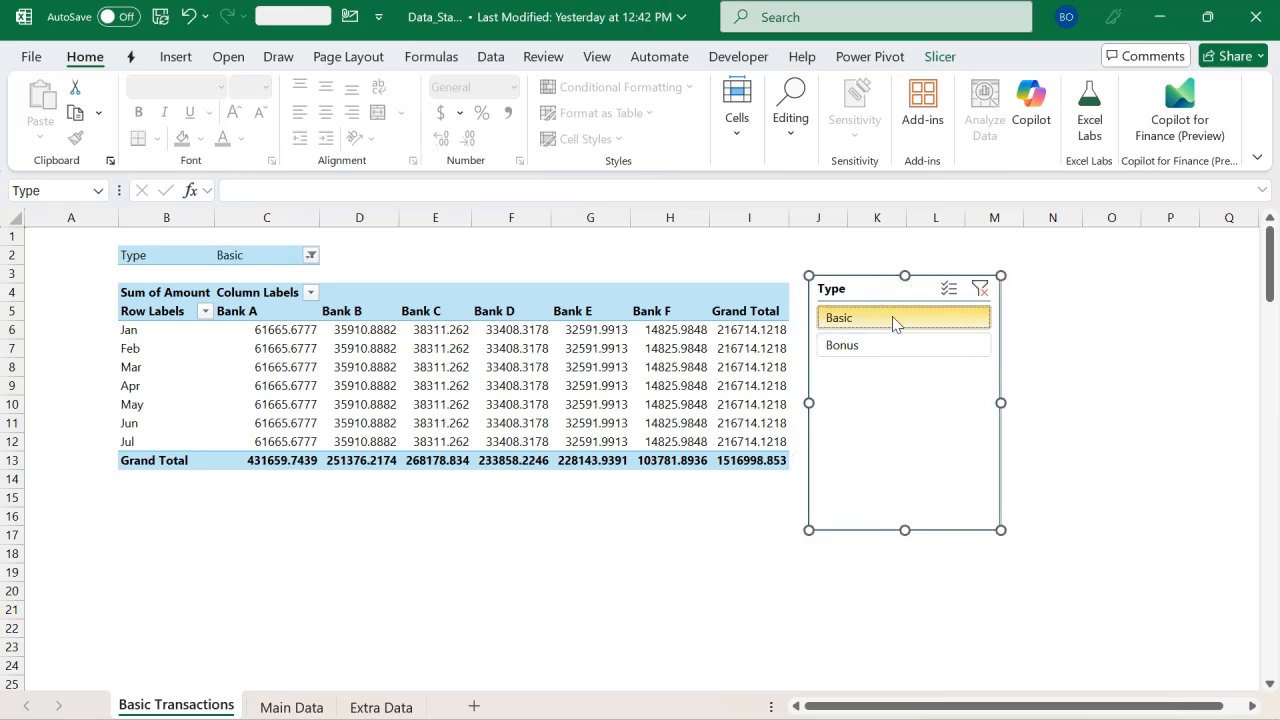
pyautogui.click(891, 343)
pyautogui.click(831, 318)
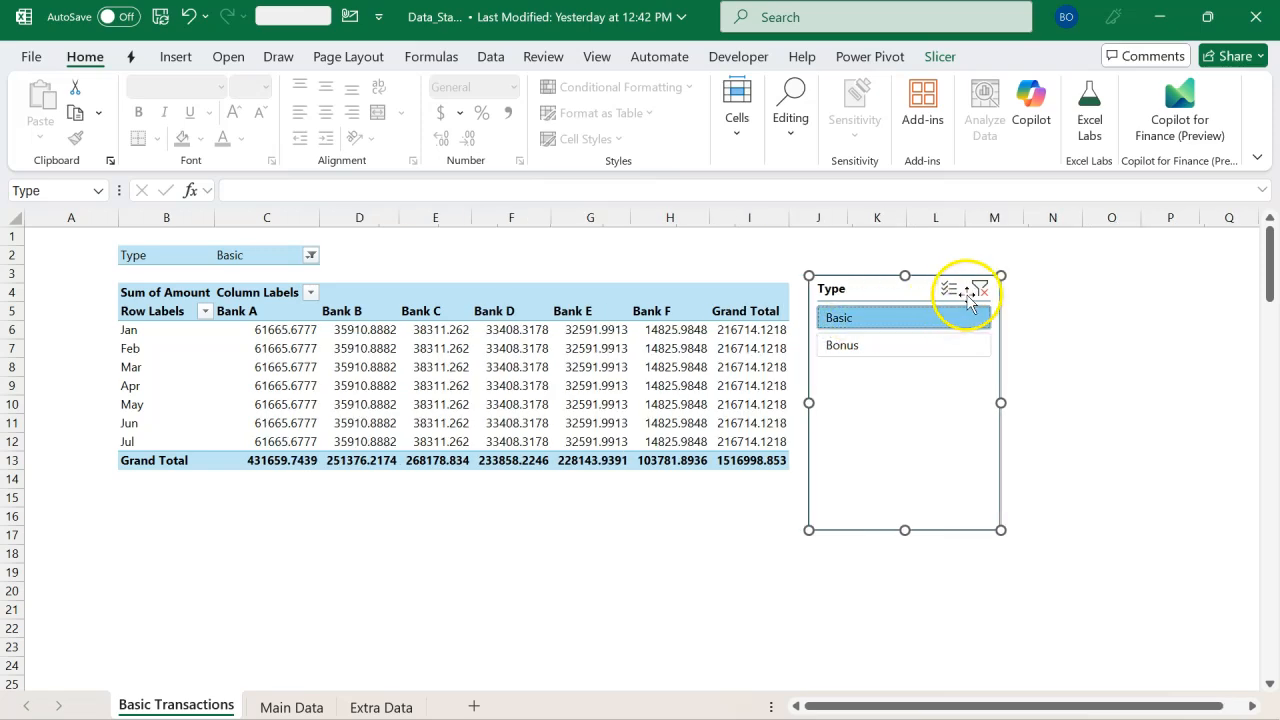
pyautogui.click(979, 289)
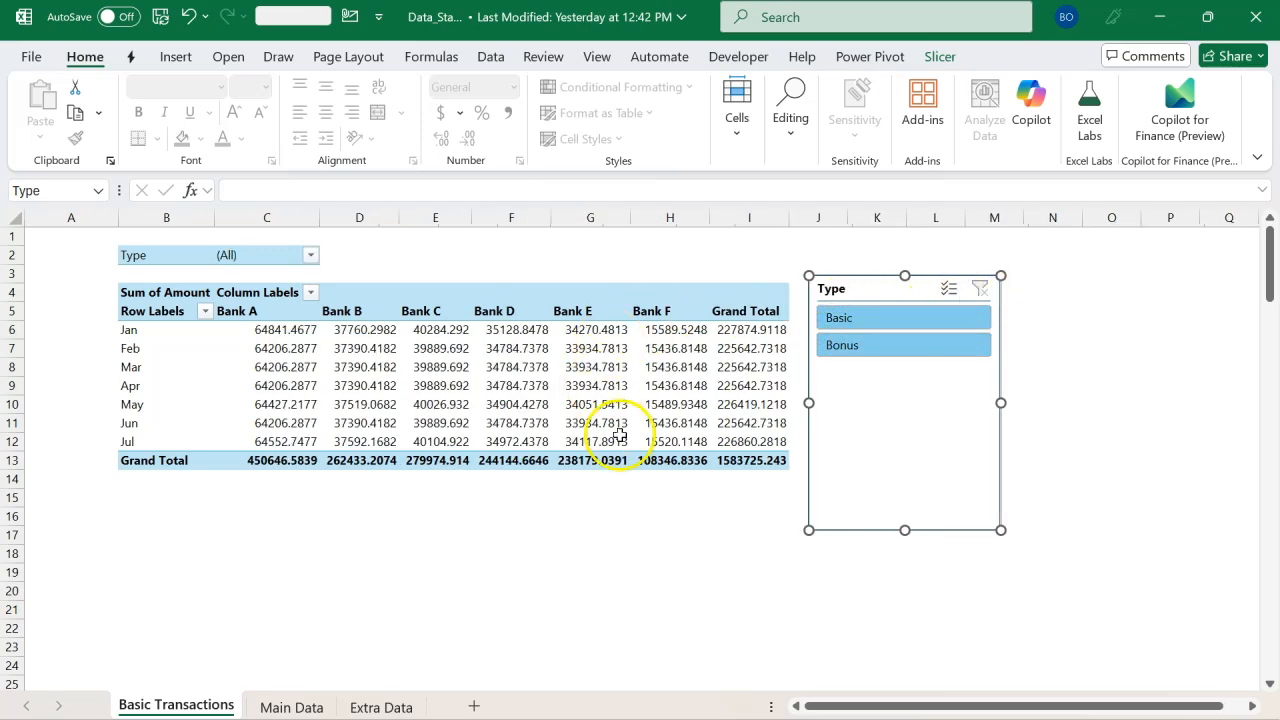
pyautogui.moveTo(723, 415)
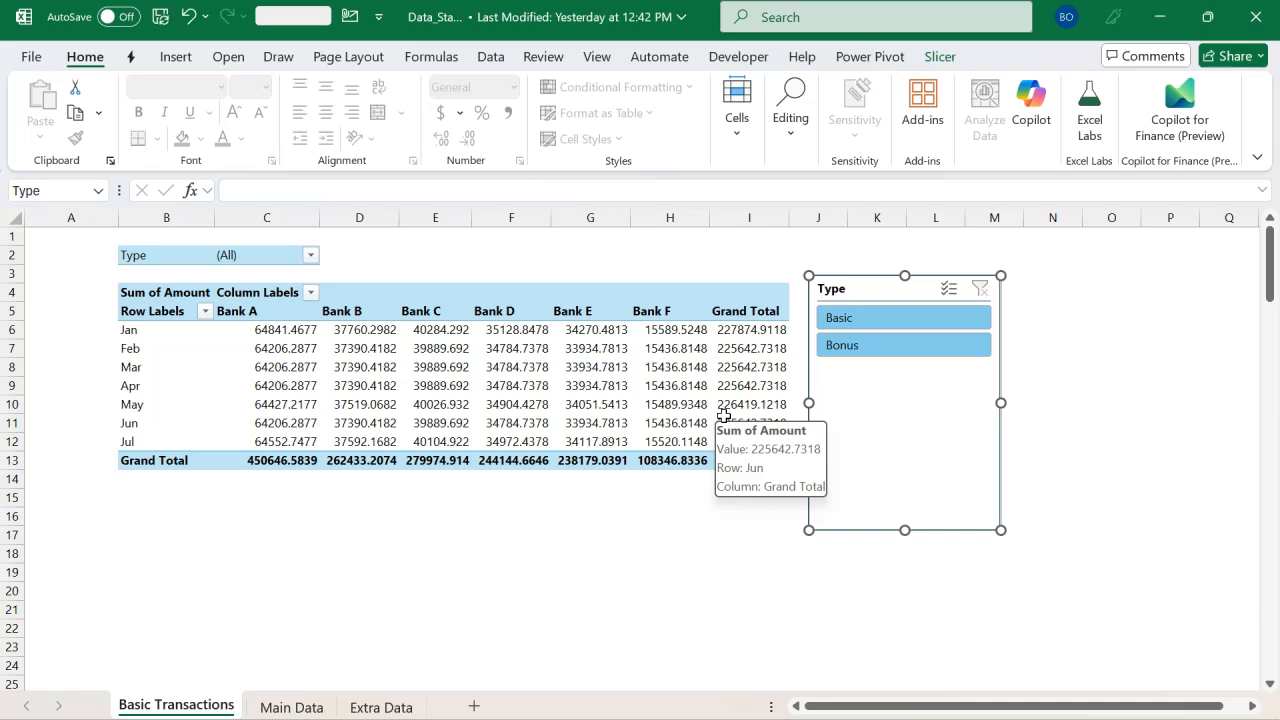
# Switch to the Steps.txt notes and review the listed steps and questions from the preamble through the merge section
pyautogui.hotkey('alt', 'Tab')
pyautogui.scroll(1, 492, 383)
pyautogui.scroll(8, 490, 380)
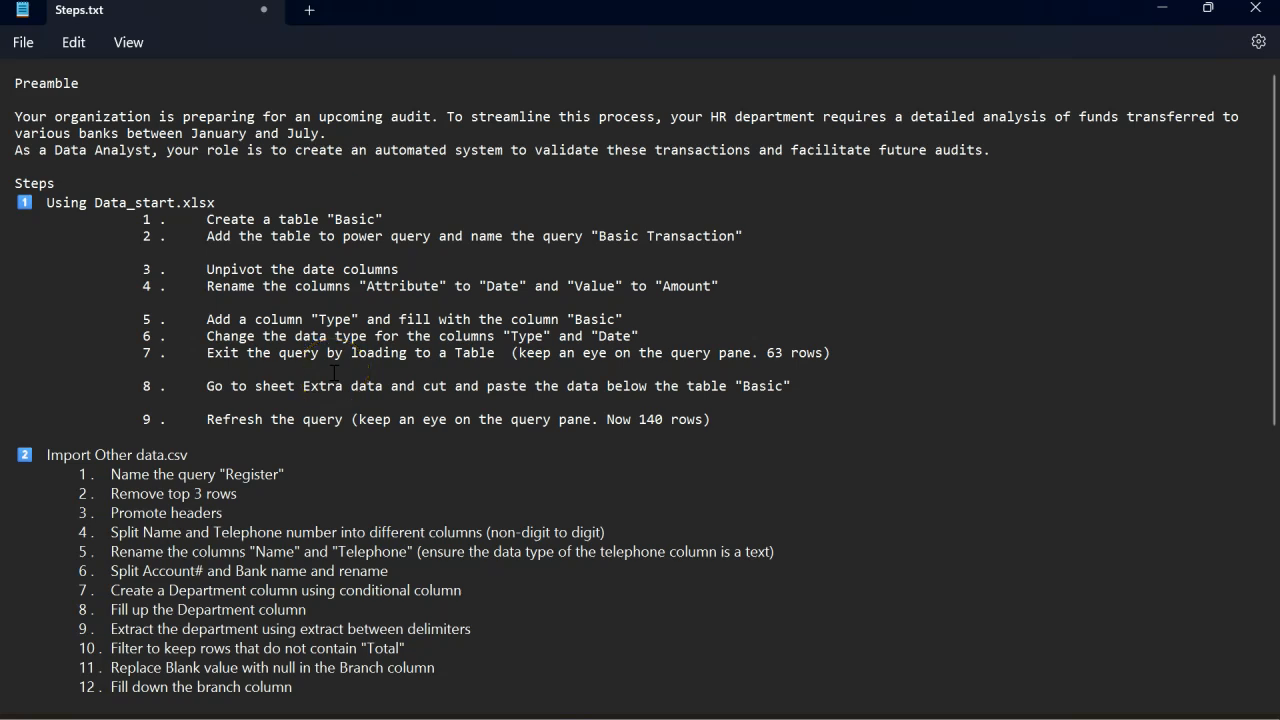
pyautogui.scroll(-1, 259, 489)
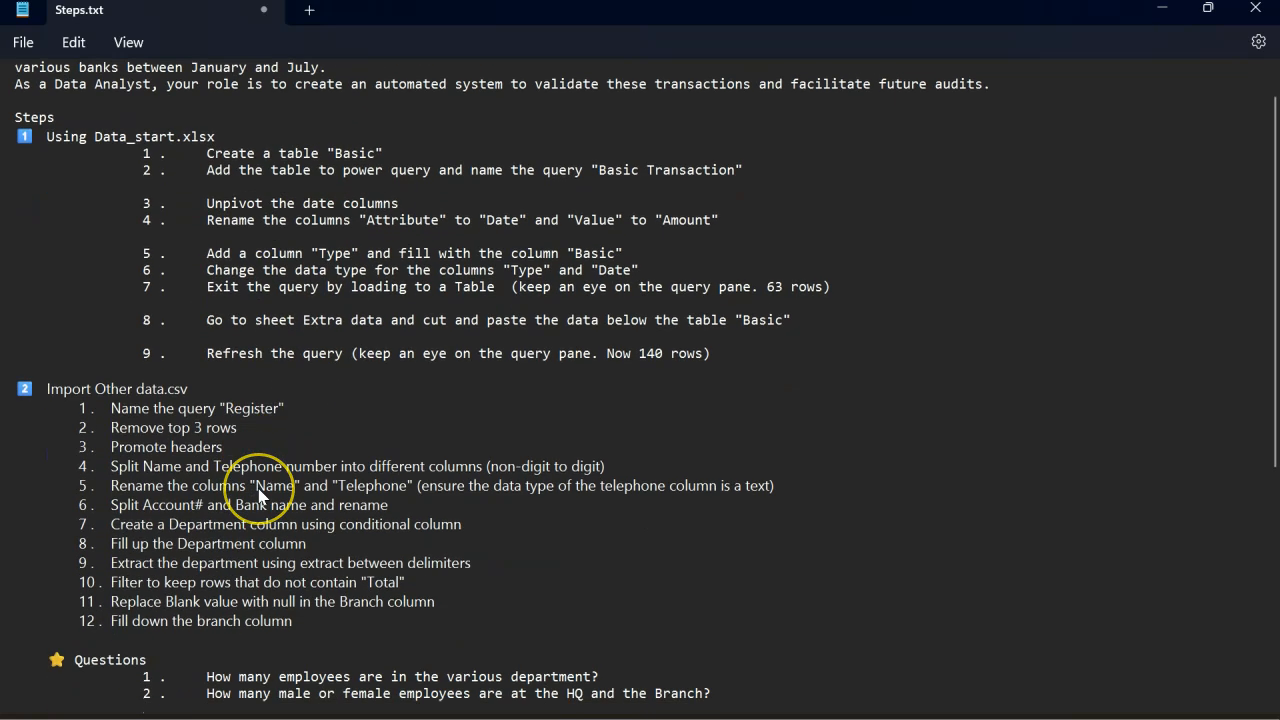
pyautogui.scroll(-6, 259, 497)
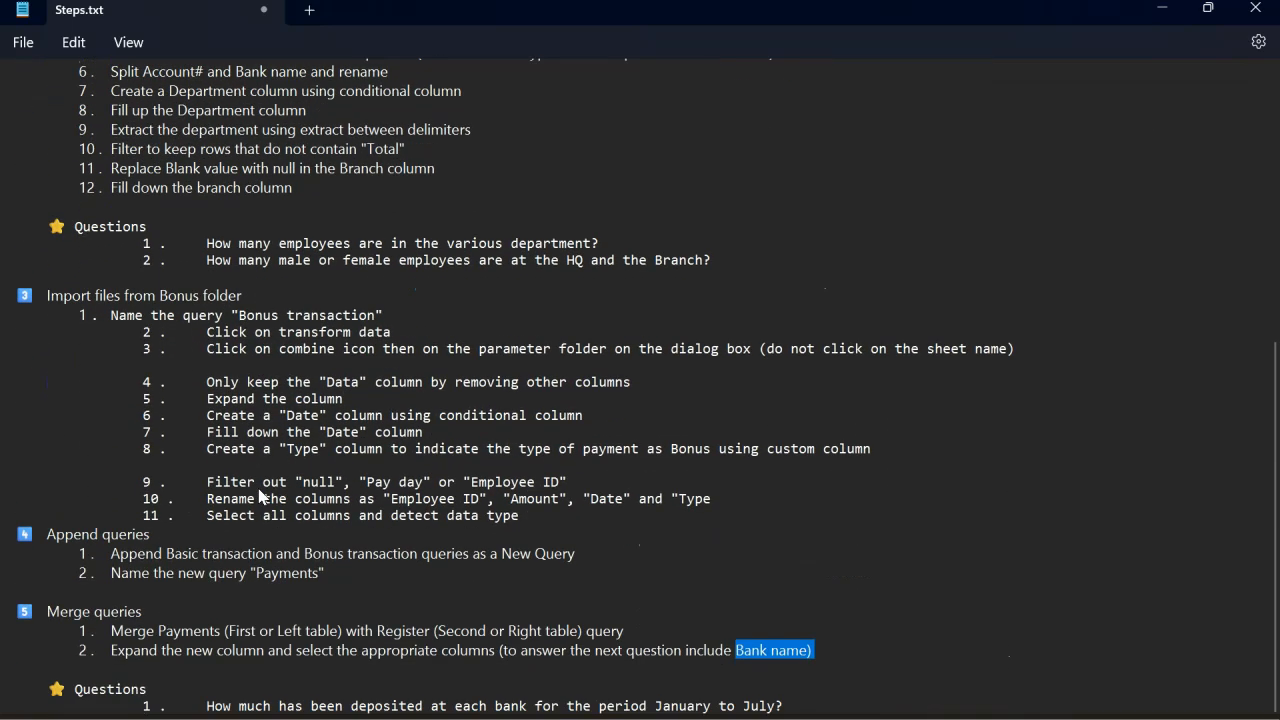
pyautogui.scroll(7, 259, 497)
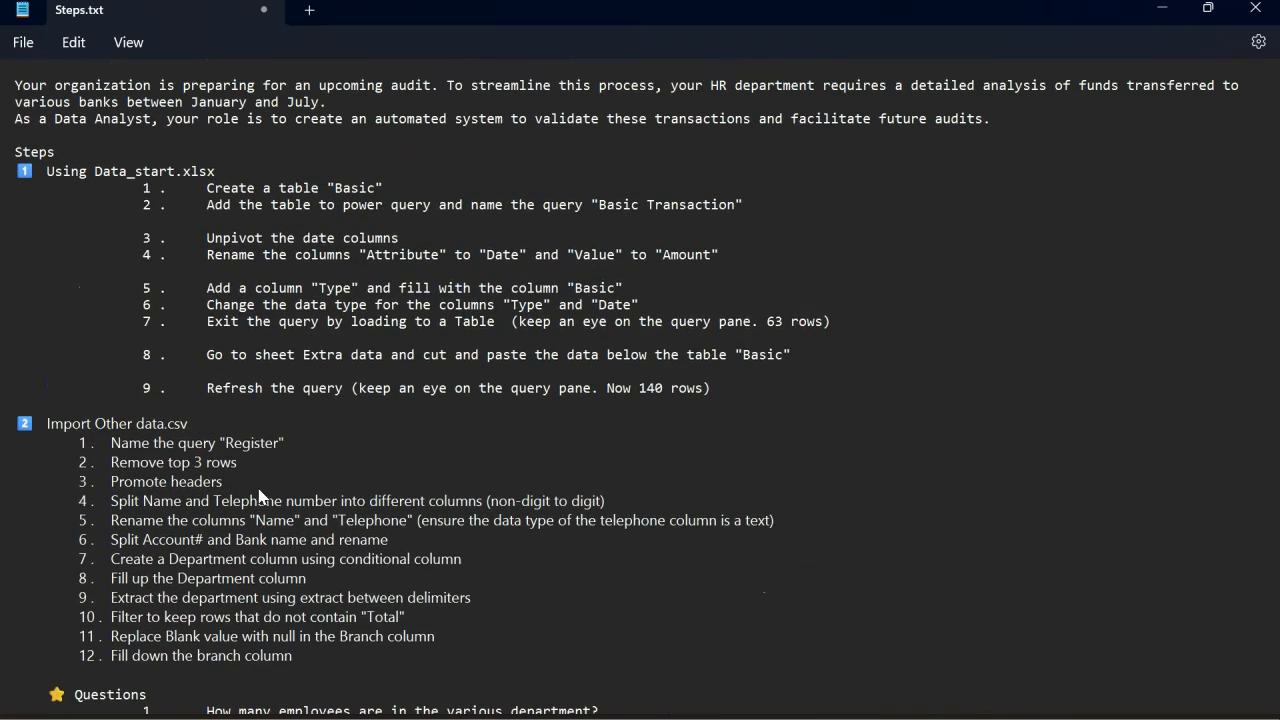